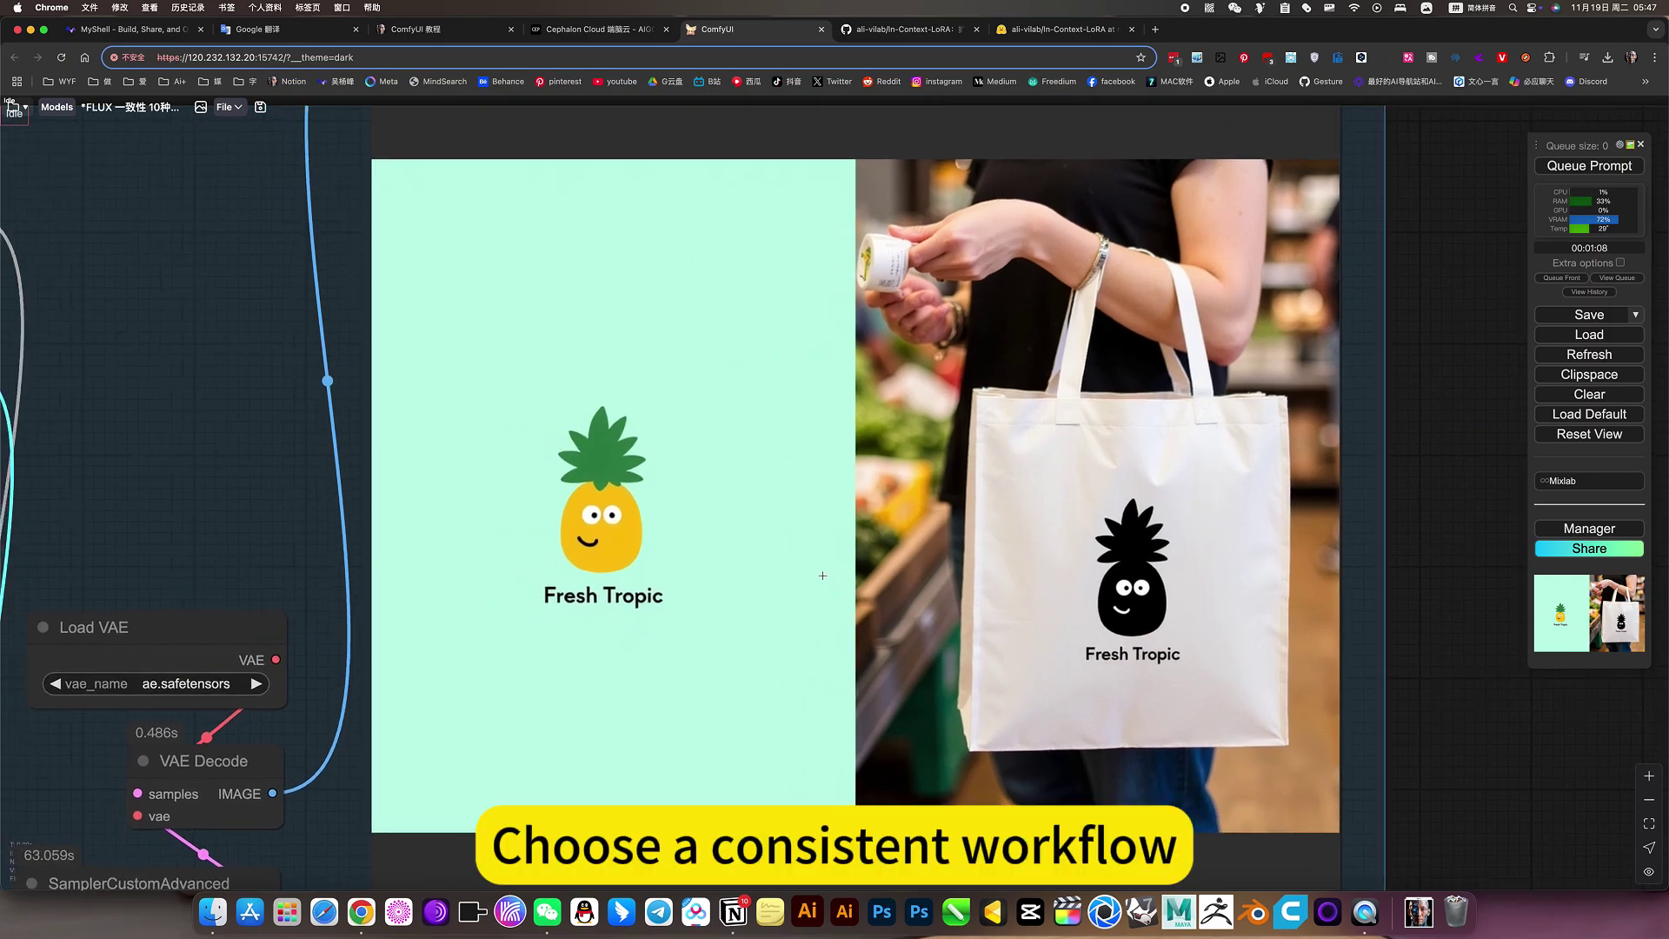
Step: Examine the generated pineapple logo and tote bag mockup in the Preview Image node, both up close and as a whole
scroll(824, 575, "down", 8)
scroll(824, 575, "up", 6)
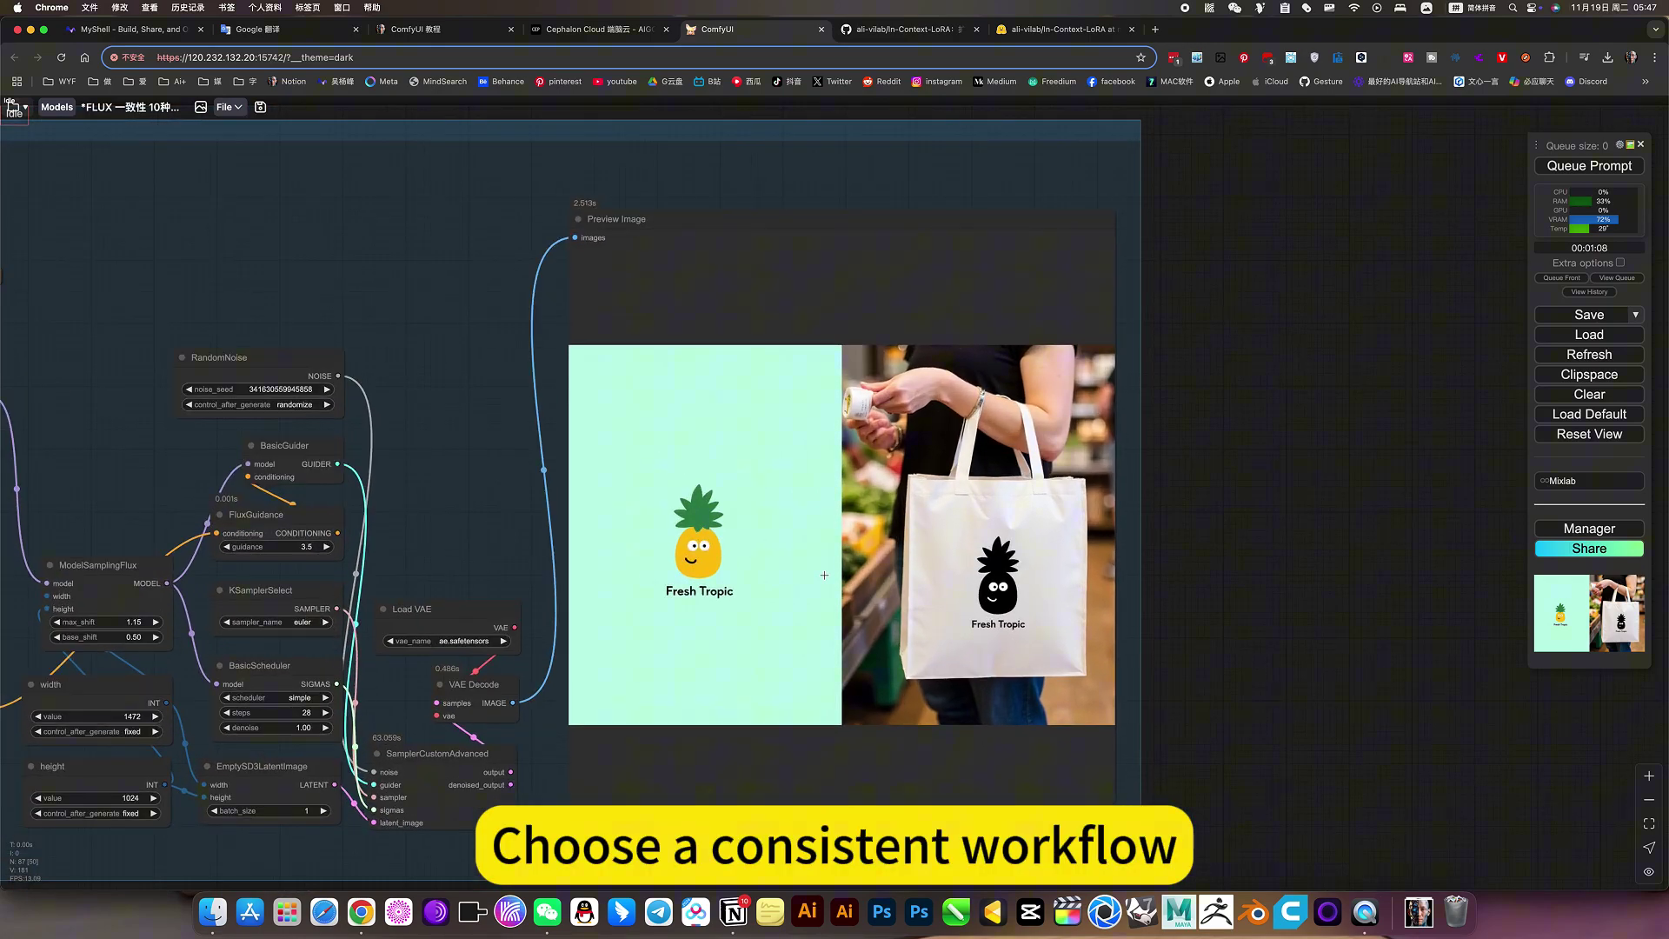
scroll(825, 575, "up", 5)
scroll(824, 574, "down", 6)
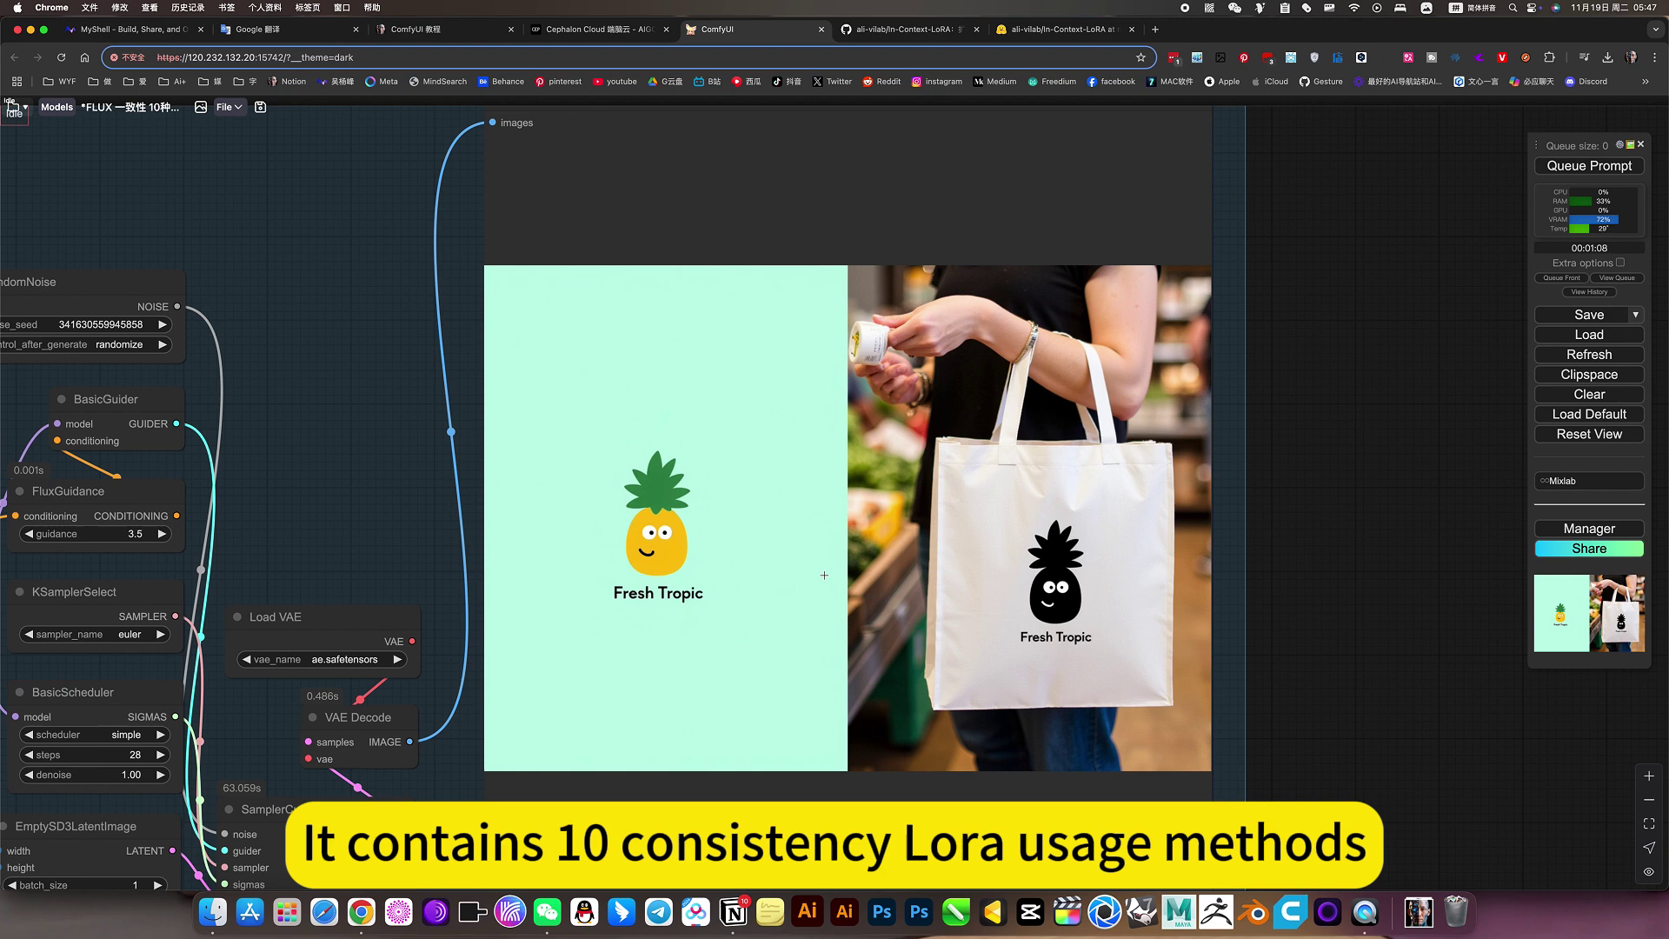
scroll(824, 574, "up", 4)
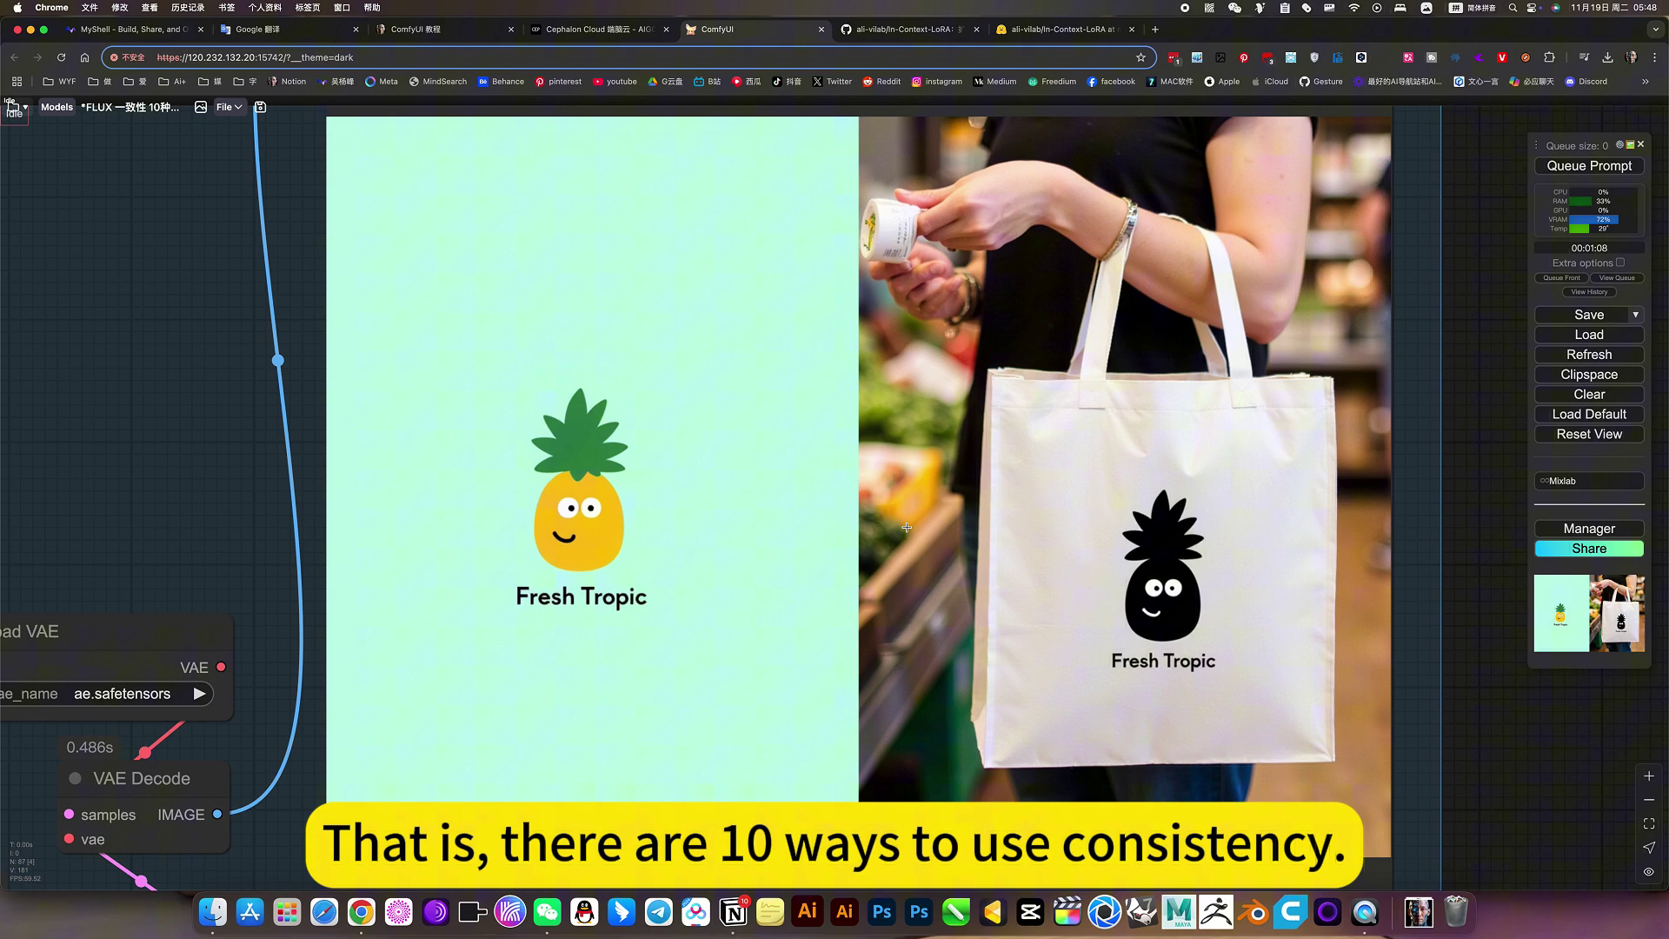
scroll(925, 533, "down", 5)
scroll(925, 533, "up", 8)
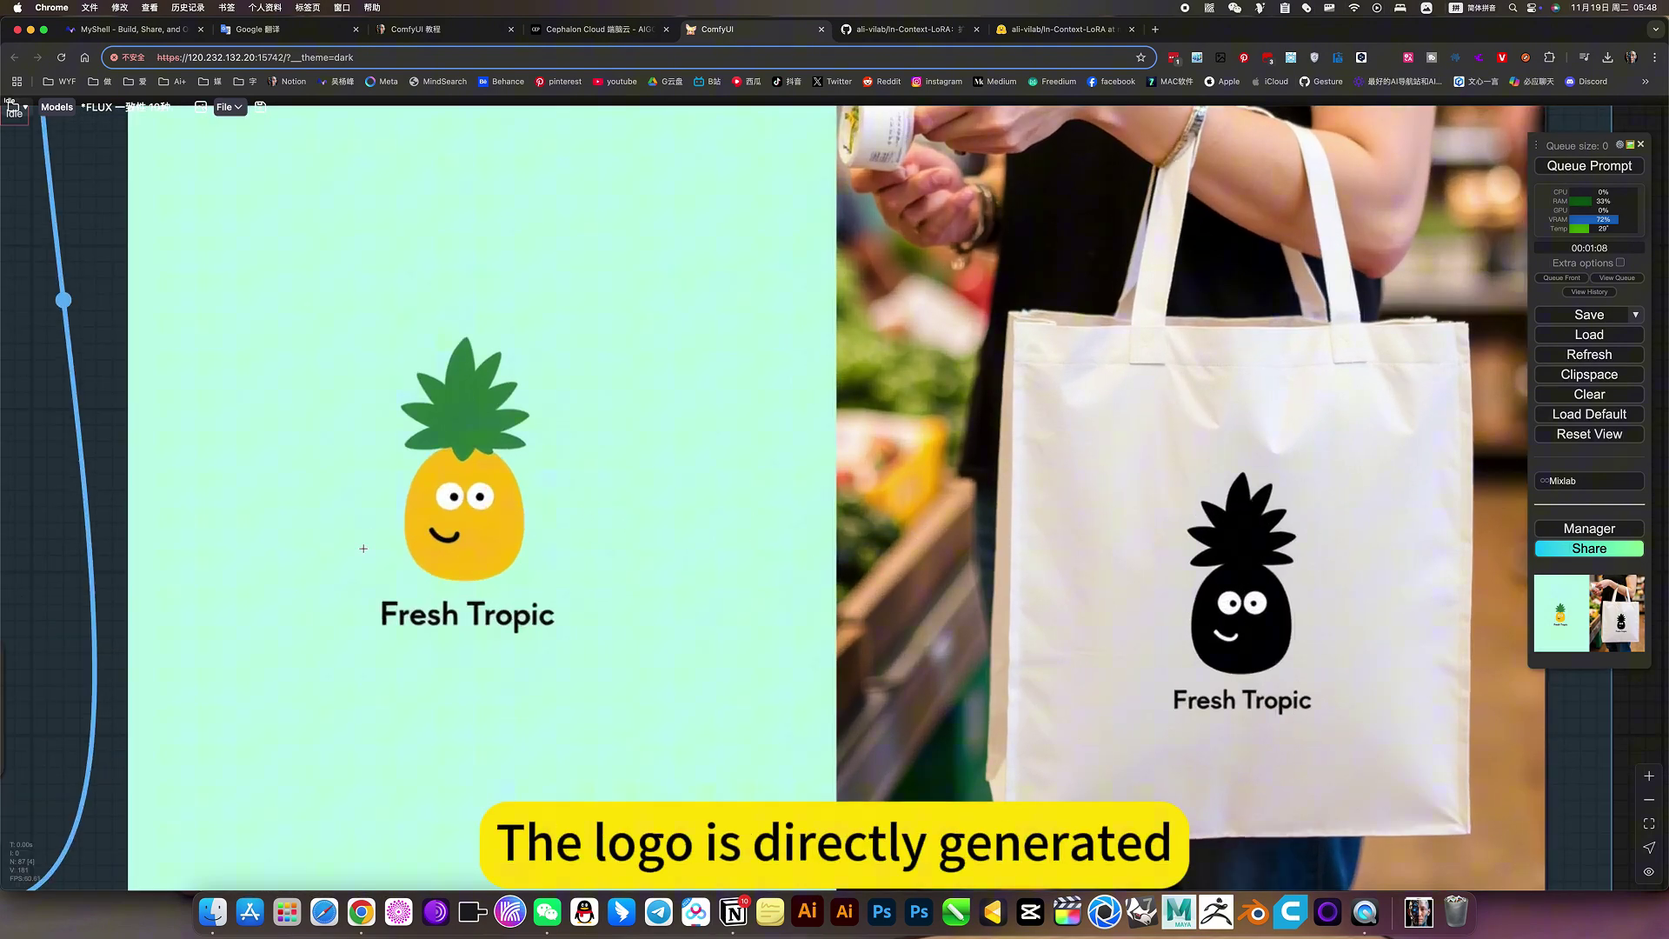
scroll(1118, 589, "down", 4)
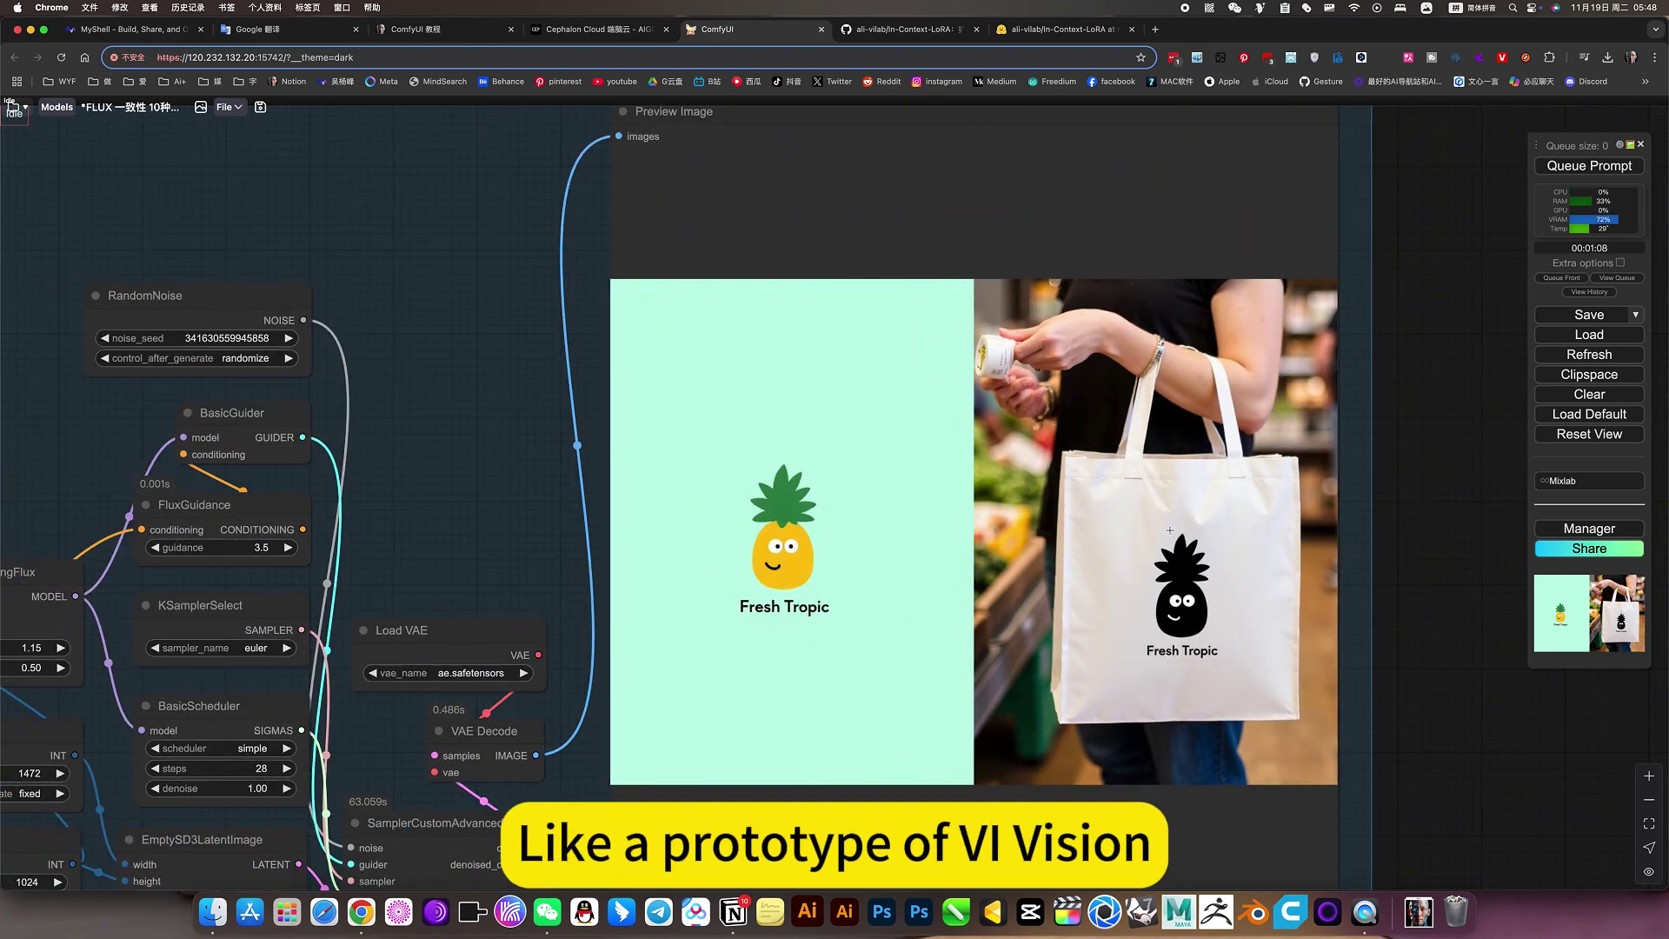
Step: Find the In-Context-LoRA sample results image at the start of the workflow and inspect its visual identity design (视觉识别设计) example
scroll(1205, 585, "down", 5)
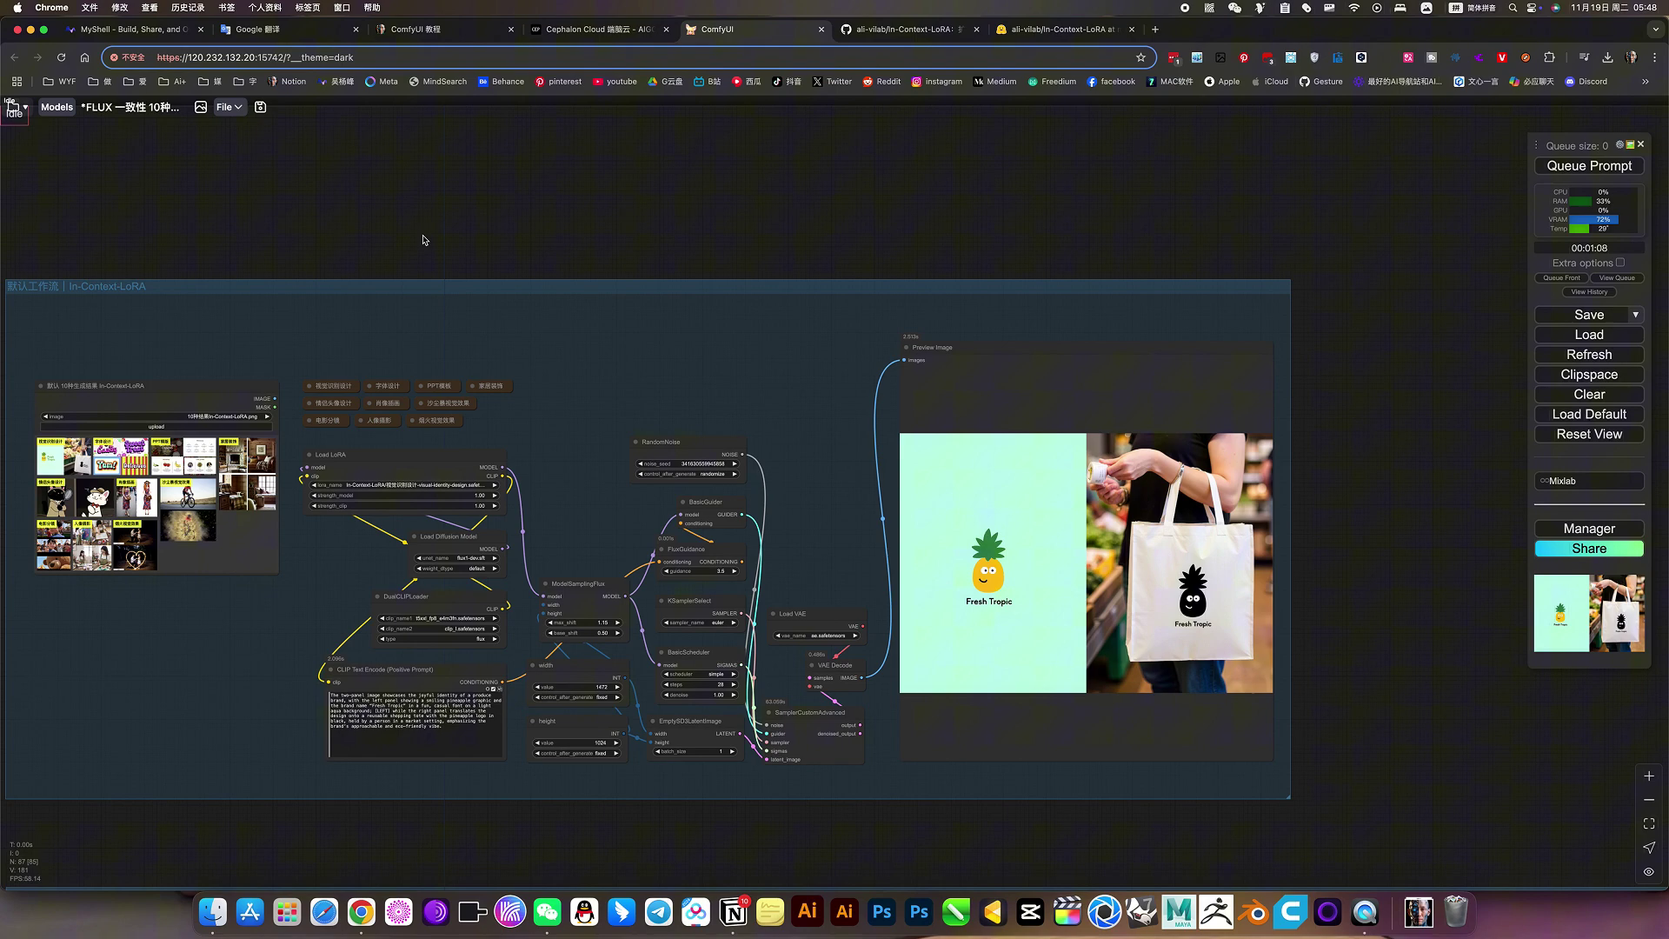
left_click_drag(882, 233, 1403, 231)
scroll(641, 467, "up", 6)
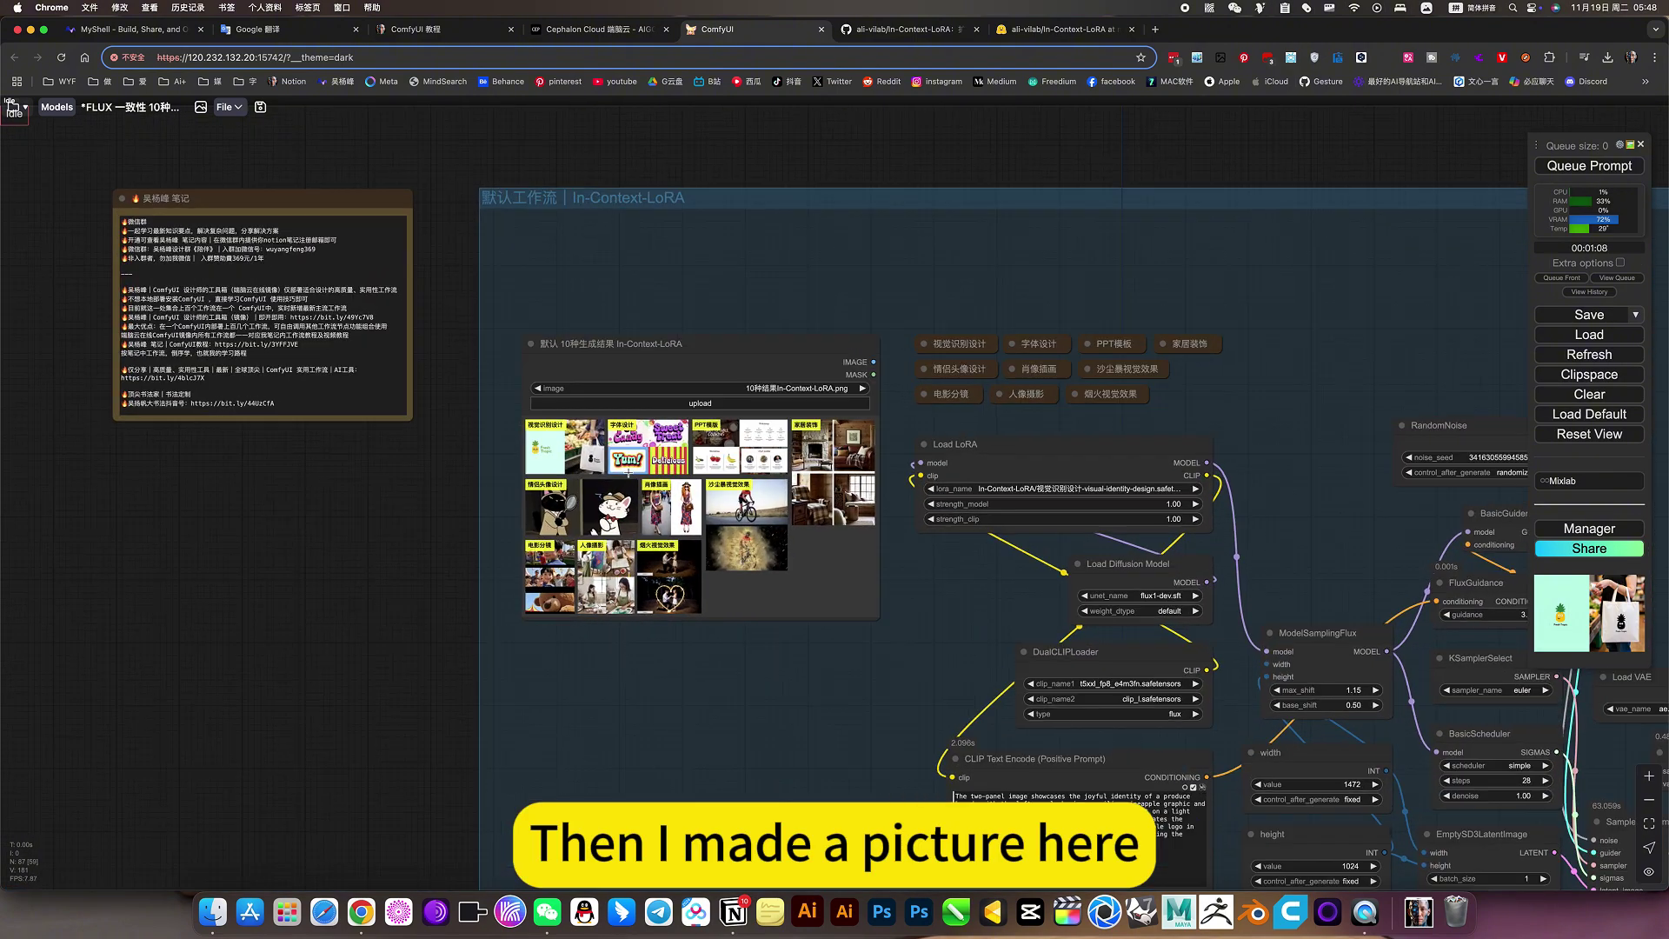
scroll(651, 453, "up", 2)
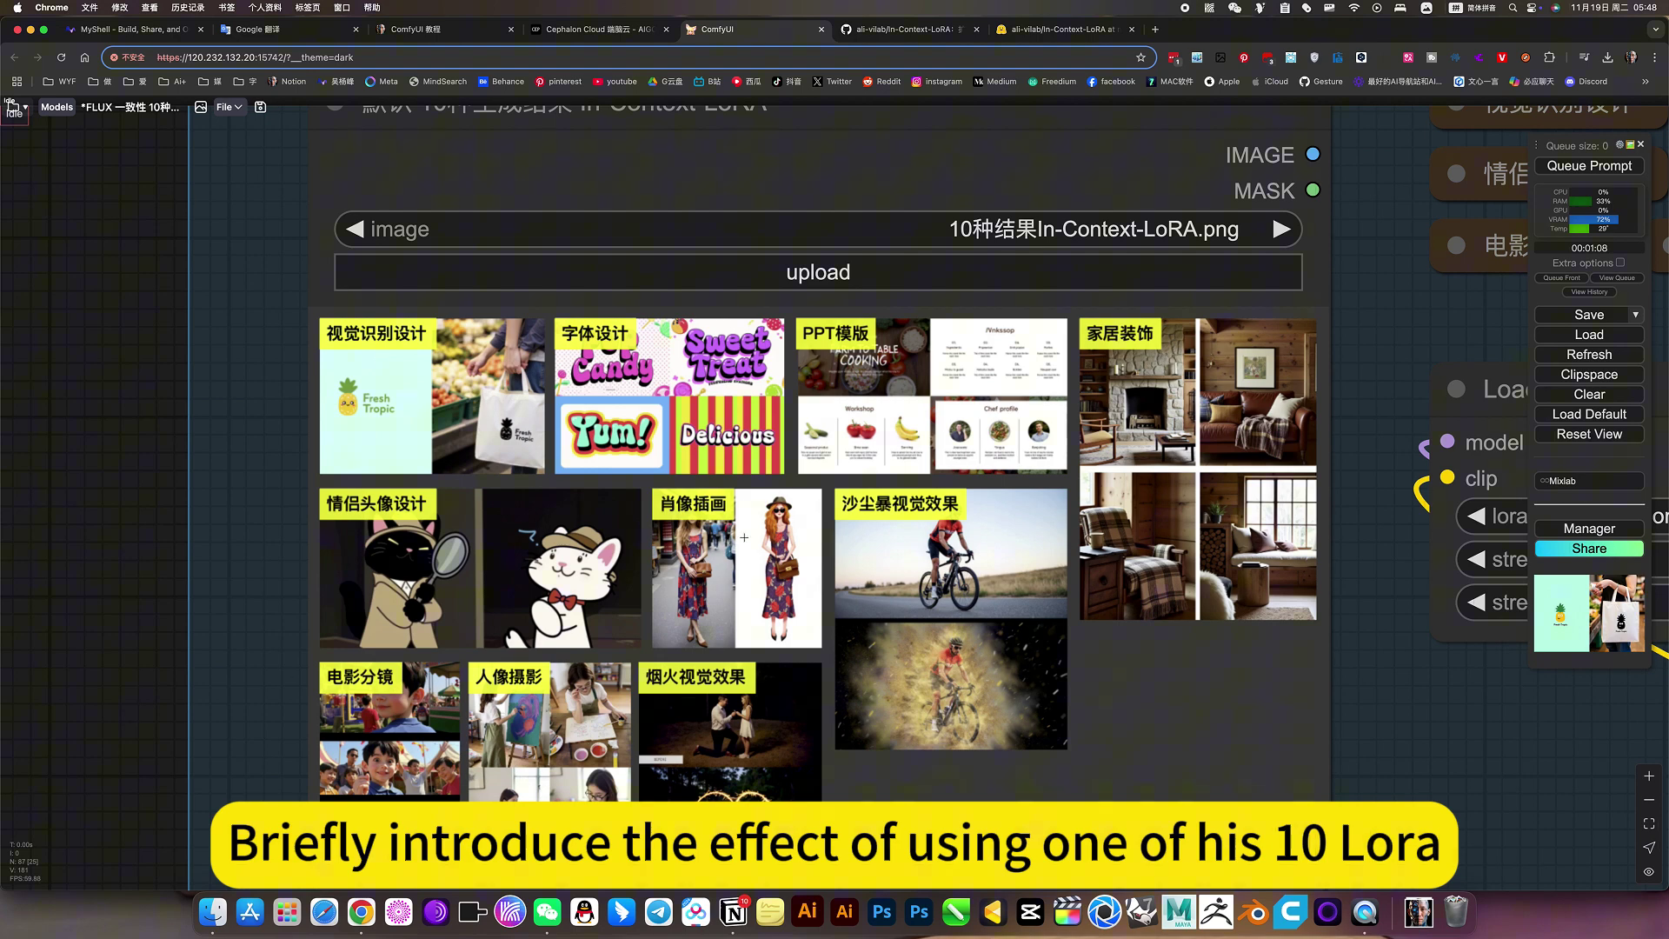
scroll(291, 391, "up", 6)
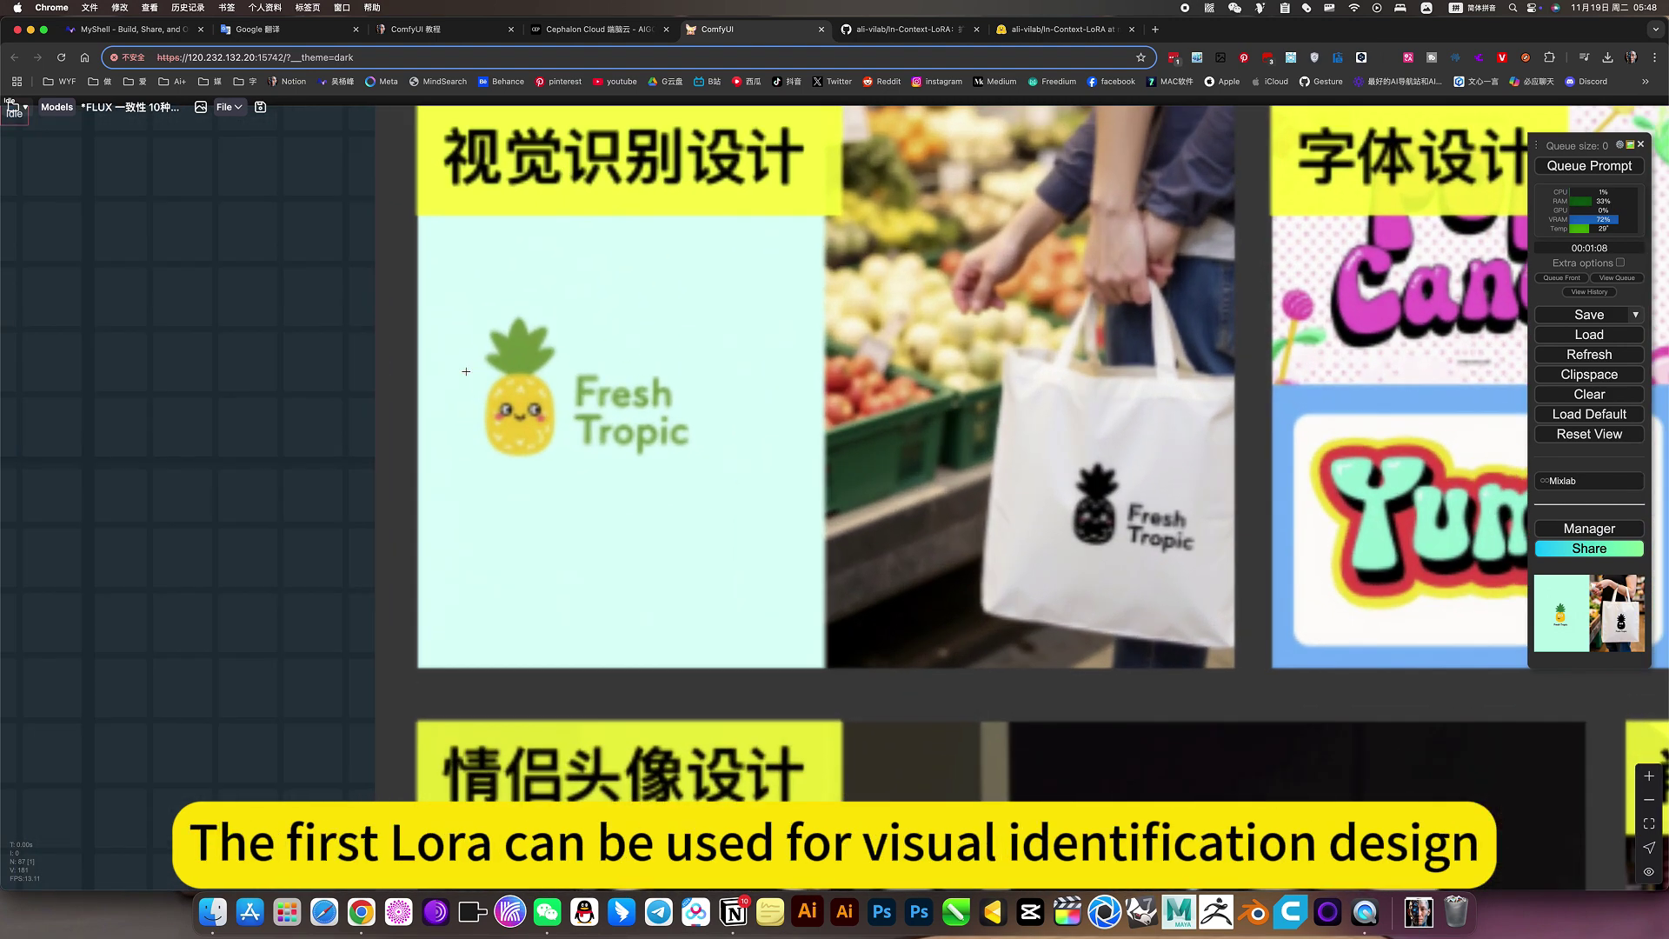
scroll(466, 372, "up", 3)
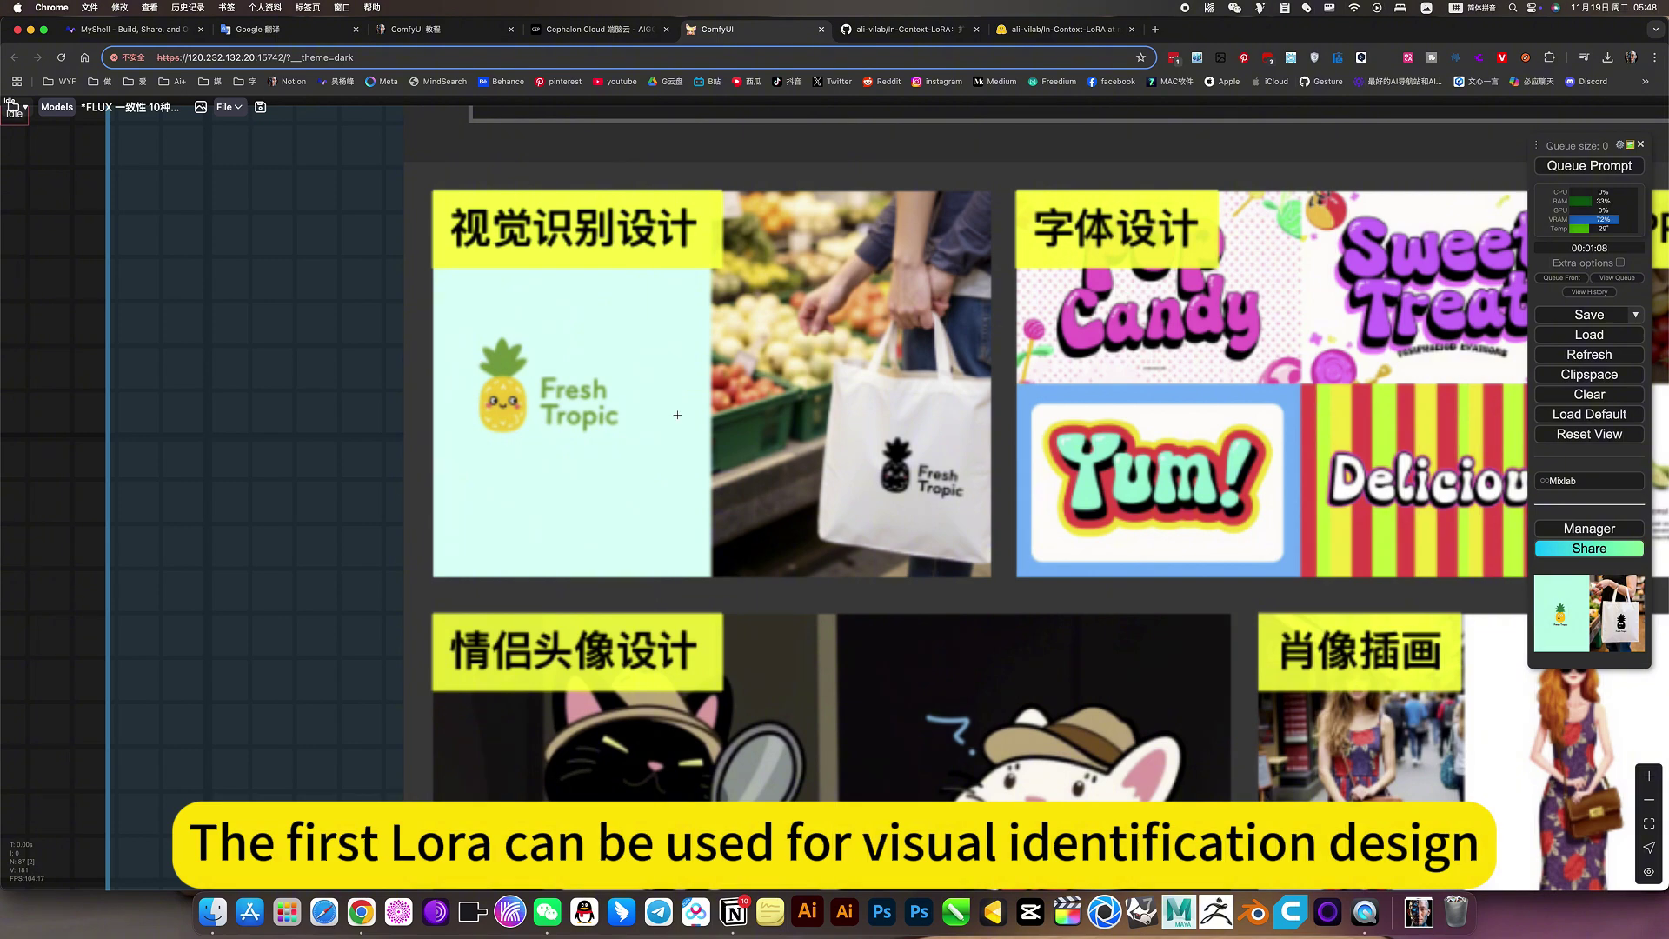
scroll(677, 415, "down", 5)
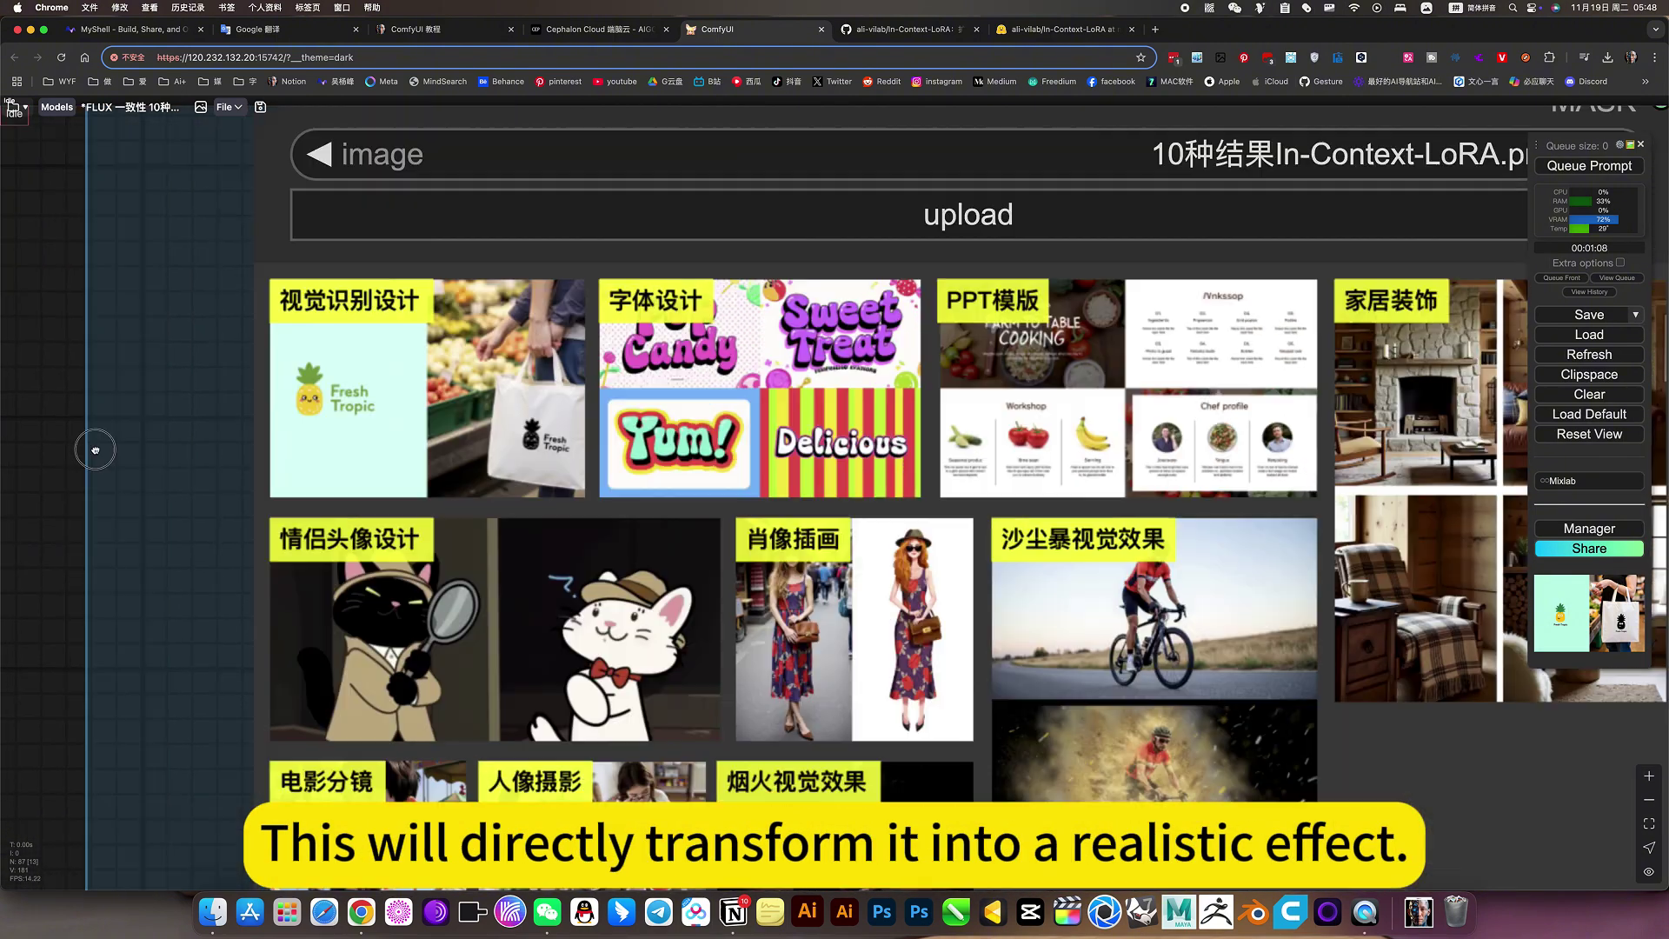
Step: Look over the font design, PPT template, home decoration and sandstorm visual effect examples in the sample results image
left_click_drag(96, 451, 16, 447)
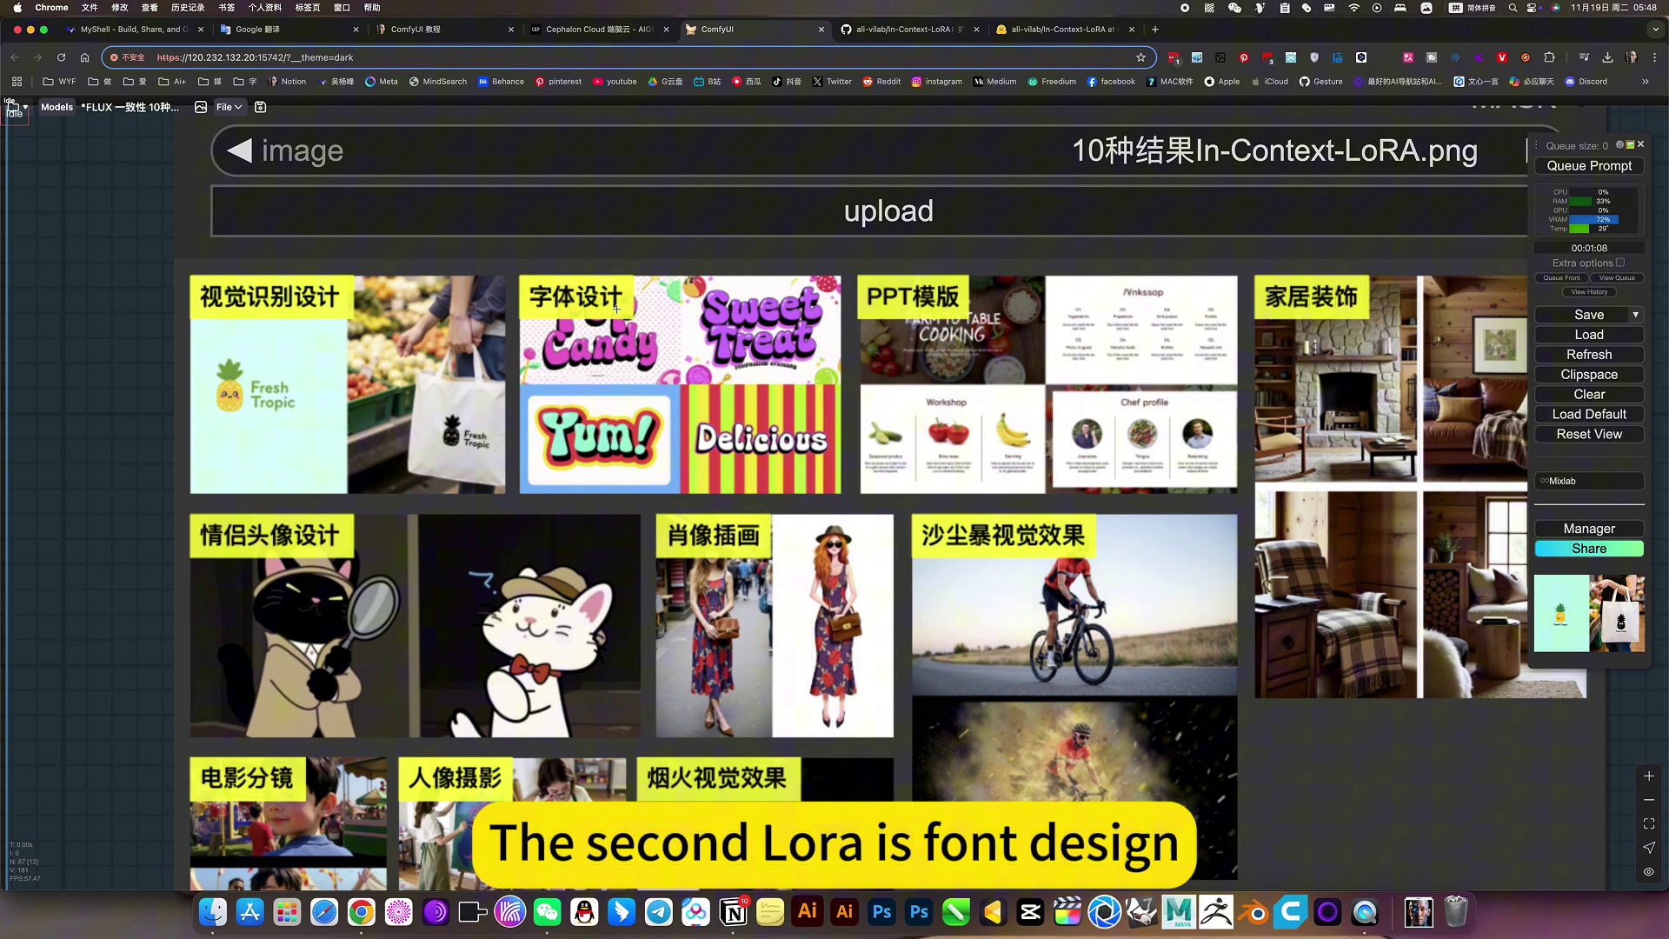
left_click_drag(607, 340, 373, 306)
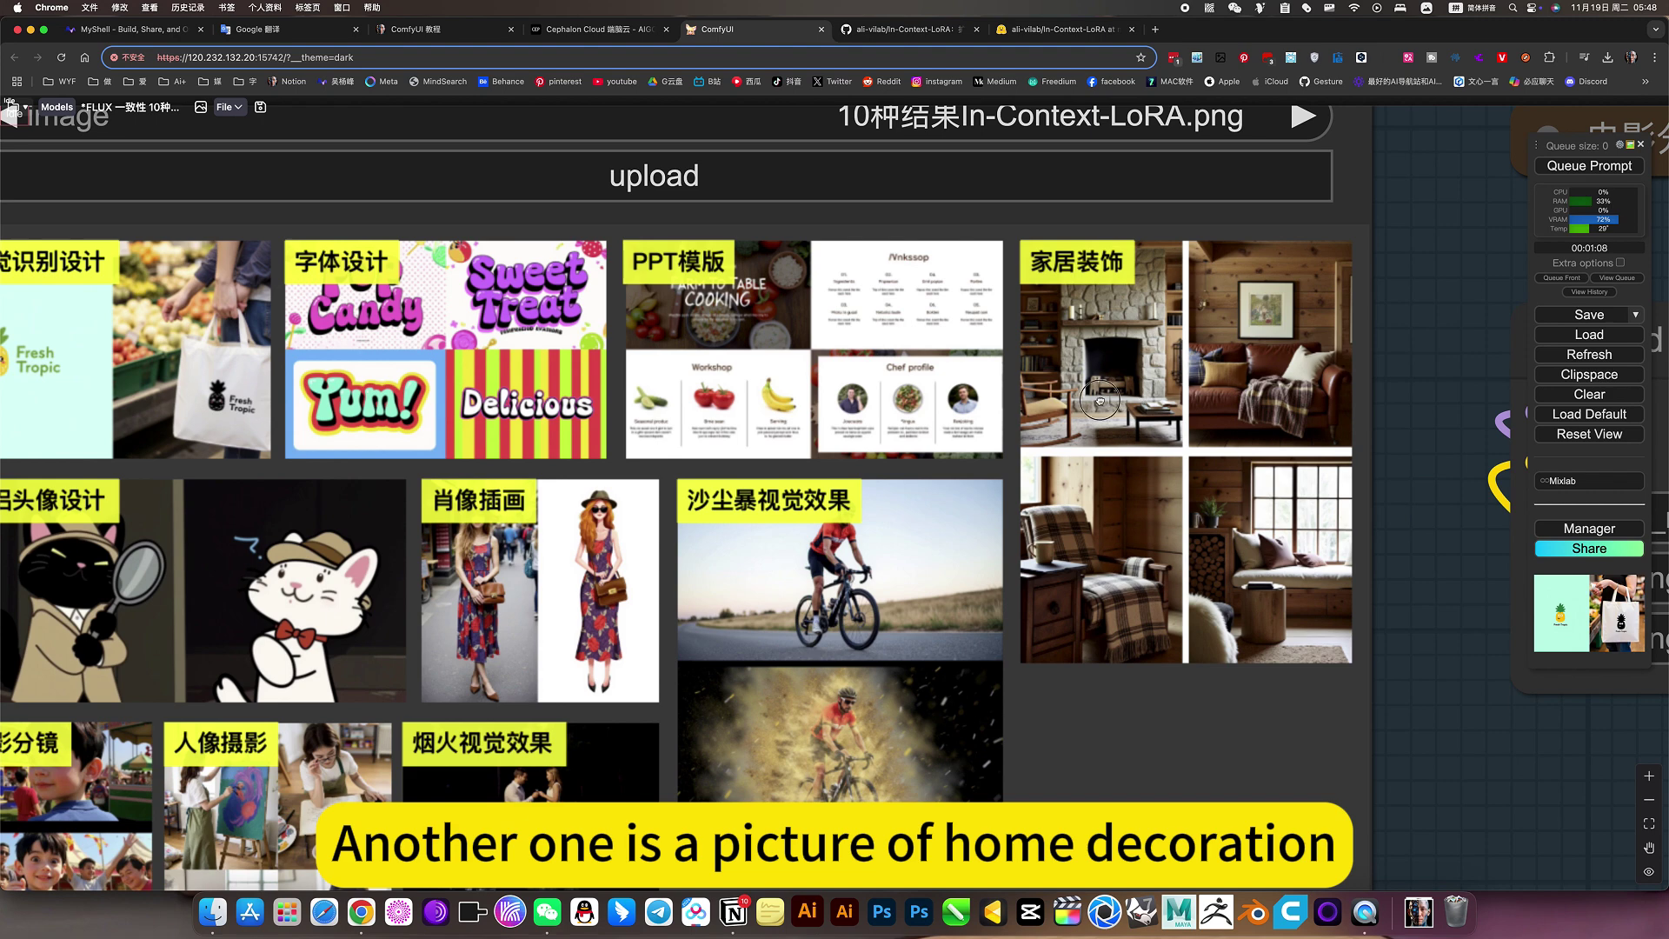
scroll(1146, 399, "right", 5)
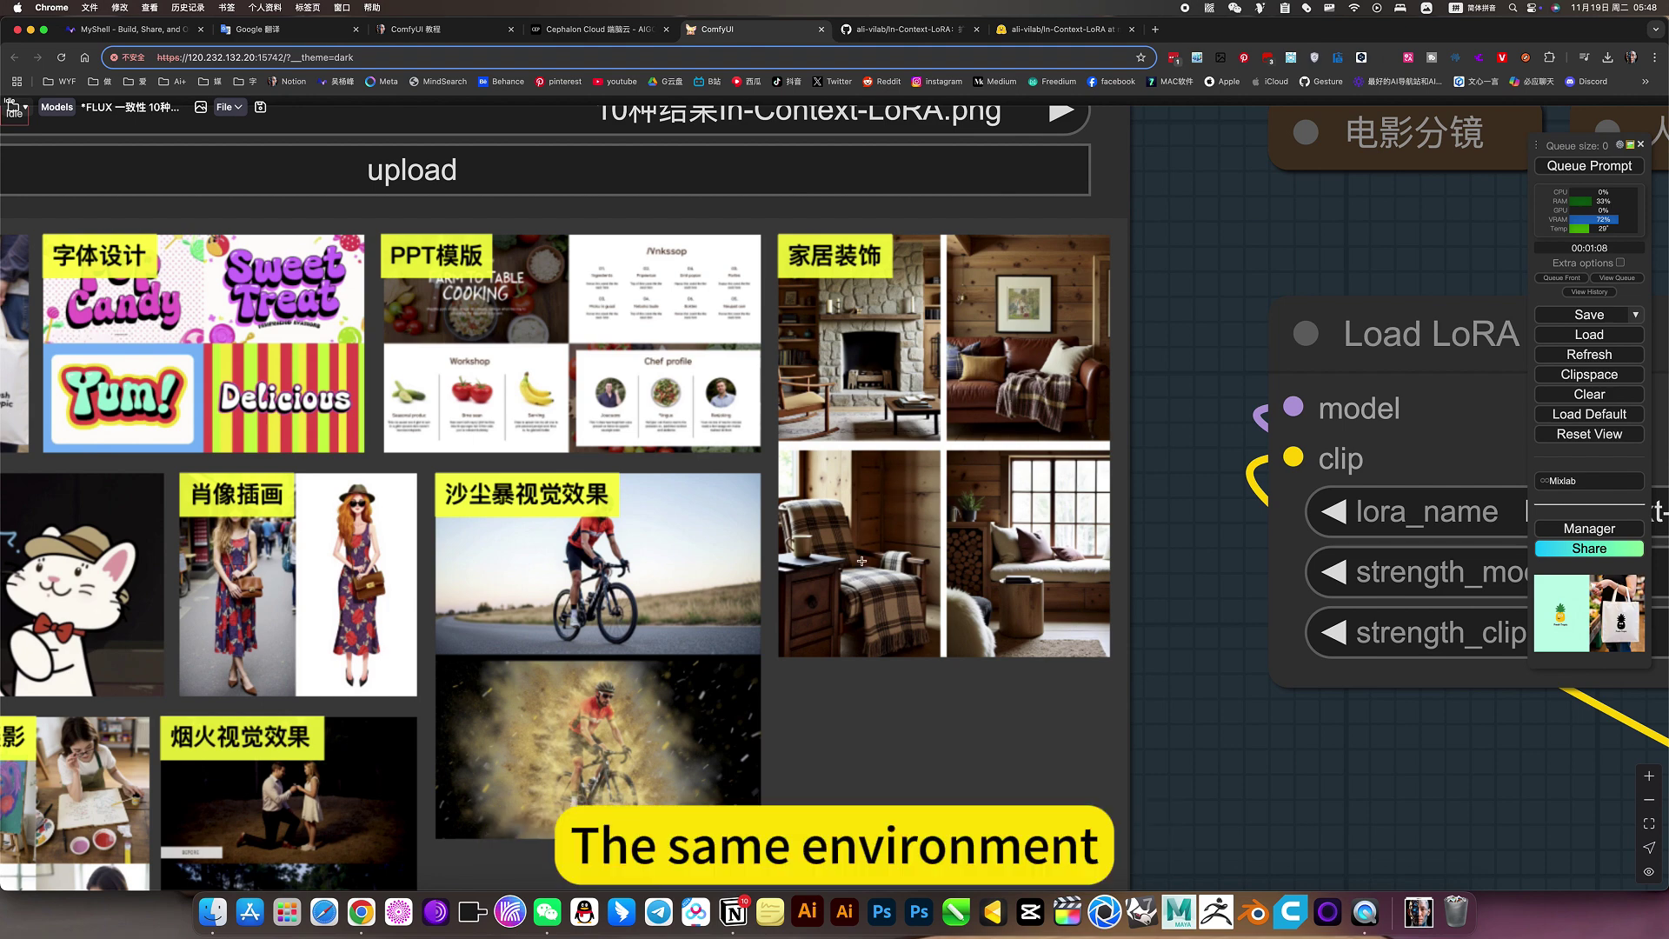
scroll(652, 566, "down", 3)
scroll(1068, 413, "up", 5)
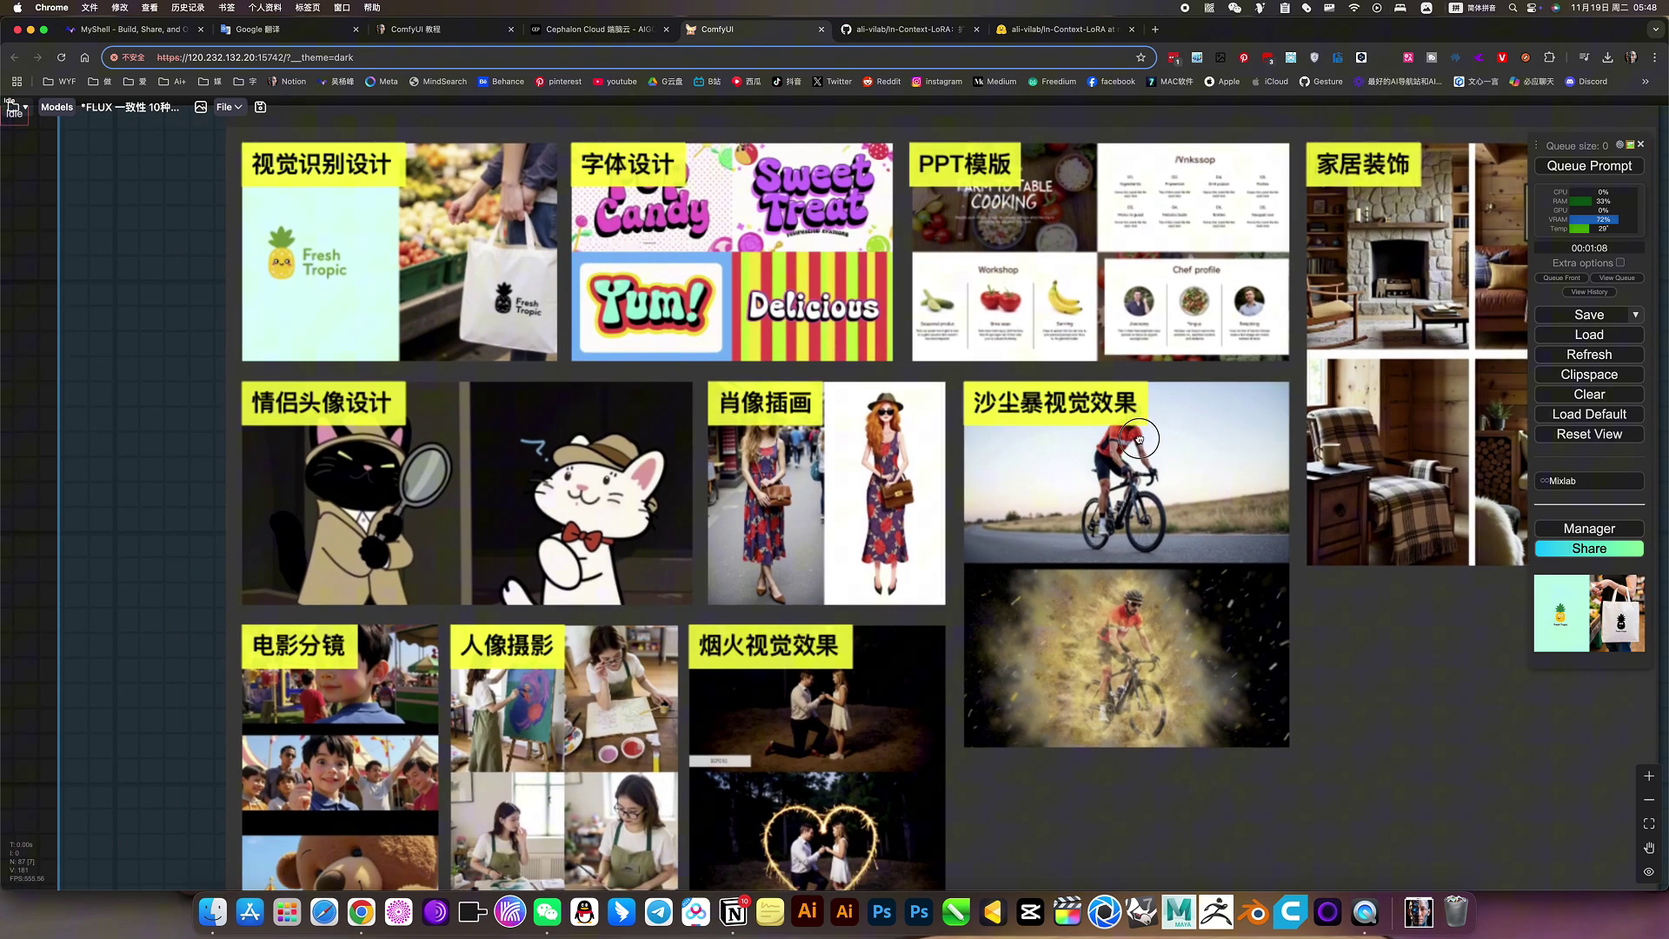
scroll(1096, 470, "up", 3)
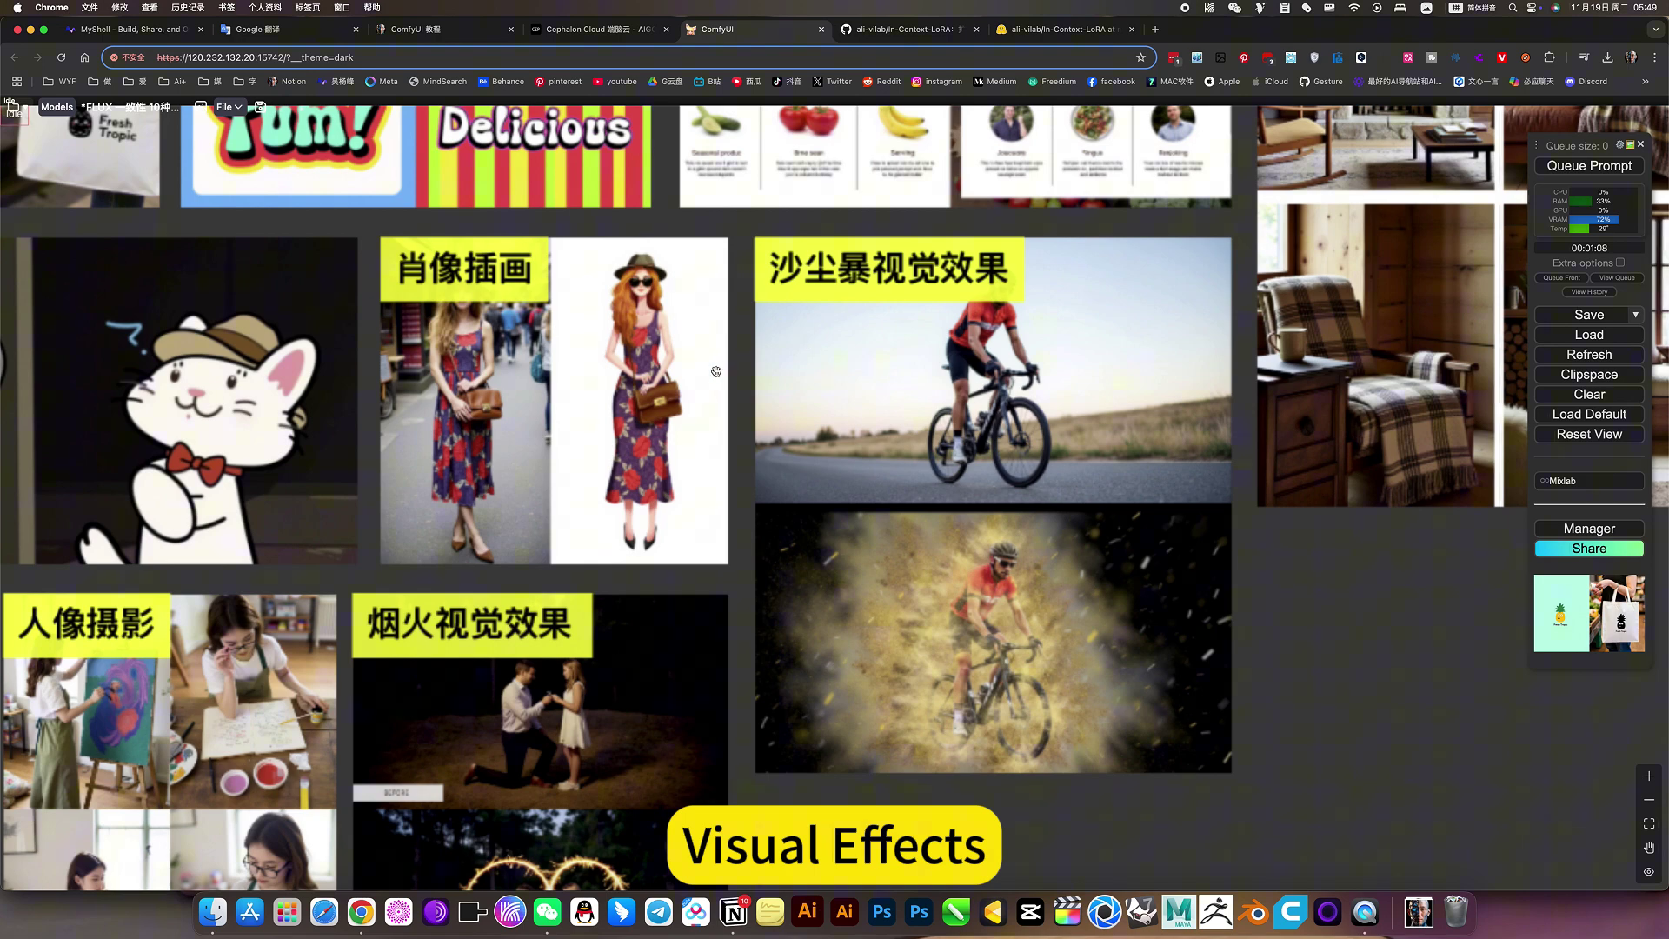
Step: Inspect the portrait illustration (肖像插画) and couple avatar design (情侣头像设计) examples in the sample results image
left_click_drag(635, 404, 986, 557)
scroll(769, 442, "up", 1)
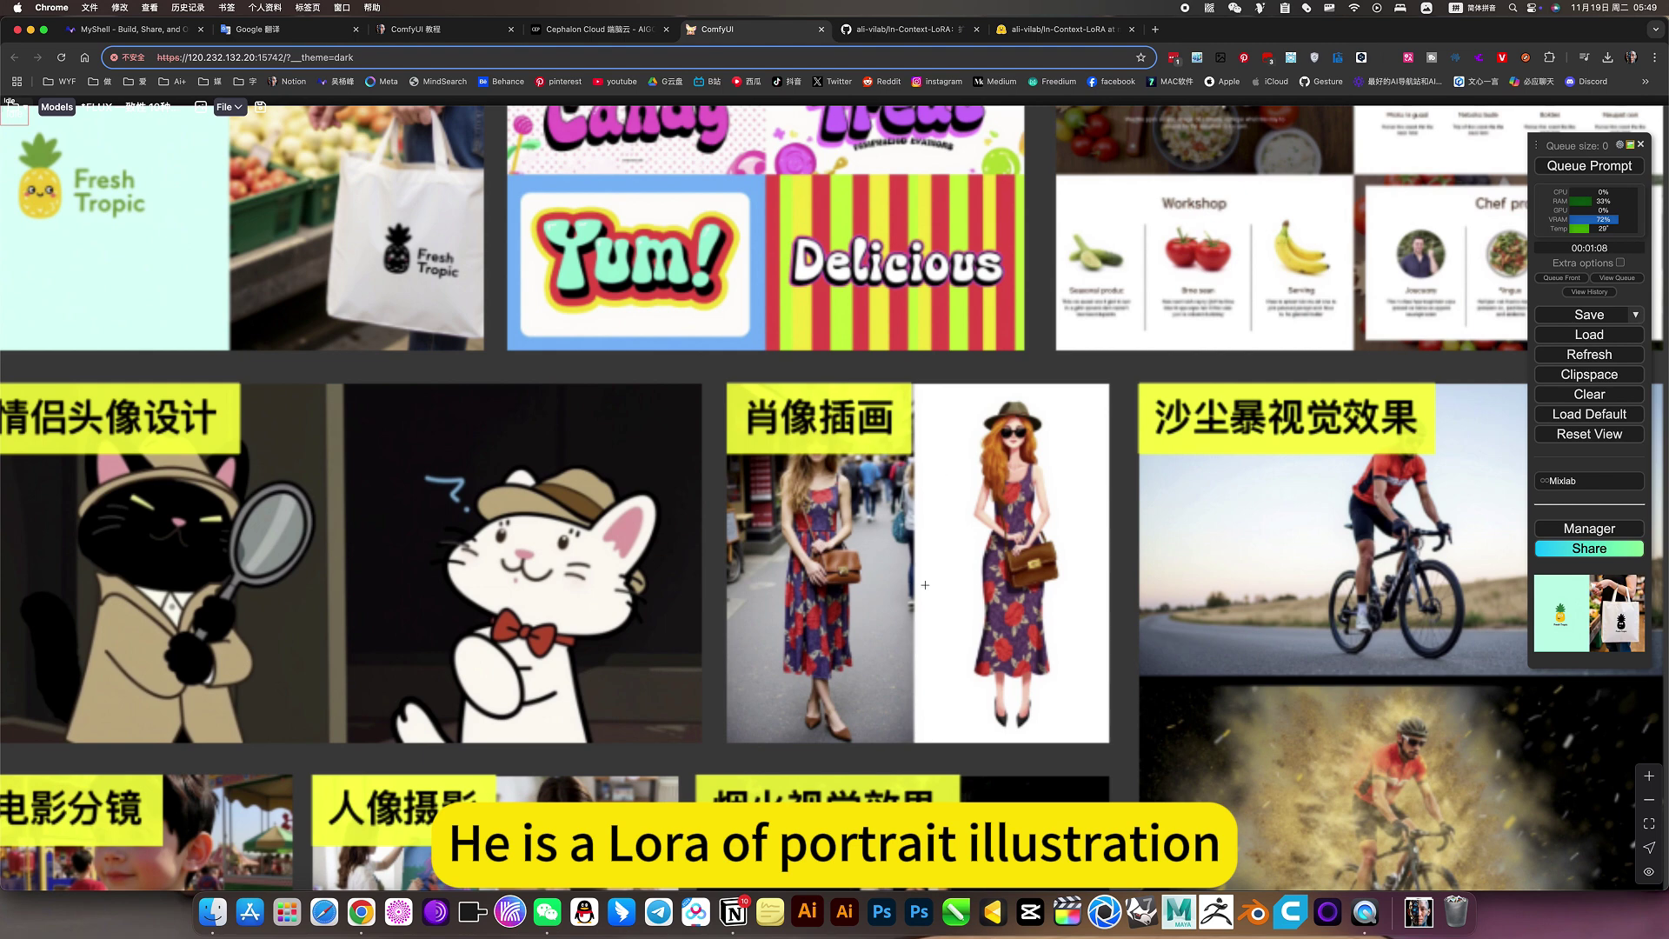
scroll(926, 584, "down", 1)
left_click_drag(565, 500, 1113, 452)
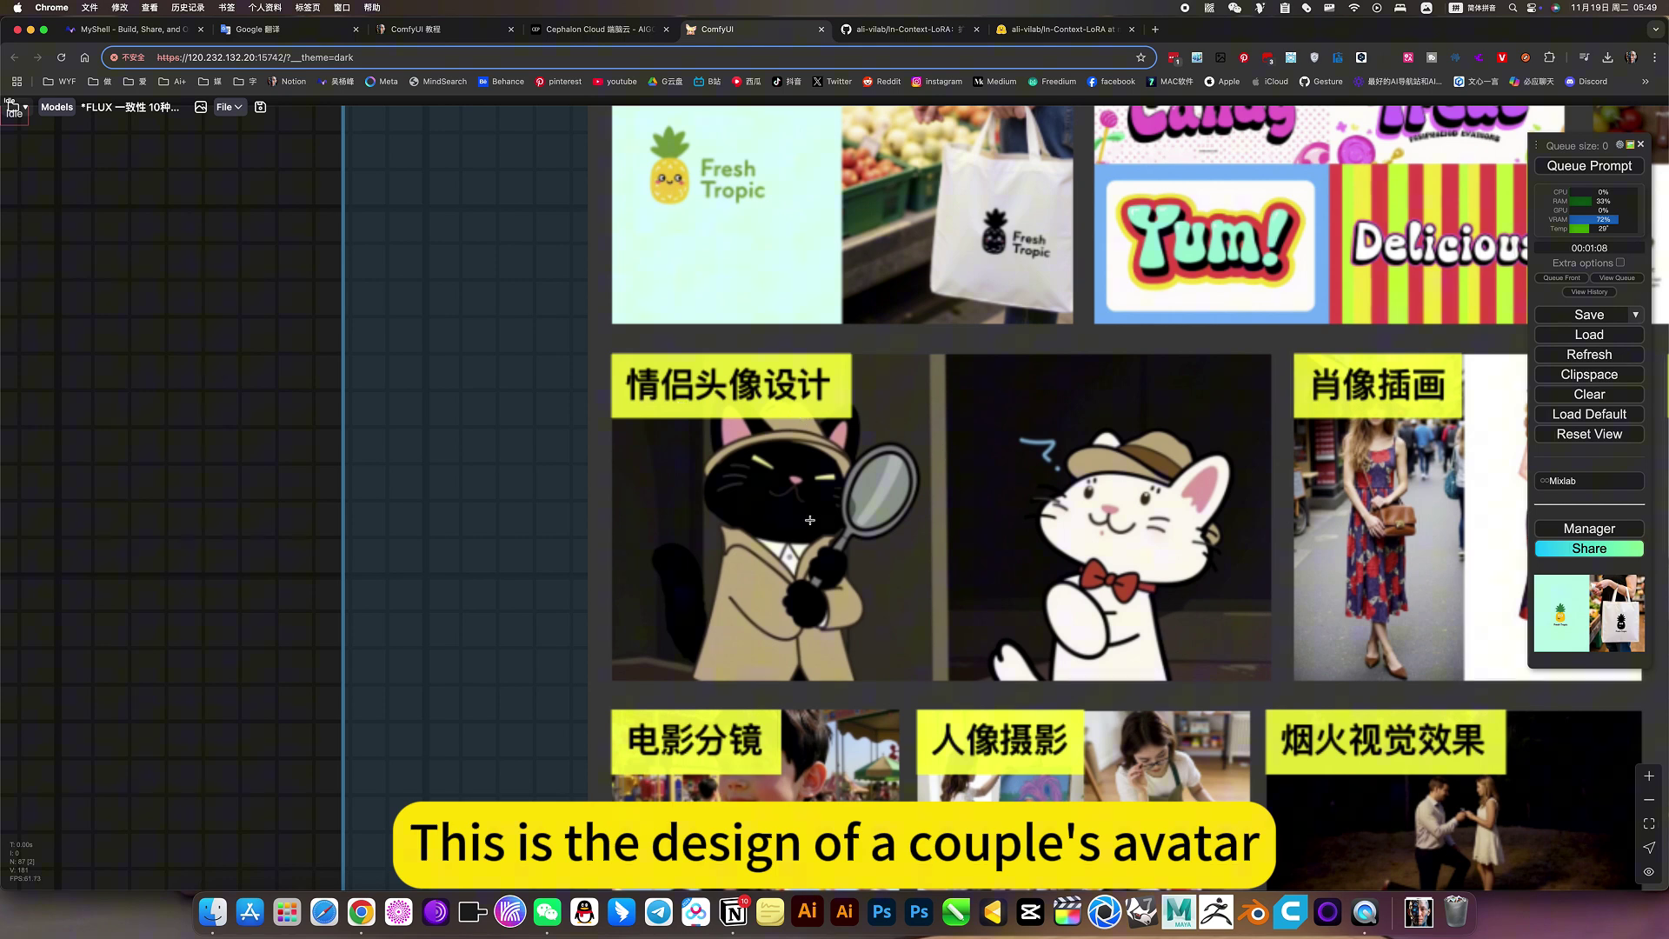
scroll(812, 518, "up", 2)
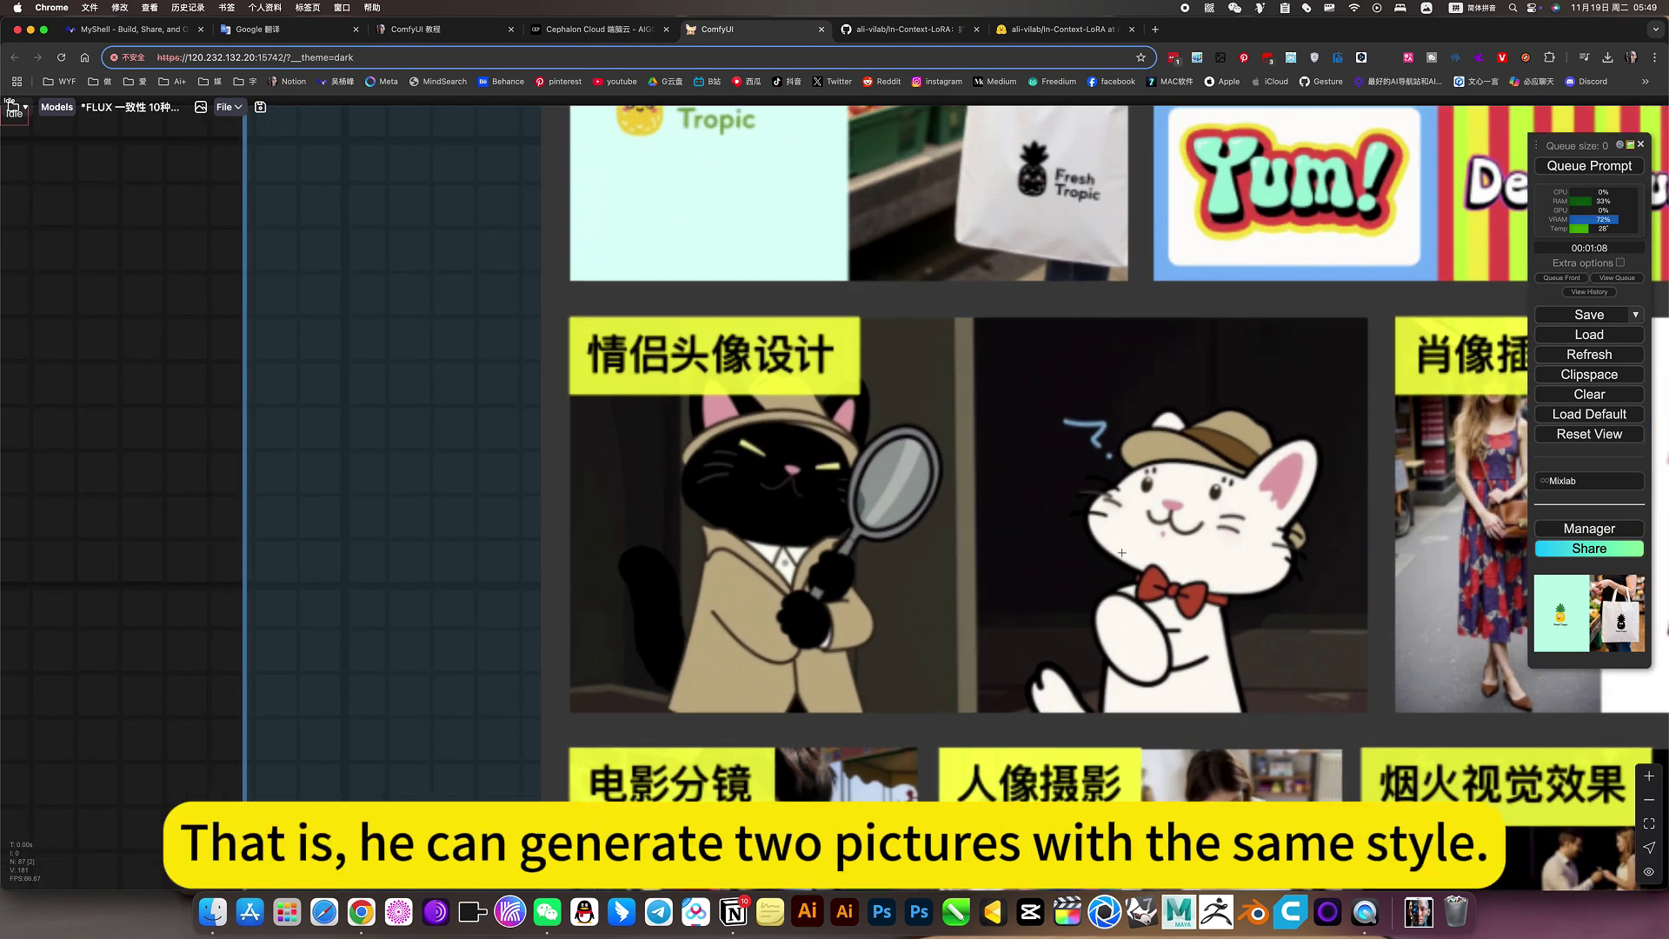
Step: Inspect the film storyboard (电影分镜) example with its three frames in the sample results image
key("space")
left_click_drag(961, 469, 838, 173)
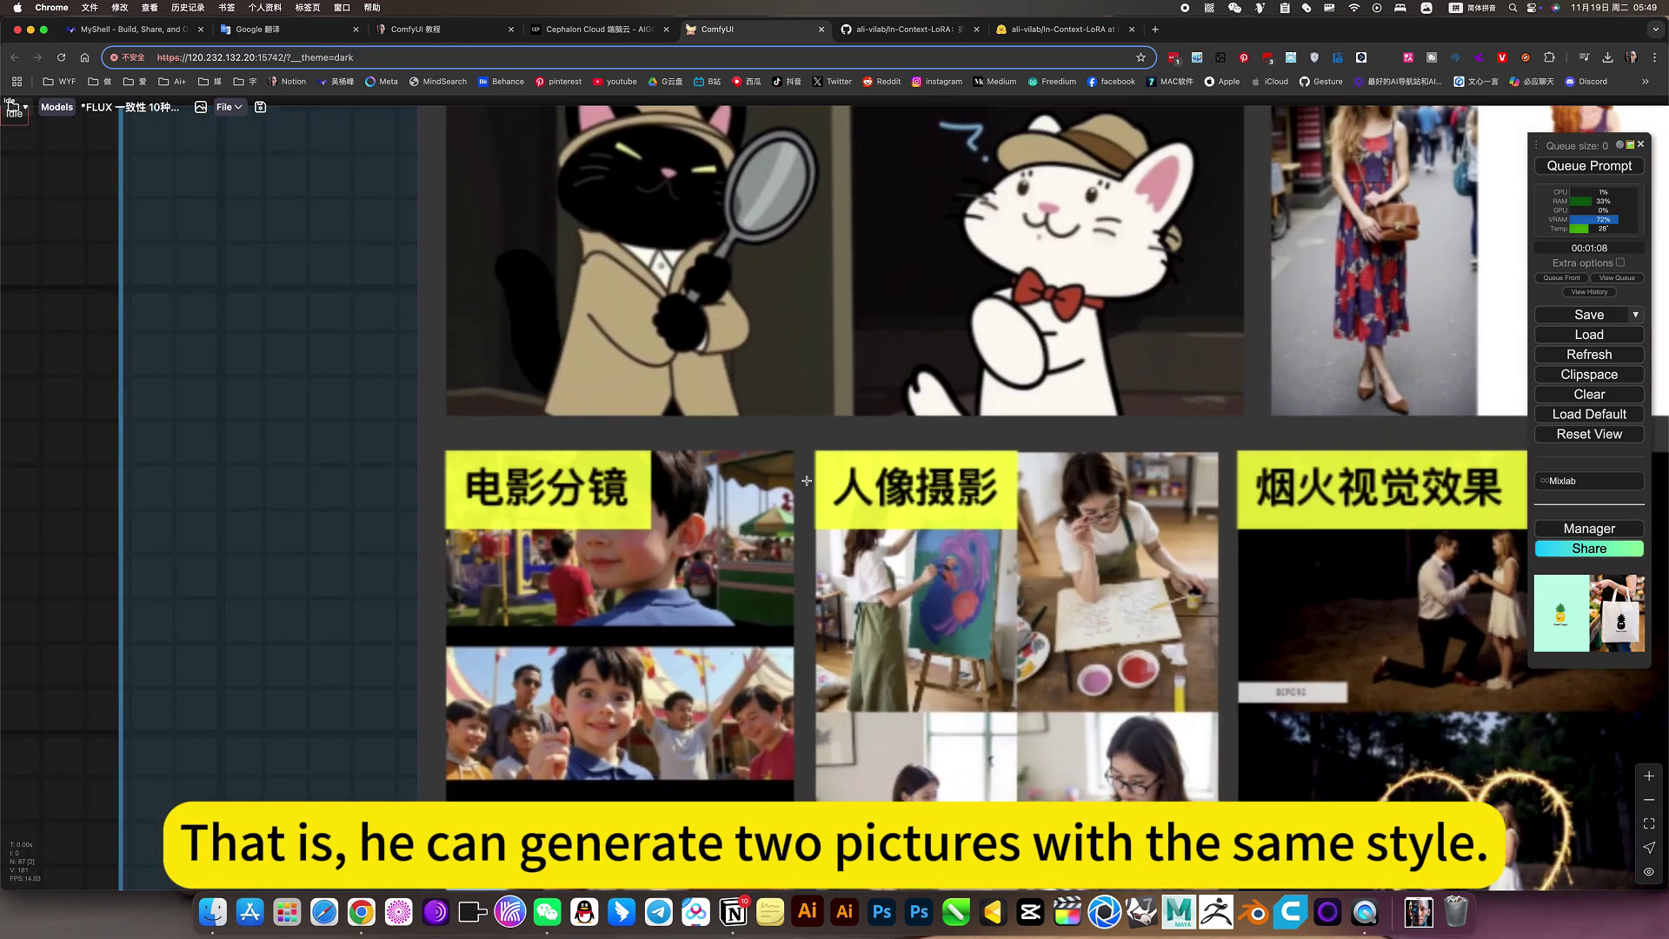
scroll(809, 486, "down", 2)
scroll(671, 528, "up", 2)
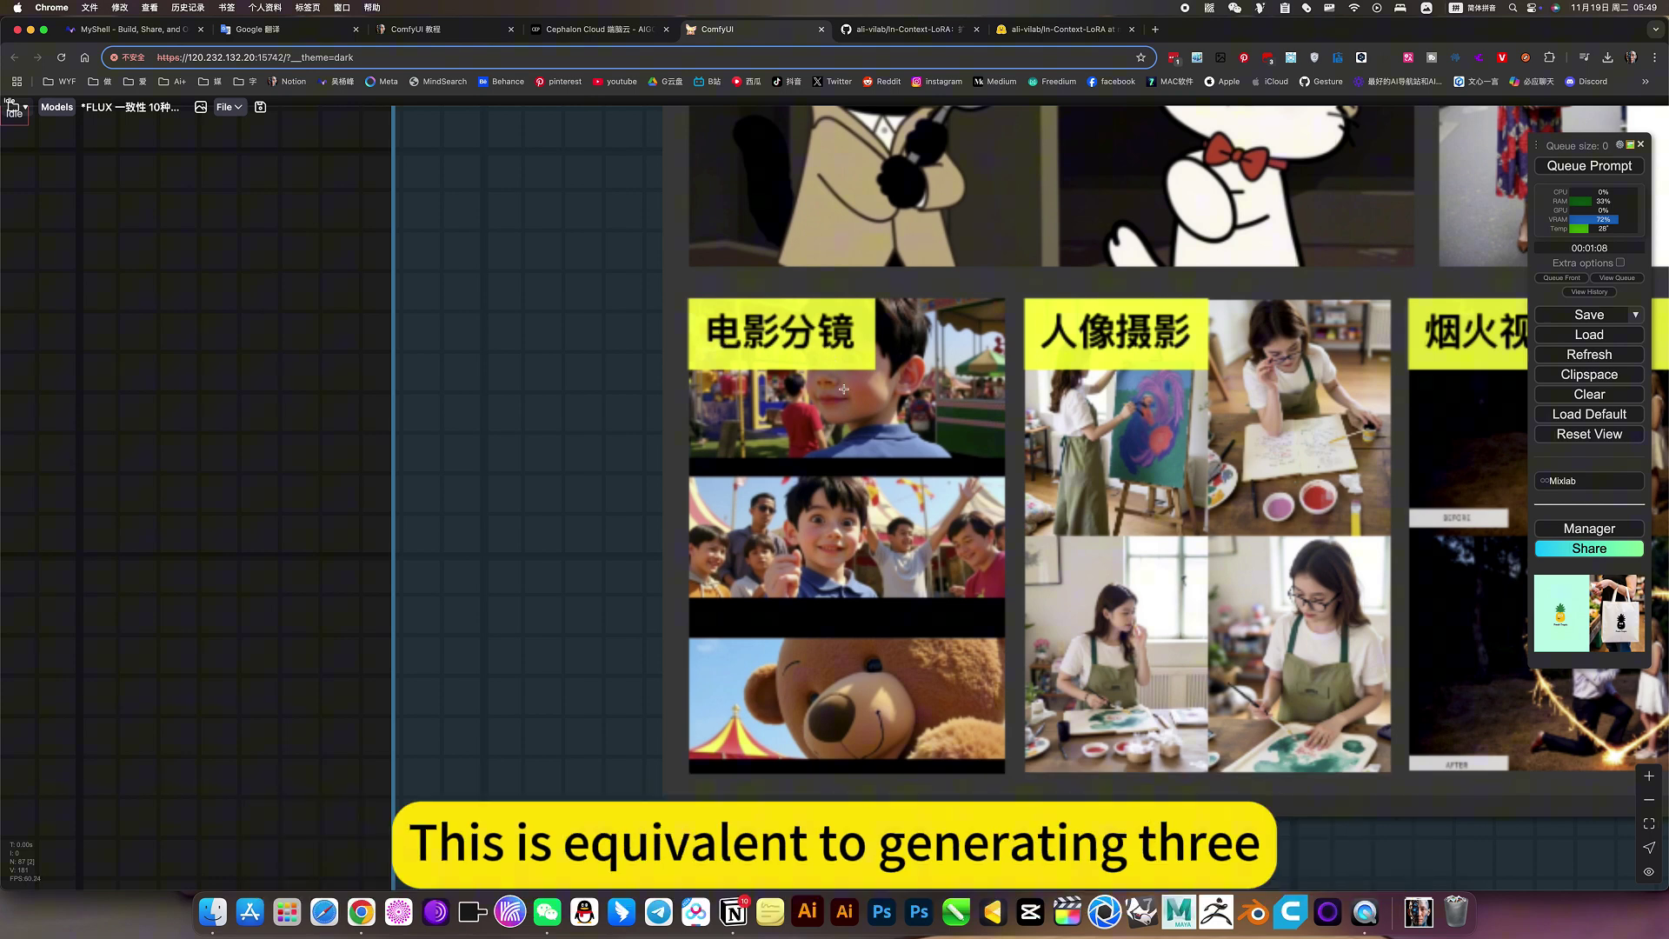
scroll(856, 415, "up", 1)
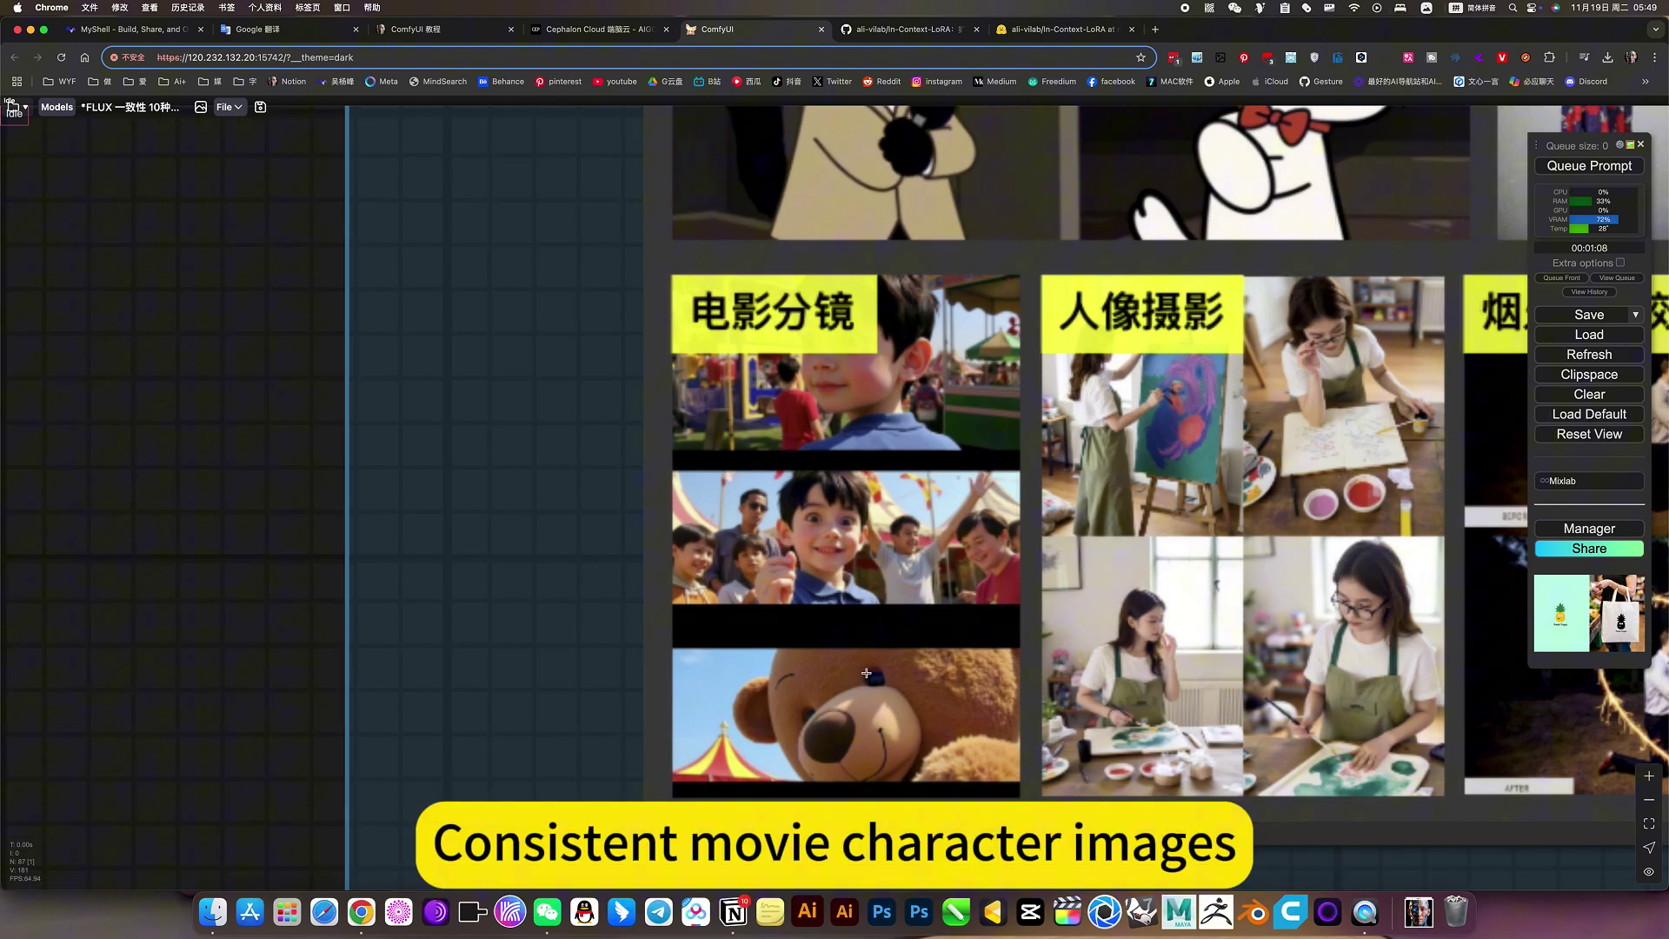
Step: Inspect the portrait photography (人像摄影) example with its four pictures of the same character
key("space")
left_click_drag(921, 678, 573, 661)
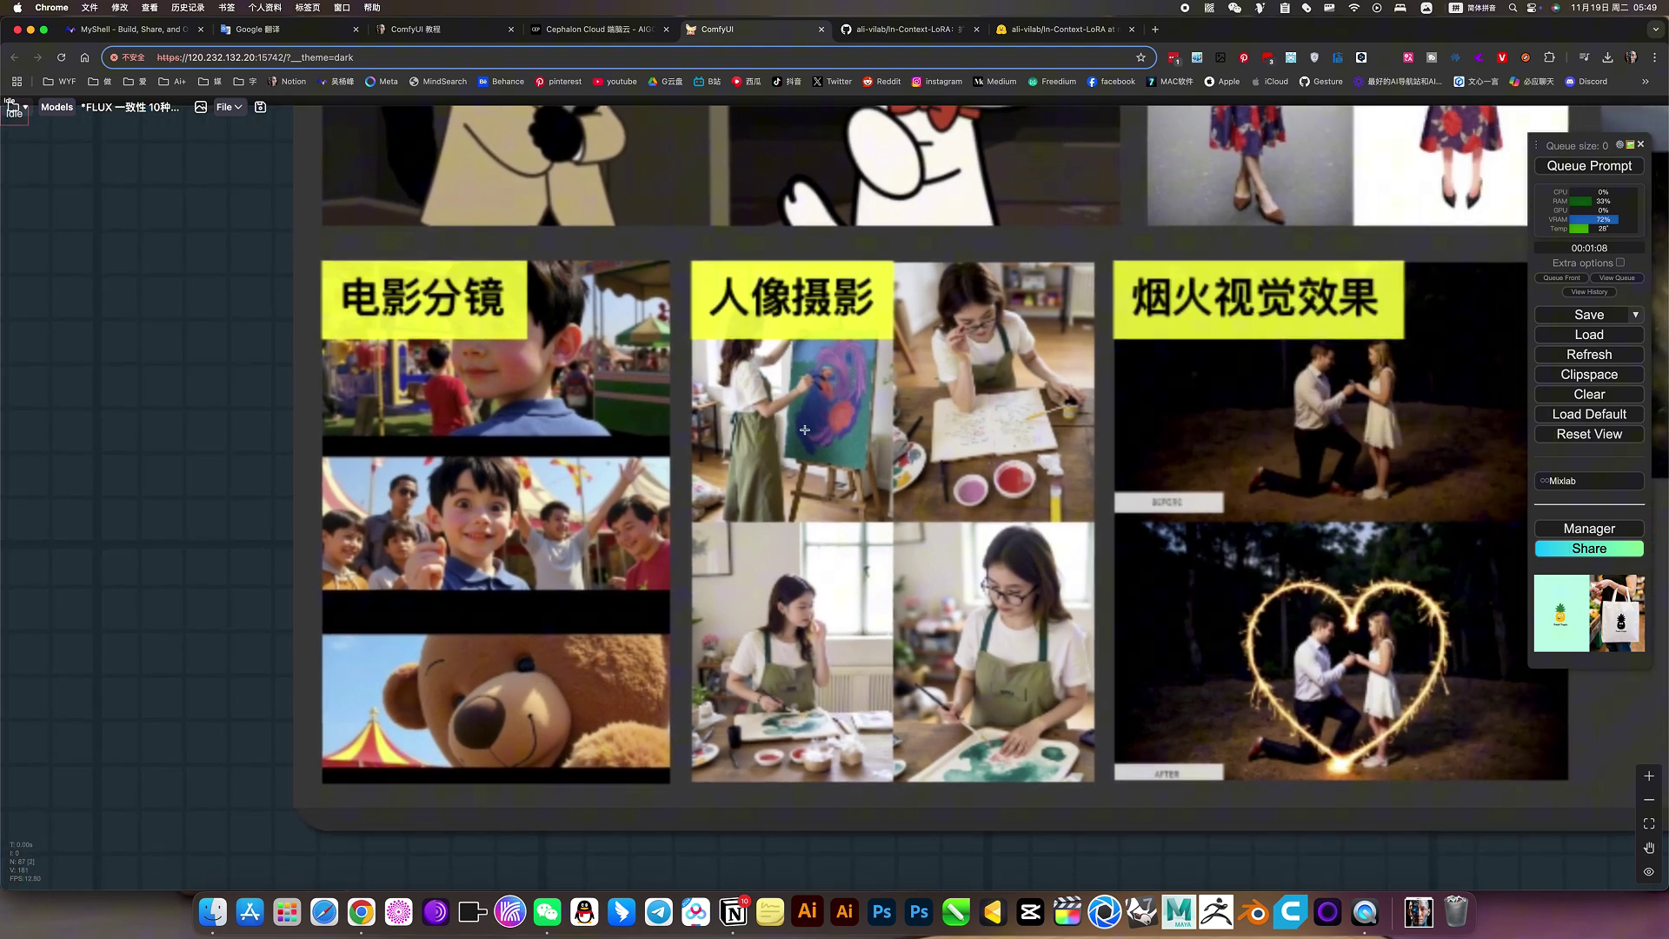
key("space")
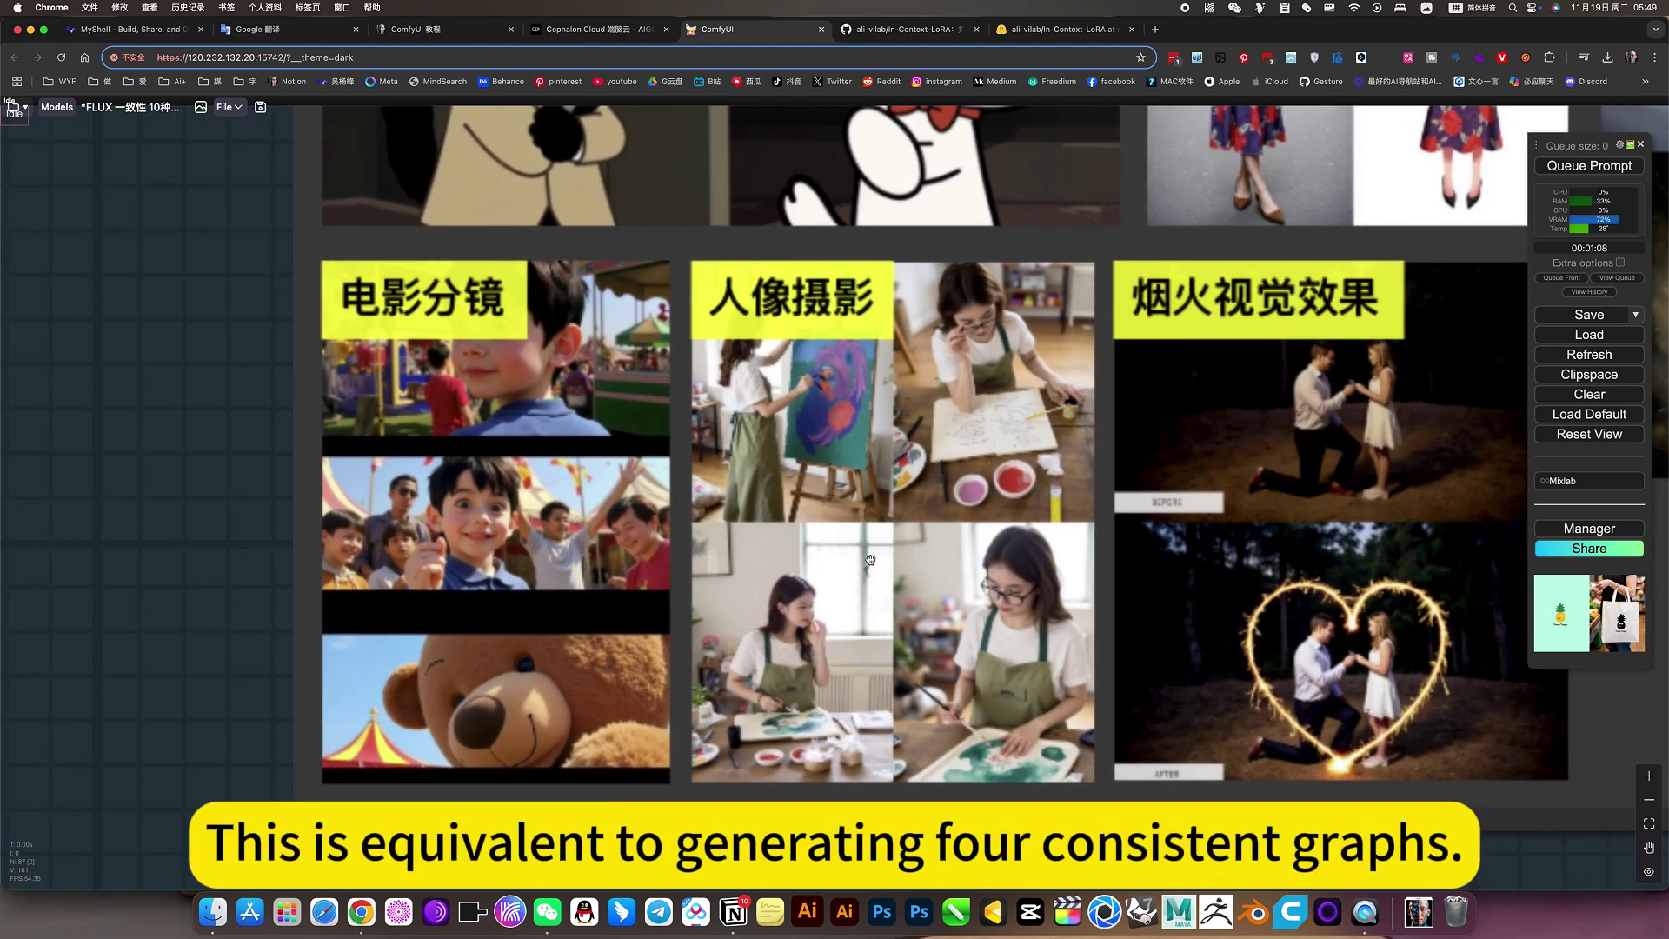
left_click_drag(874, 558, 814, 563)
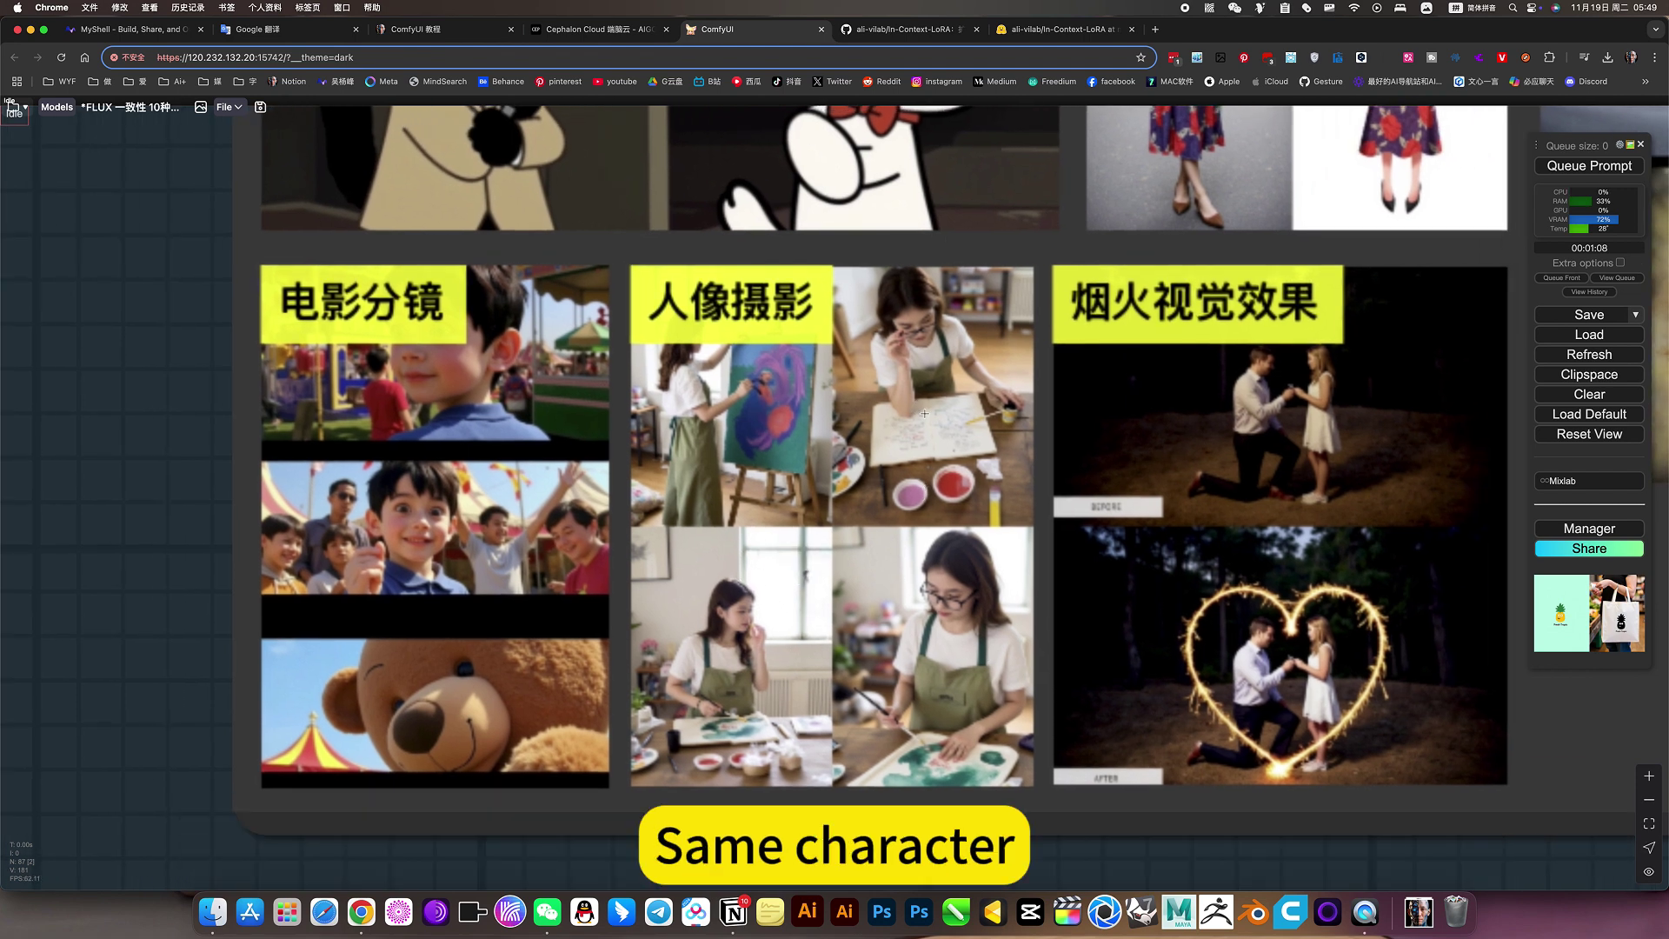
key("space")
left_click_drag(886, 534, 589, 528)
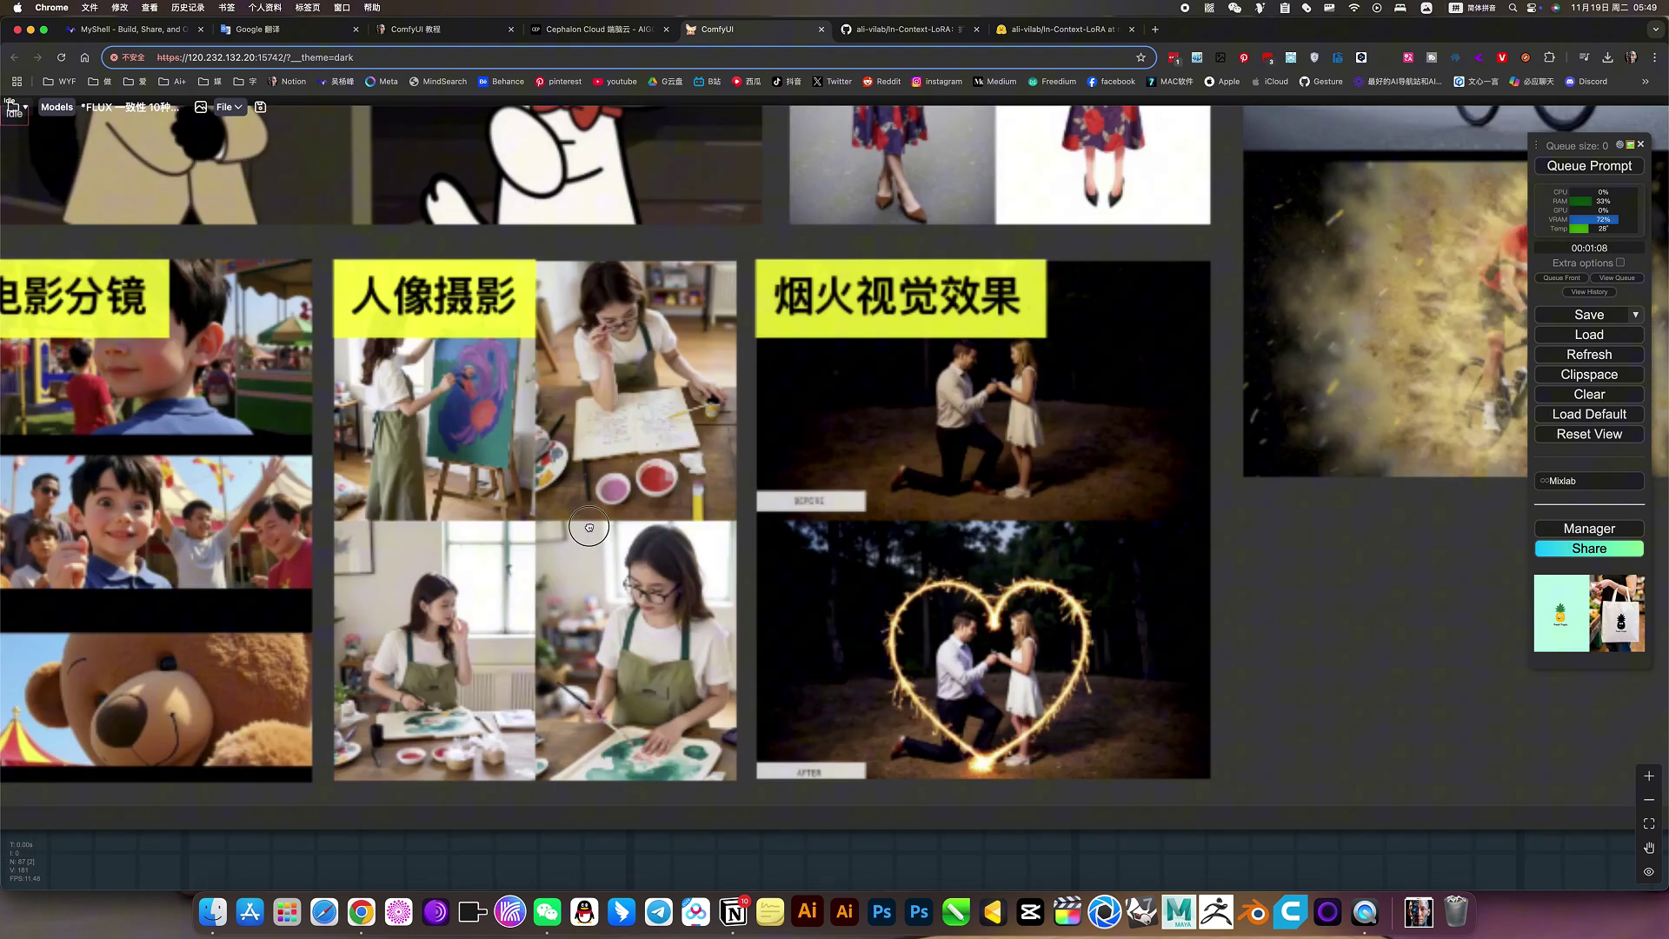
Step: Compare the before and after pictures of the fireworks visual effect (烟火视觉效果) example in the sample results image
left_click_drag(991, 423, 928, 418)
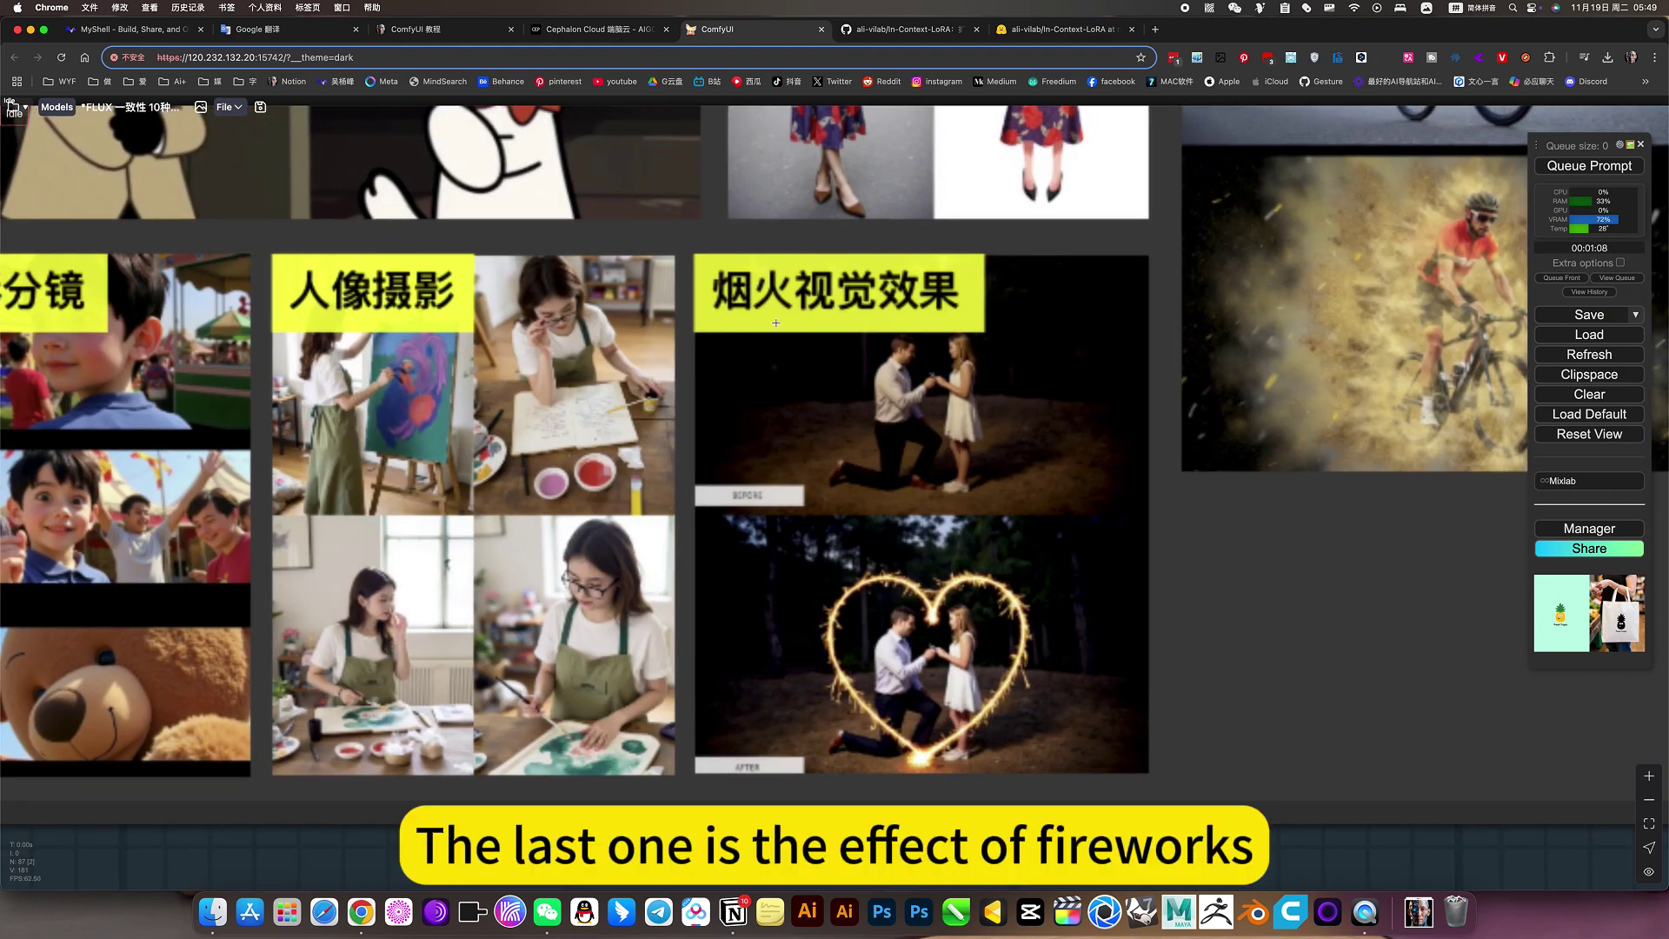
scroll(917, 379, "up", 4)
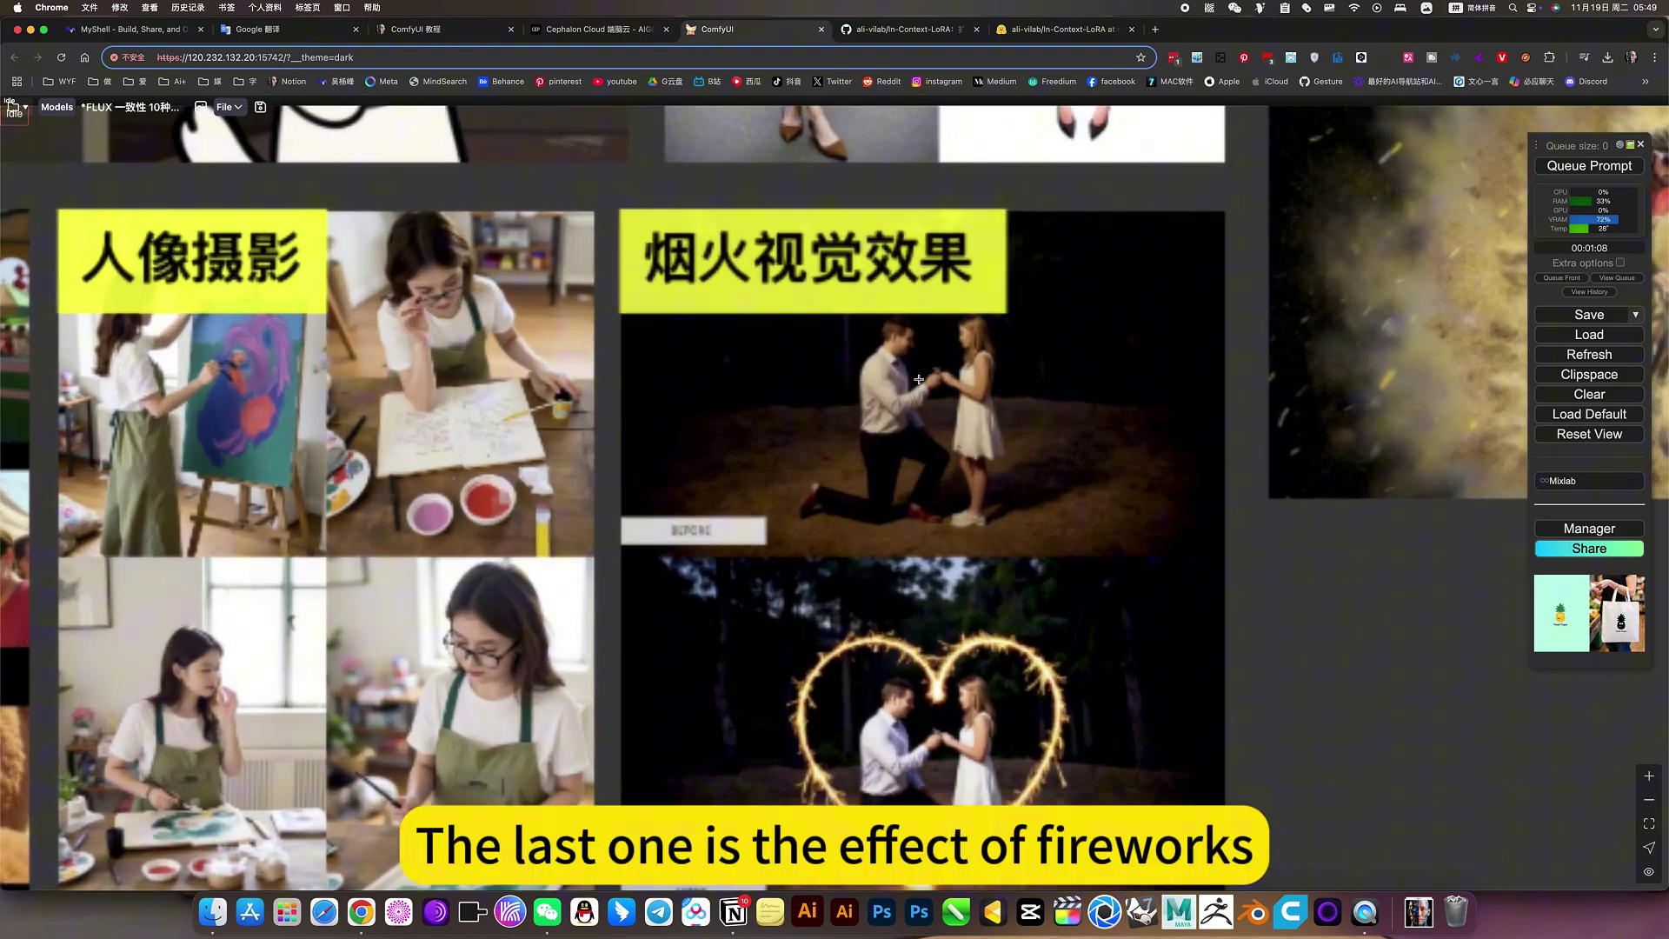
scroll(960, 402, "down", 6)
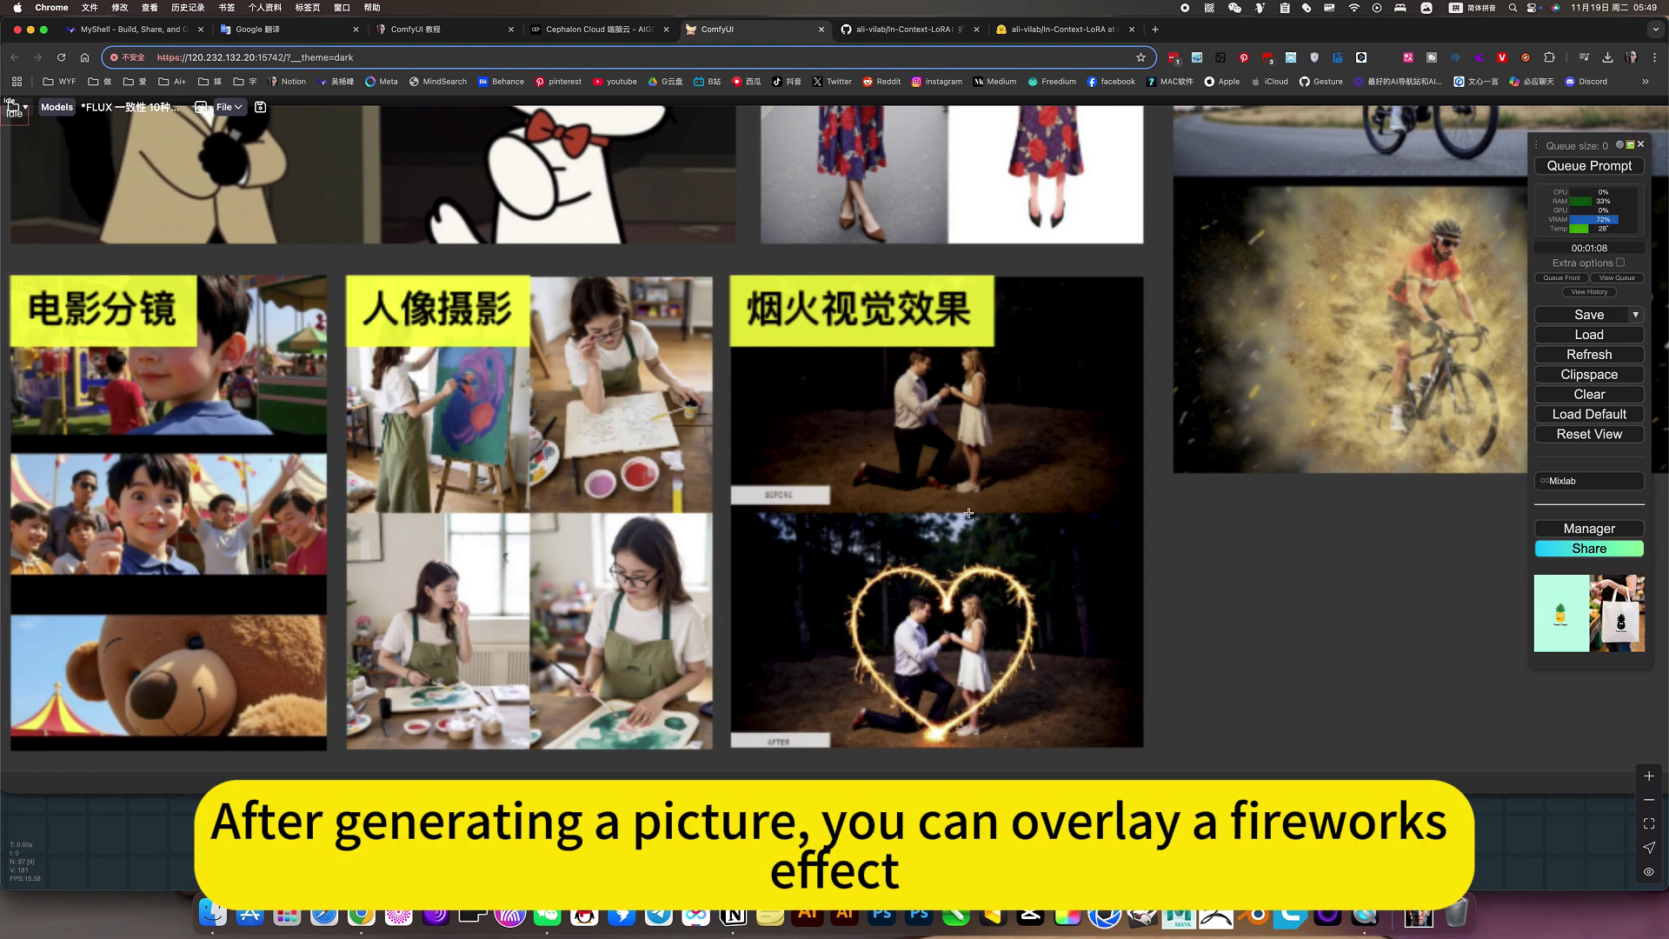
scroll(930, 647, "up", 4)
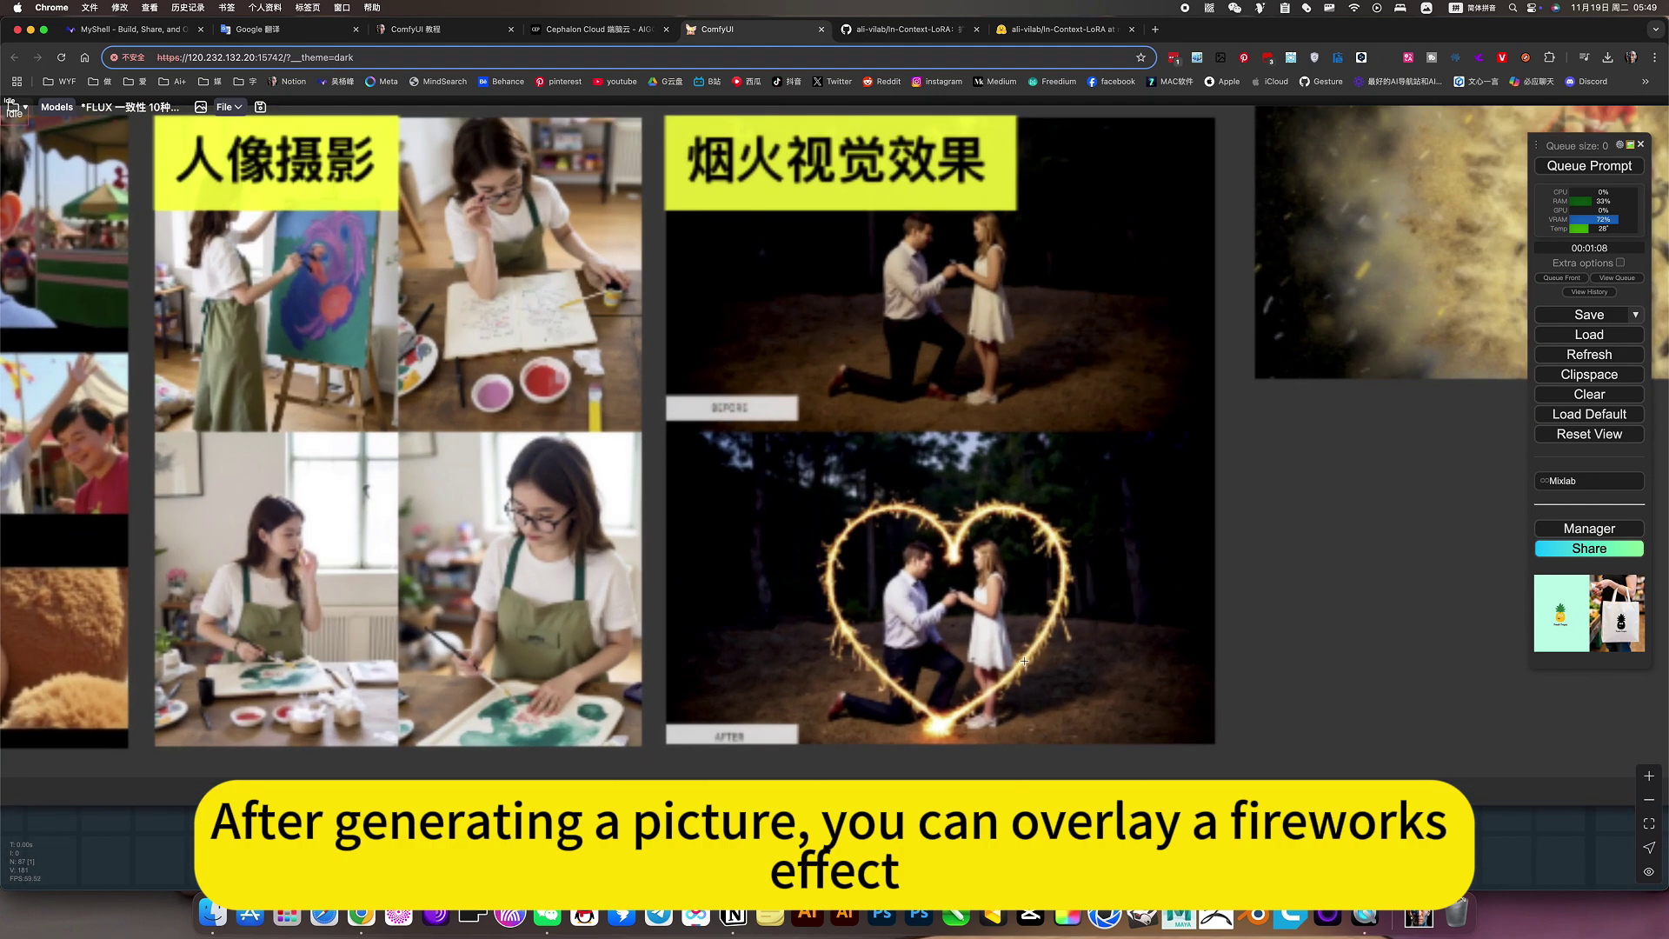
scroll(1024, 661, "down", 15)
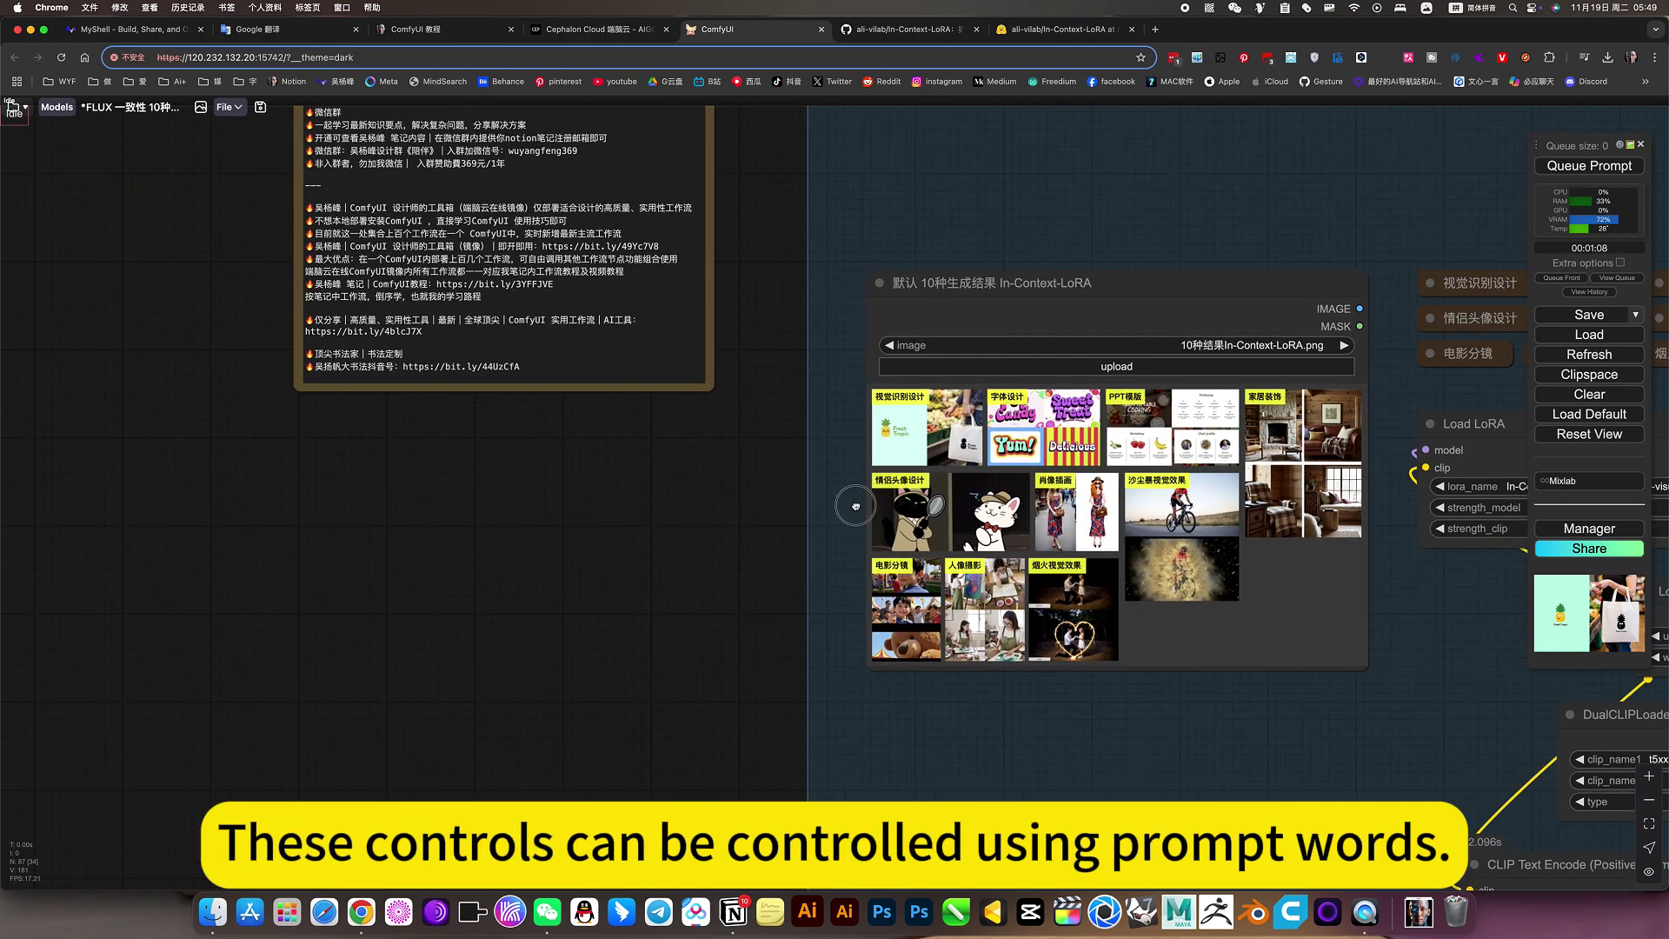
Step: Review the In-Context-LoRA models available as lora_name in the Load LoRA node, keeping the current selection
left_click_drag(1469, 594, 781, 490)
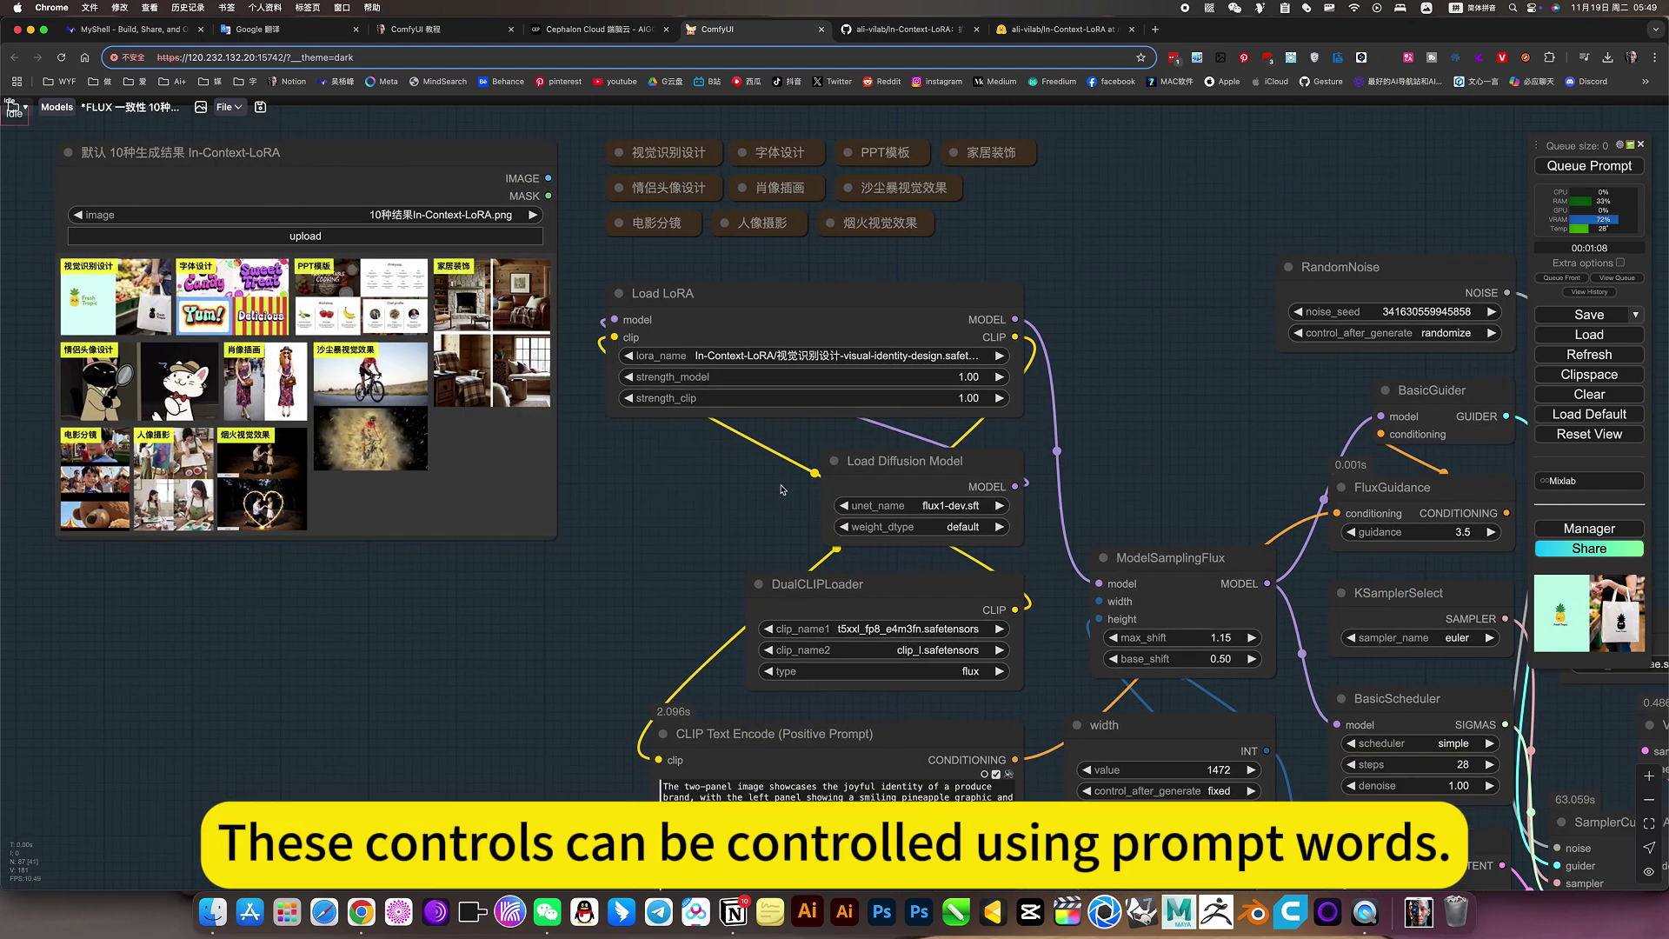
left_click(896, 356)
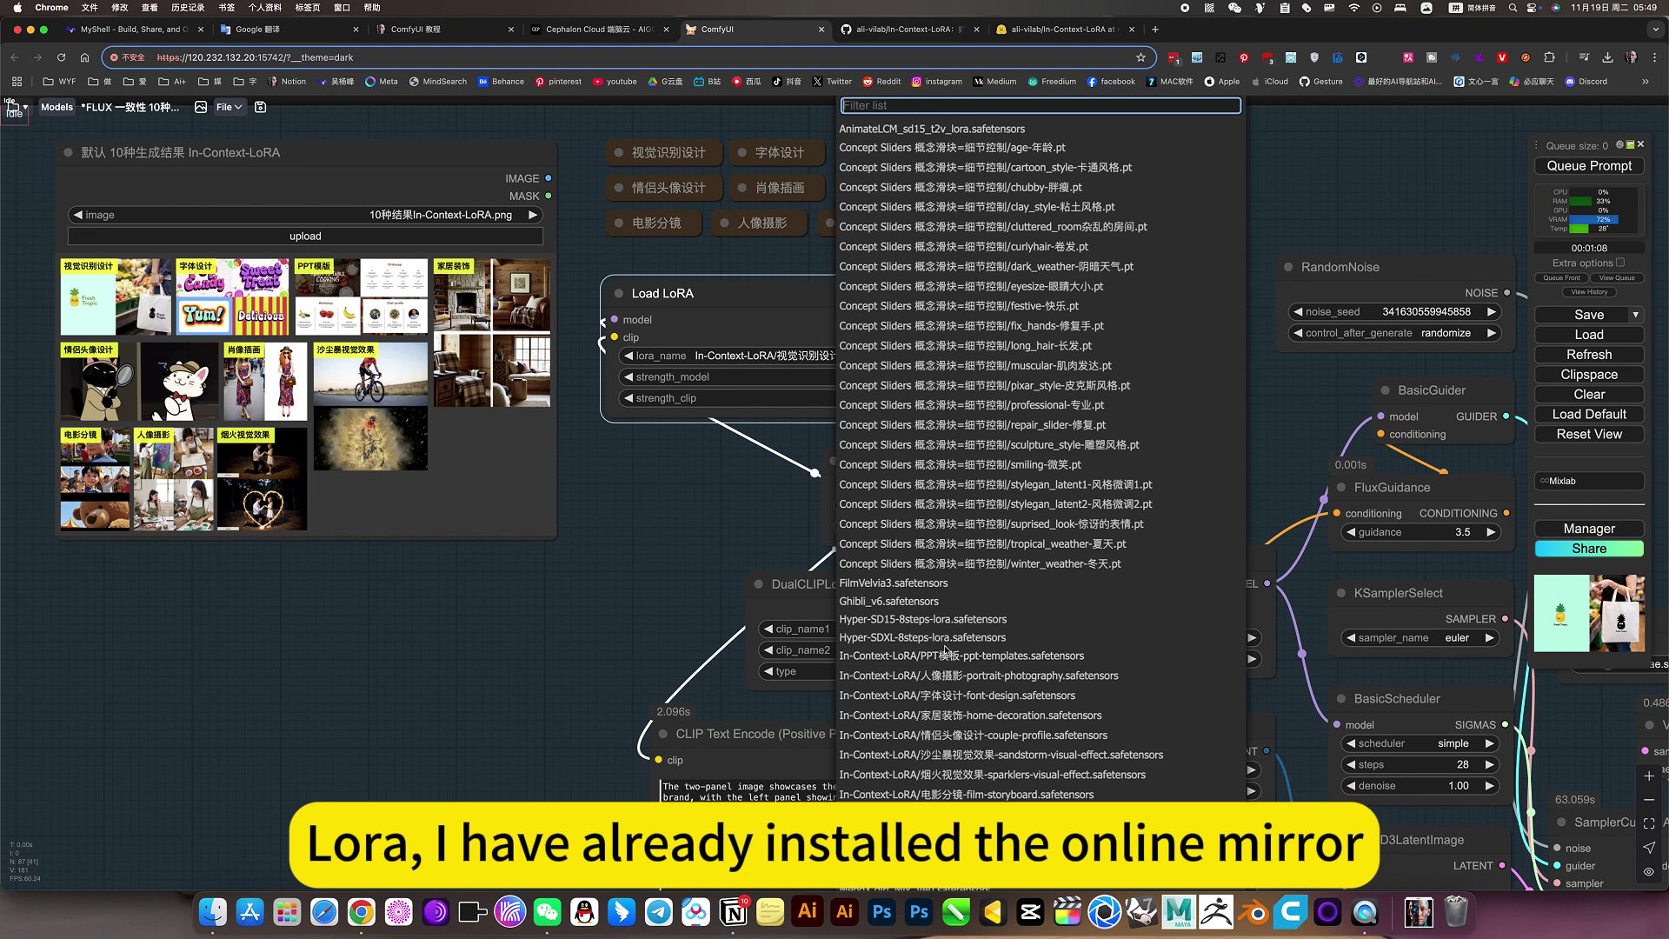
scroll(946, 650, "down", 4)
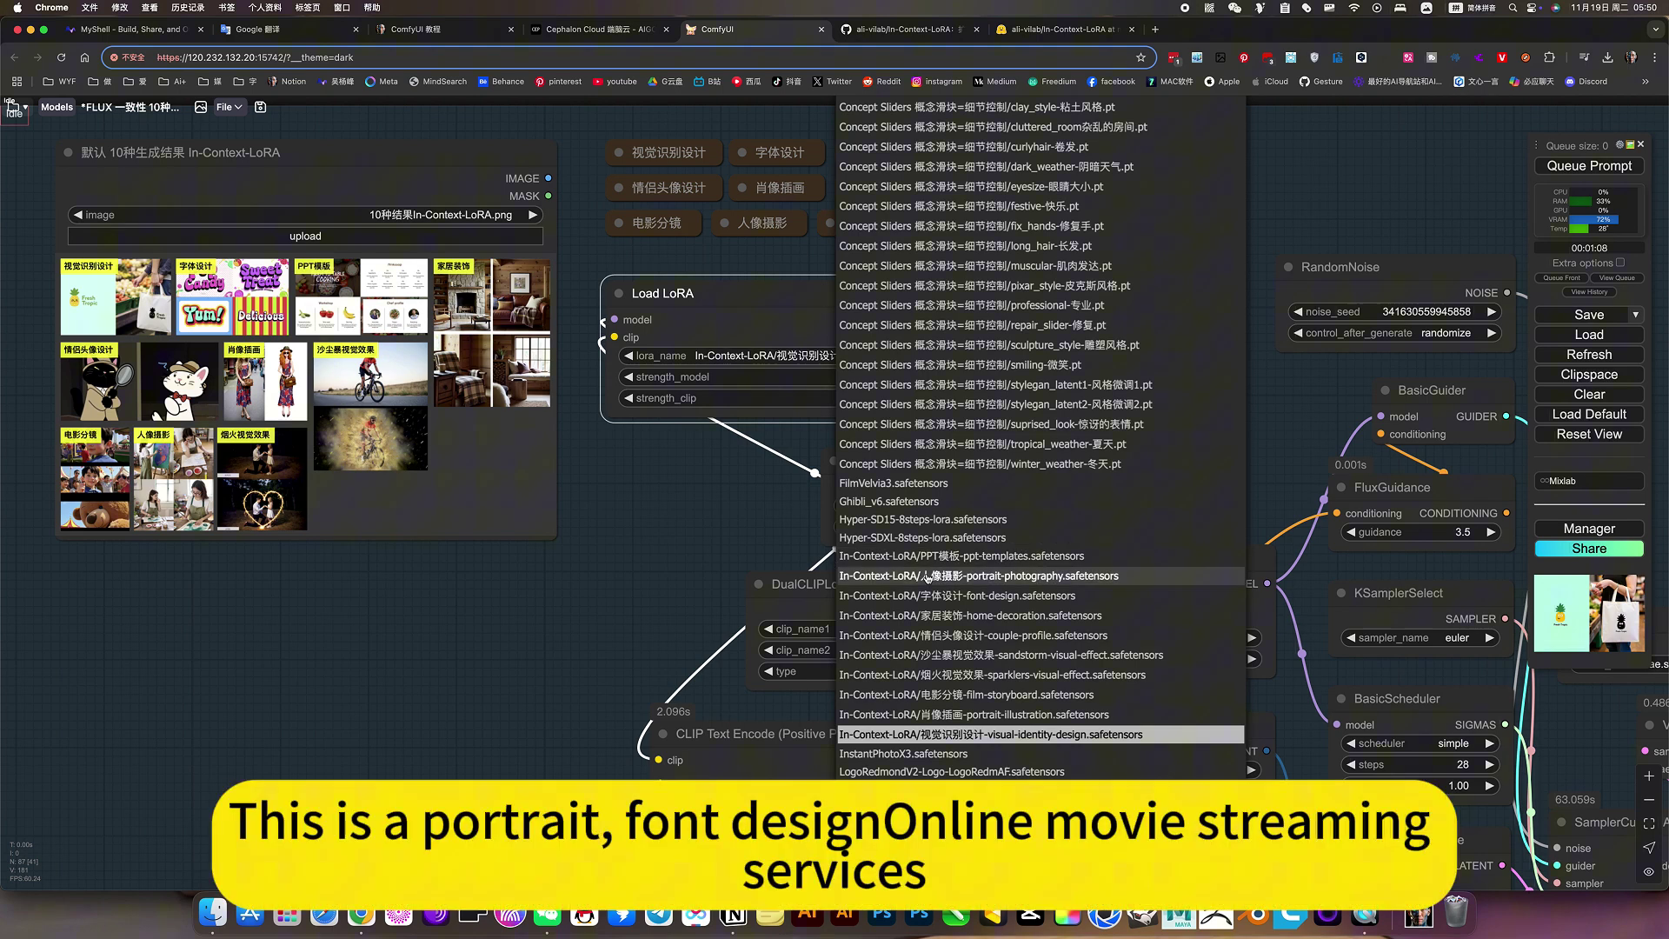
left_click(699, 496)
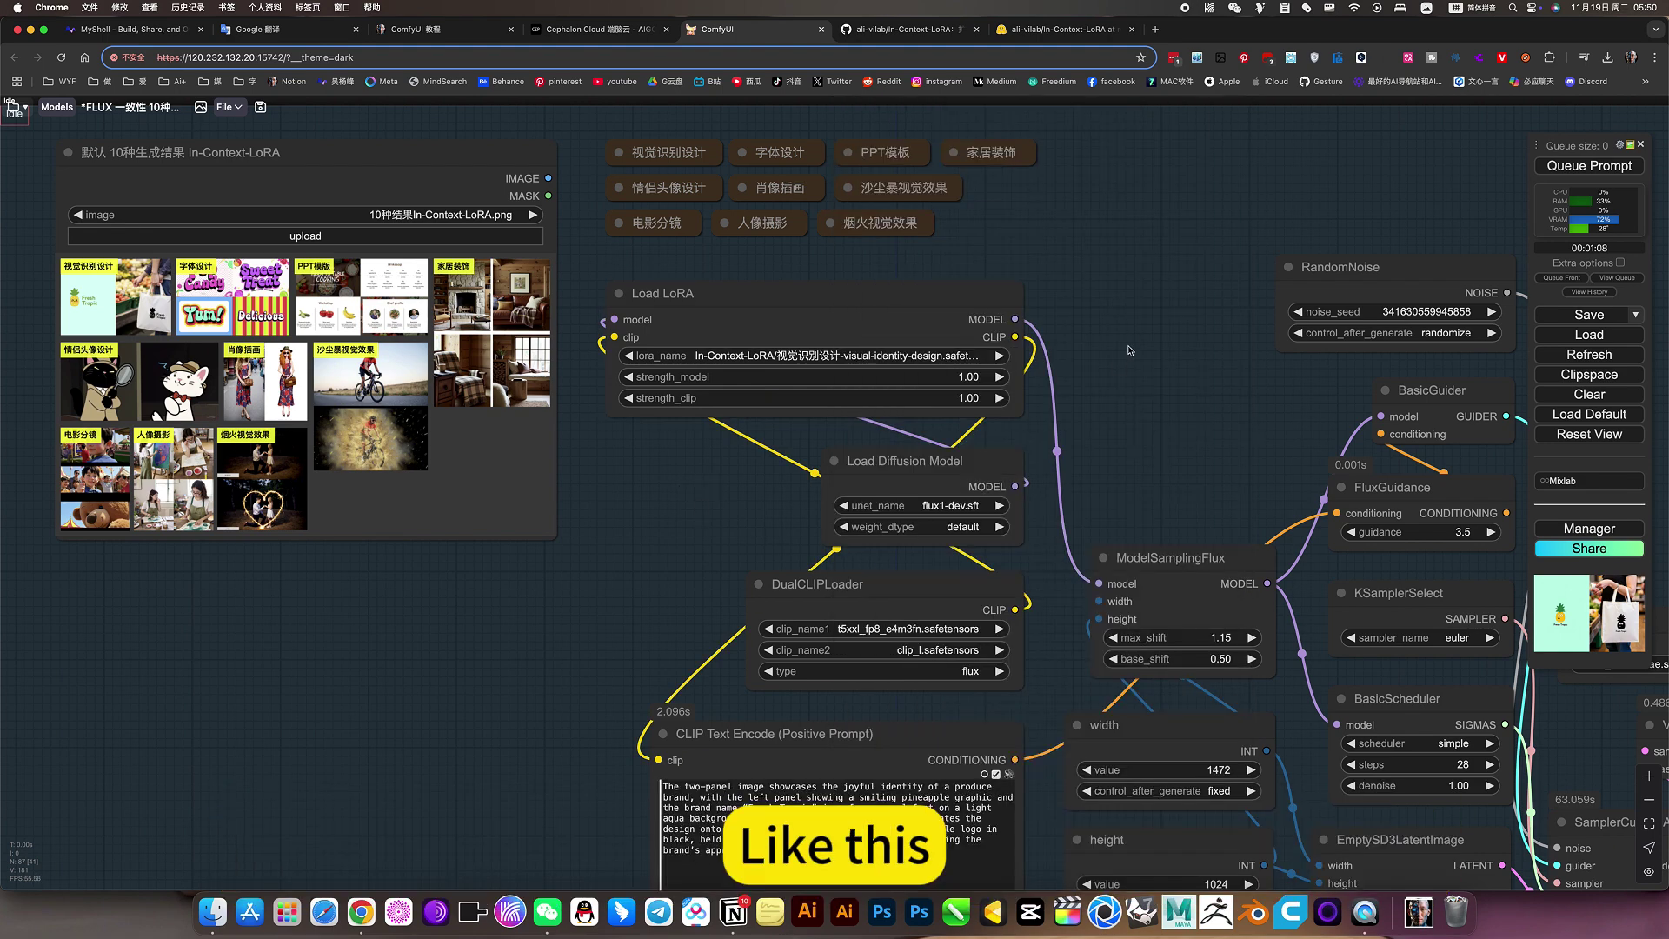
Step: Examine the default In-Context-LoRA workflow (默认工作流) and its generated preview of the pineapple logo and tote bag
scroll(1120, 387, "down", 1)
scroll(1119, 387, "down", 3)
left_click_drag(1140, 398, 886, 352)
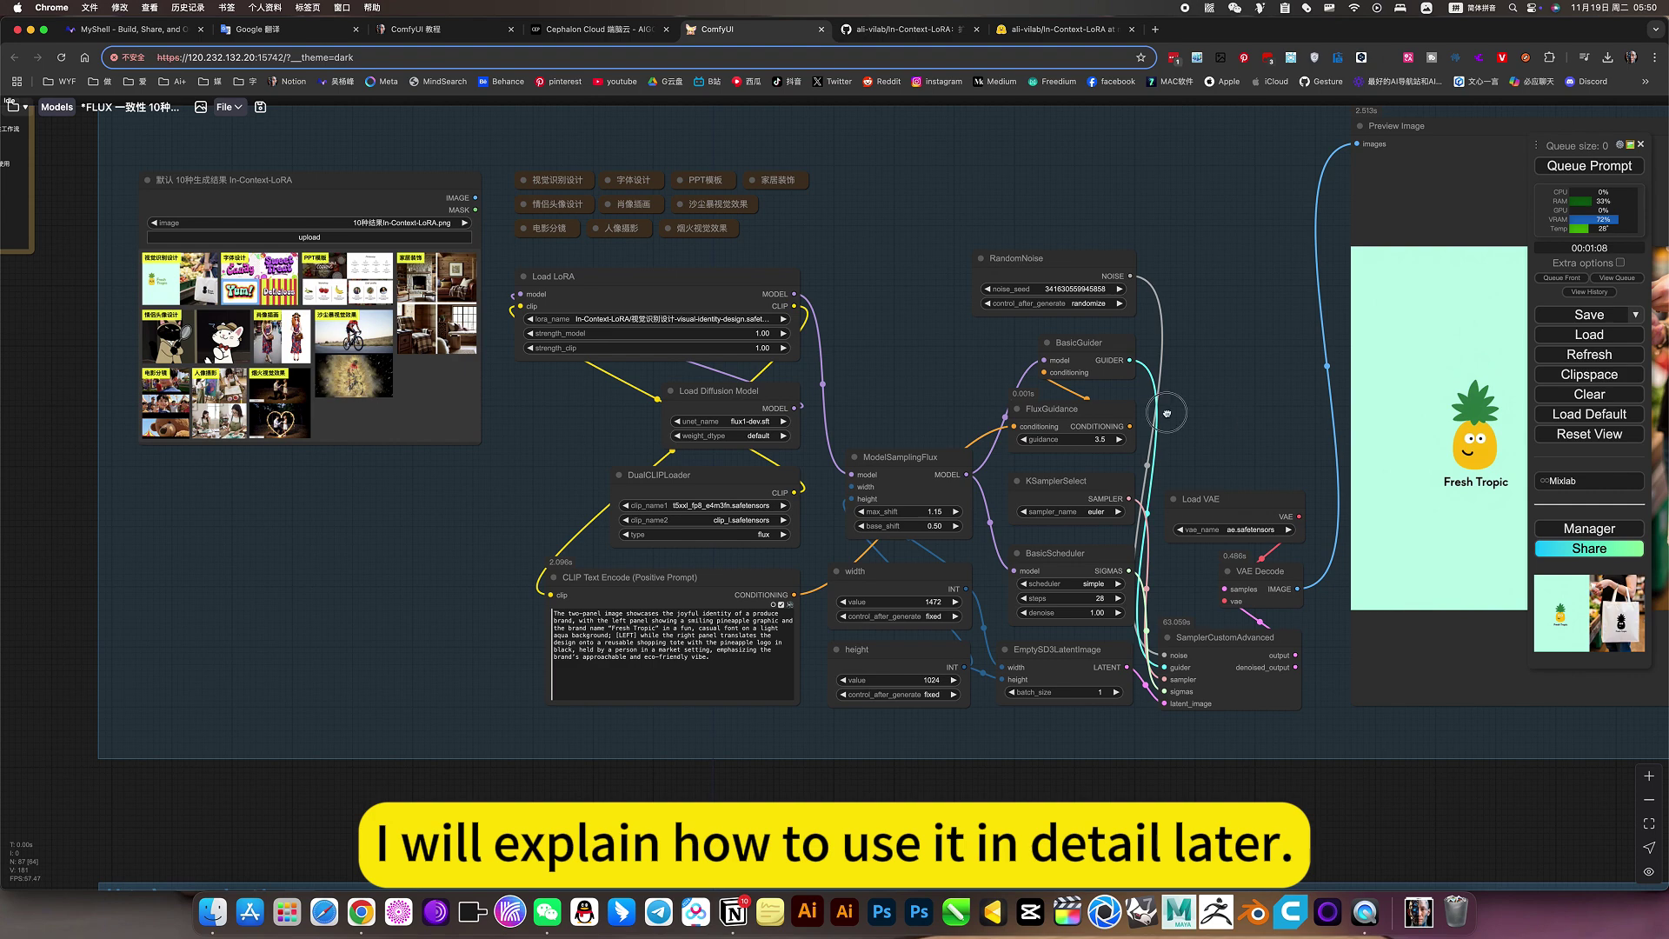
left_click_drag(1234, 426, 1099, 407)
scroll(921, 556, "down", 4)
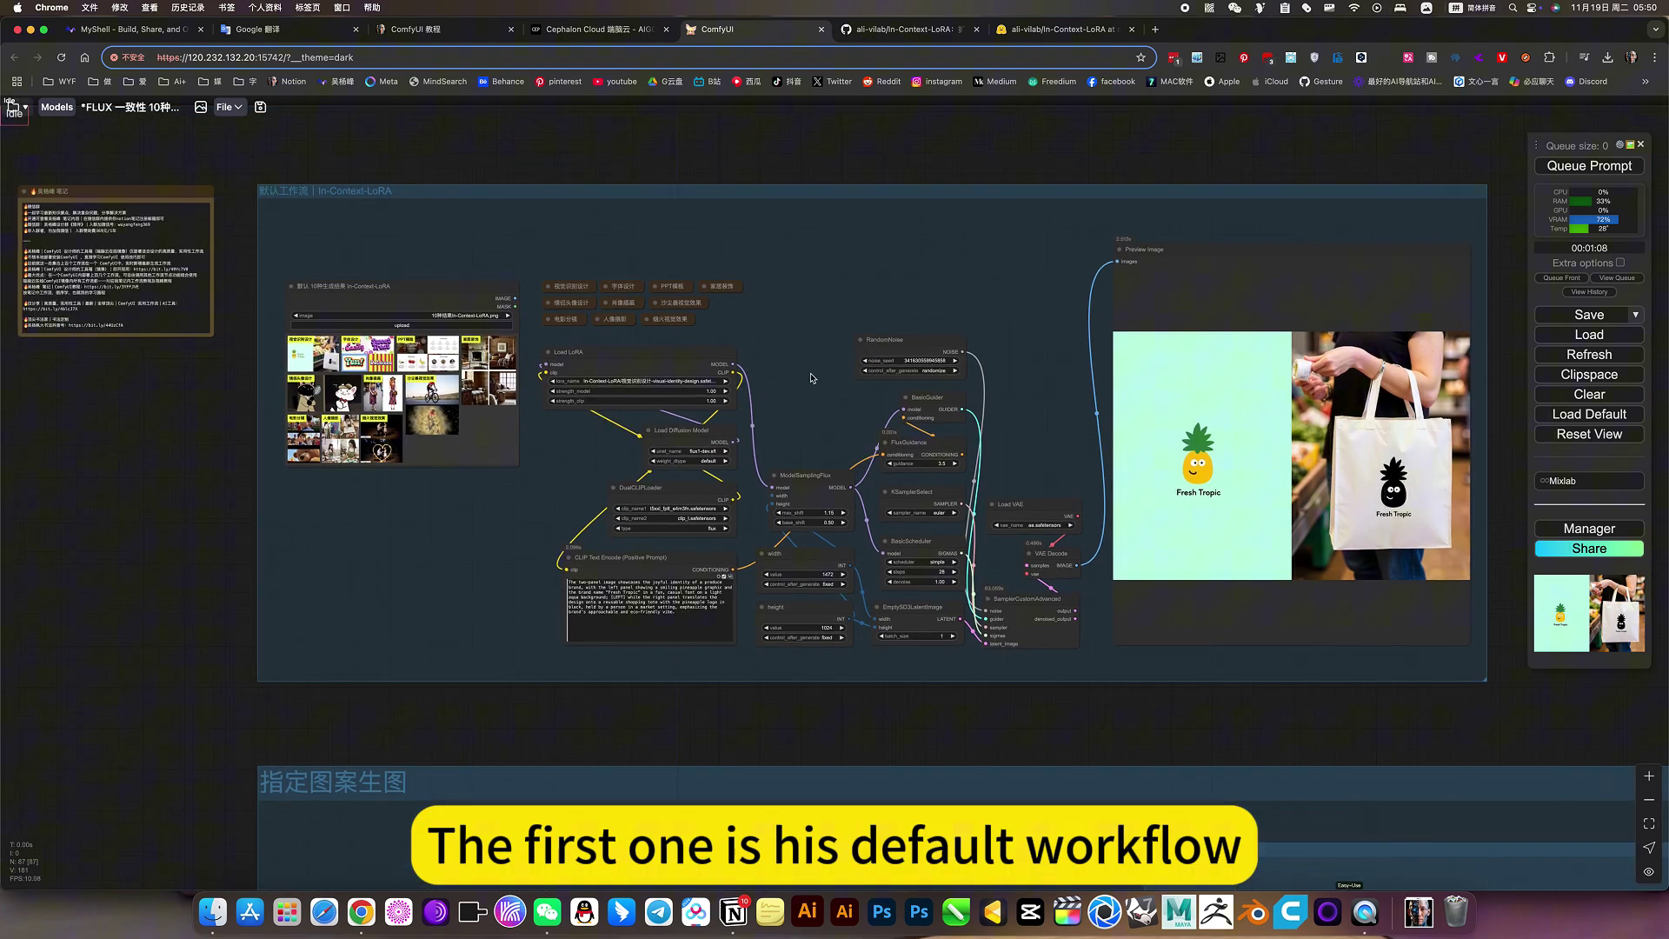
left_click_drag(905, 307, 706, 276)
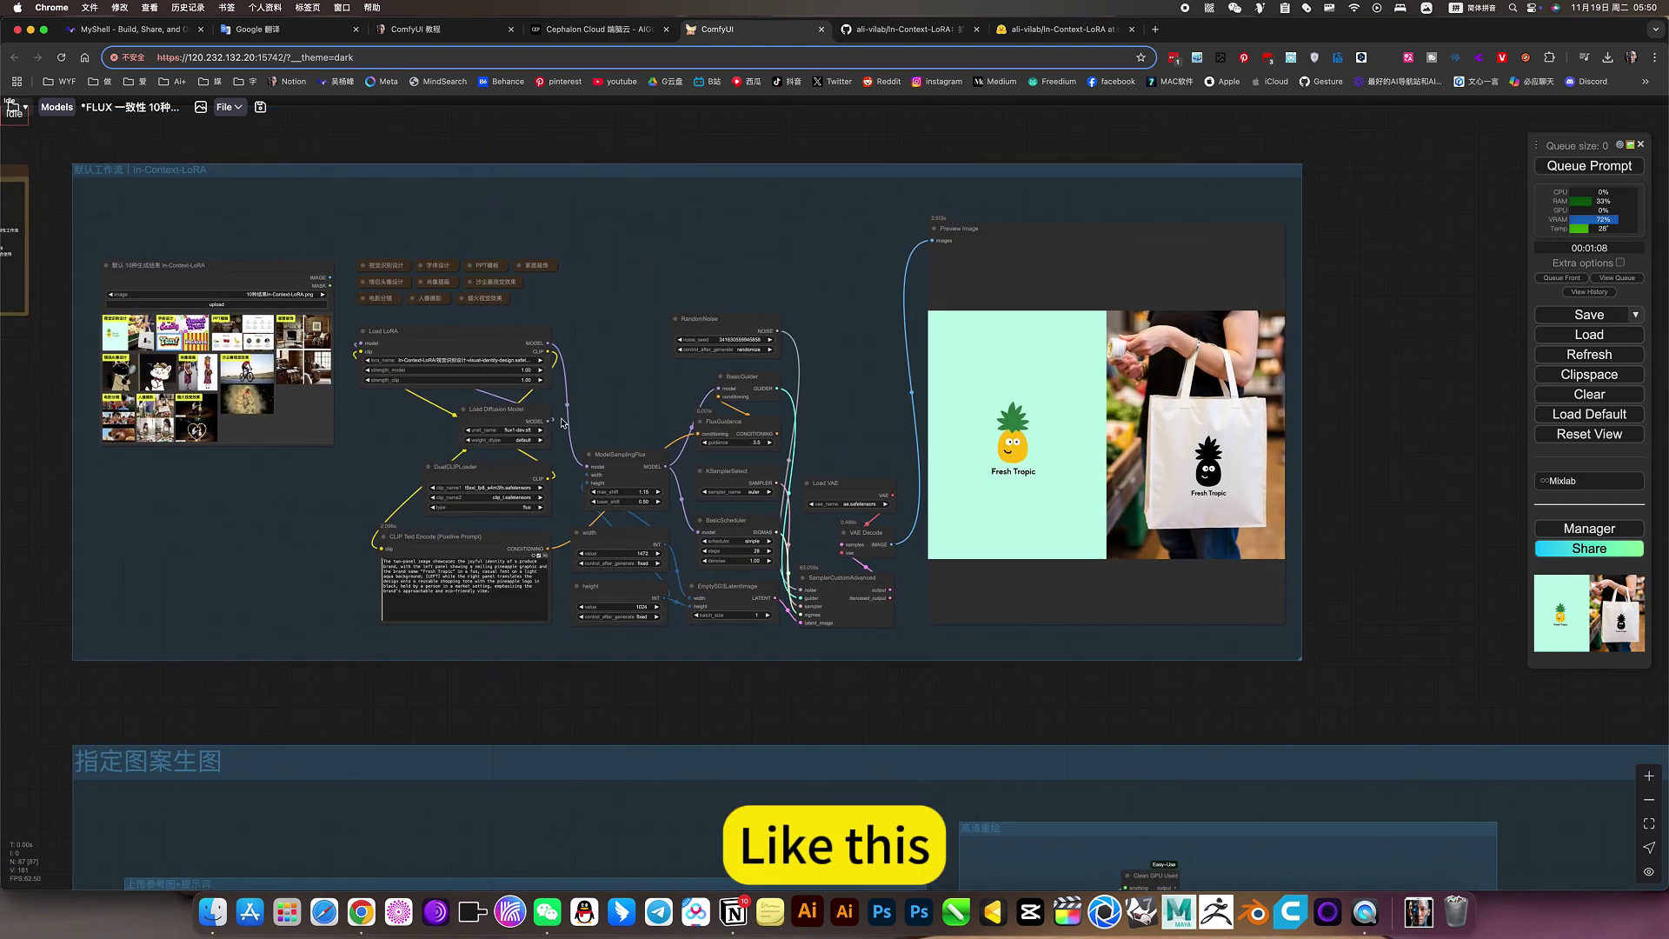
scroll(994, 464, "up", 10)
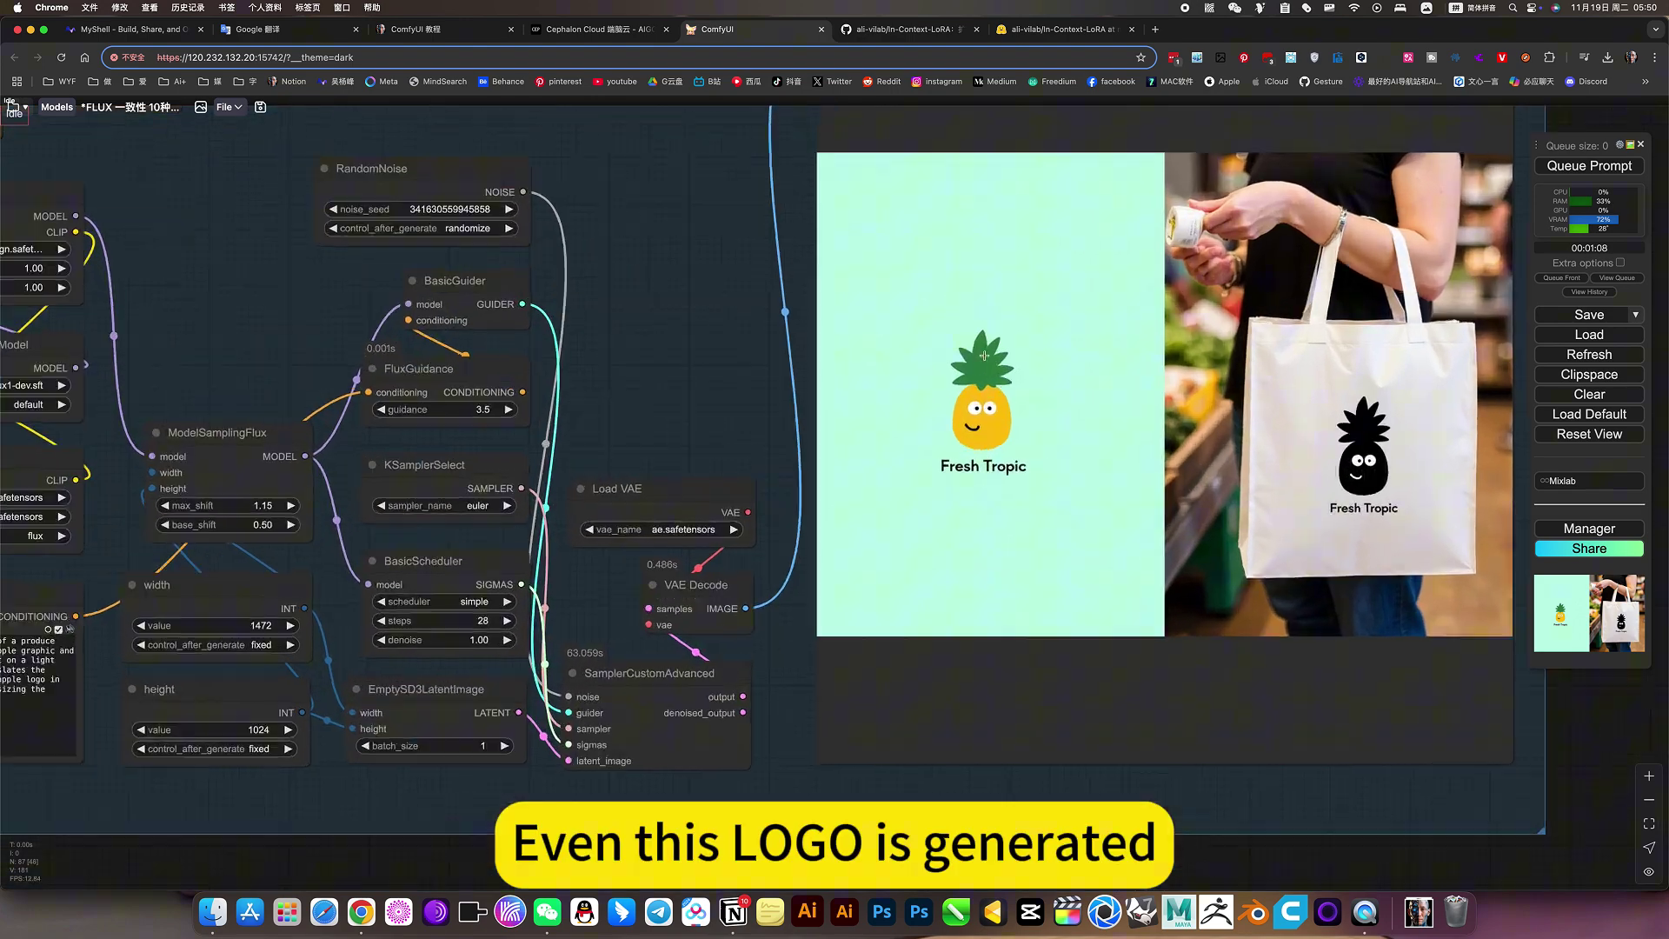
scroll(908, 485, "down", 10)
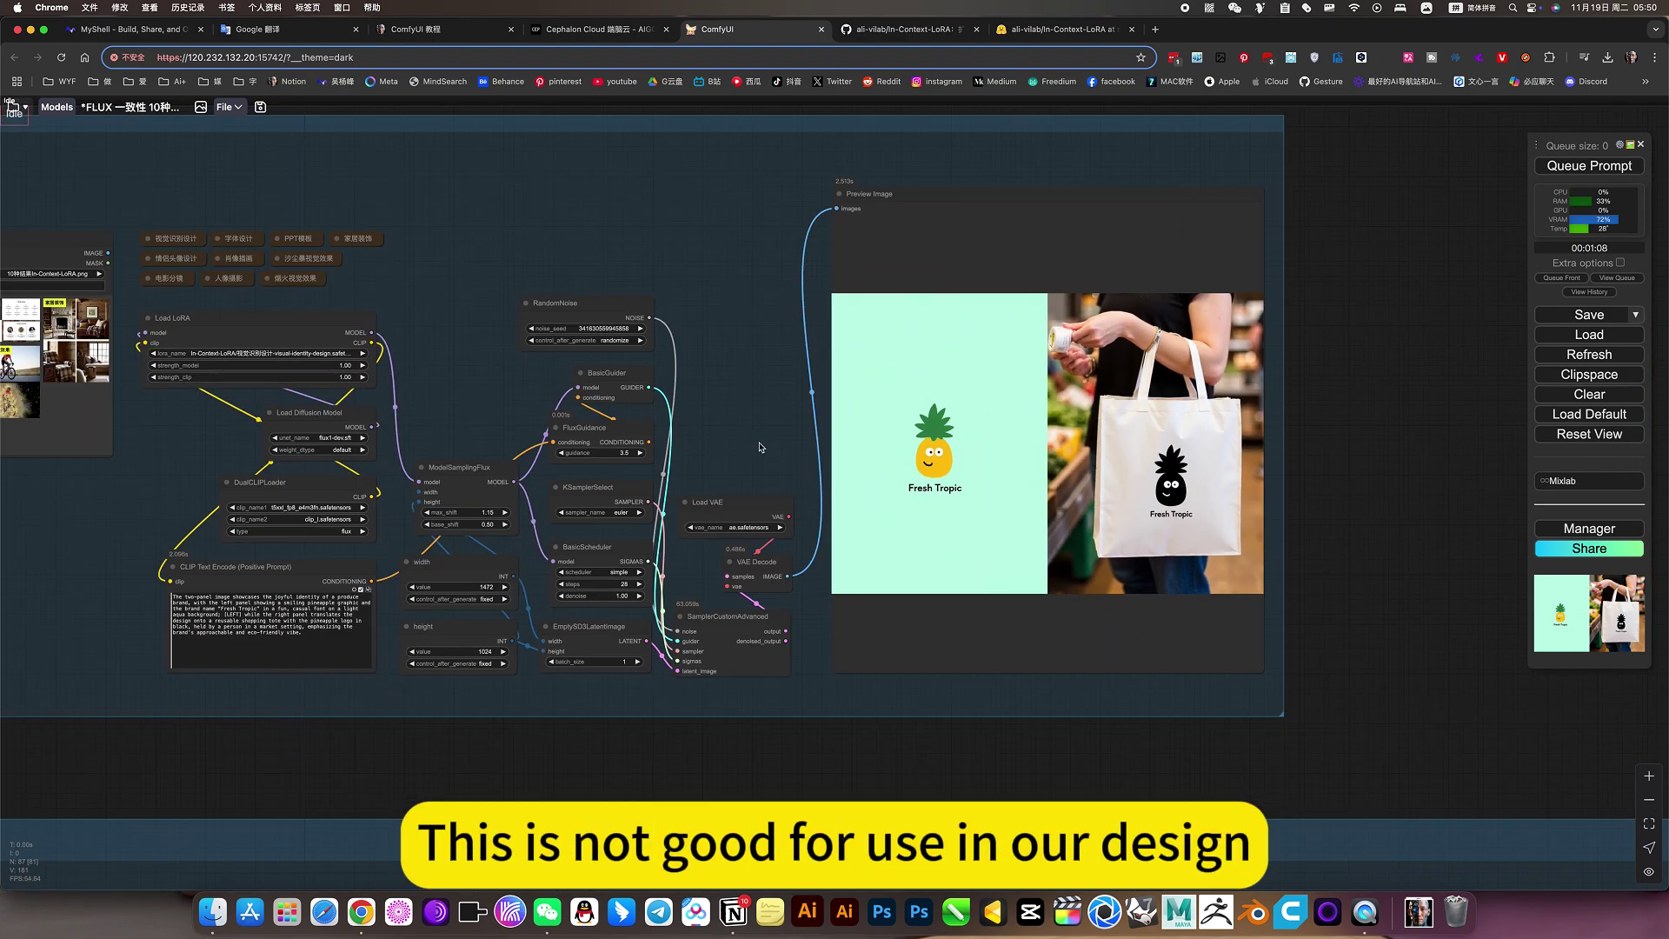
Step: Examine the 指定图案生图 workflow group, from its uploaded doll reference picture through to its generated images
left_click_drag(759, 447, 1069, 307)
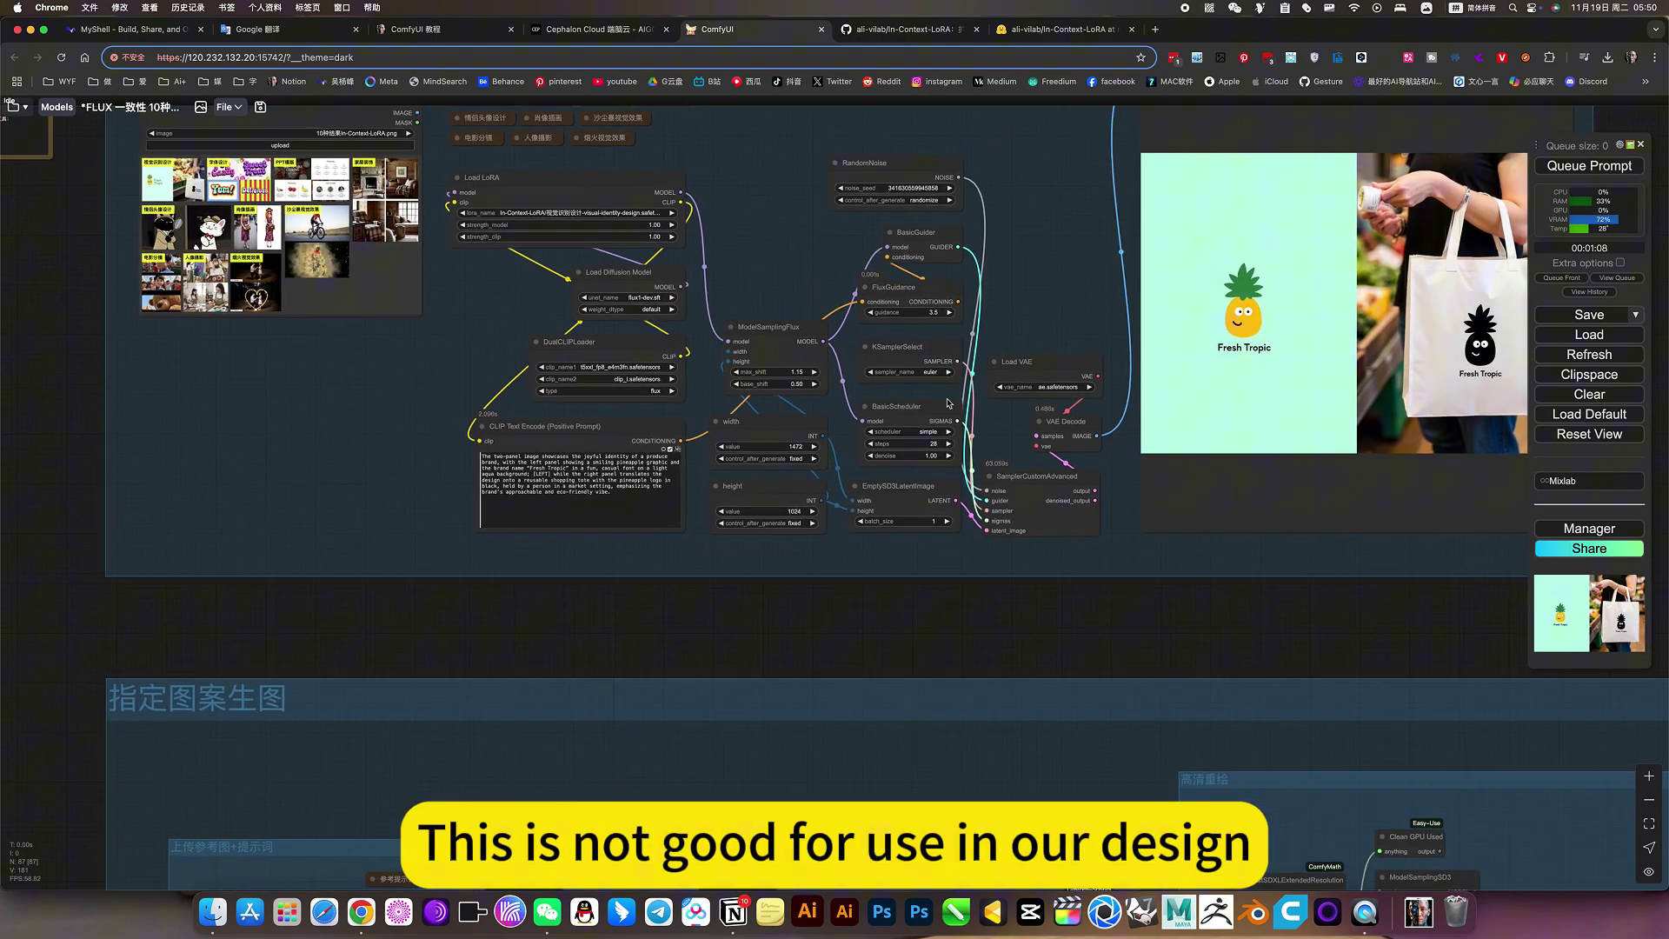
left_click_drag(370, 496, 633, 319)
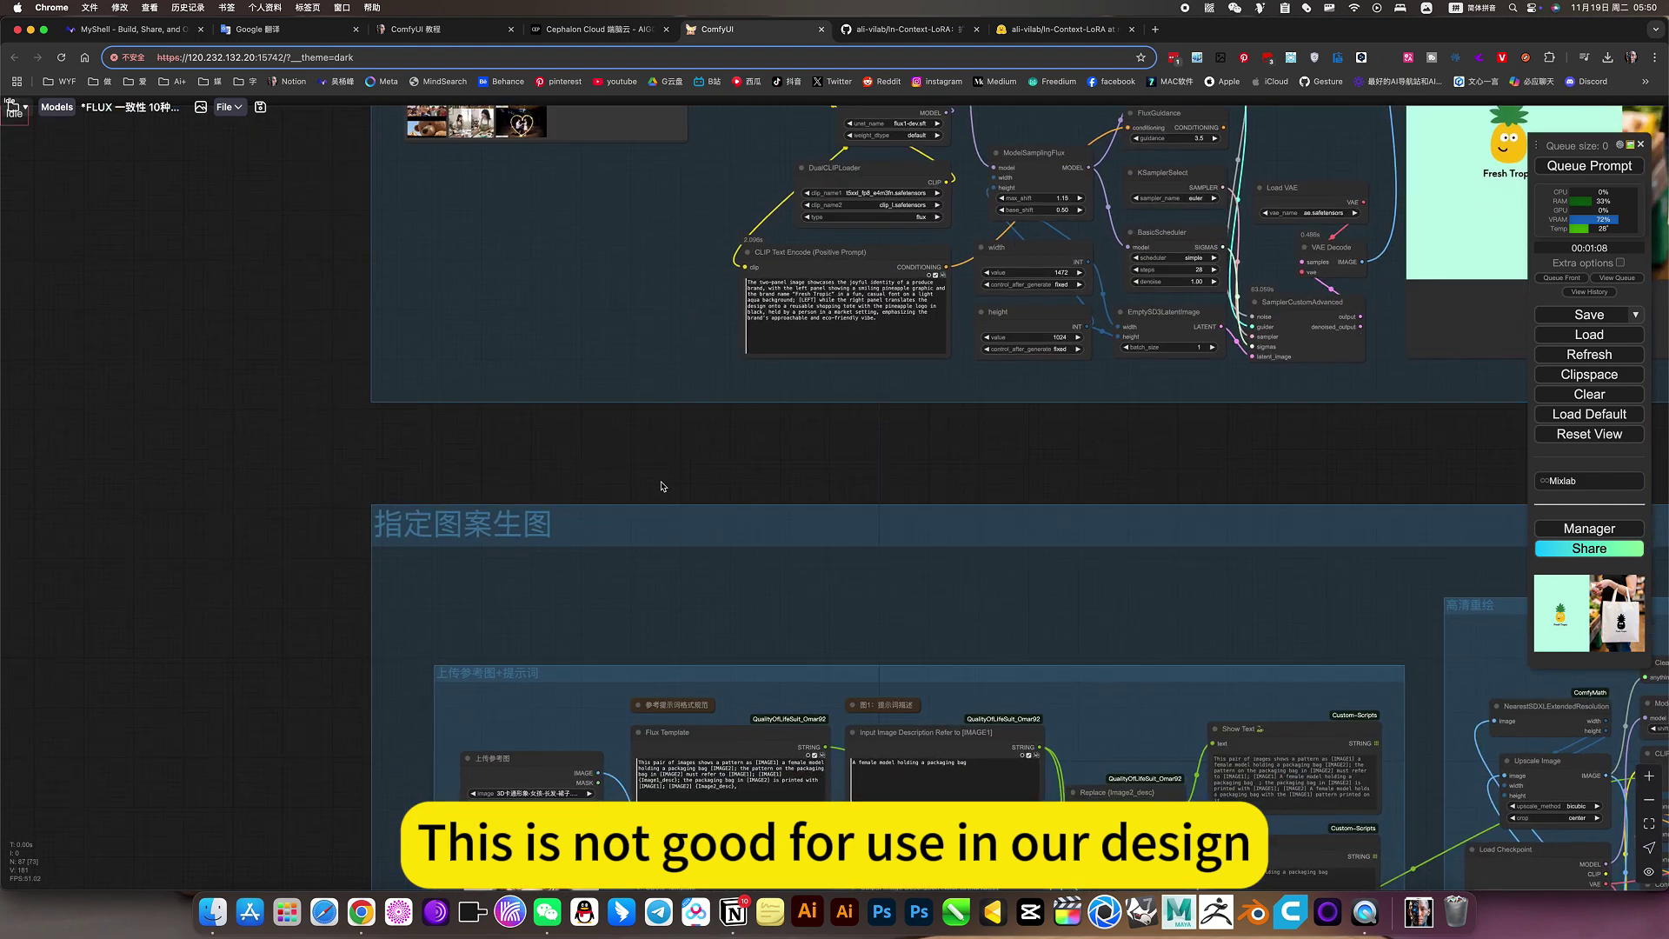
left_click_drag(529, 586, 433, 421)
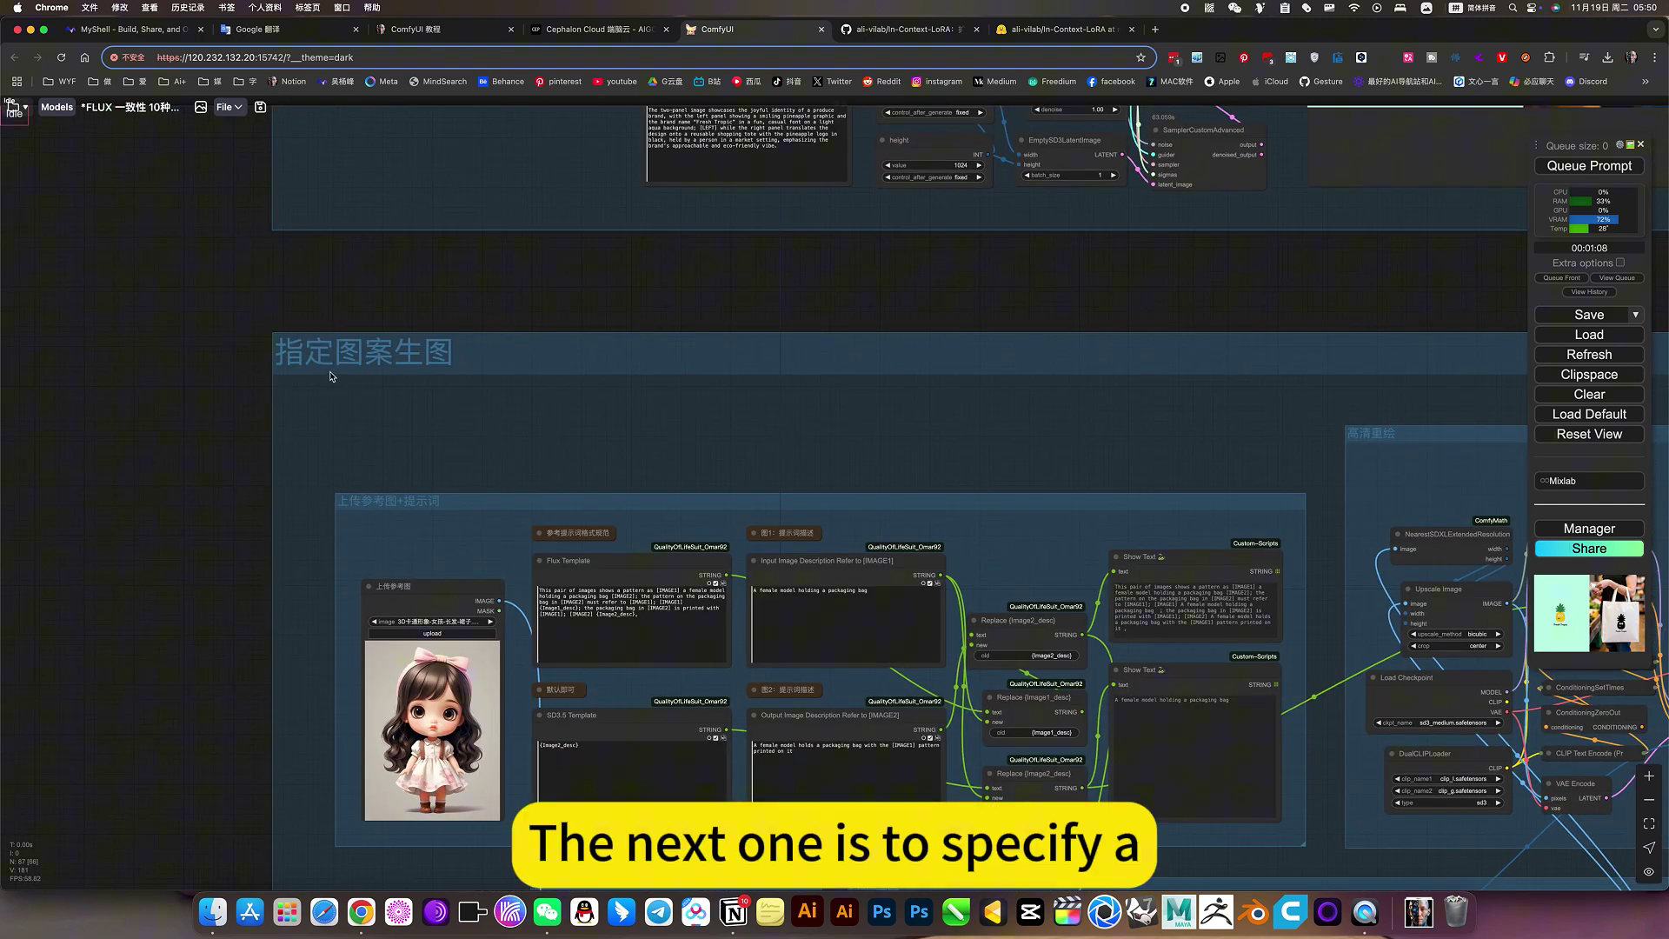
scroll(389, 400, "down", 6)
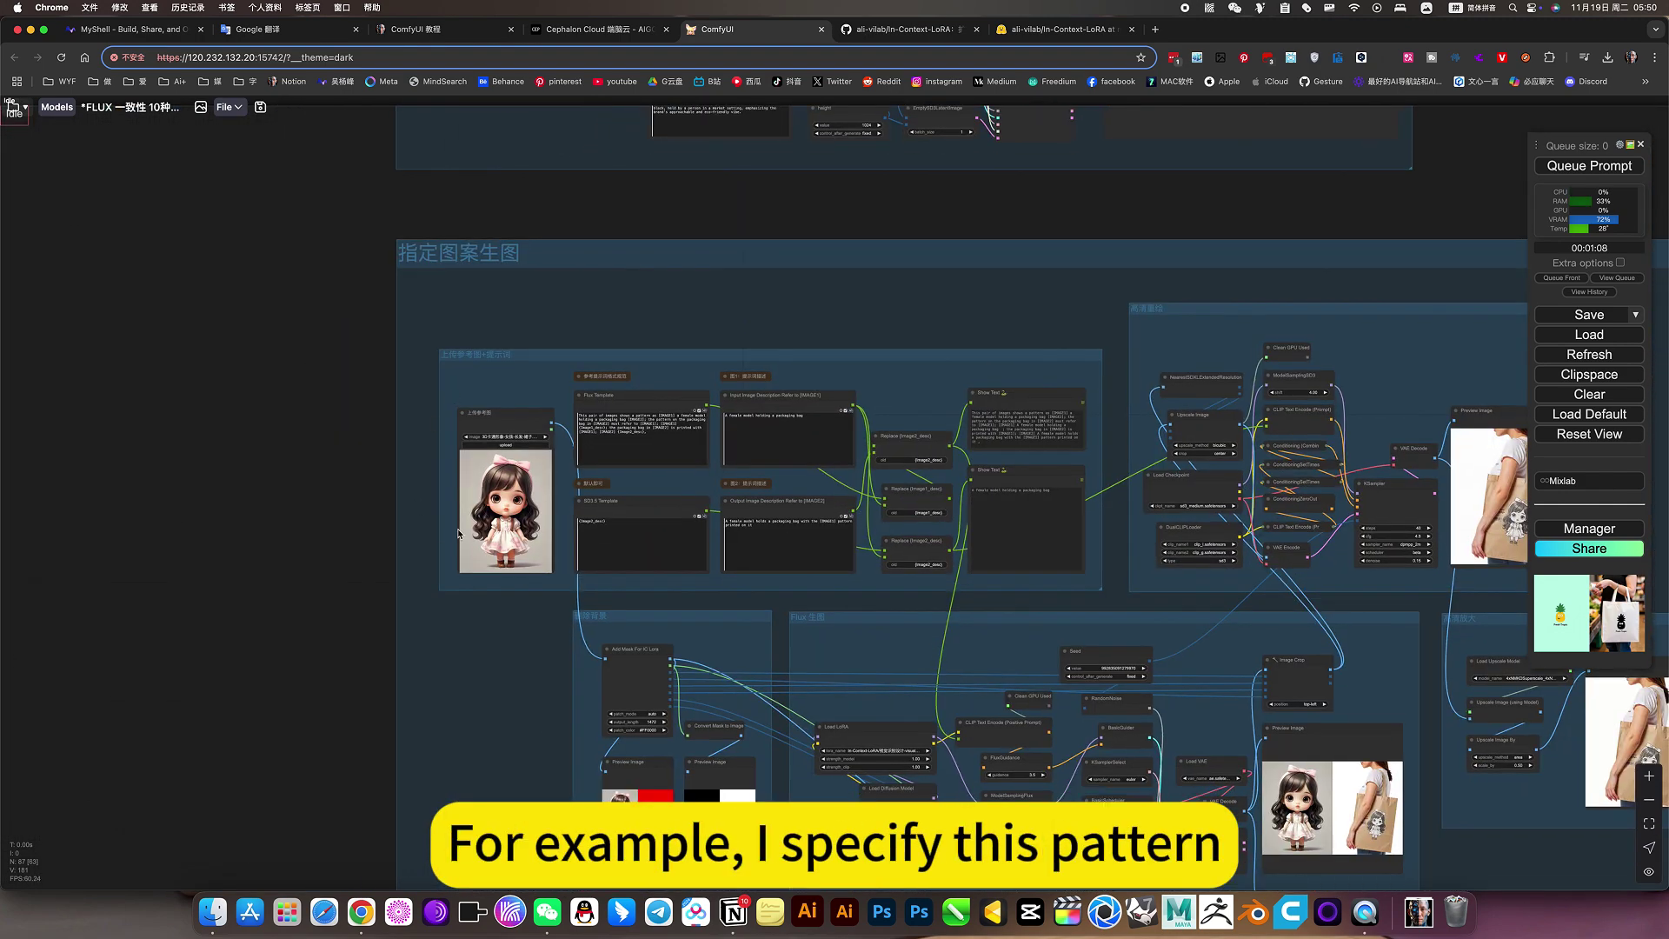
left_click_drag(374, 663, 50, 543)
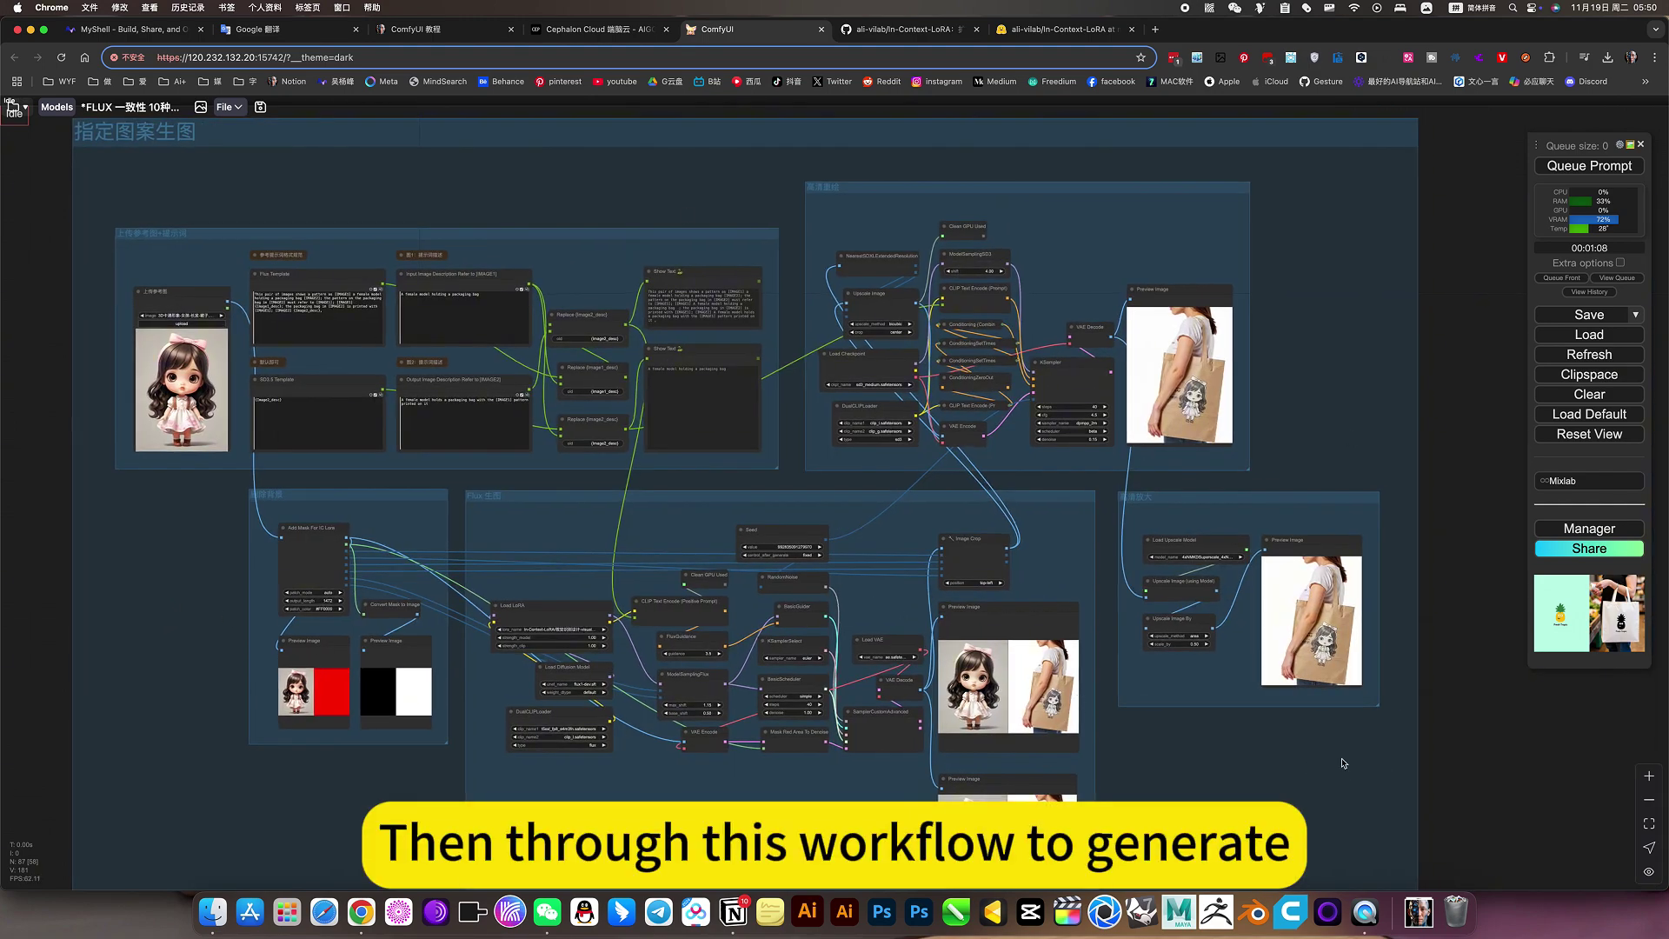
Step: Inspect the final paper bag image in the preview of the 高清放大 upscaling group
scroll(1178, 716, "up", 5)
scroll(1178, 587, "up", 5)
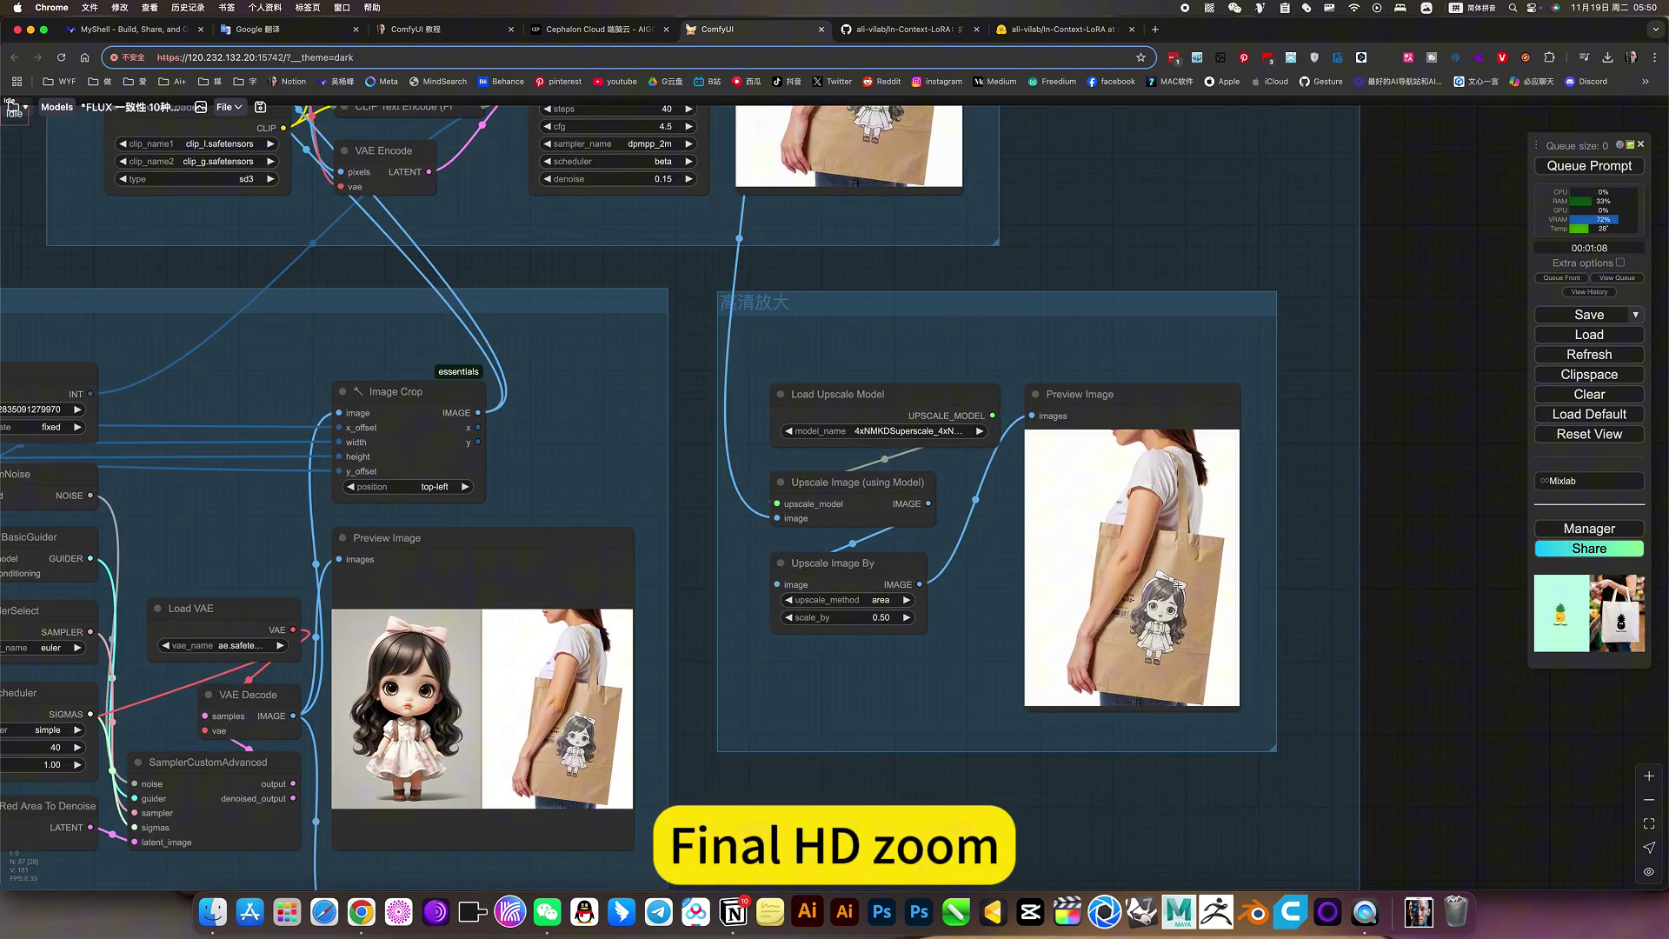
scroll(1104, 609, "up", 3)
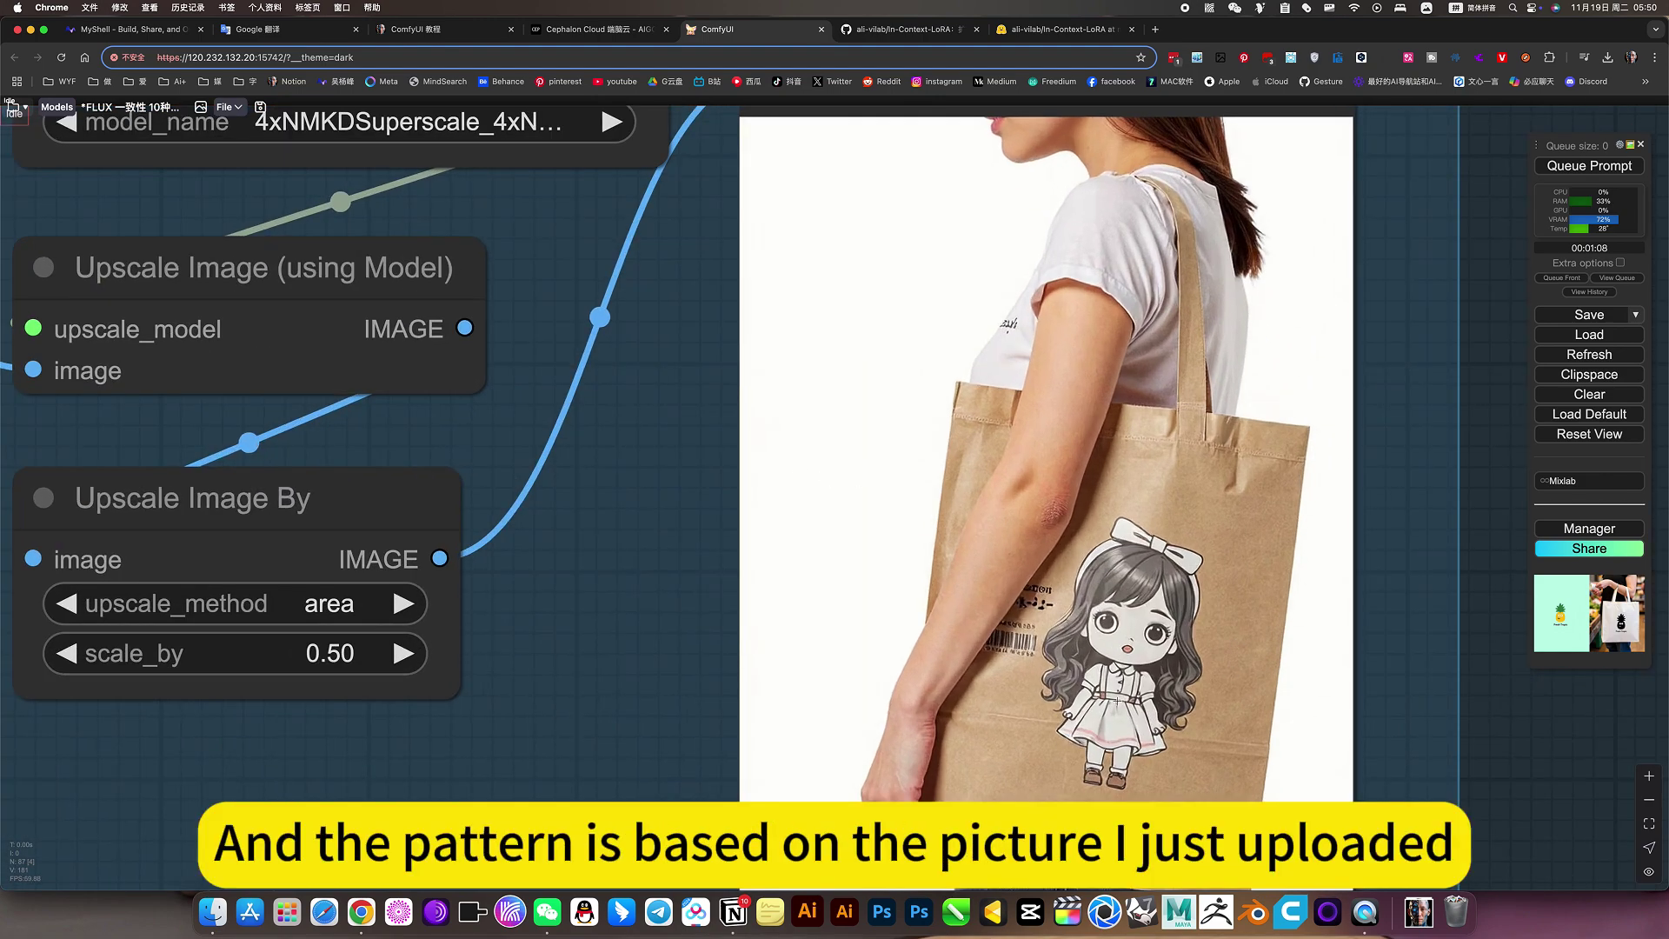
scroll(518, 678, "down", 5)
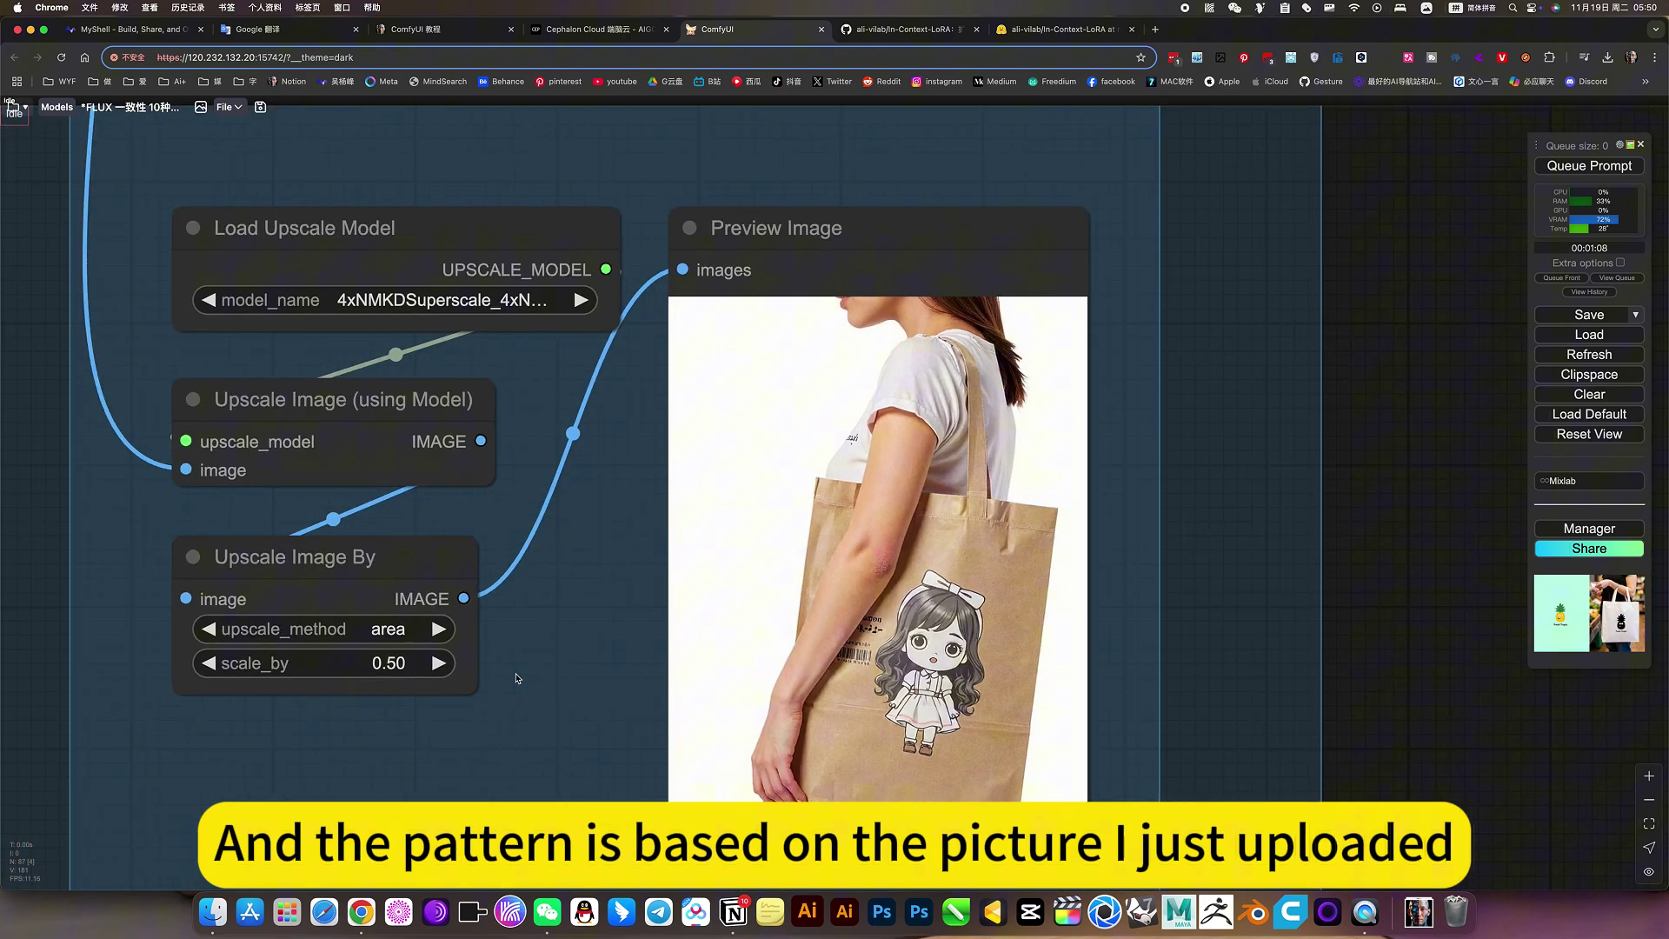
scroll(517, 678, "down", 10)
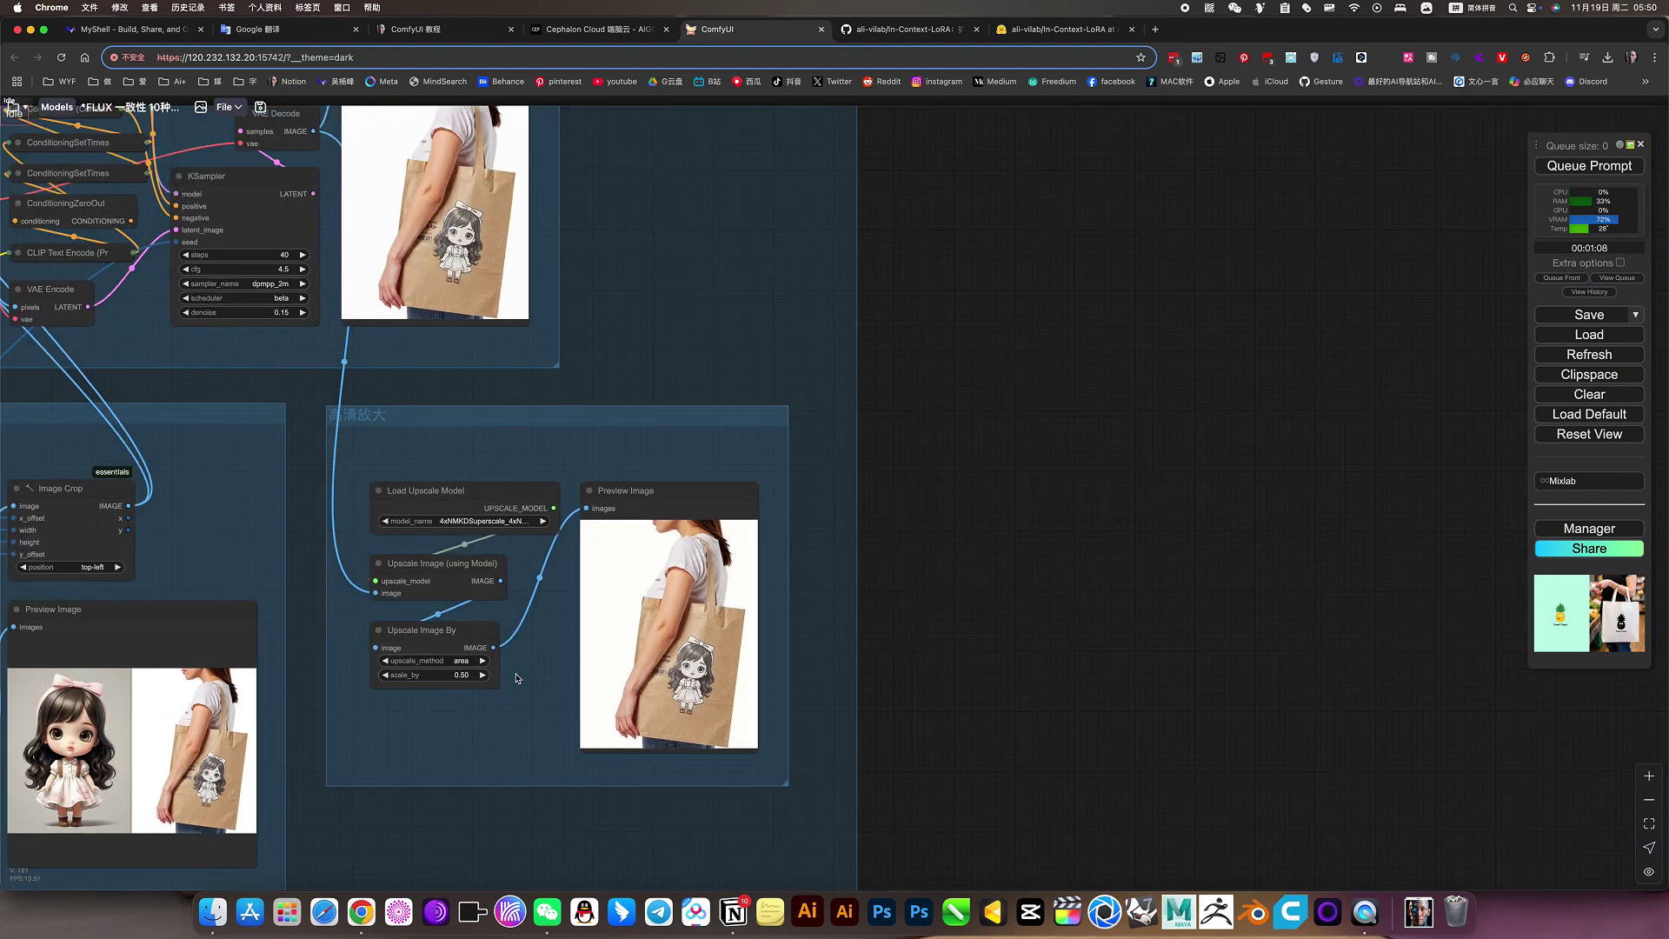
Step: Compare the doll reference with the pattern printed on the paper bag in the side-by-side preview beside VAE Decode
left_click_drag(825, 578, 1285, 558)
scroll(771, 605, "down", 5)
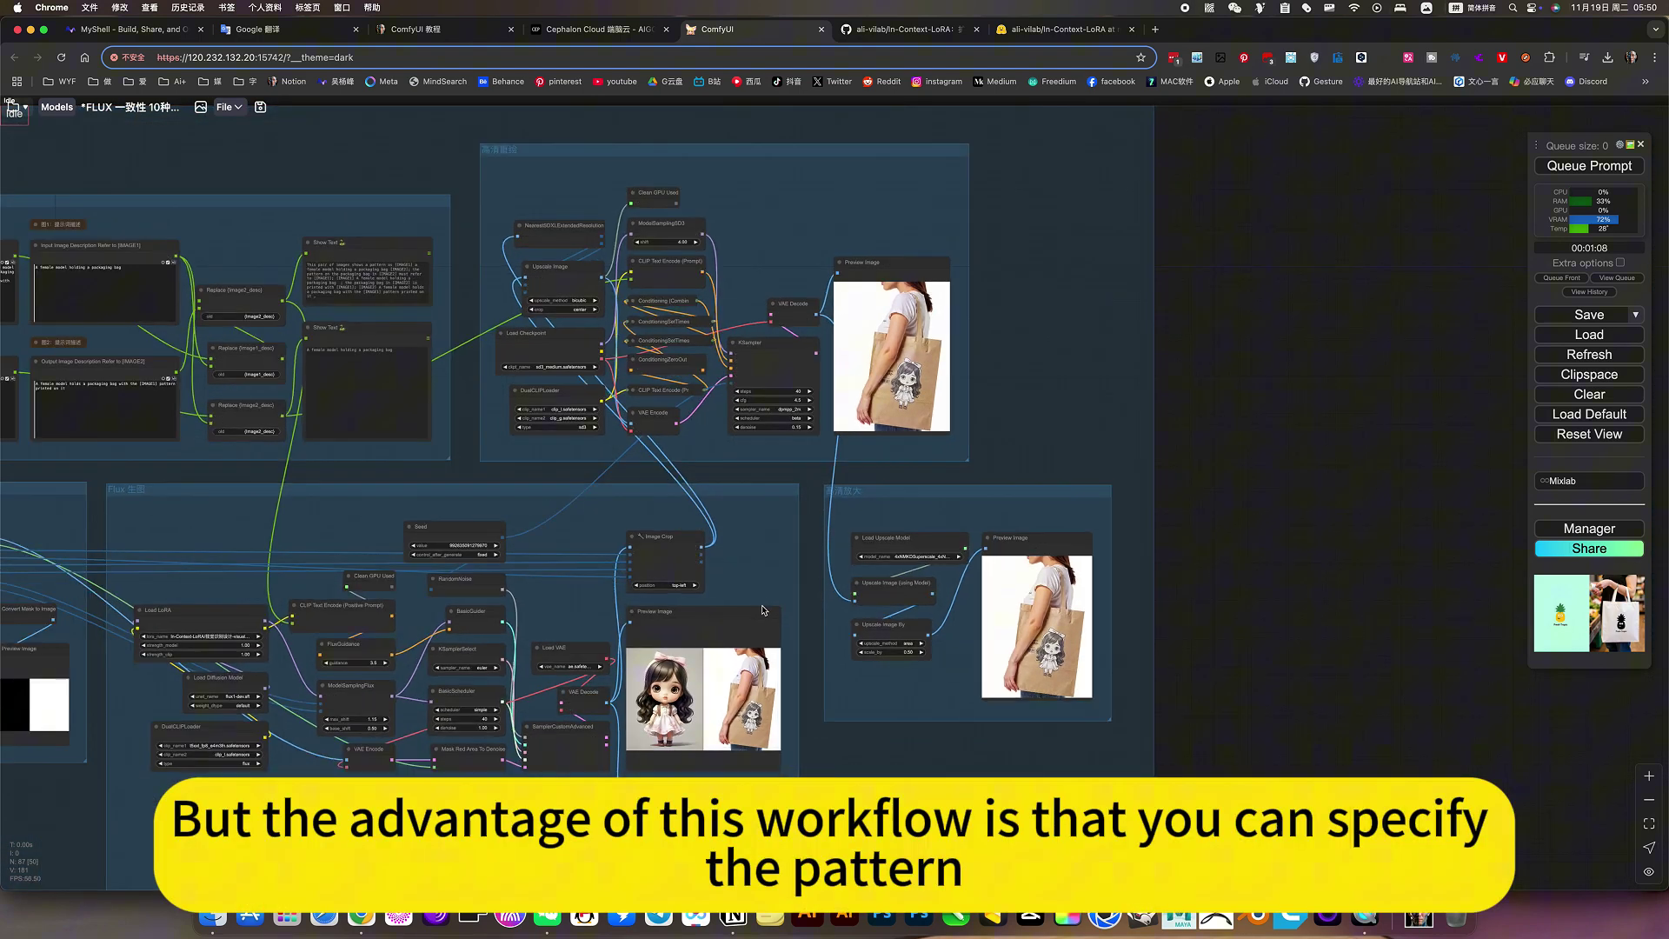
left_click_drag(870, 768, 1173, 772)
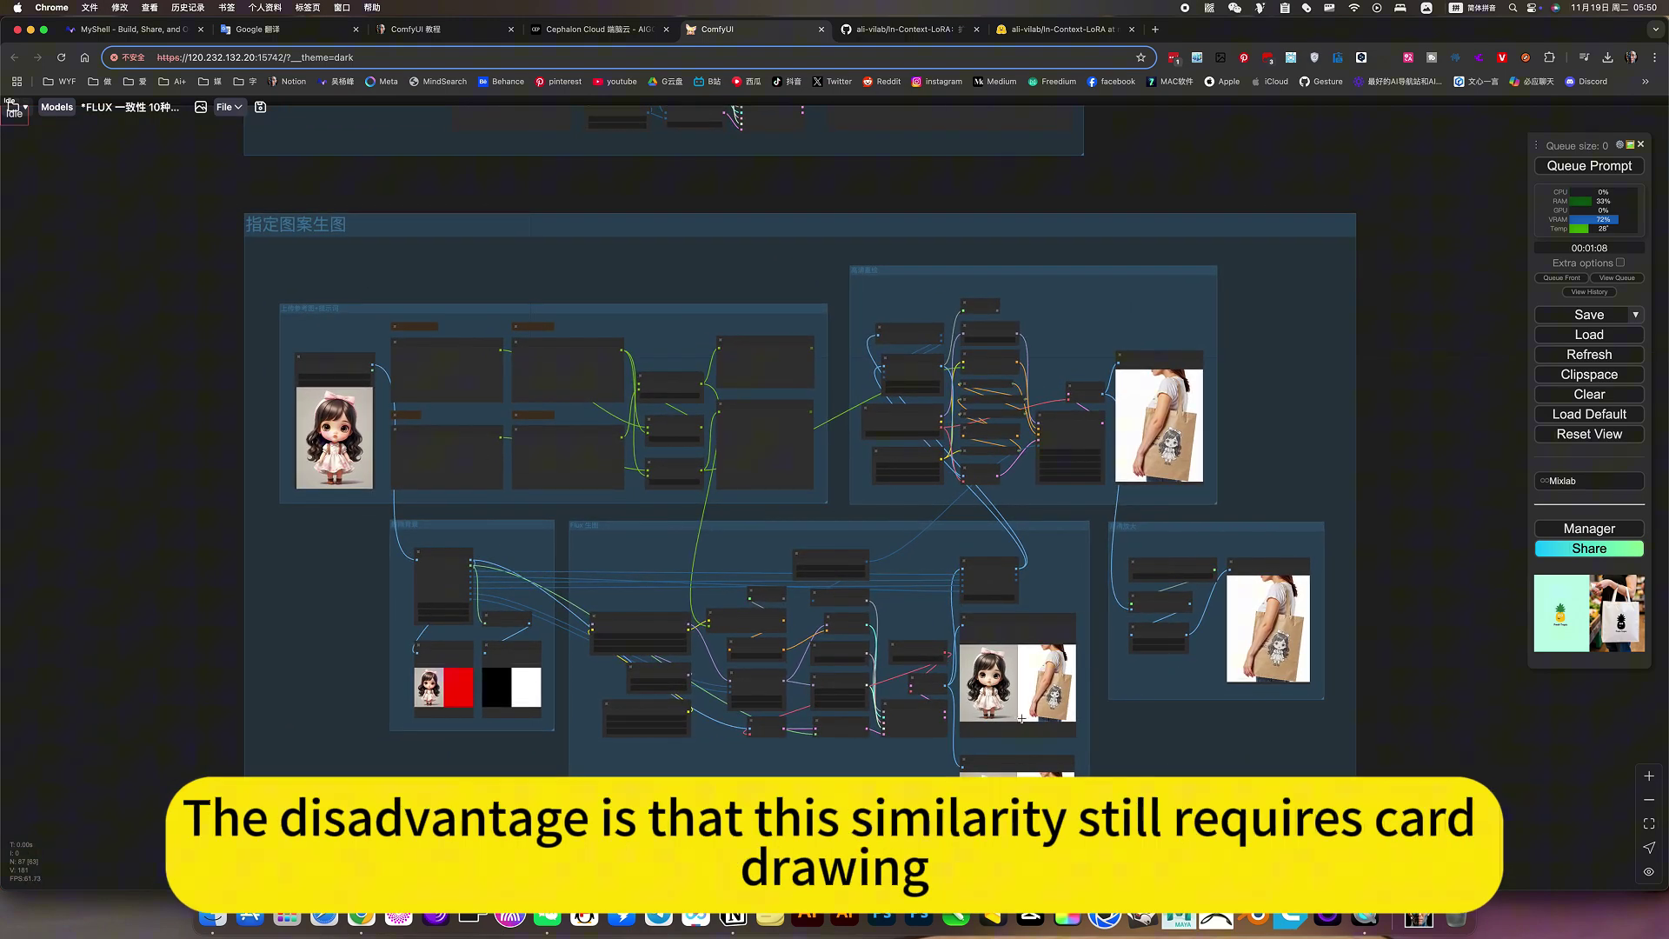
scroll(1022, 718, "up", 10)
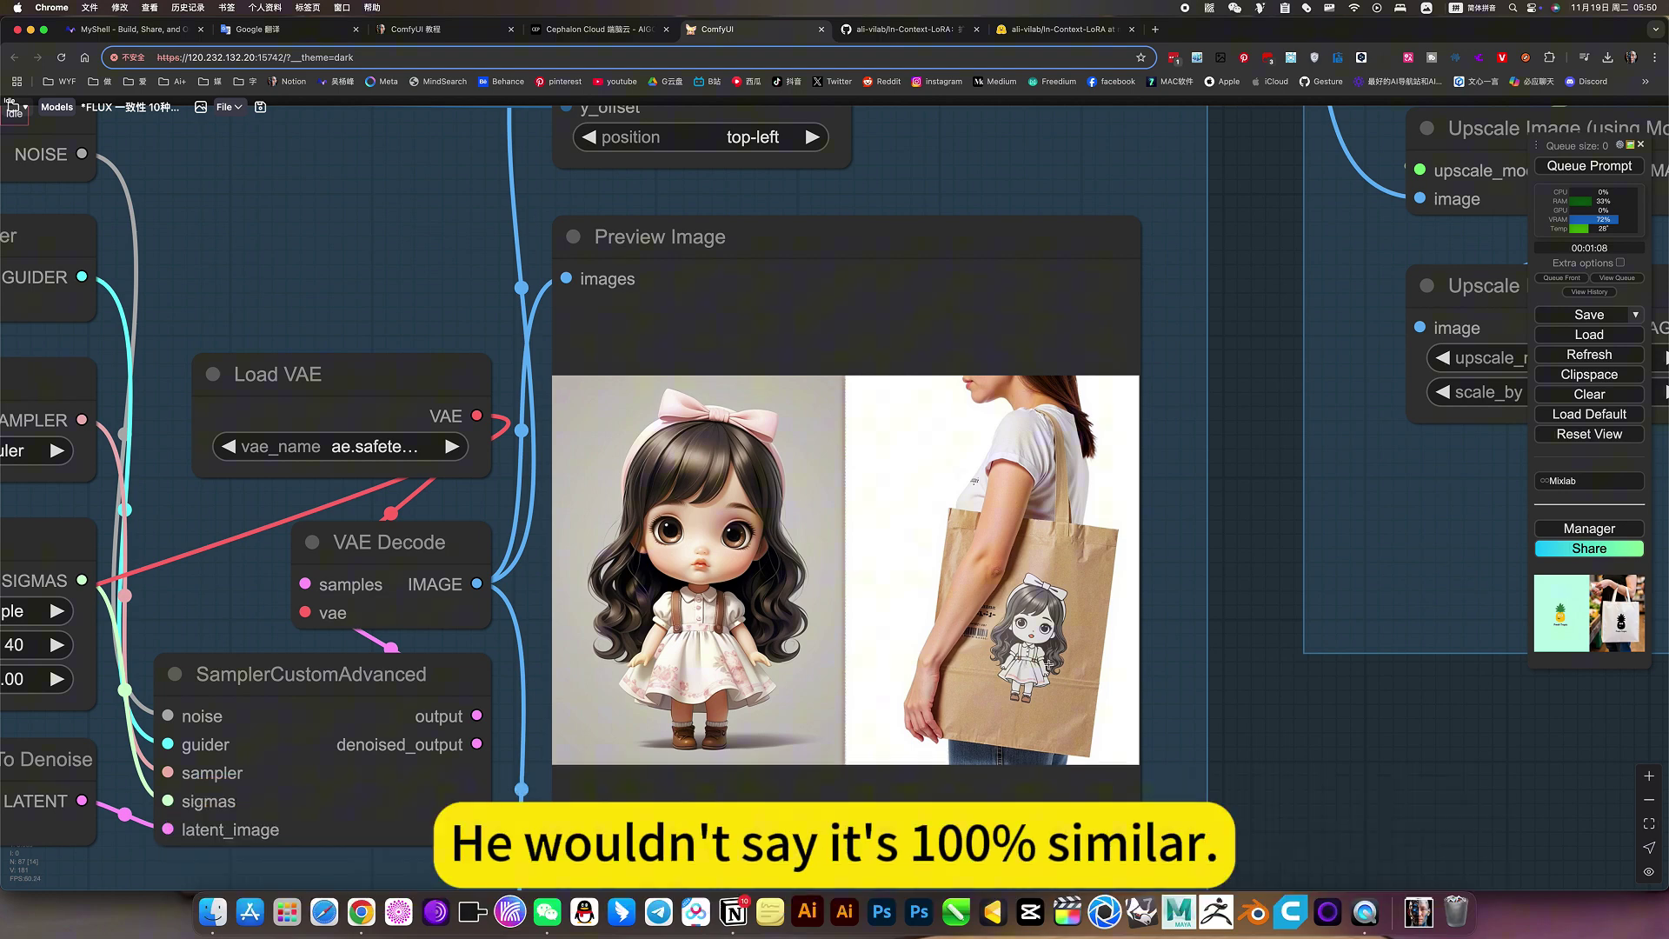
scroll(1045, 667, "up", 5)
scroll(481, 546, "down", 8)
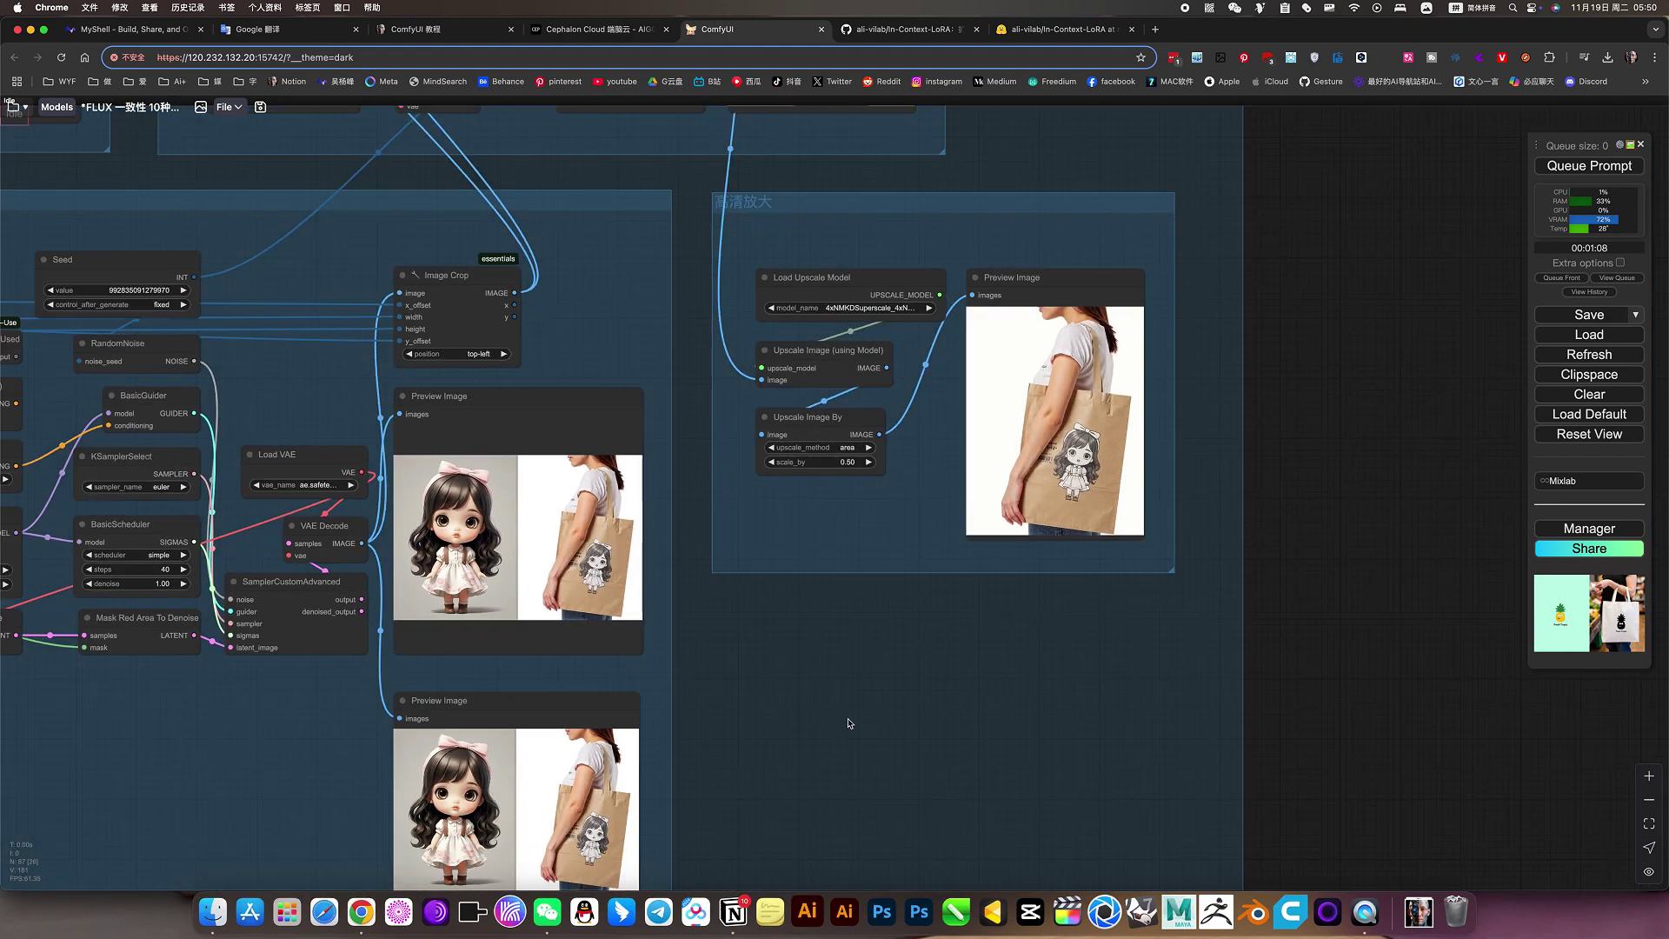
left_click_drag(1029, 695, 1398, 710)
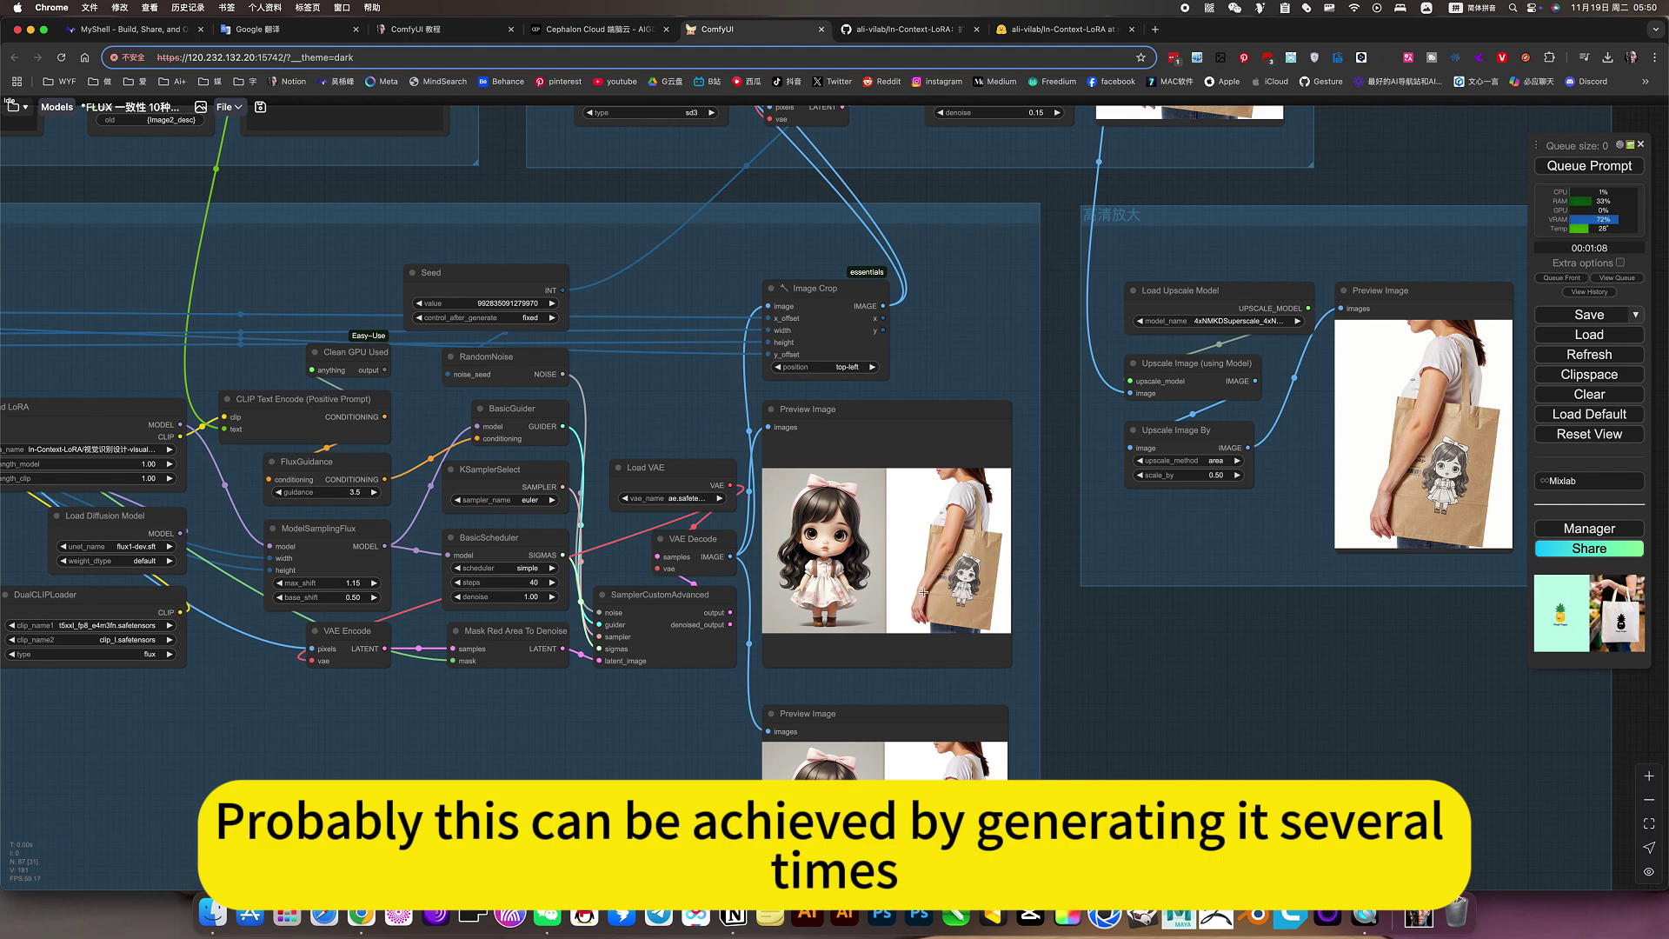
Step: Return to the default workflow and review its Load LoRA node, positive prompt and collapsed effect notes
scroll(923, 592, "down", 6)
left_click_drag(1281, 356, 1420, 517)
left_click_drag(1189, 275, 1236, 563)
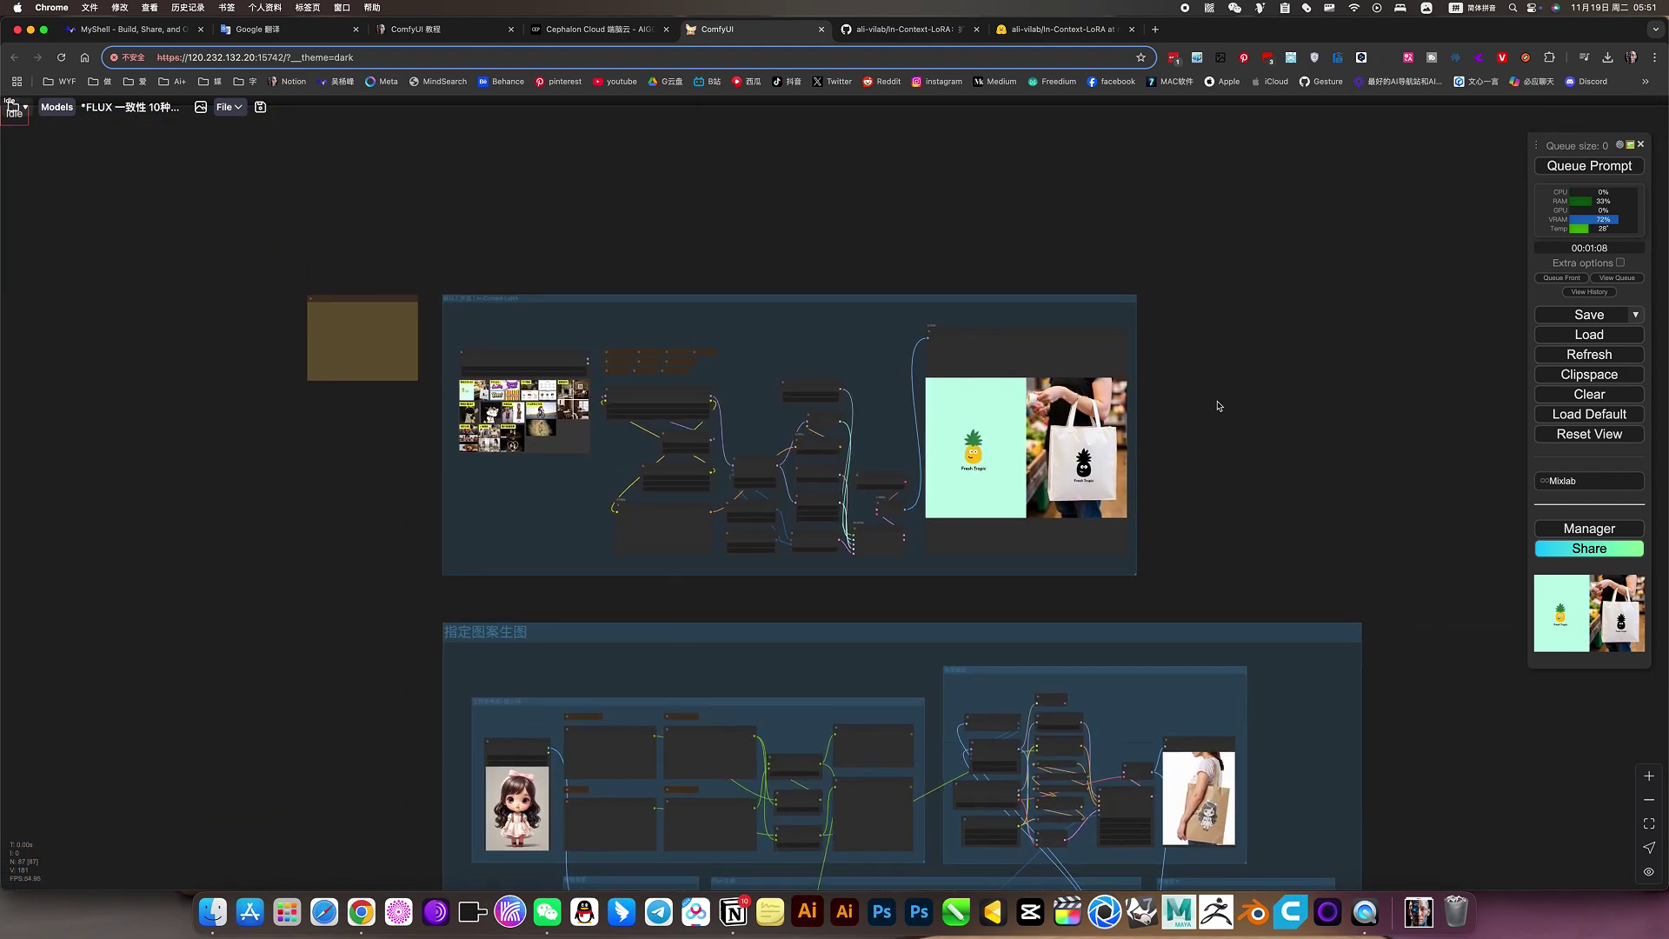
scroll(606, 364, "up", 10)
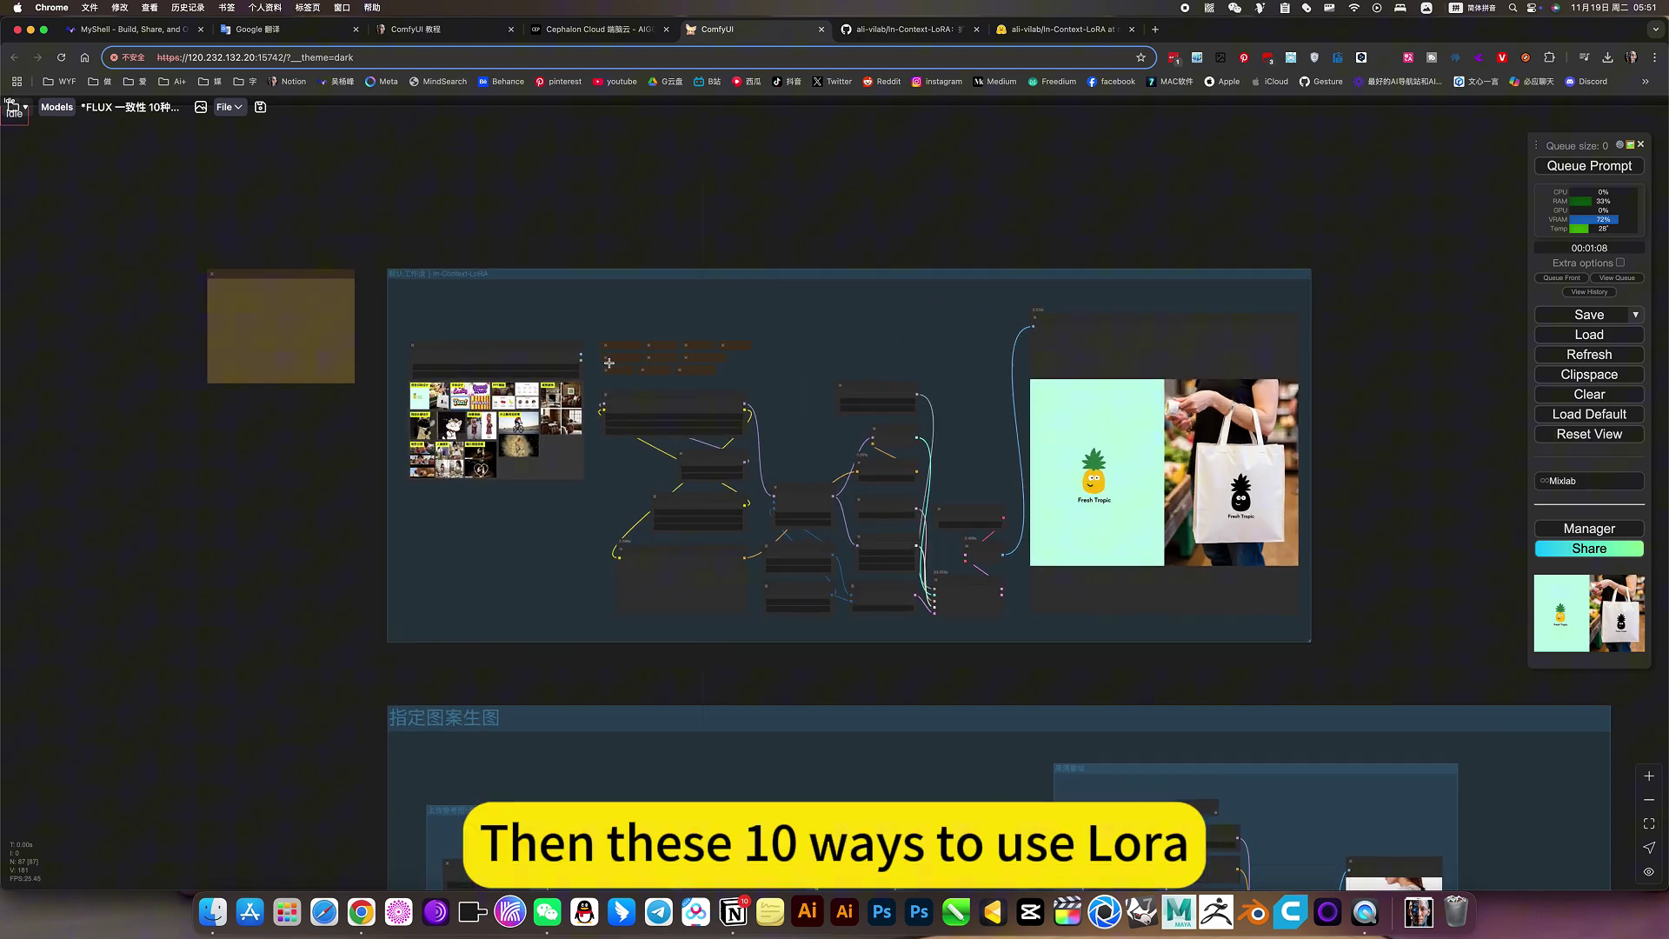
scroll(653, 406, "up", 2)
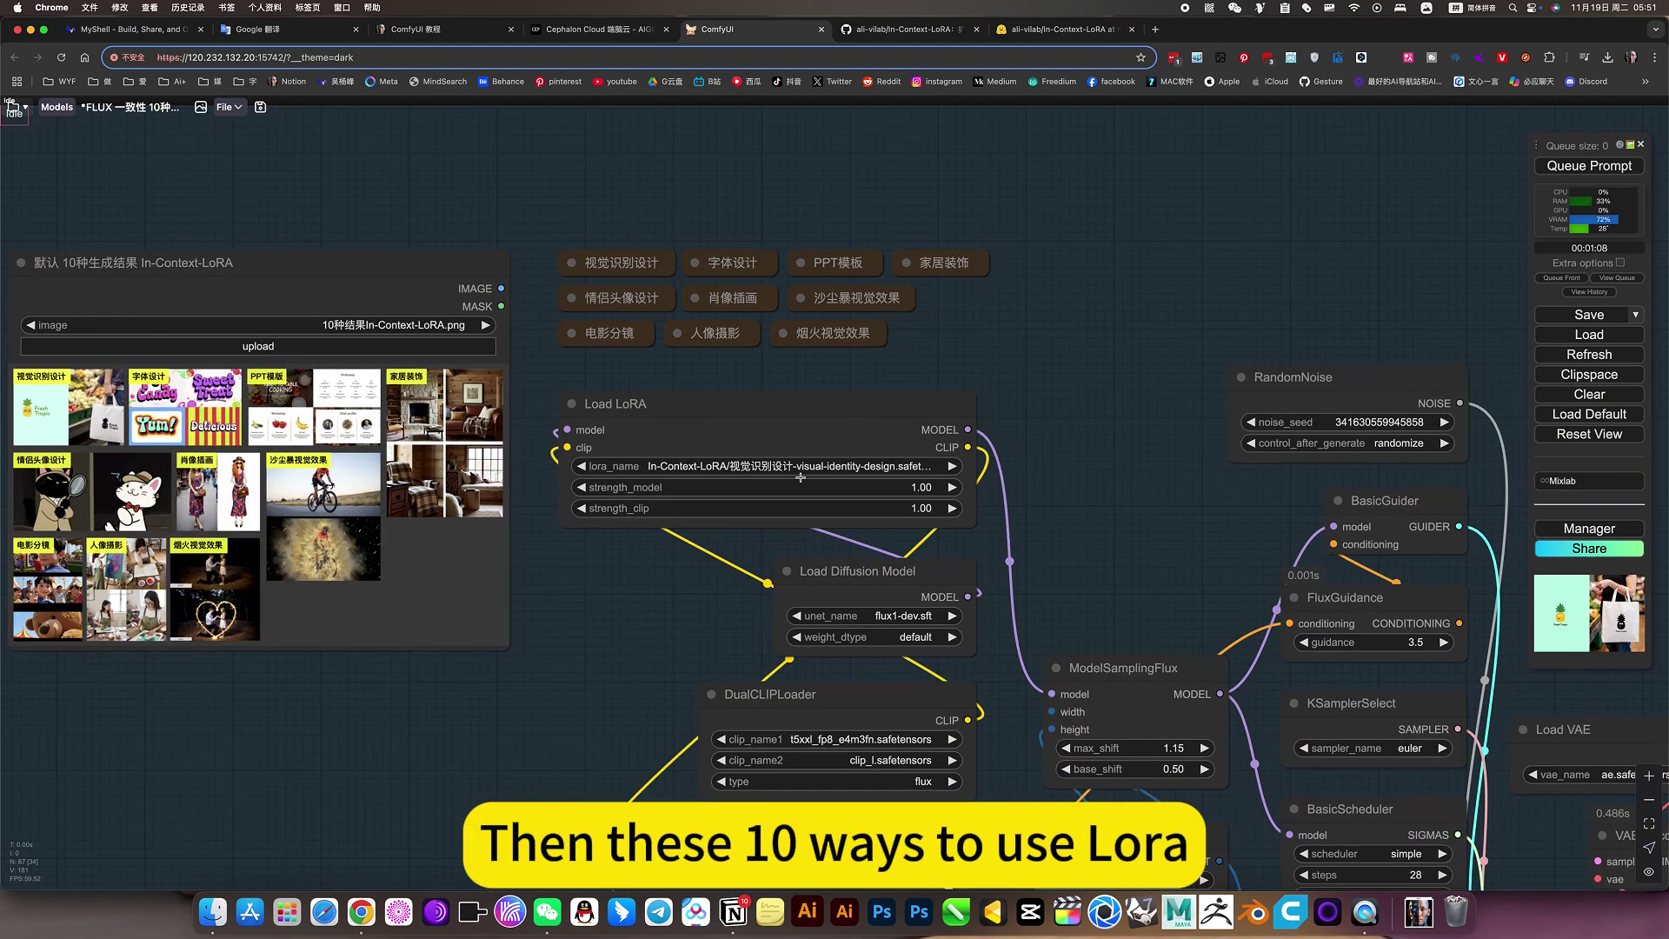
left_click_drag(1055, 494, 931, 345)
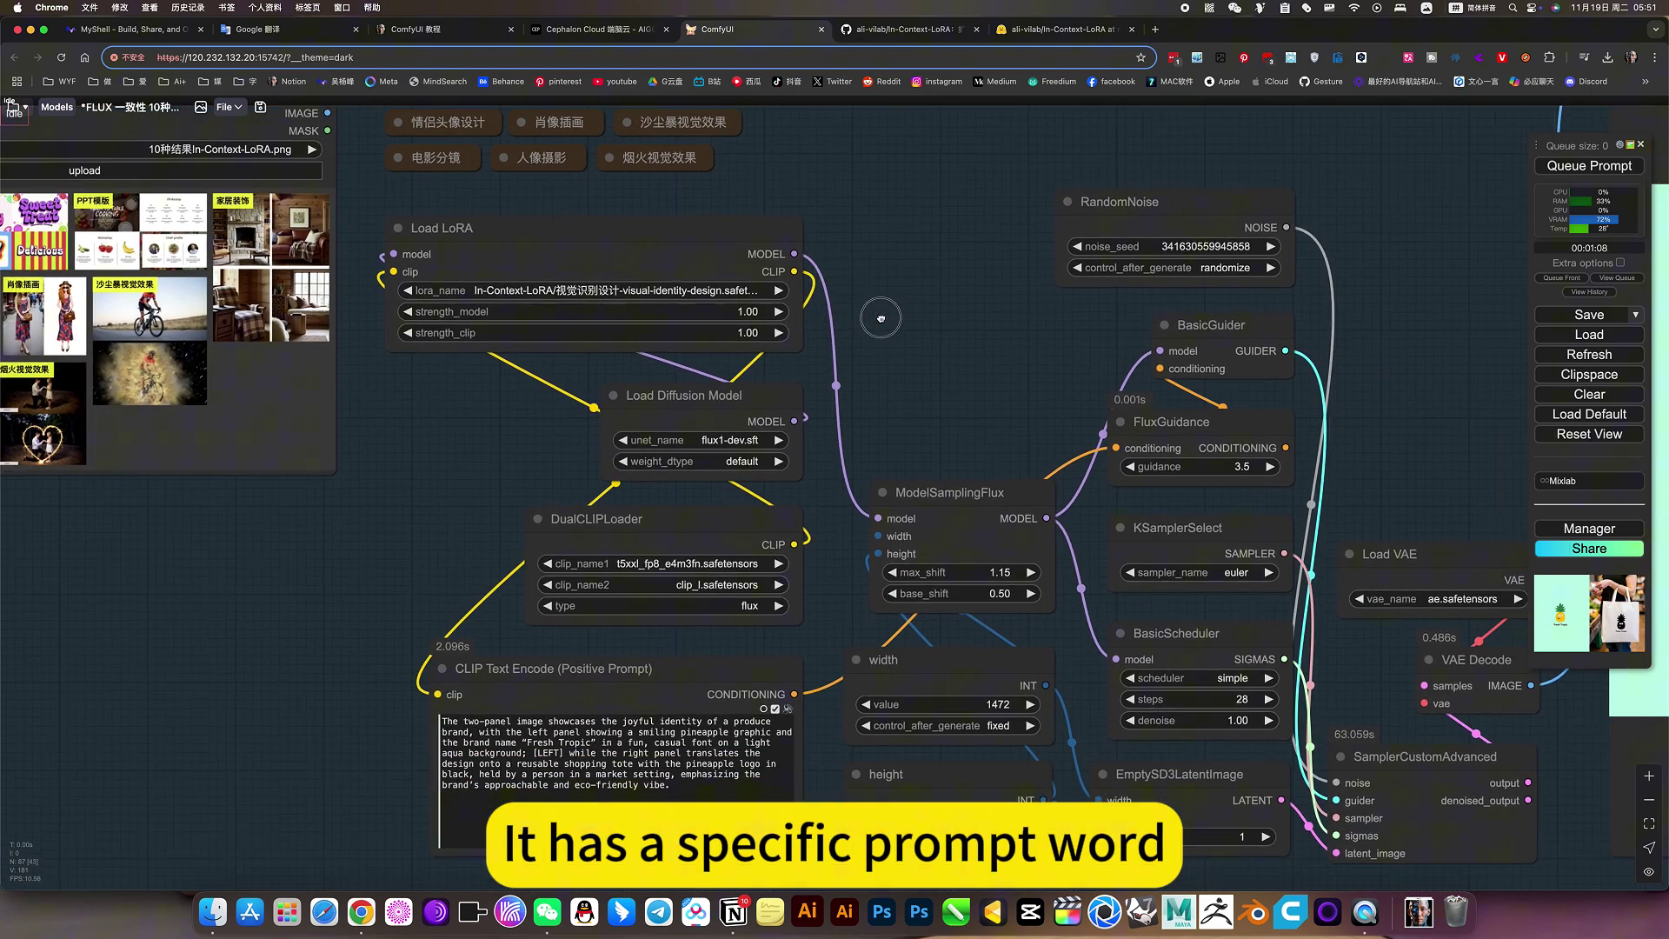
left_click_drag(880, 318, 866, 310)
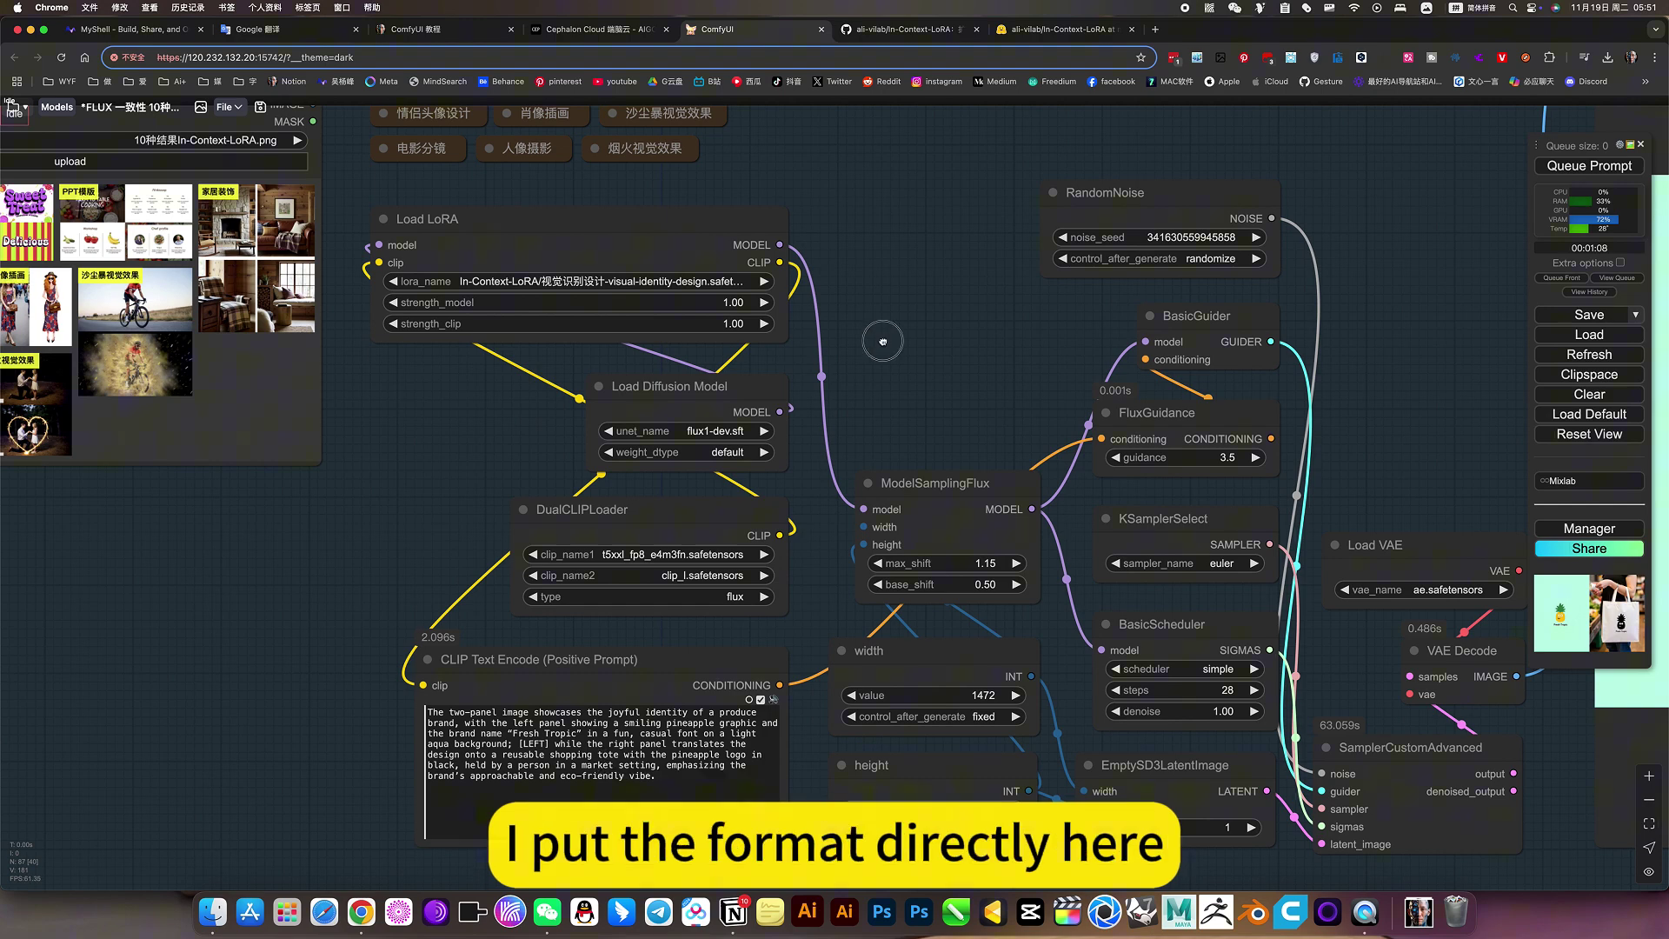
left_click_drag(905, 353, 1030, 490)
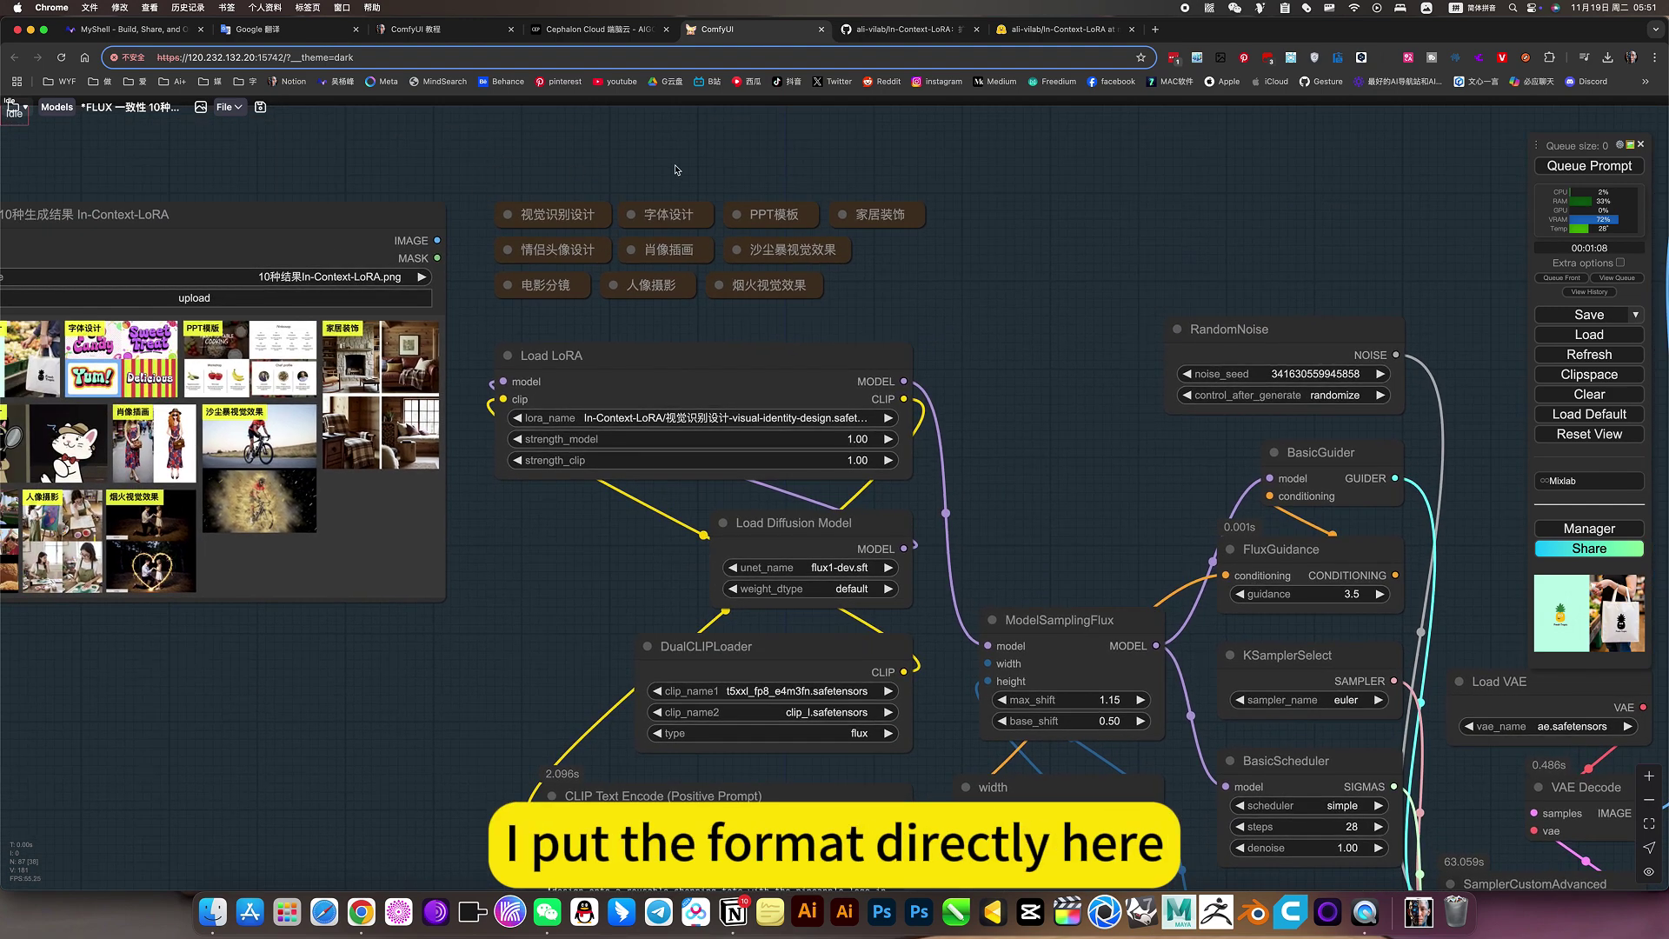
scroll(677, 169, "up", 4)
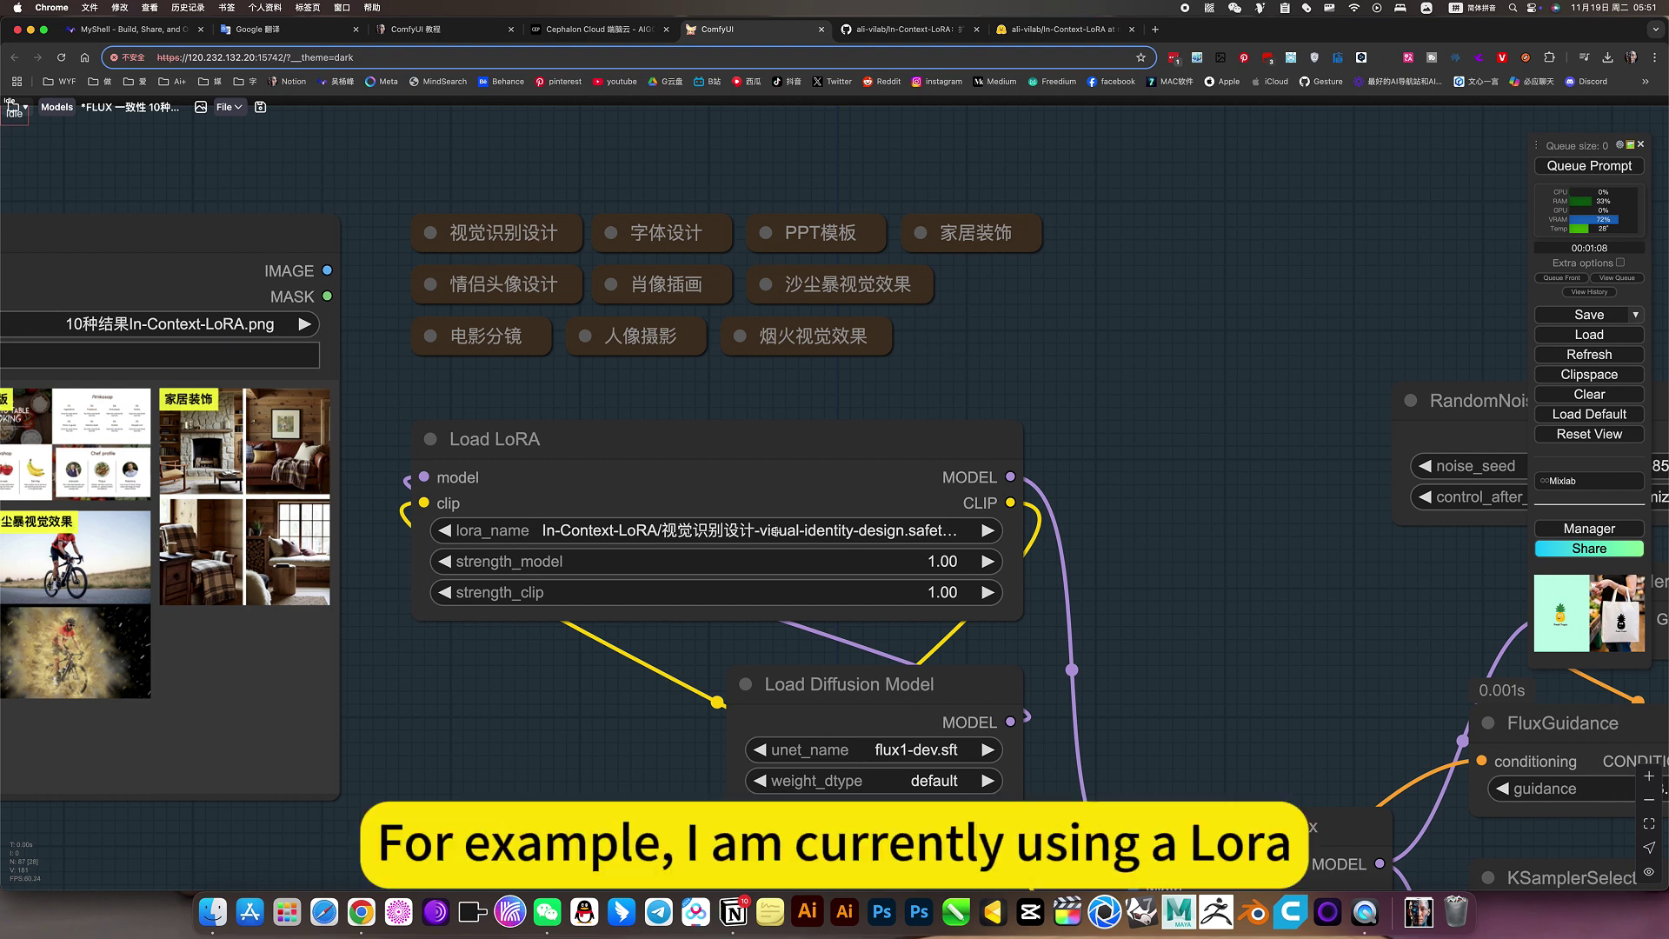
Step: Check the LoRA selected in Load LoRA against the 视觉识别设计 example in the sample results image
left_click(723, 538)
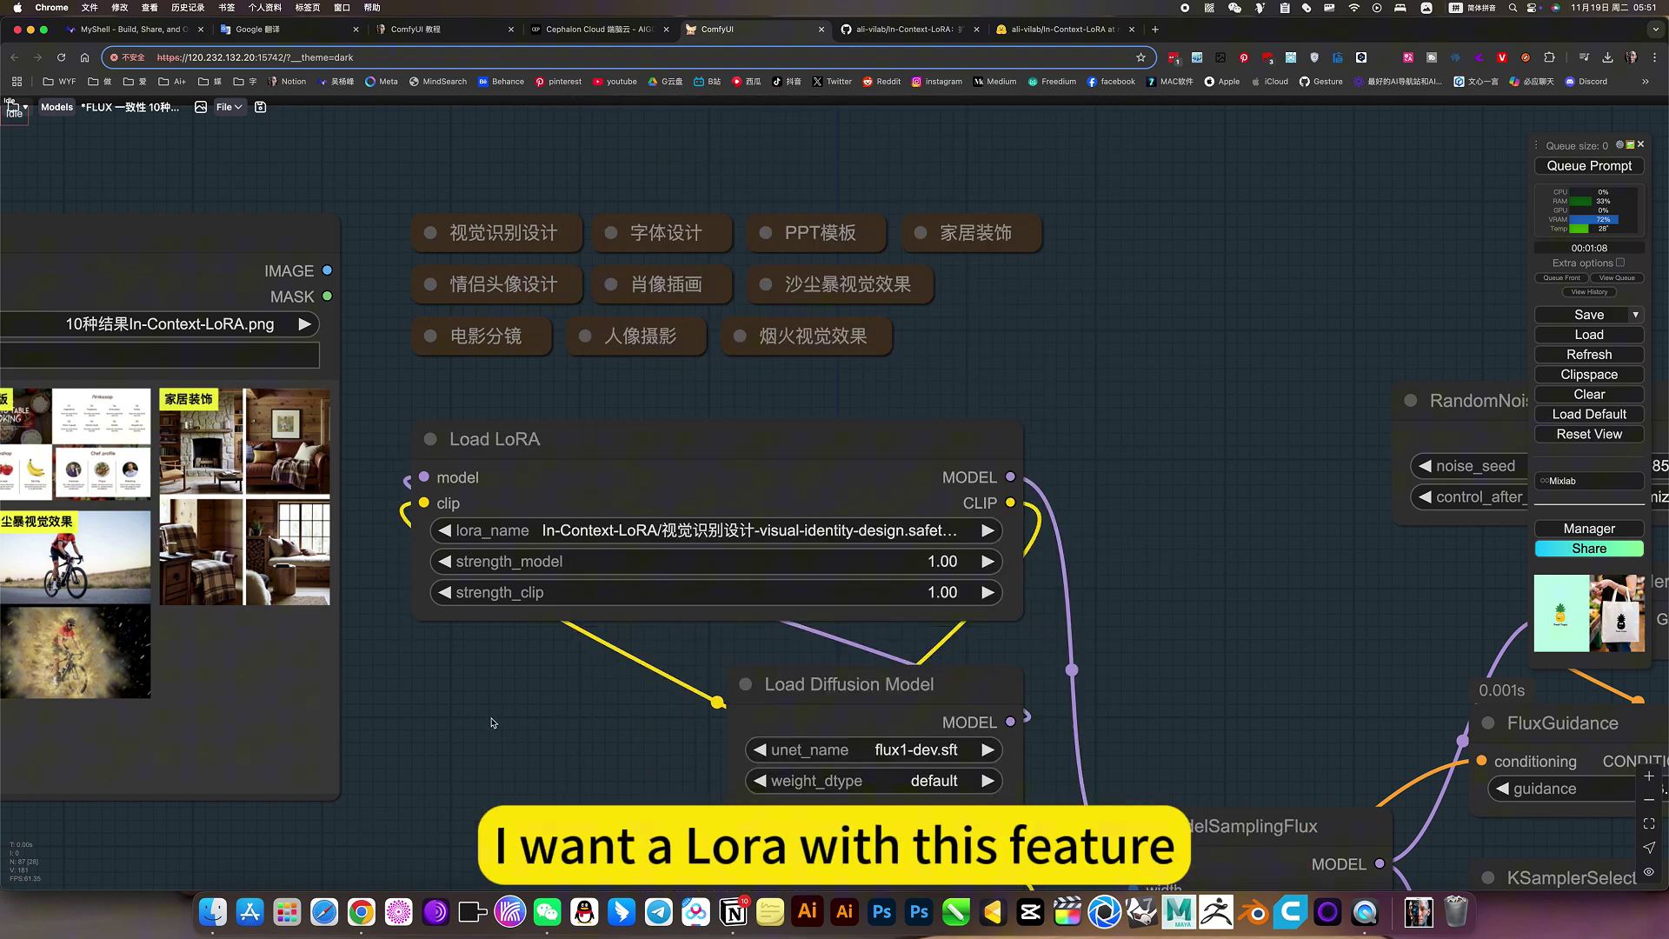
left_click_drag(541, 710, 1230, 683)
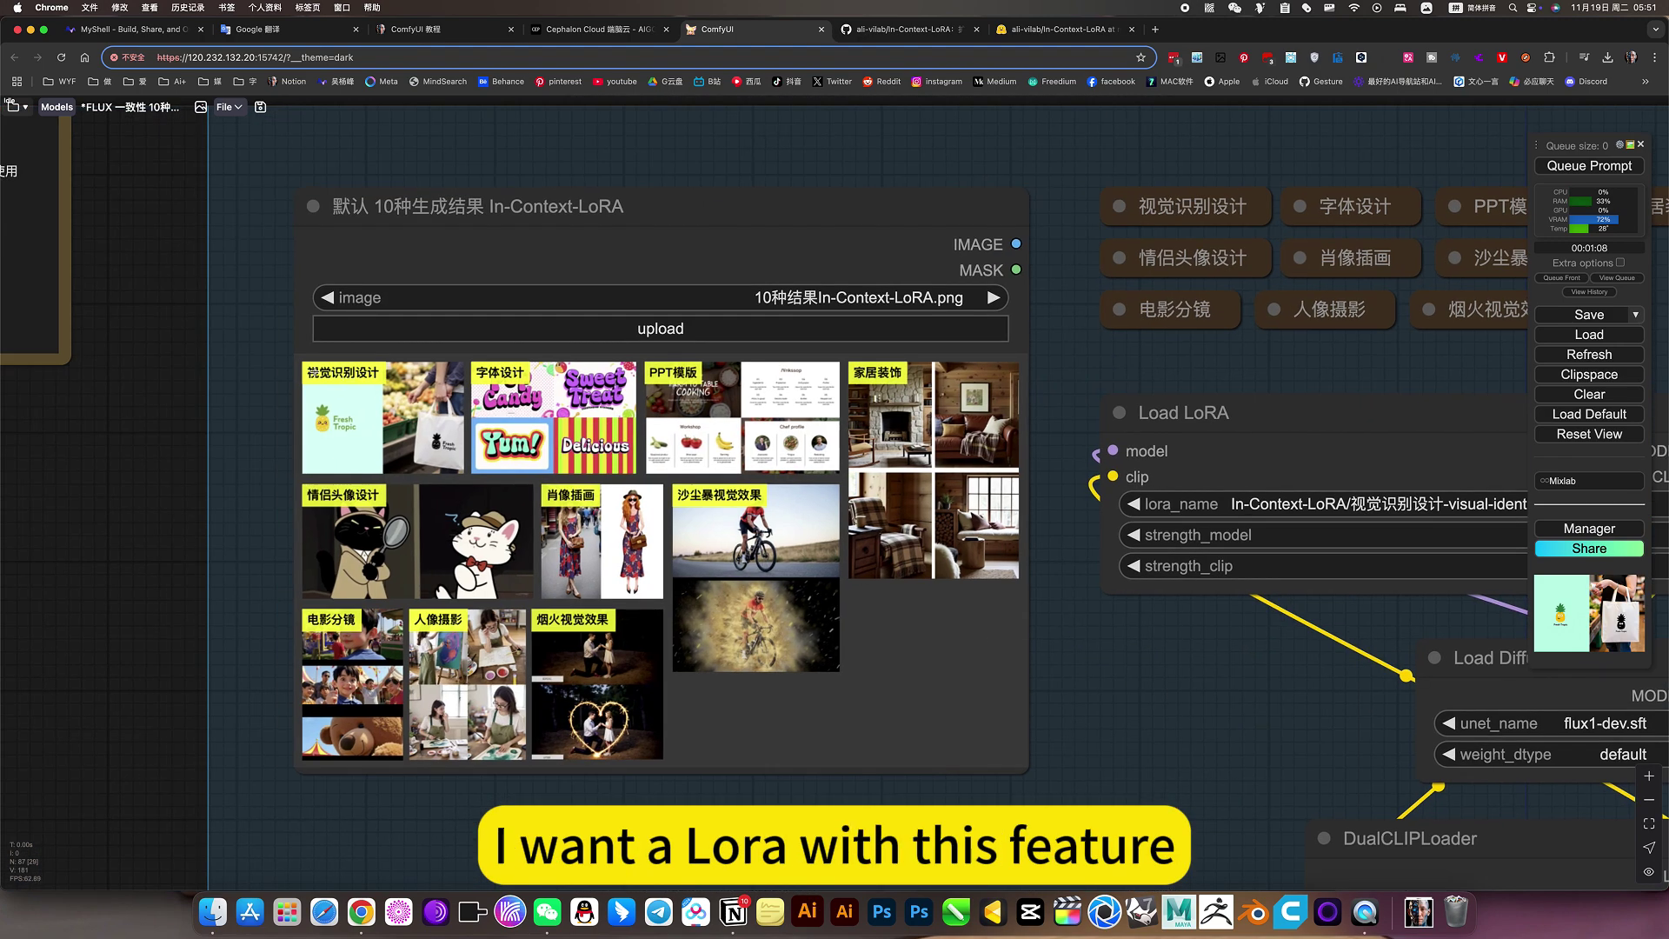
scroll(499, 439, "up", 5)
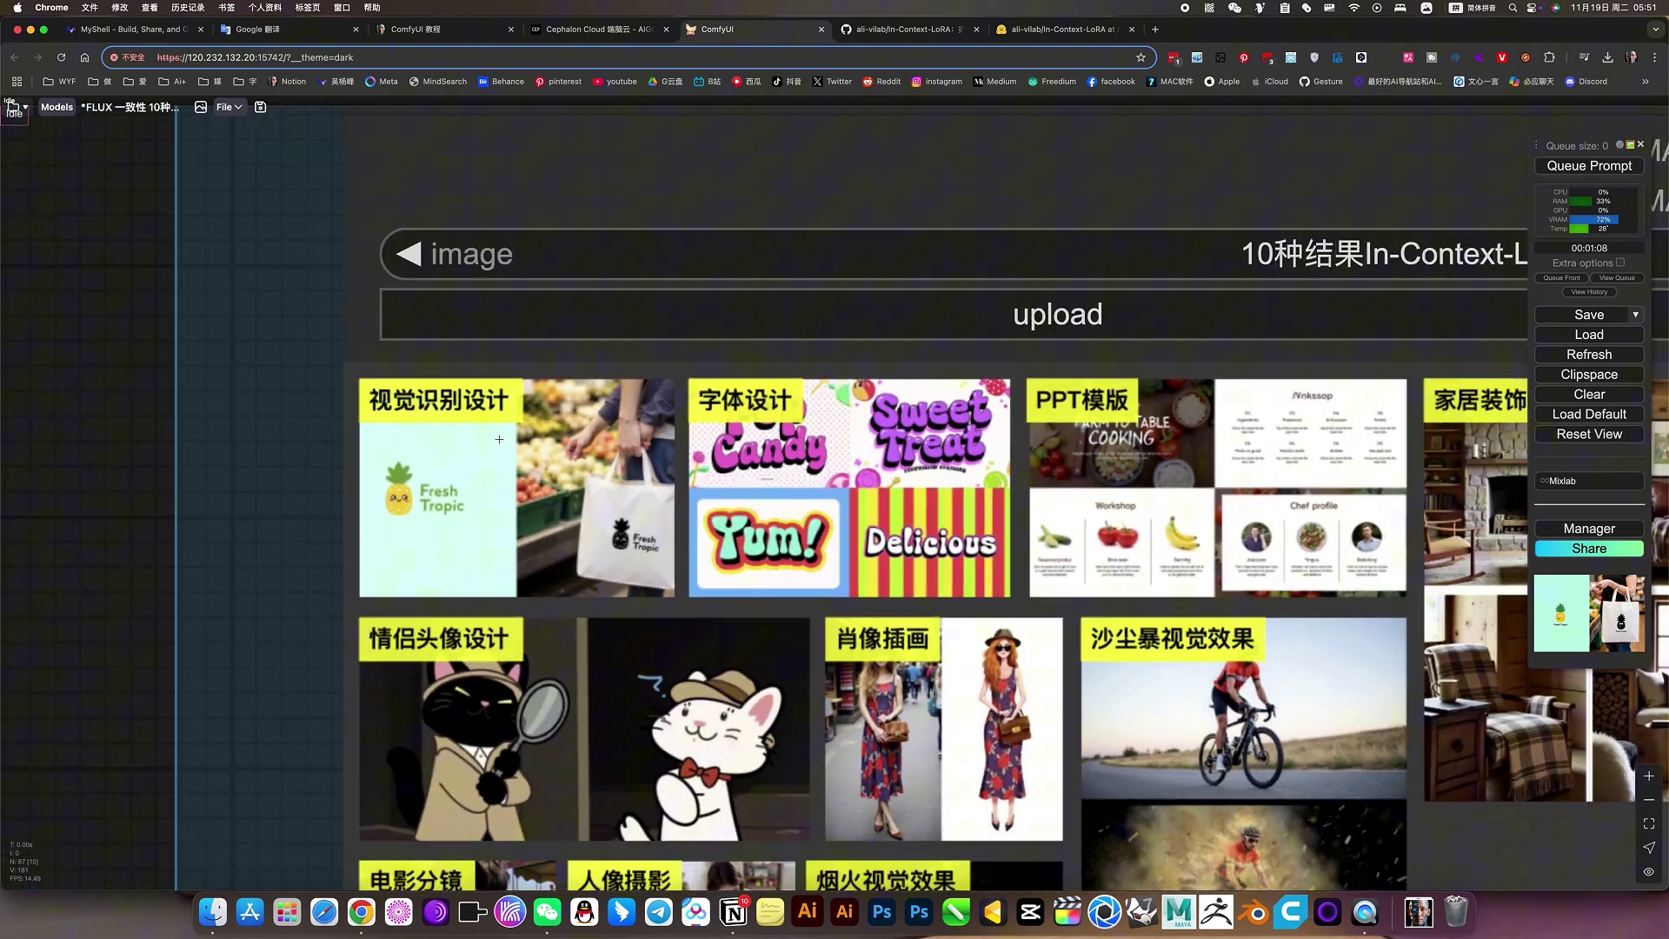
scroll(499, 439, "down", 5)
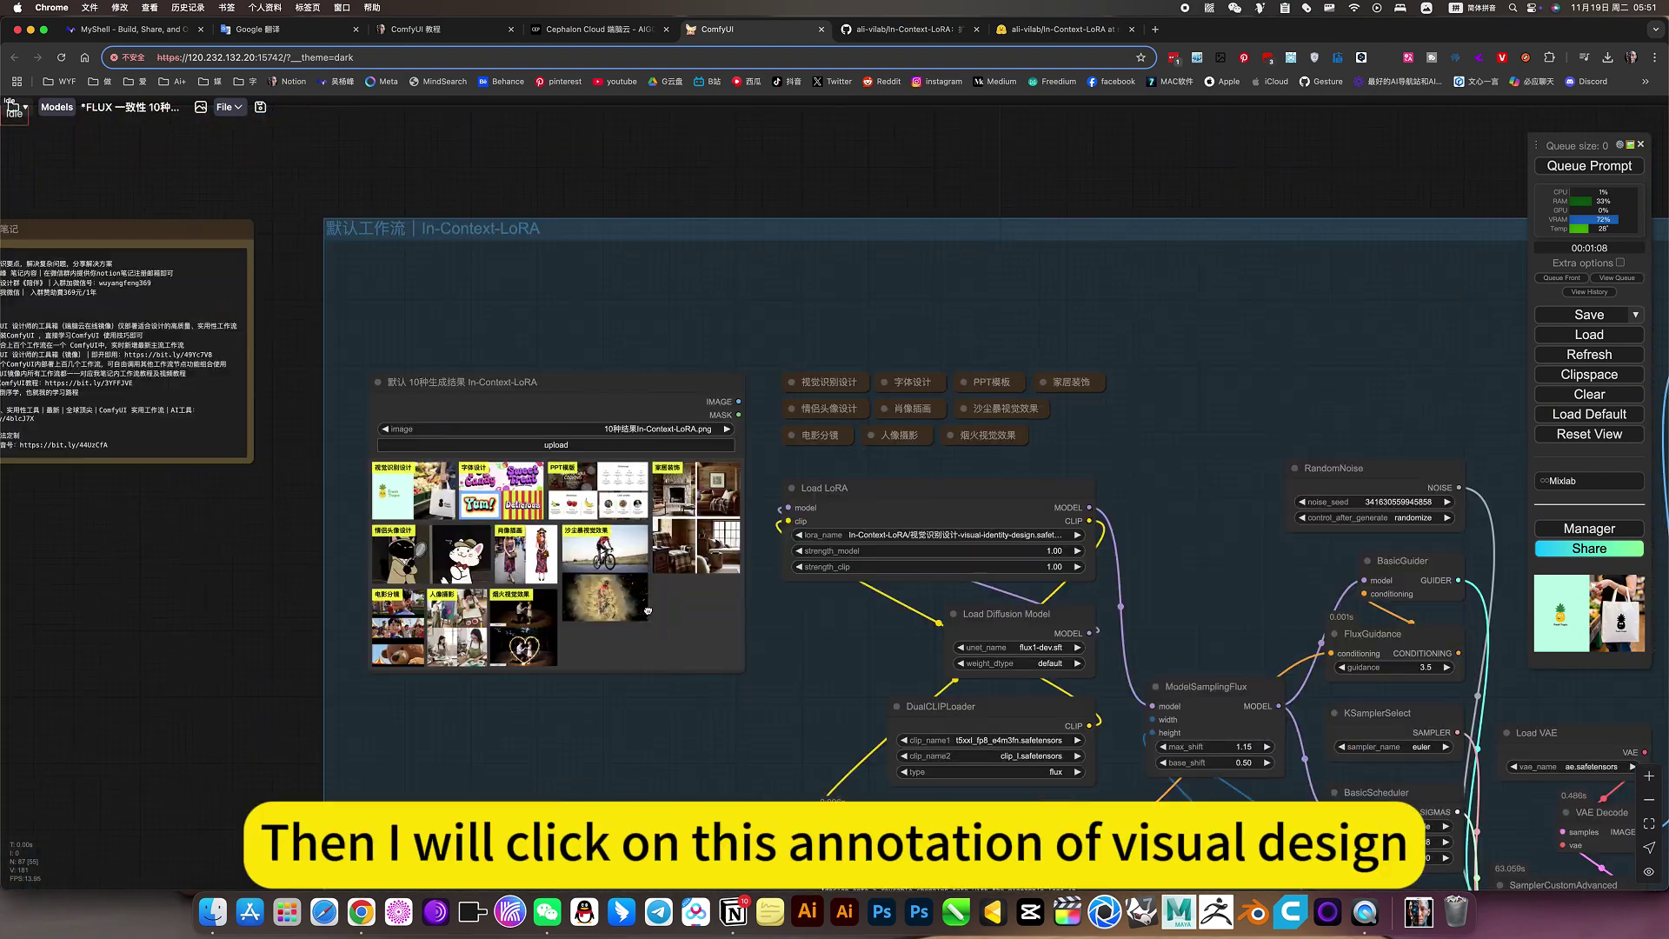
Step: Expand the 视觉识别设计 note and read its LoRA file name, size settings and reference prompt
scroll(647, 611, "right", 4)
scroll(710, 383, "up", 3)
left_click(546, 348)
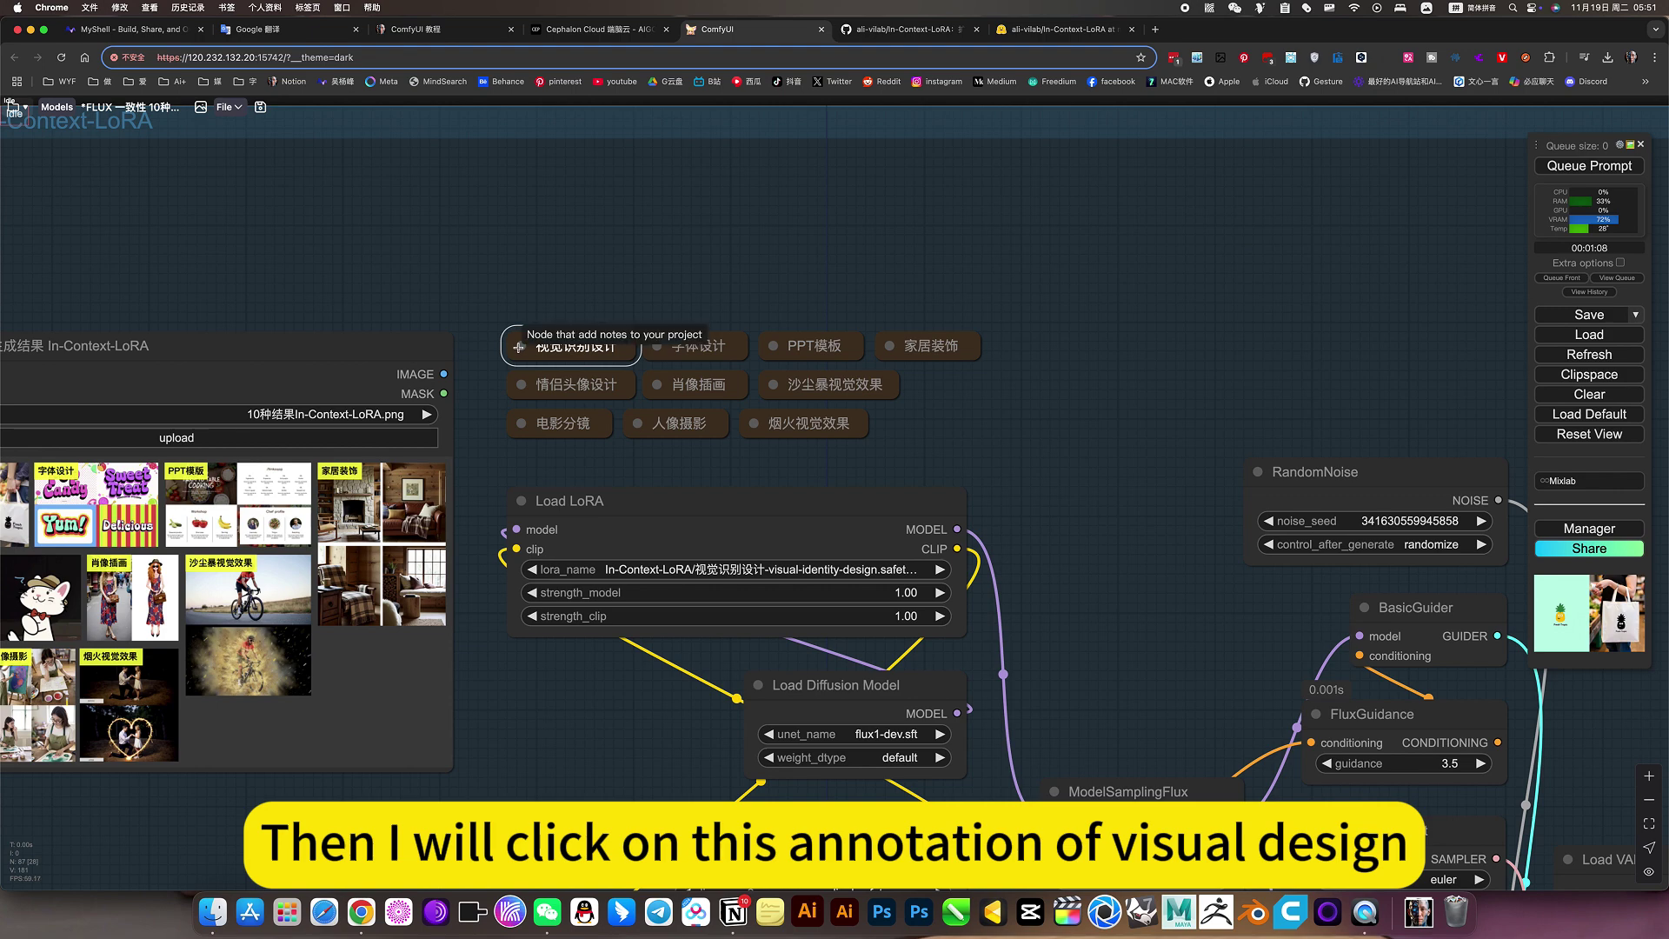
left_click(519, 347)
scroll(462, 417, "up", 3)
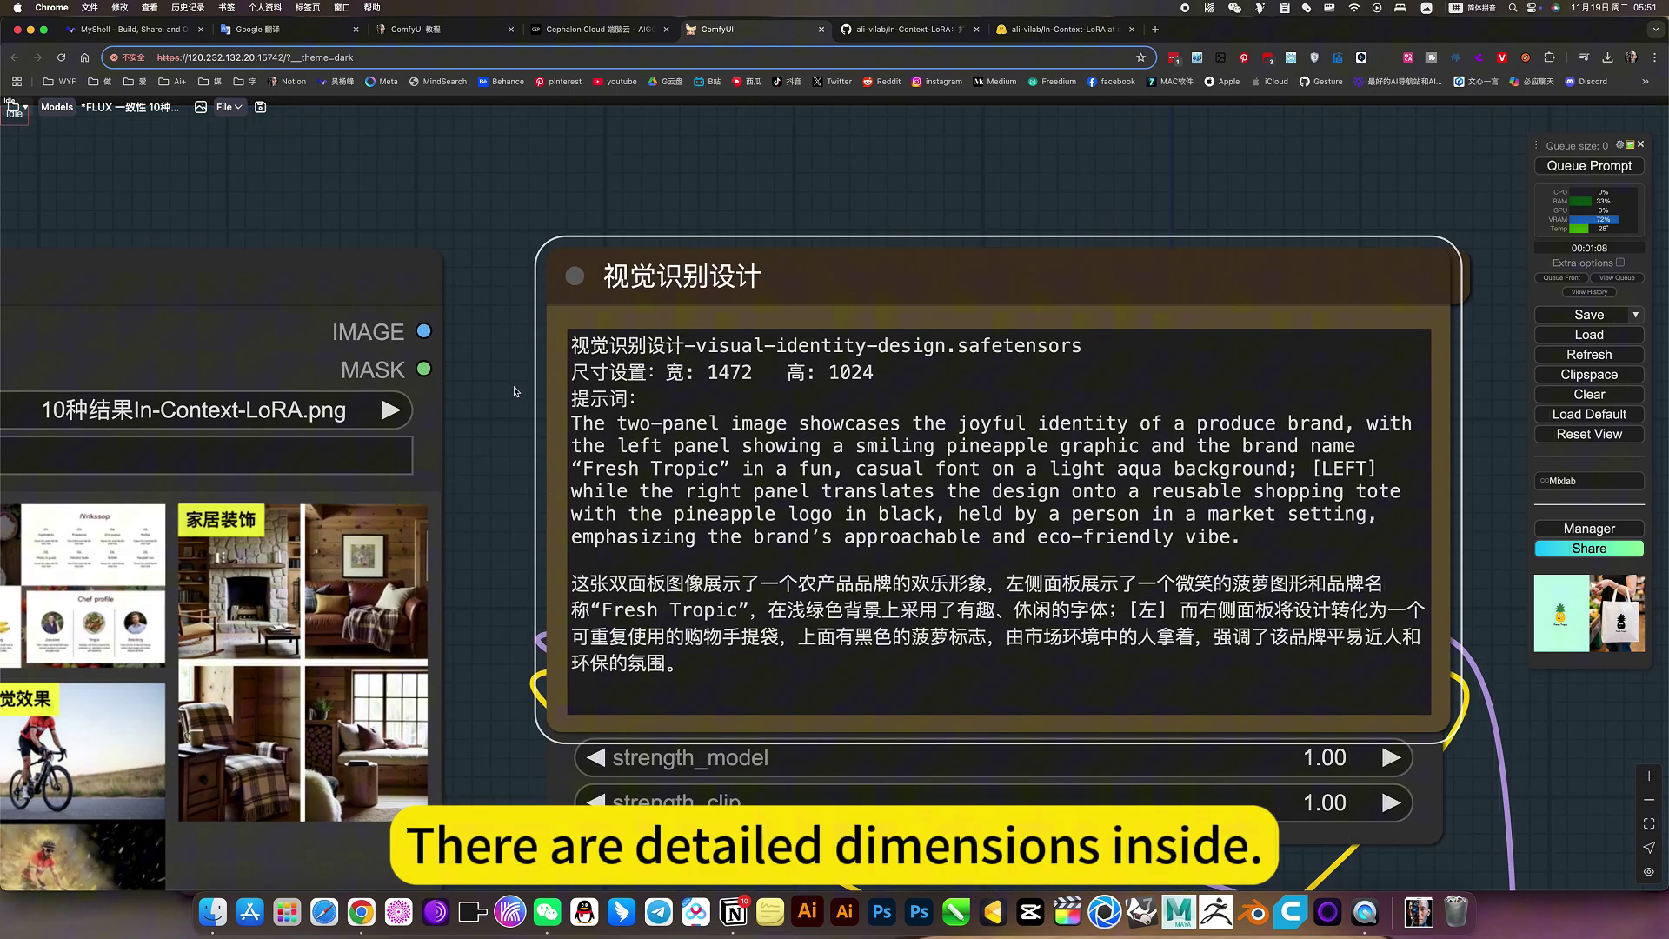
scroll(514, 391, "up", 3)
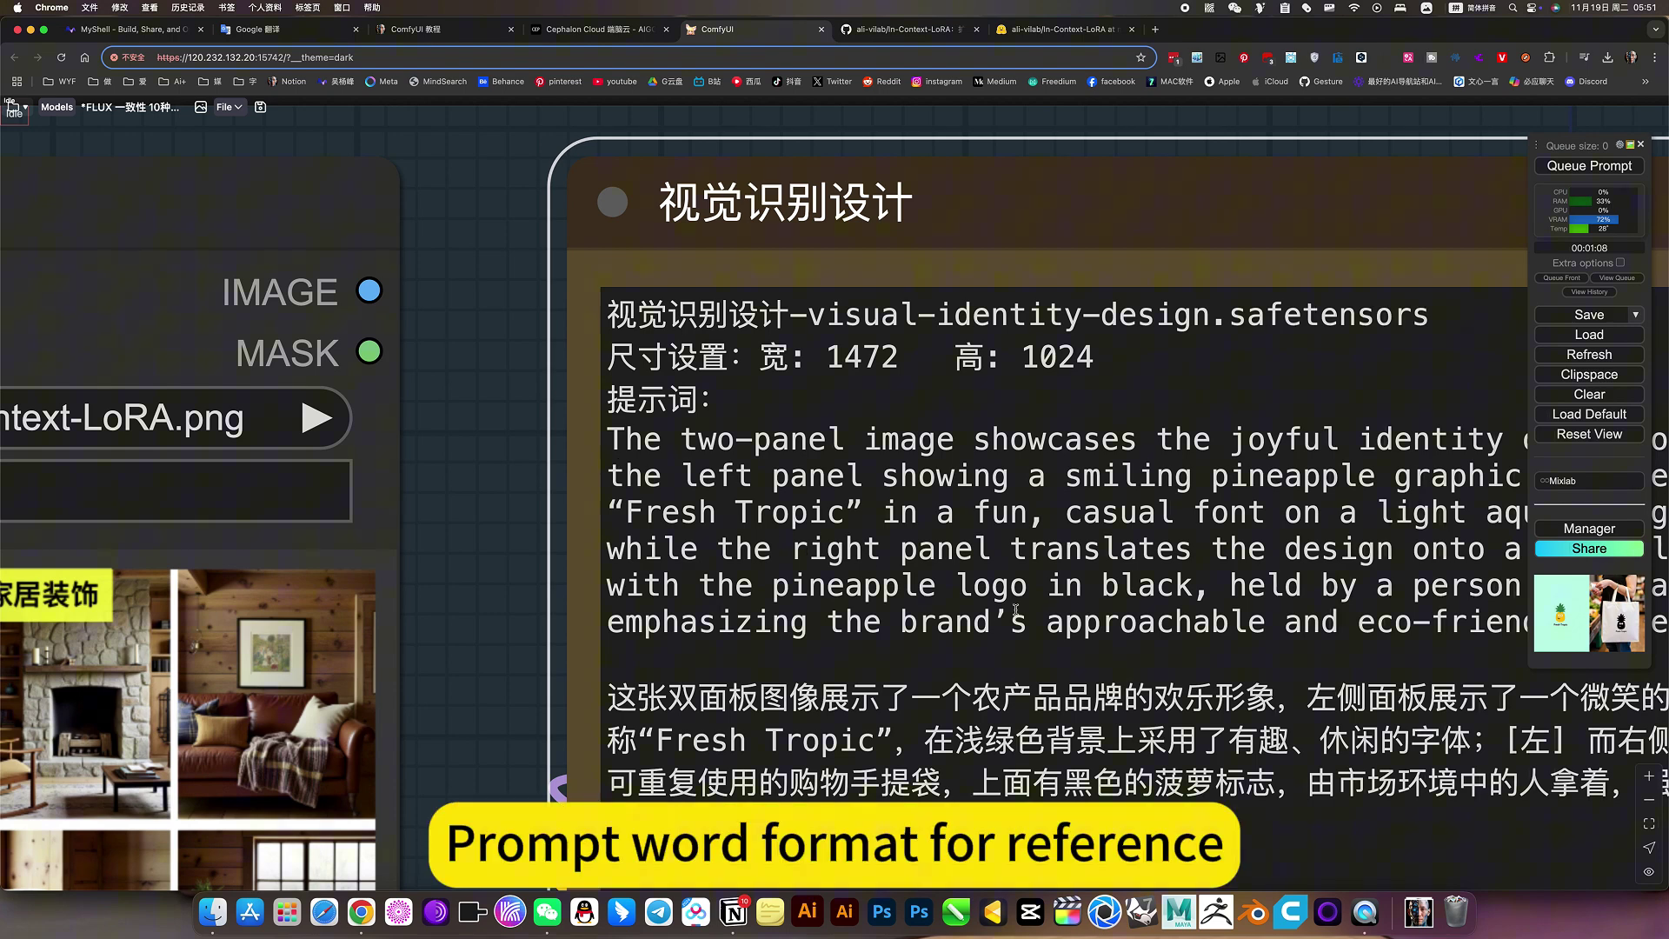
left_click_drag(503, 622, 220, 512)
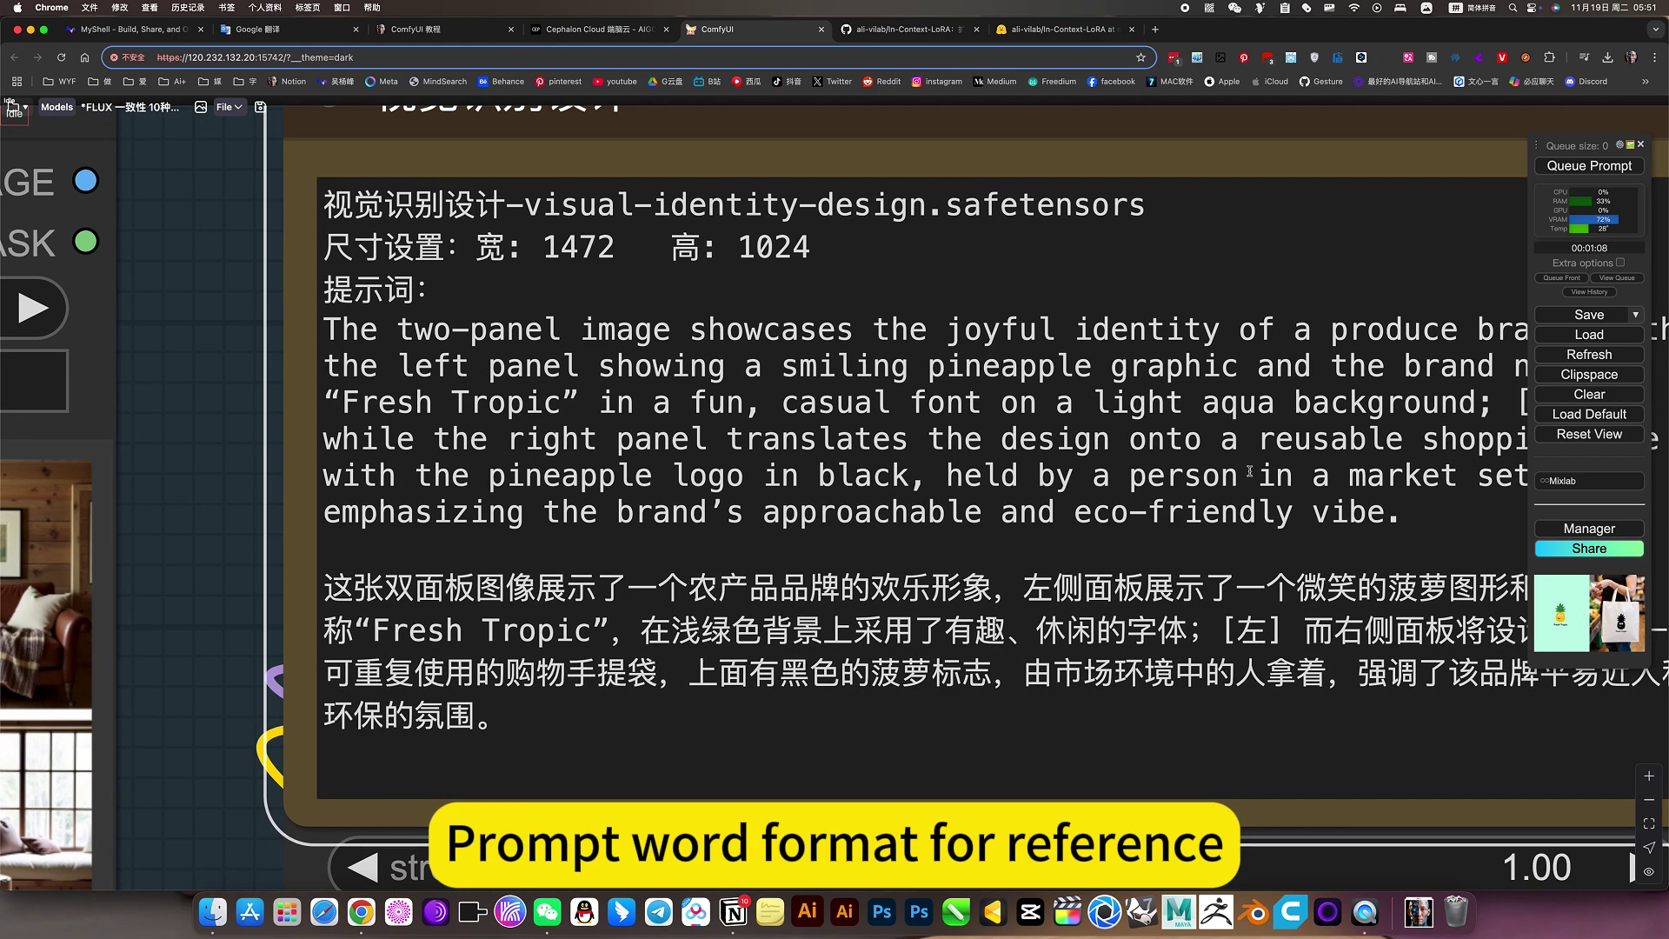
scroll(191, 476, "down", 4)
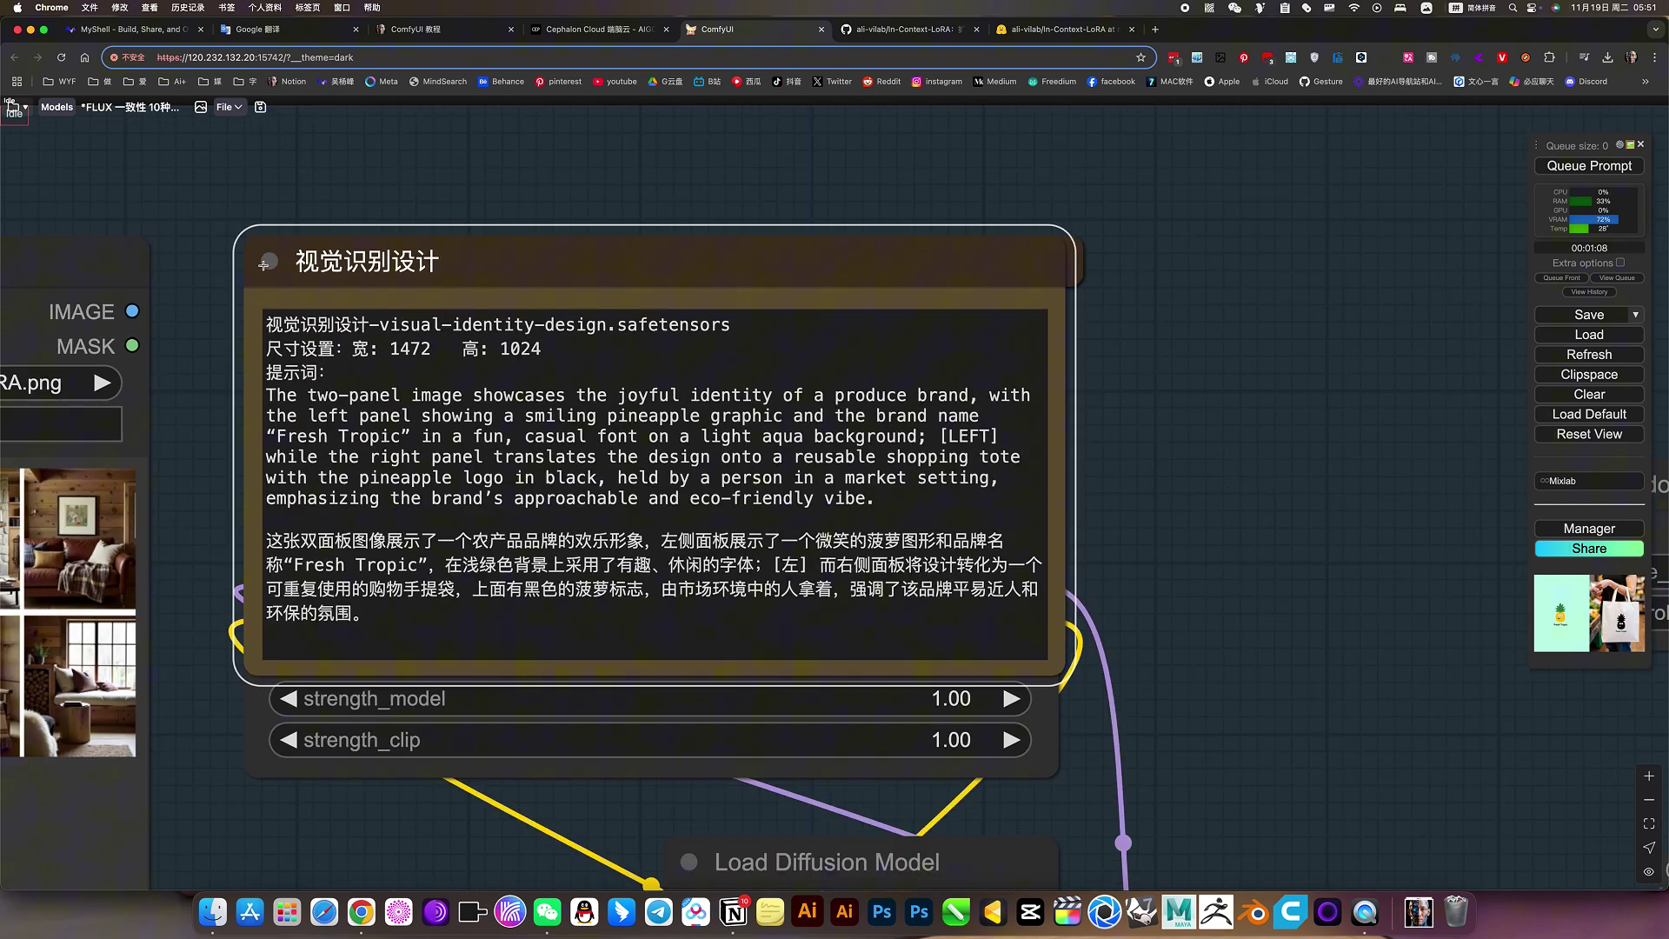
Step: Collapse the 视觉识别设计 note and briefly expand the 人像摄影 note to read its LoRA name, size and prompt
left_click(266, 264)
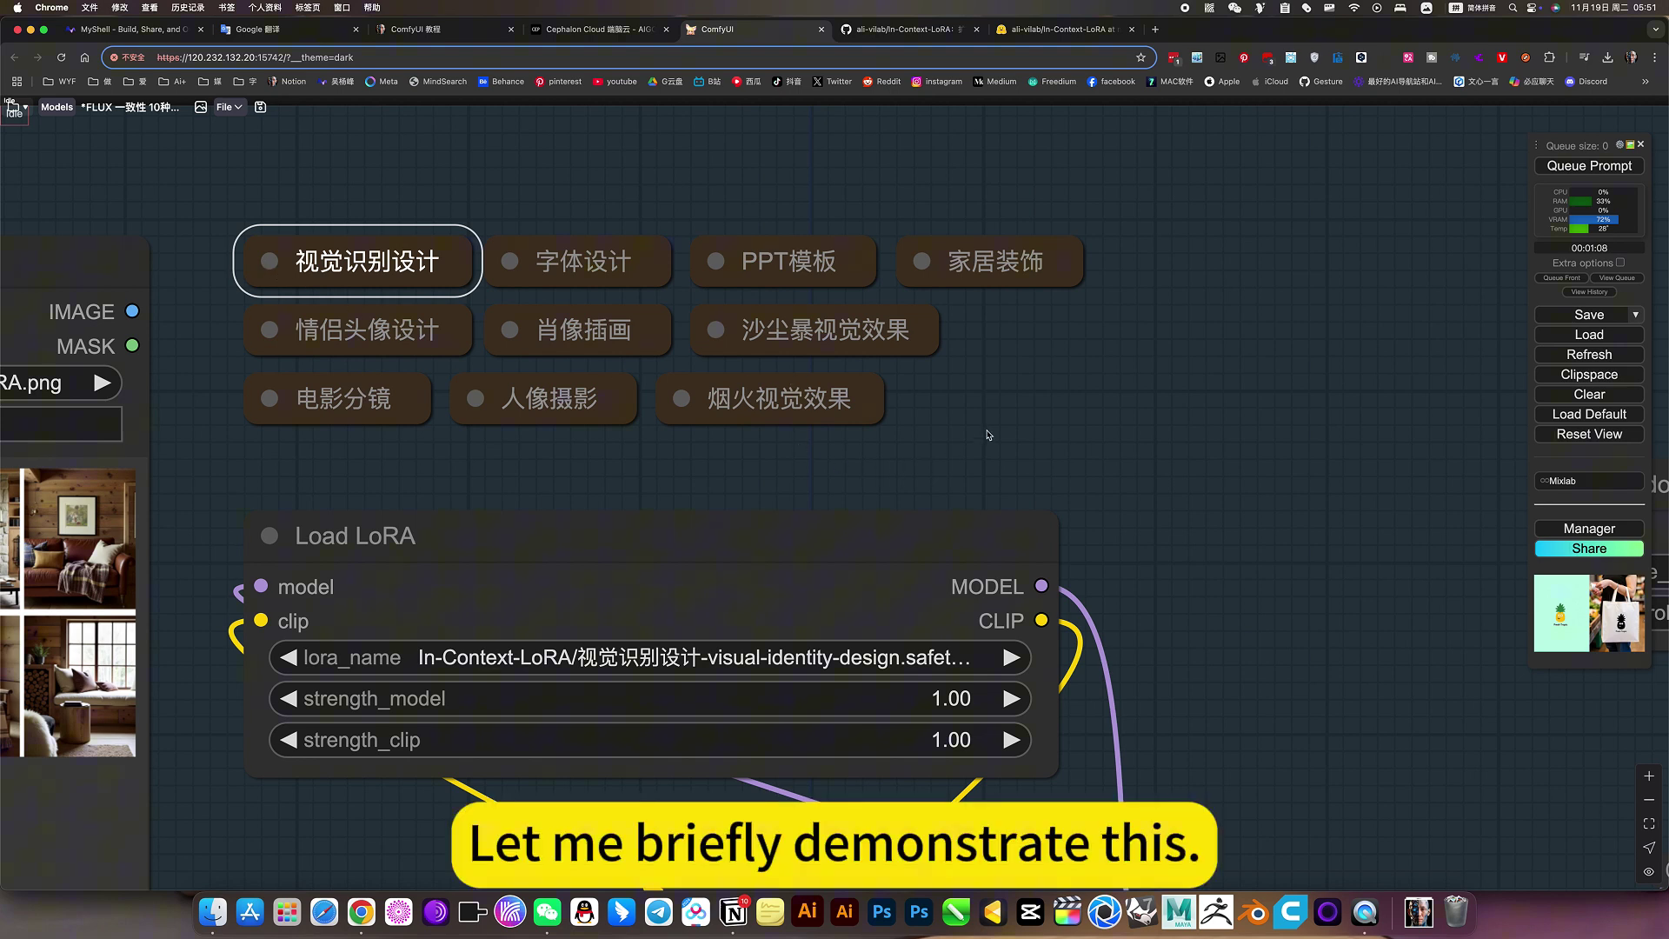
left_click_drag(575, 460, 590, 356)
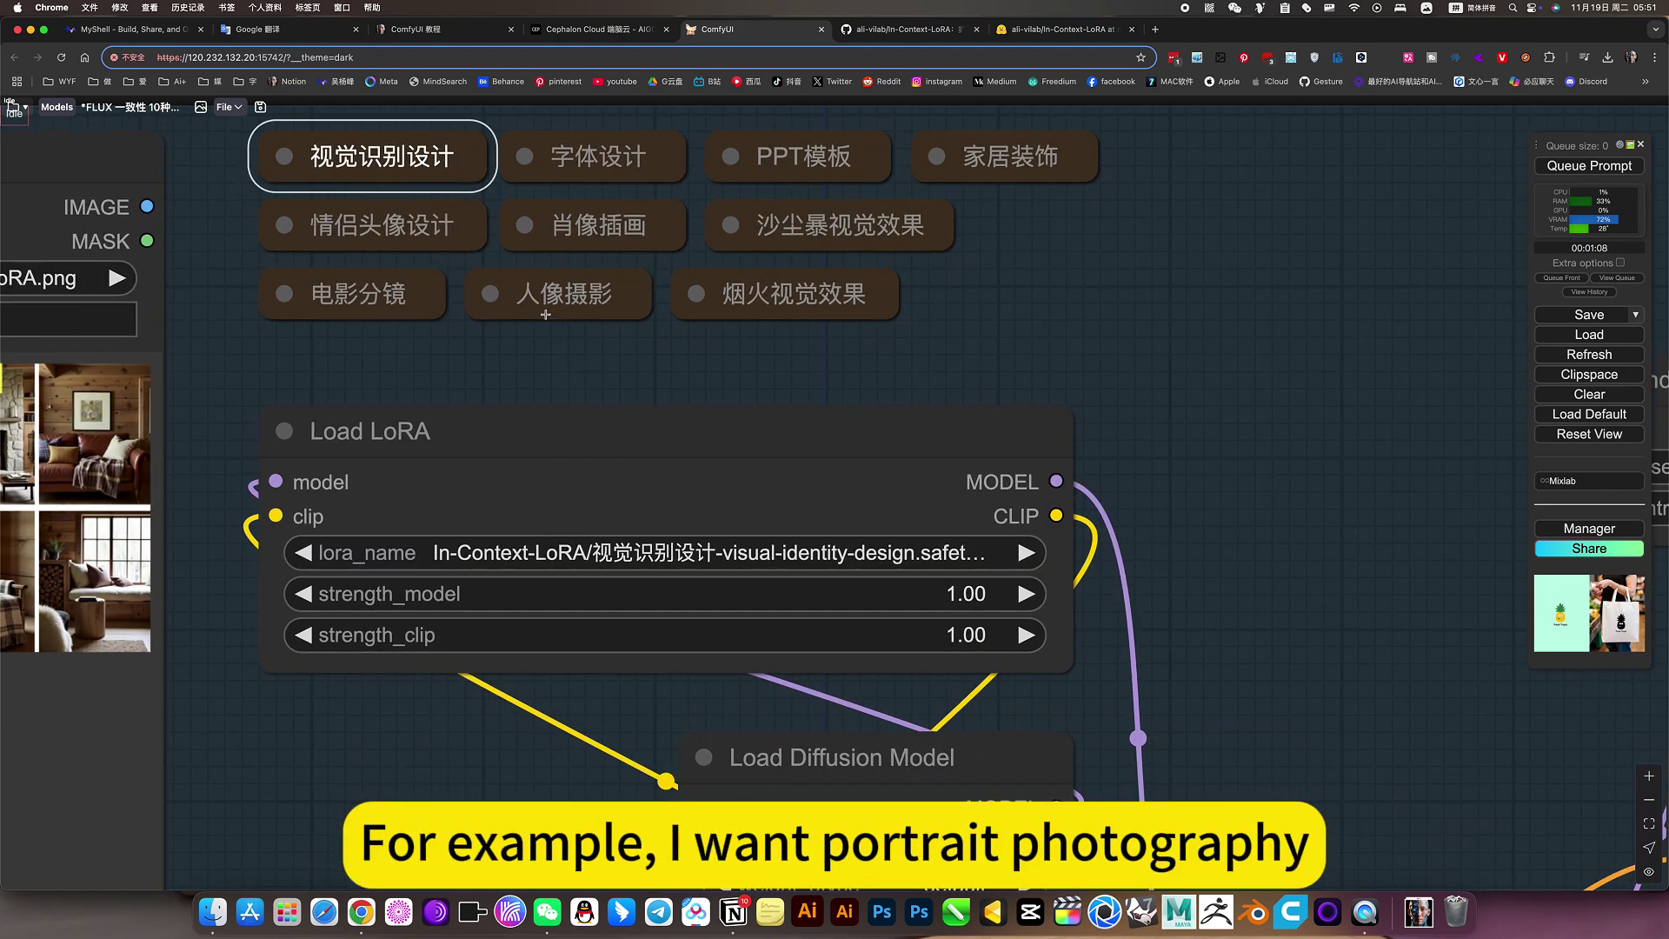
left_click(494, 296)
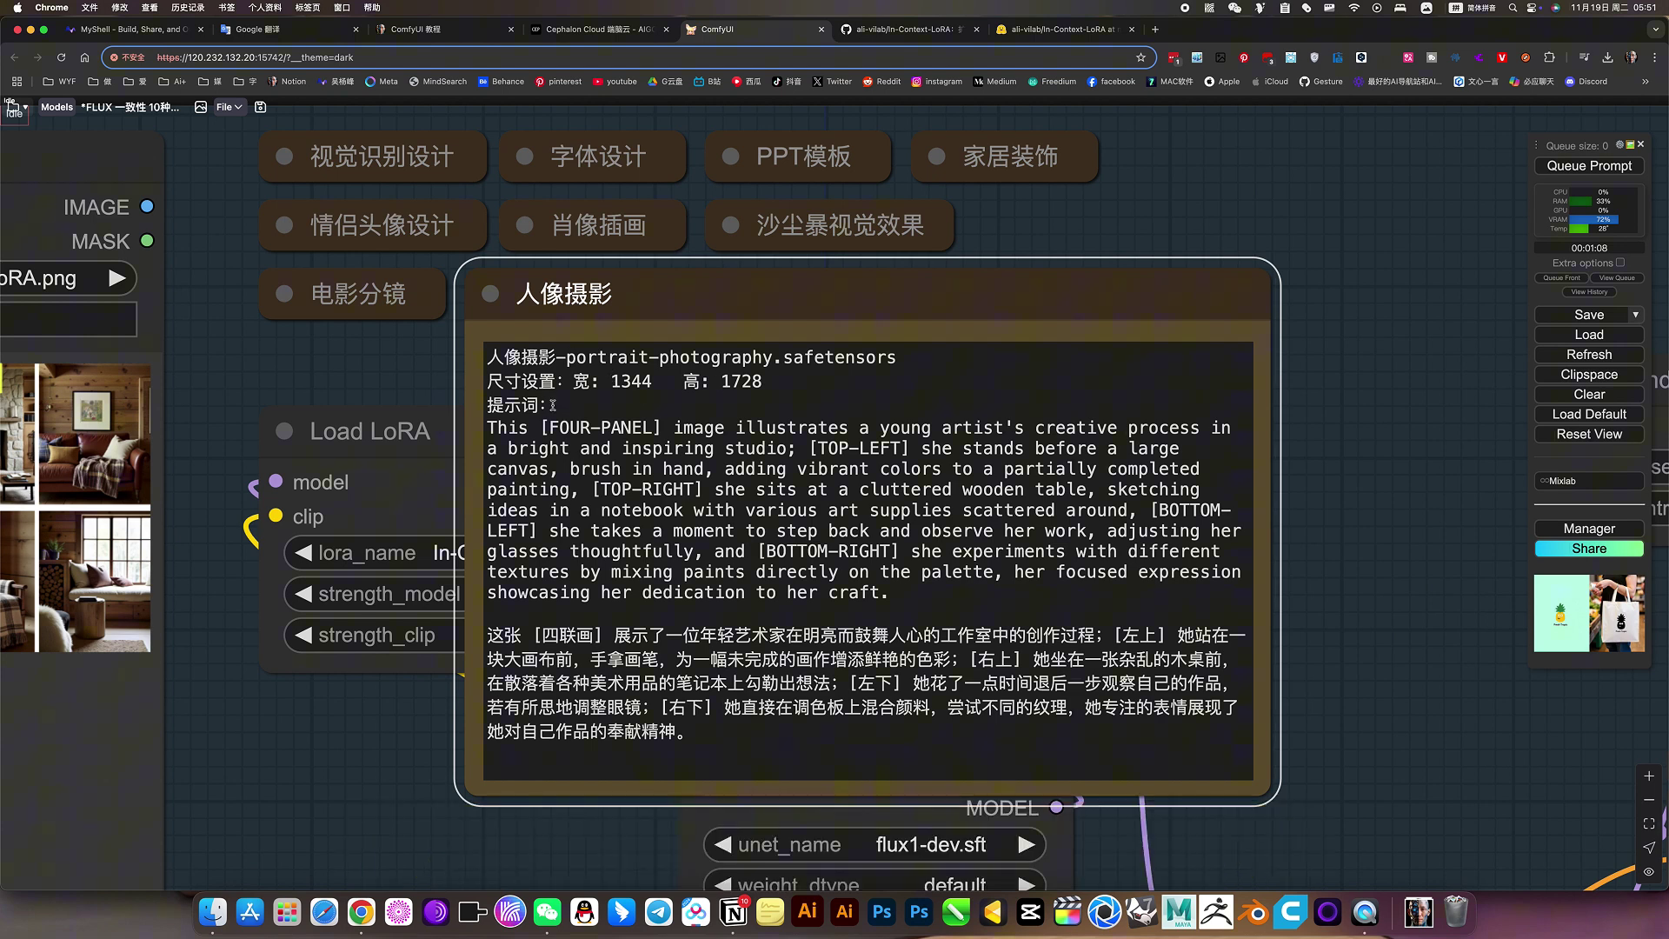
left_click(491, 295)
left_click(669, 550)
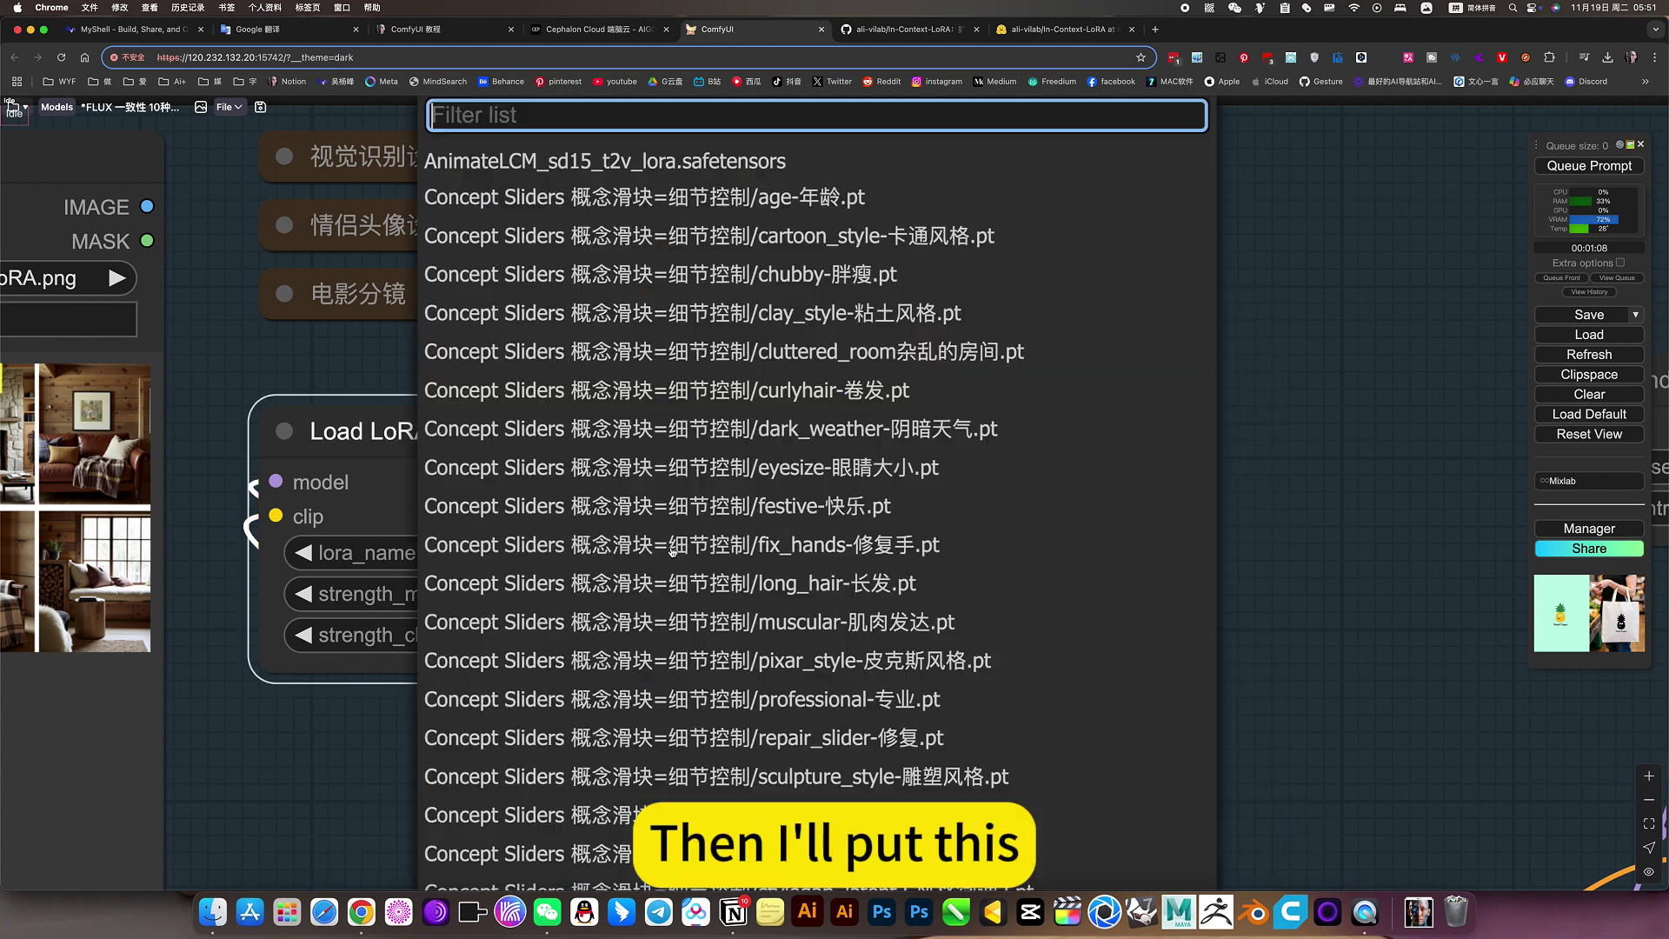
Step: Examine the 人像摄影 and 肖像插画 examples in the sample results image for consistency between panels
left_click_drag(1247, 675, 1259, 570)
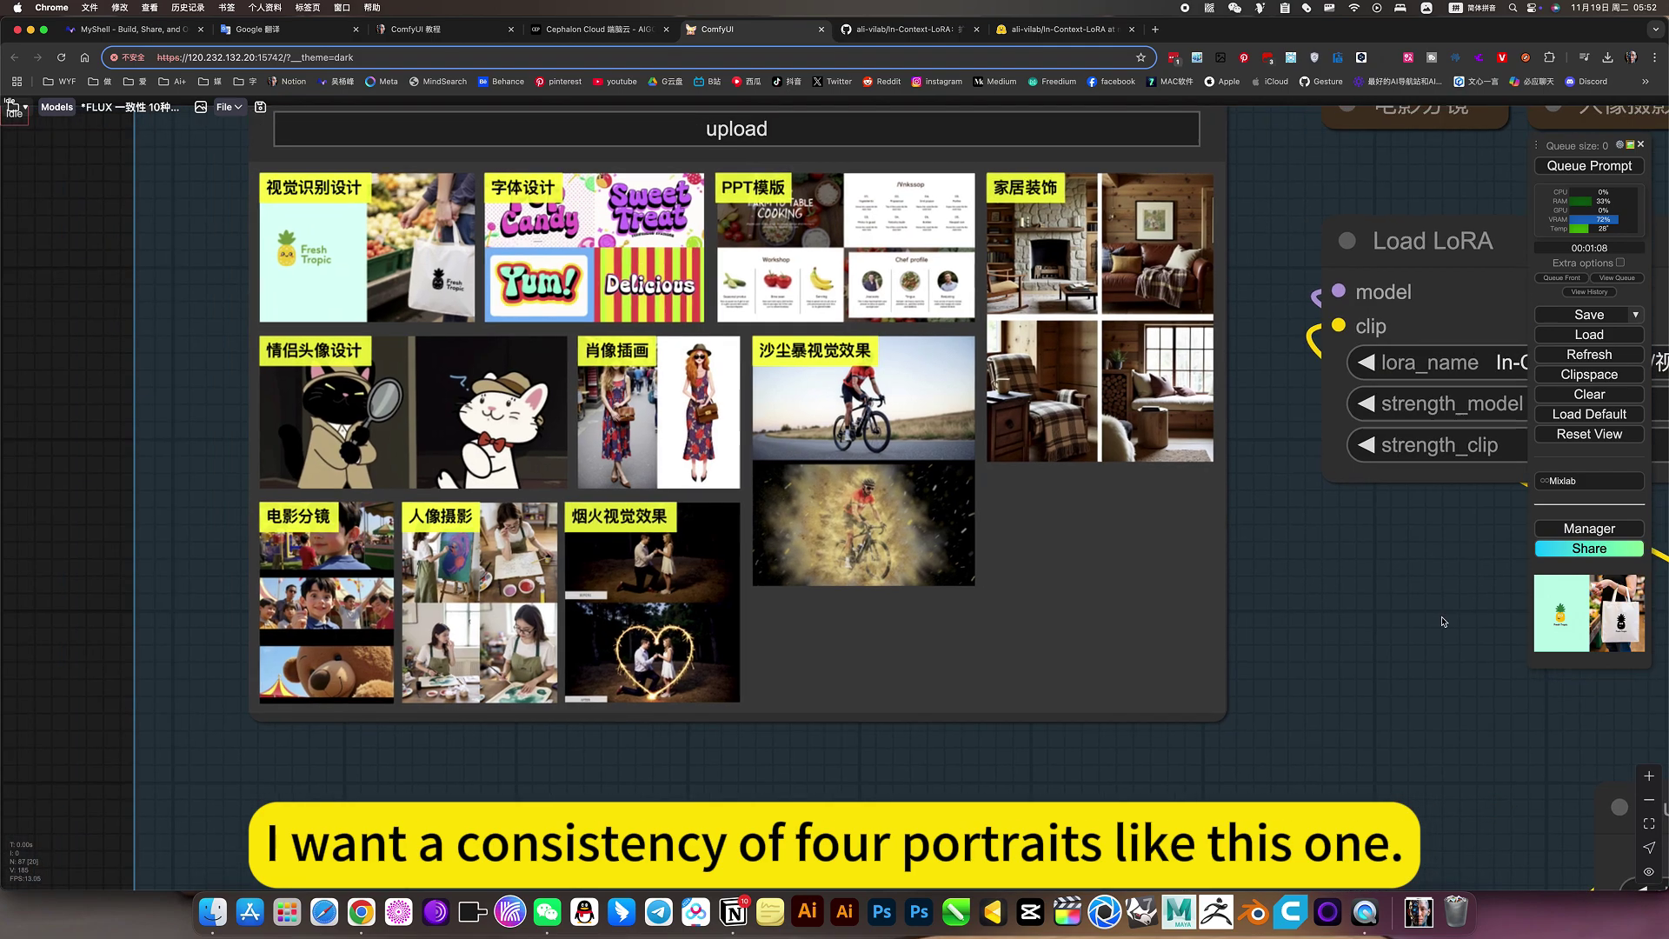
scroll(473, 635, "up", 12)
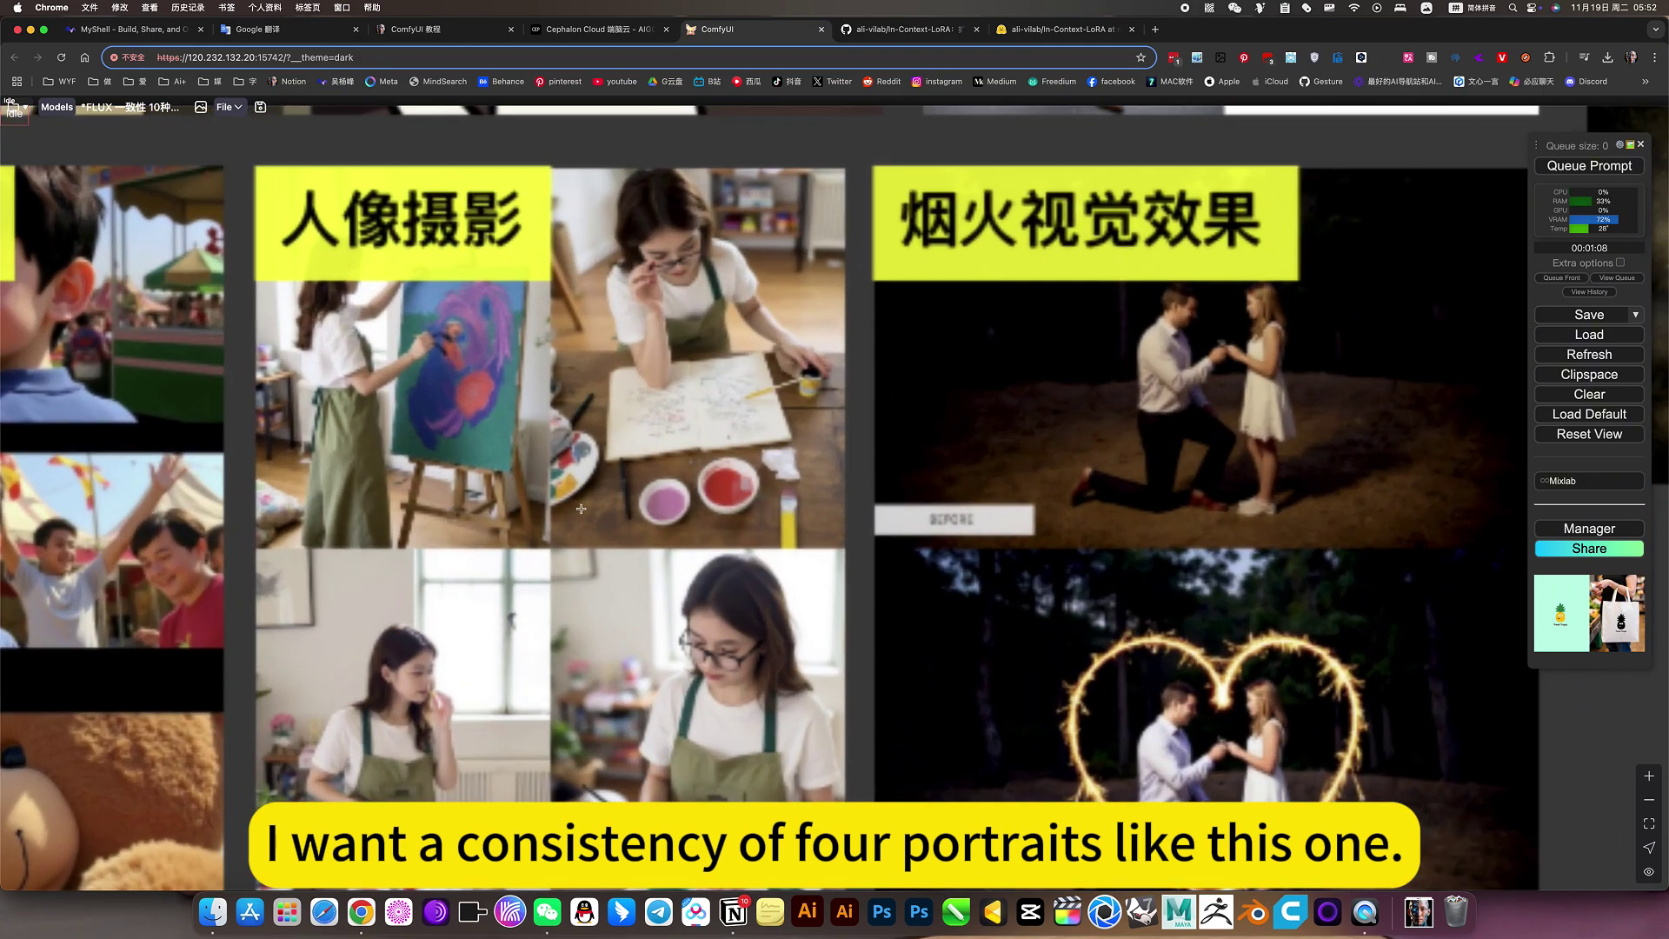
scroll(580, 509, "down", 12)
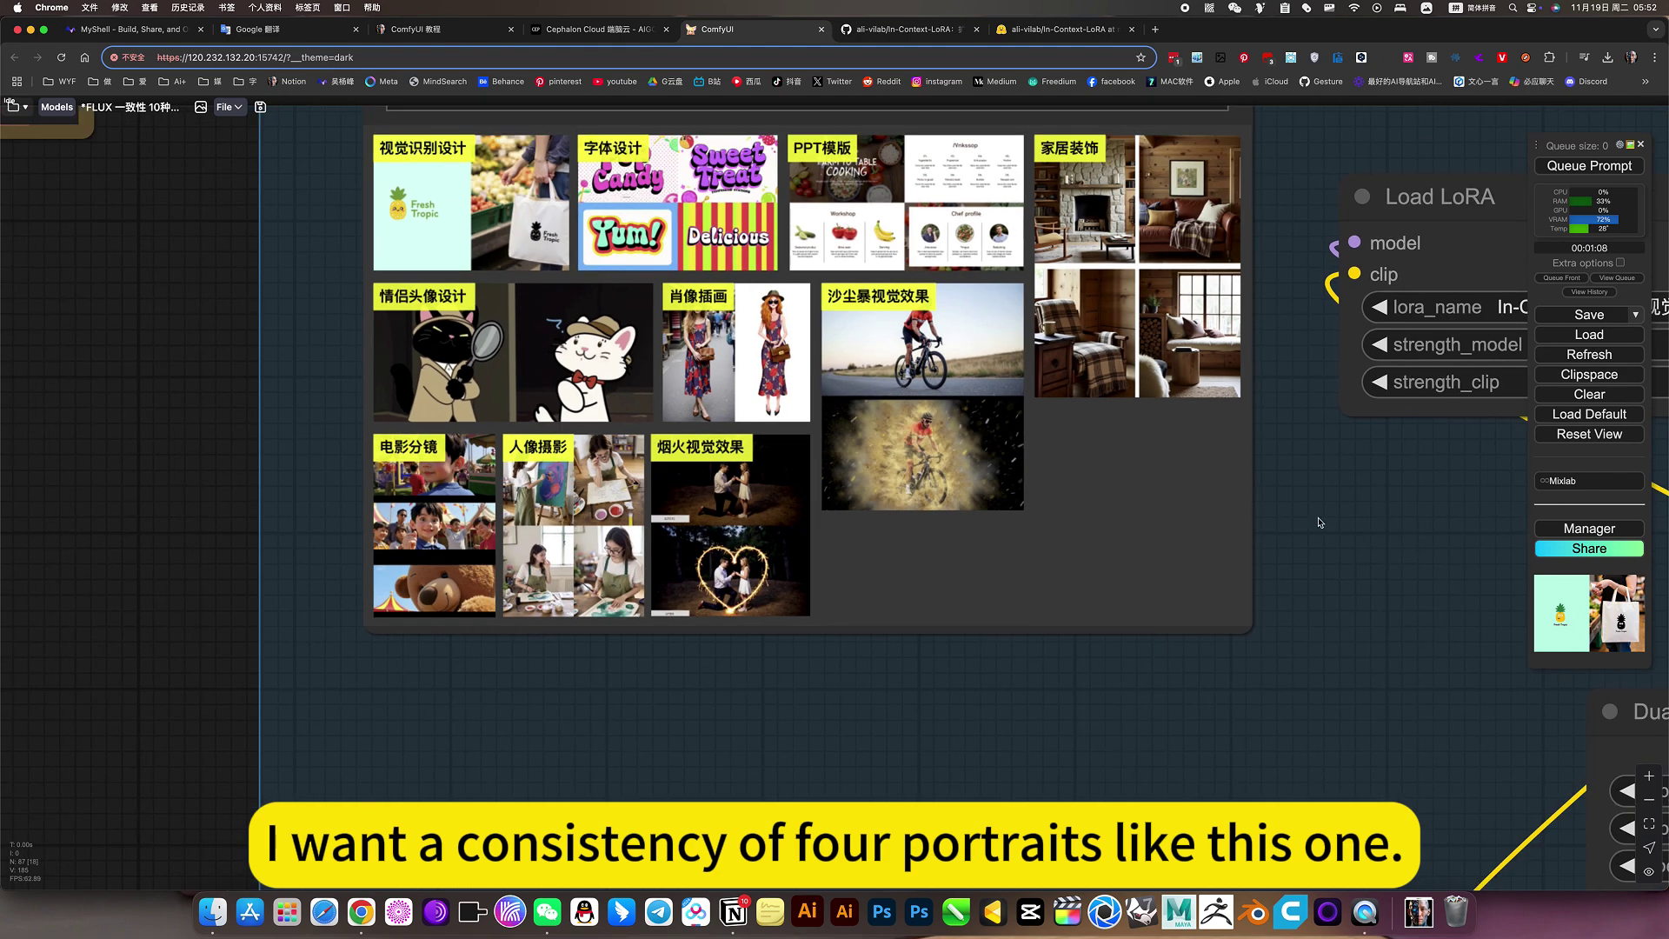
left_click_drag(870, 604, 548, 812)
left_click_drag(1174, 704, 1337, 718)
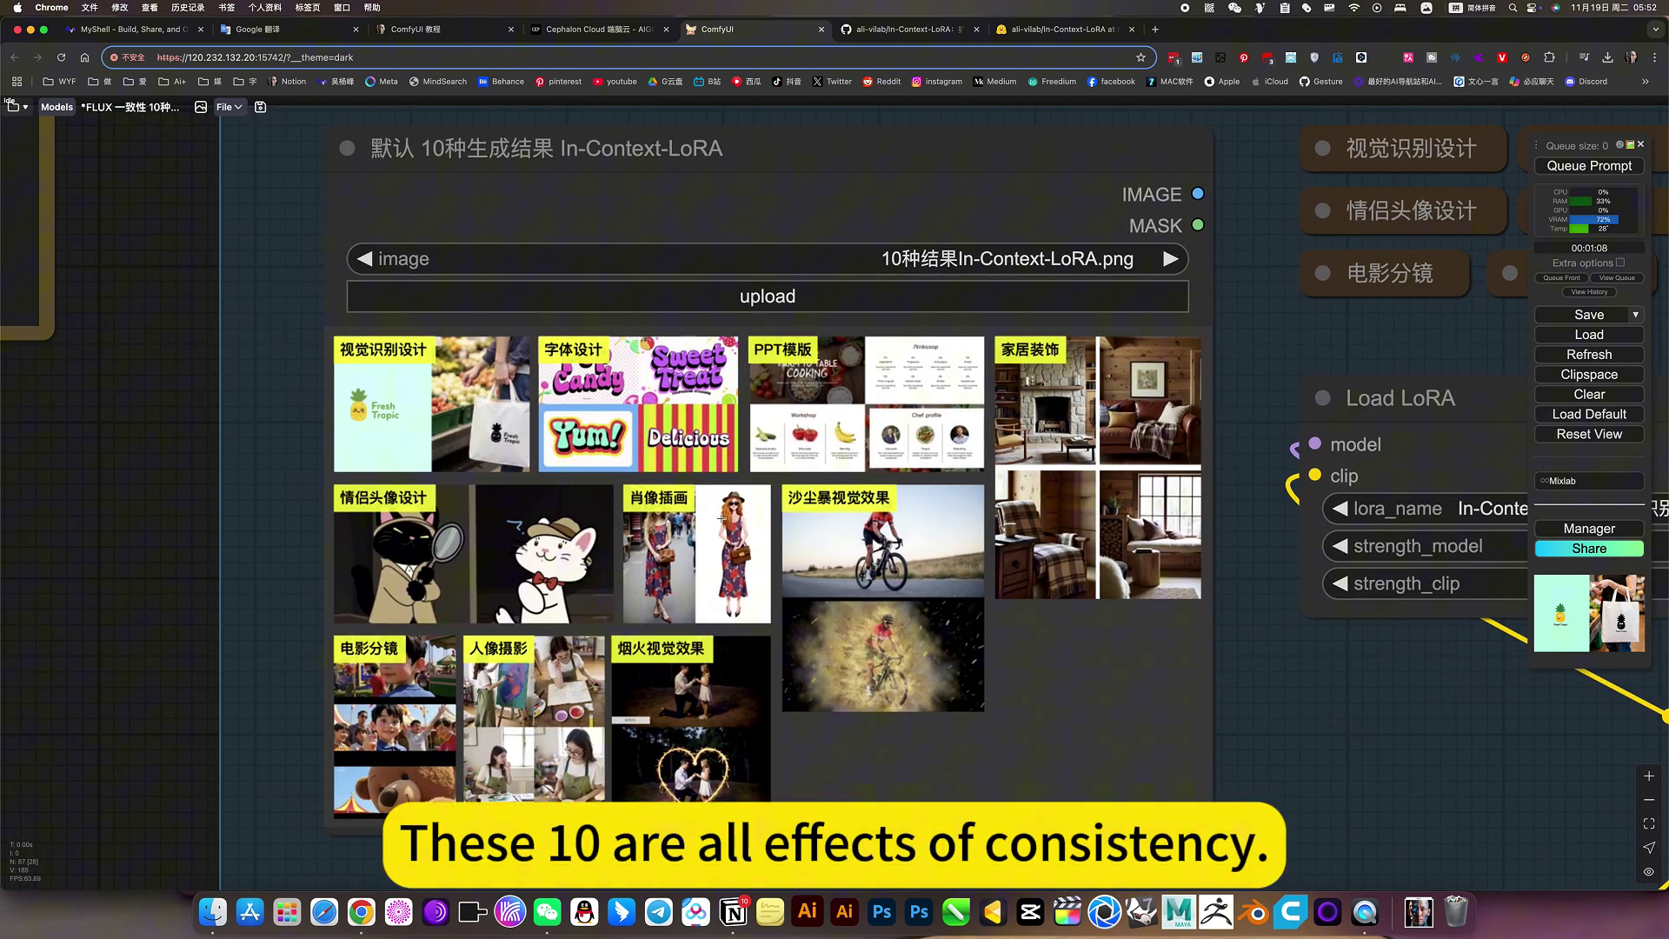
scroll(721, 518, "up", 10)
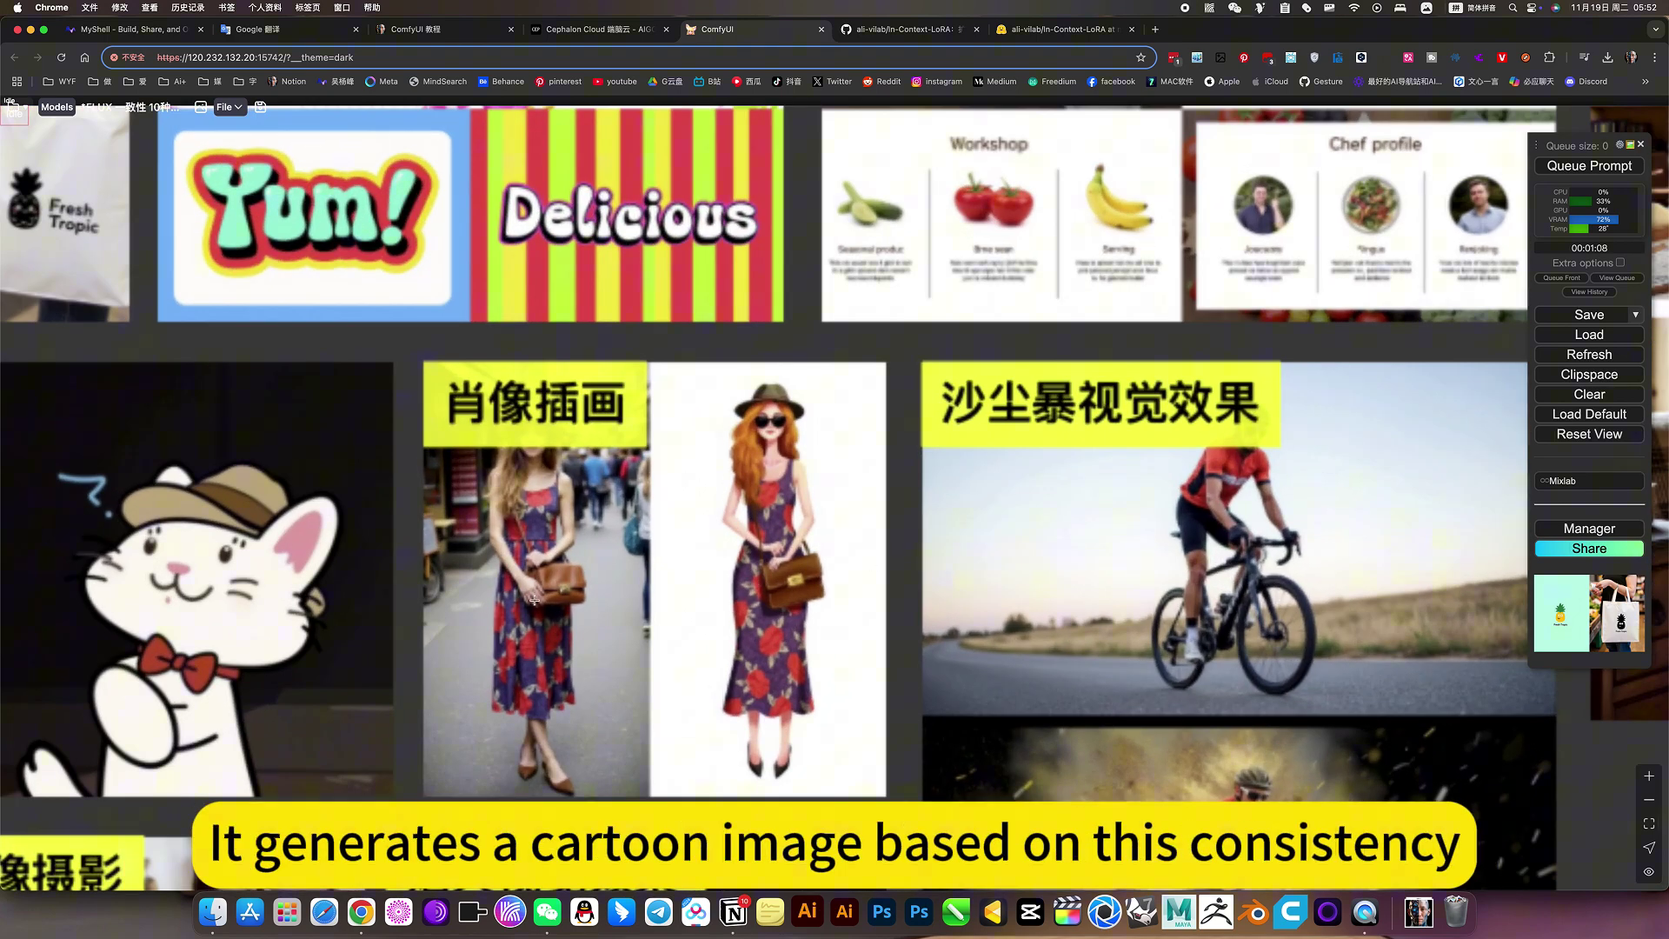
scroll(756, 627, "down", 14)
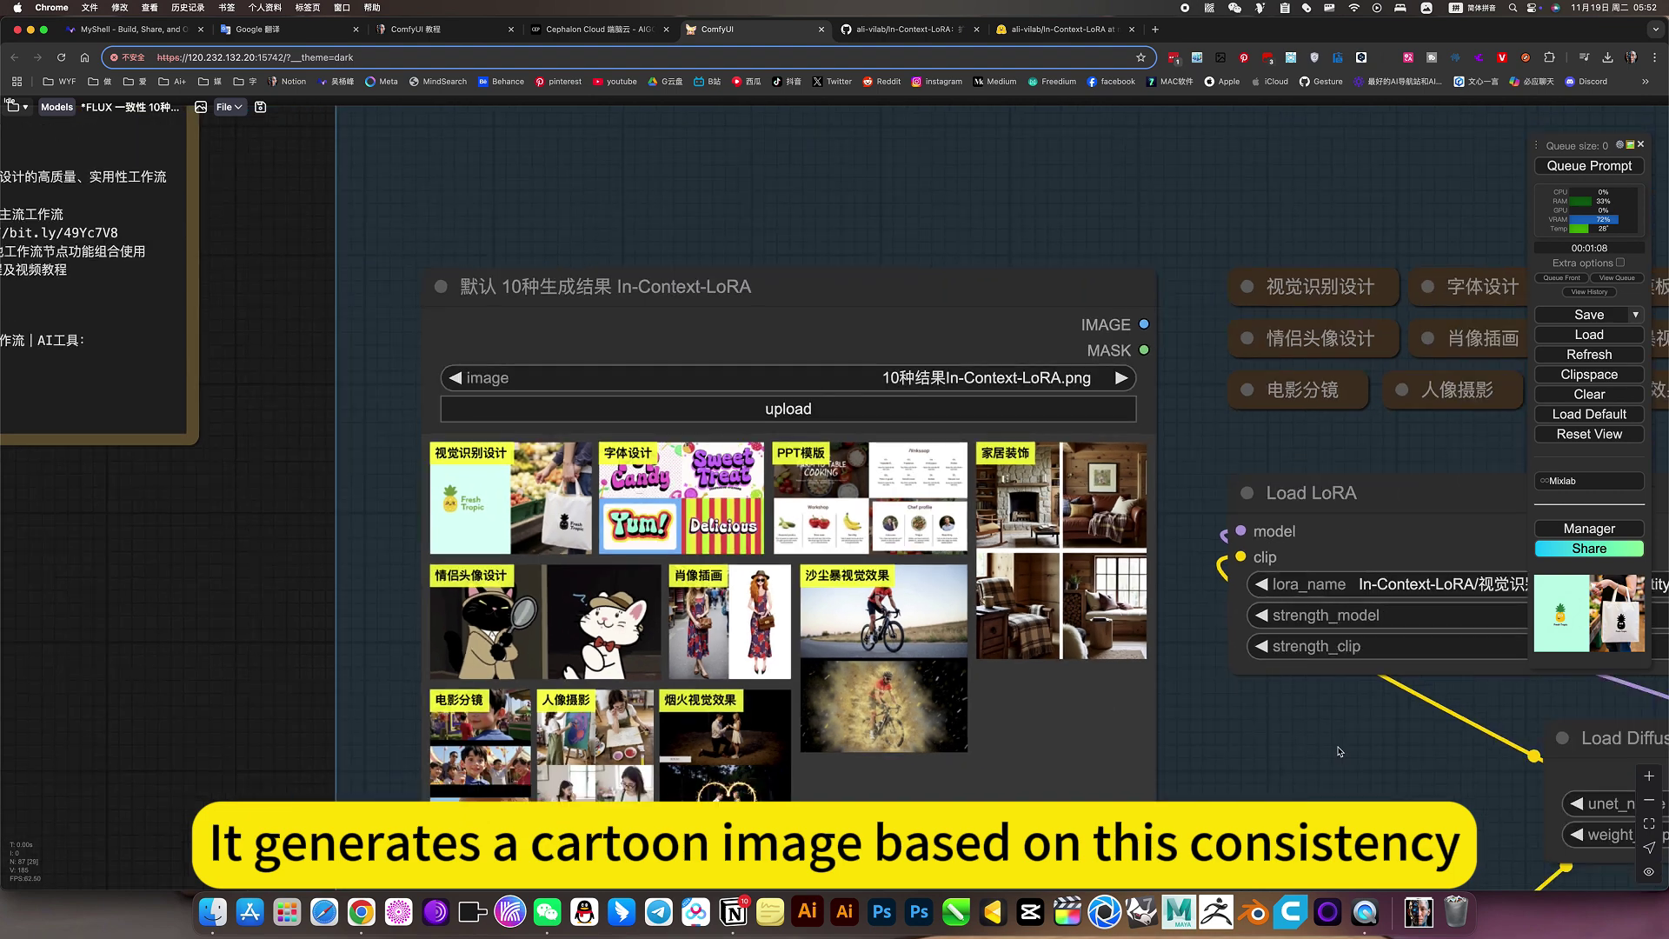
Step: Set the Load LoRA node to In-Context-LoRA/人像摄影-portrait-photography.safetensors
left_click_drag(1339, 751, 442, 662)
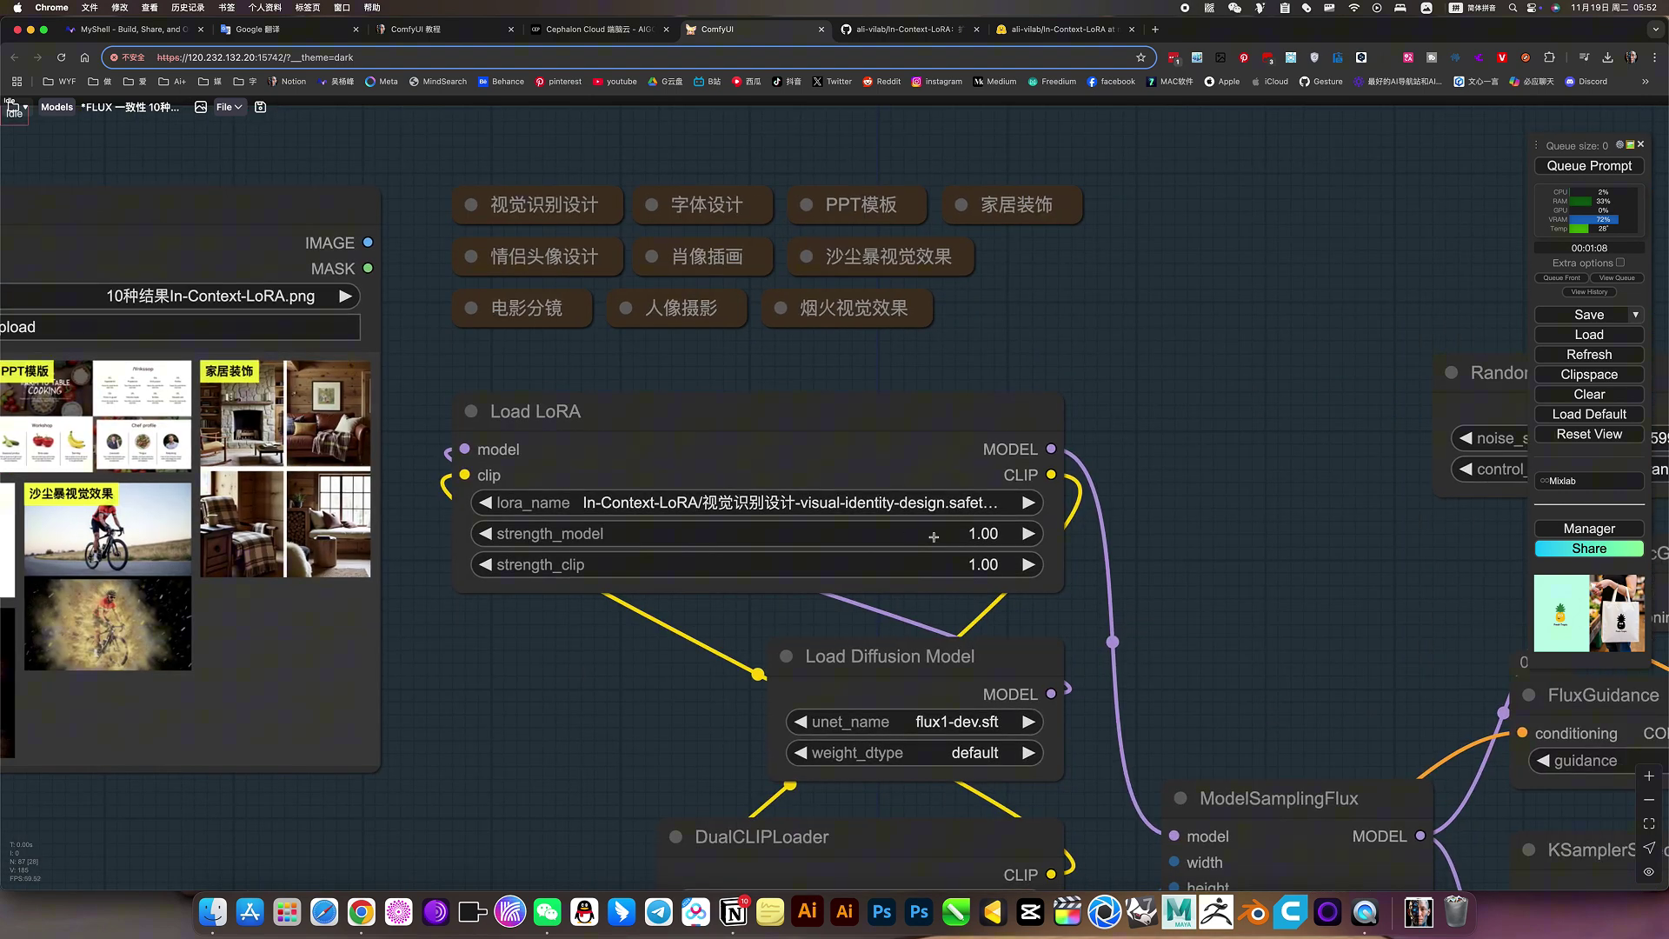
left_click(887, 504)
scroll(999, 623, "down", 10)
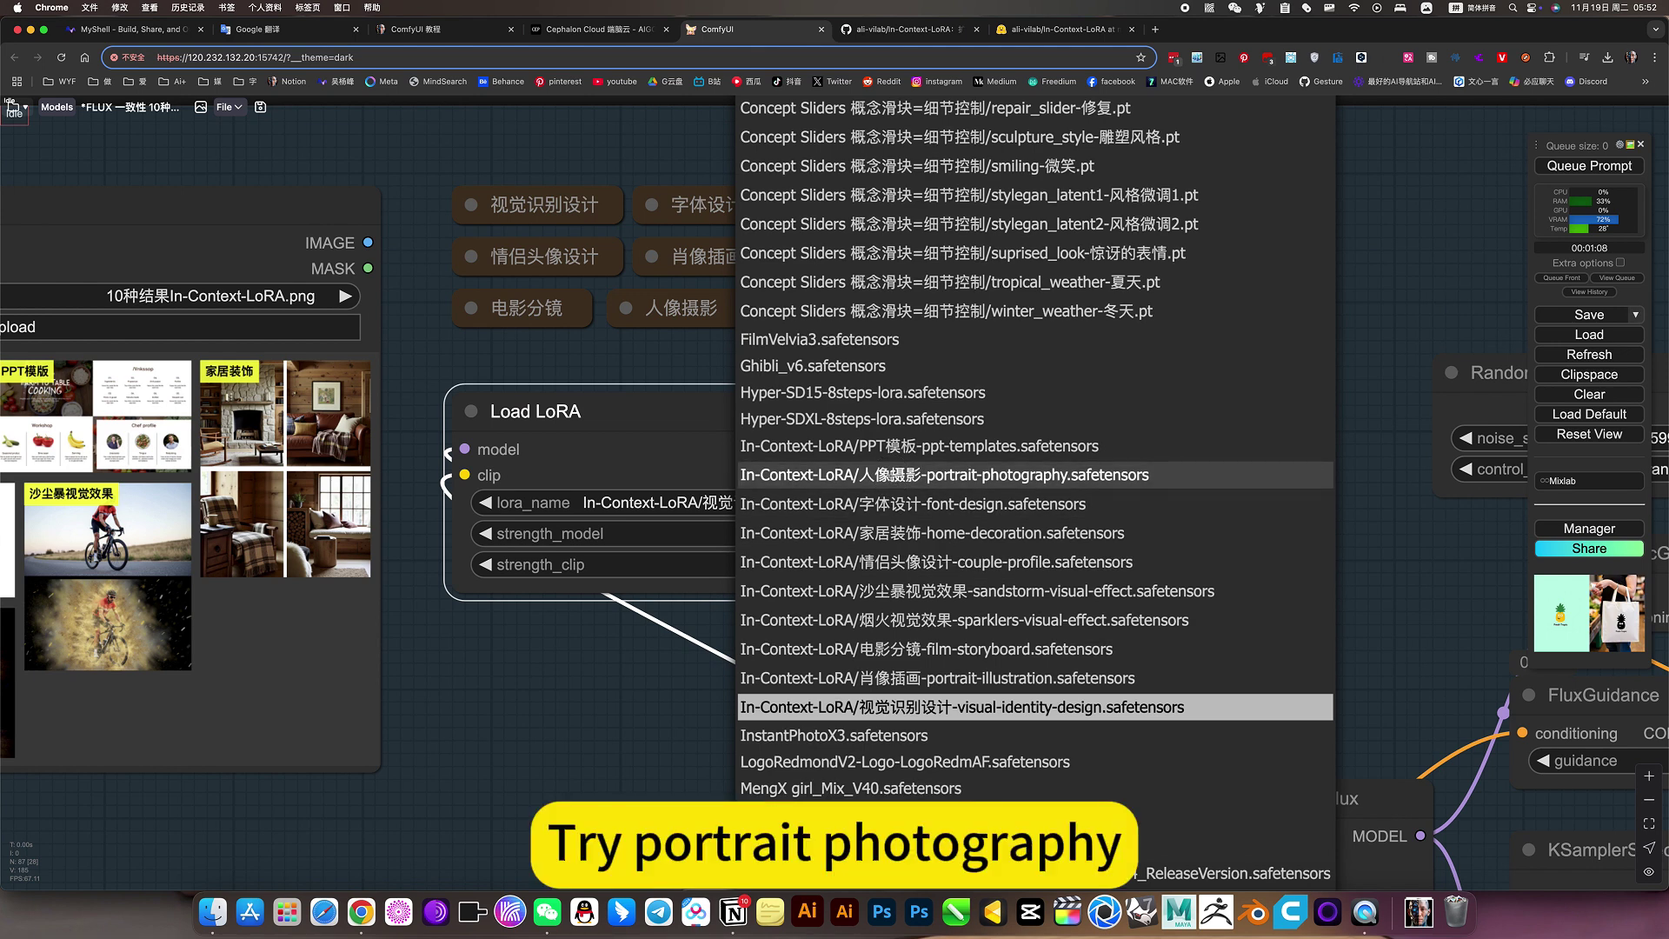
left_click(893, 477)
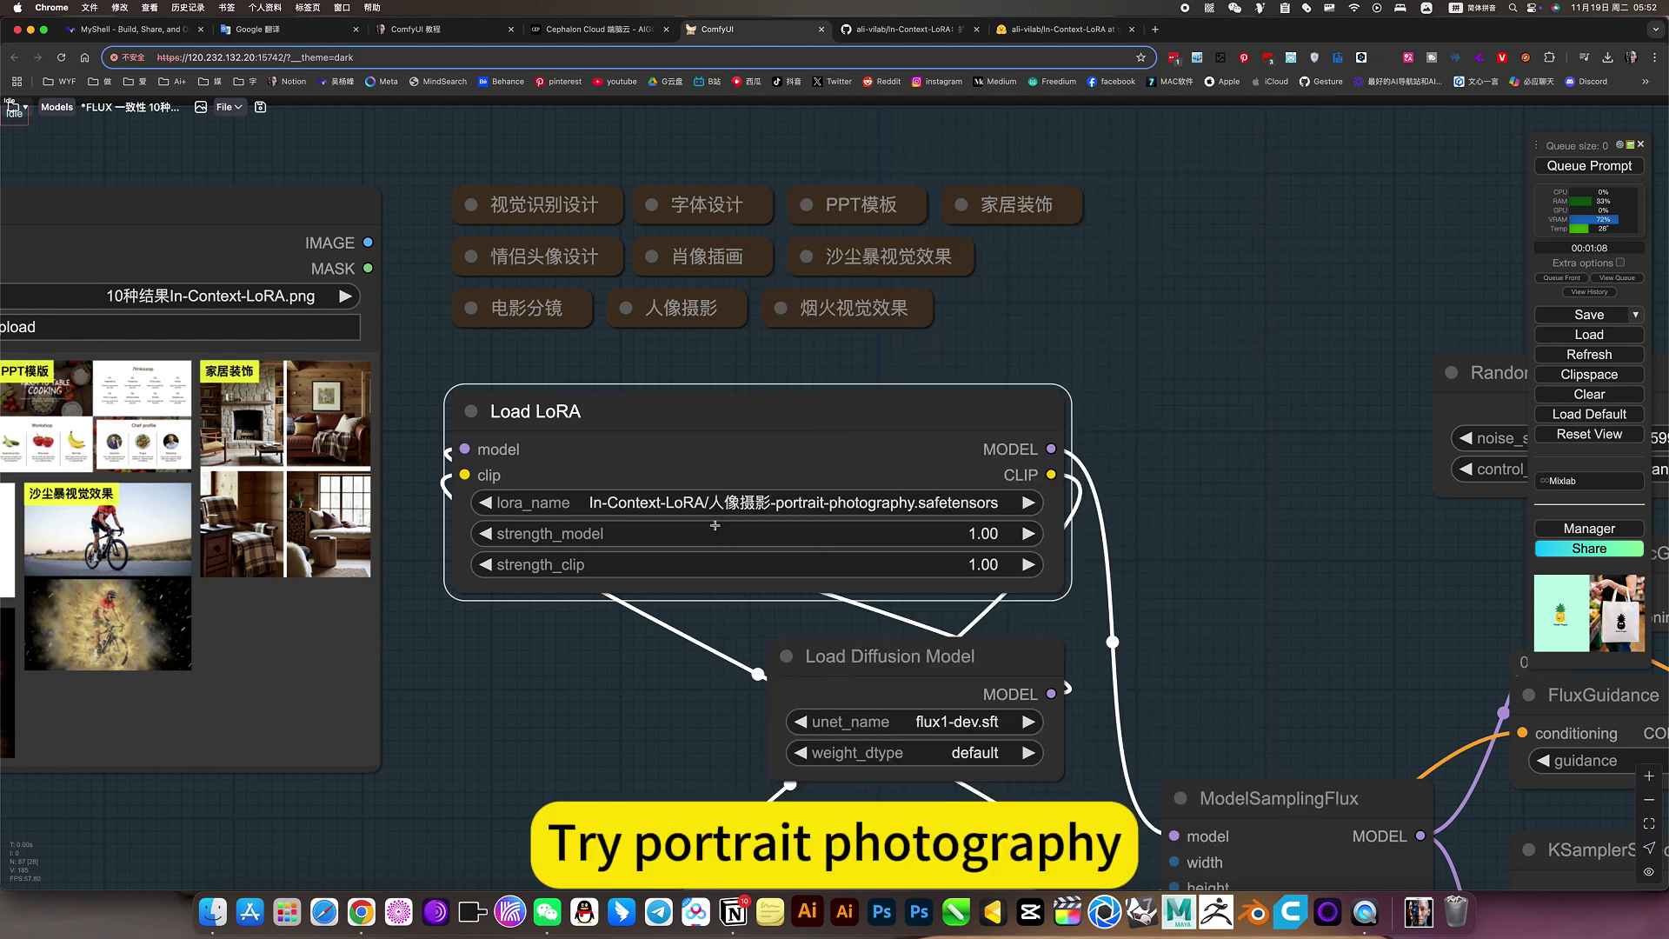
Step: Replace the text in CLIP Text Encode (Positive Prompt) with the English [FOUR-PANEL] prompt copied from the 人像摄影 note
left_click(626, 307)
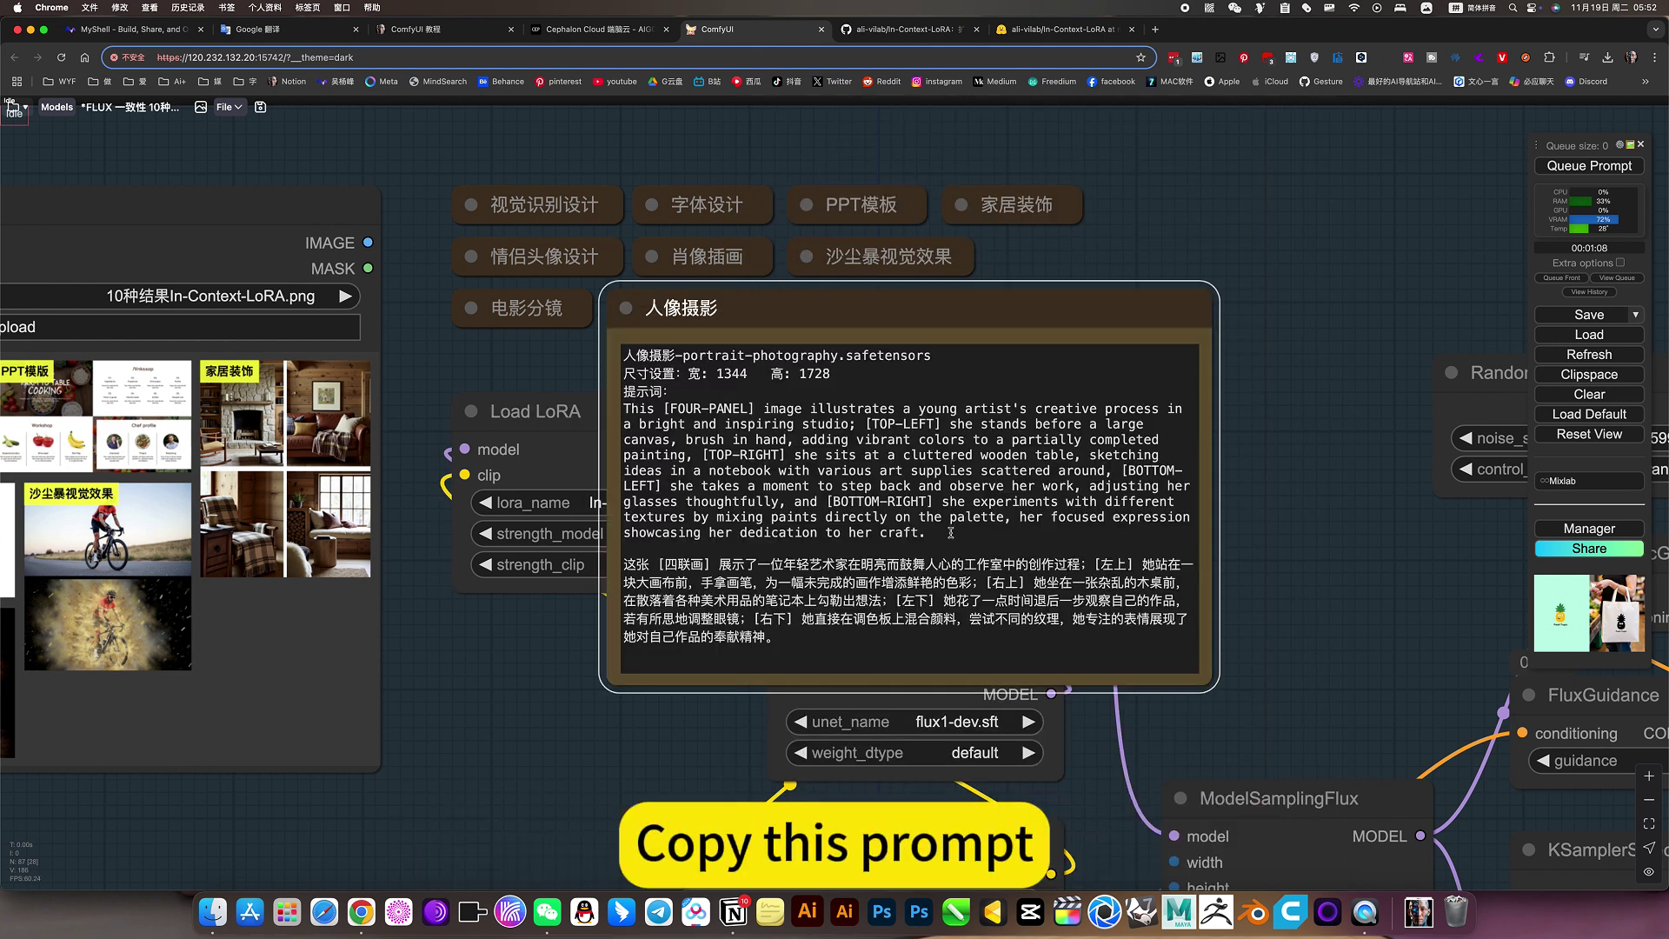
left_click_drag(927, 533, 621, 406)
key("super+c")
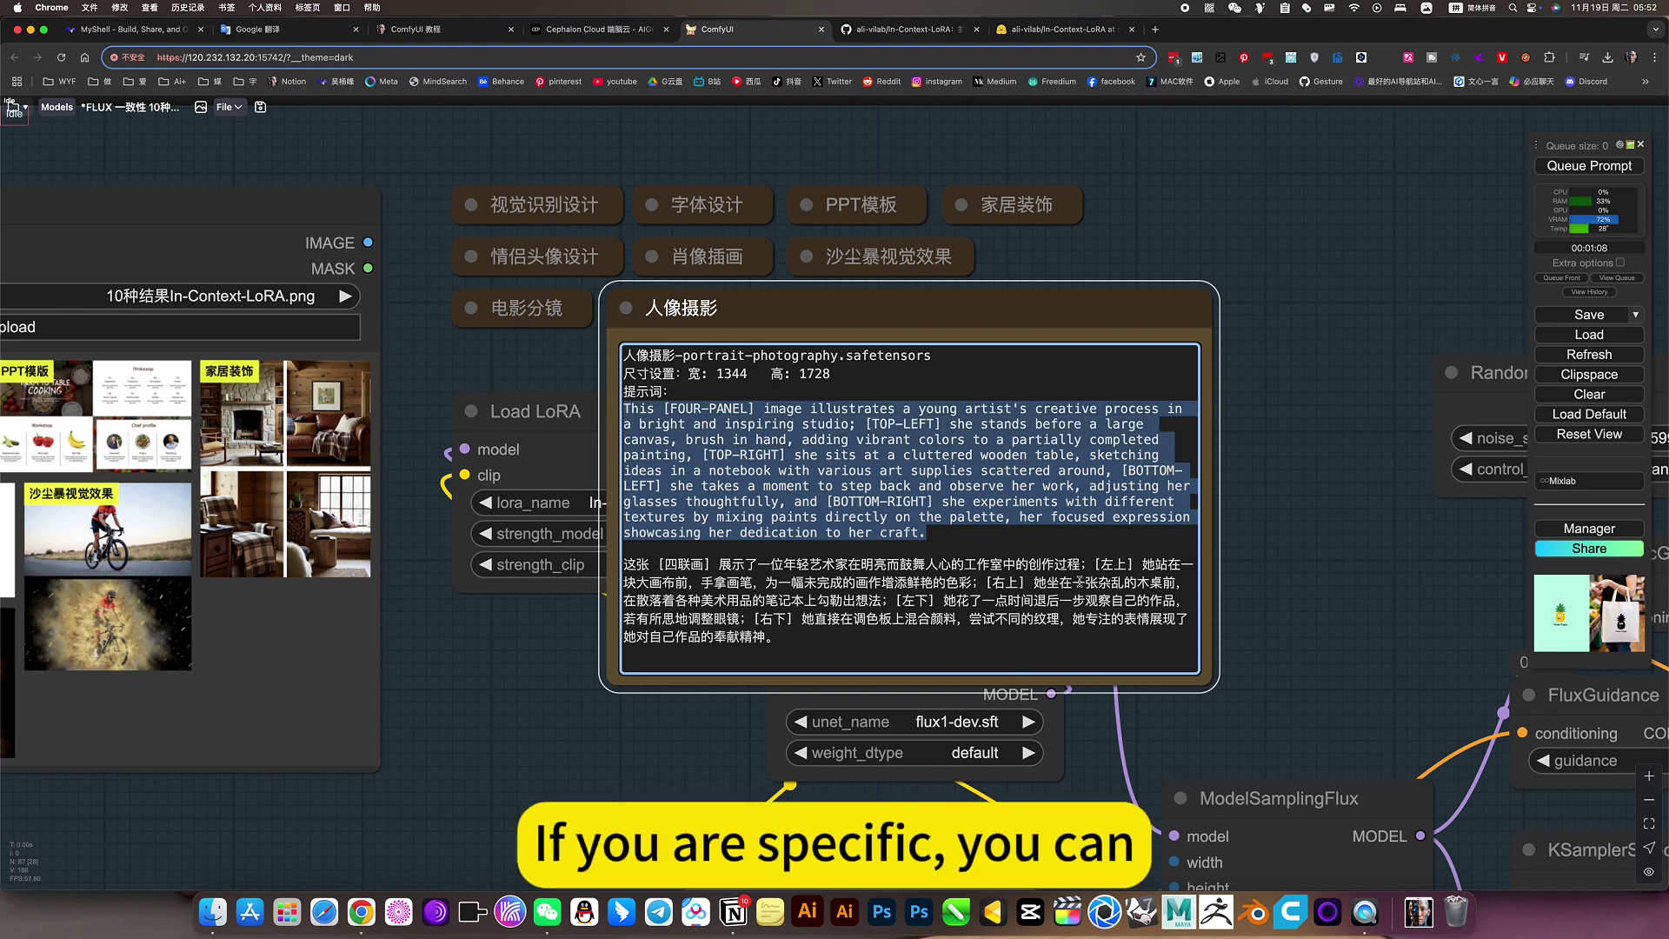
left_click_drag(1277, 589, 1225, 262)
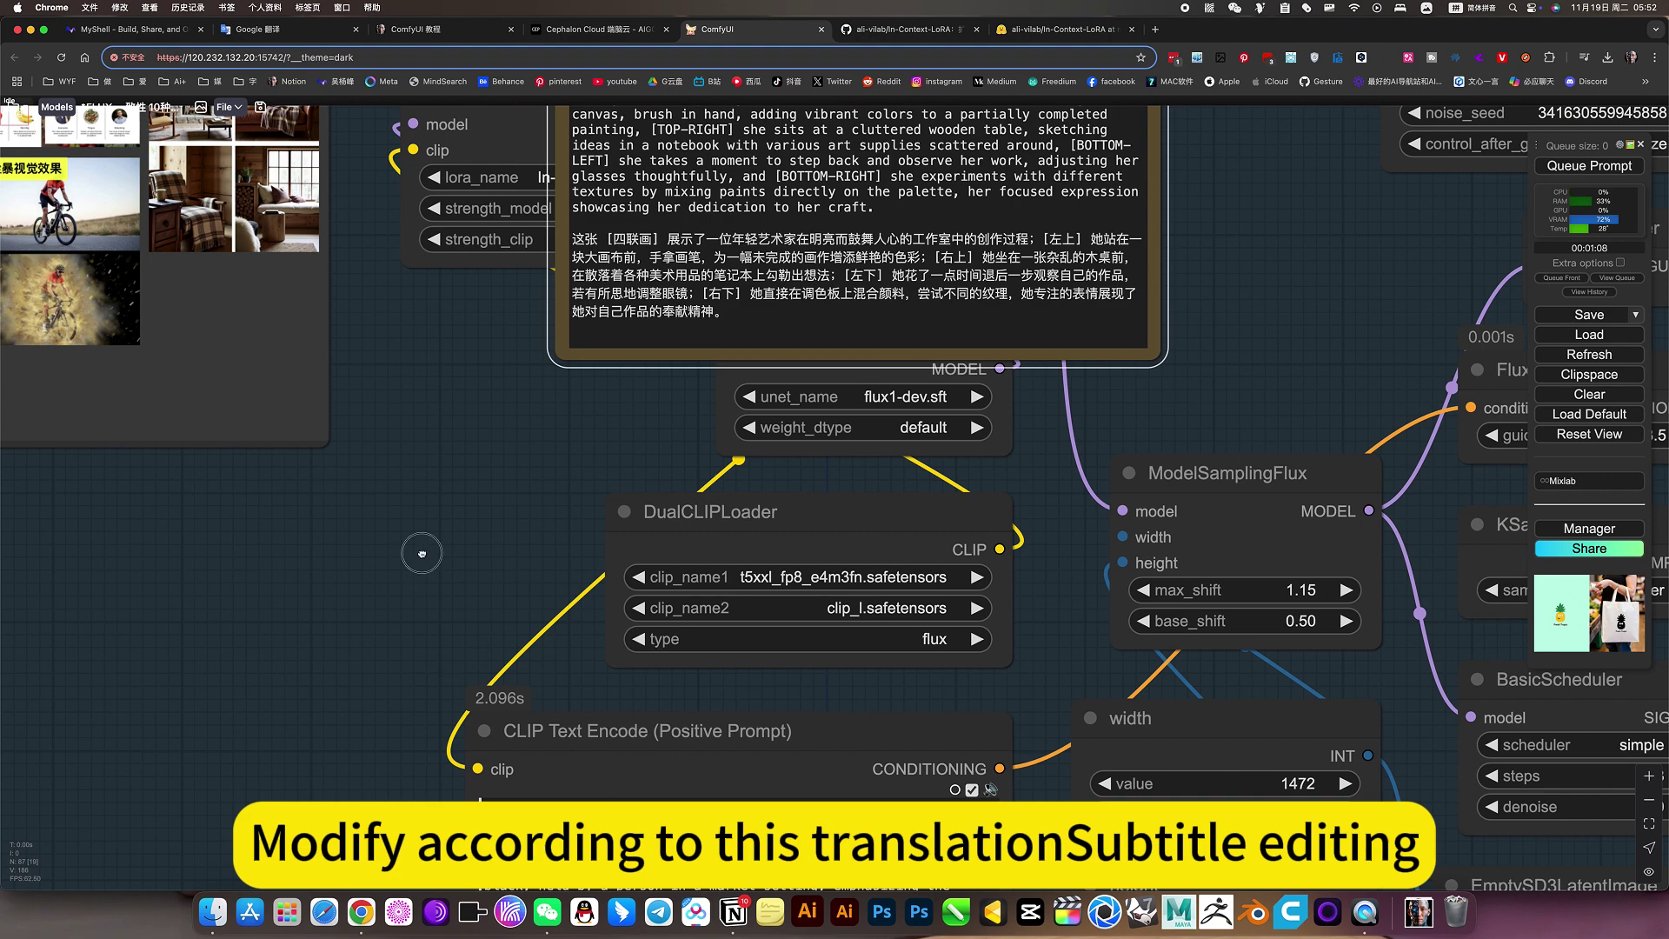
left_click_drag(421, 555, 471, 370)
scroll(470, 370, "up", 1)
left_click_drag(932, 761, 627, 688)
key("super+a")
scroll(628, 689, "up", 2)
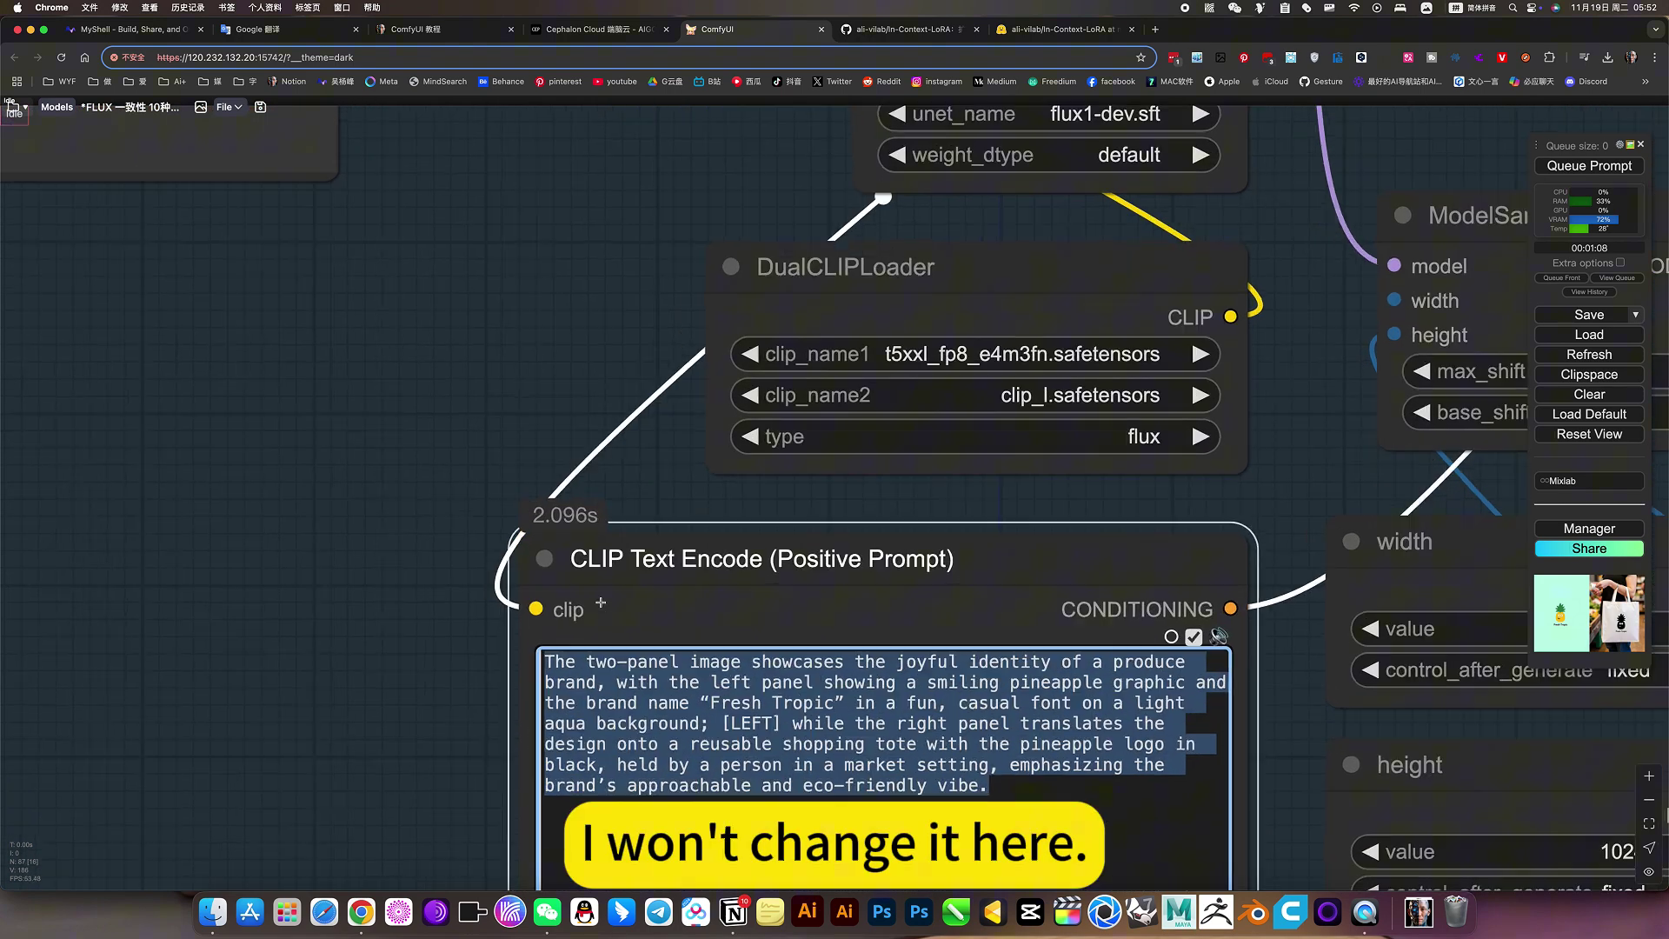
key("super+v")
left_click(472, 403)
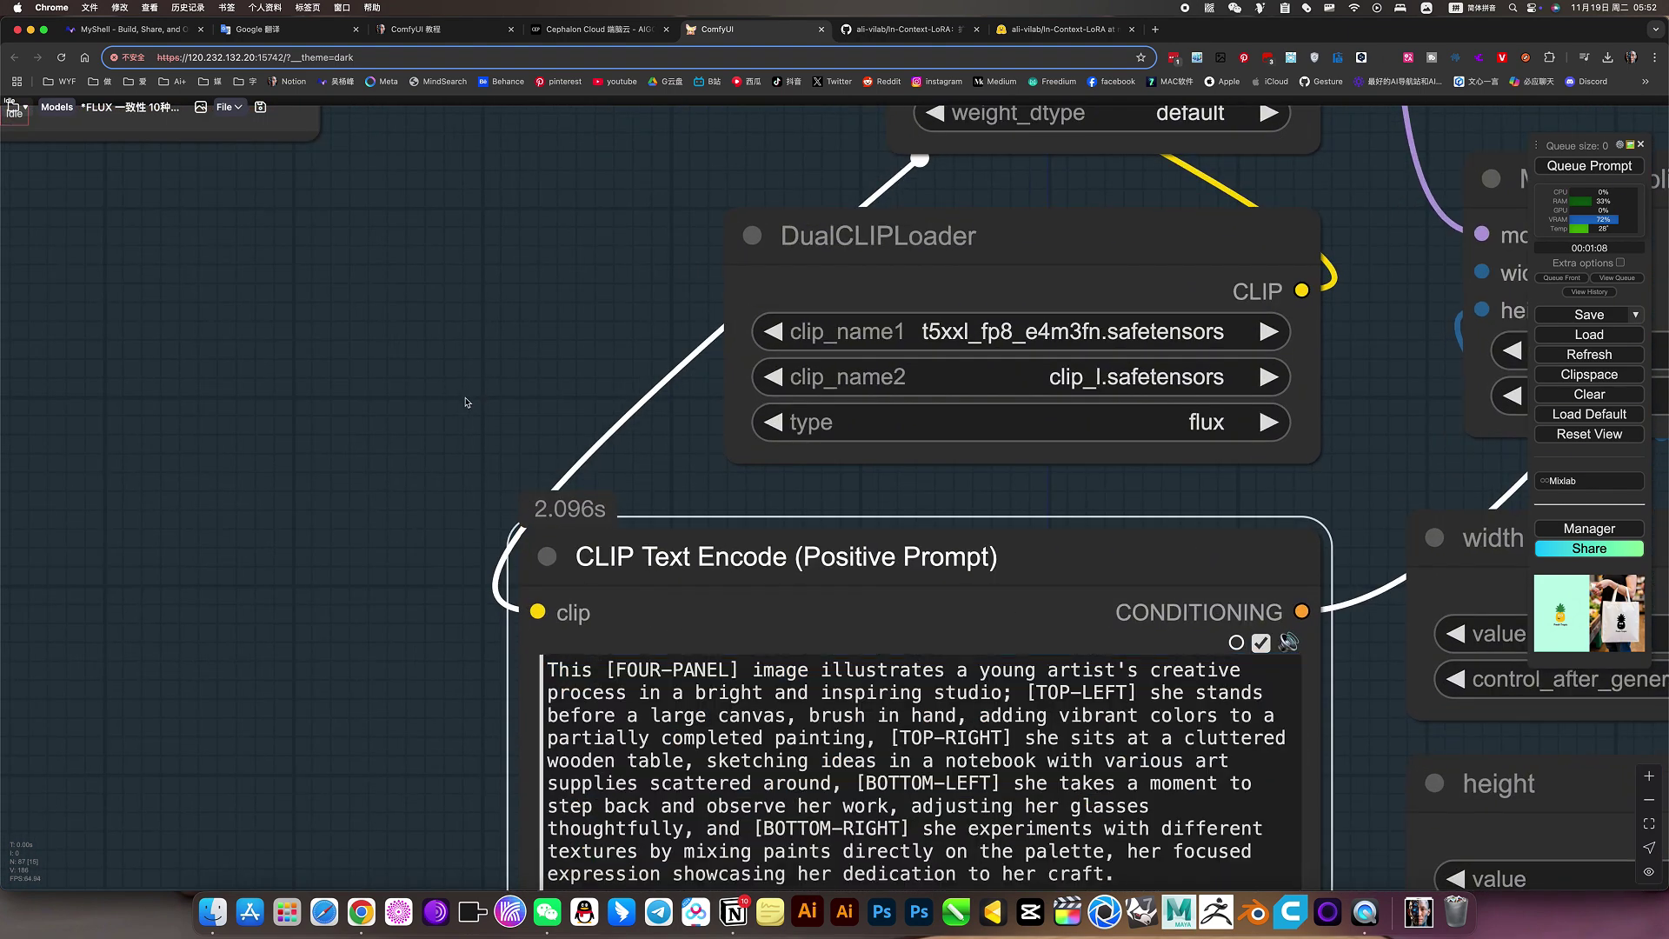
Step: Look up the size in the 人像摄影 note and set the width node's value to 1344
scroll(472, 403, "down", 10)
left_click_drag(1070, 280, 1147, 563)
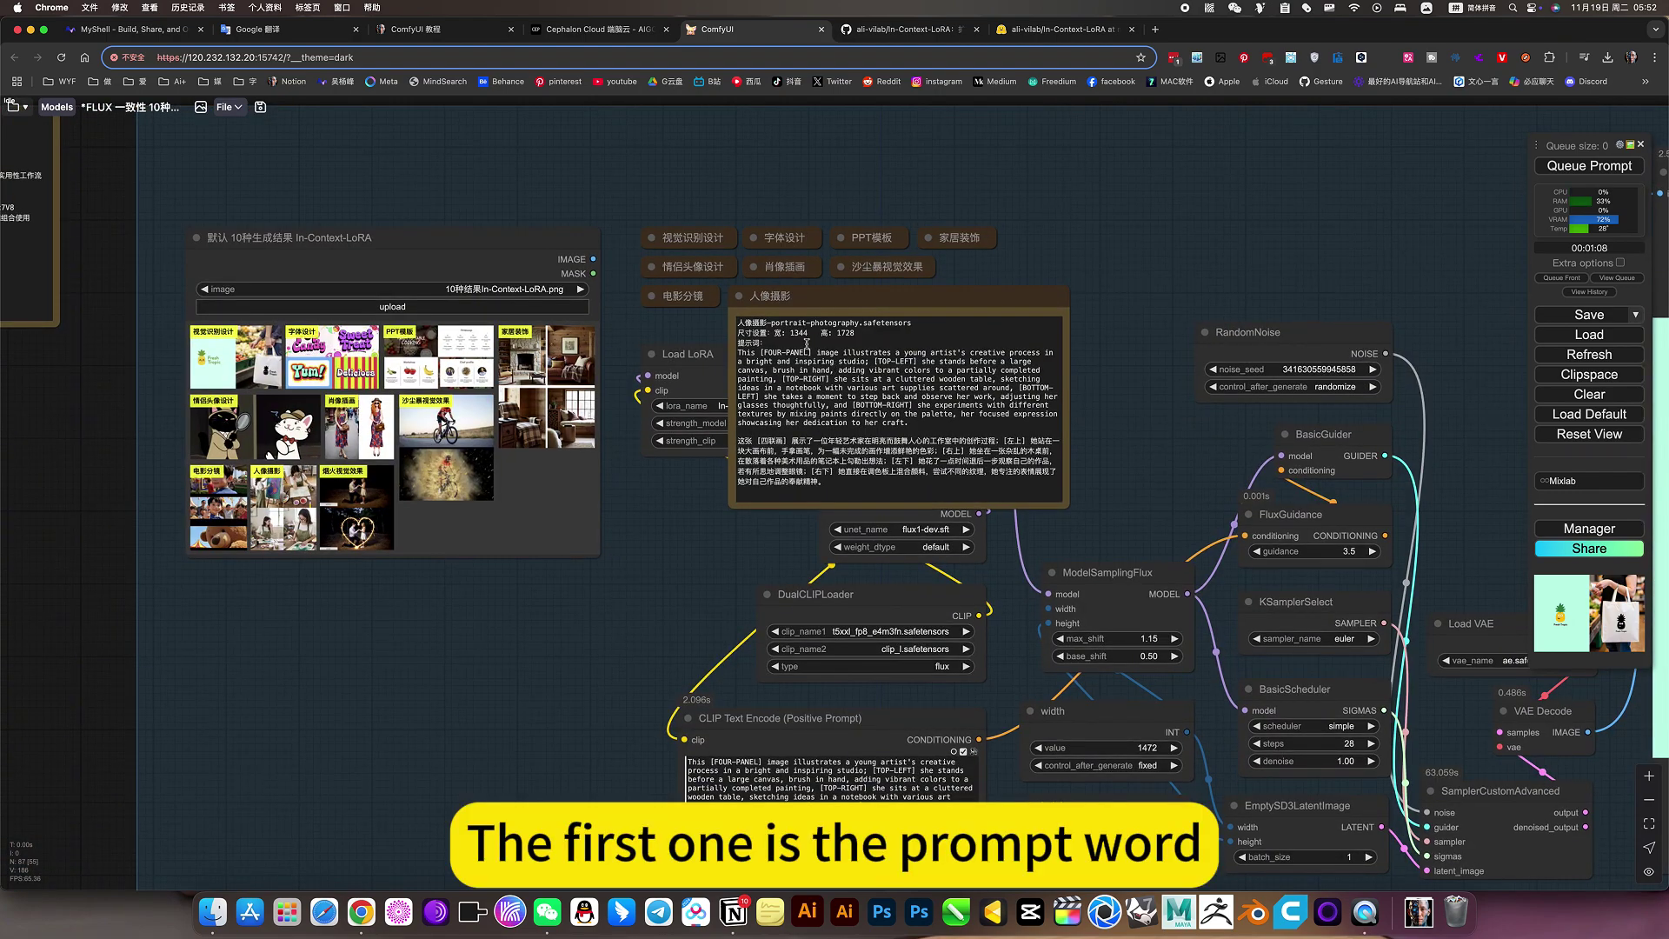
scroll(806, 343, "up", 8)
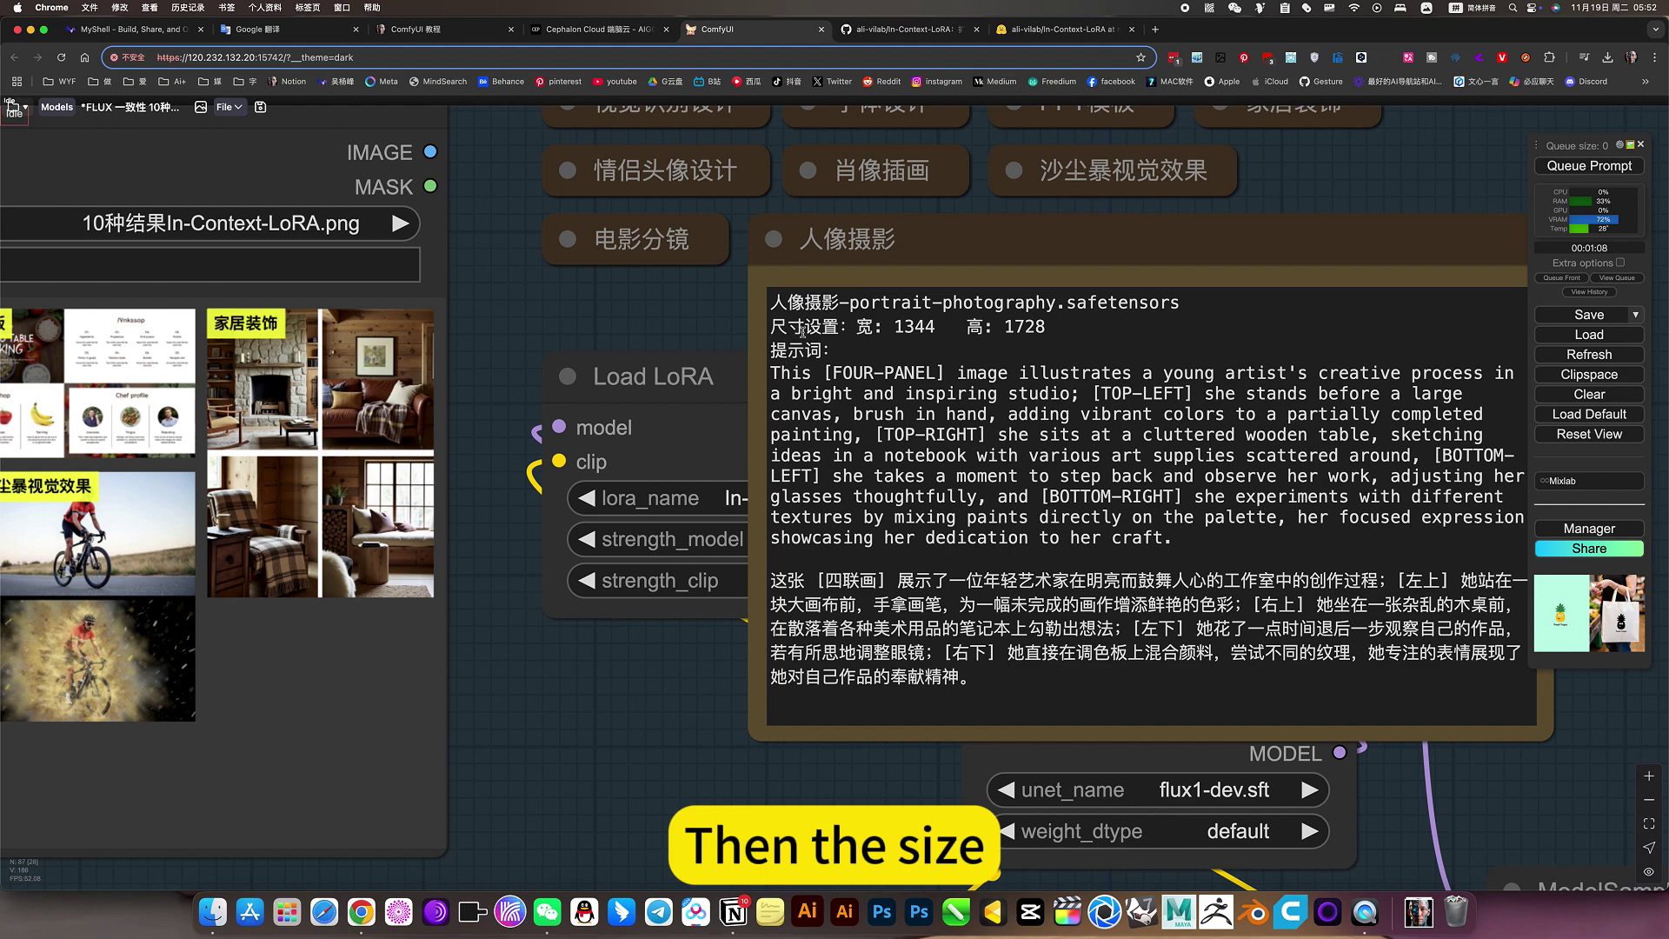
left_click_drag(1500, 778, 1449, 750)
scroll(1515, 795, "down", 5)
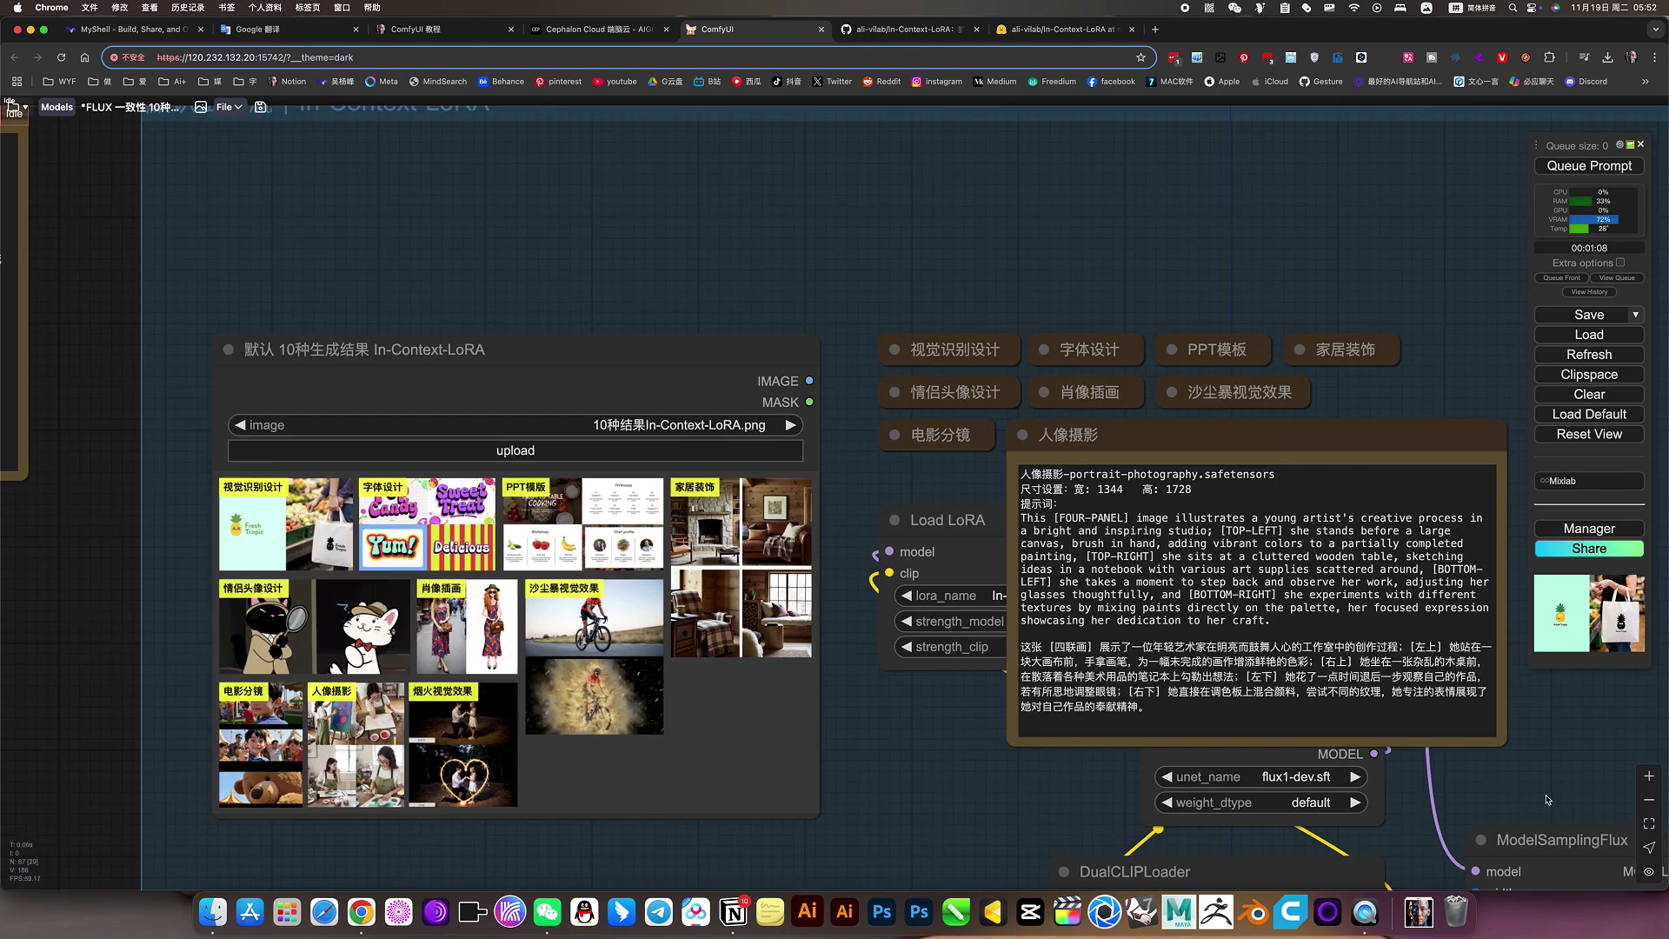
left_click_drag(1514, 795, 980, 383)
left_click(1086, 684)
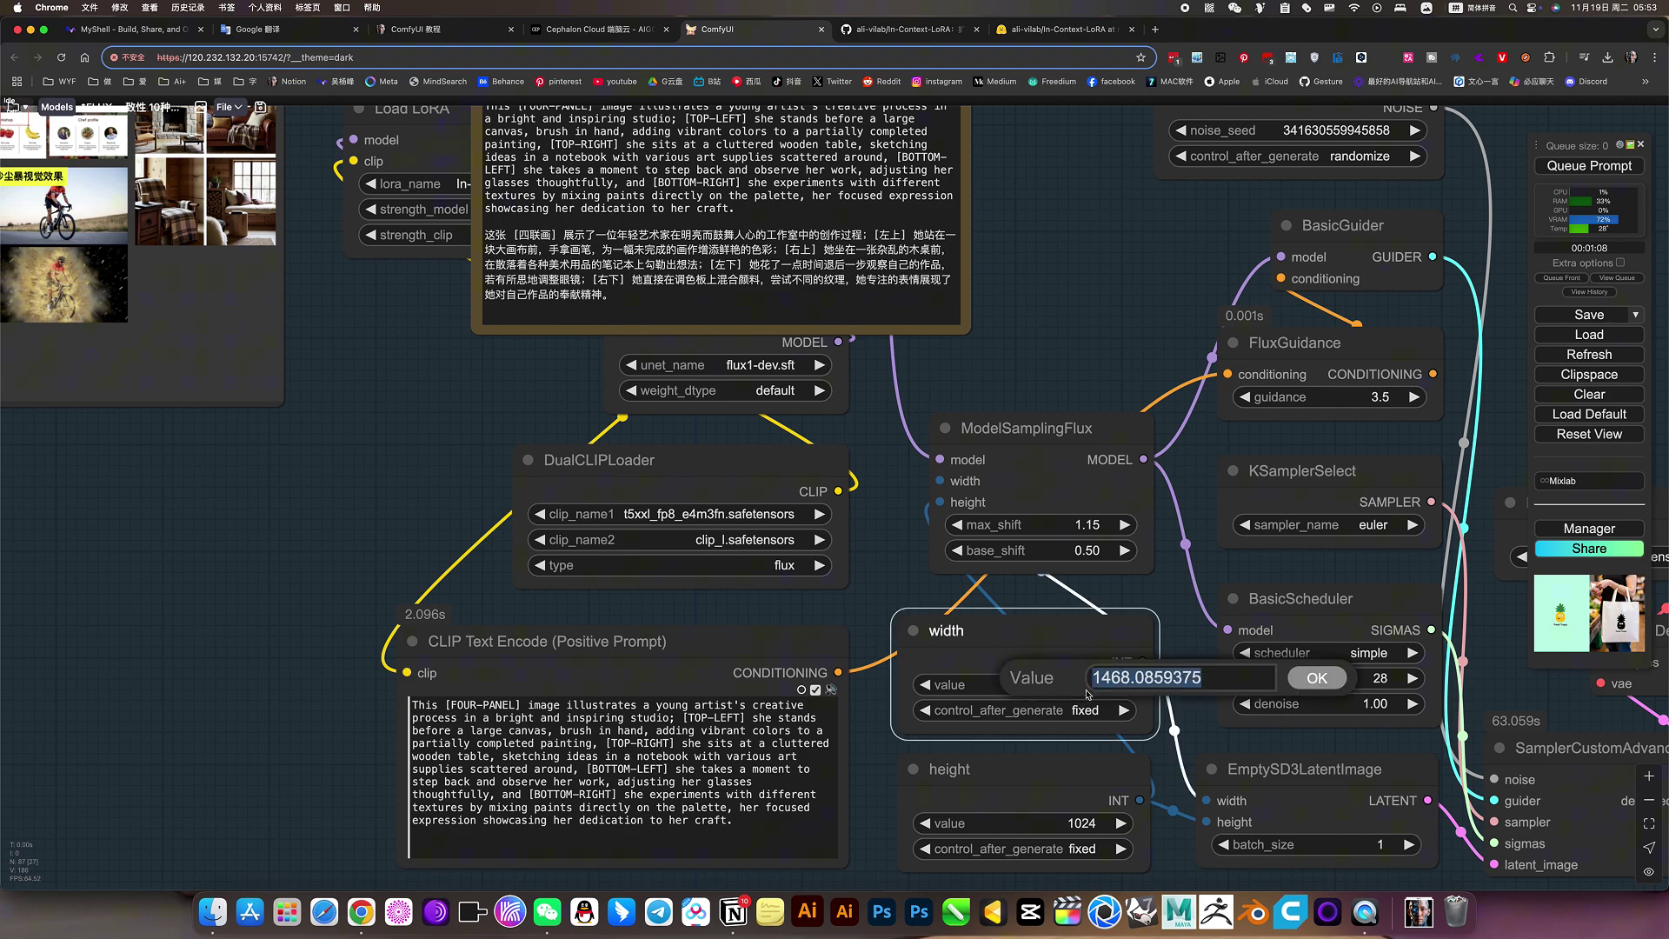
type("1344")
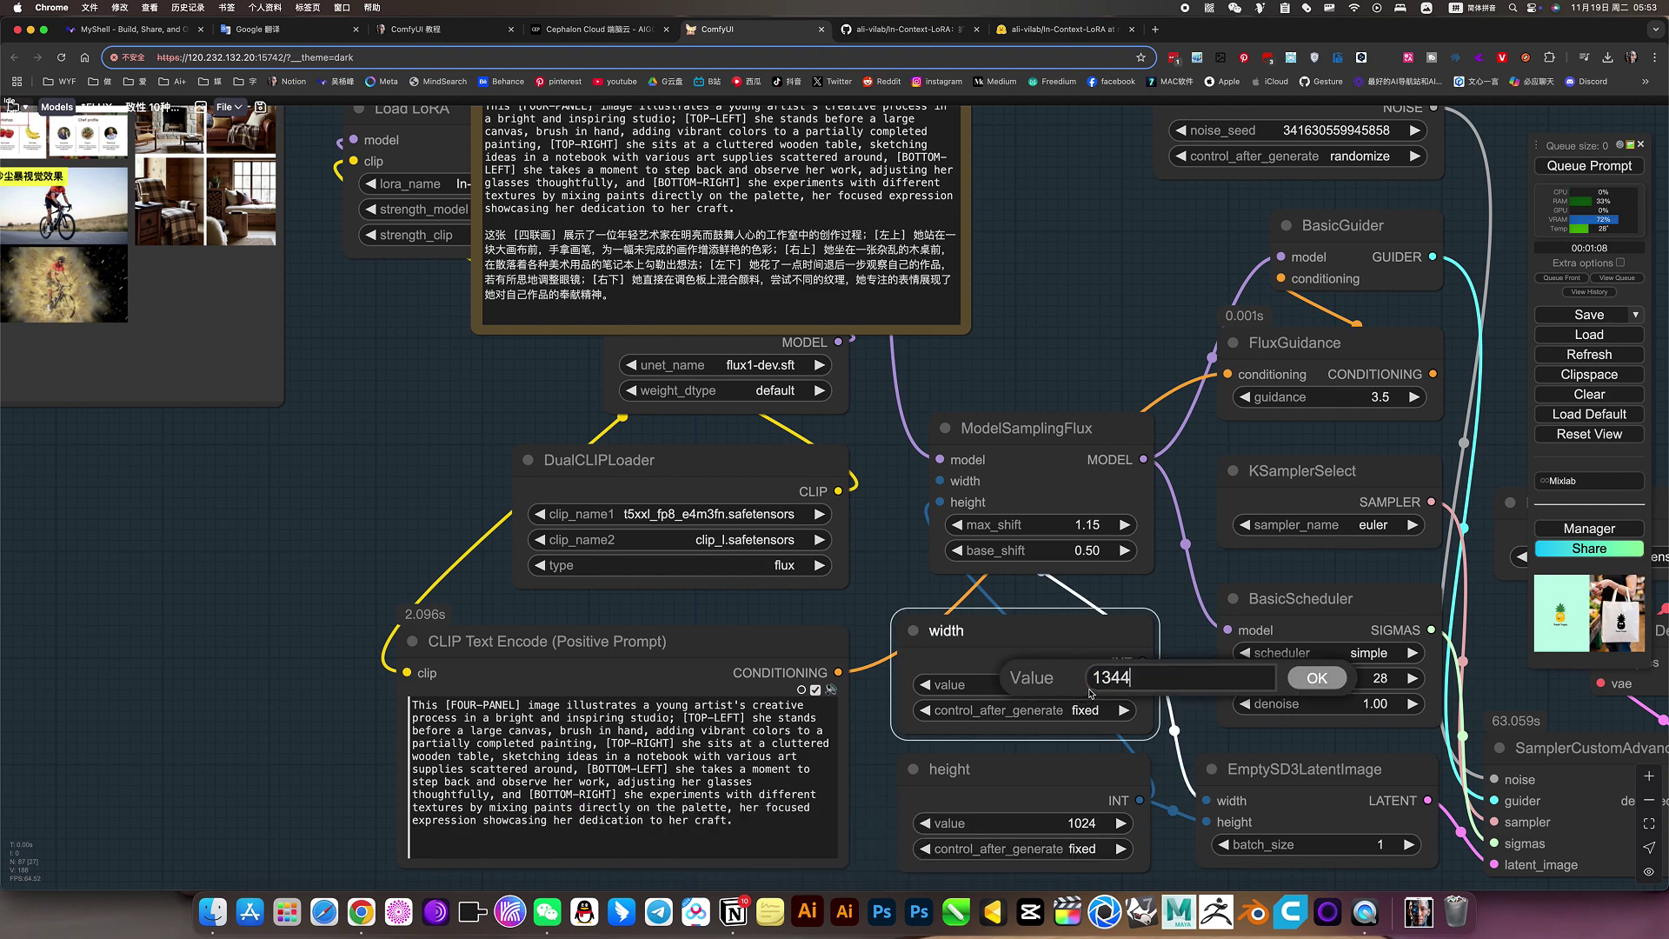
key("Return")
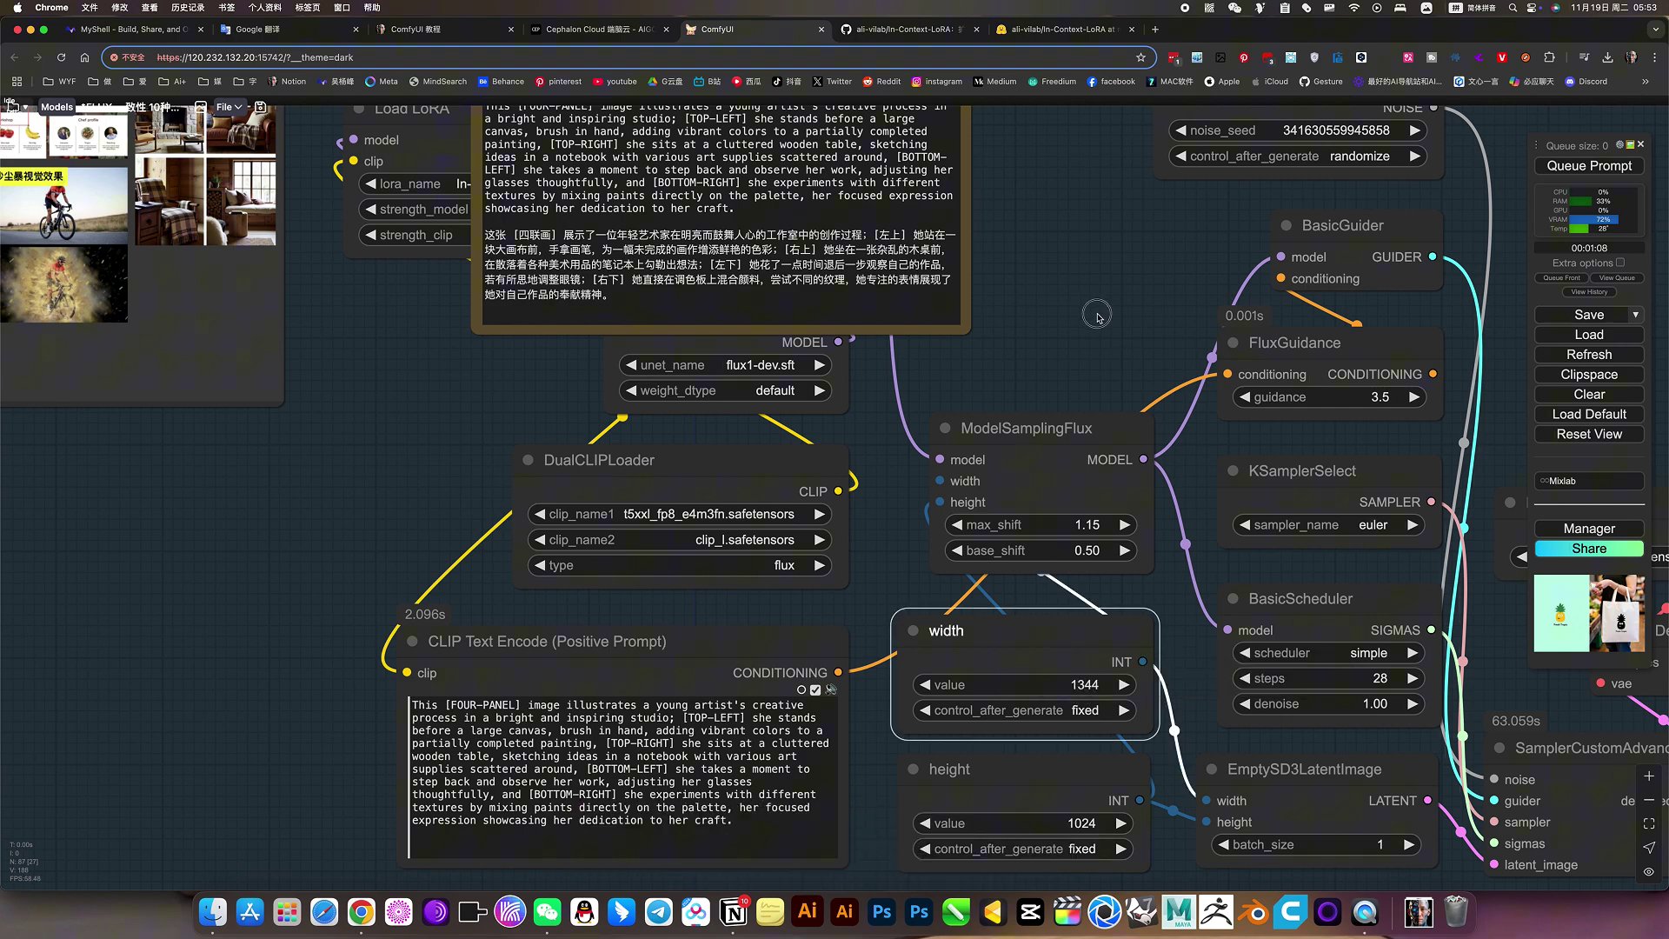
Step: Set the height node's value to 1728
left_click_drag(1089, 327, 1087, 276)
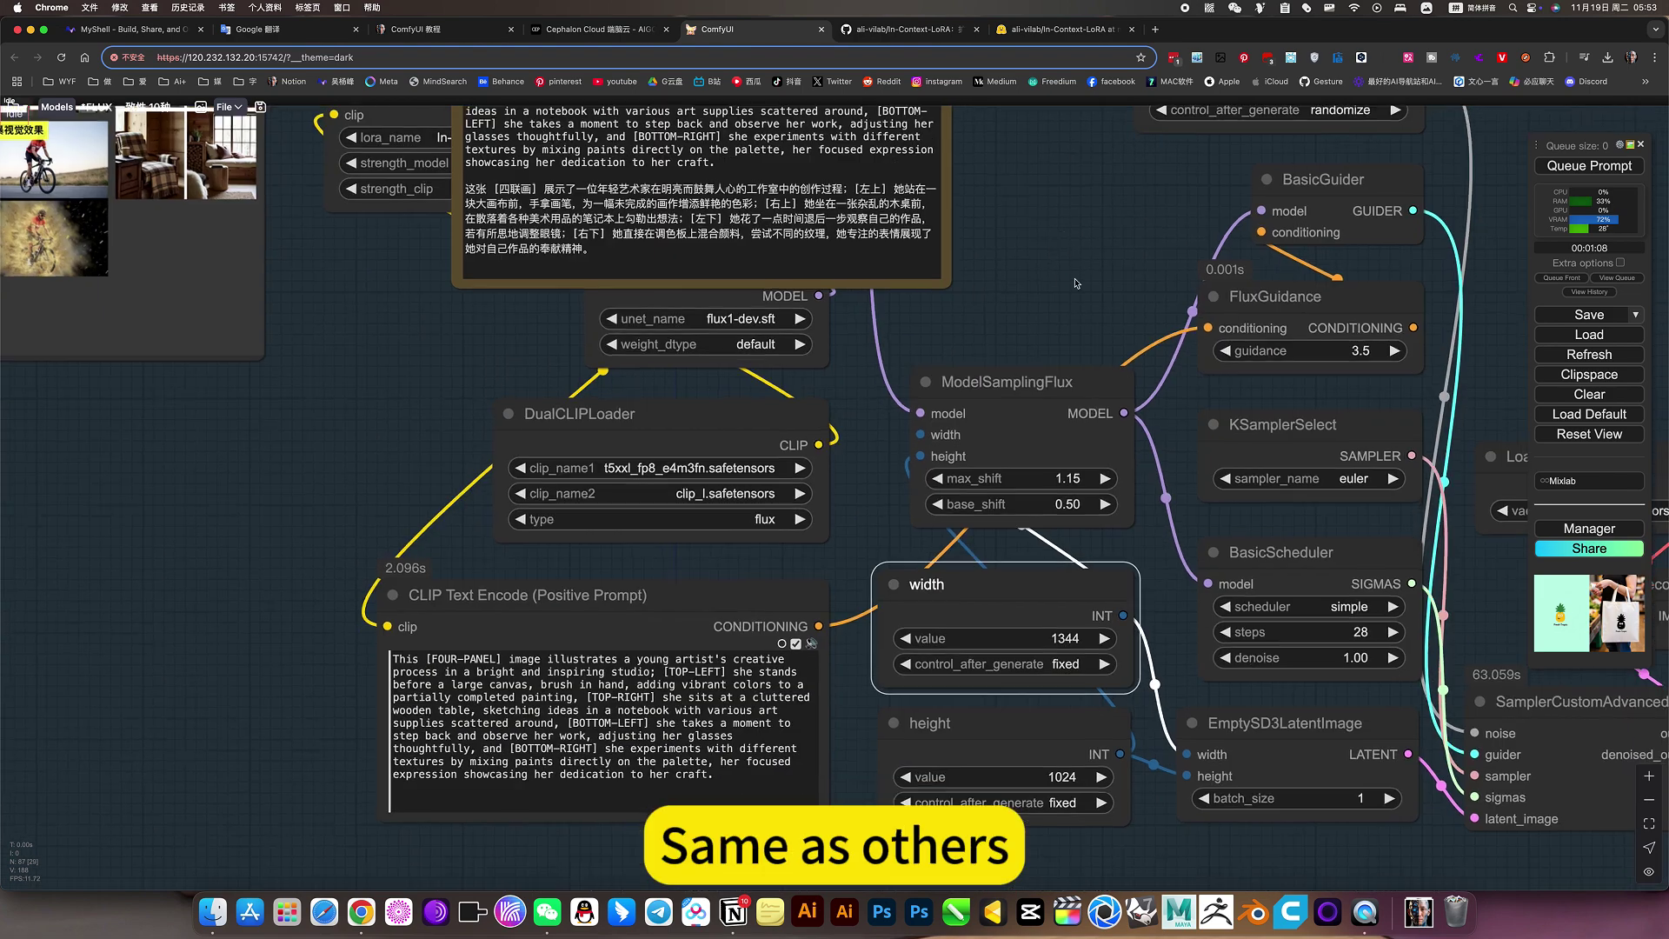
left_click(1082, 772)
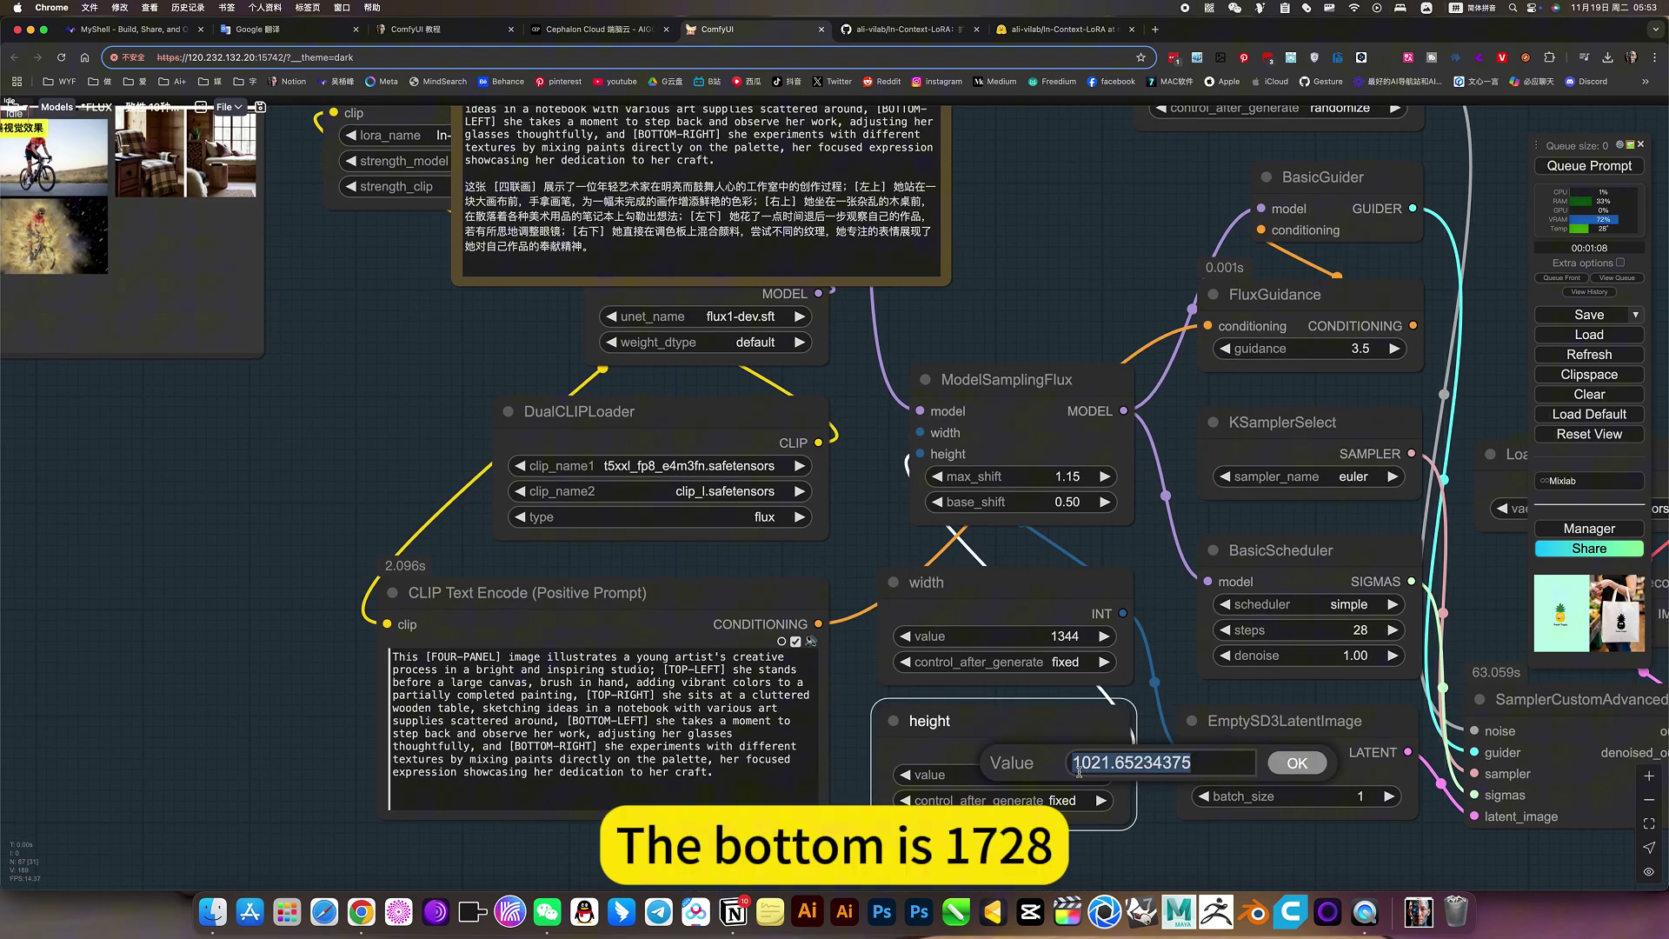
type("1728")
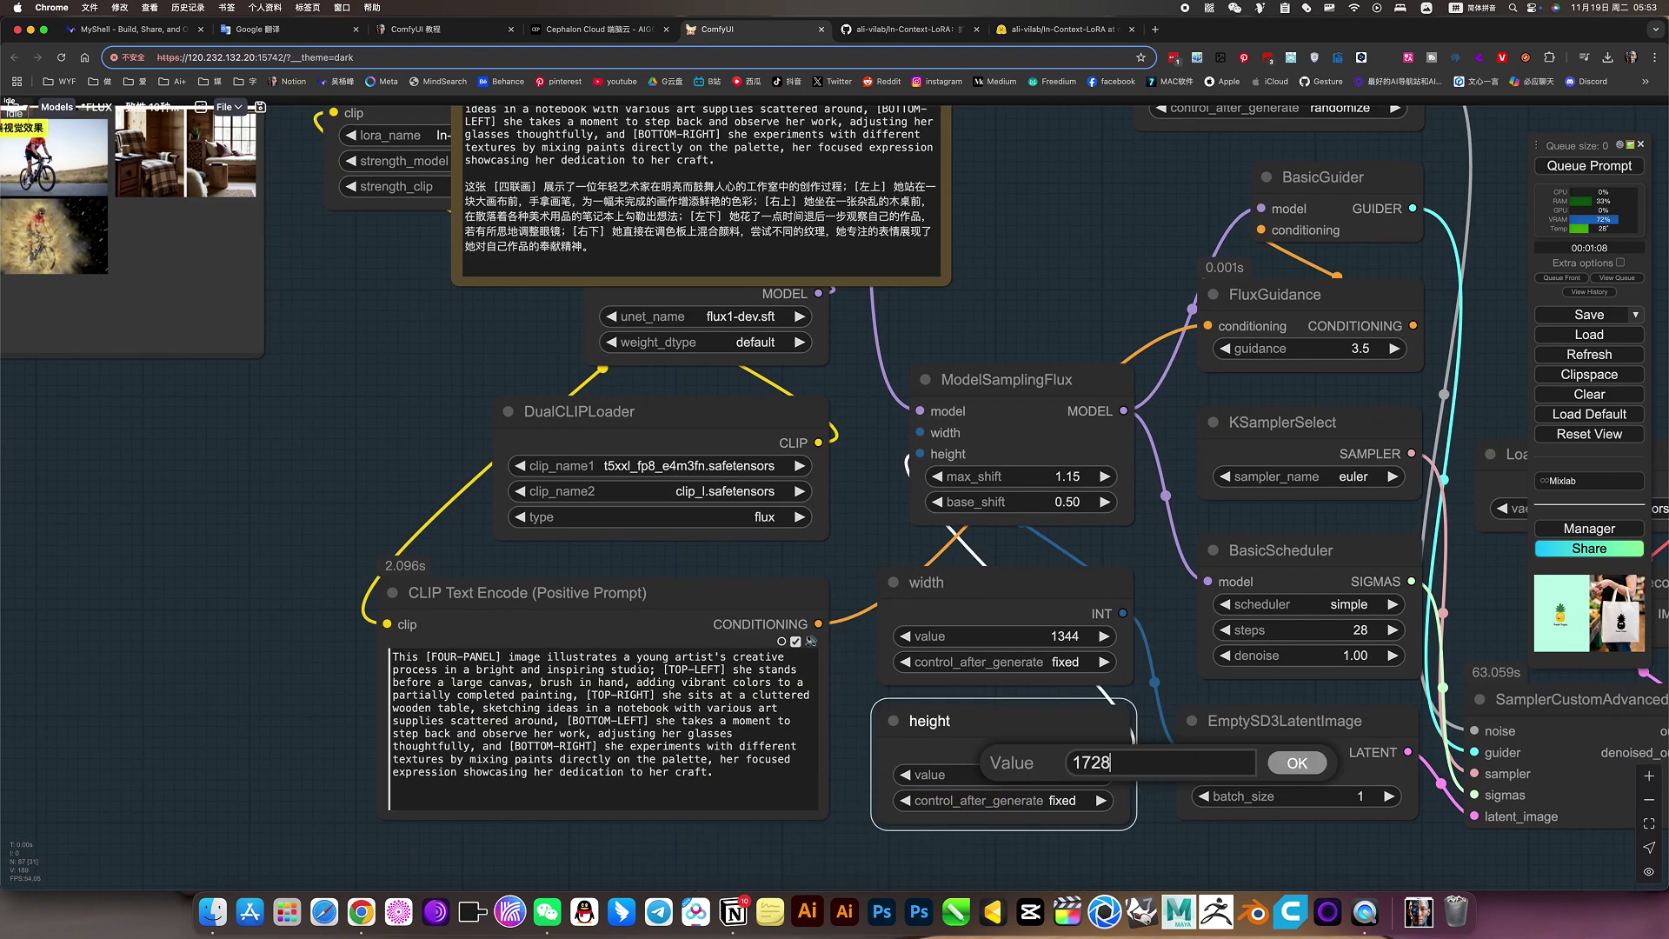
key("Return")
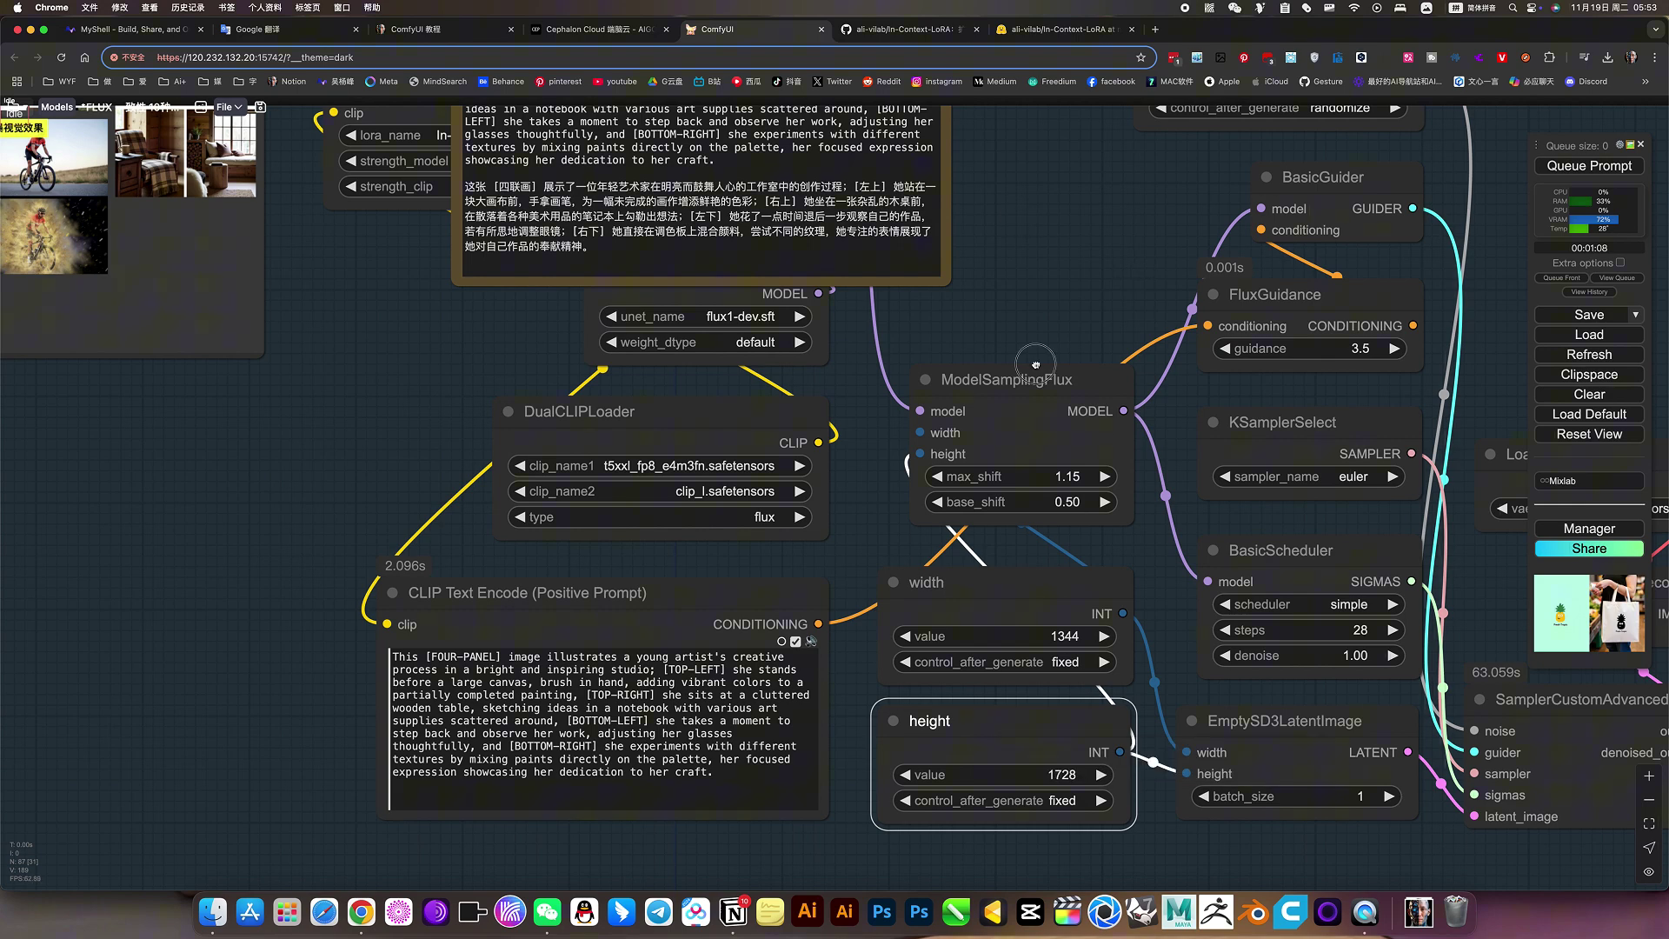
Step: Review the 人像摄影 note's file name, size settings and bracketed panel markers in the English and Chinese prompts
scroll(1060, 417, "up", 8)
scroll(526, 247, "up", 5)
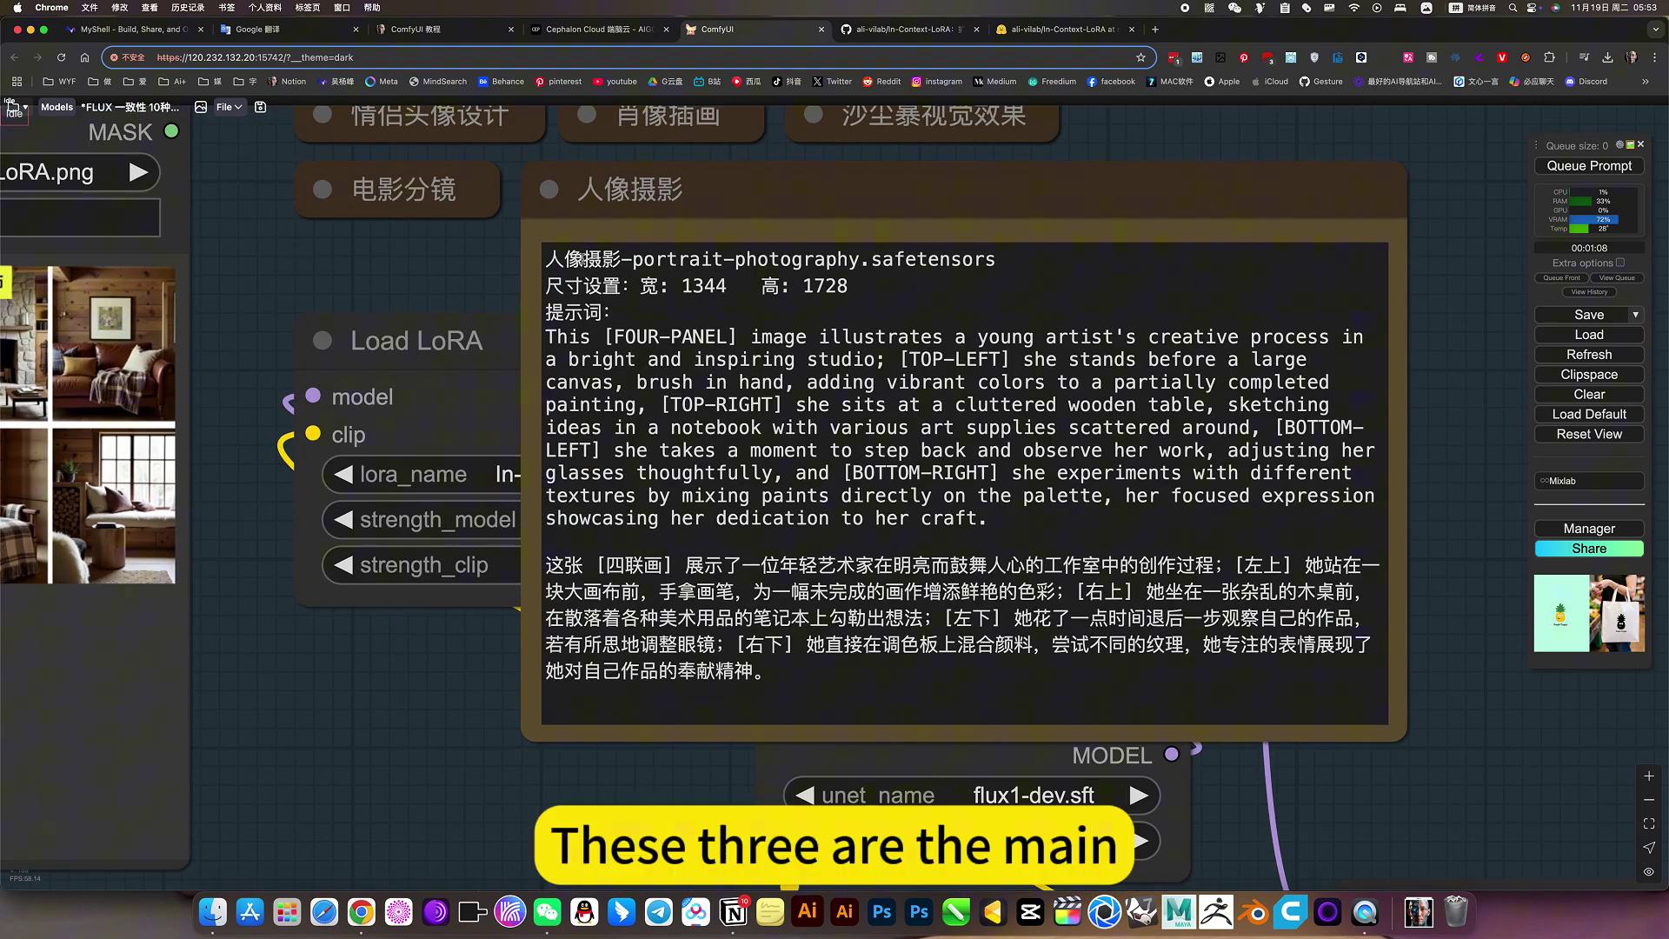
left_click_drag(583, 259, 813, 287)
left_click_drag(591, 338, 1034, 513)
left_click(919, 426)
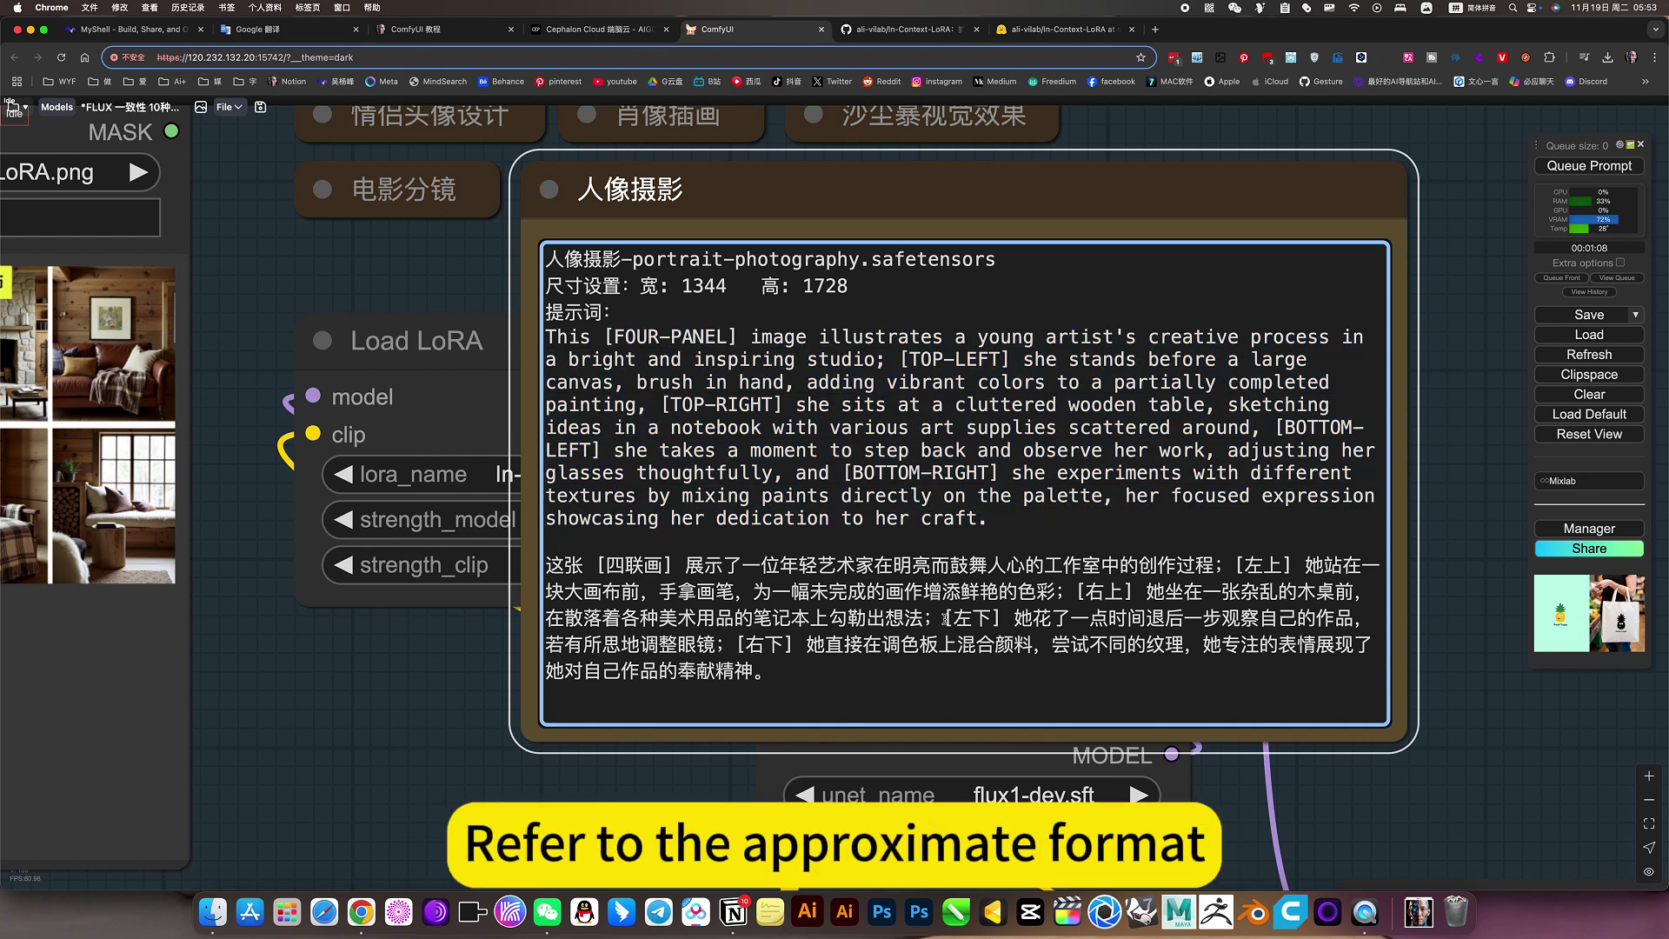
double_click(1093, 598)
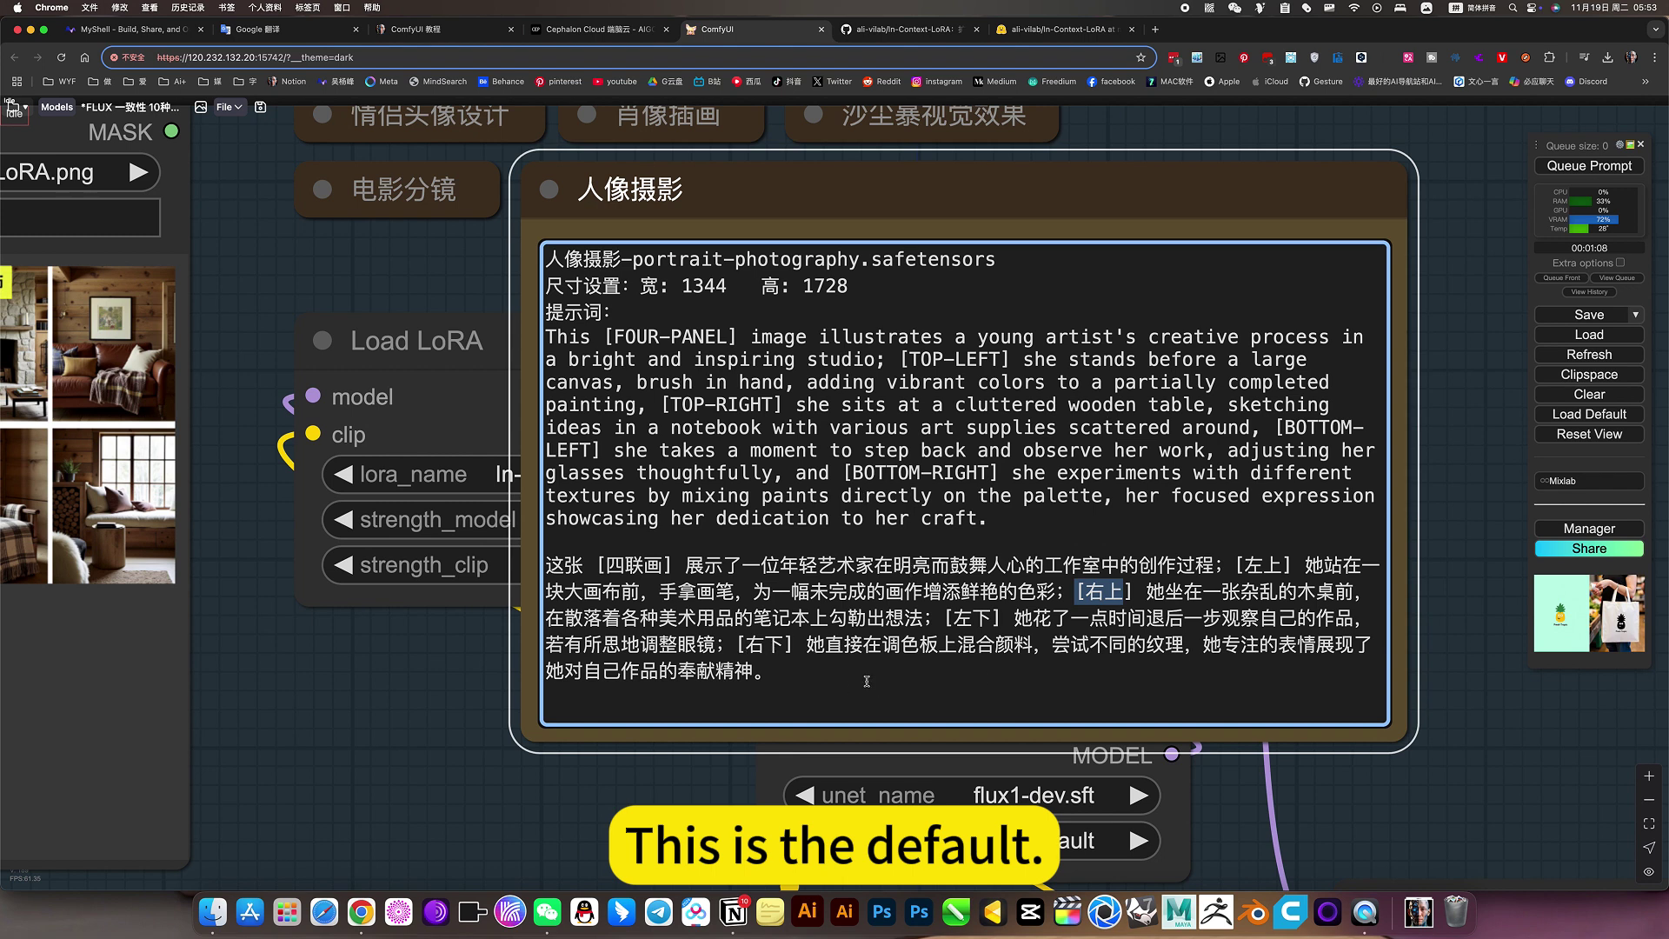
left_click_drag(832, 473, 1001, 473)
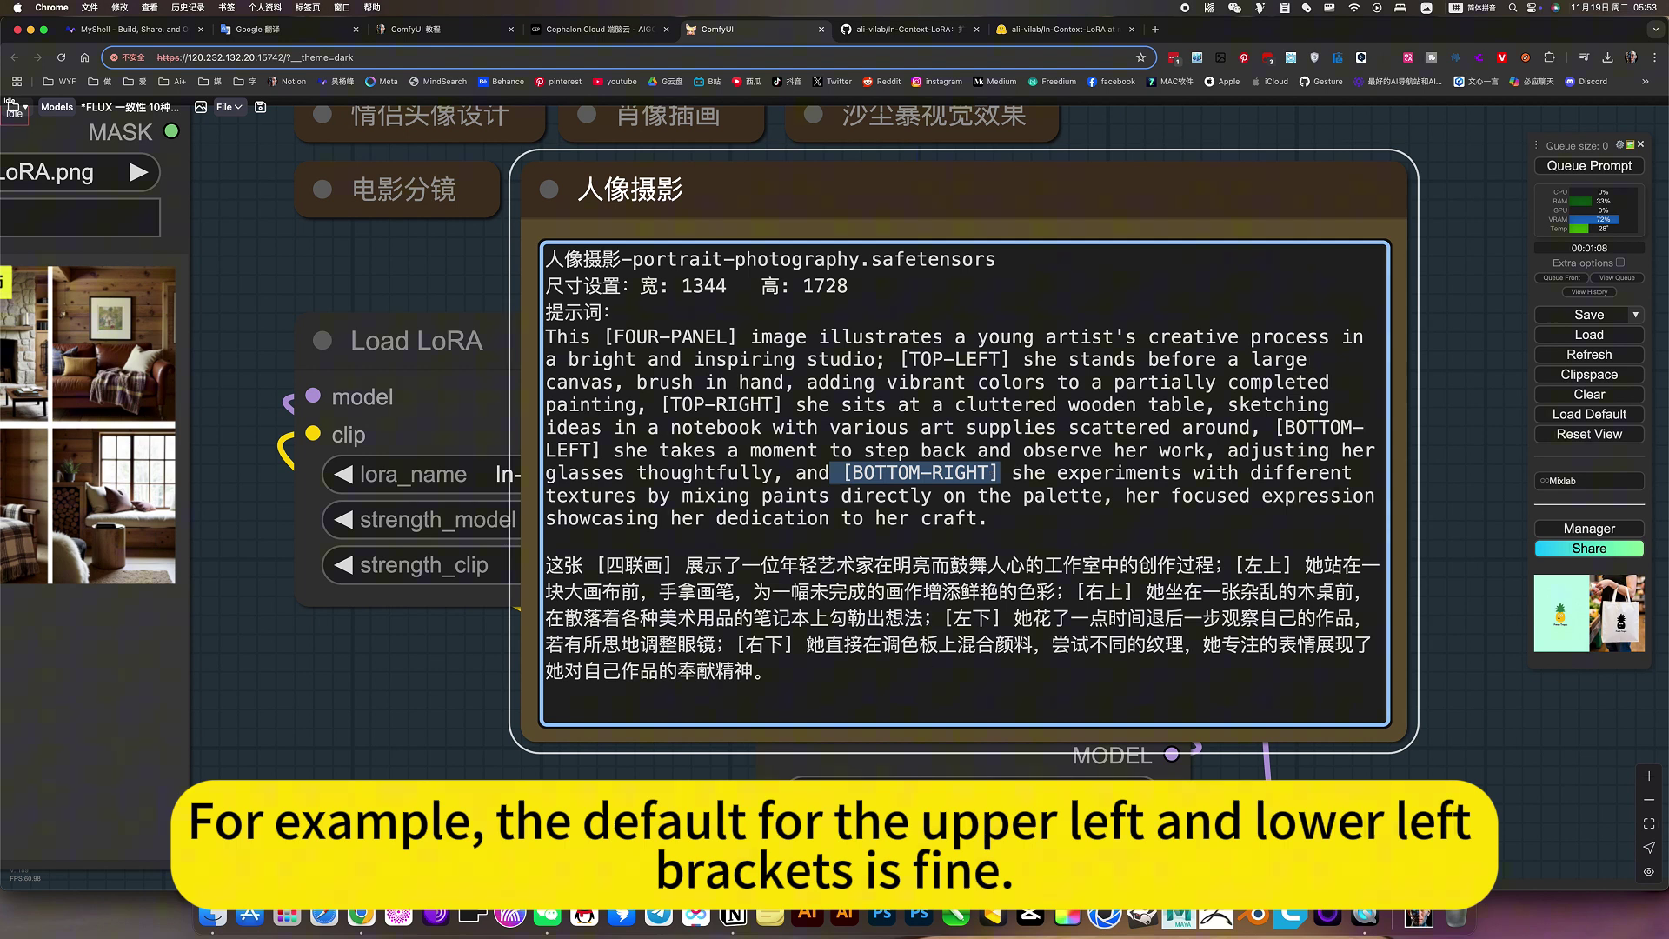
left_click_drag(806, 644, 772, 675)
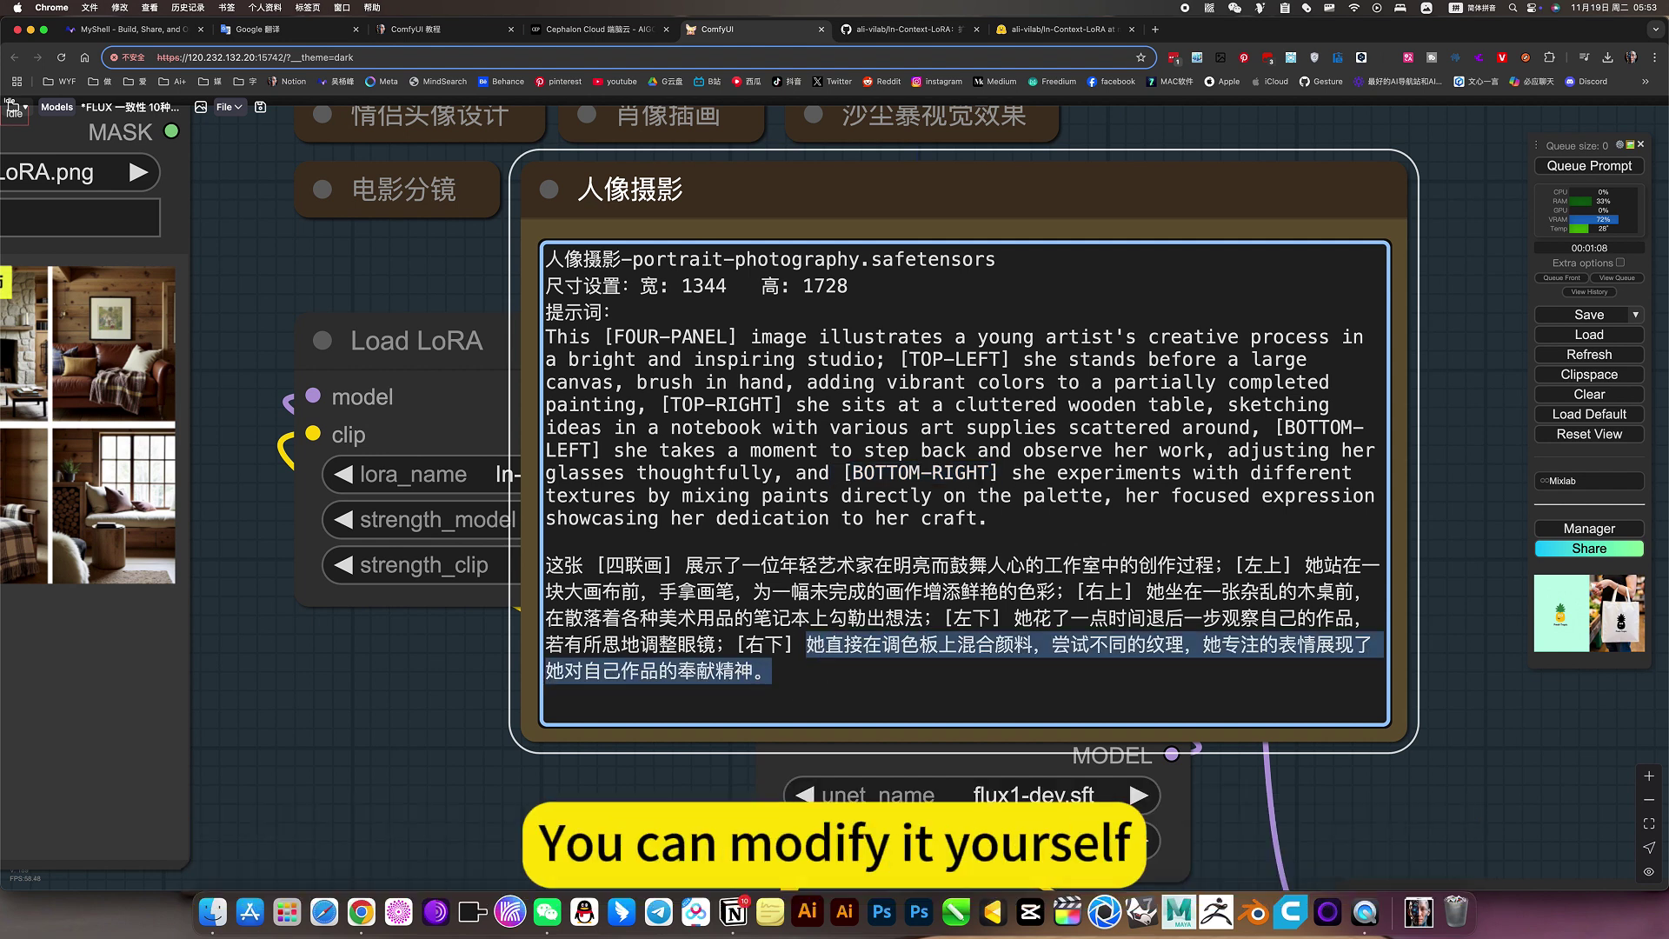
Step: Collapse the 人像摄影 note and look over the LoRA, prompt and size settings across the default workflow
left_click(549, 189)
scroll(799, 253, "down", 5)
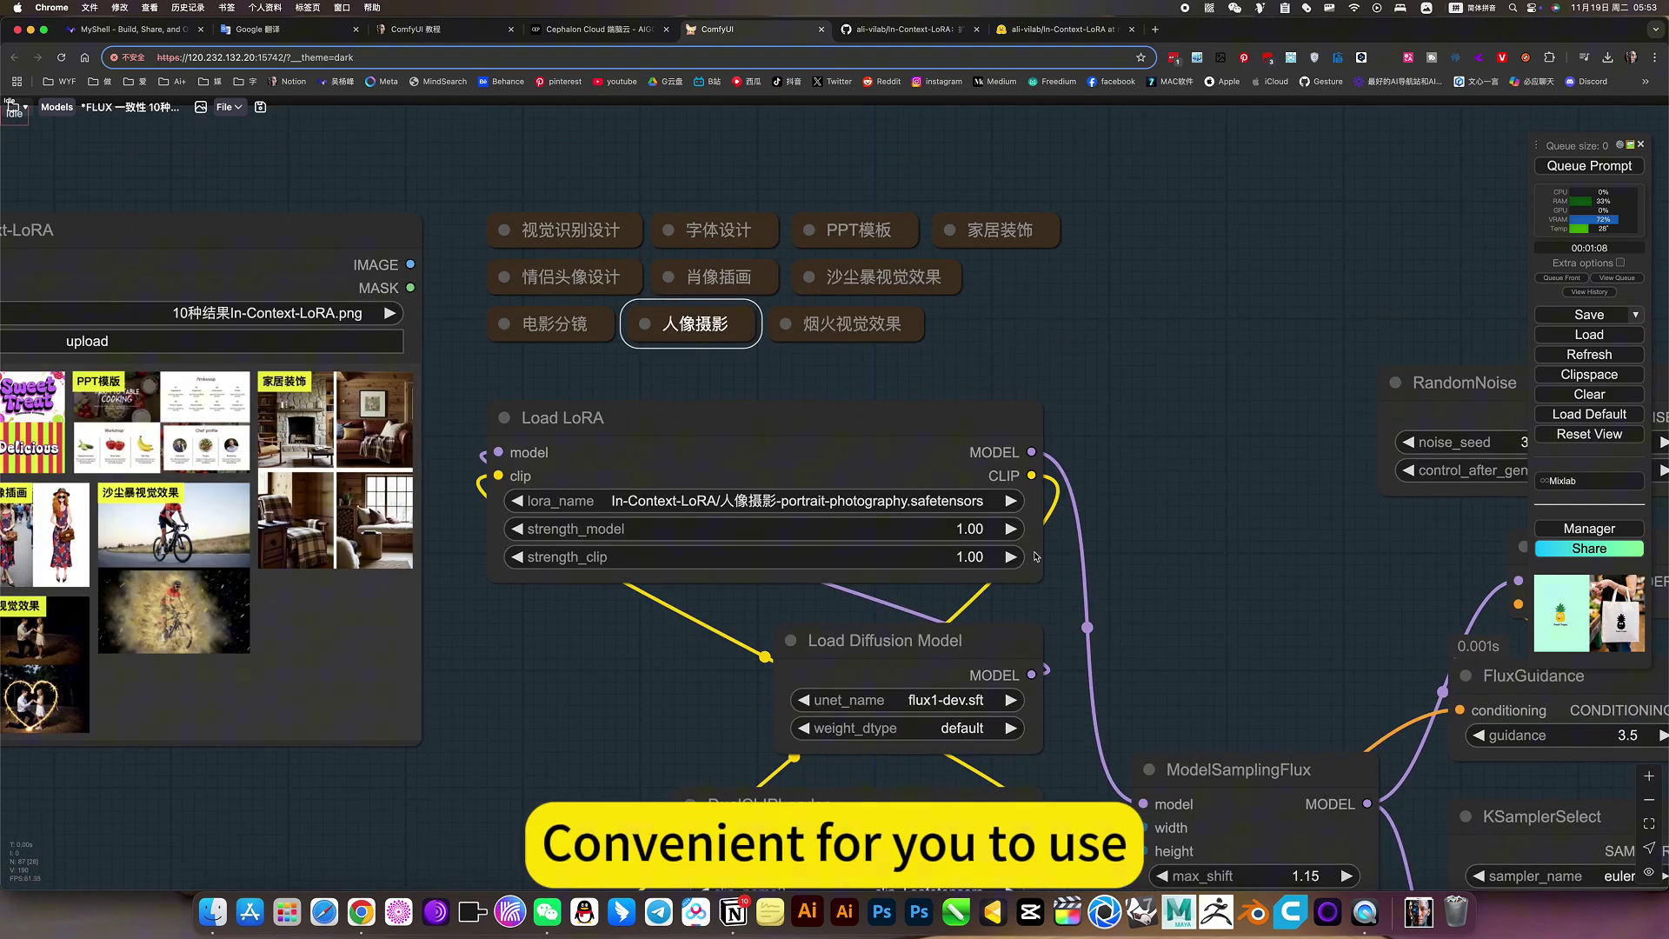
left_click_drag(1182, 661, 1017, 128)
scroll(1000, 500, "down", 6)
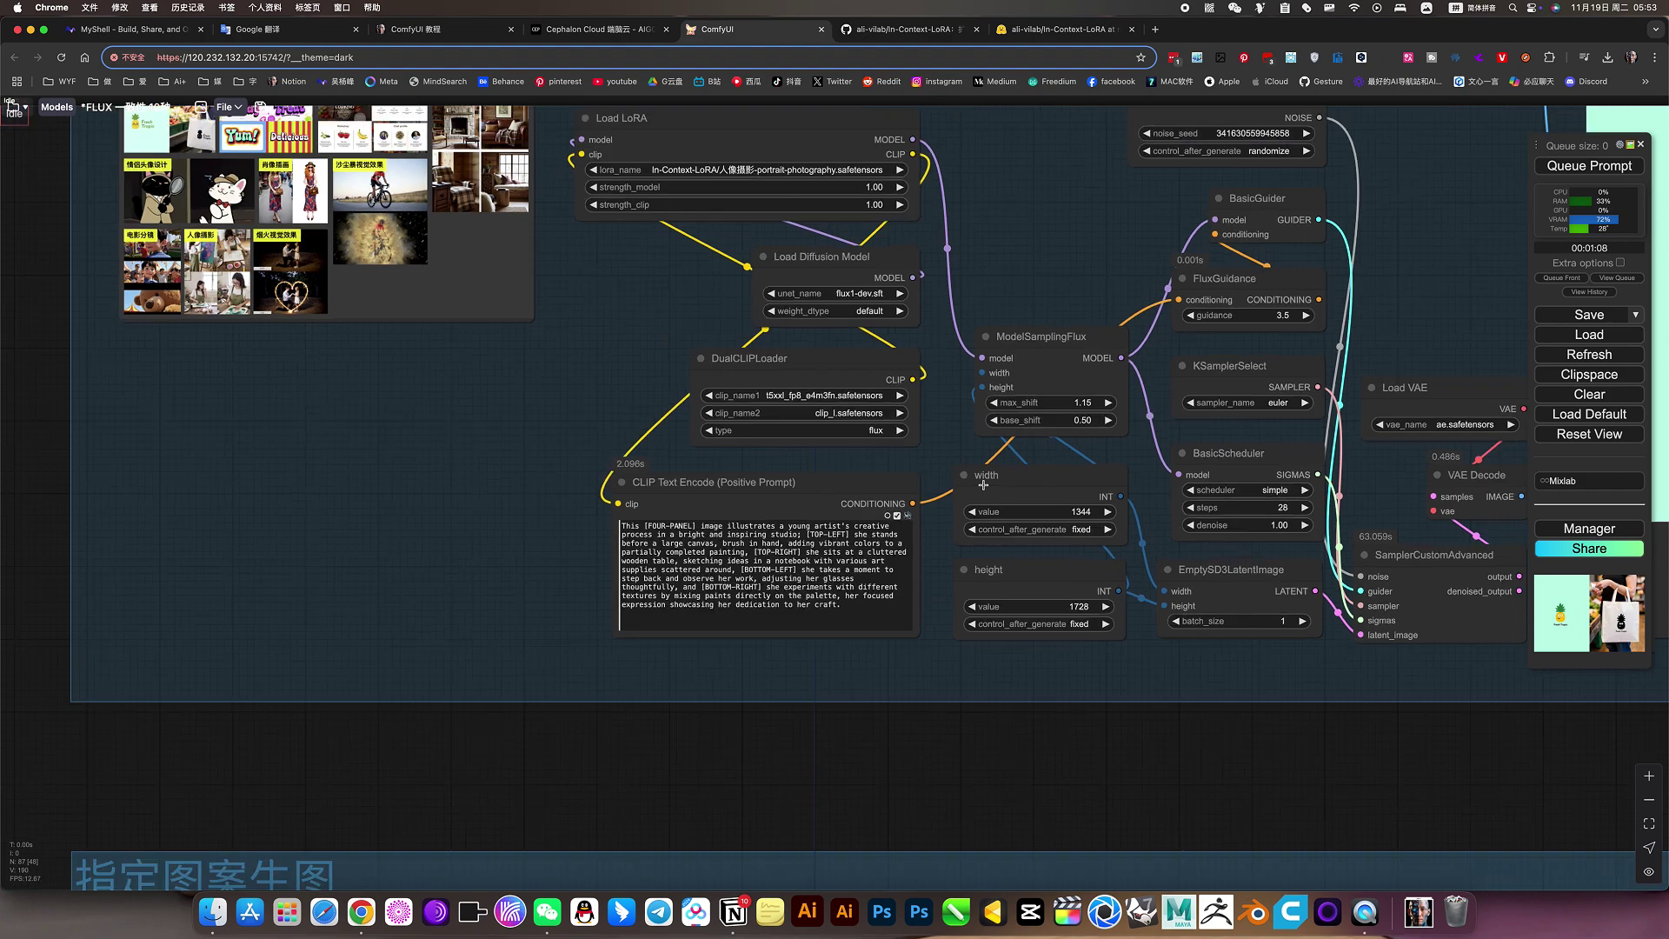
scroll(1203, 717, "down", 5)
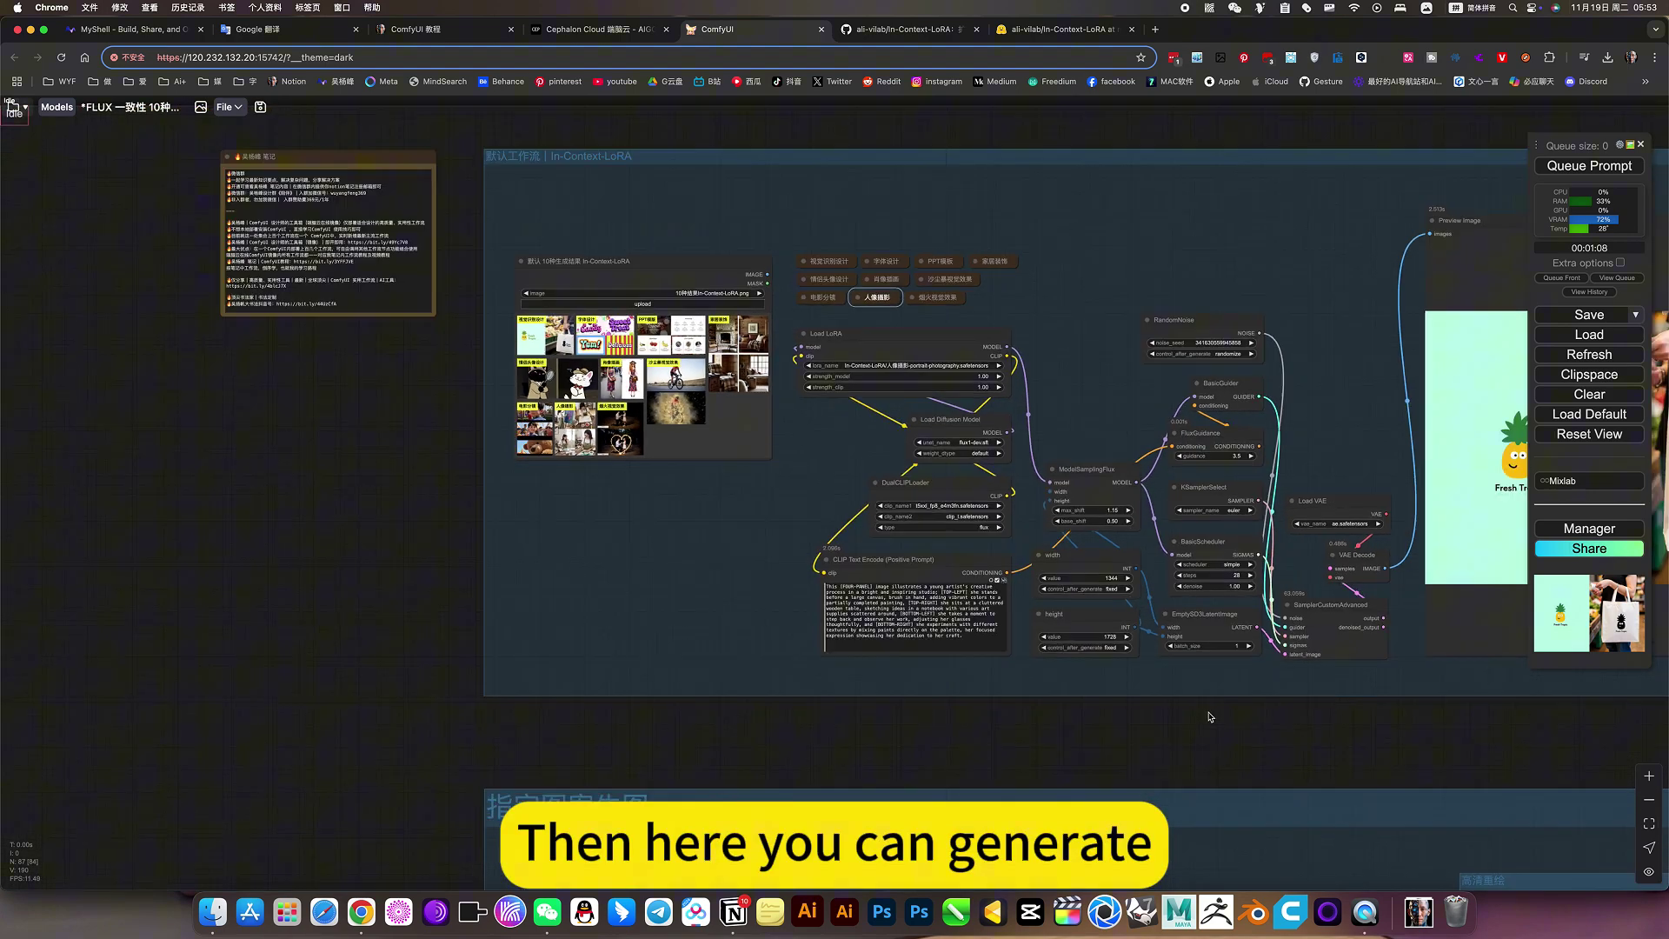
Step: Bypass all nodes in the 指定图案生图 group below the default workflow
left_click_drag(1296, 710, 988, 348)
right_click(960, 447)
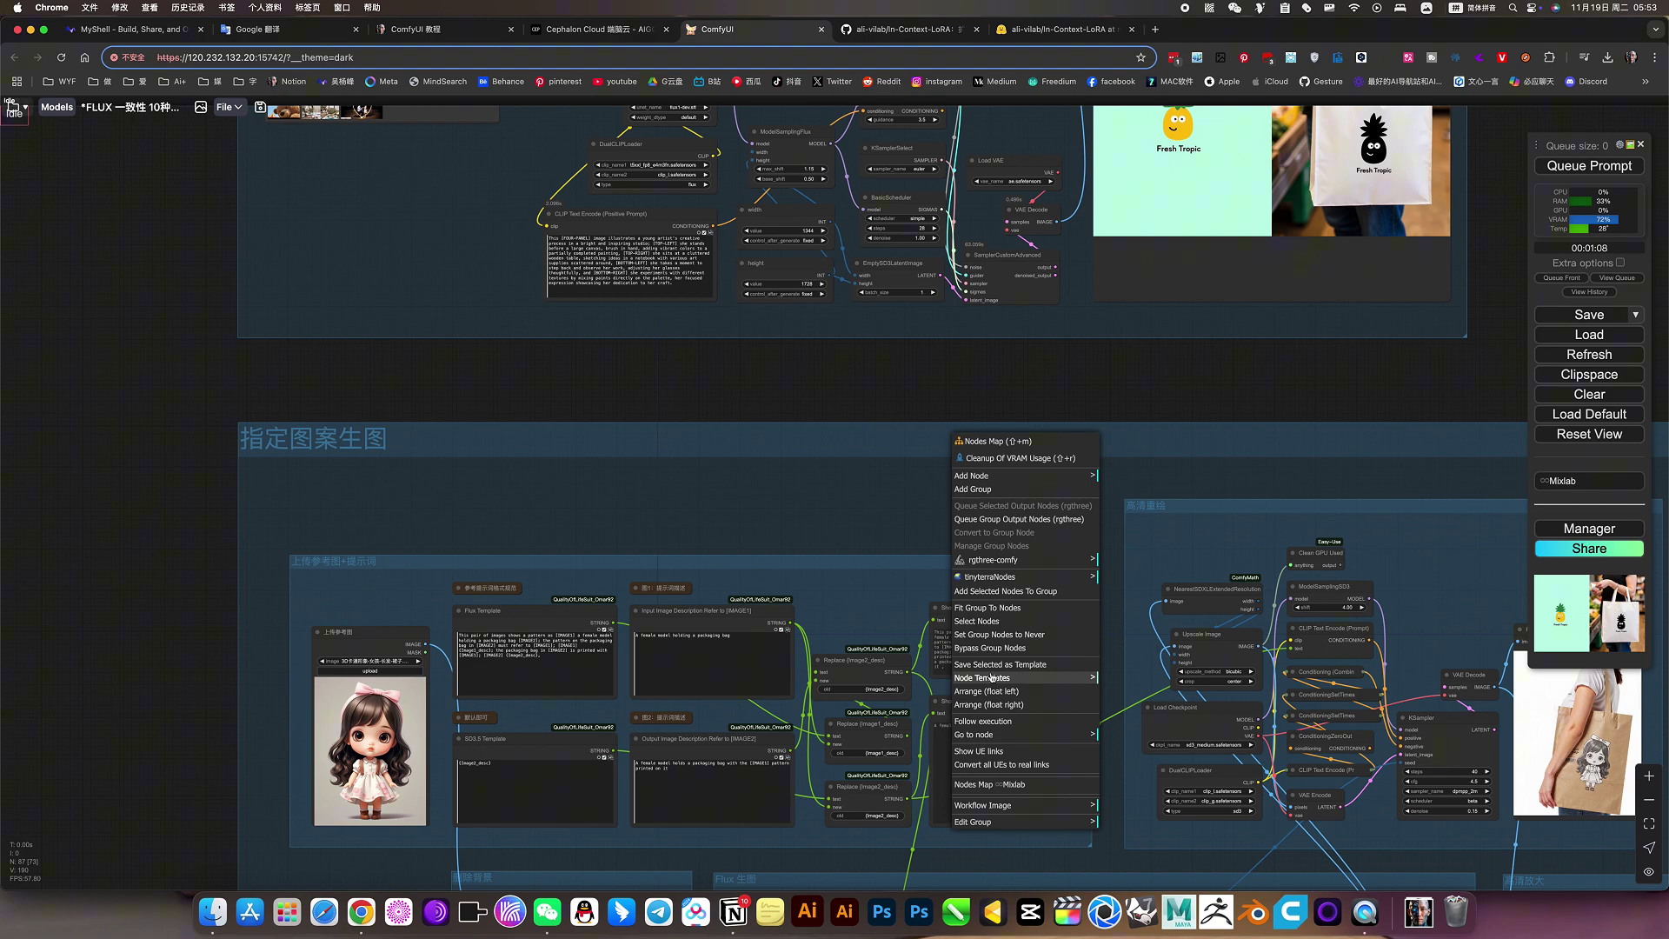
left_click(993, 647)
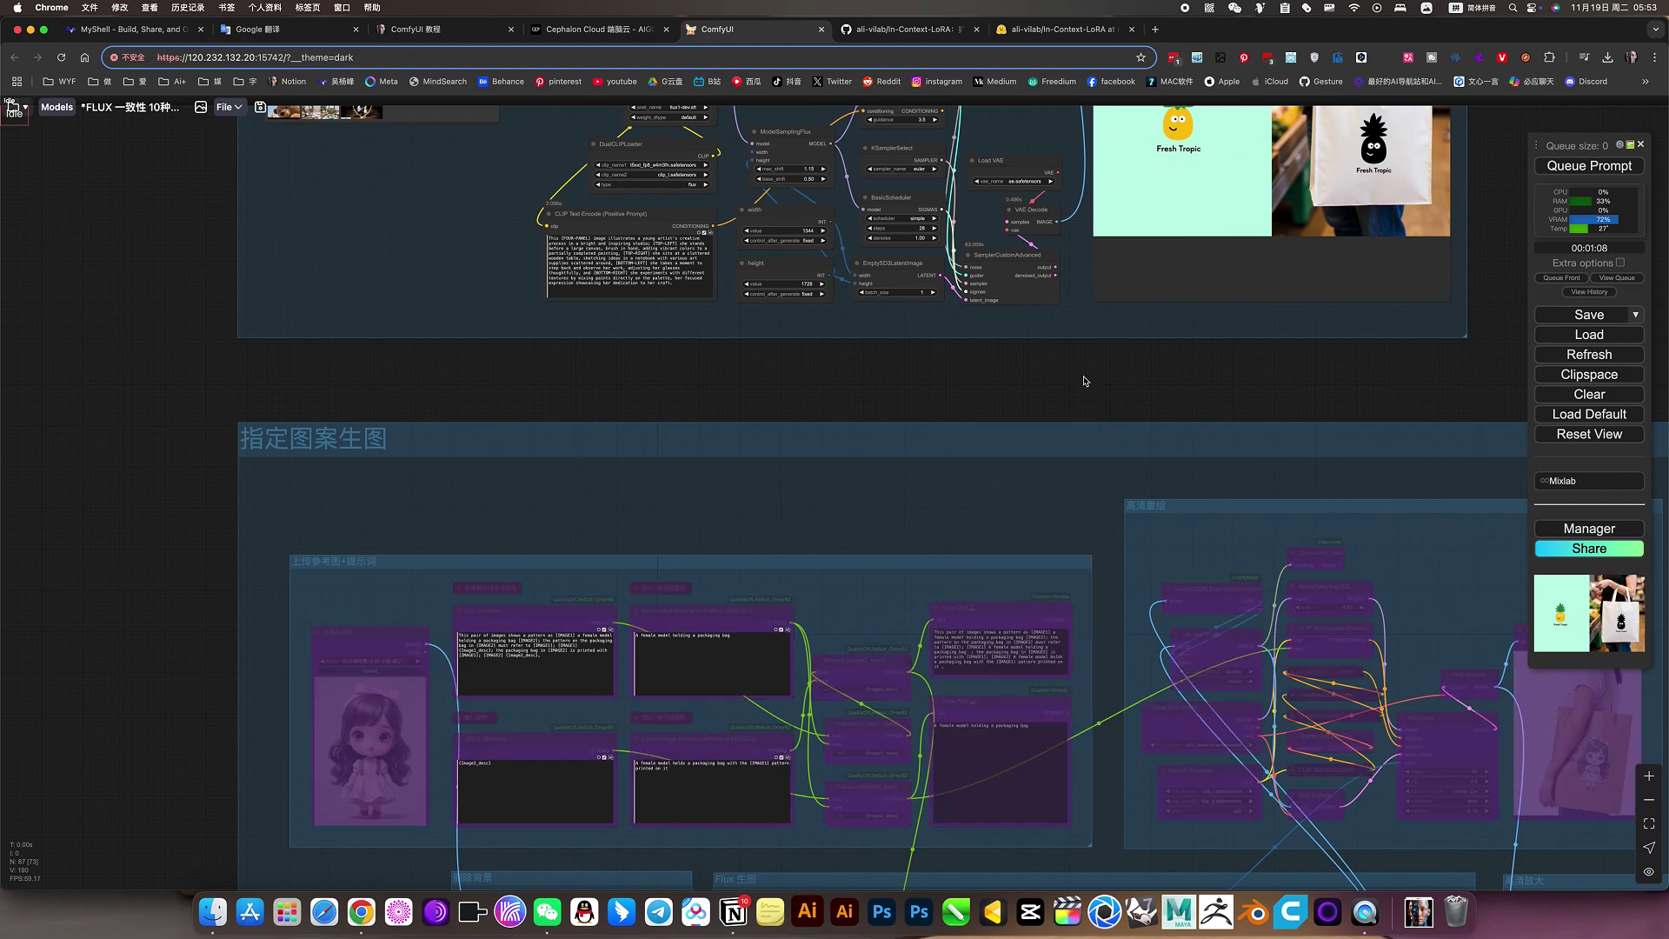
Step: Queue the default In-Context-LoRA workflow to generate the four-panel portrait image
left_click_drag(1085, 381, 913, 615)
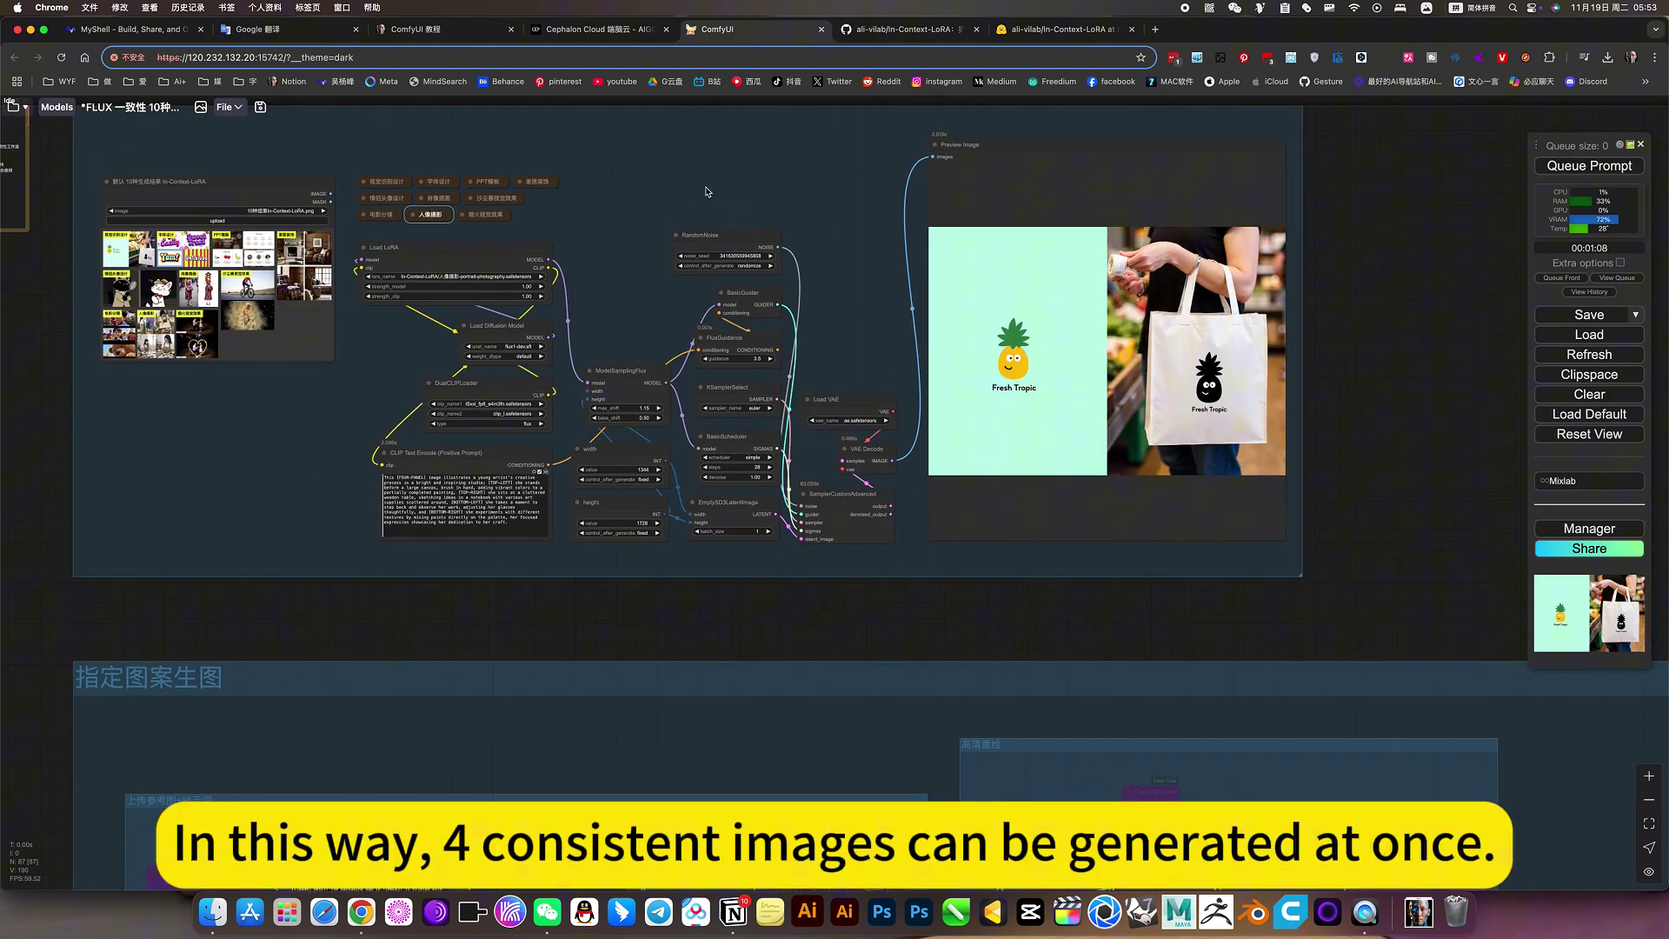
key("ctrl+Return")
left_click_drag(778, 186, 845, 285)
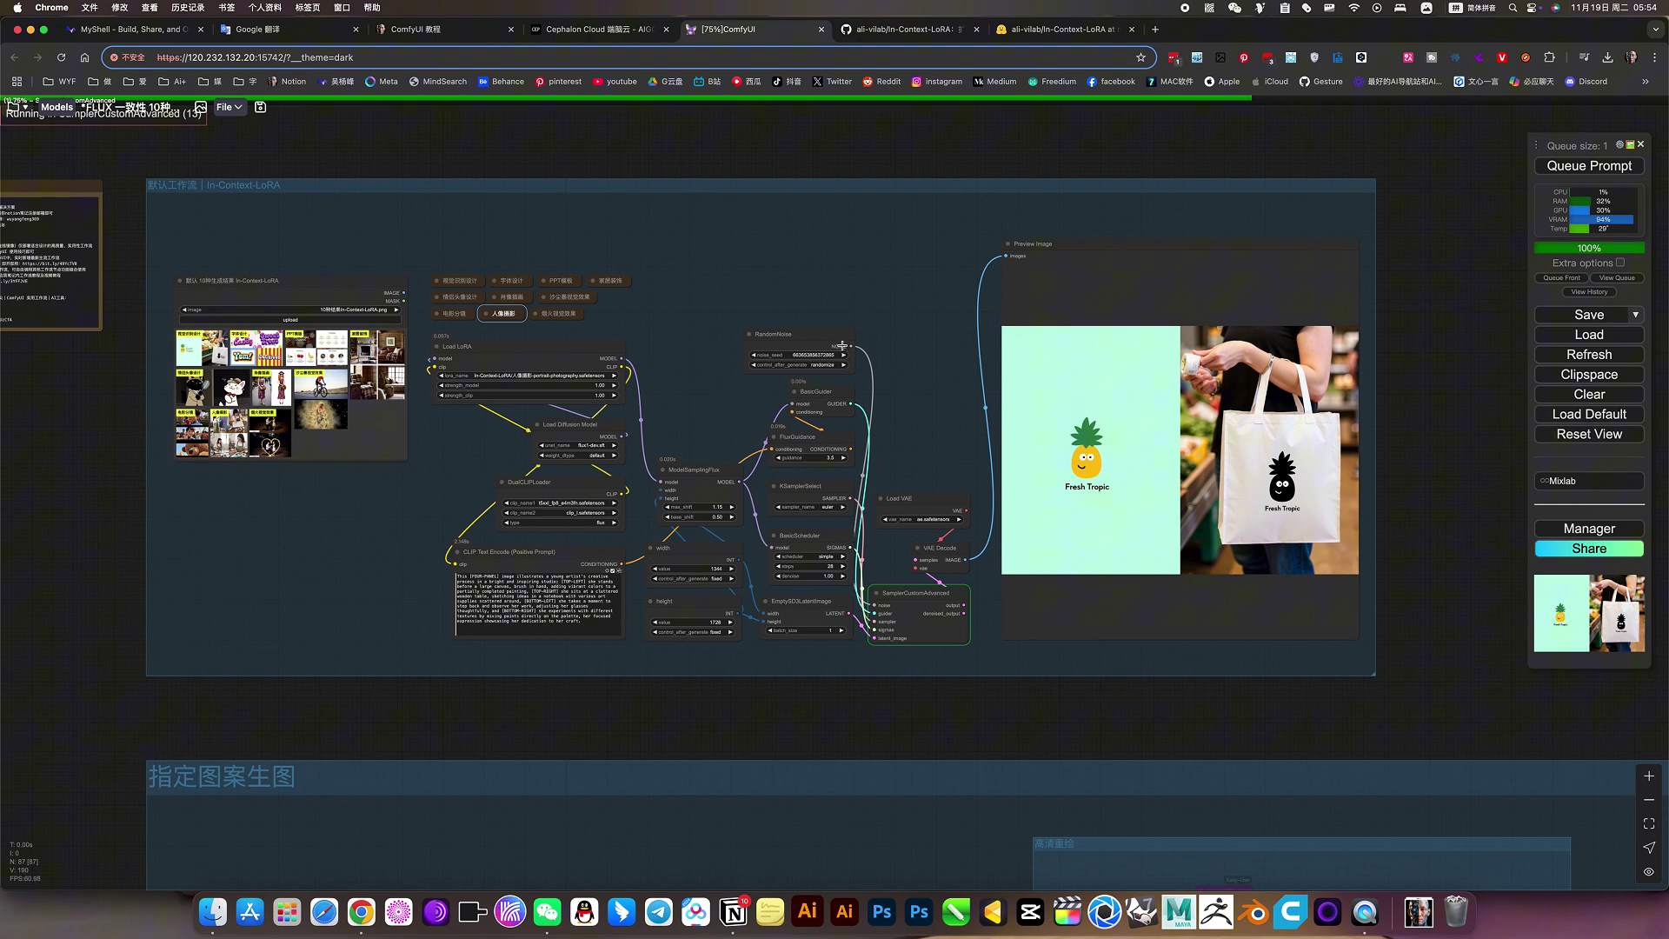
left_click_drag(900, 322, 908, 343)
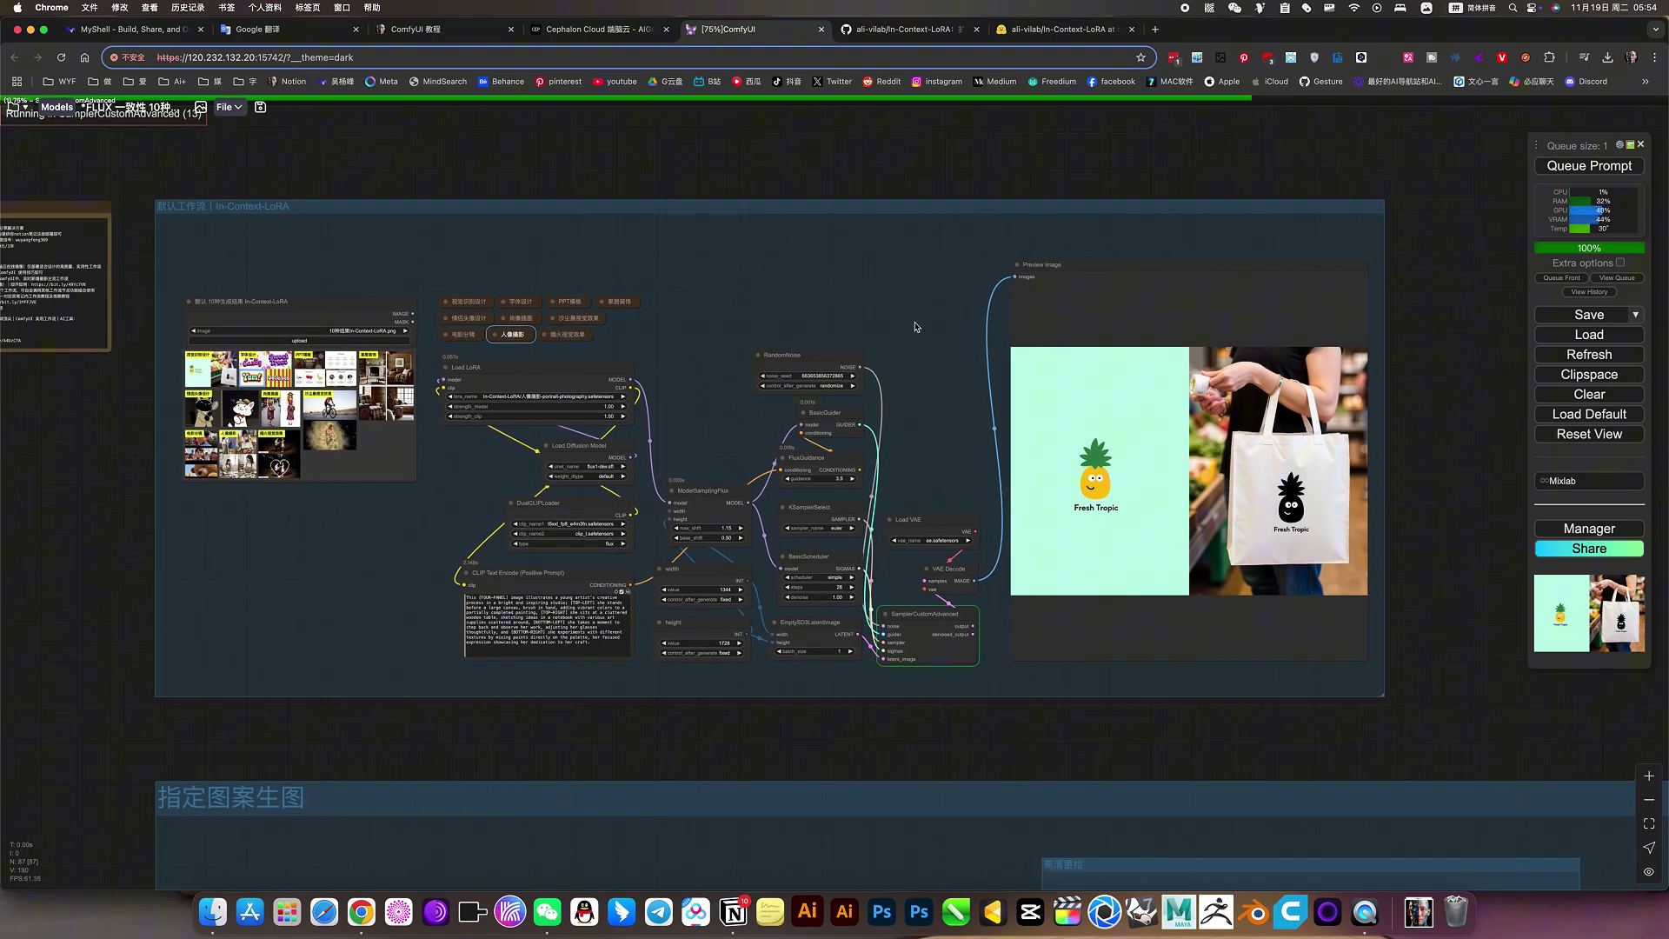
Step: Switch to Cephalon Cloud, check the AIGC 应用 catalogue and the running ComfyUI image in 我的应用, and return to the ComfyUI workflow
left_click(610, 35)
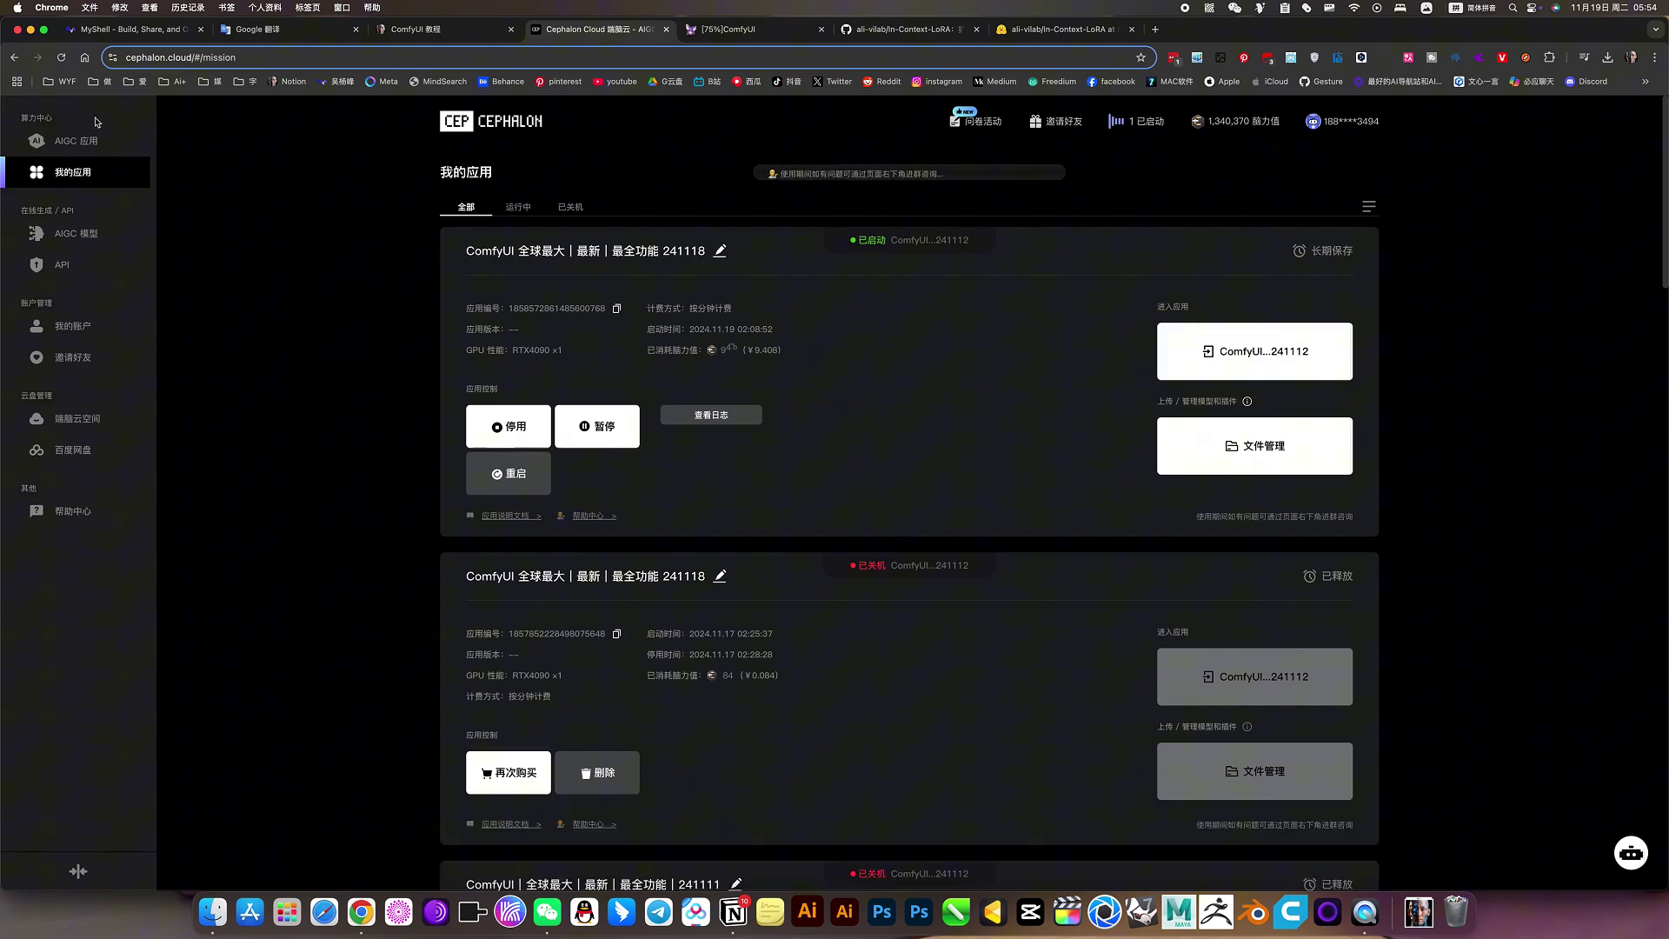
left_click(83, 143)
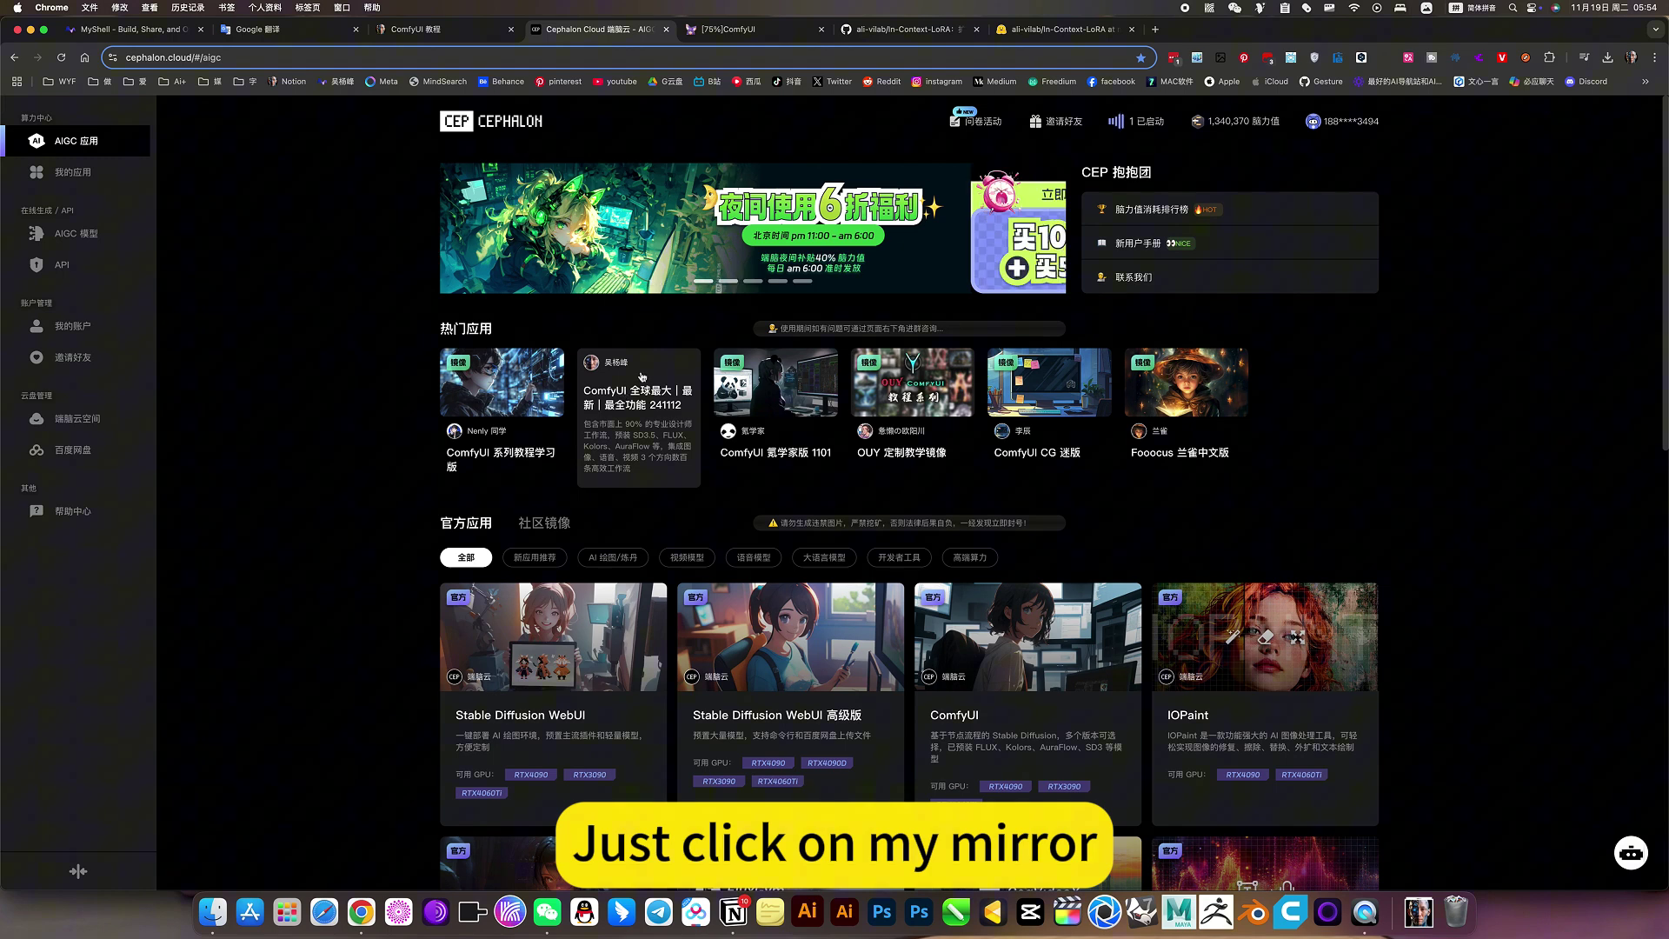
left_click(73, 172)
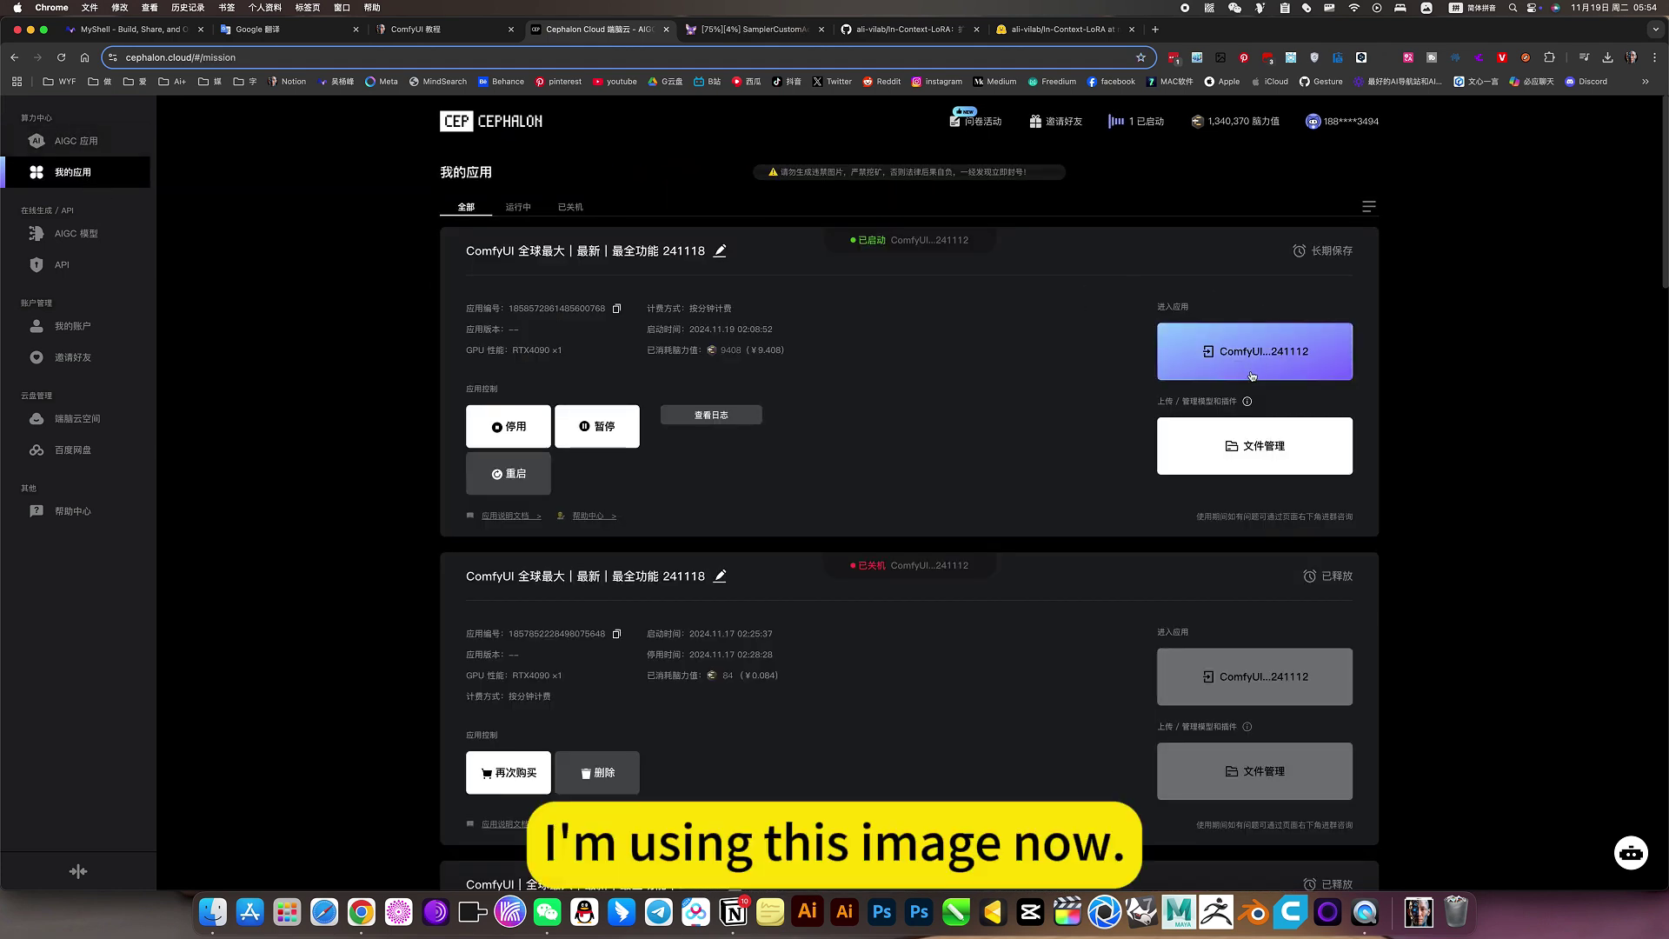
left_click(1286, 353)
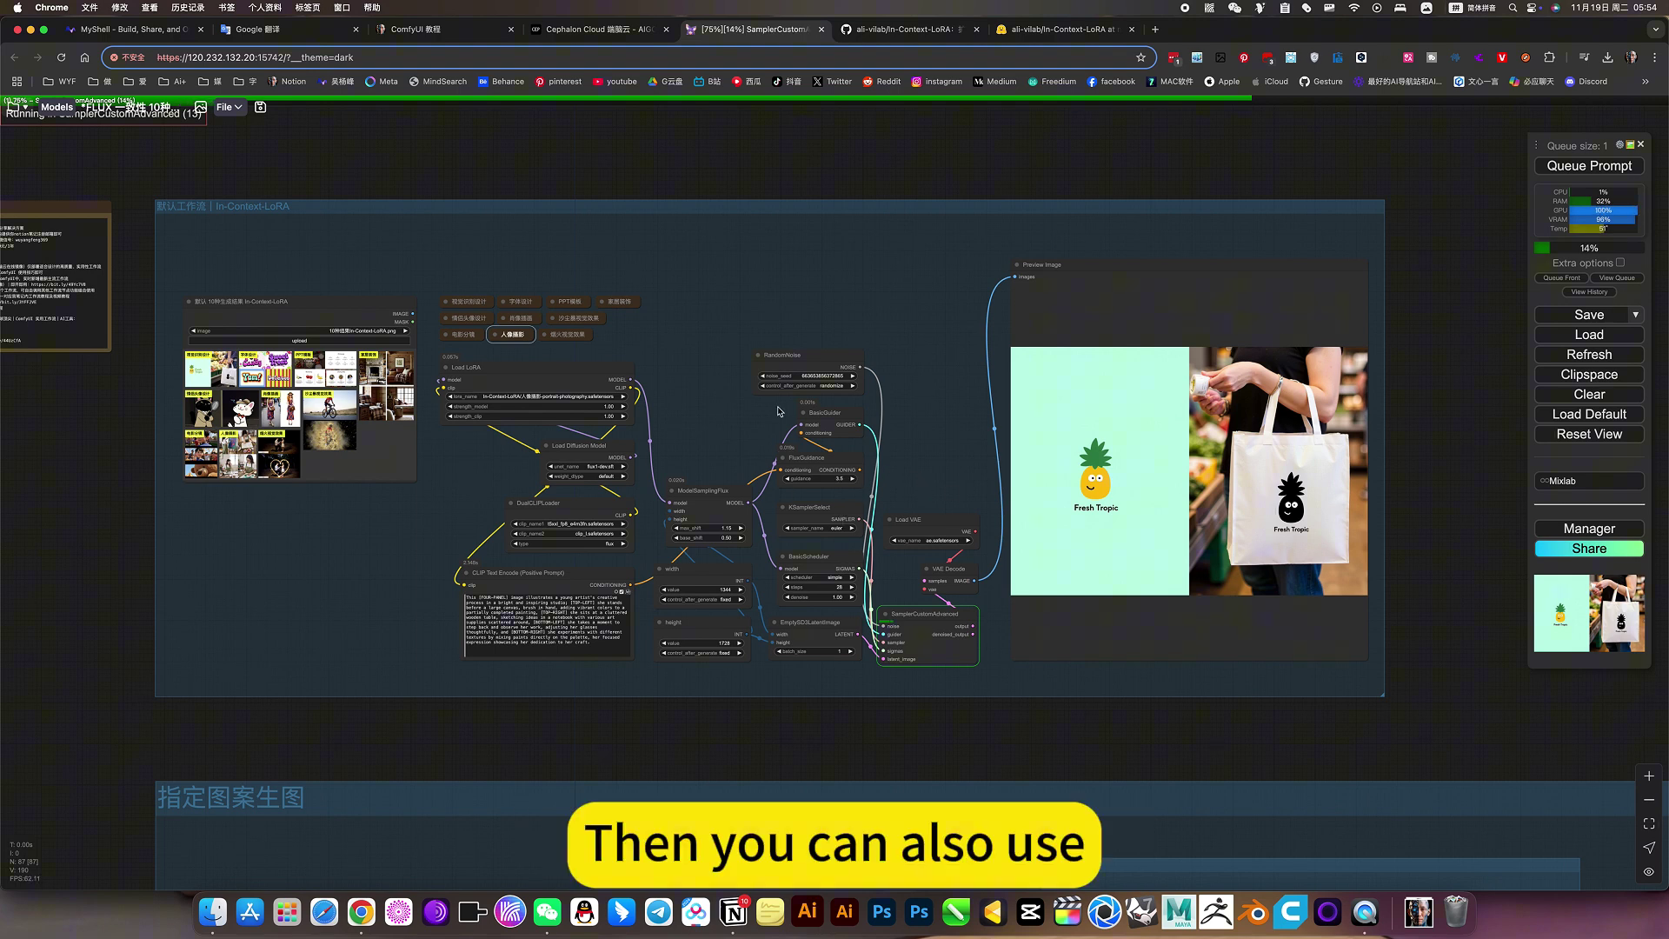
left_click_drag(707, 294, 733, 291)
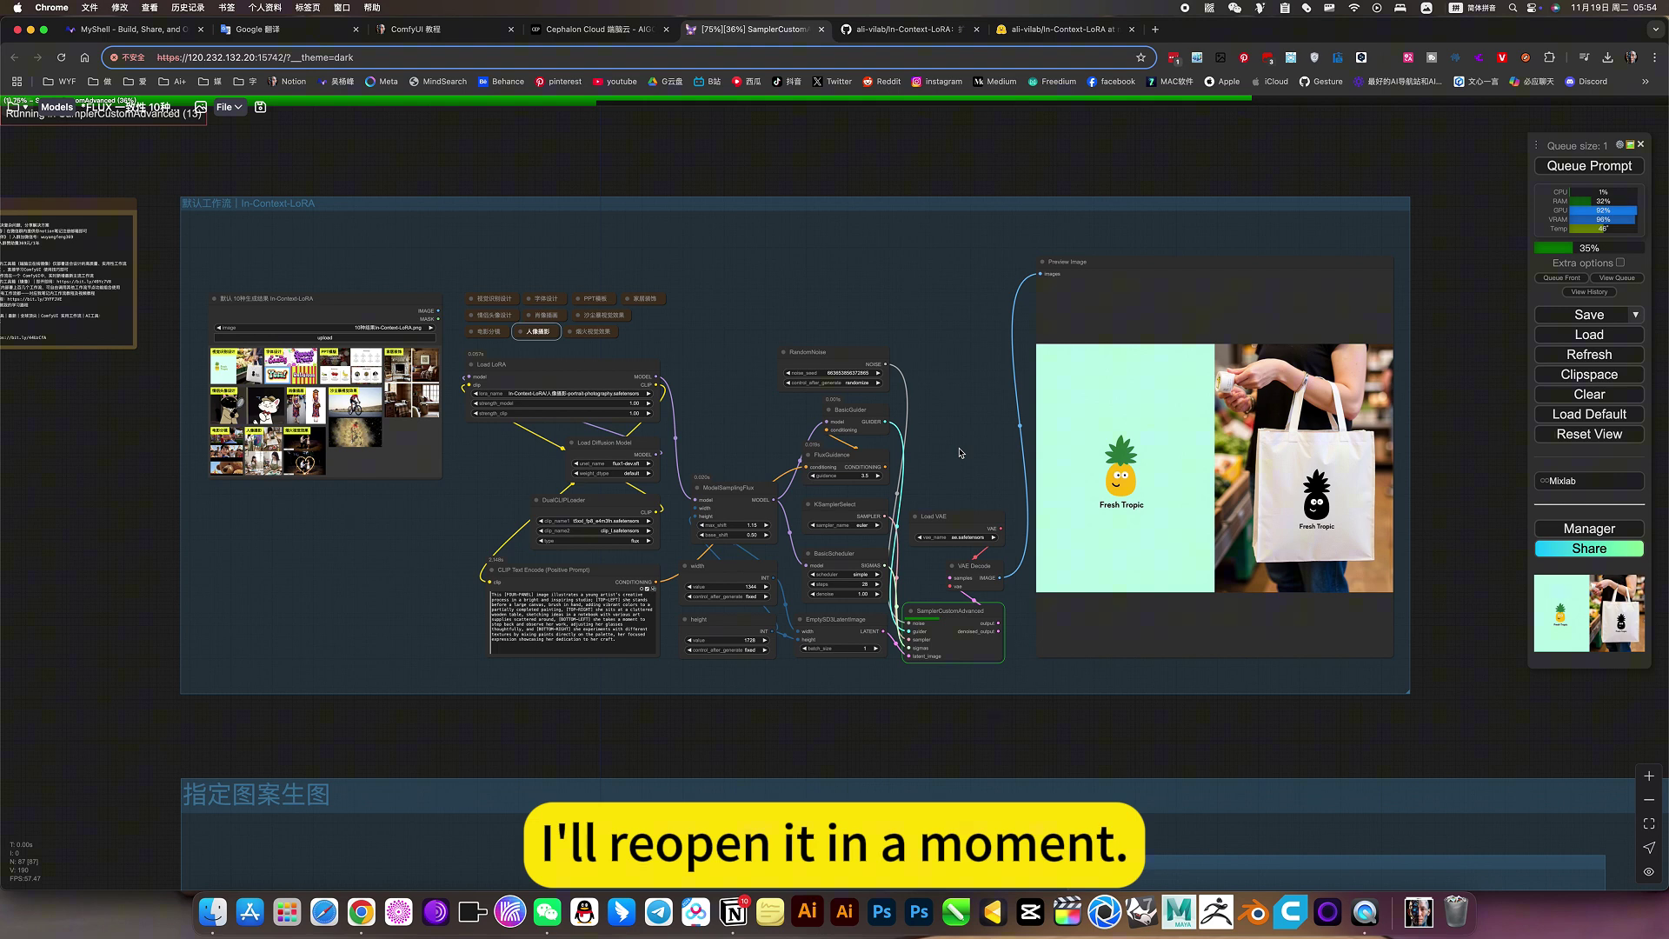
left_click_drag(960, 451, 978, 478)
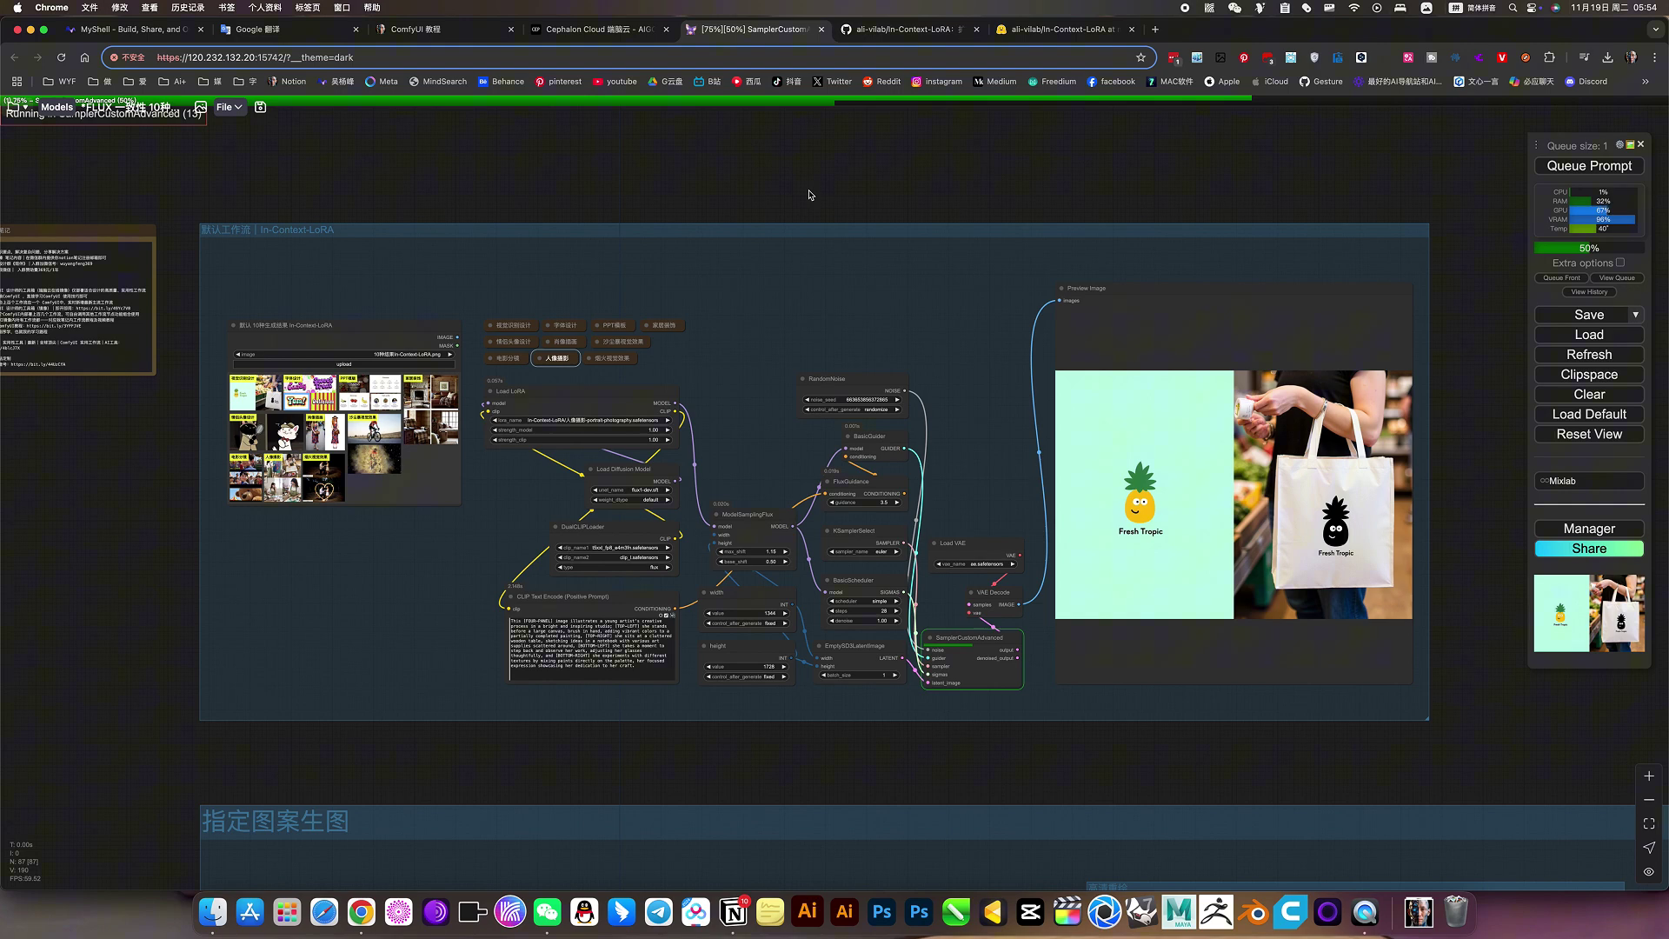
left_click(933, 297)
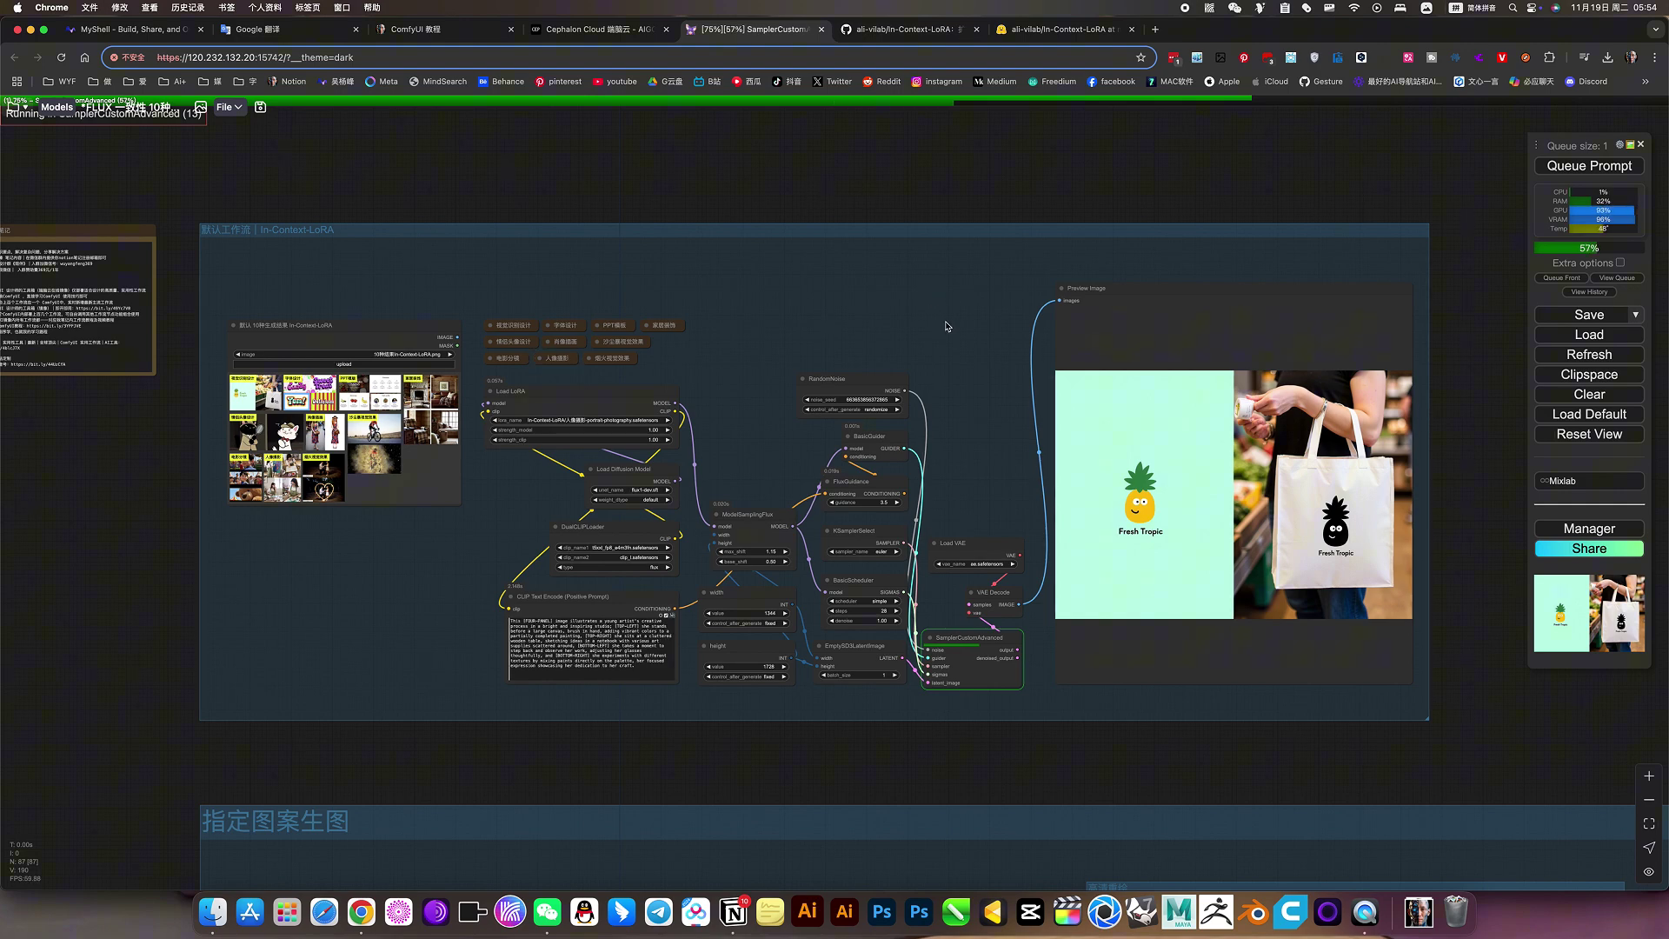
Step: Review the Load LoRA file, the positive prompt and the width and height nodes, which have to match for each style
left_click_drag(942, 324, 1092, 279)
scroll(635, 299, "up", 15)
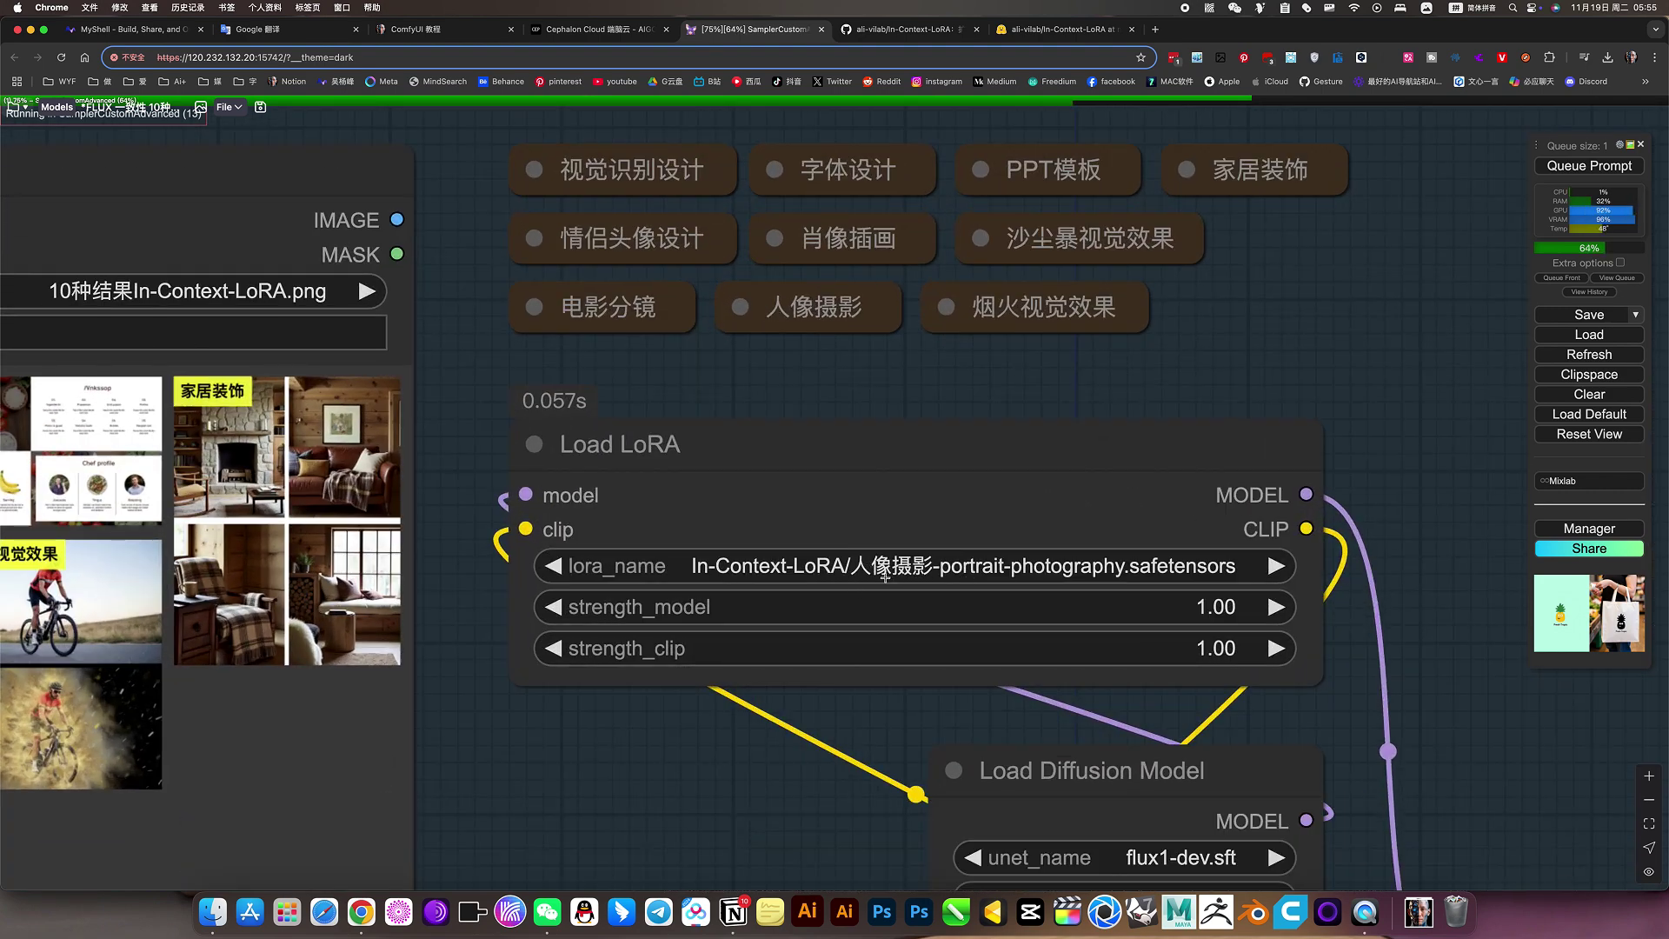
scroll(885, 574, "down", 5)
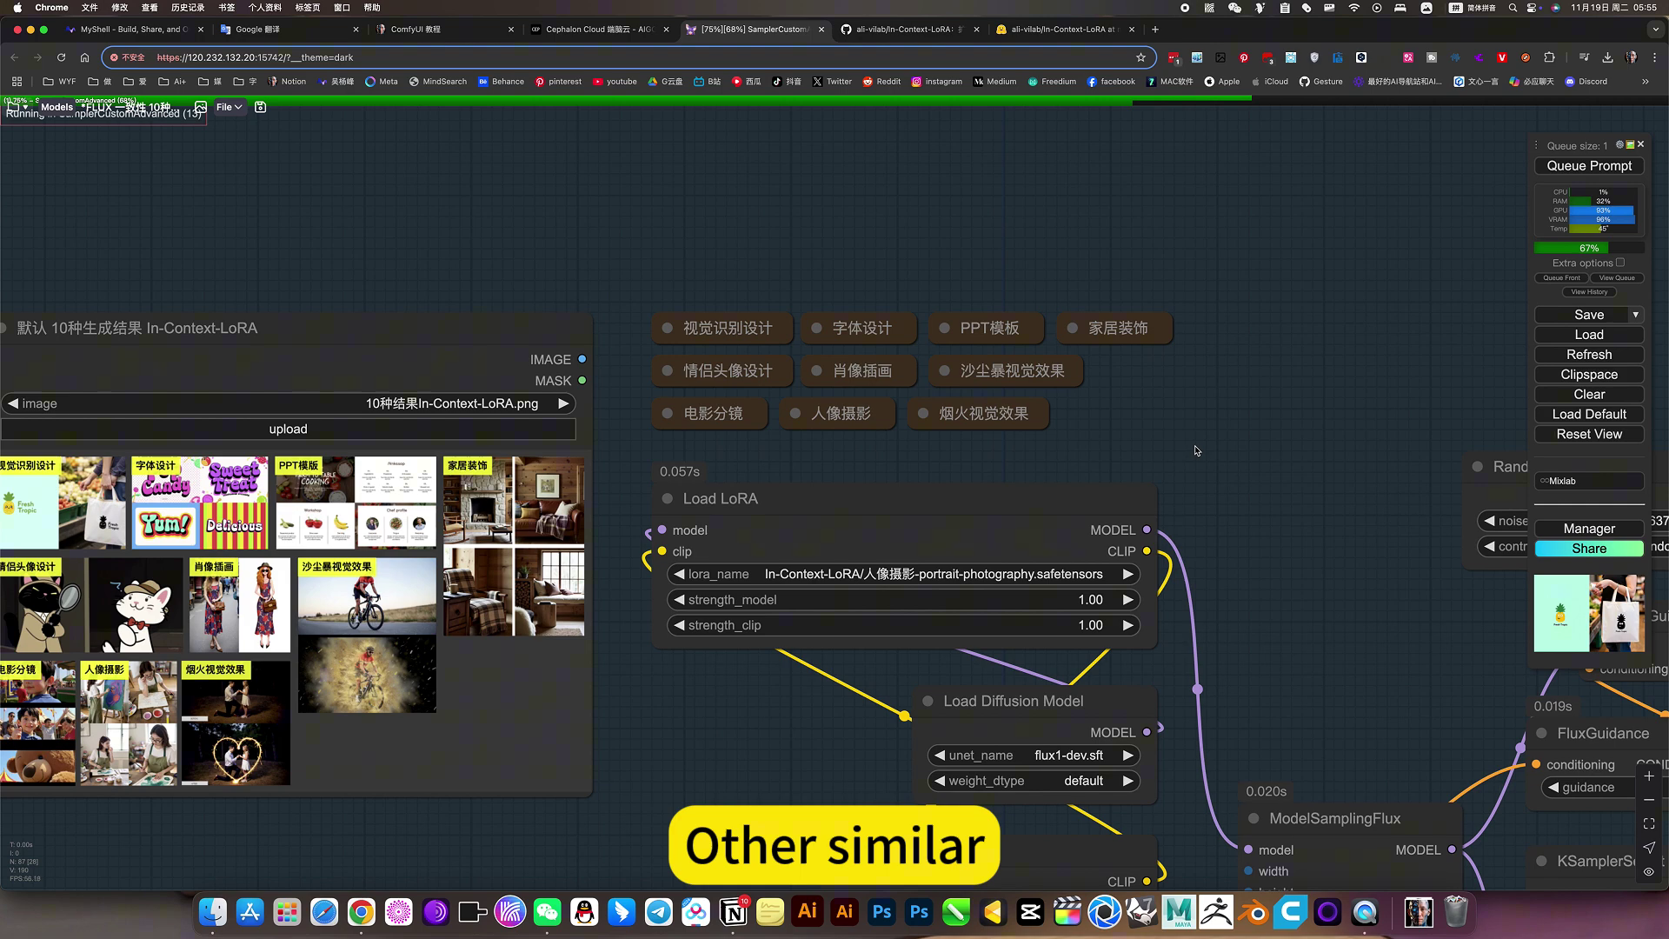
left_click_drag(1195, 450, 1087, 383)
left_click_drag(1199, 567, 991, 330)
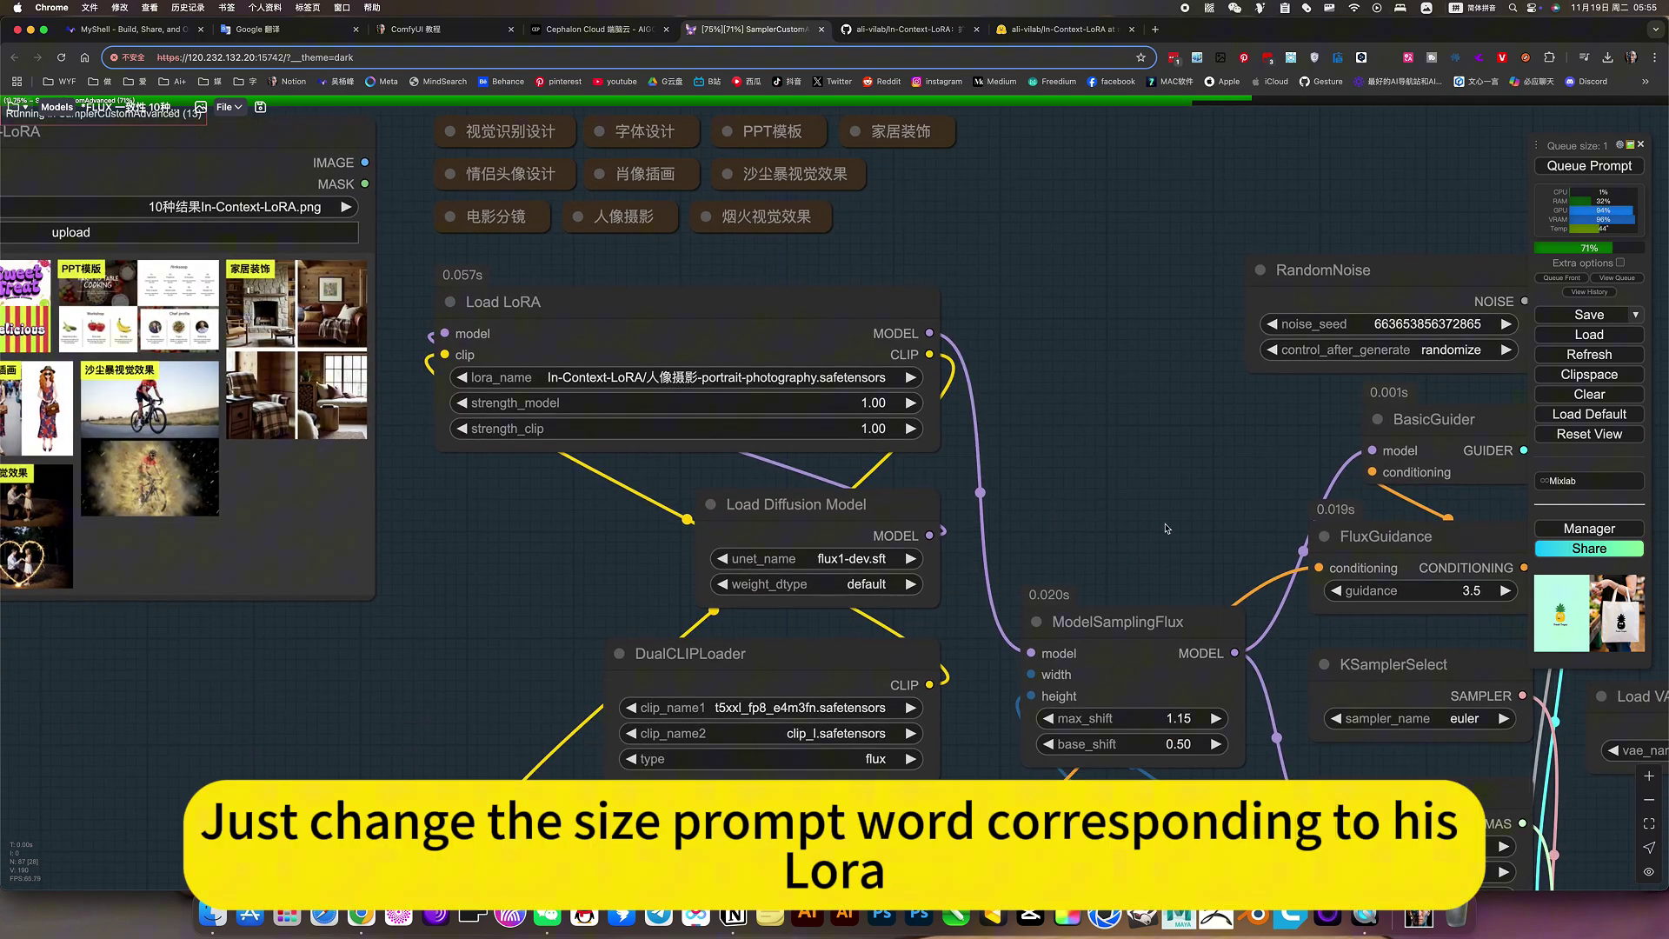
left_click_drag(1159, 540, 968, 218)
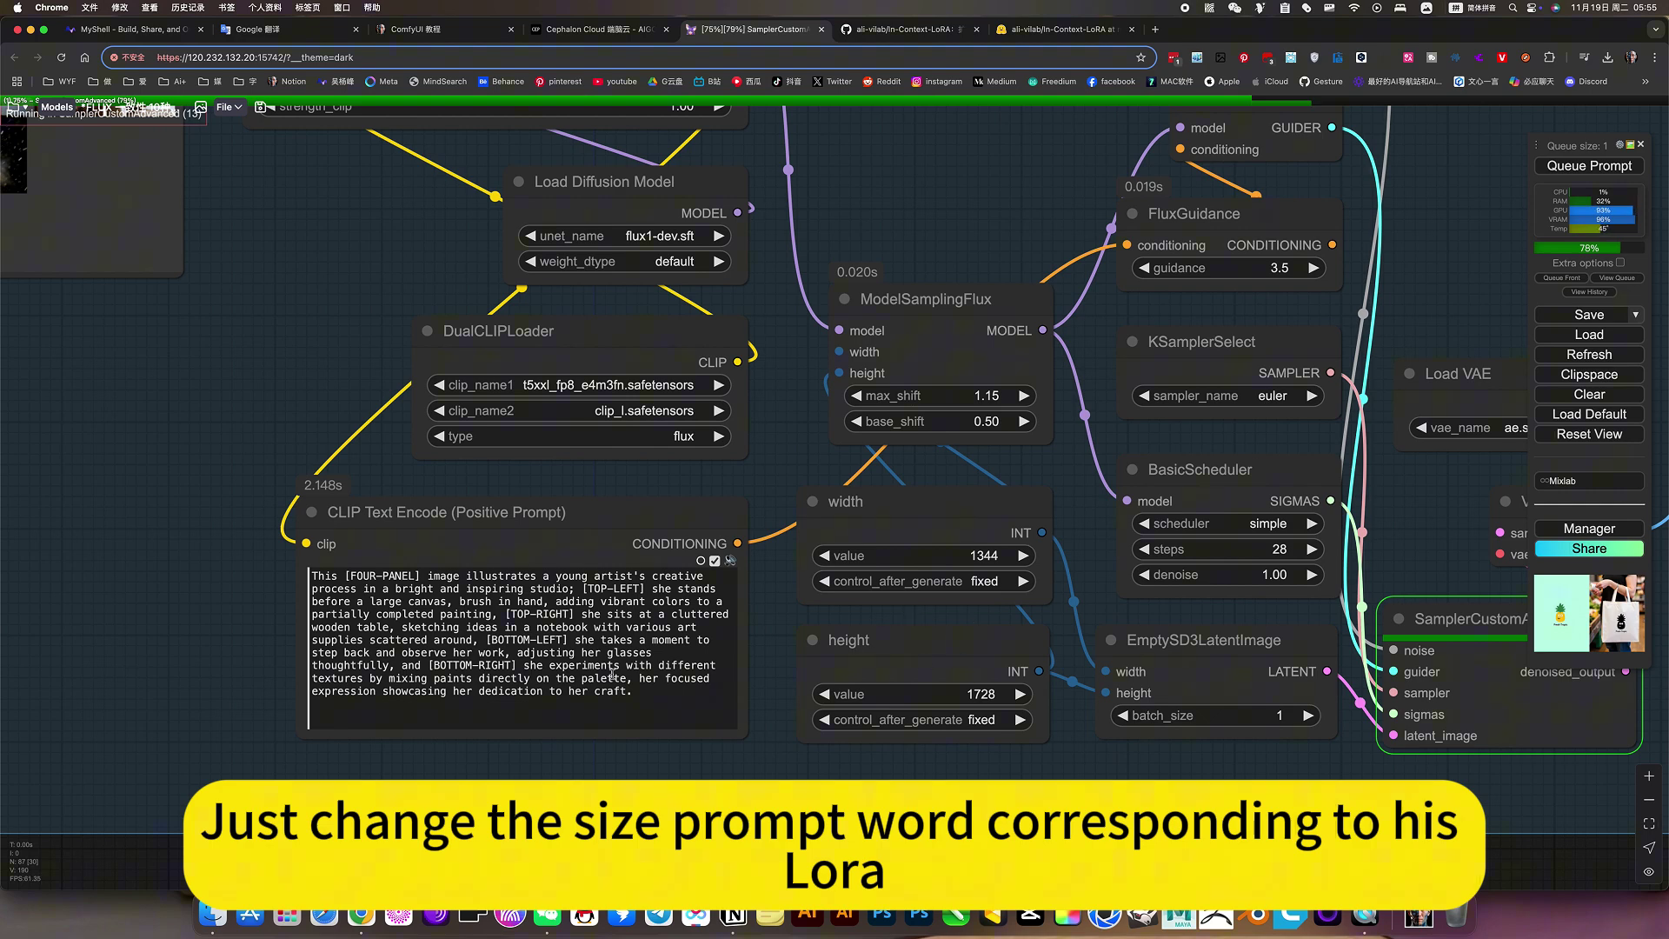
scroll(816, 513, "down", 6)
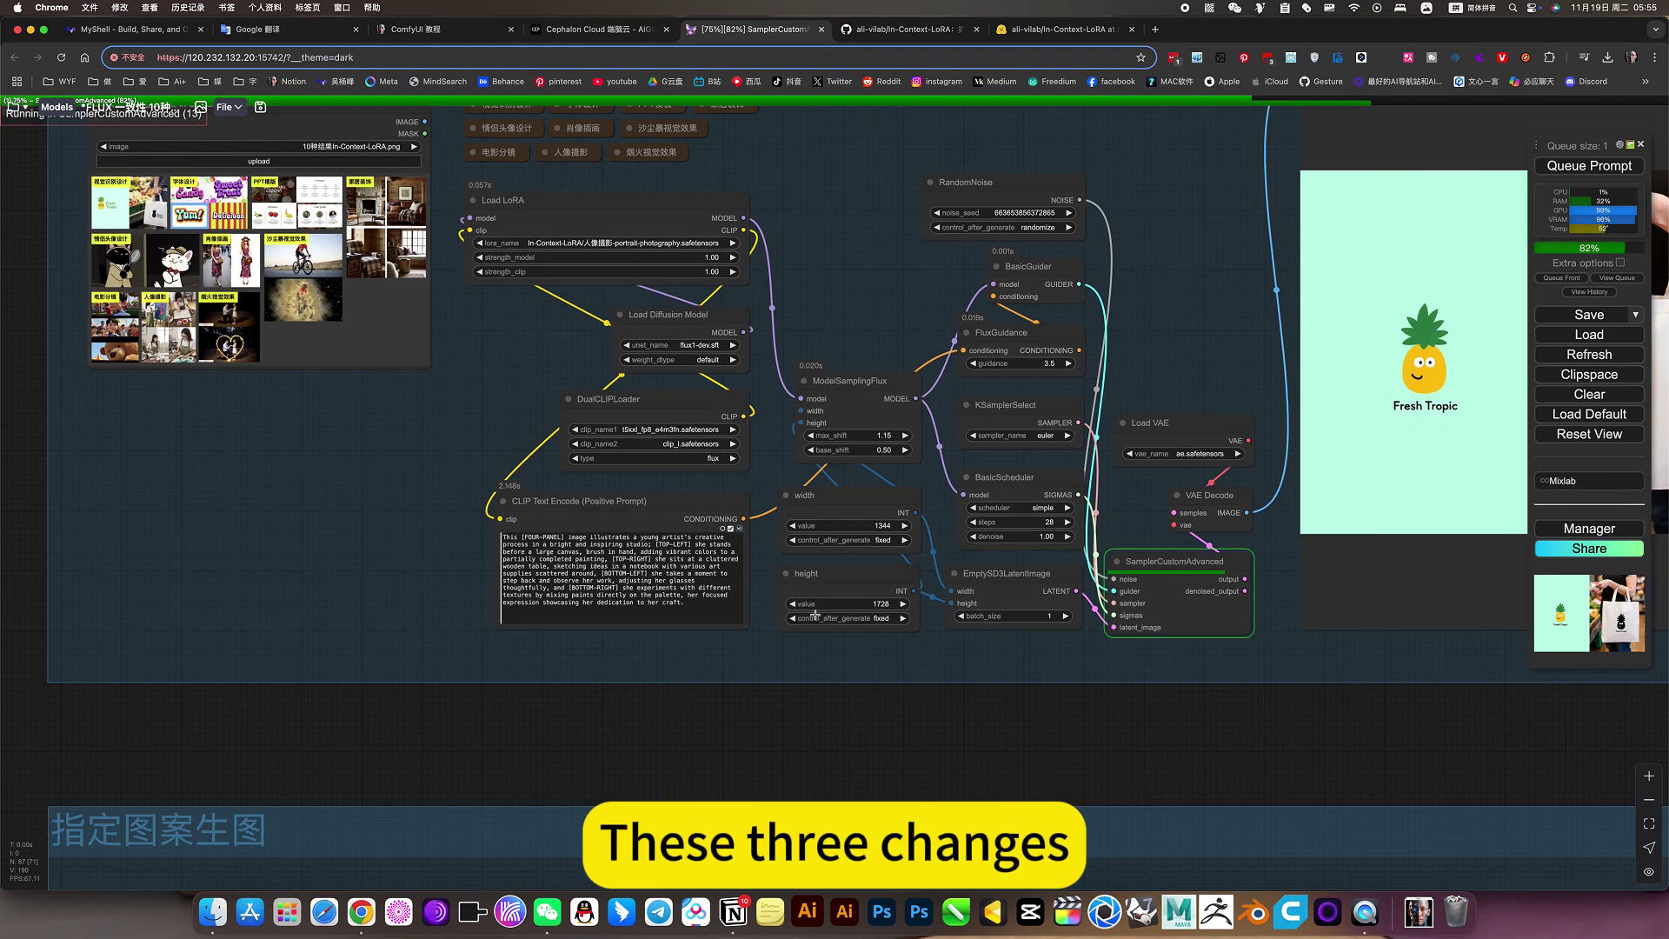
Step: Examine the 视觉识别设计, 字体设计, PPT模版 and 家居装饰 examples in the default results image for consistency
left_click_drag(849, 290, 1415, 456)
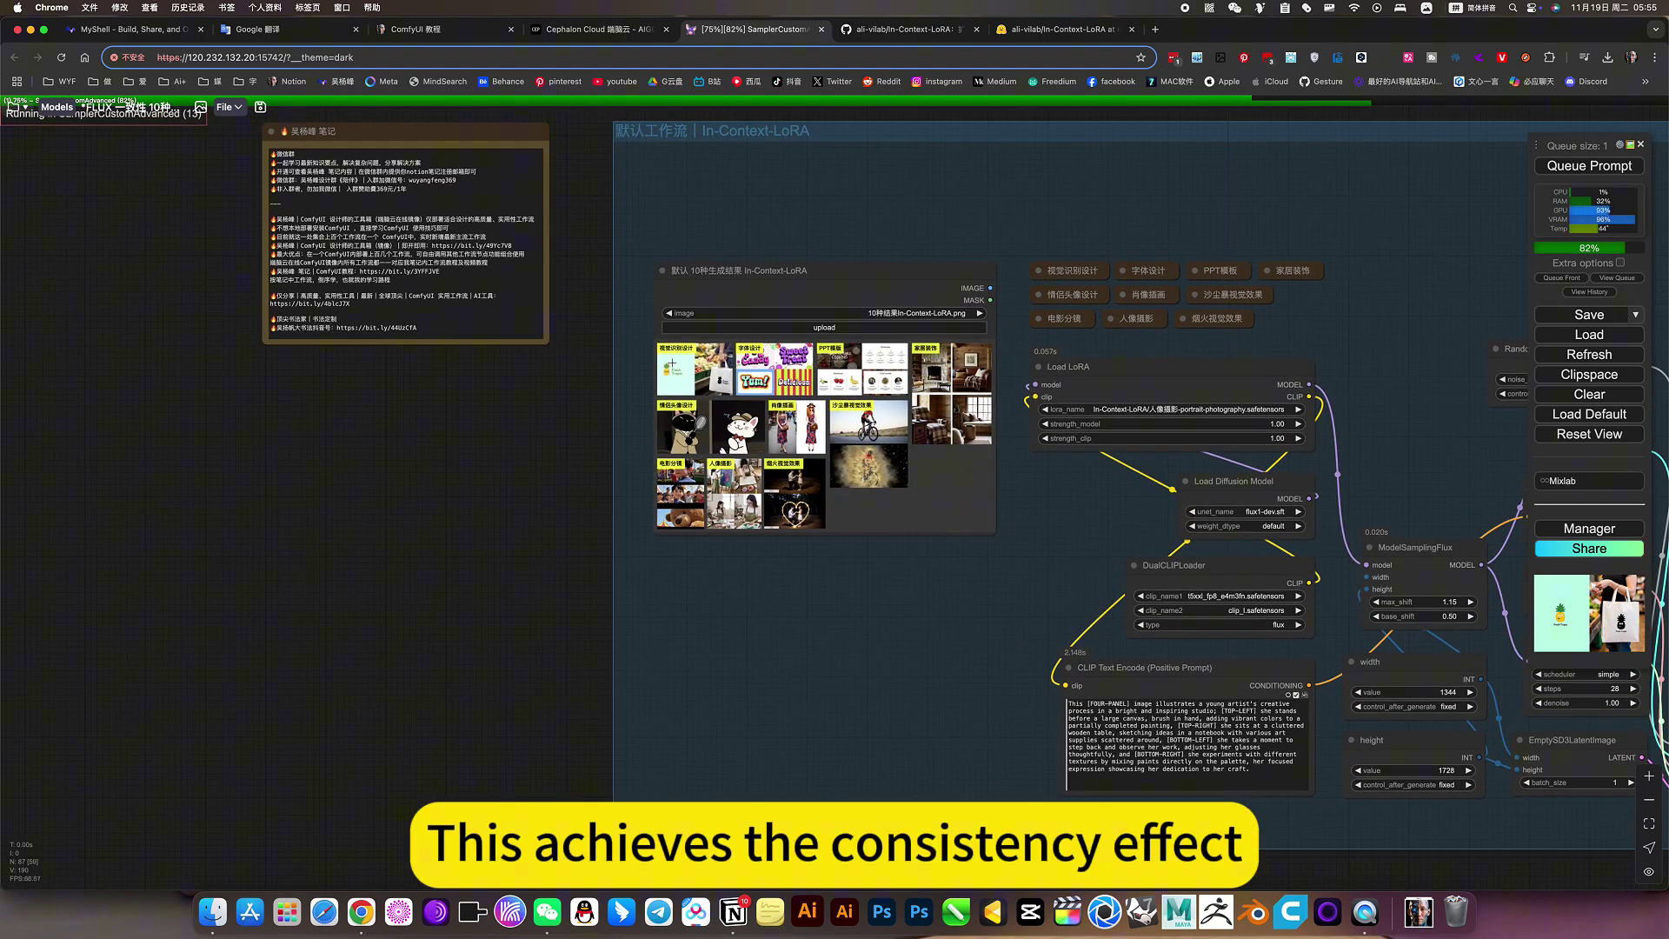
scroll(742, 387, "up", 10)
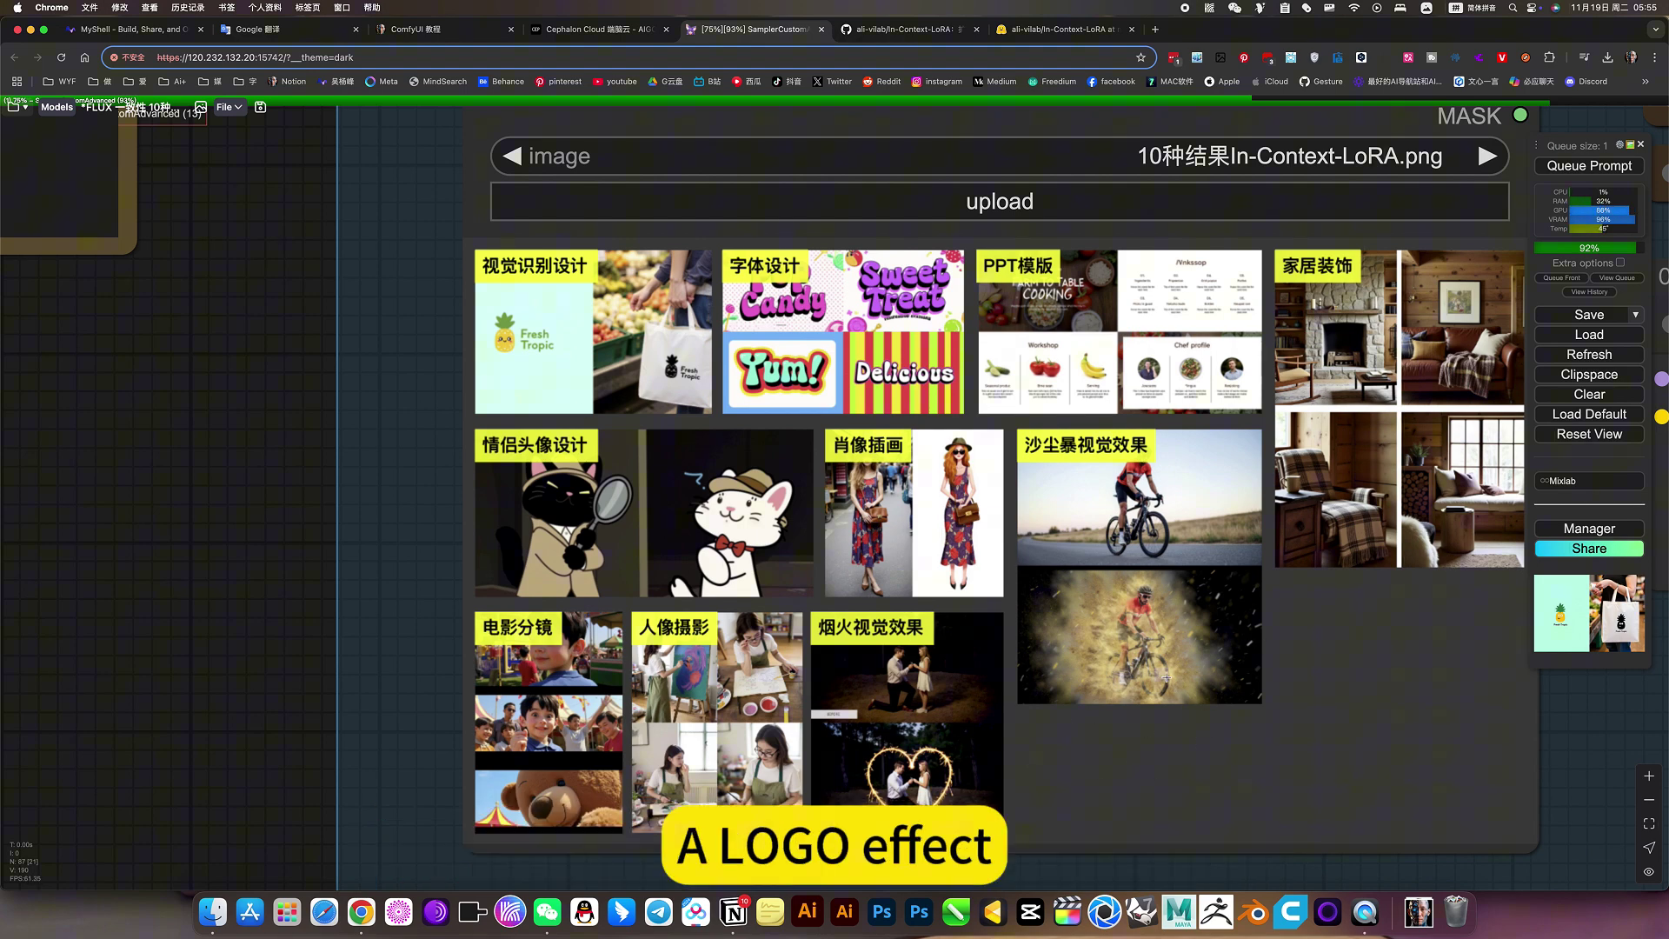
scroll(1167, 677, "down", 8)
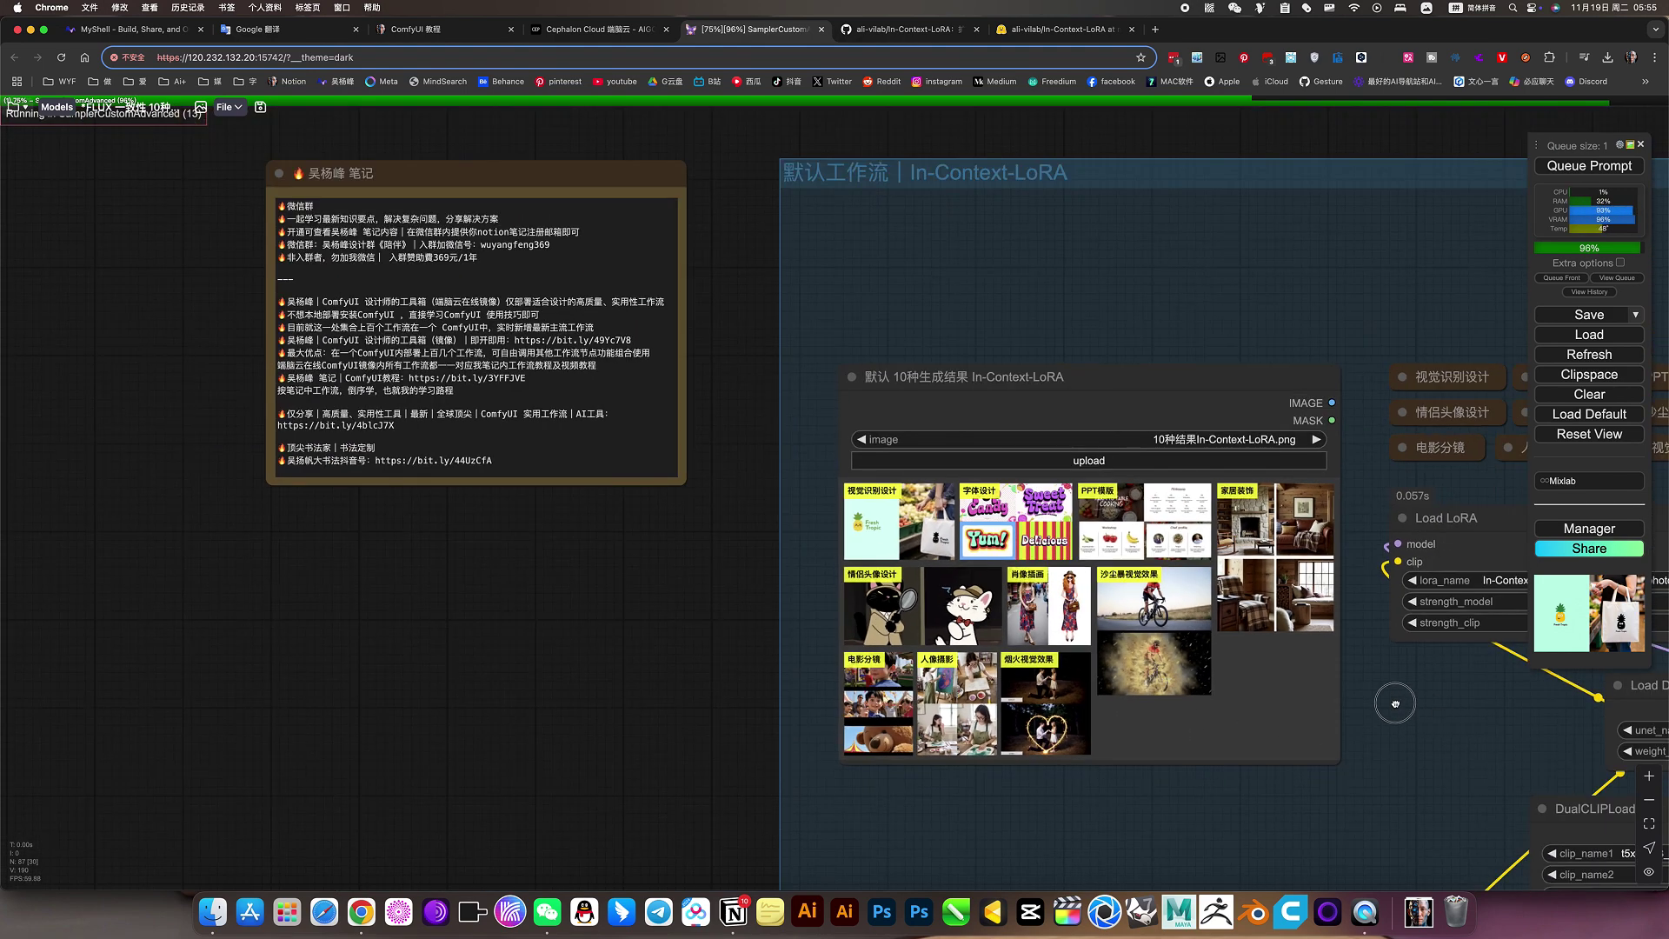
left_click_drag(1395, 703, 1170, 618)
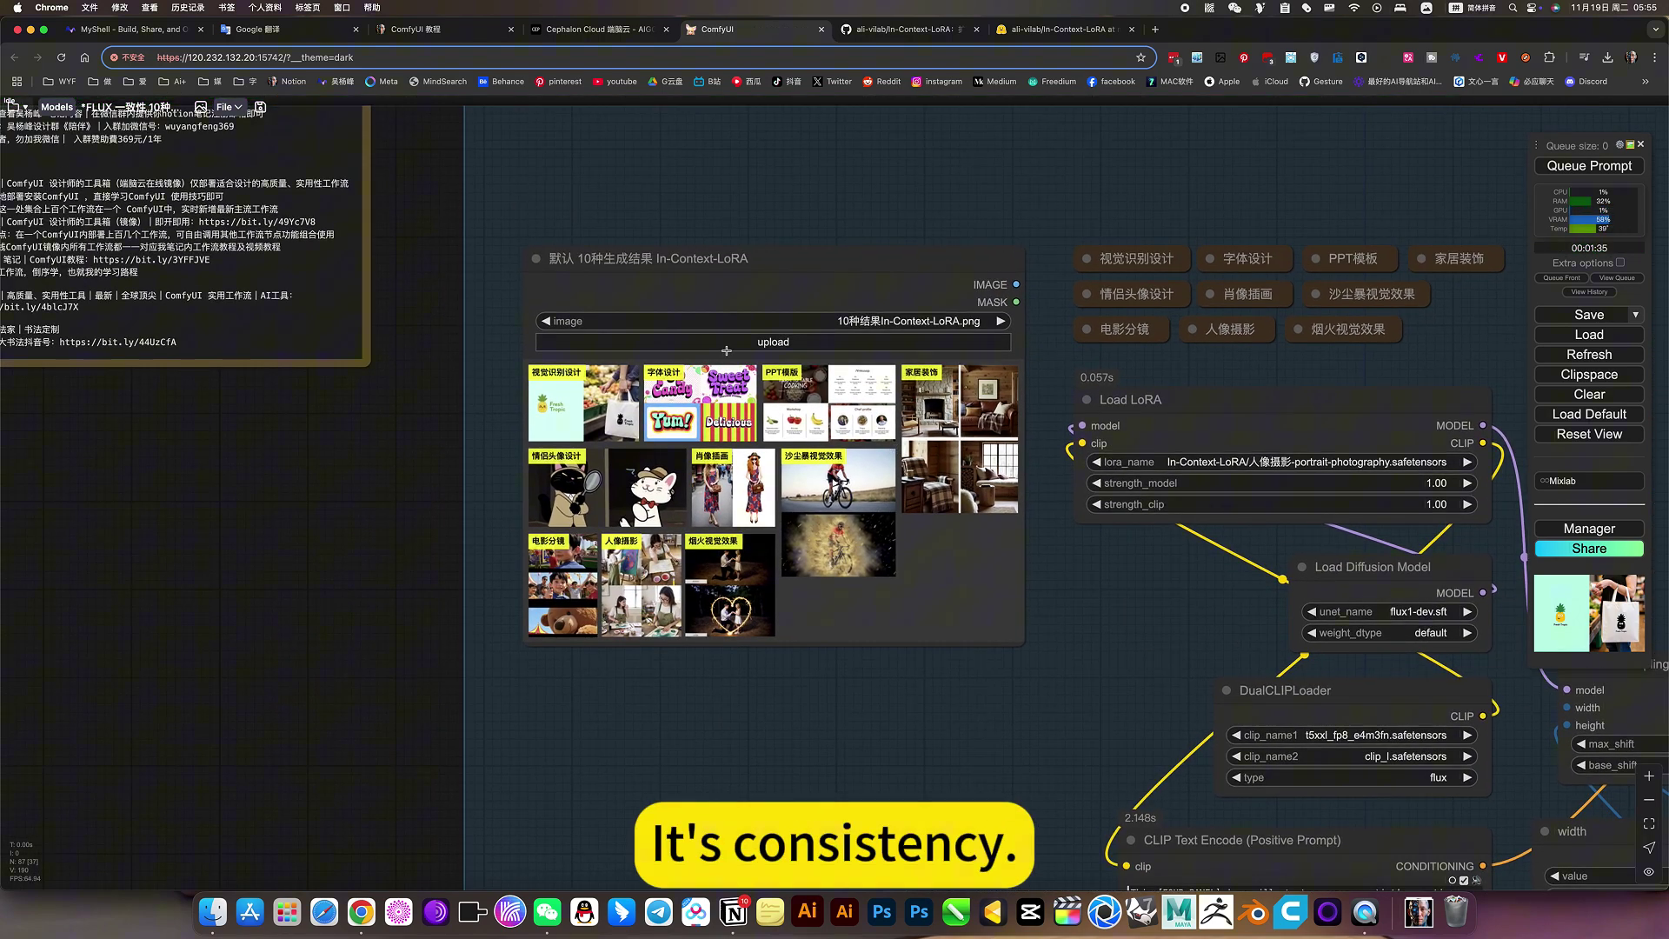
scroll(700, 330, "up", 4)
scroll(491, 413, "up", 4)
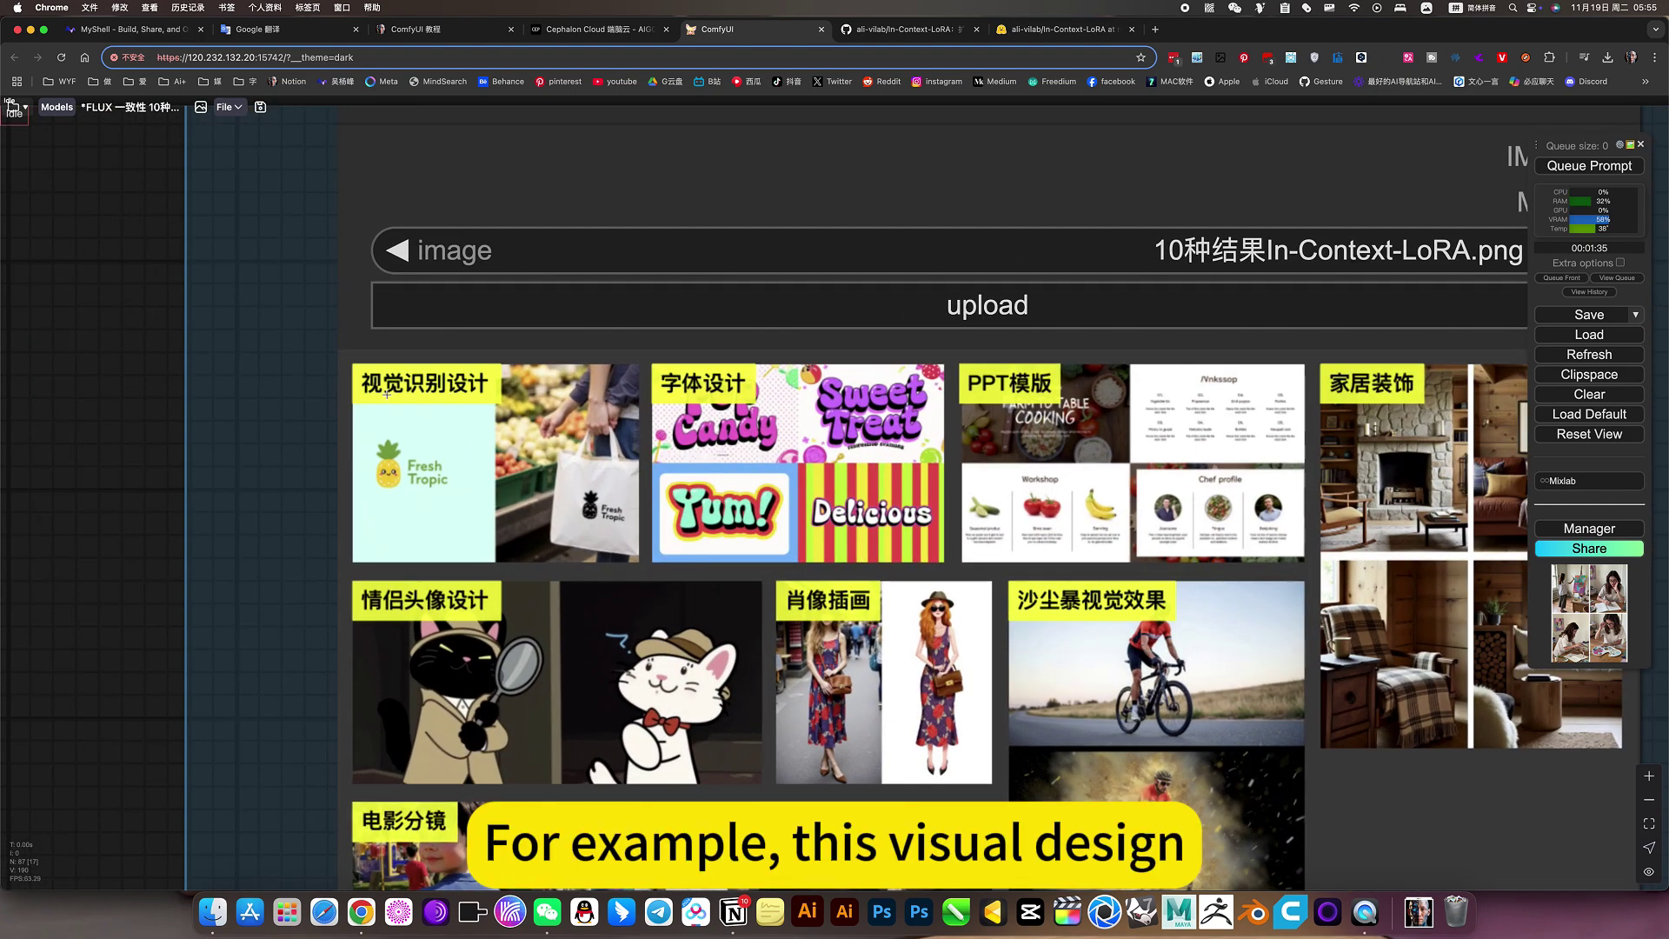
scroll(393, 414, "up", 3)
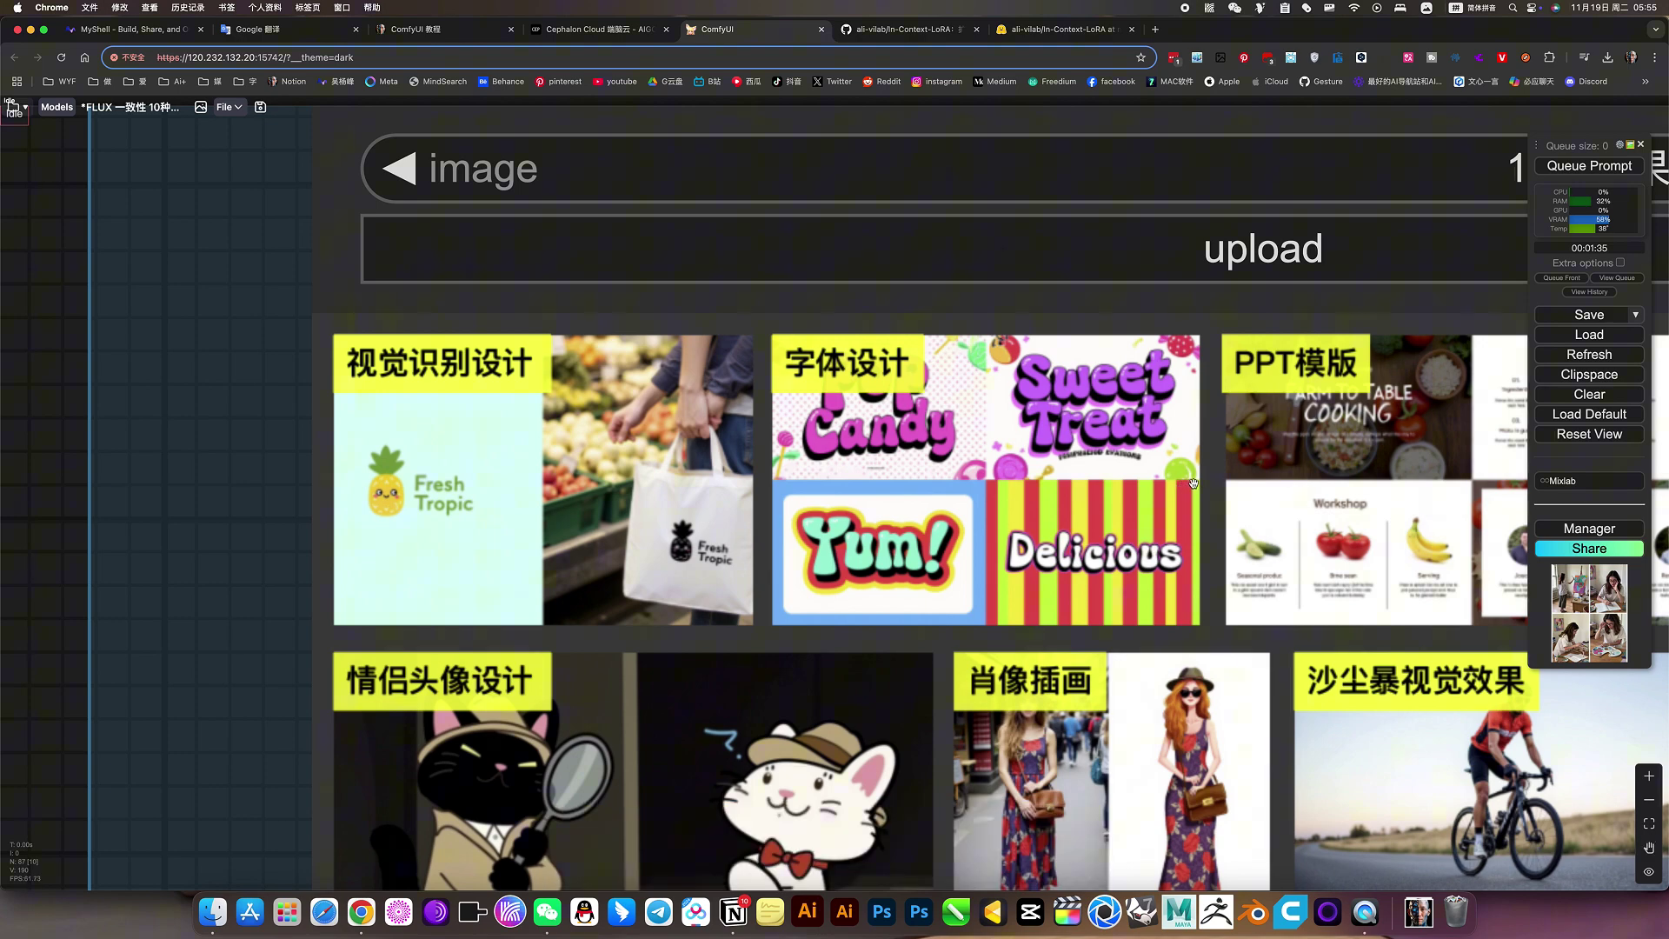
scroll(946, 469, "right", 10)
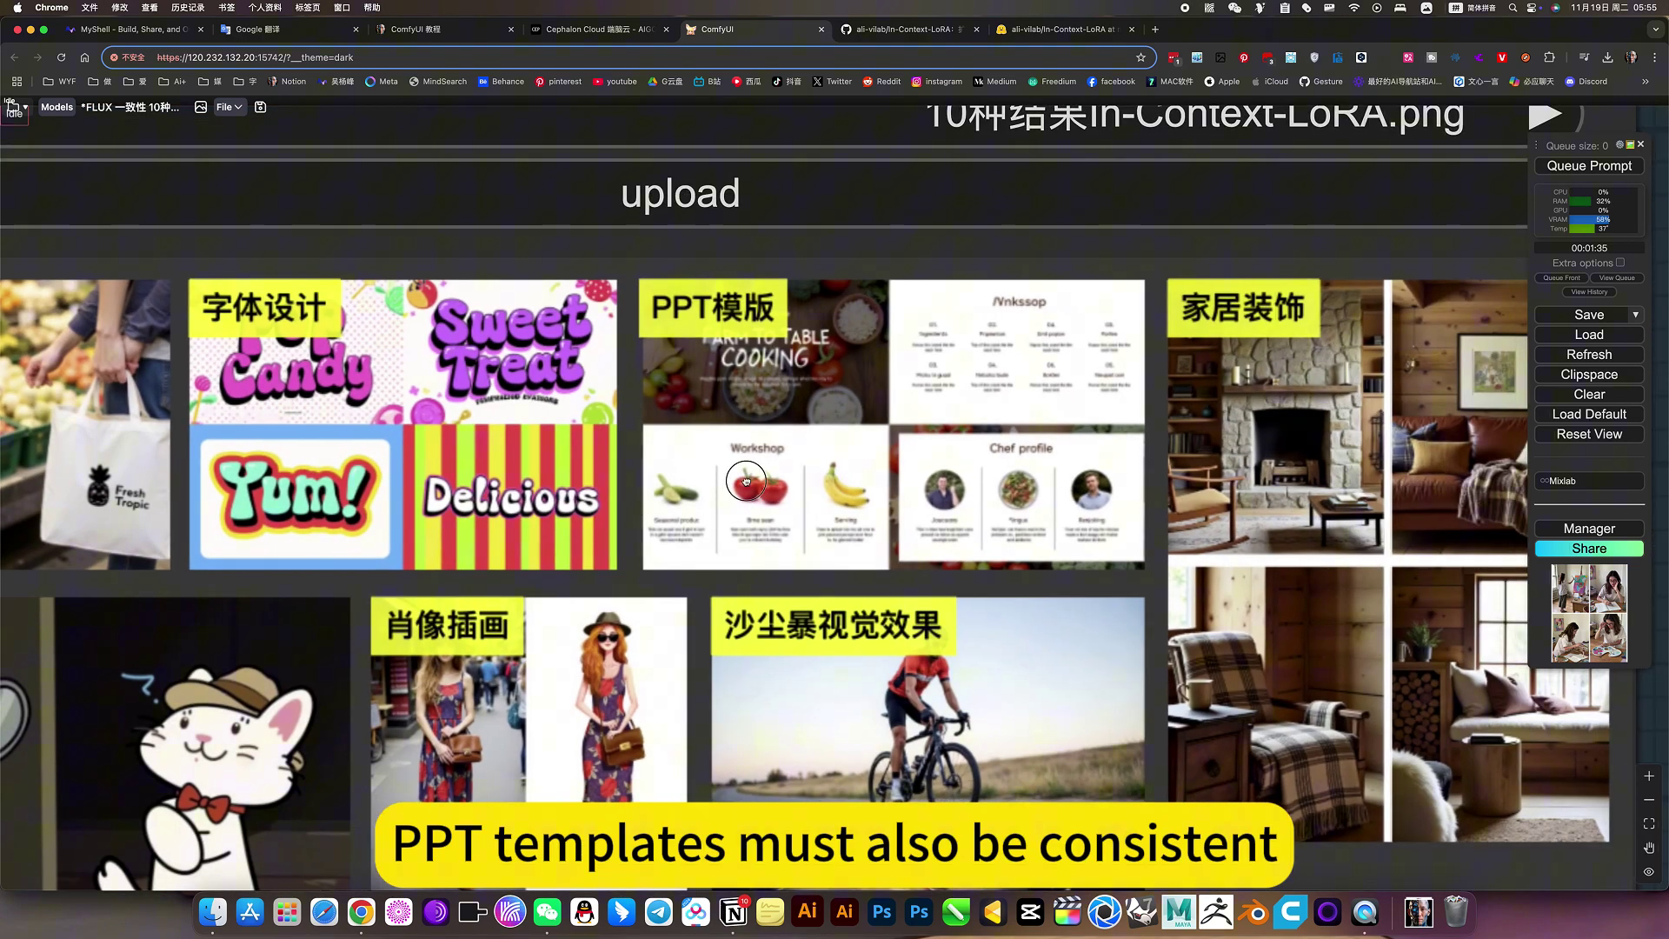
scroll(1085, 509, "right", 10)
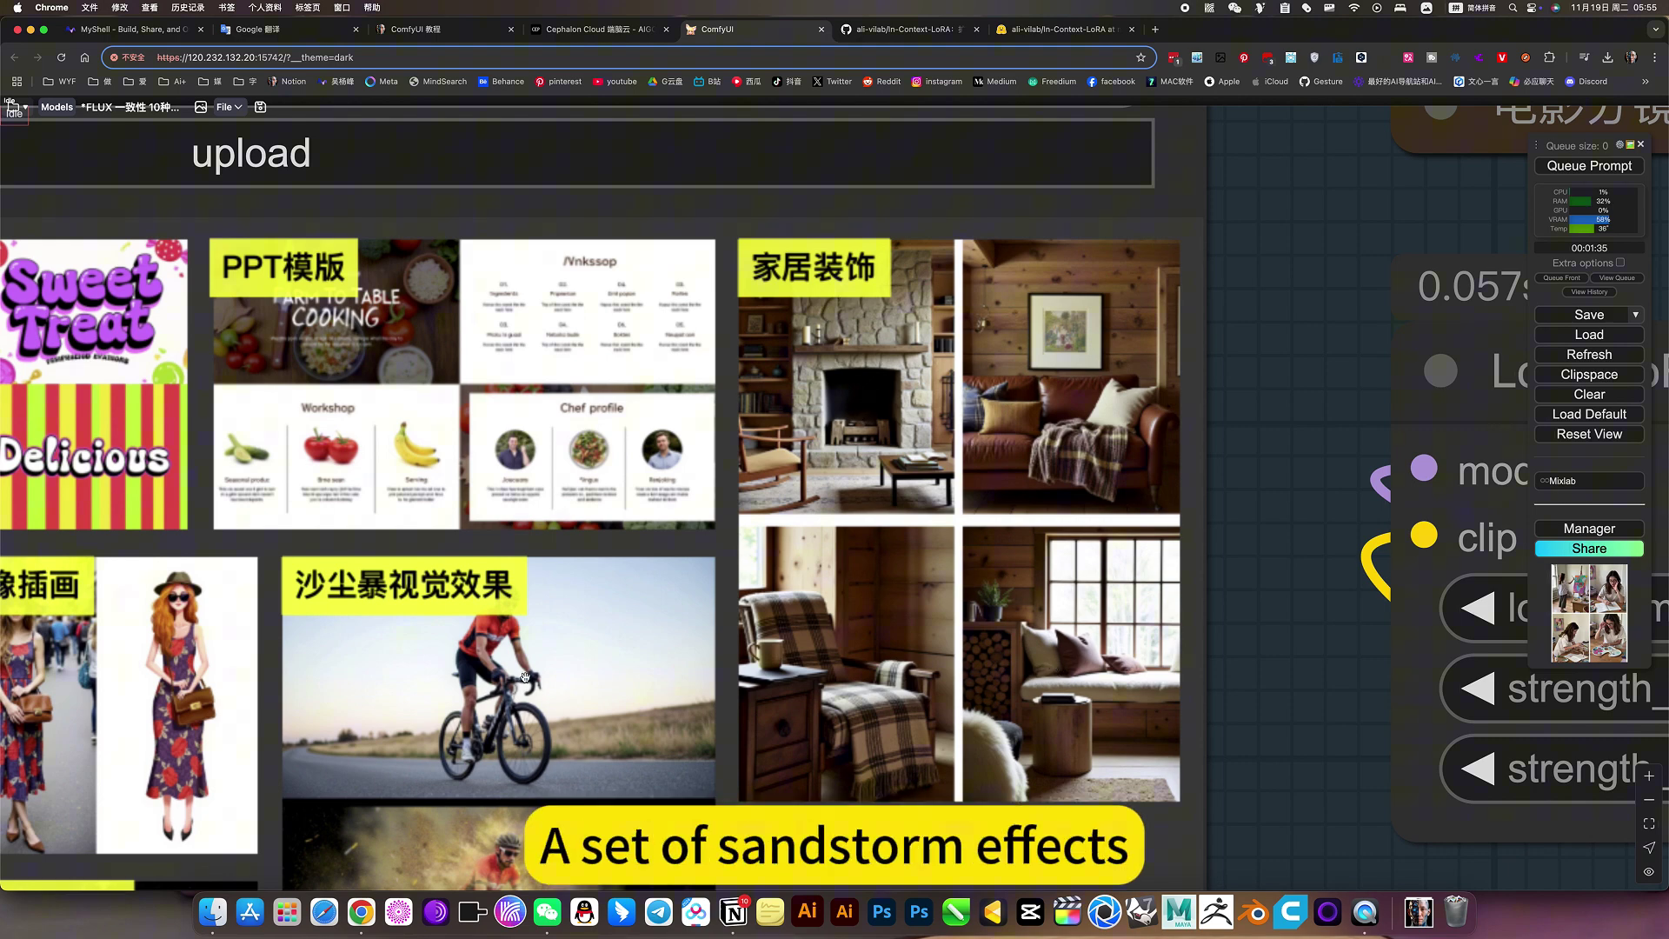
Step: Examine the 情侣头像设计, 电影分镜, 人像摄影 and 烟火视觉效果 examples in the default results image for consistency
left_click_drag(664, 608, 1077, 367)
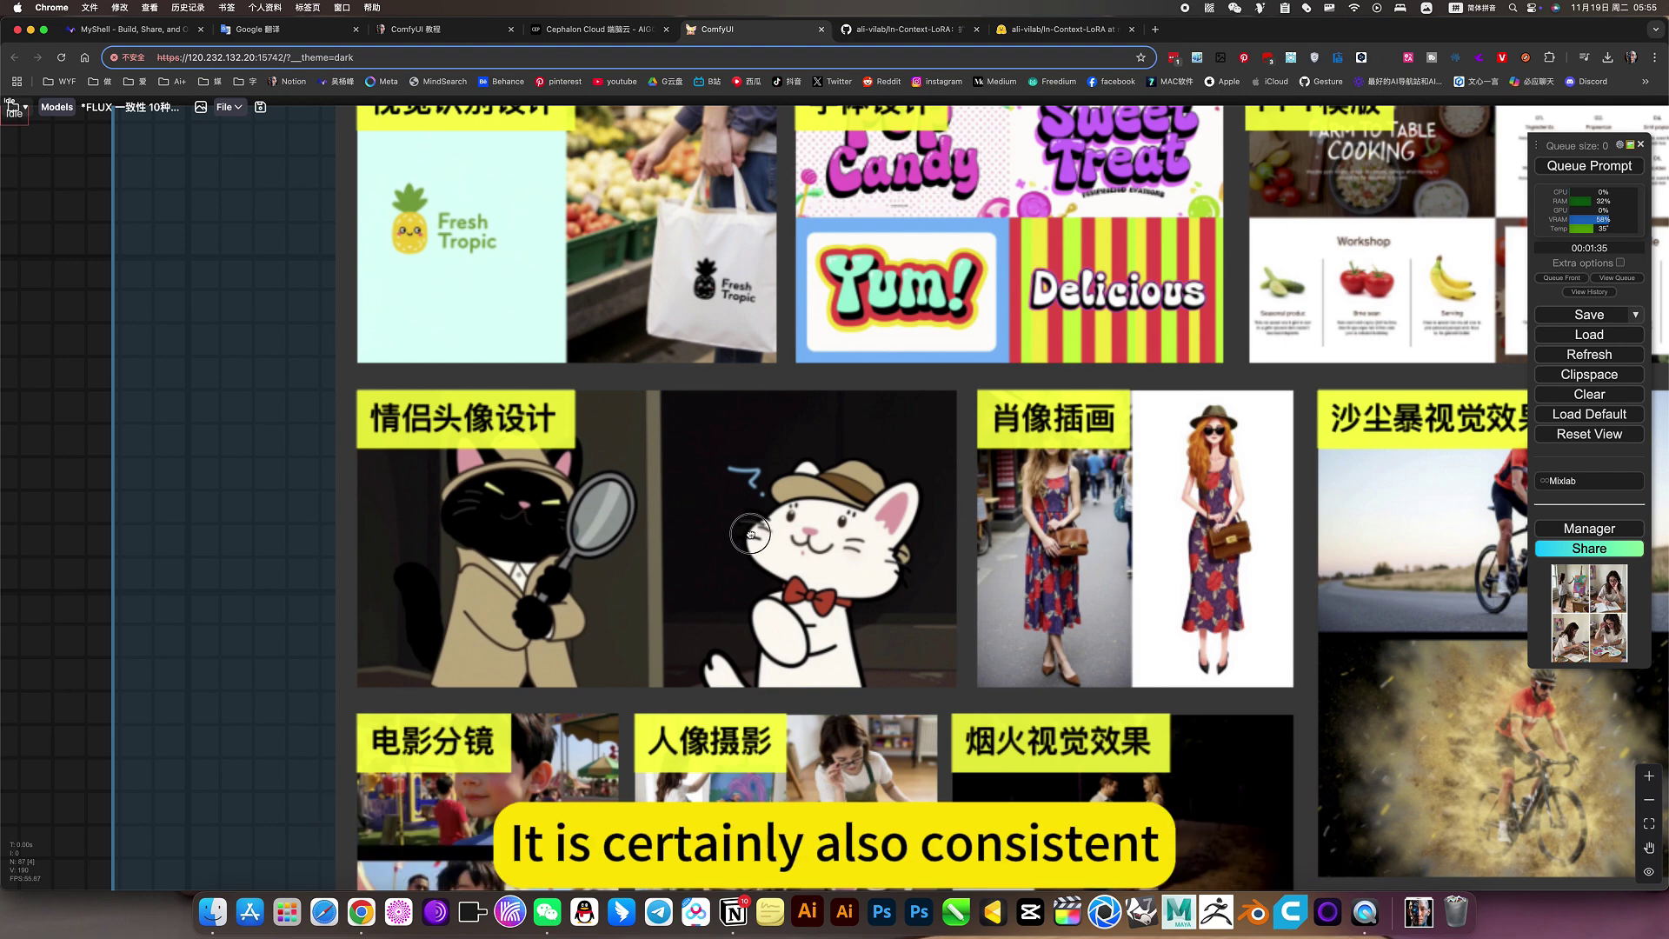
left_click_drag(619, 549, 973, 508)
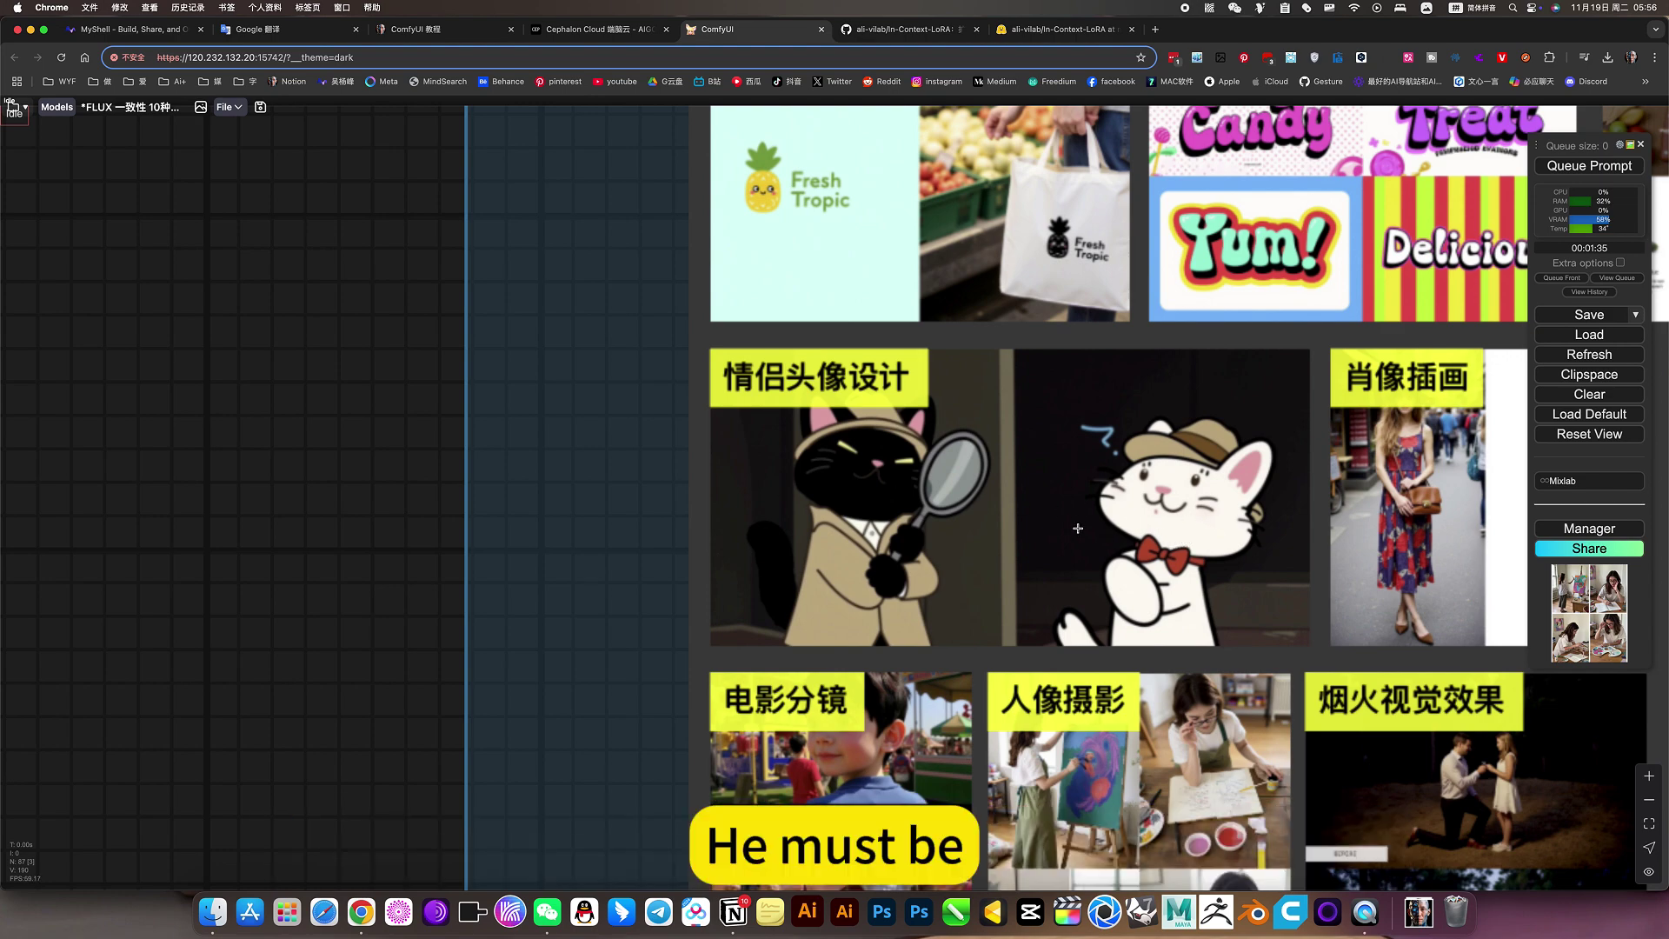
left_click_drag(1082, 560, 1038, 238)
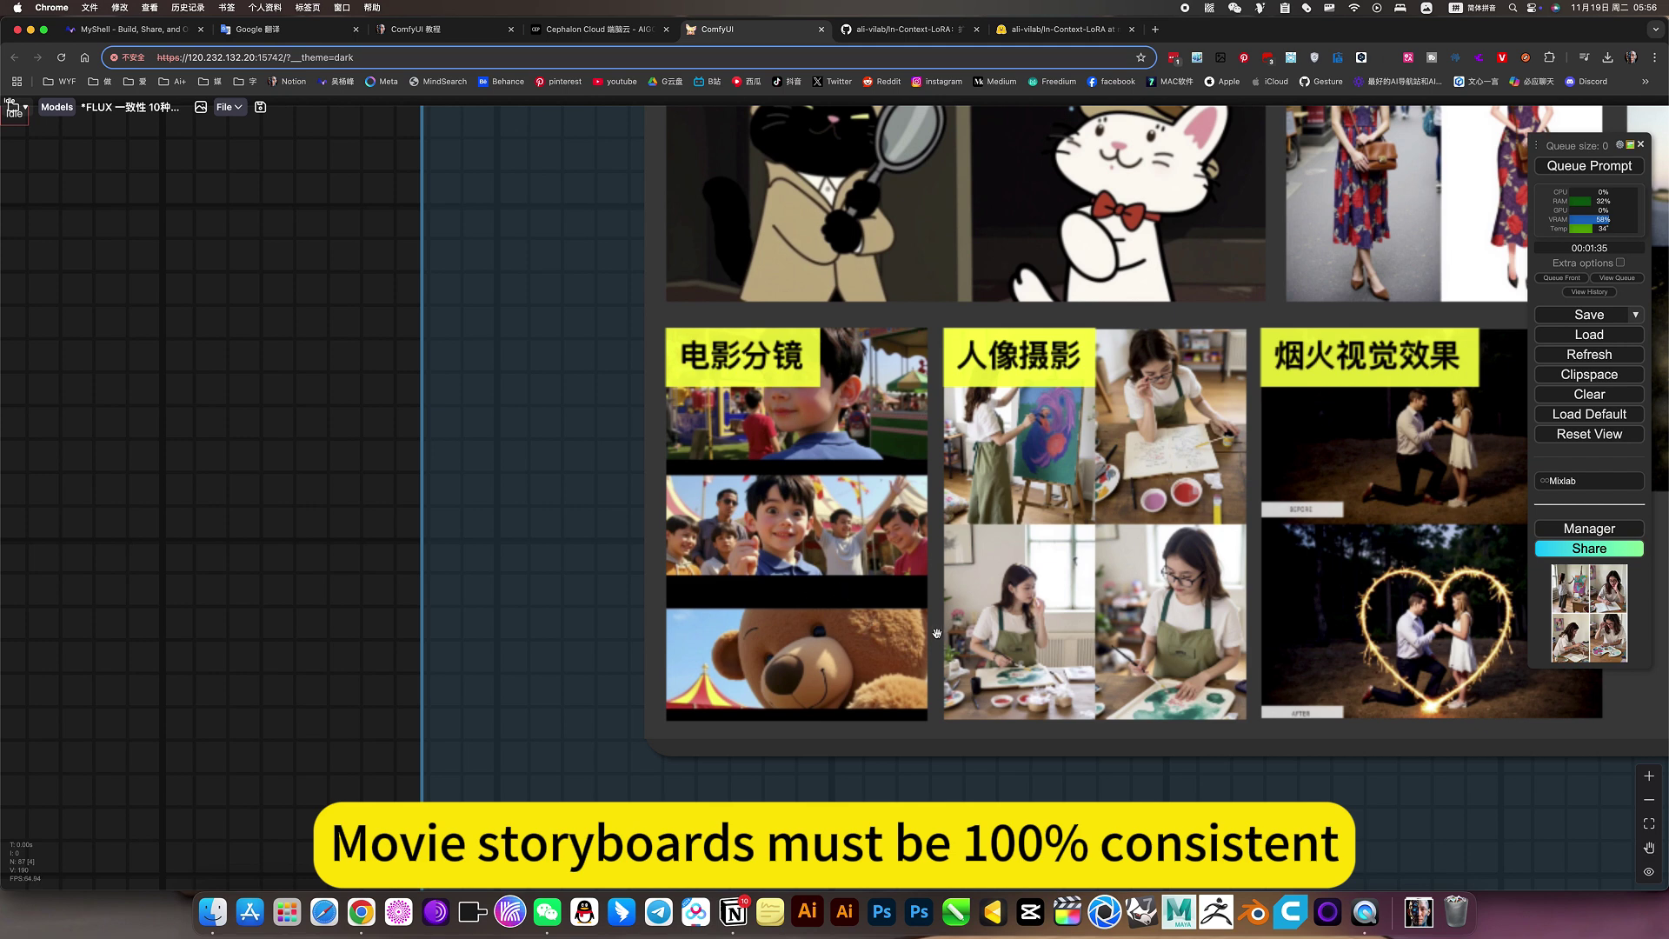
scroll(870, 648, "right", 5)
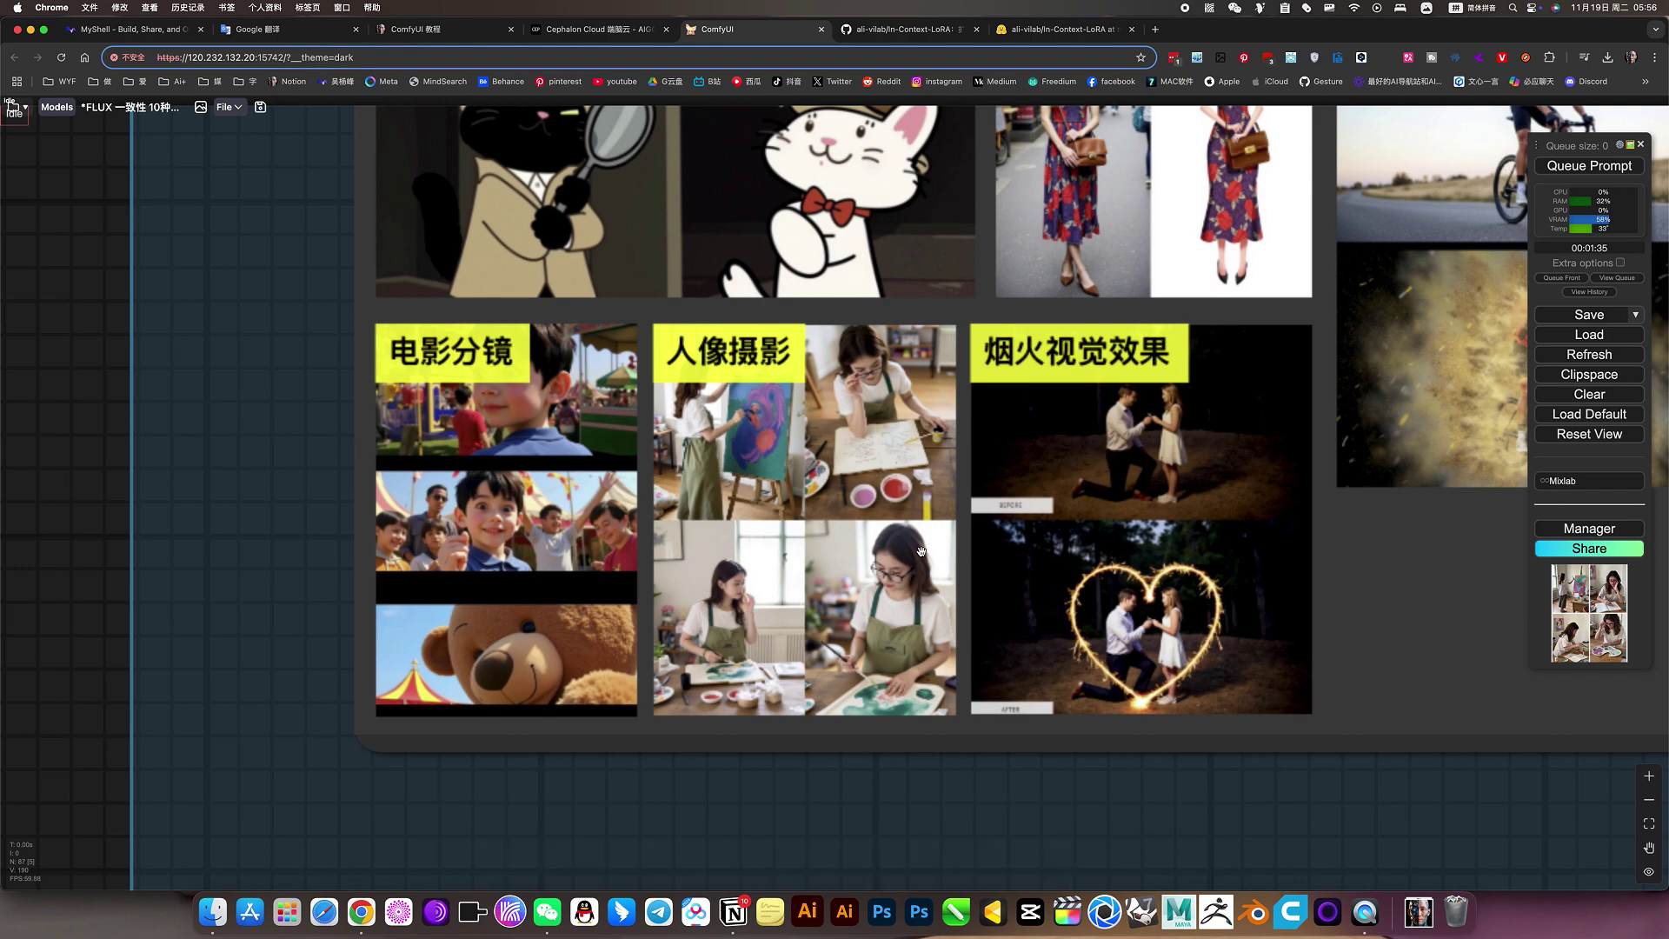
scroll(801, 548, "right", 5)
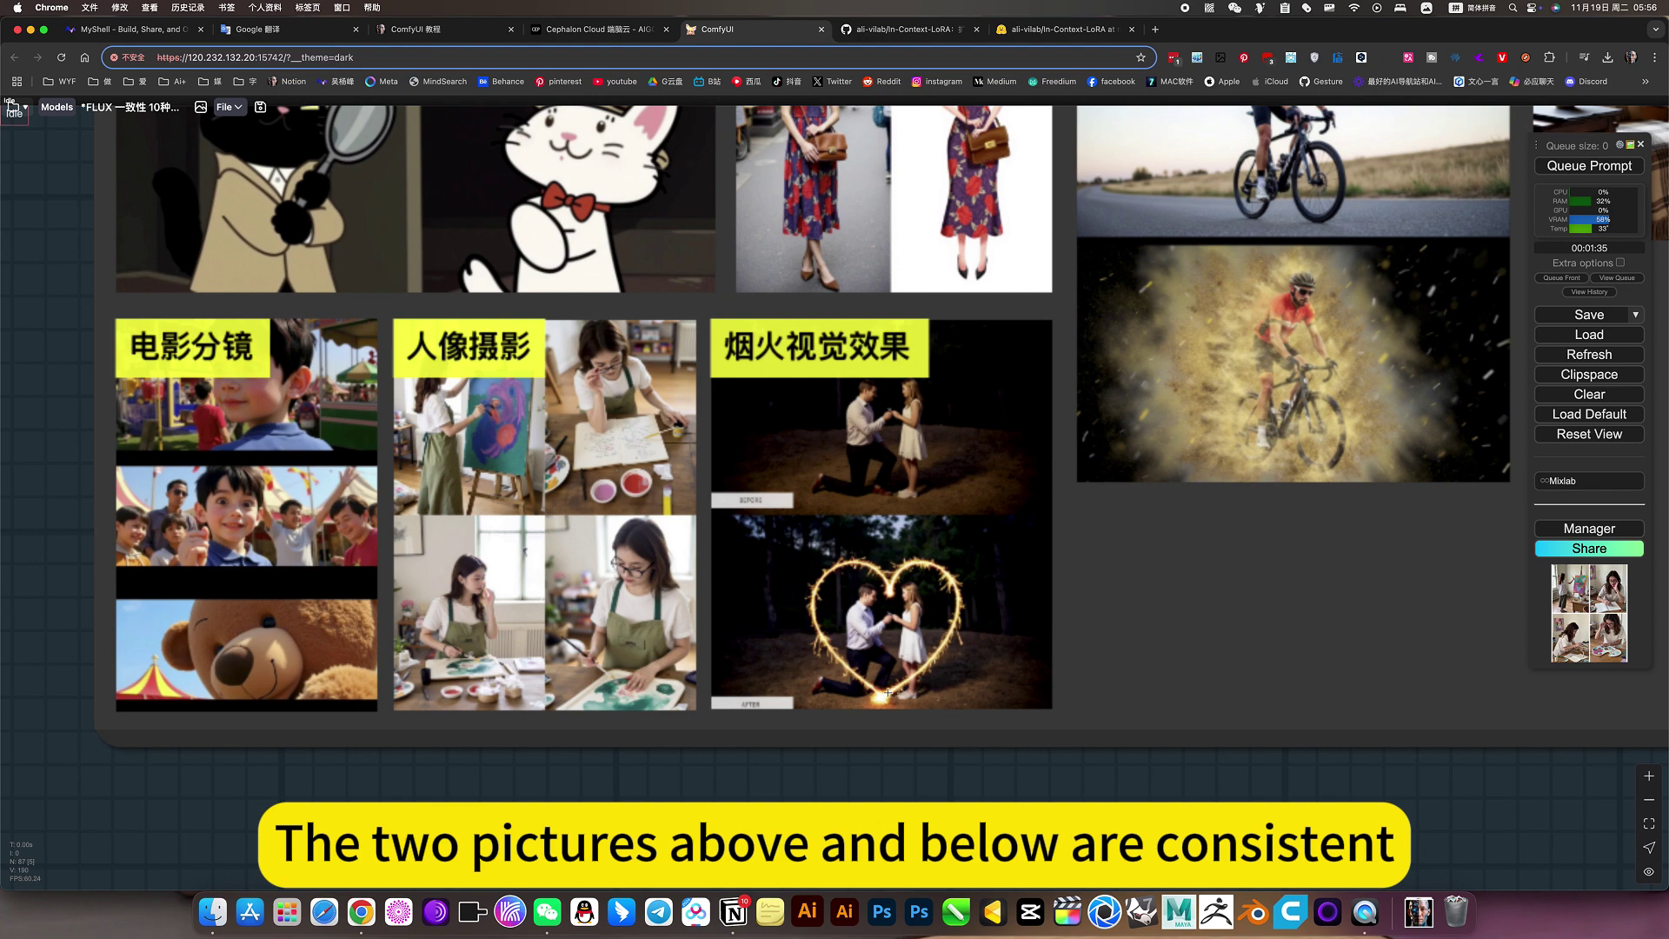
scroll(945, 656, "down", 5)
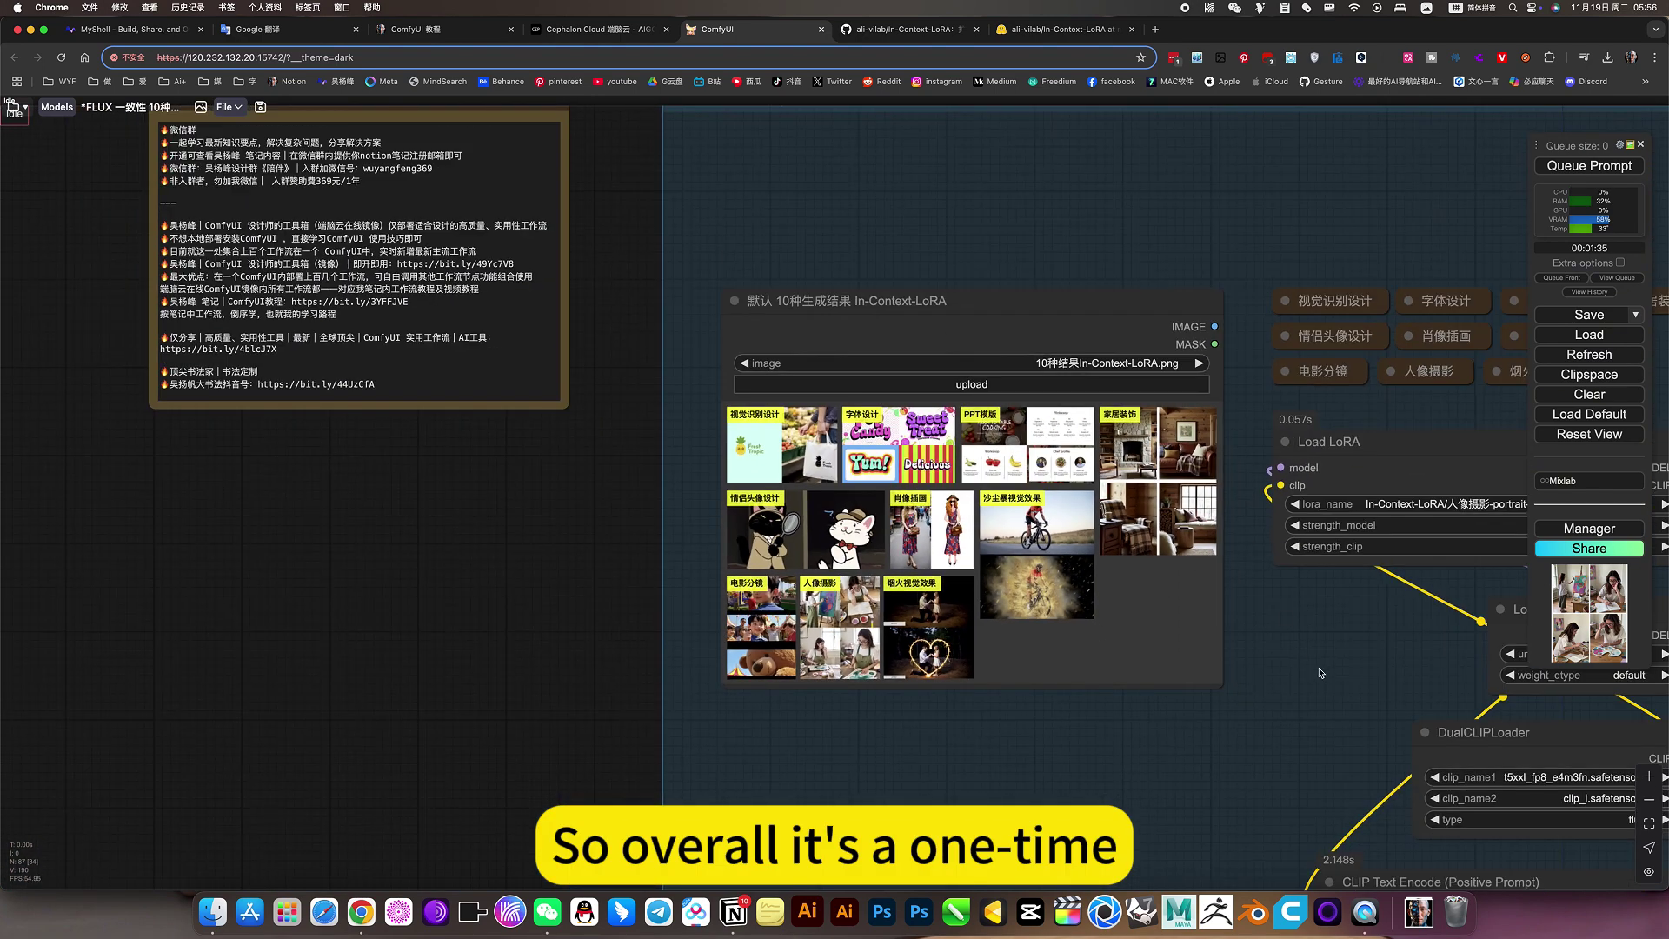
Step: Inspect the generated four-panel portrait in the Preview Image node for character consistency across the panels
left_click_drag(1328, 655, 634, 589)
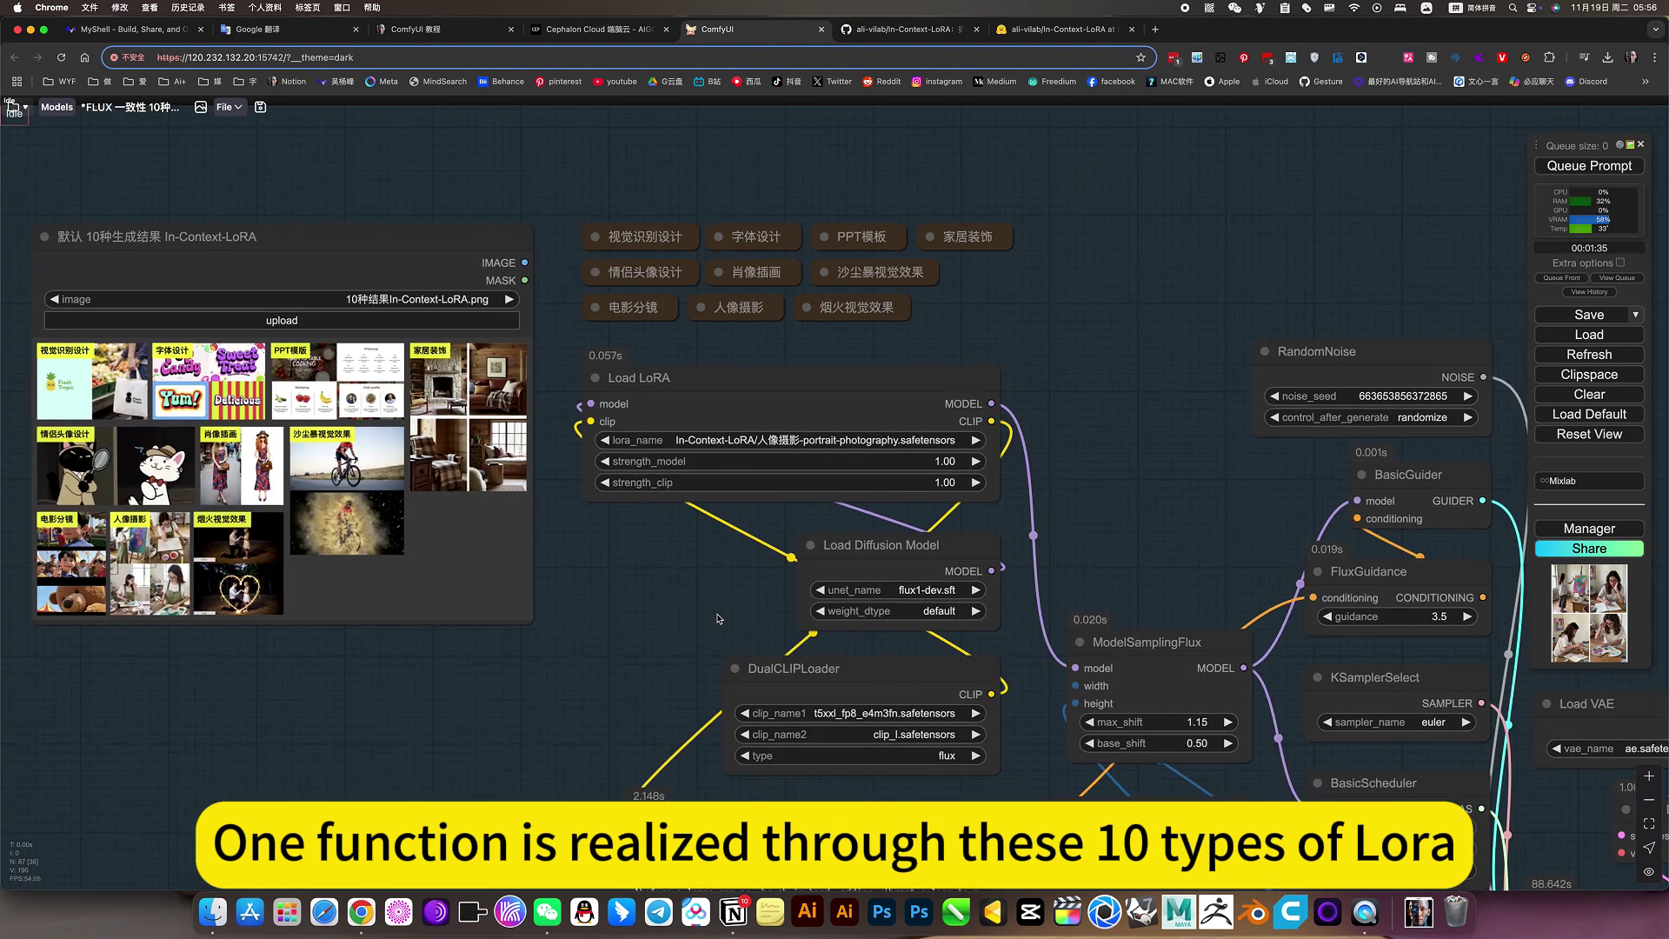
scroll(720, 619, "down", 4)
scroll(842, 620, "down", 1)
left_click_drag(945, 561, 404, 446)
scroll(1093, 409, "up", 5)
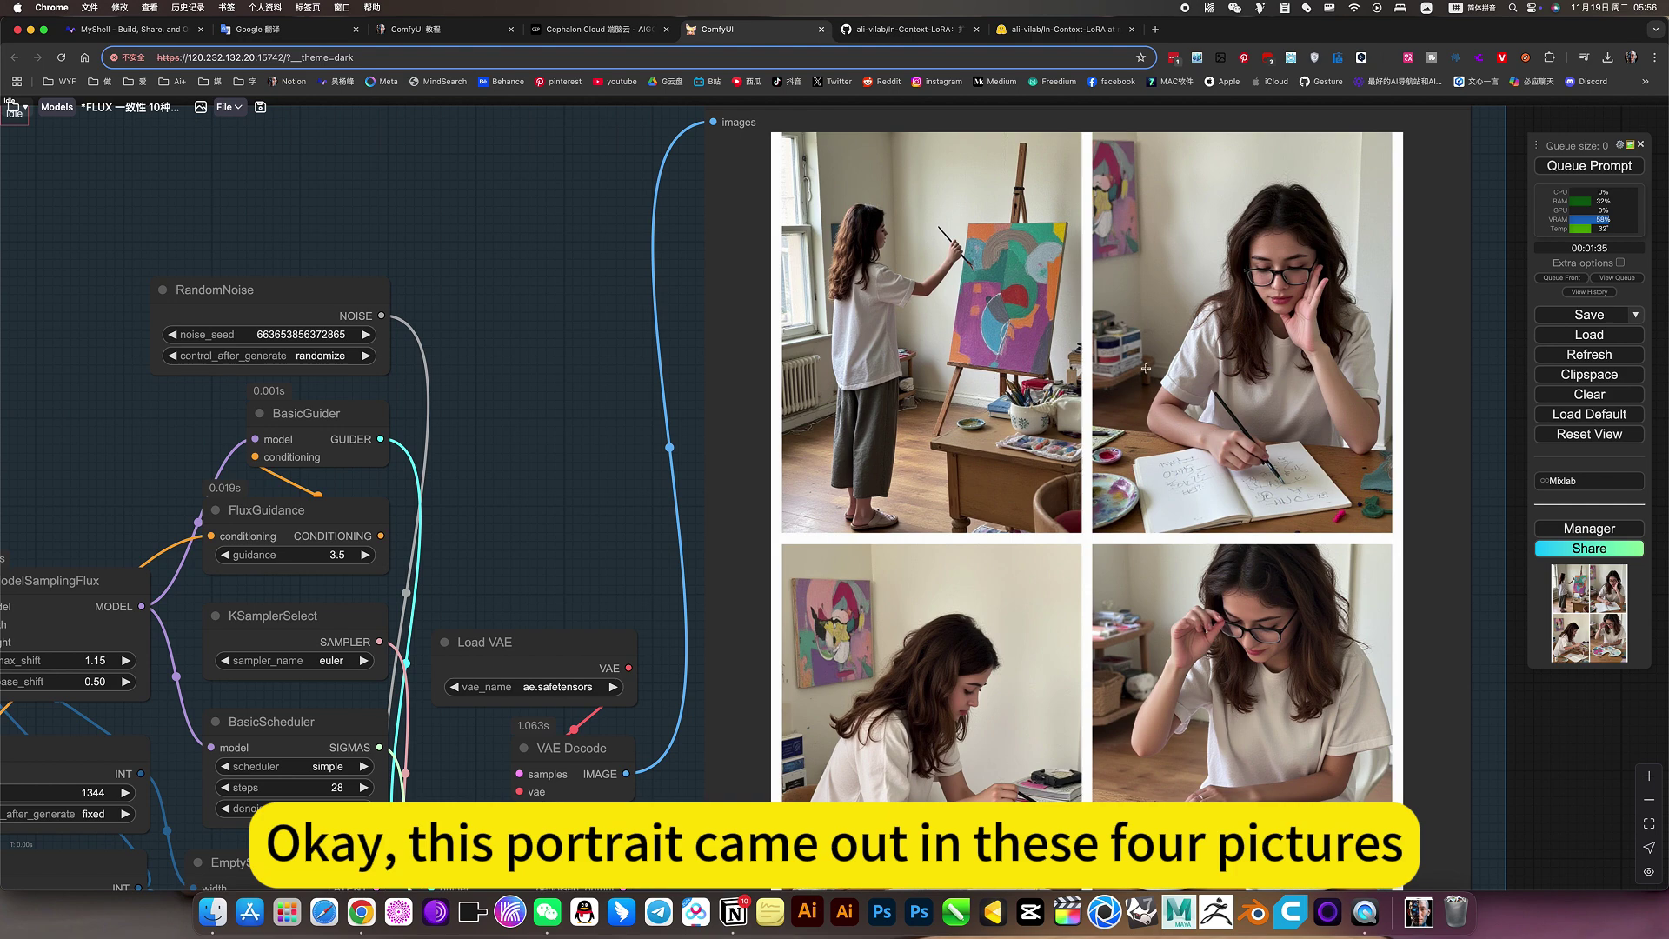
scroll(1139, 731, "down", 7)
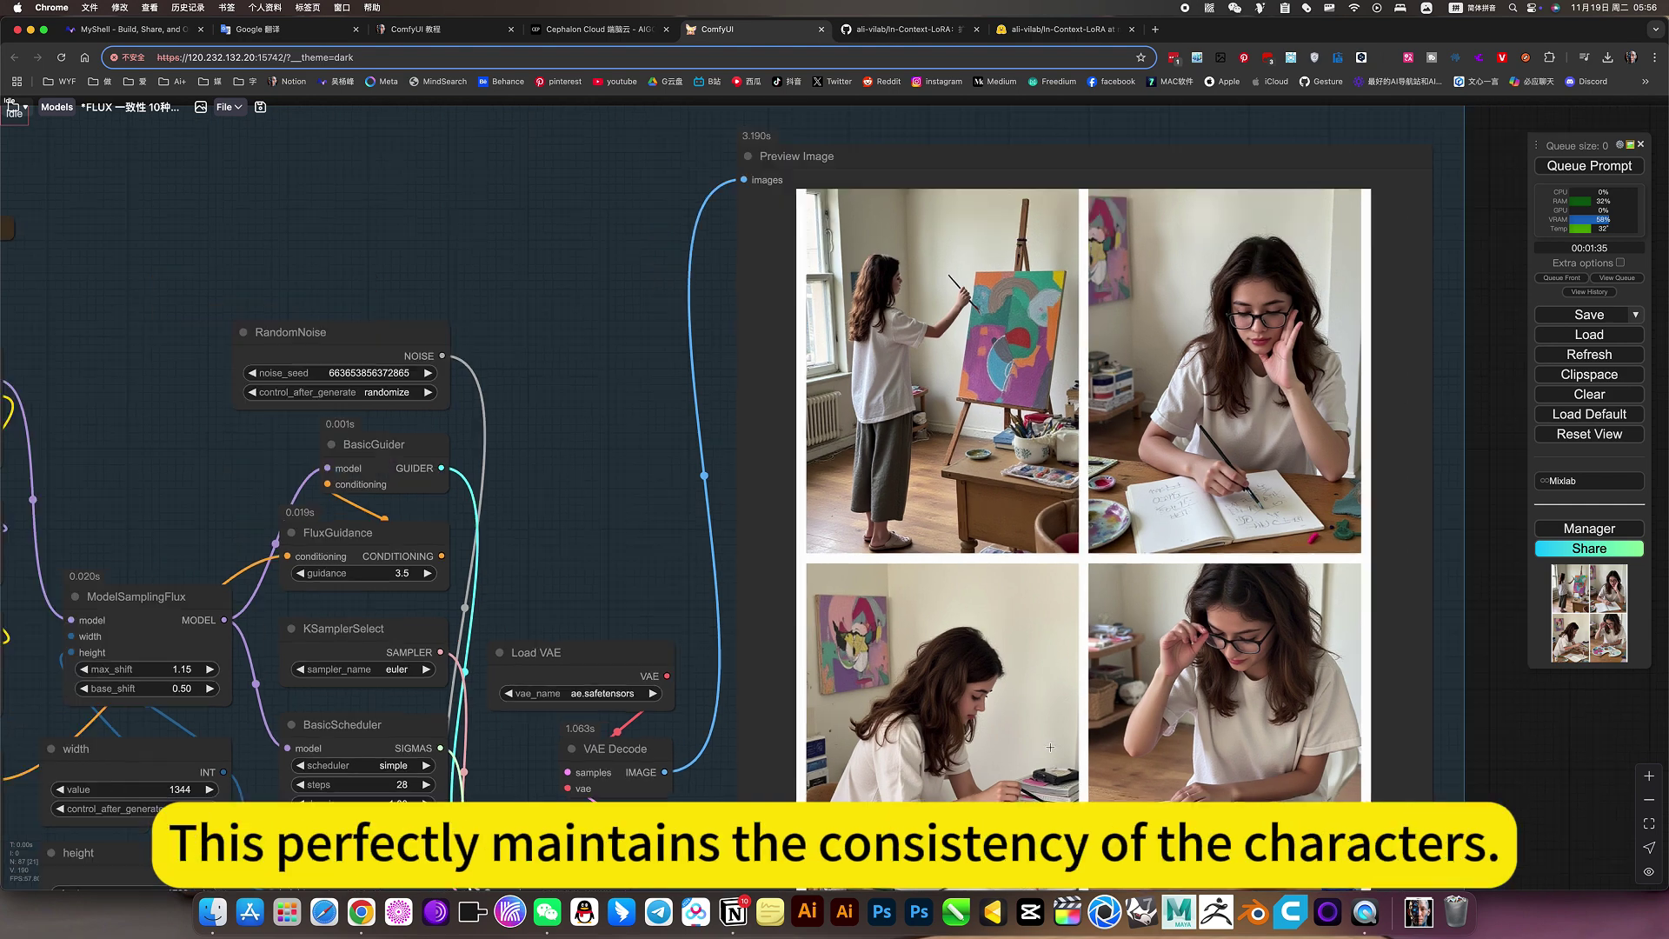
left_click_drag(1405, 780, 1429, 701)
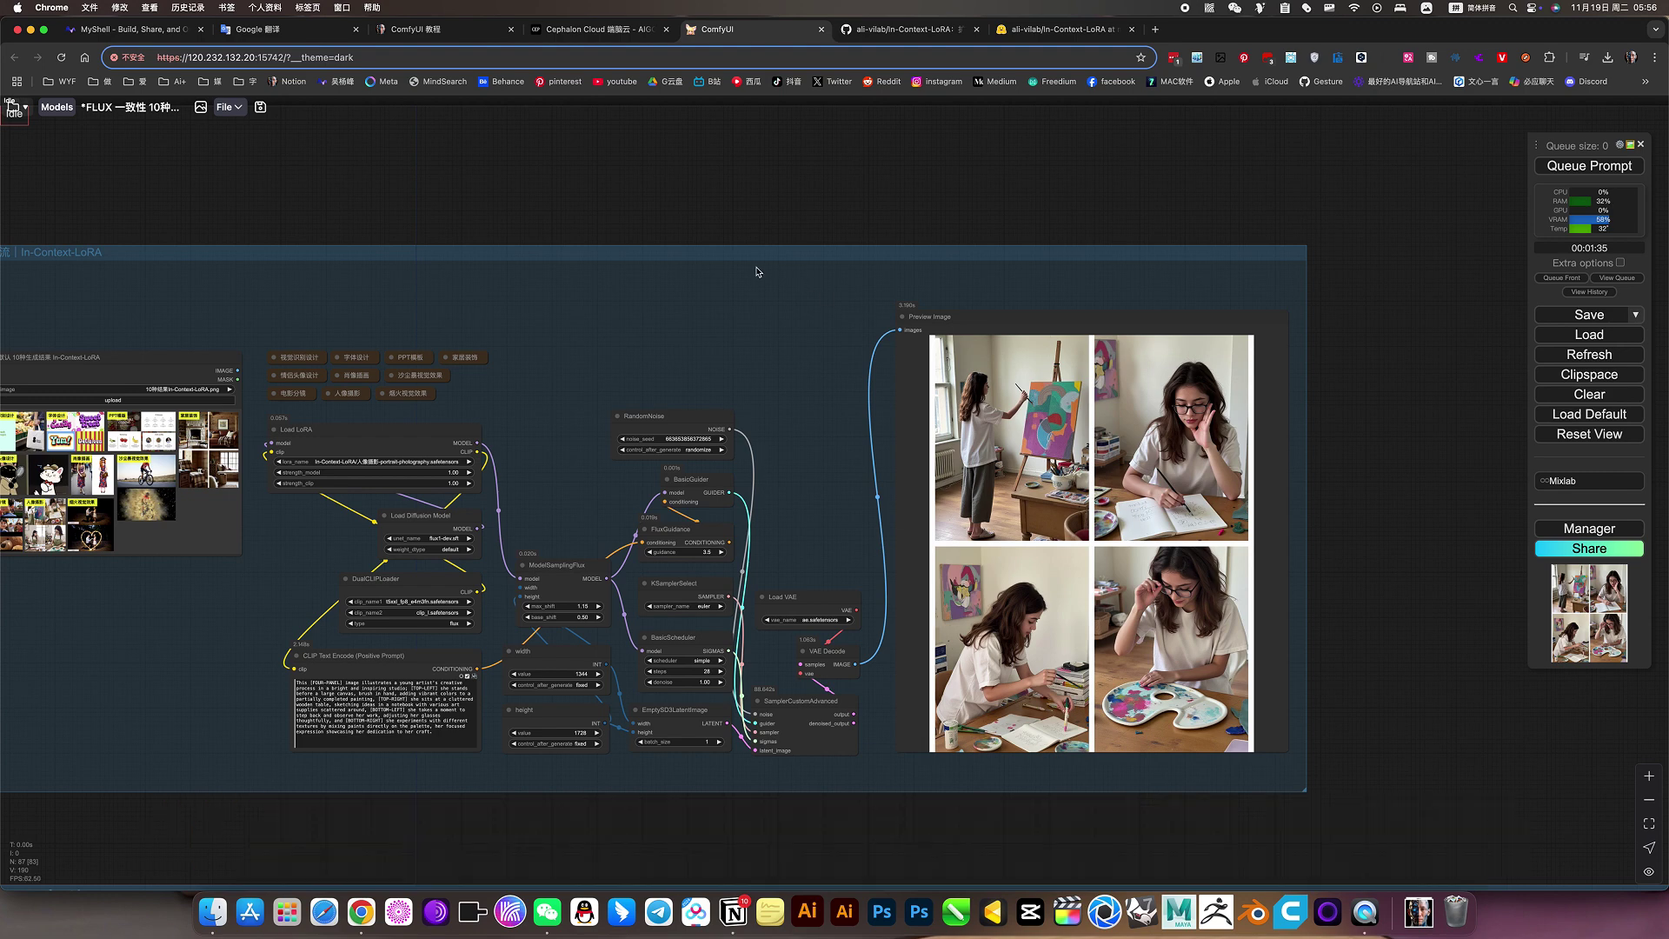
Step: Close the running ComfyUI session and relaunch the ComfyUI image from the started application in Cephalon Cloud's 我的应用 list
scroll(759, 272, "down", 4)
left_click_drag(727, 194, 1003, 246)
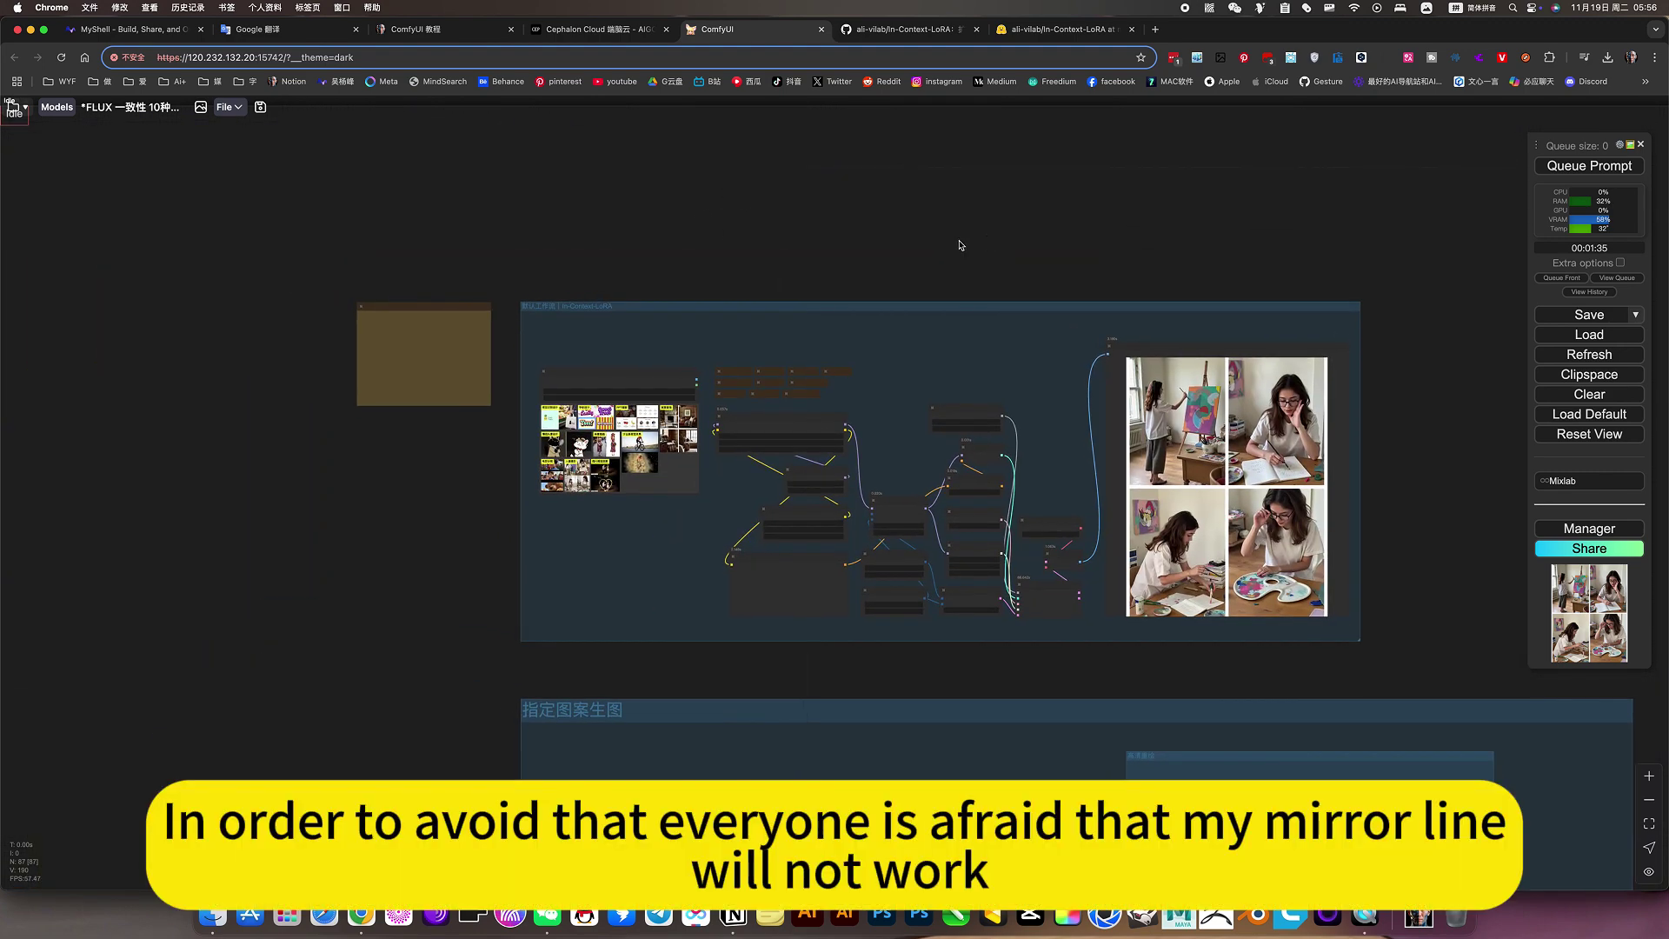
left_click(821, 30)
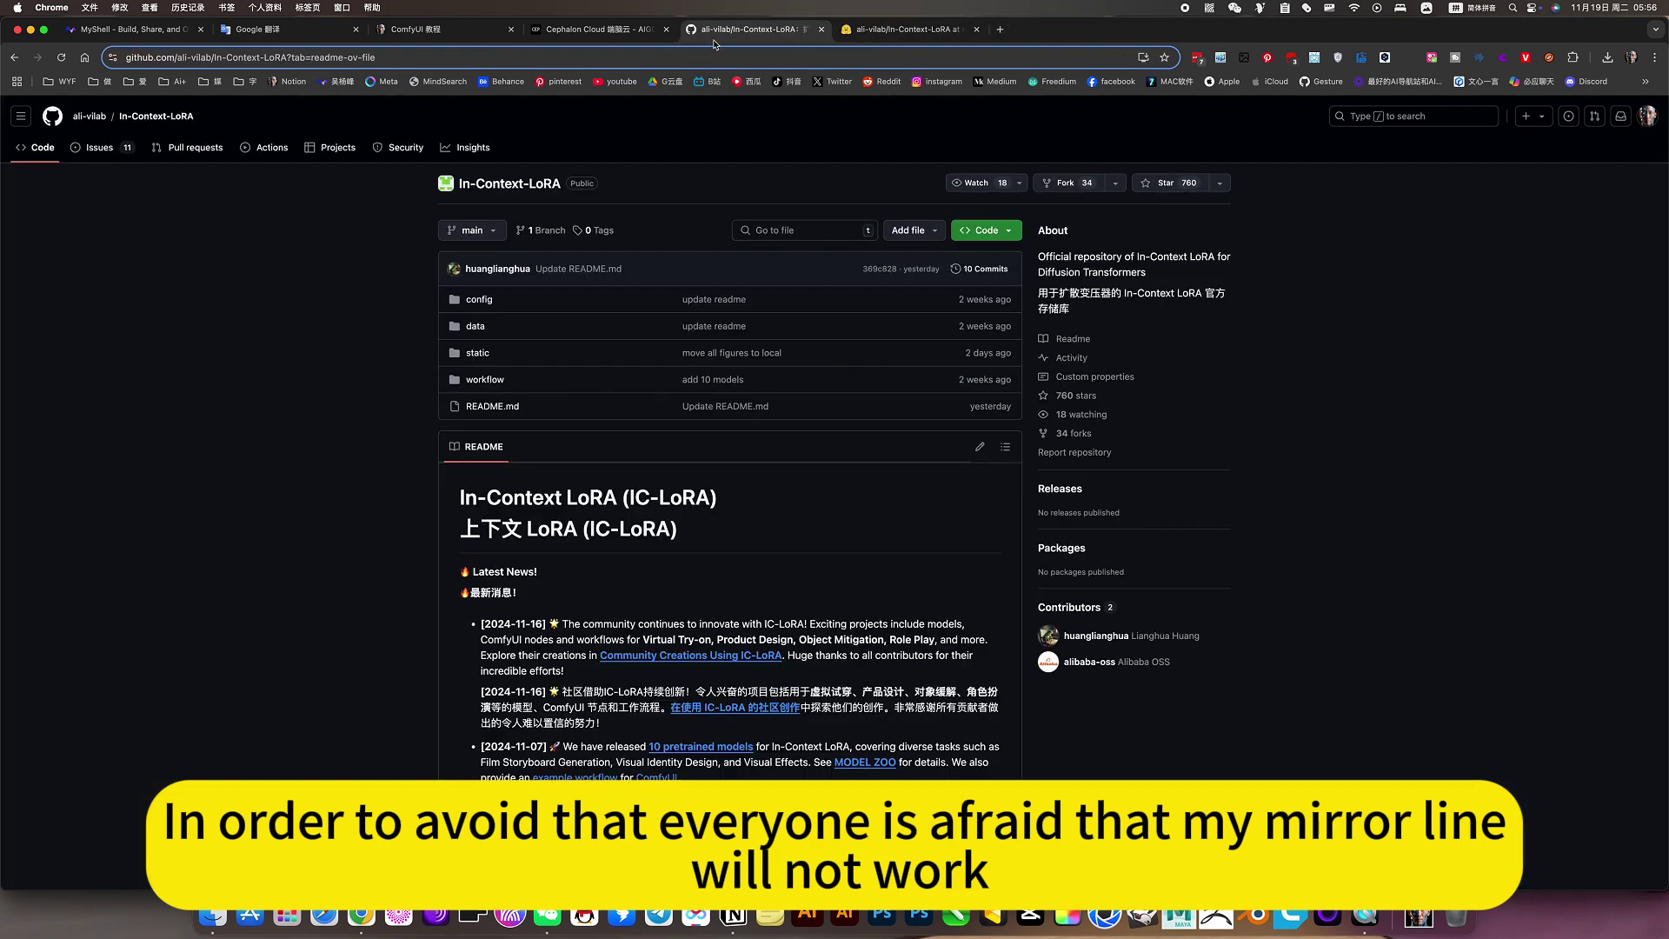
left_click(622, 32)
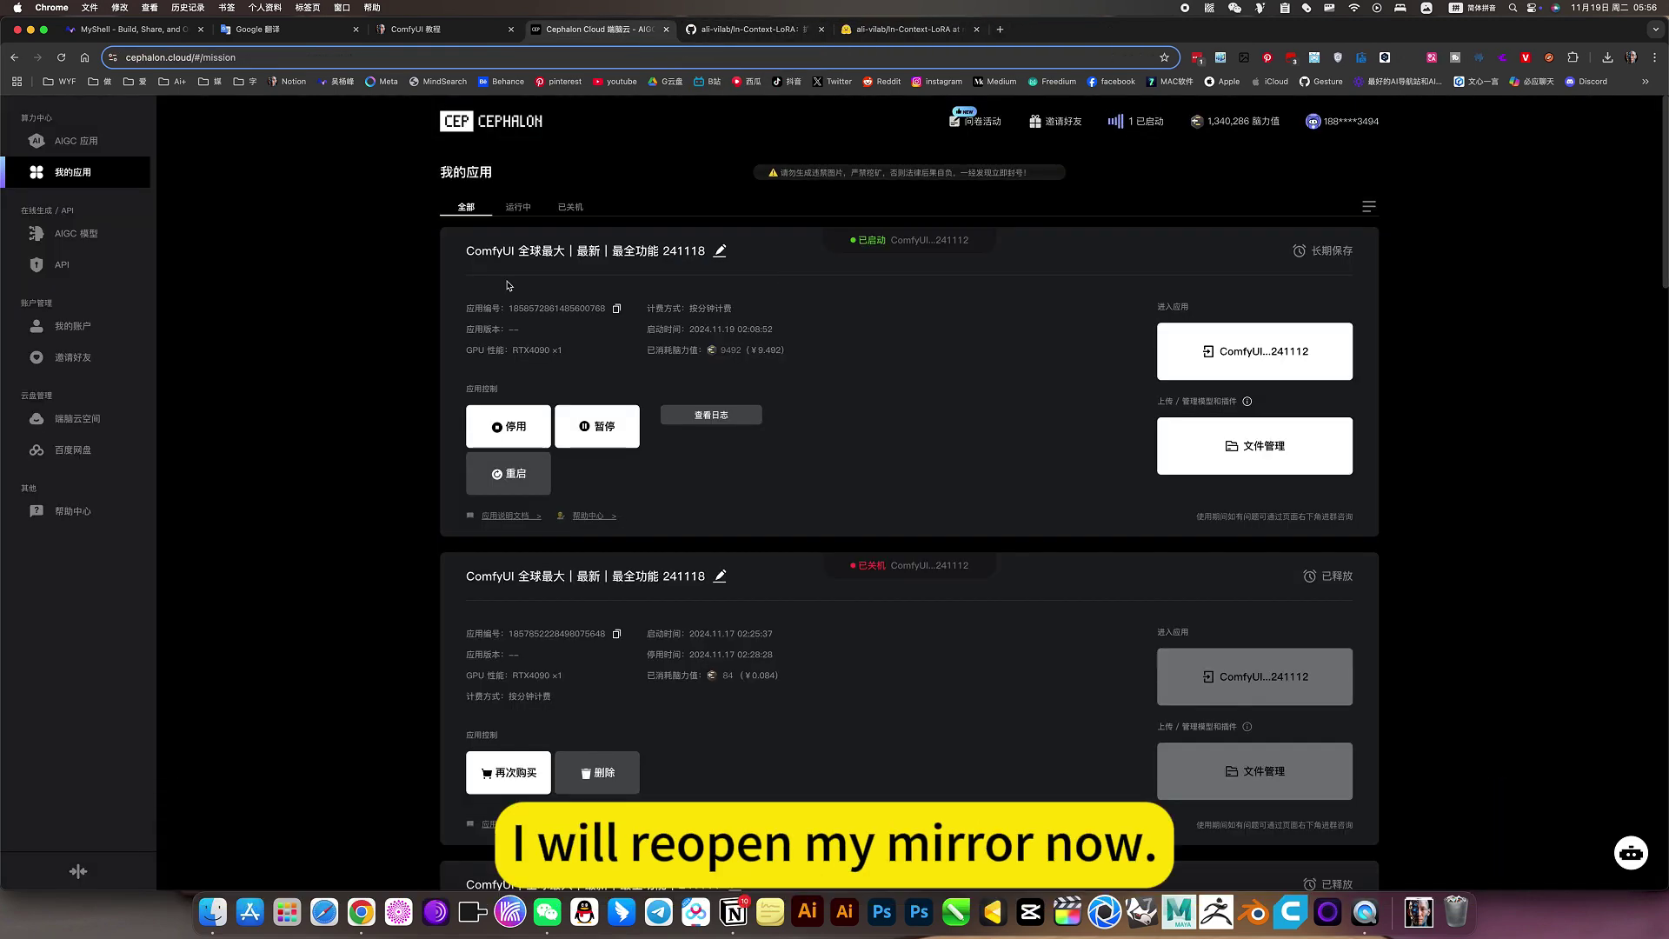
left_click(1201, 353)
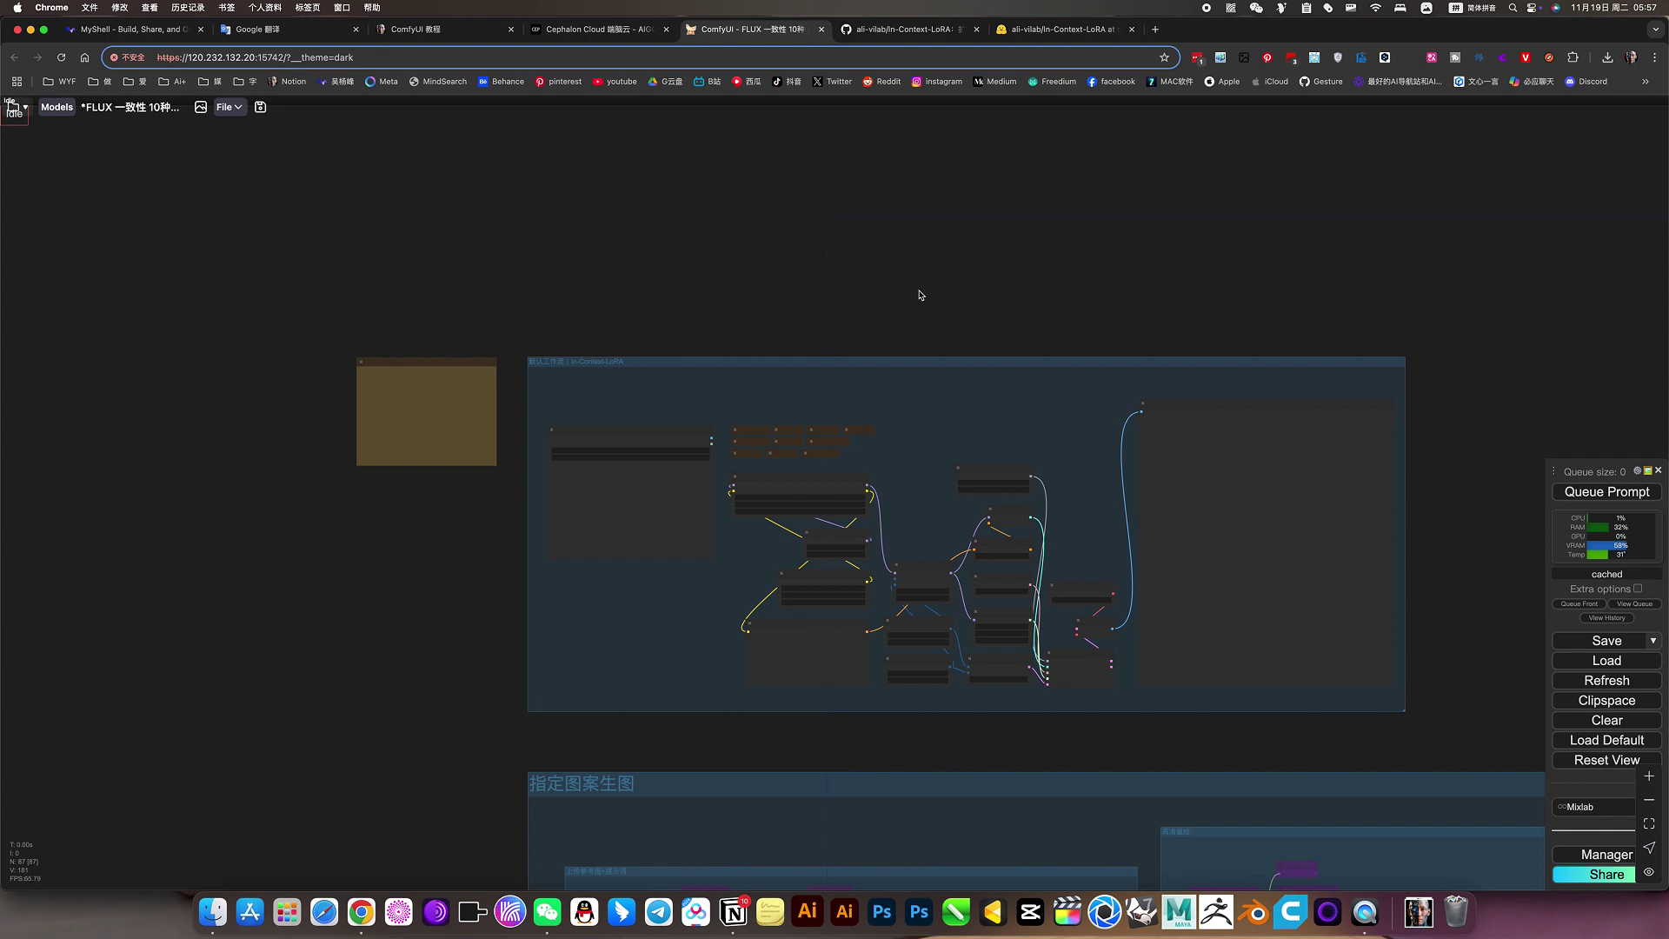
left_click_drag(917, 303, 824, 229)
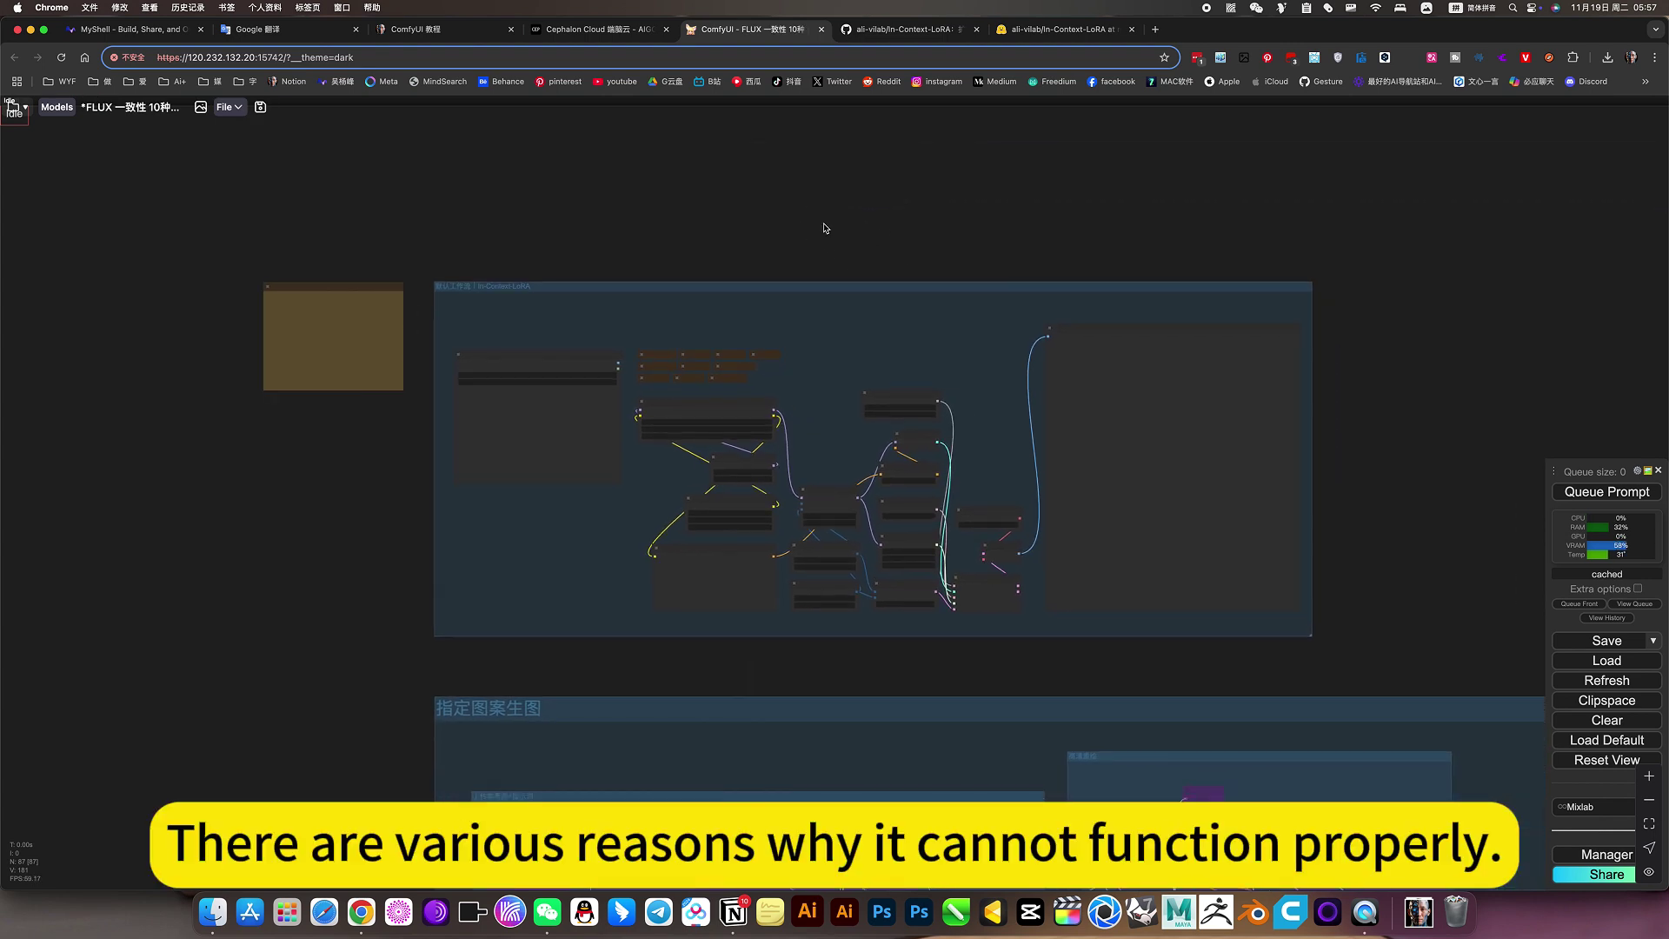
Step: Check the saved workflow folder in the Workspace list and the images offered on Cephalon Cloud's AIGC 应用 page
left_click(13, 107)
left_click(12, 207)
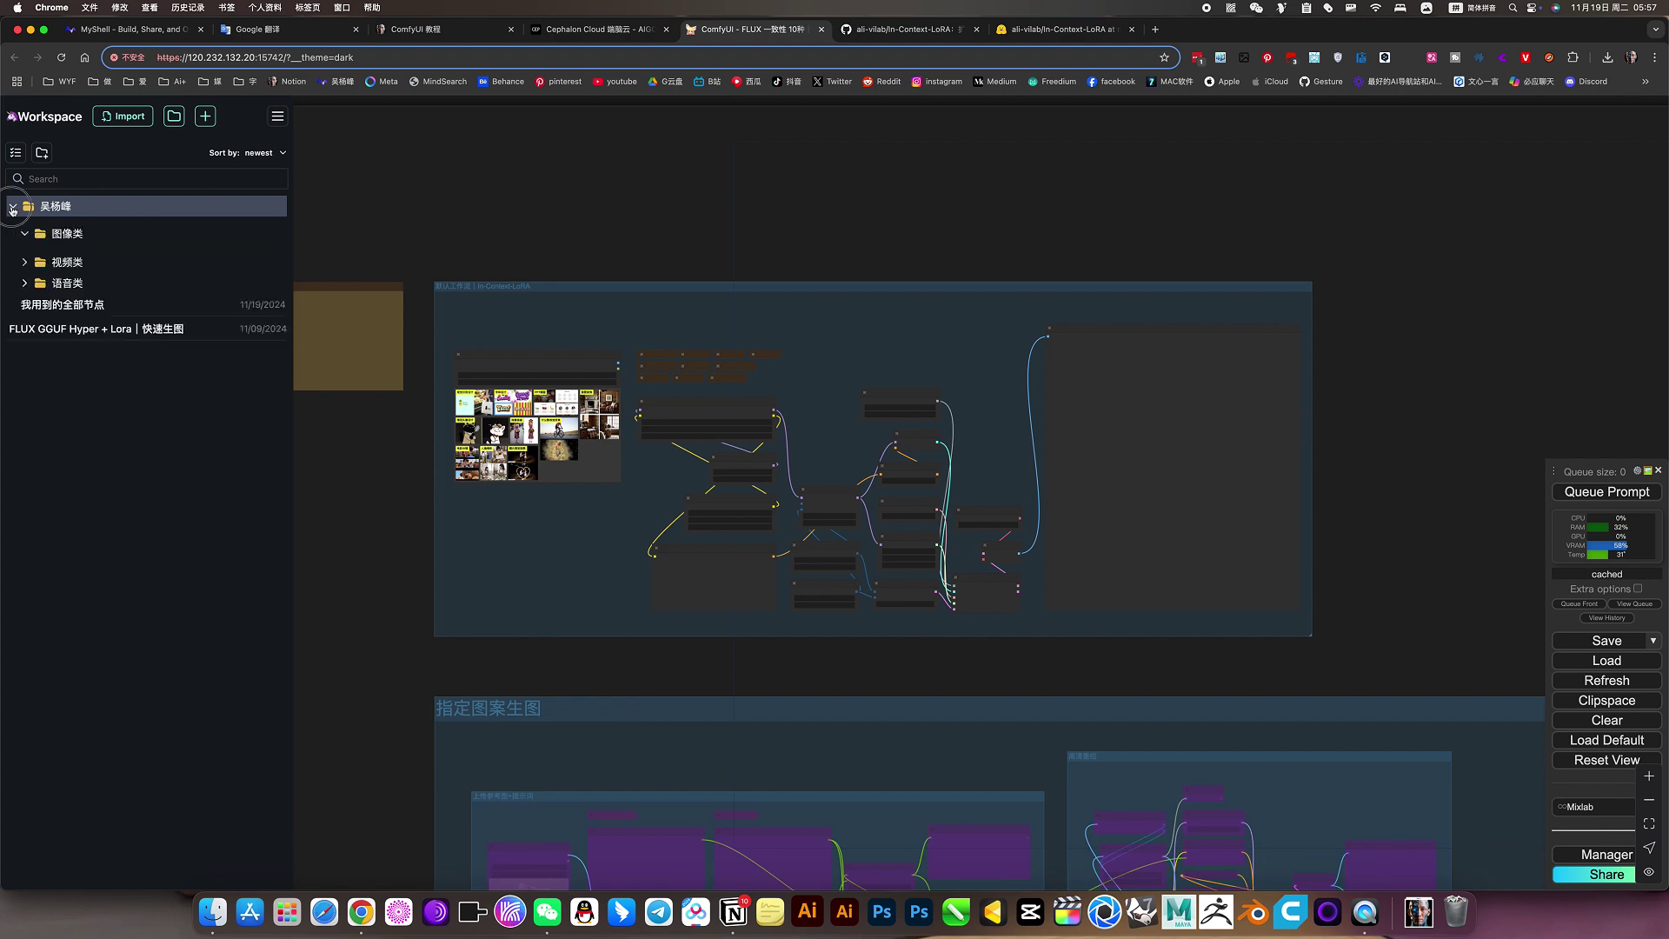
left_click(12, 207)
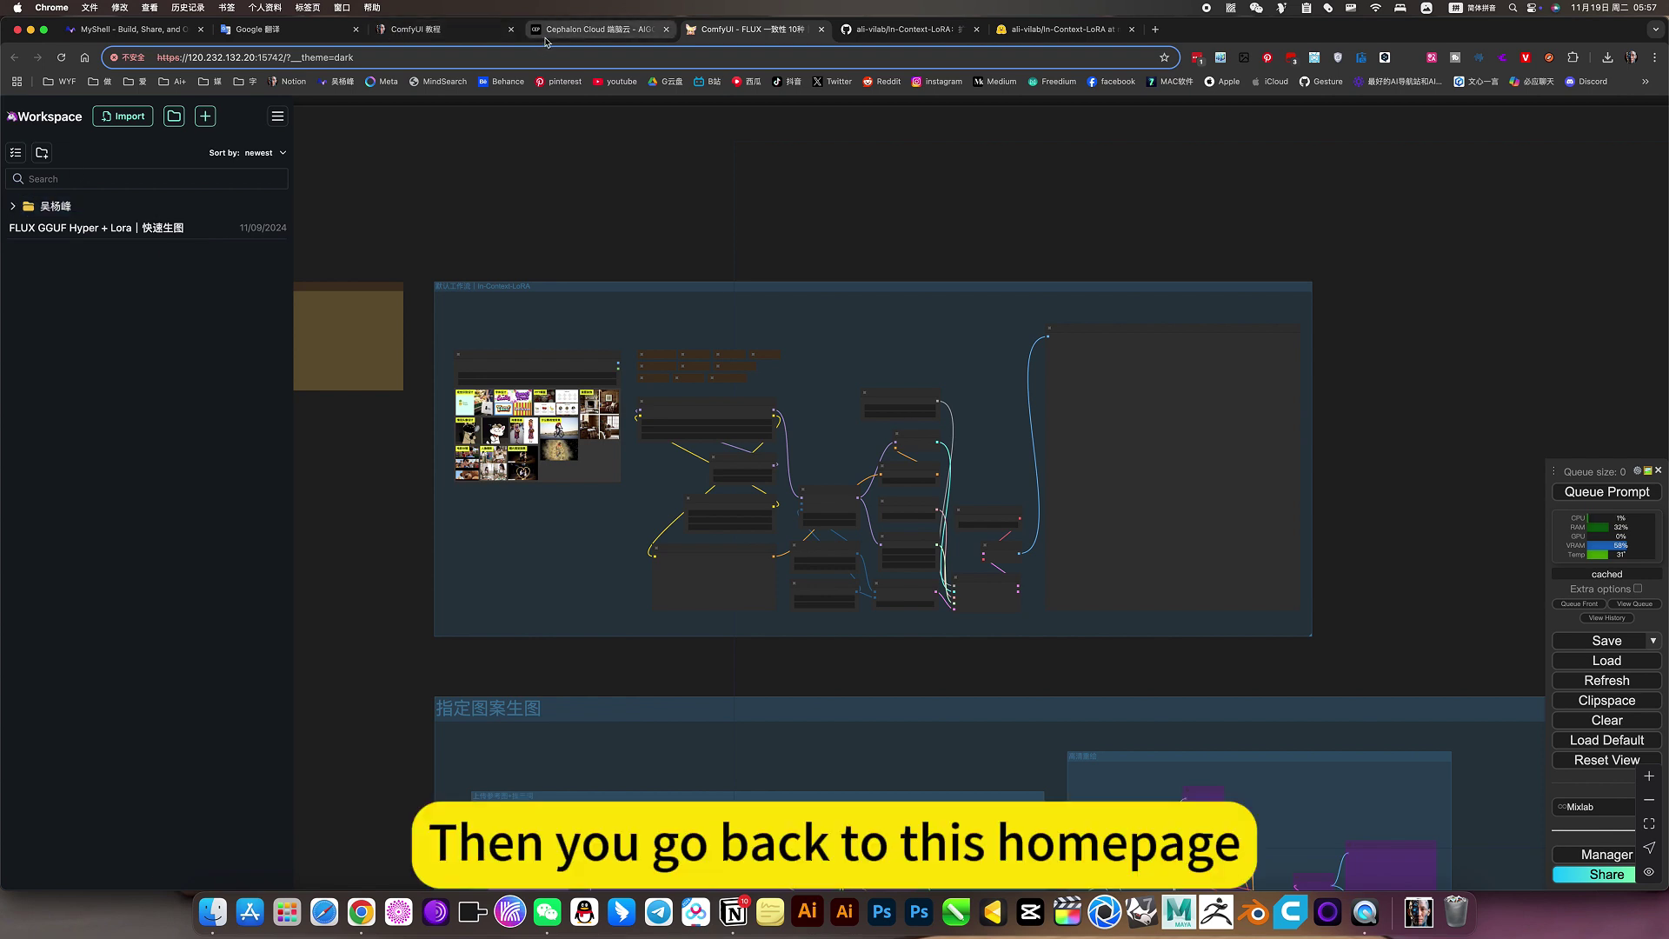
left_click(599, 28)
left_click(76, 141)
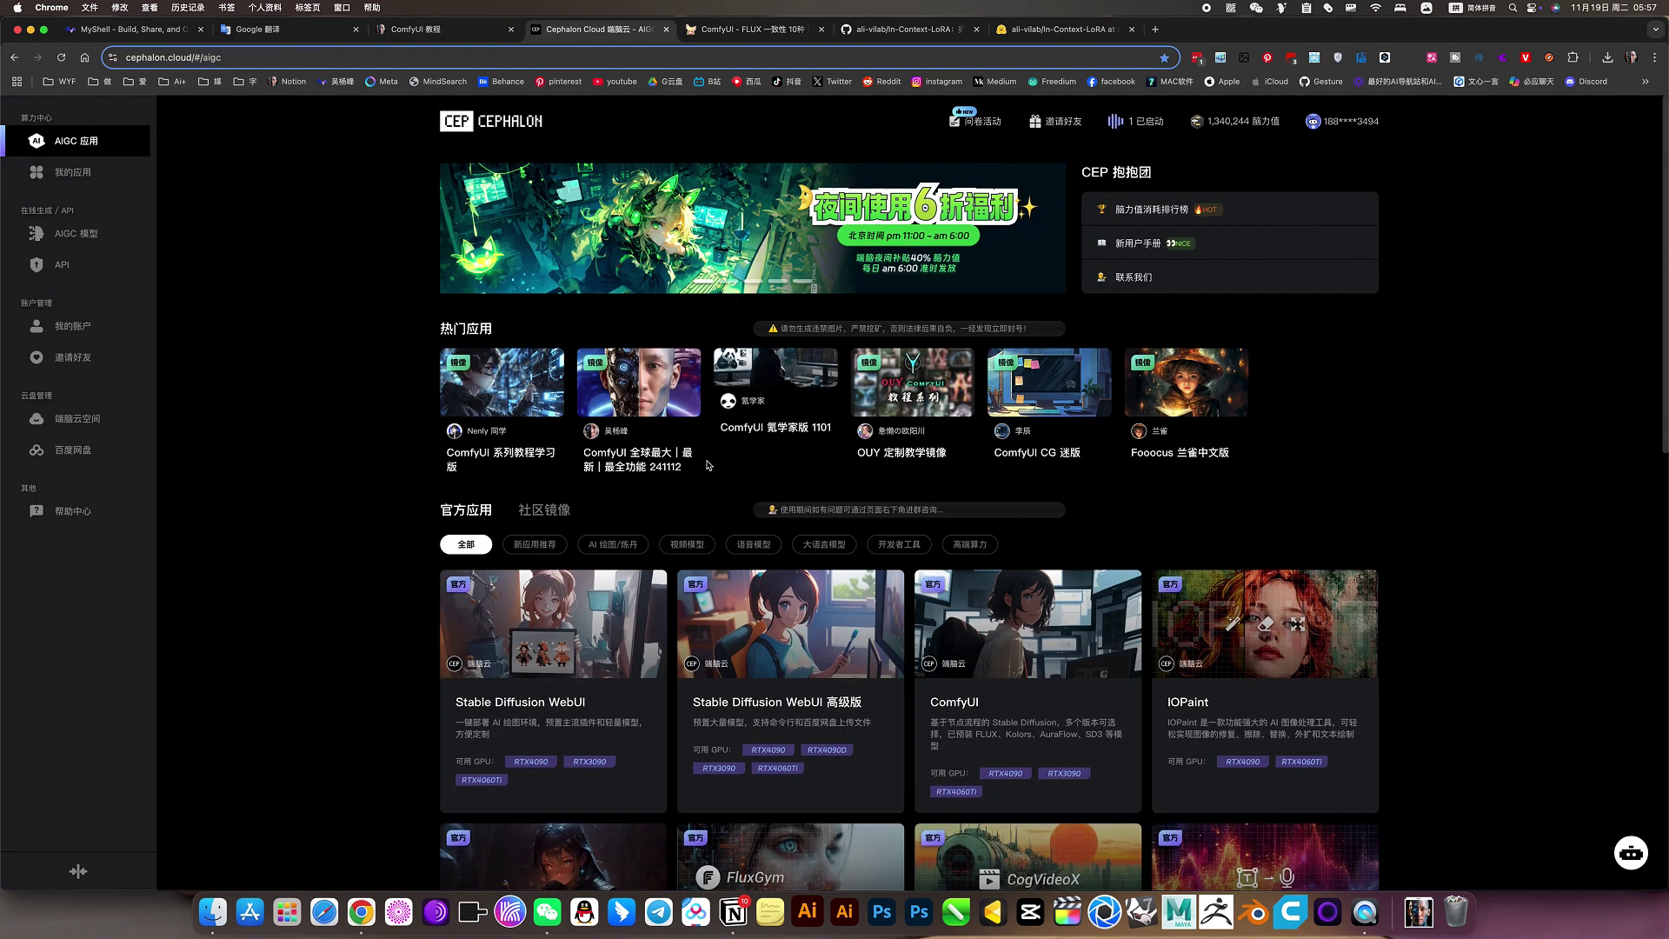
left_click(740, 29)
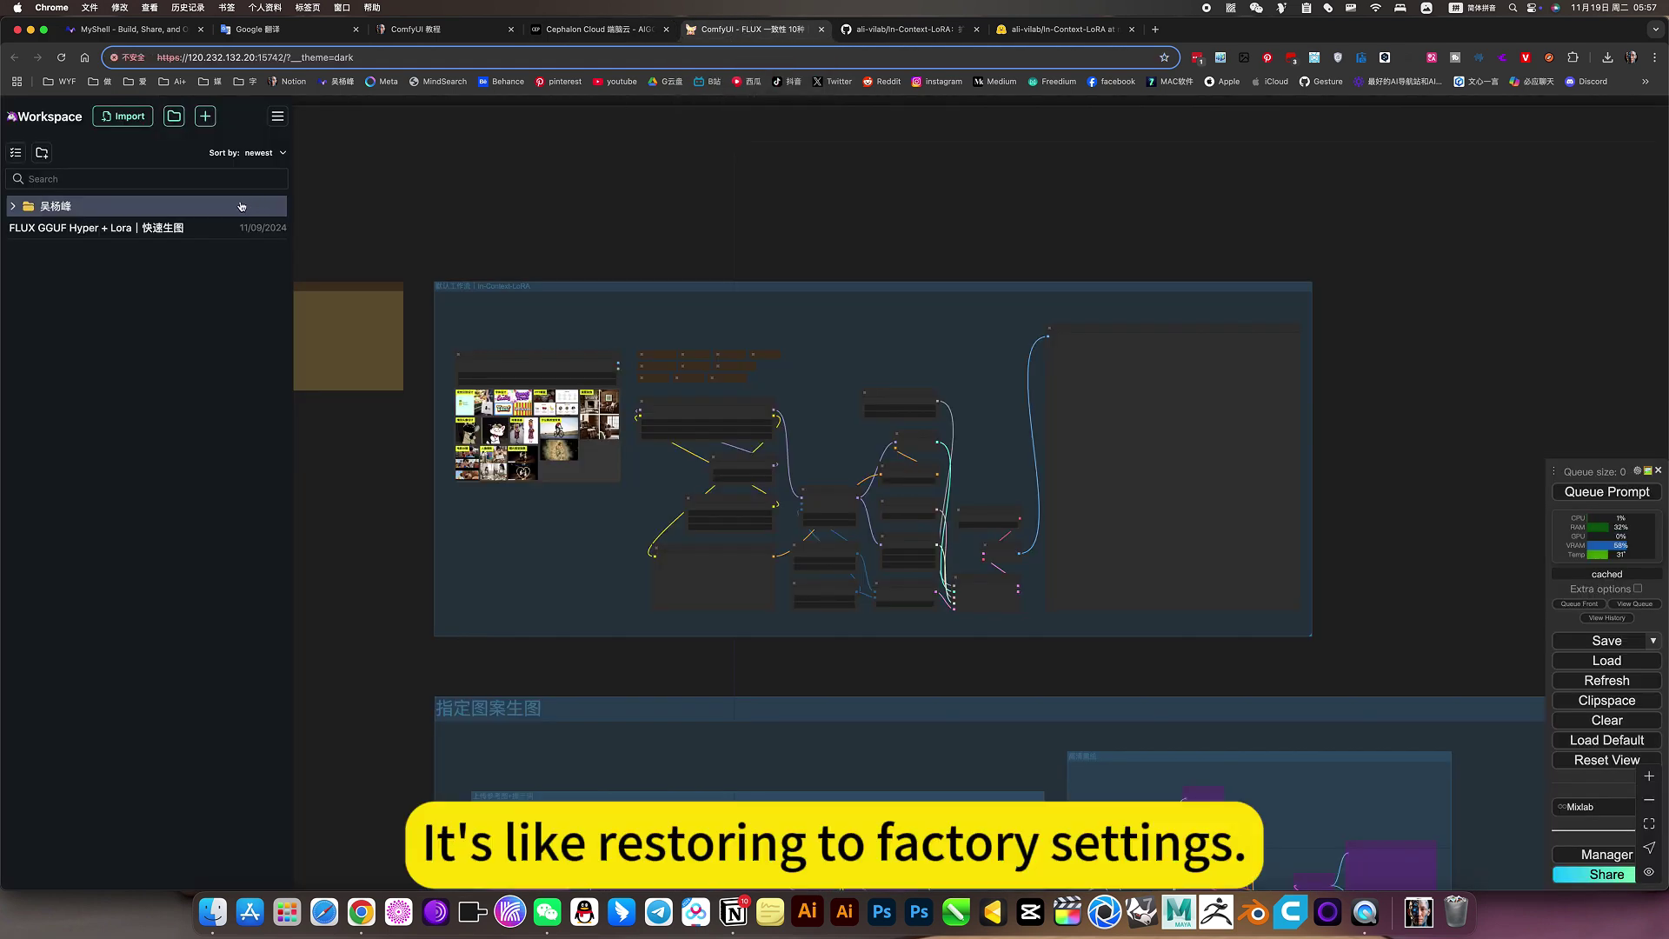
Step: Reopen the workflow "FLUX 一致性 10种｜IC Lora" from the 图像类 folder, discarding the unsaved changes
left_click(13, 207)
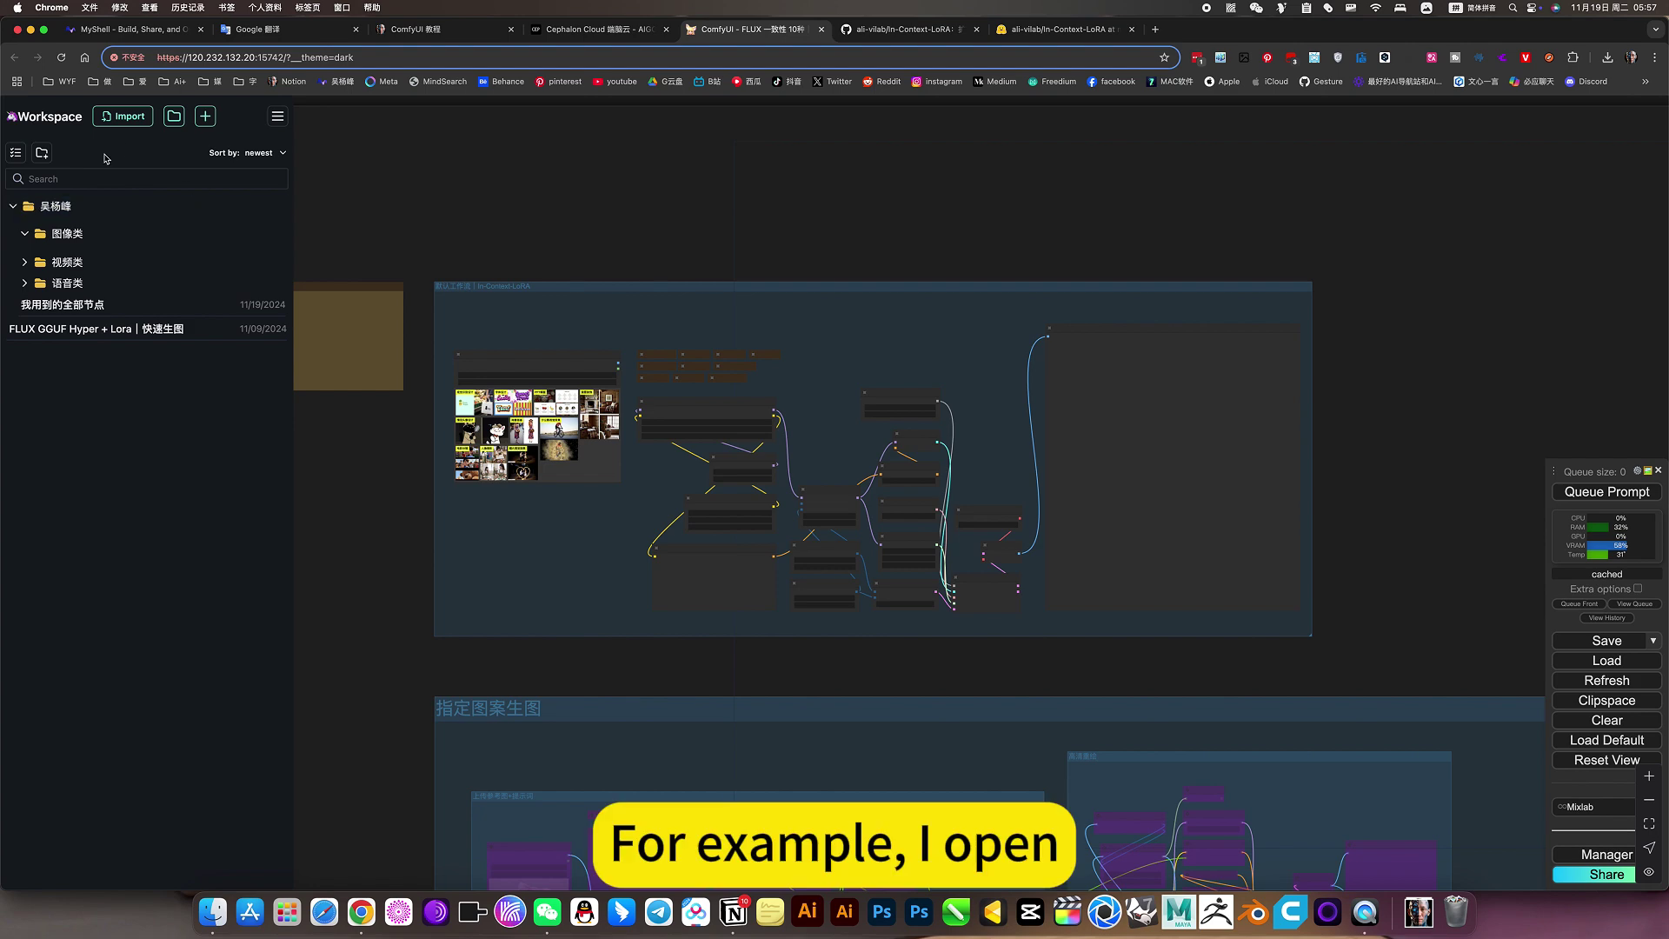
left_click(33, 234)
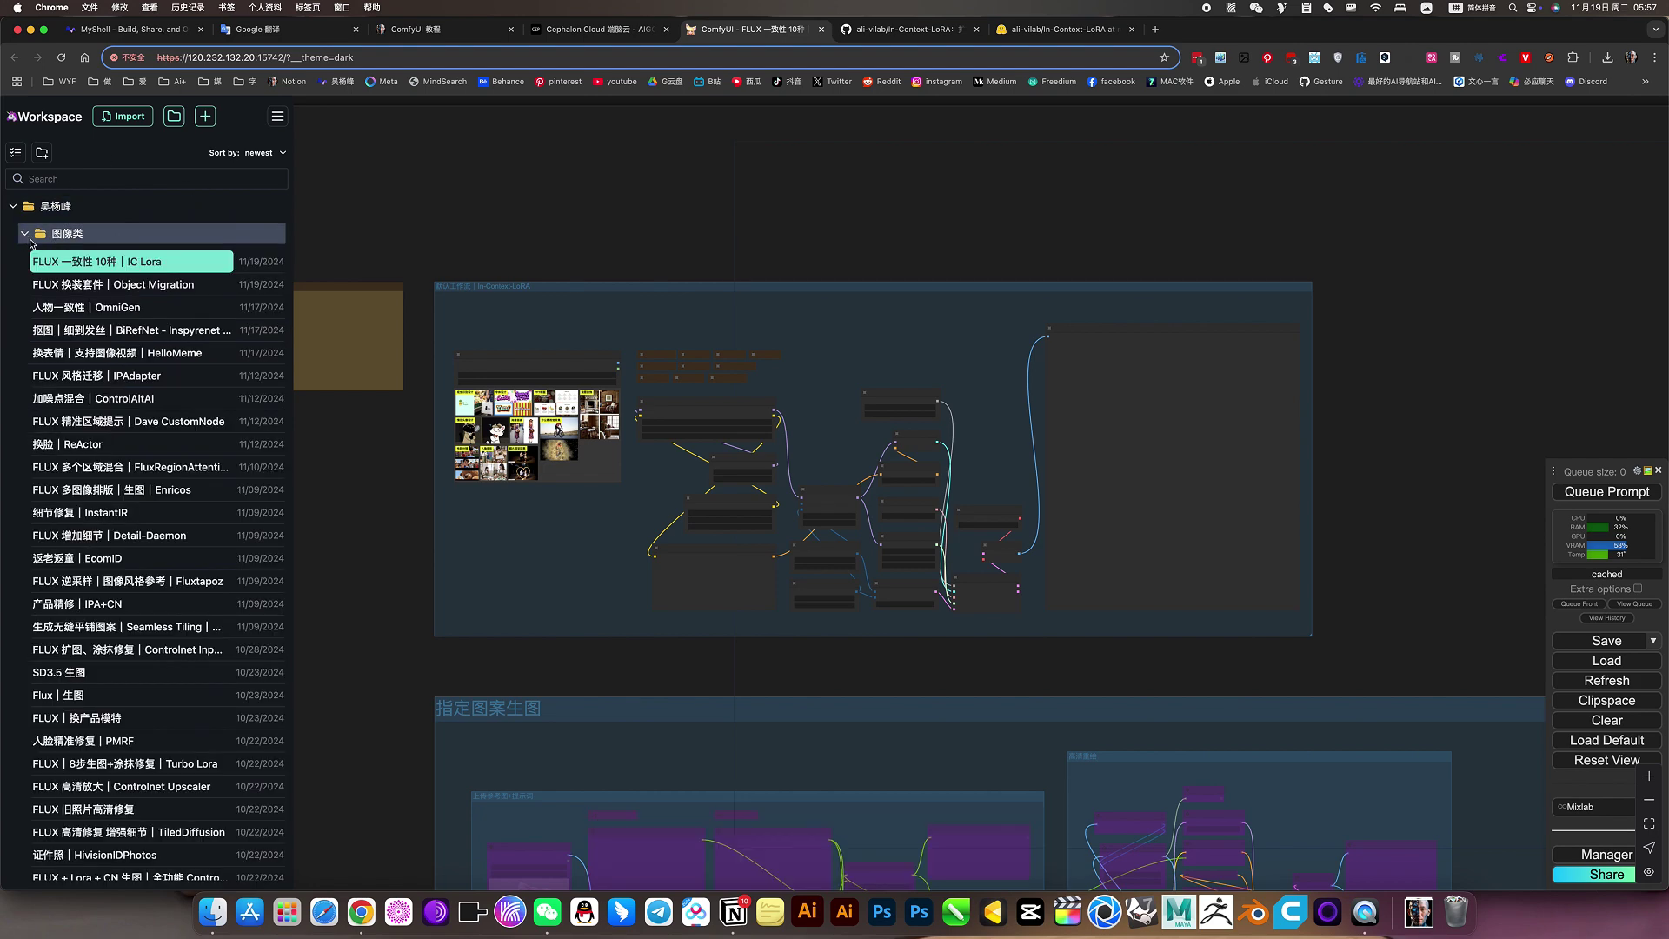
left_click(96, 263)
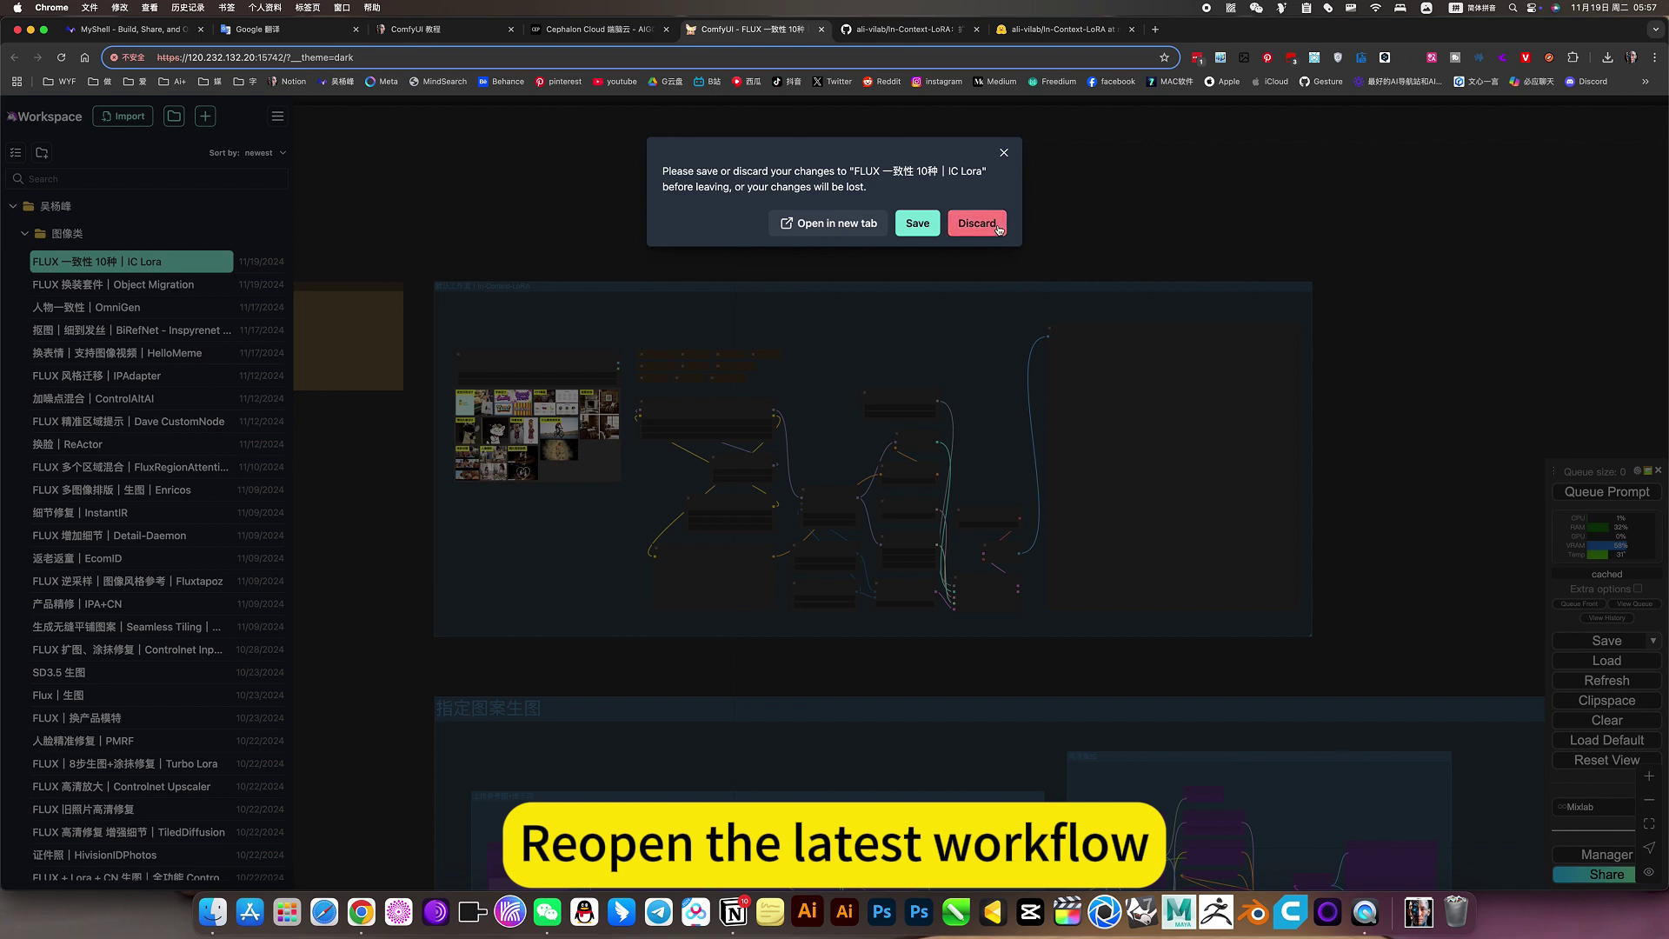
left_click(977, 223)
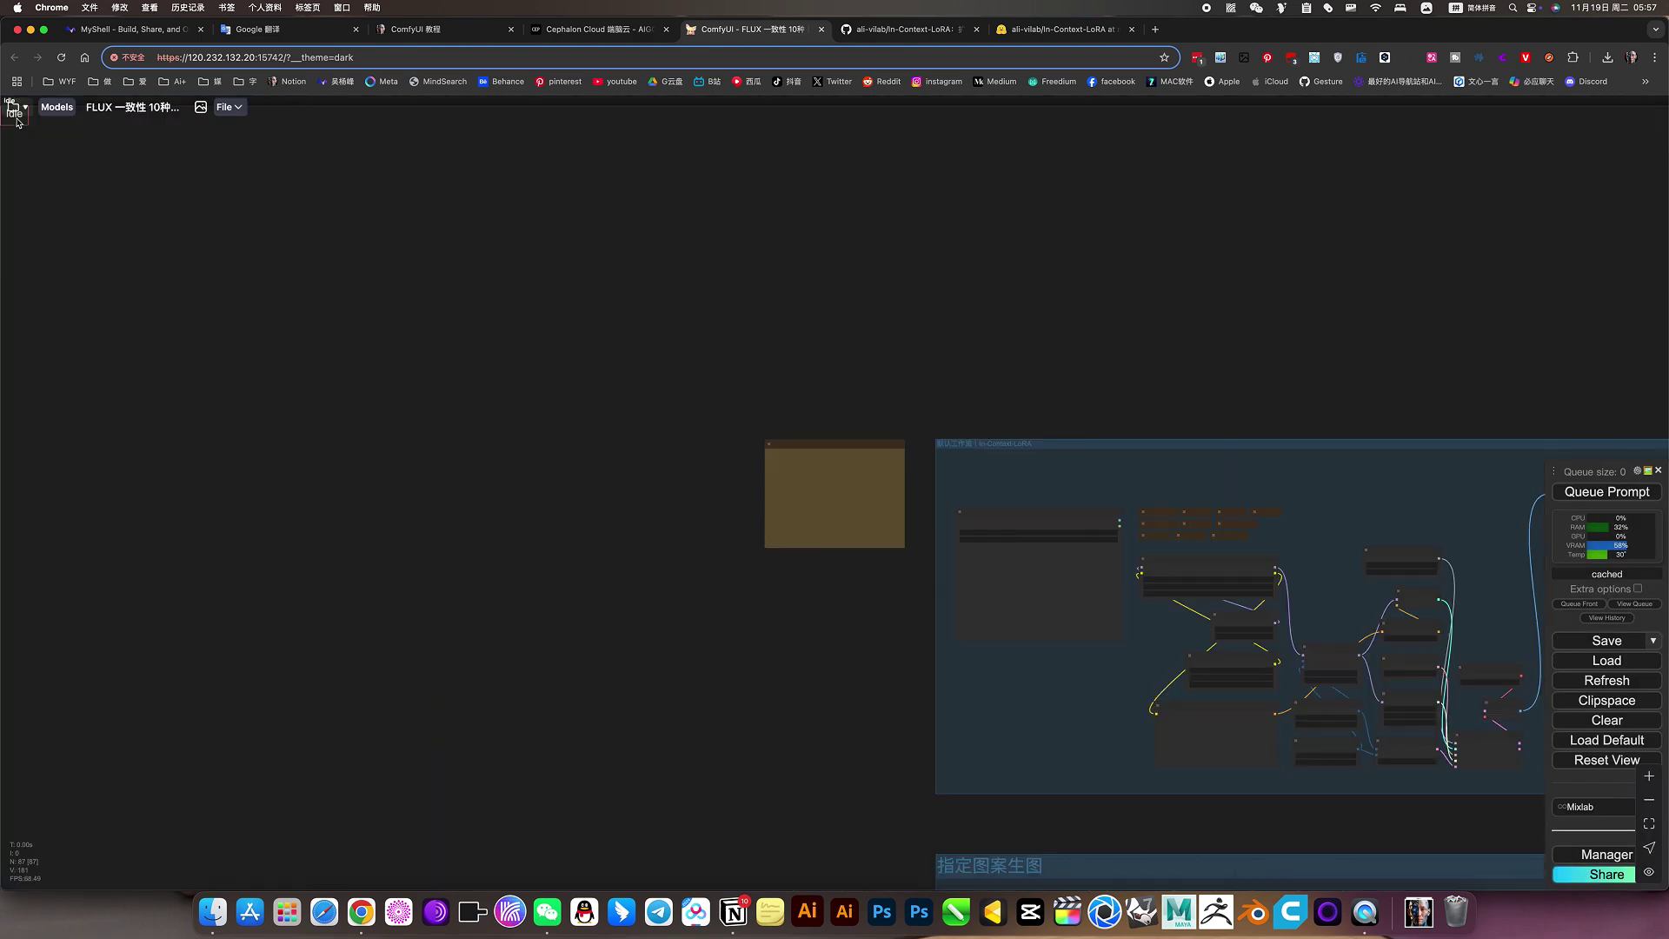
Step: Look through the saved image workflows in the 图像类 folder of the Workspace list
left_click(14, 108)
left_click(13, 209)
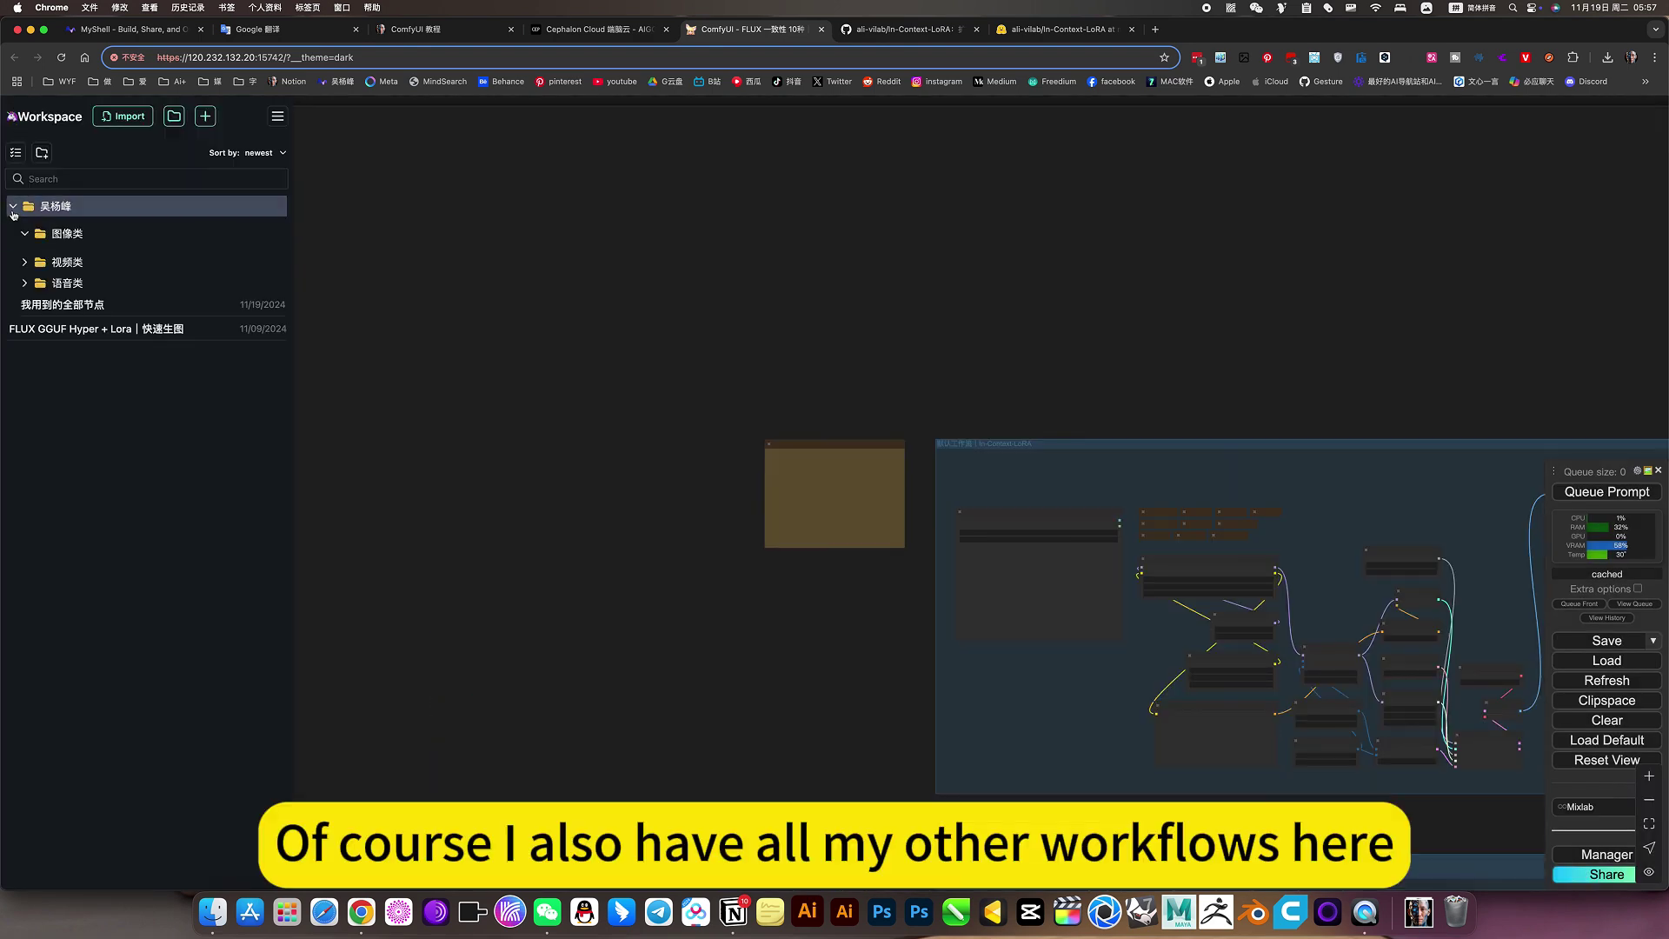
left_click(23, 234)
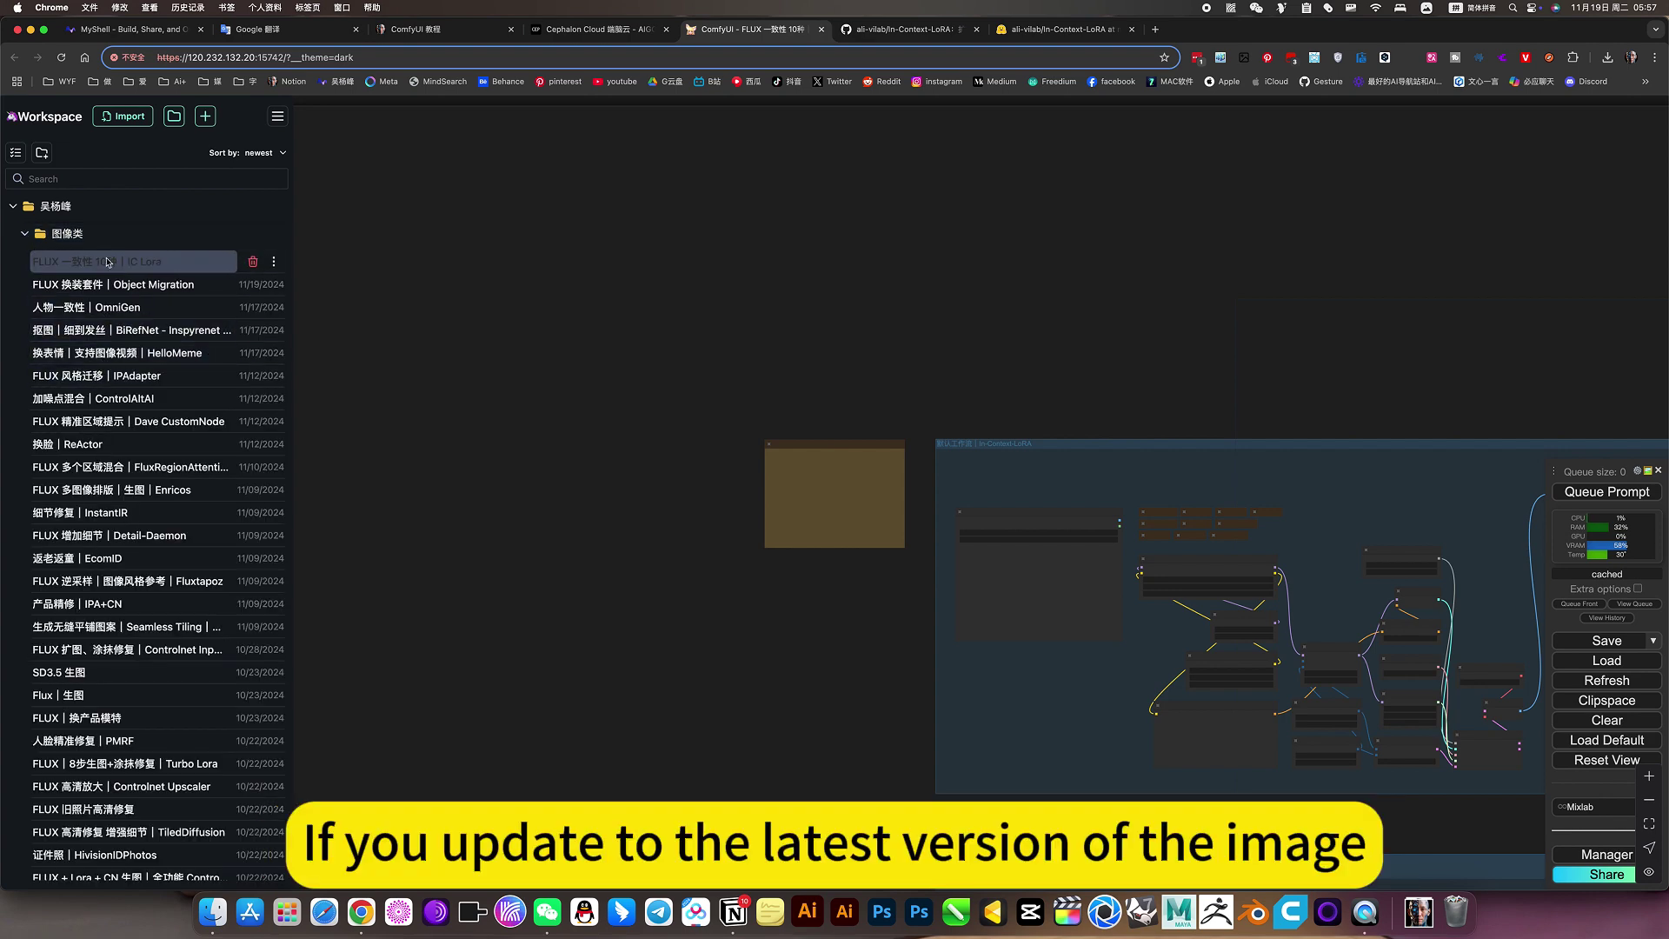
scroll(30, 358, "up", 2)
scroll(31, 357, "up", 5)
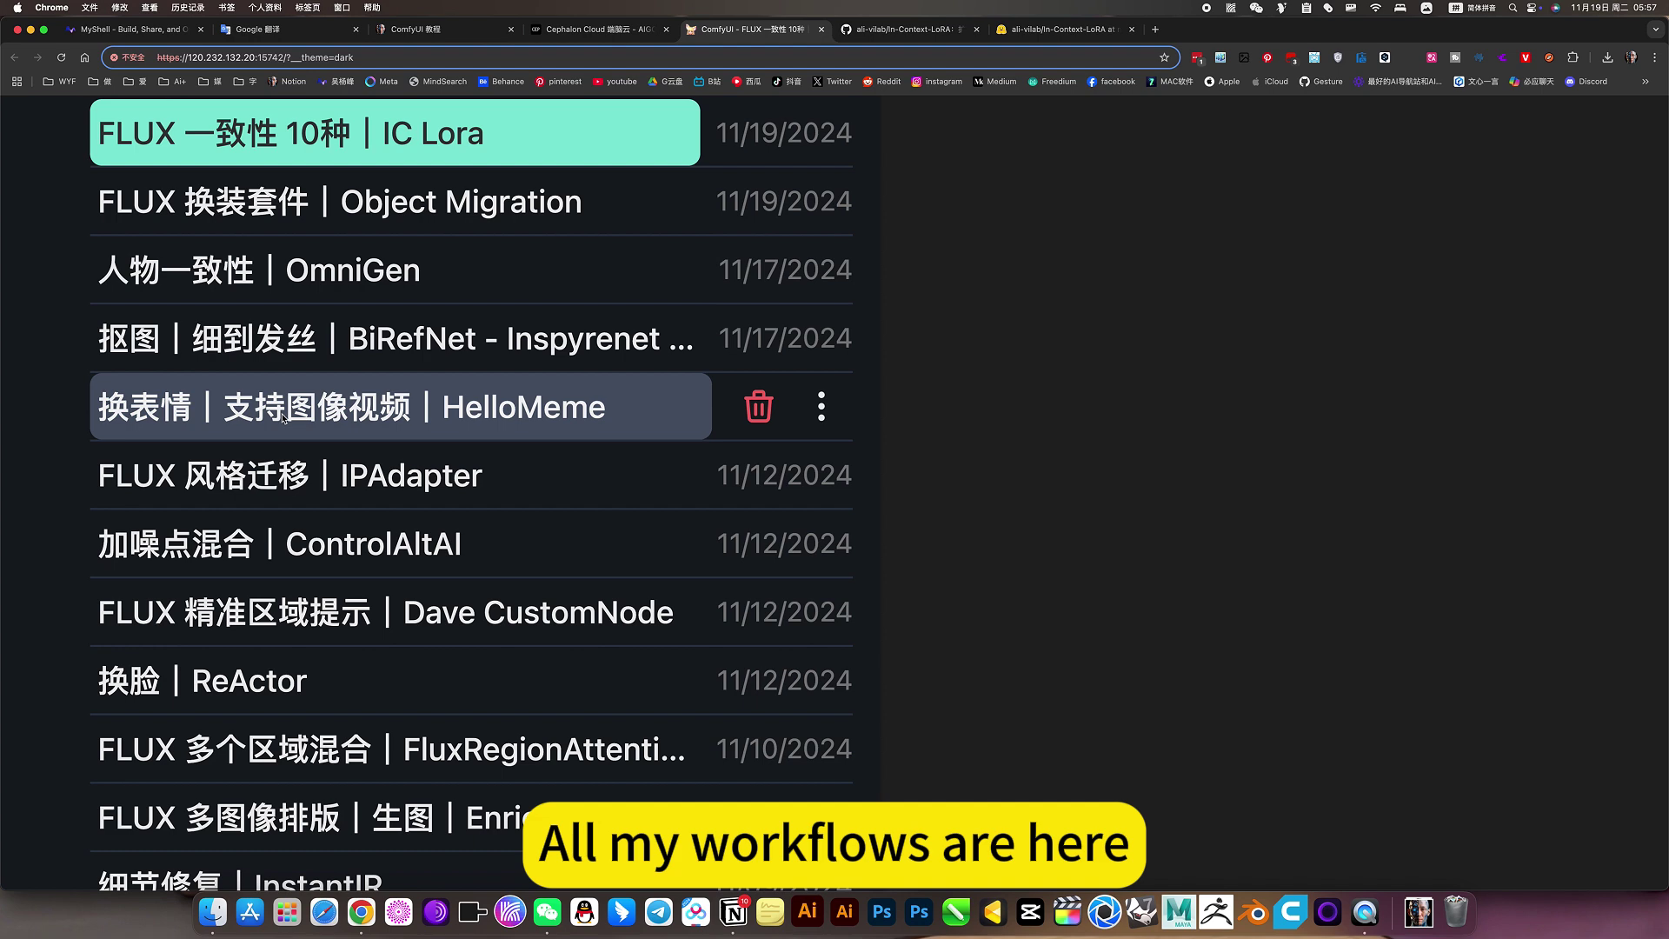
scroll(278, 400, "down", 7)
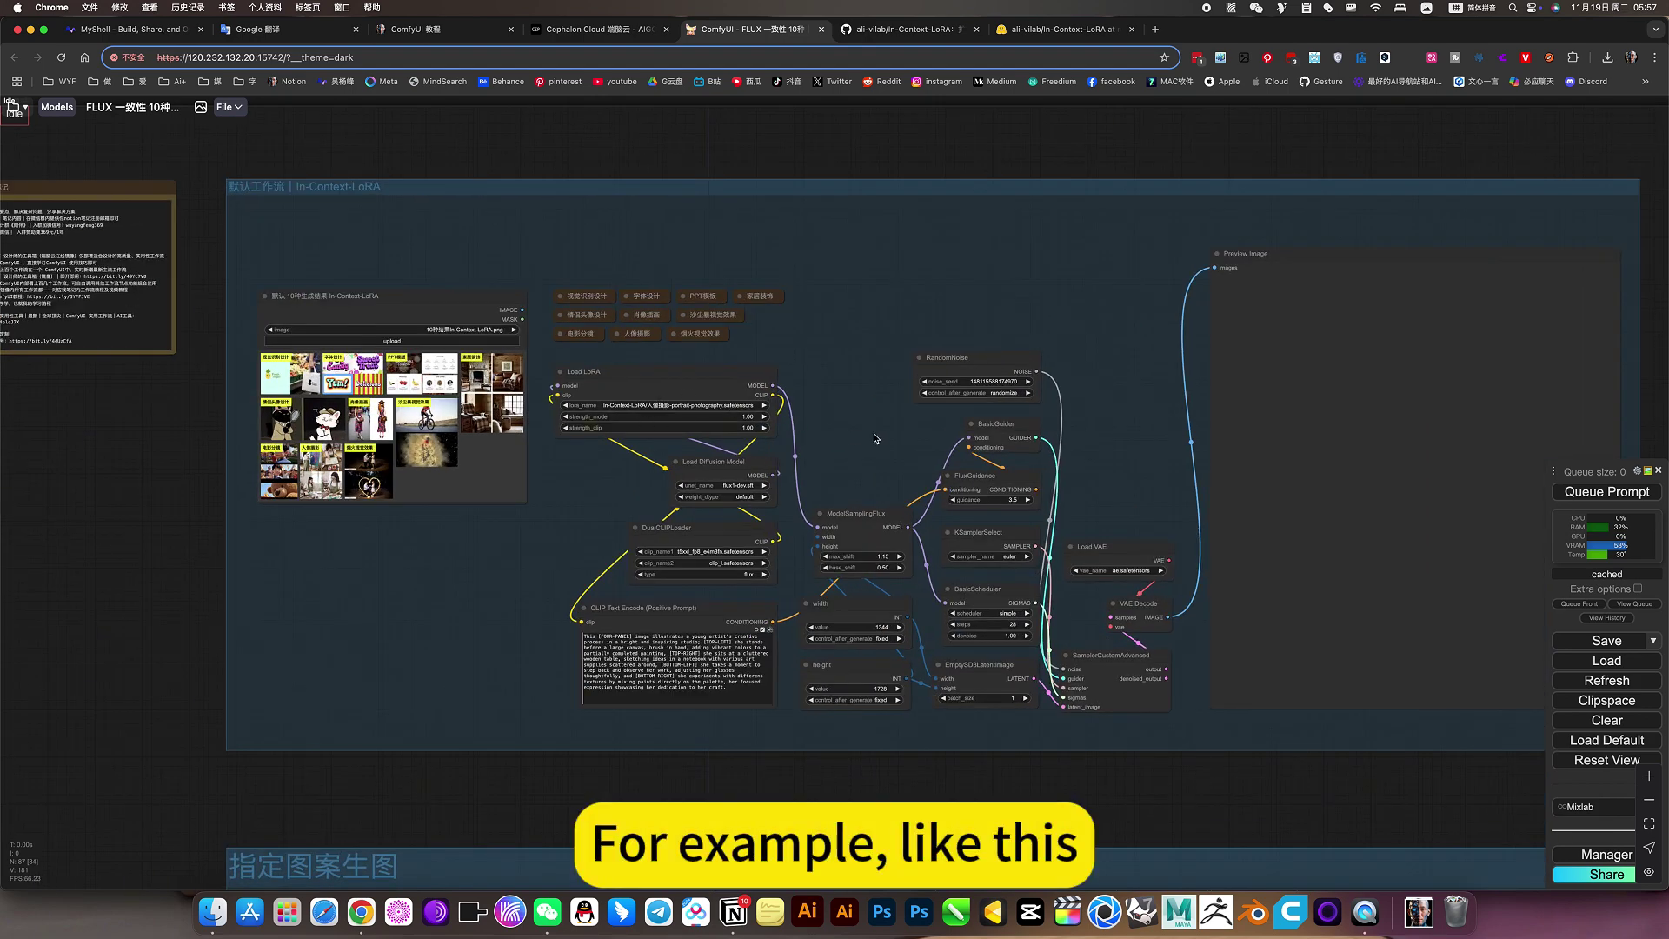
Step: Queue the default In-Context-LoRA workflow to test that the reopened image generates normally
left_click_drag(860, 421, 763, 416)
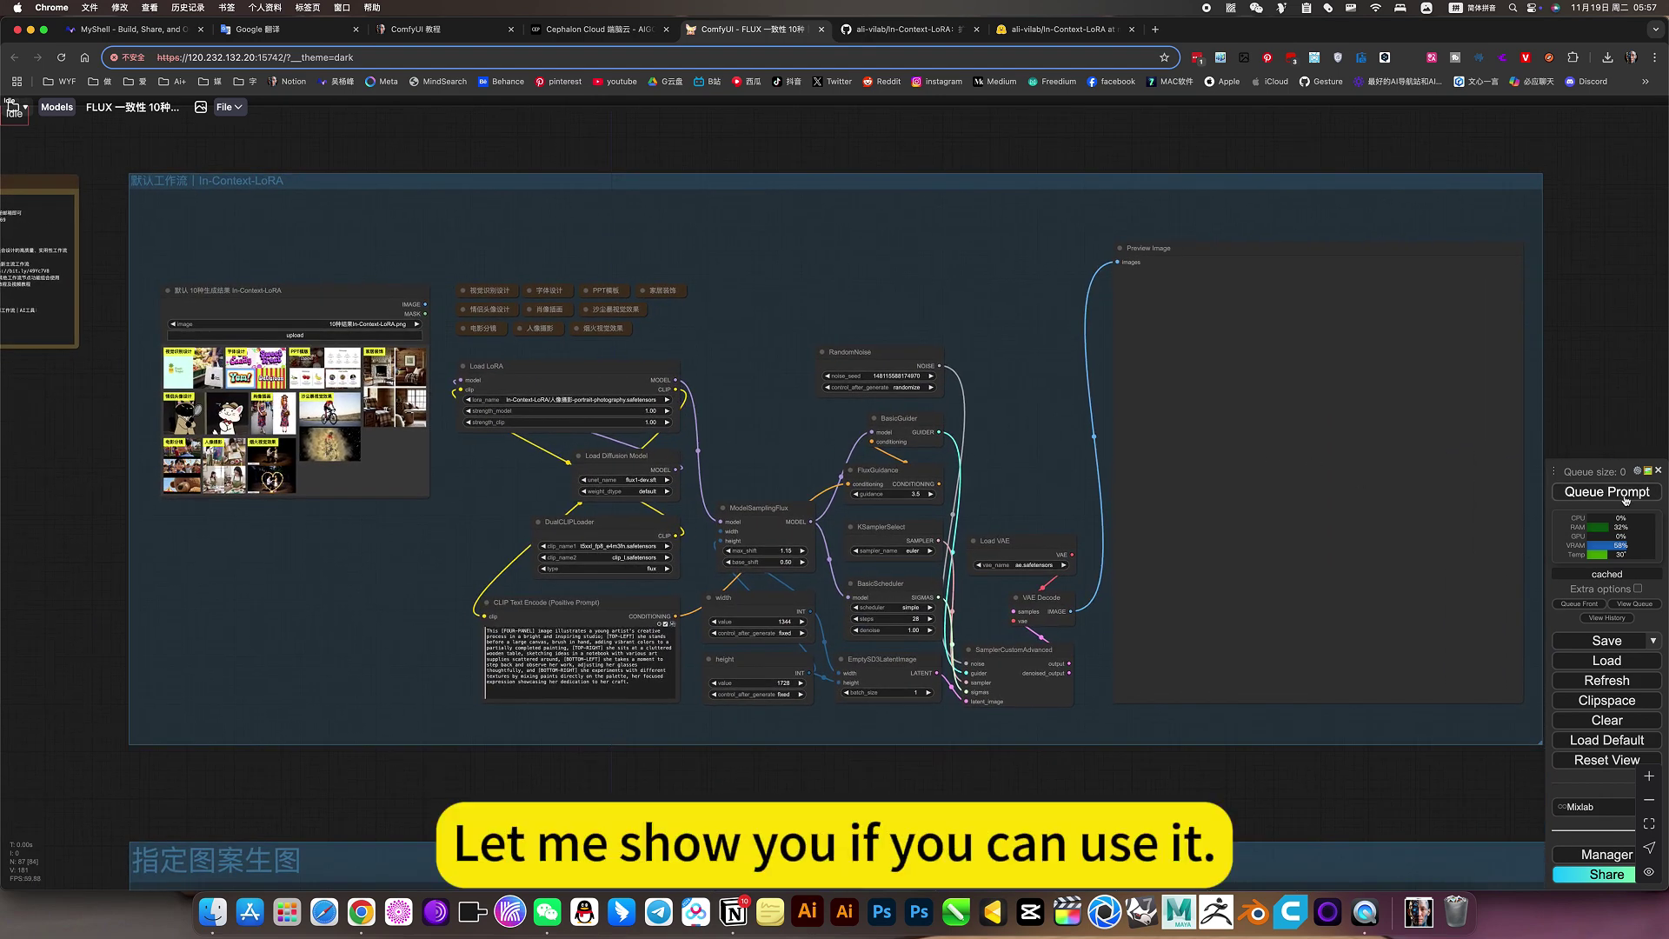
left_click(1622, 493)
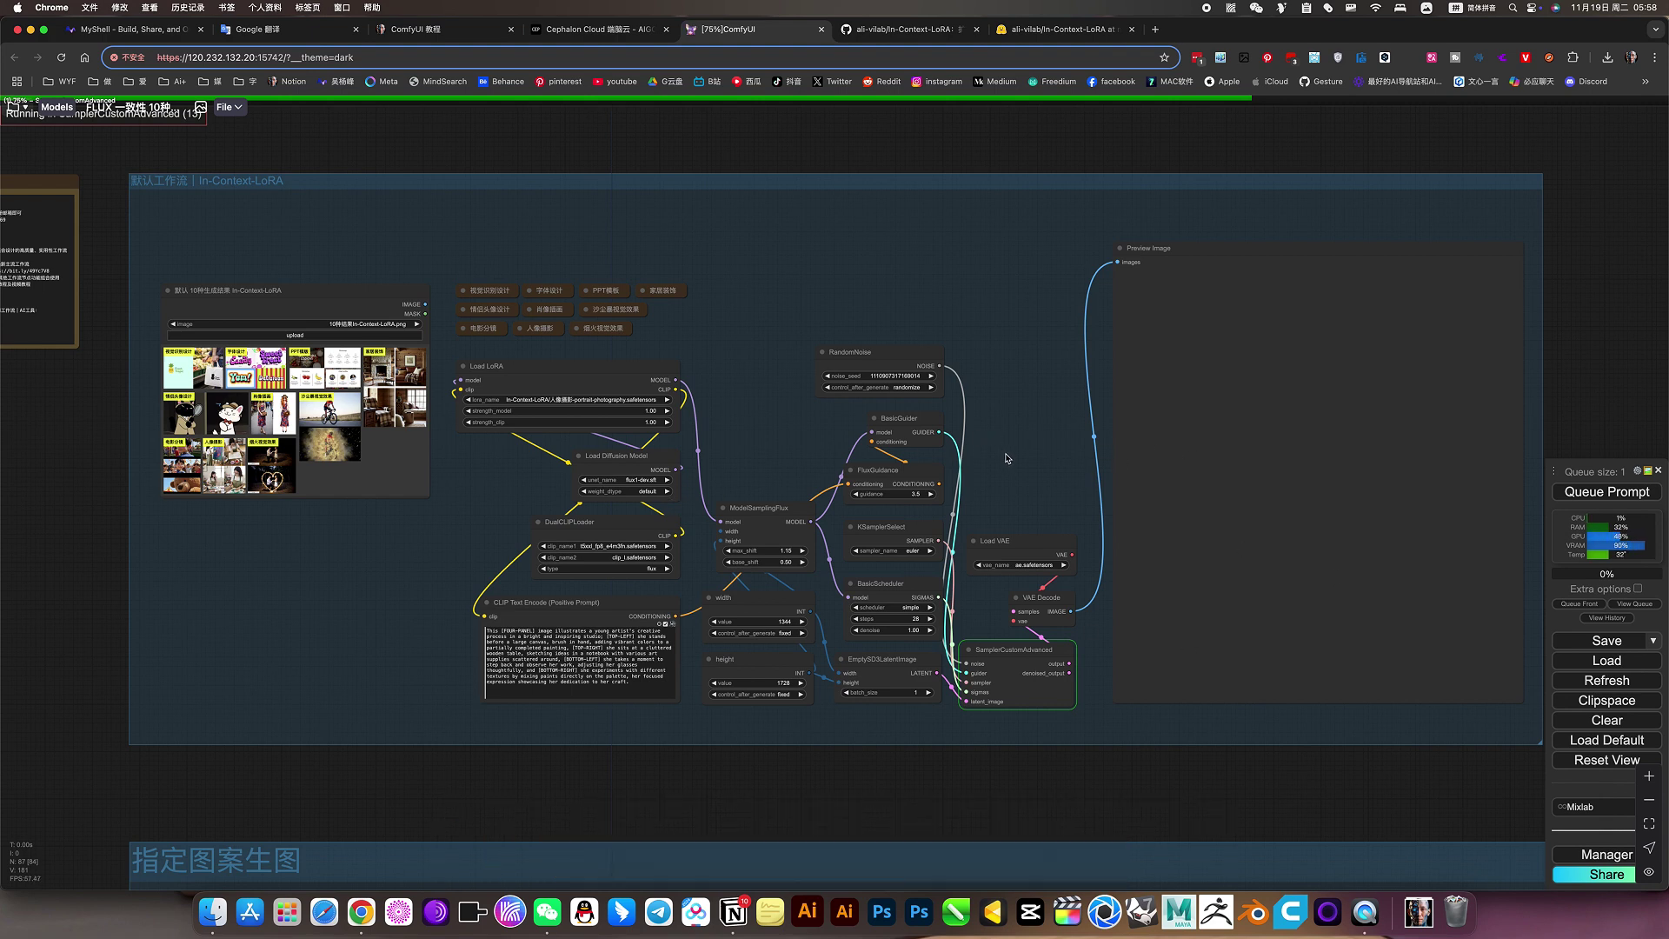
left_click_drag(1009, 453, 997, 464)
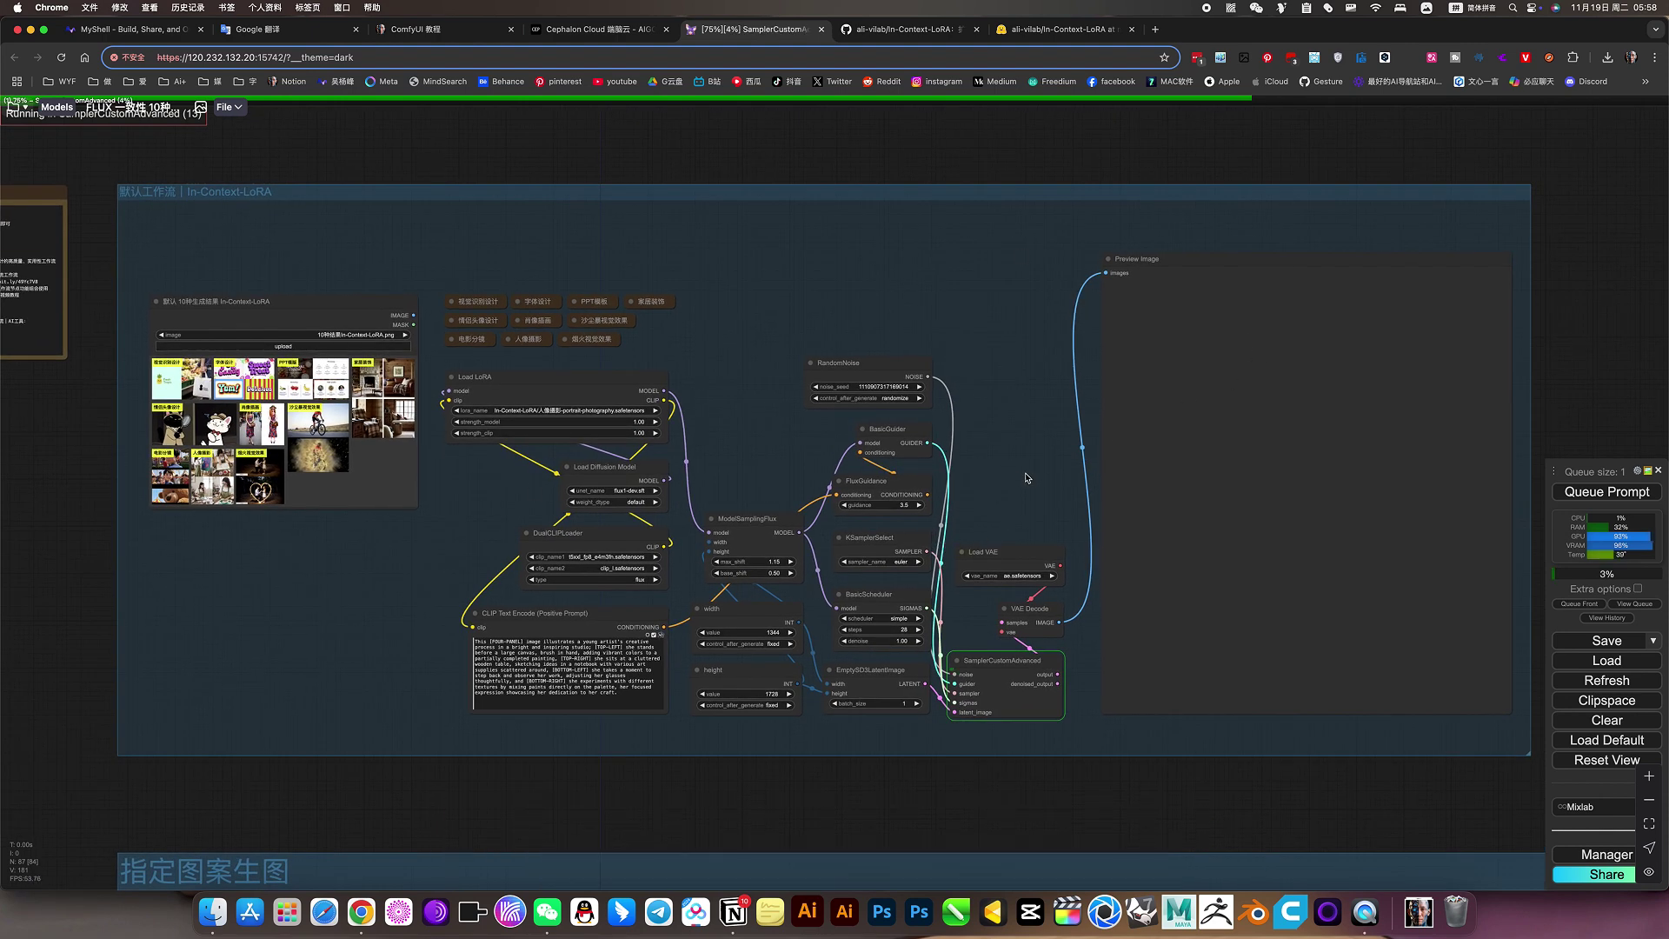
left_click_drag(1025, 478, 991, 478)
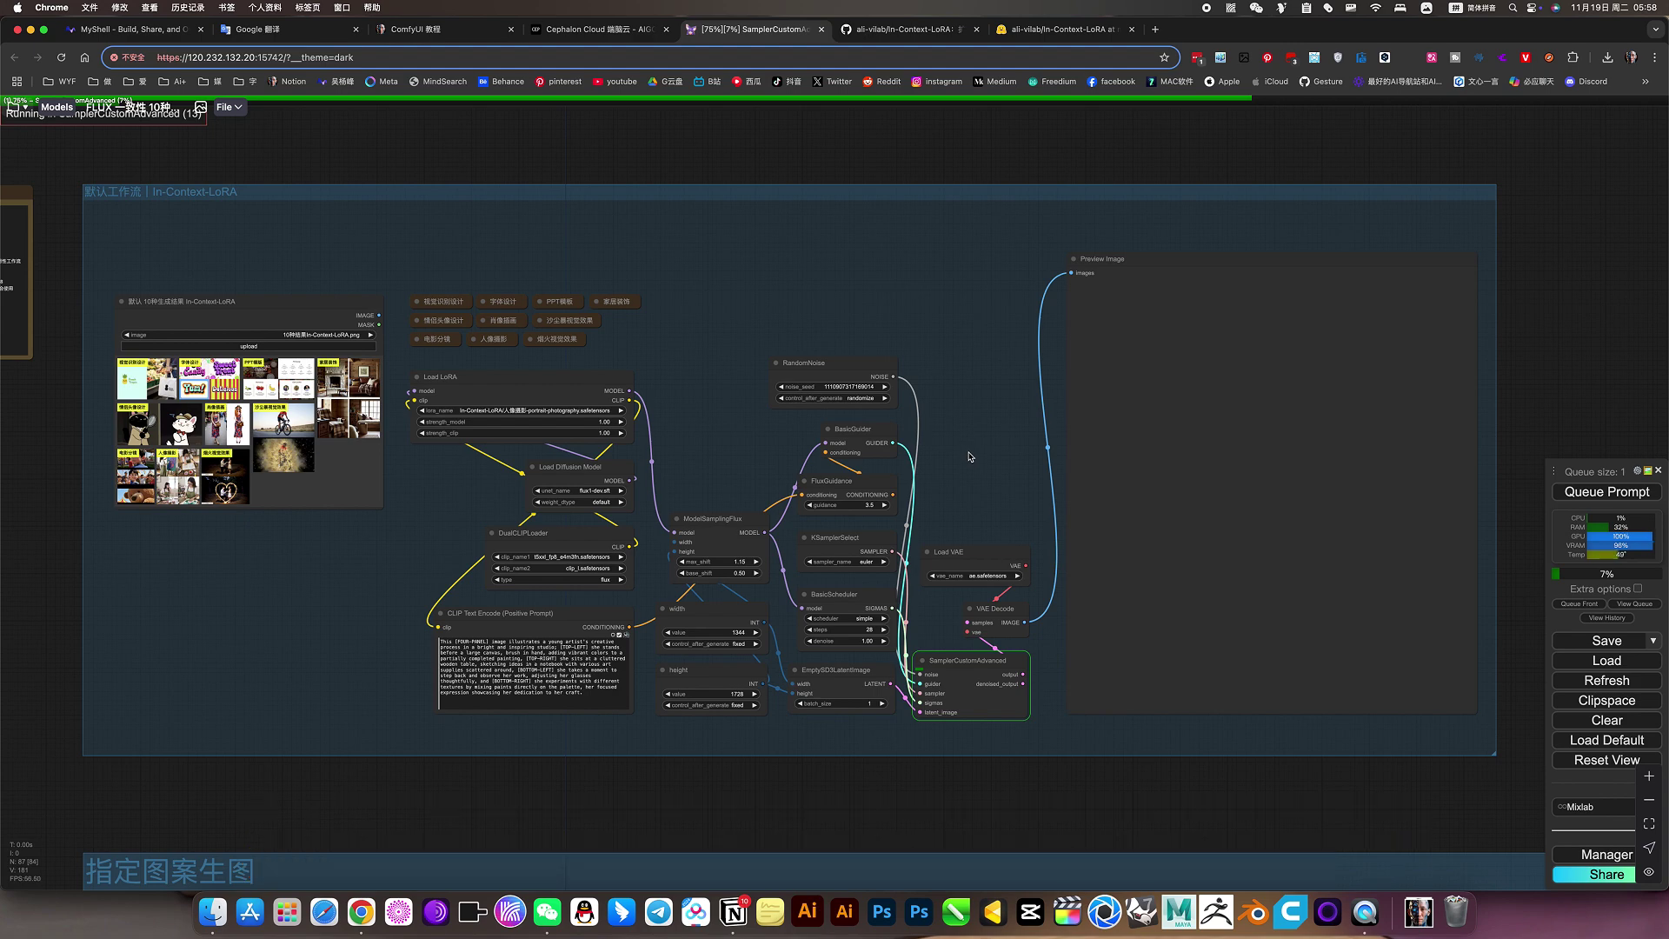
scroll(968, 457, "down", 5)
scroll(968, 456, "up", 6)
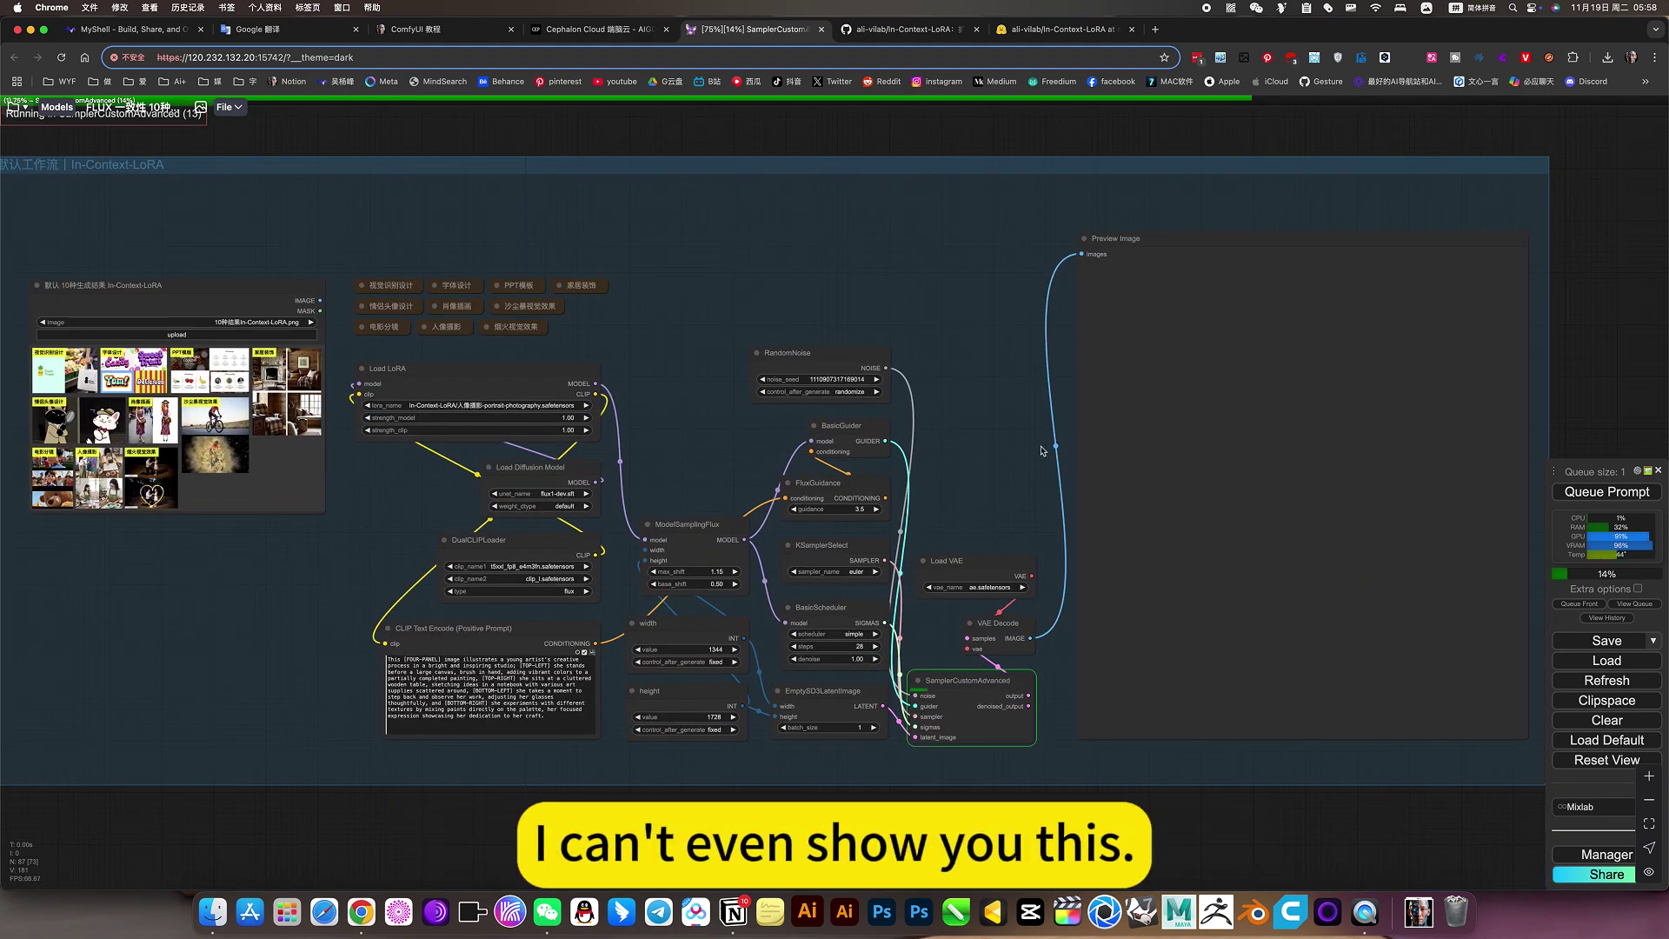
Step: View the LoRA files available in the Load LoRA node, keeping the portrait-photography LoRA selected
scroll(957, 472, "down", 4)
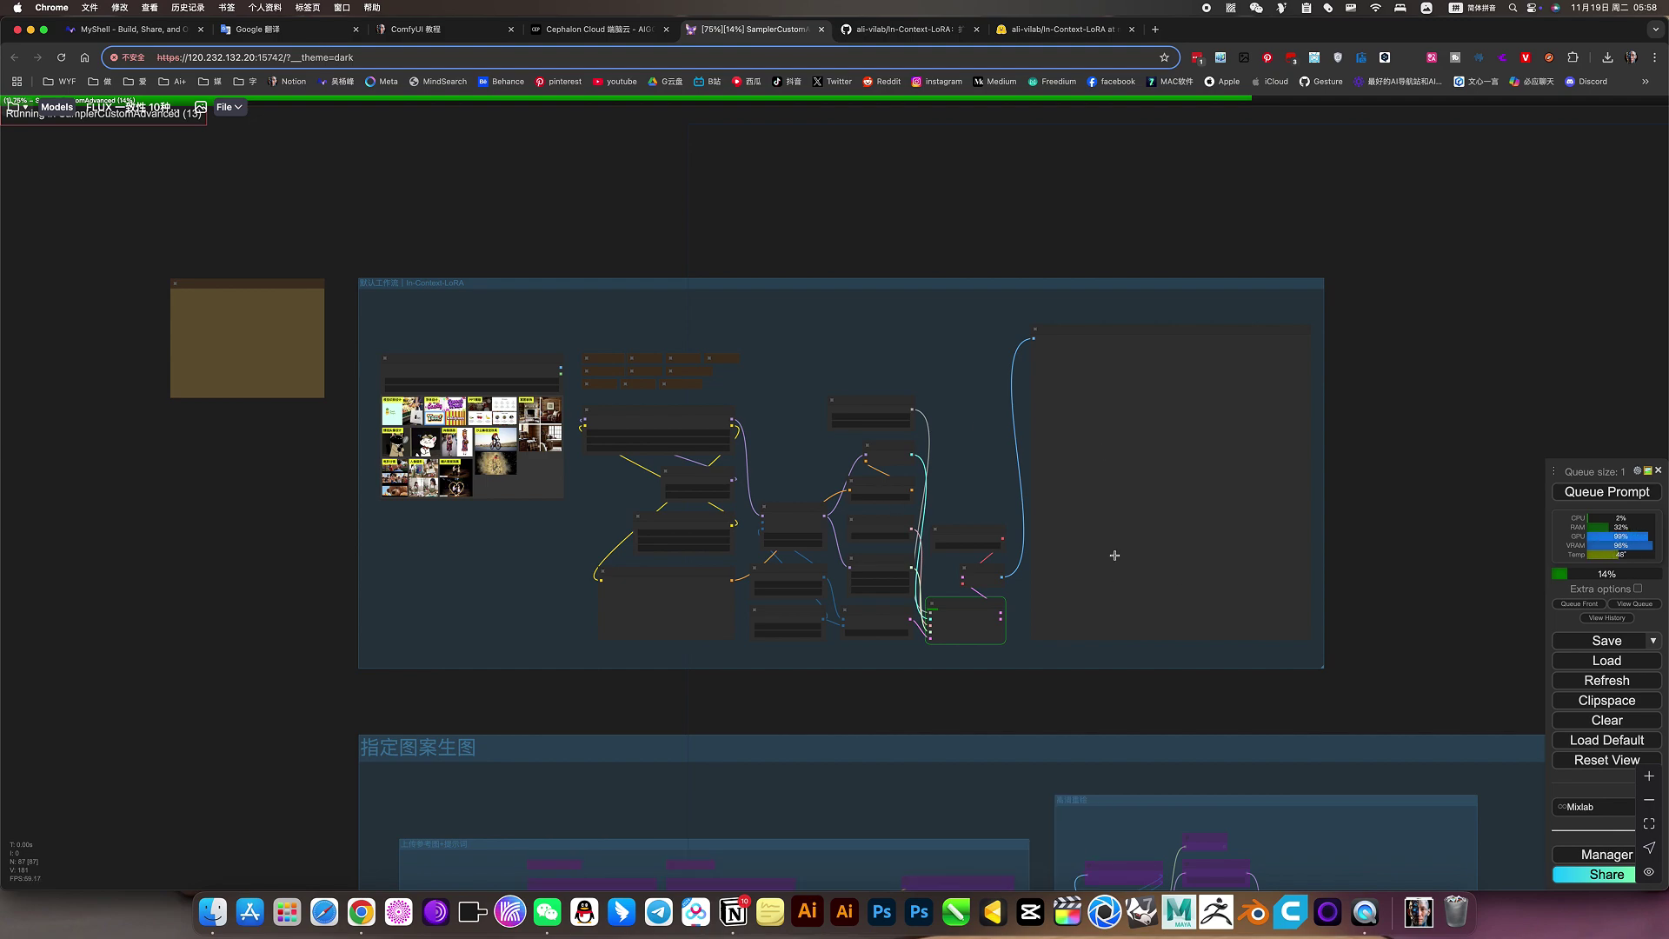
scroll(843, 547, "up", 6)
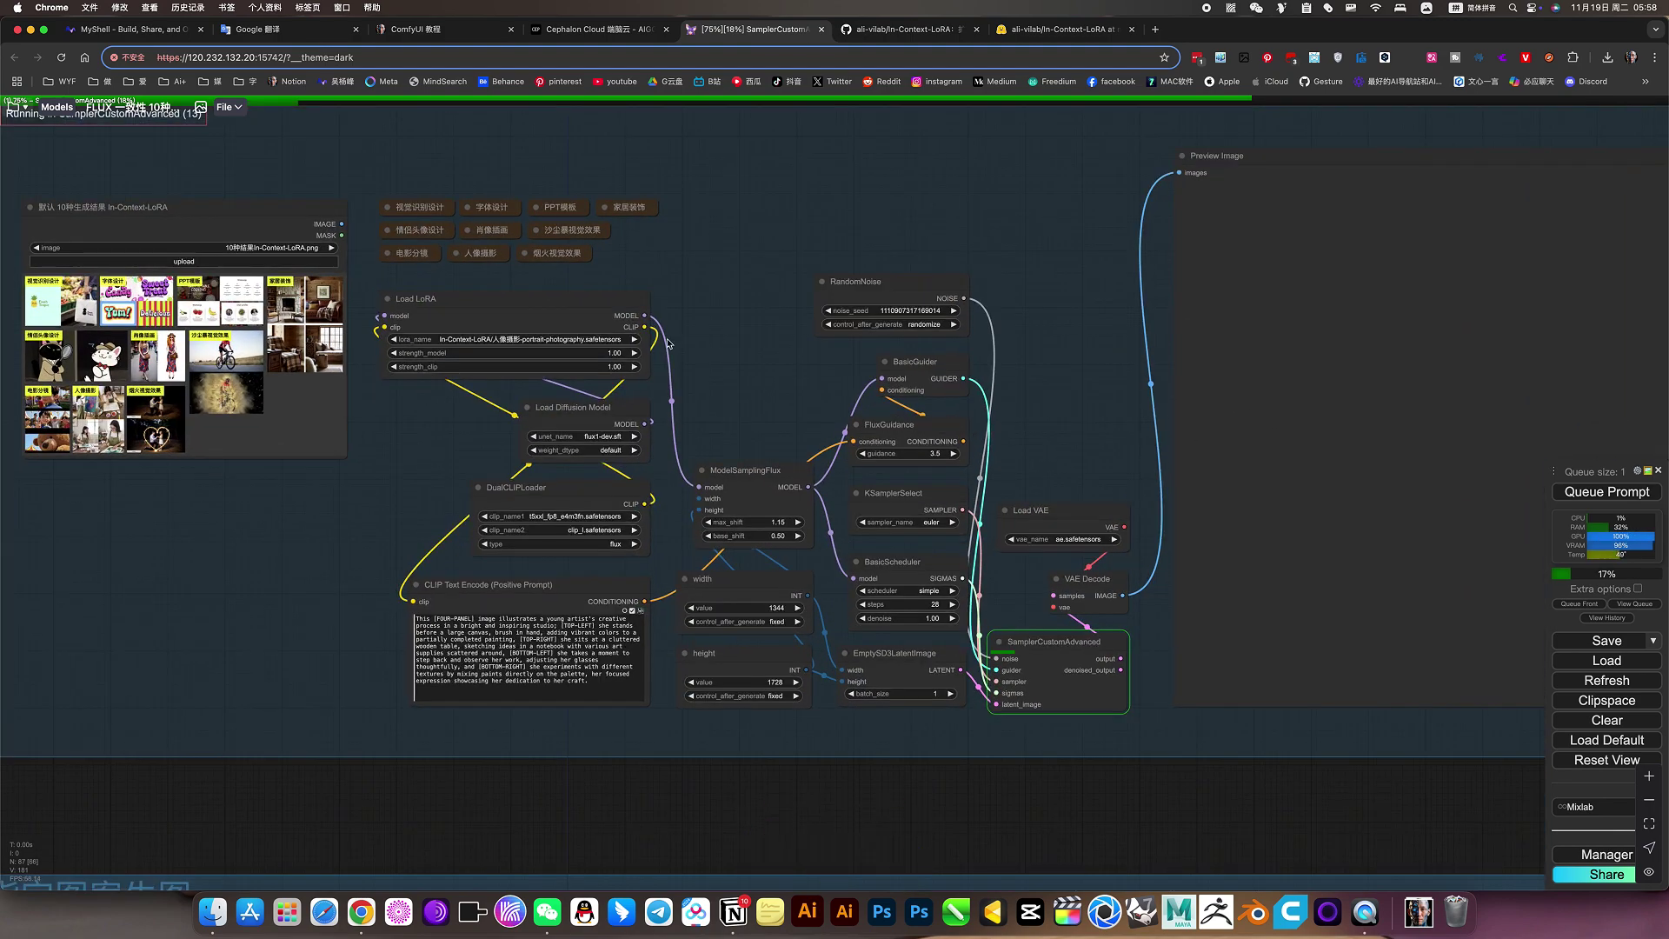
scroll(744, 347, "up", 5)
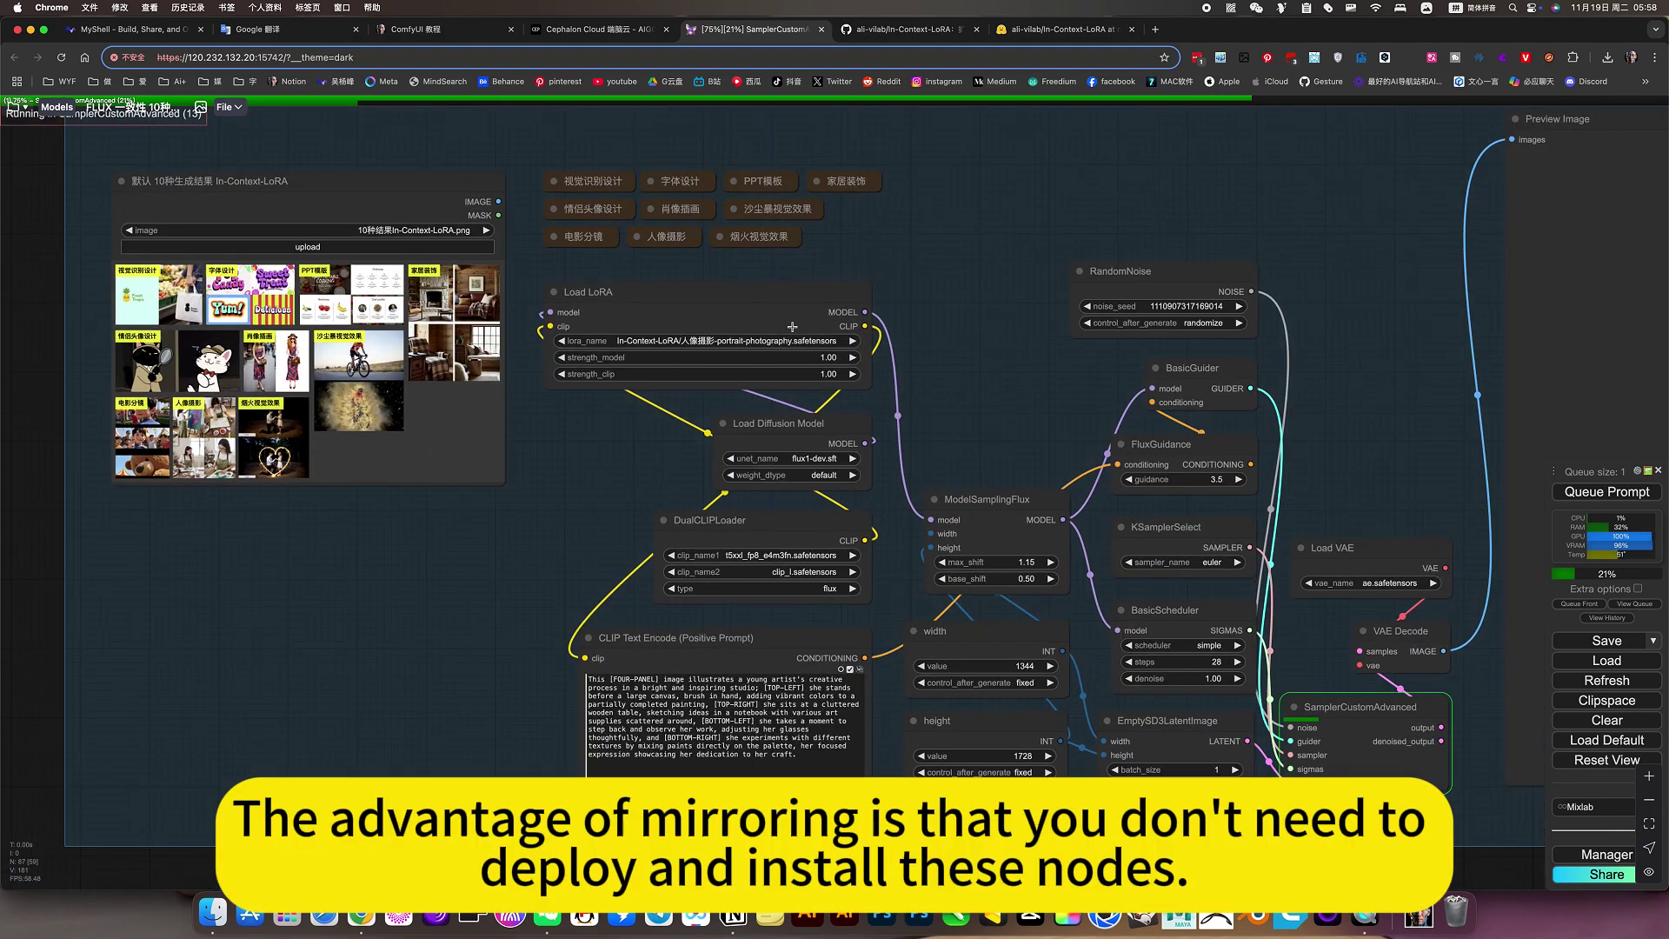
left_click(756, 345)
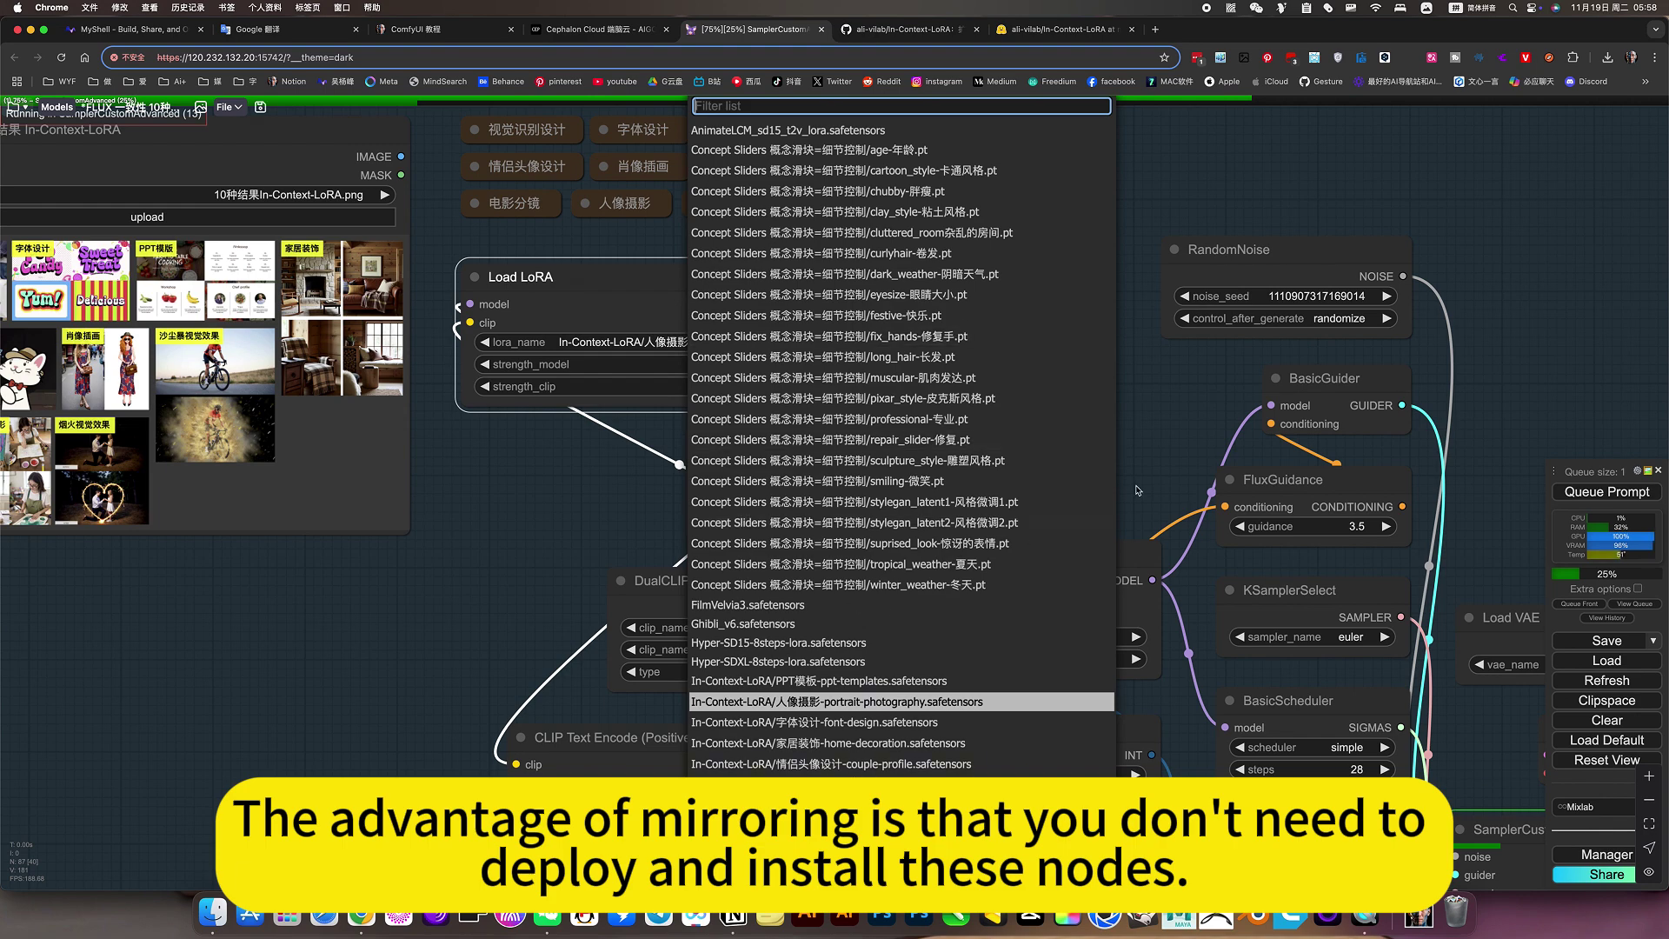
left_click(1172, 444)
scroll(1017, 497, "down", 6)
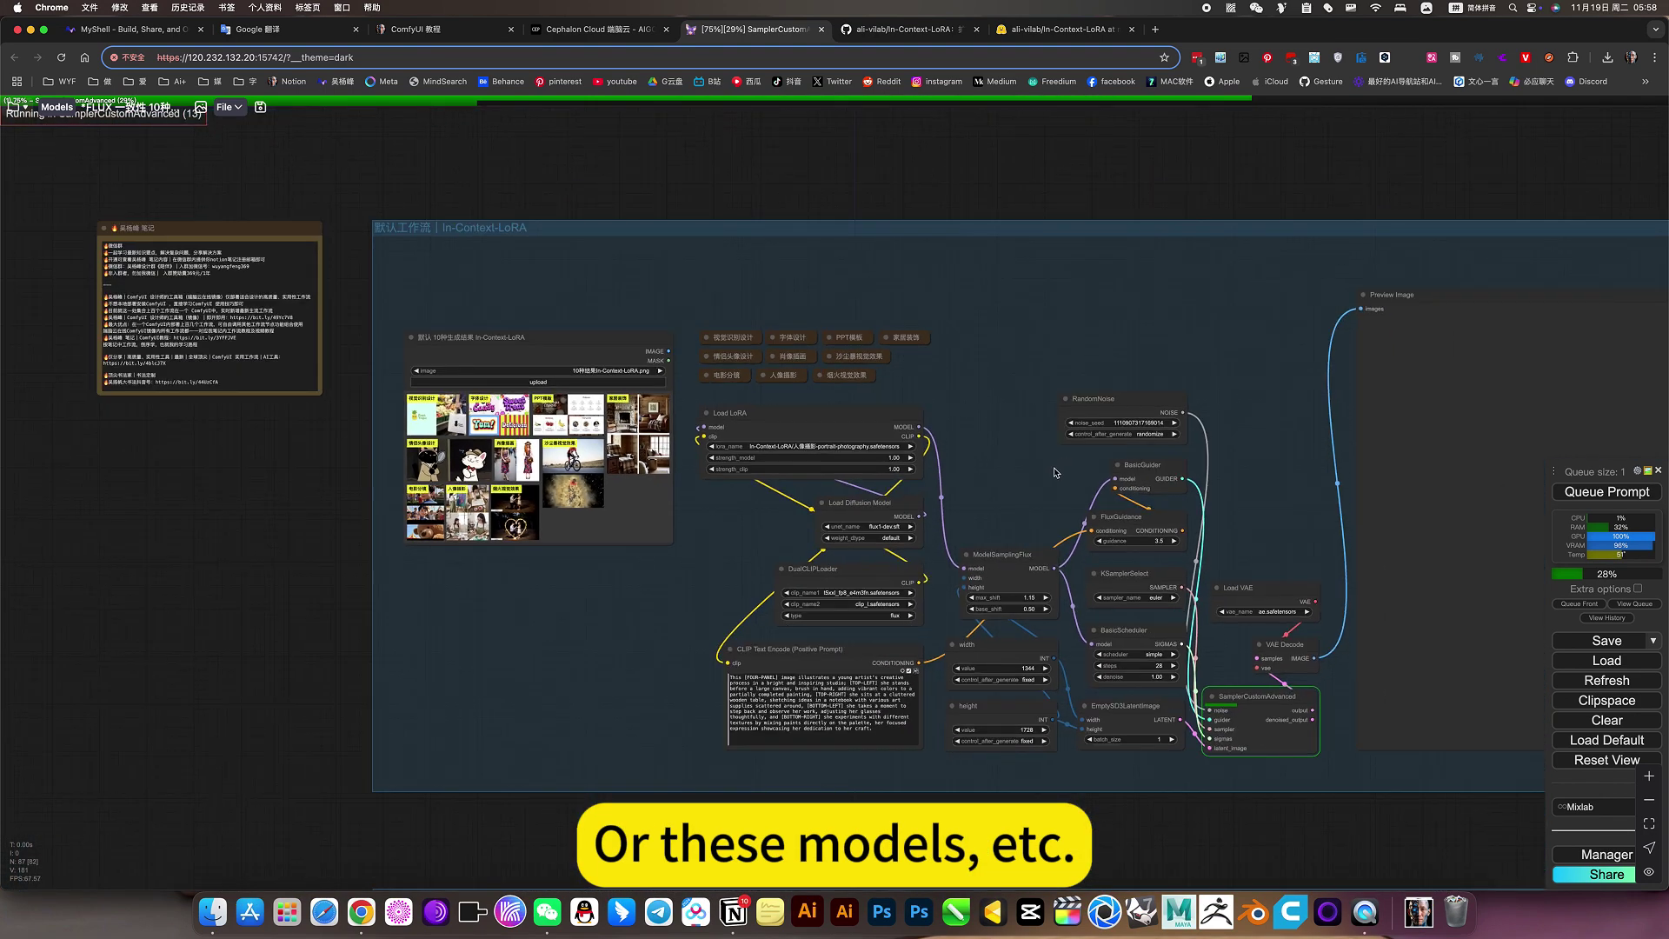
Step: Look over the default In-Context-LoRA group and the 指定图案生图 group below it while the generation runs
left_click_drag(1016, 496, 787, 324)
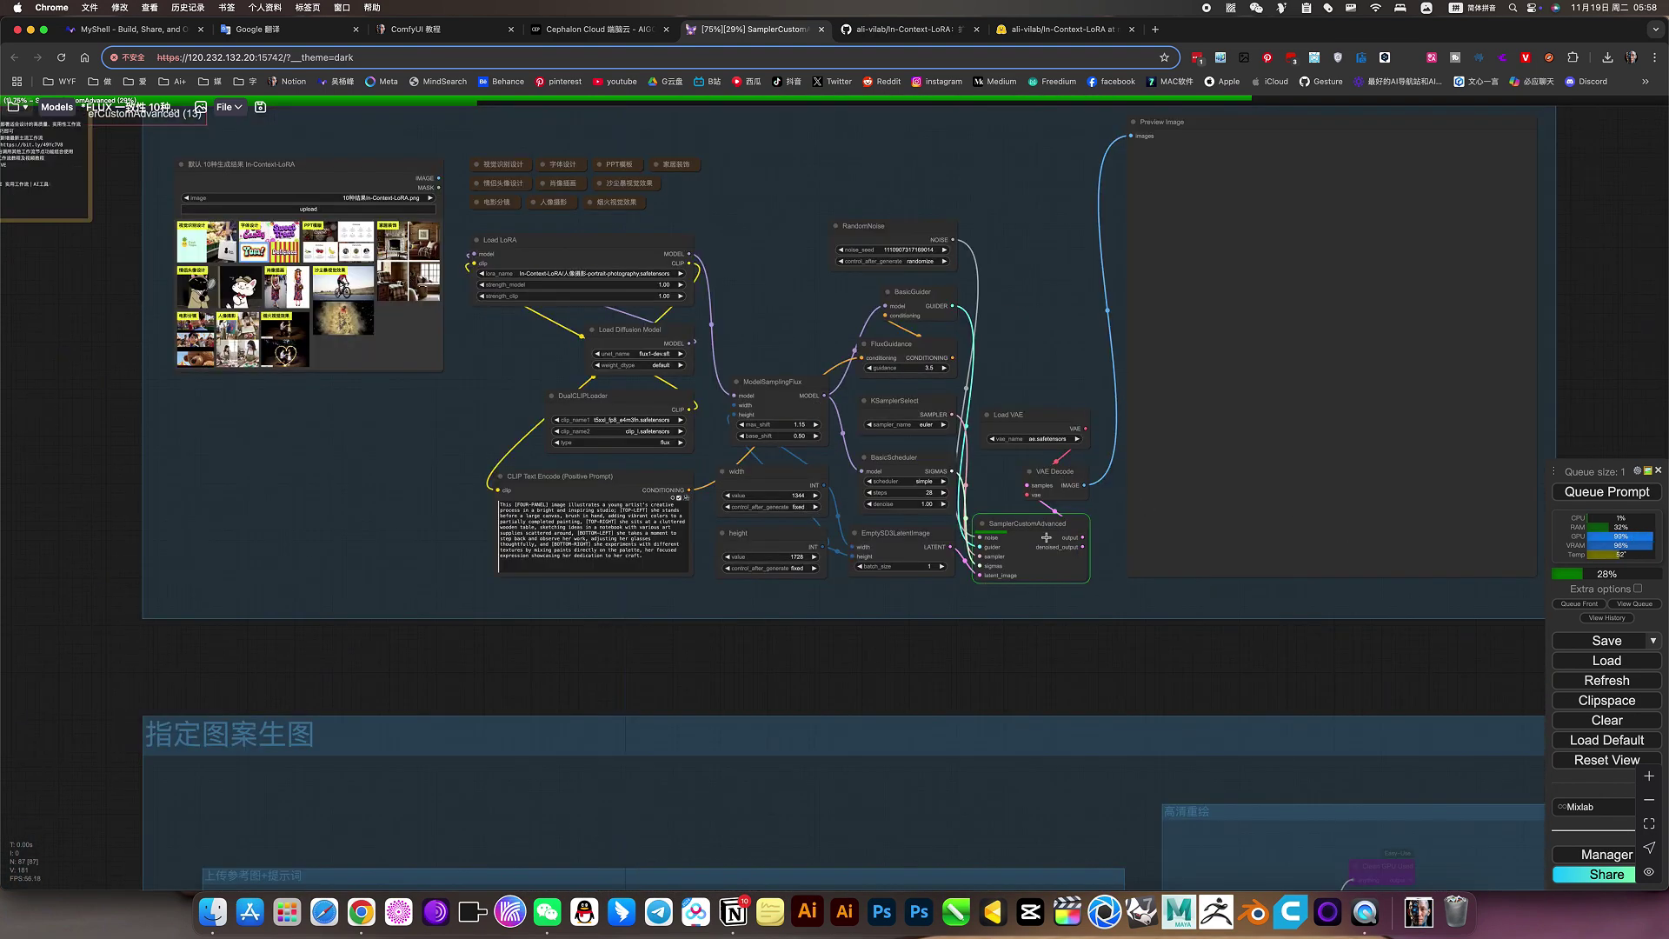
scroll(1045, 537, "down", 5)
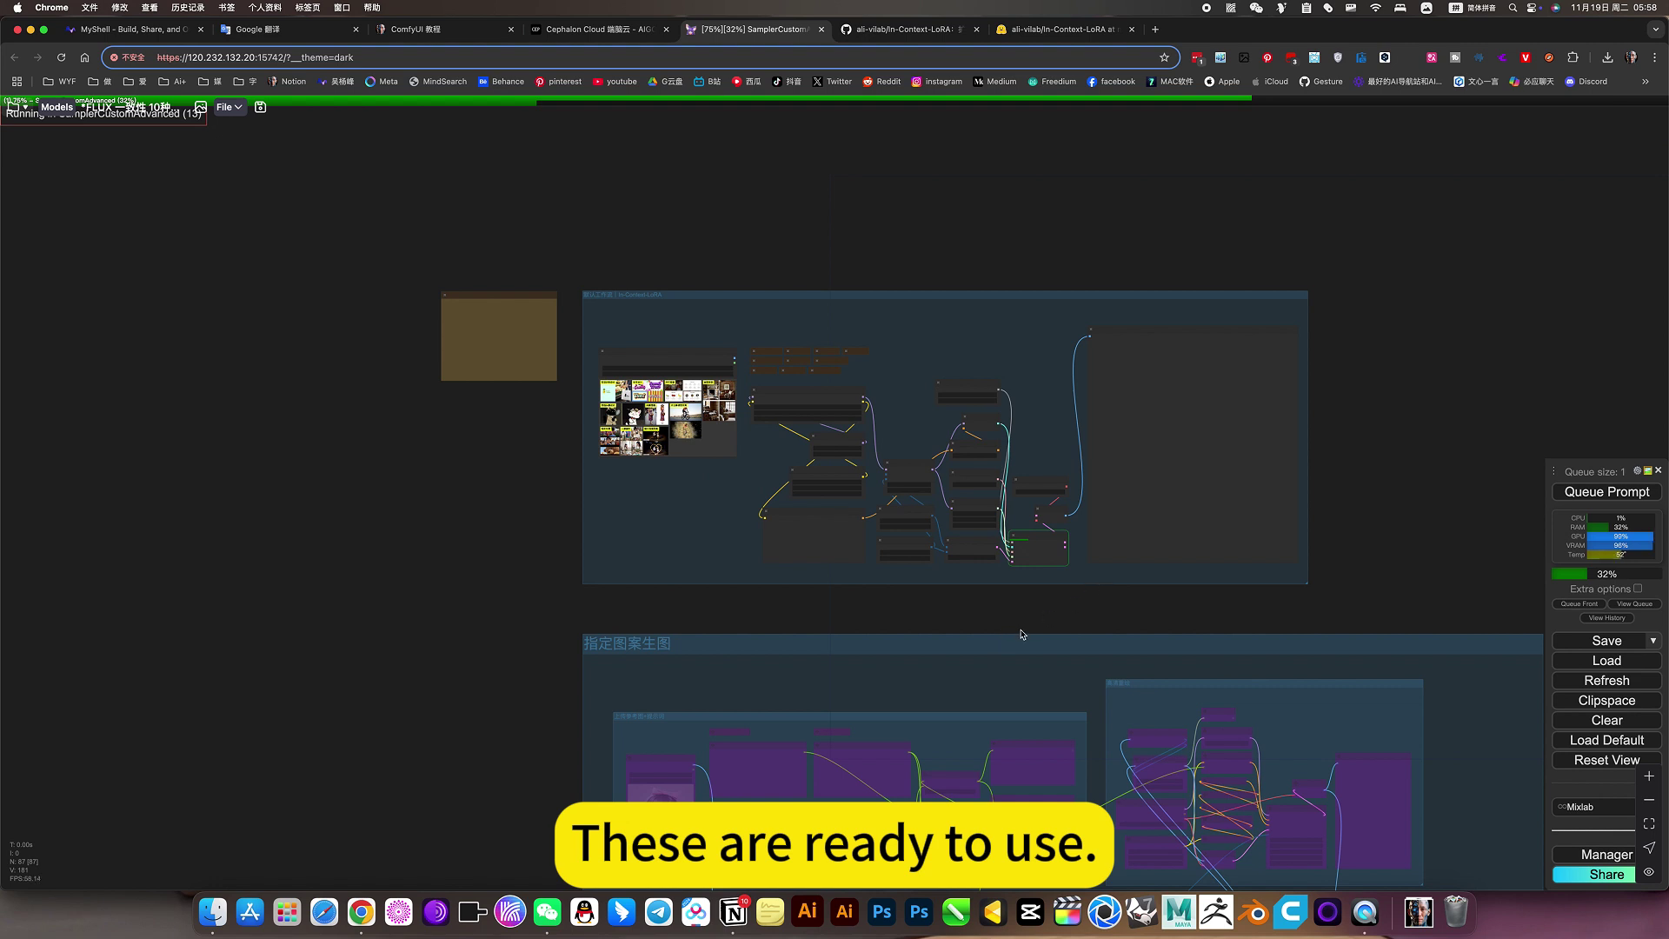
left_click_drag(1015, 615, 977, 676)
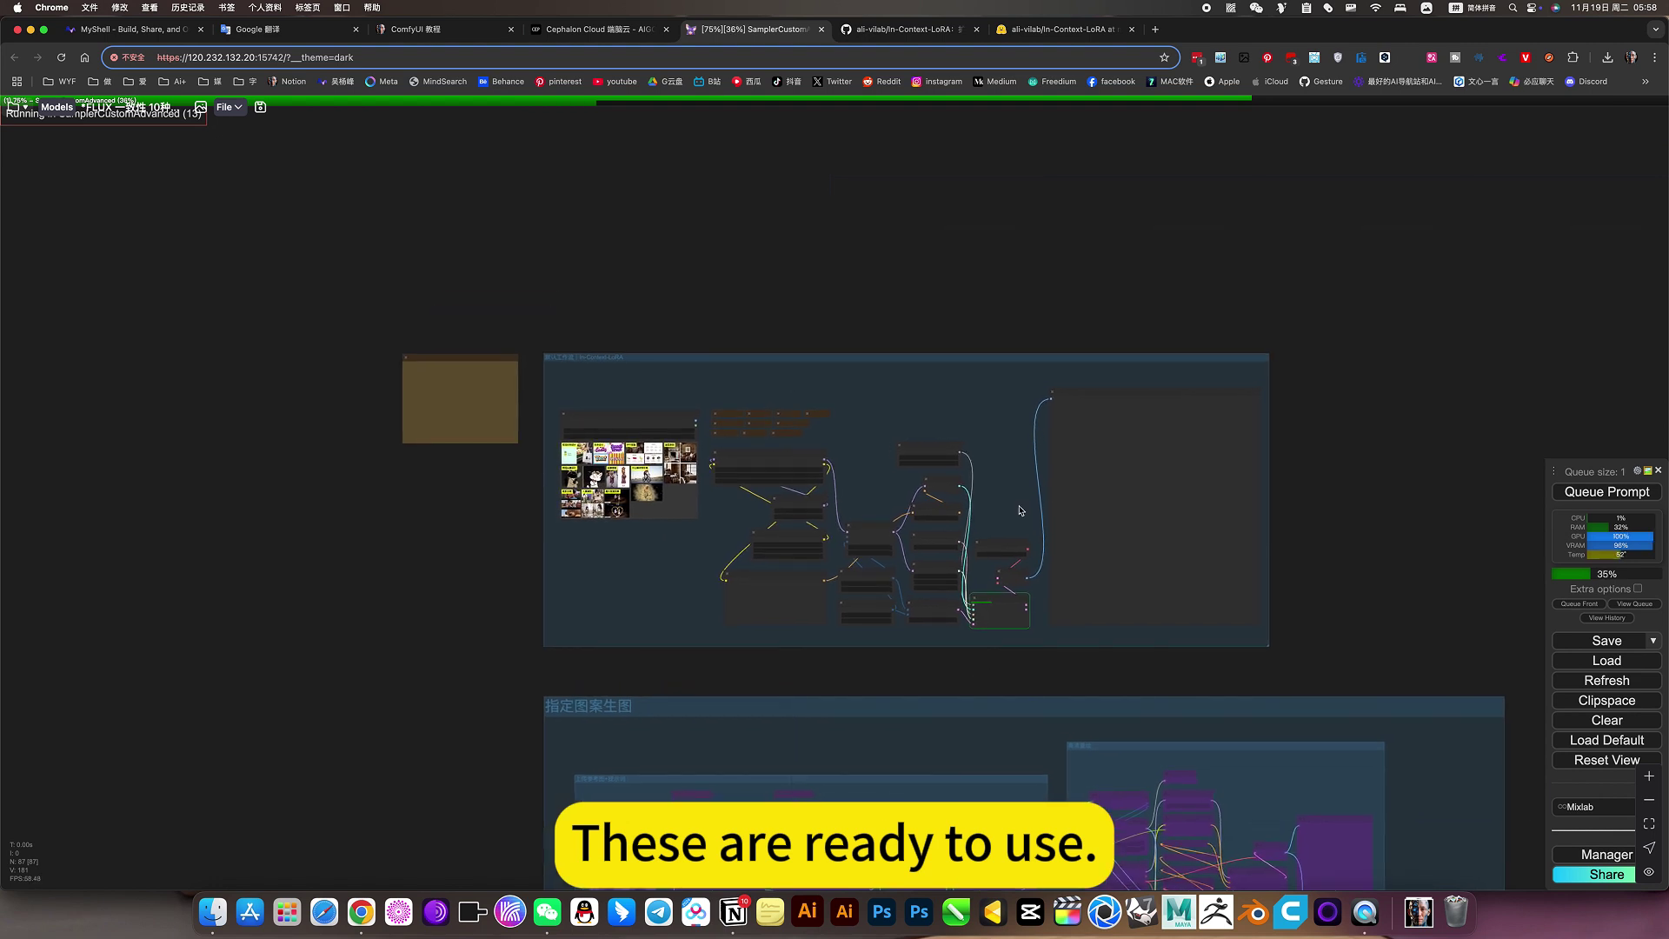
left_click_drag(779, 290, 748, 123)
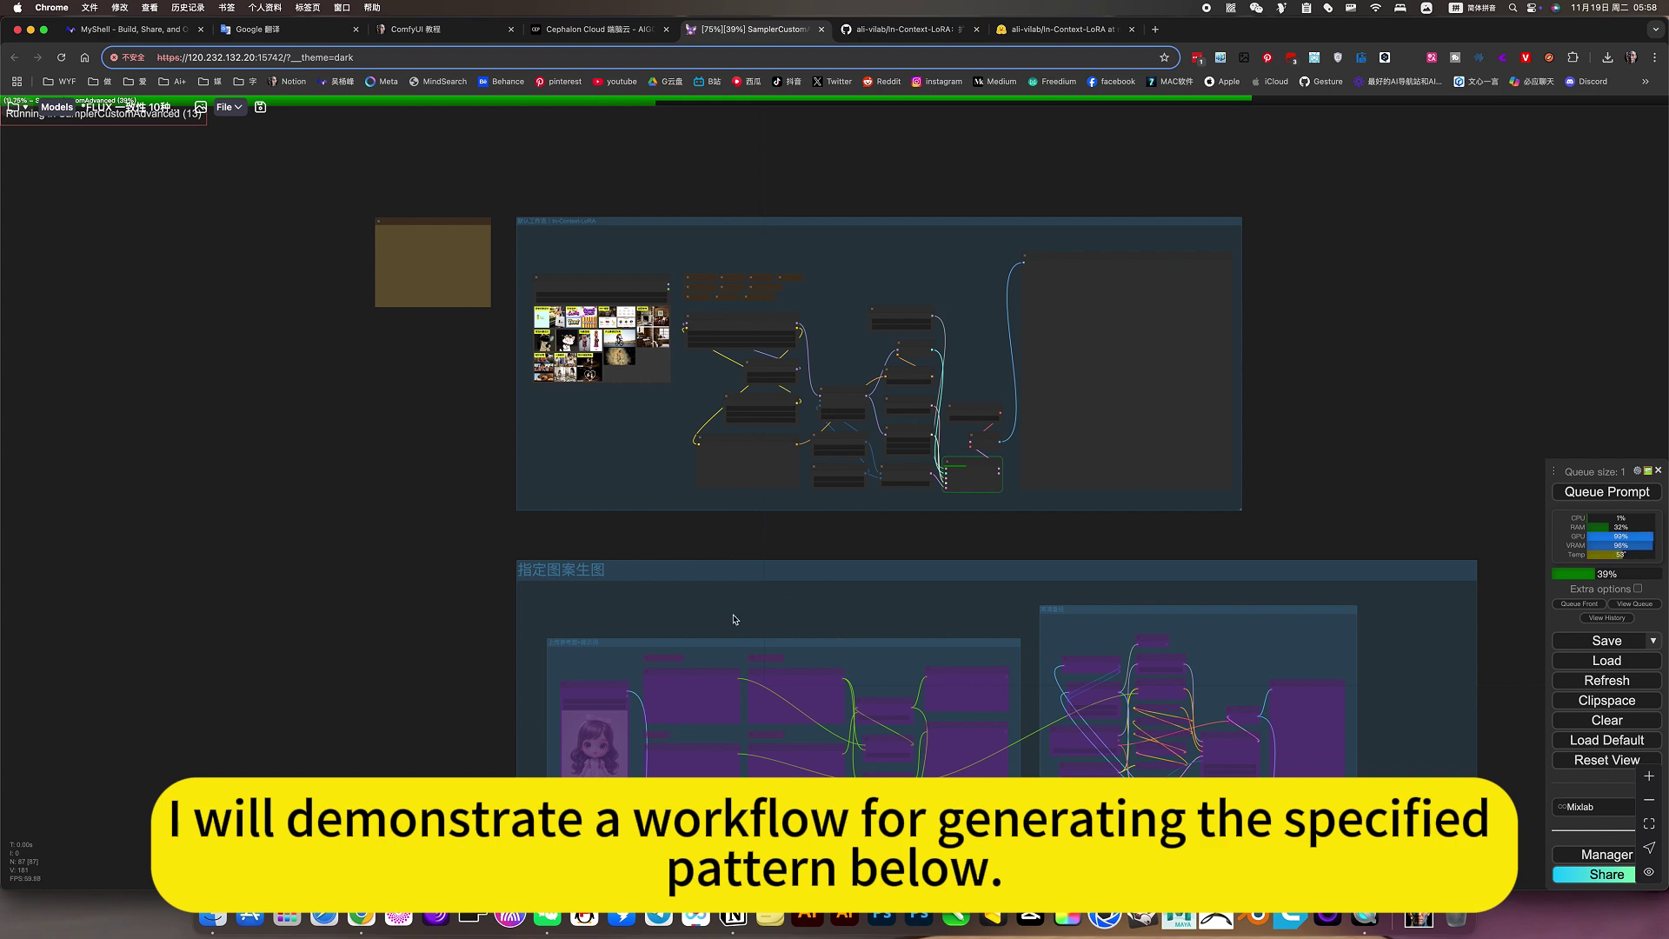
scroll(553, 588, "up", 4)
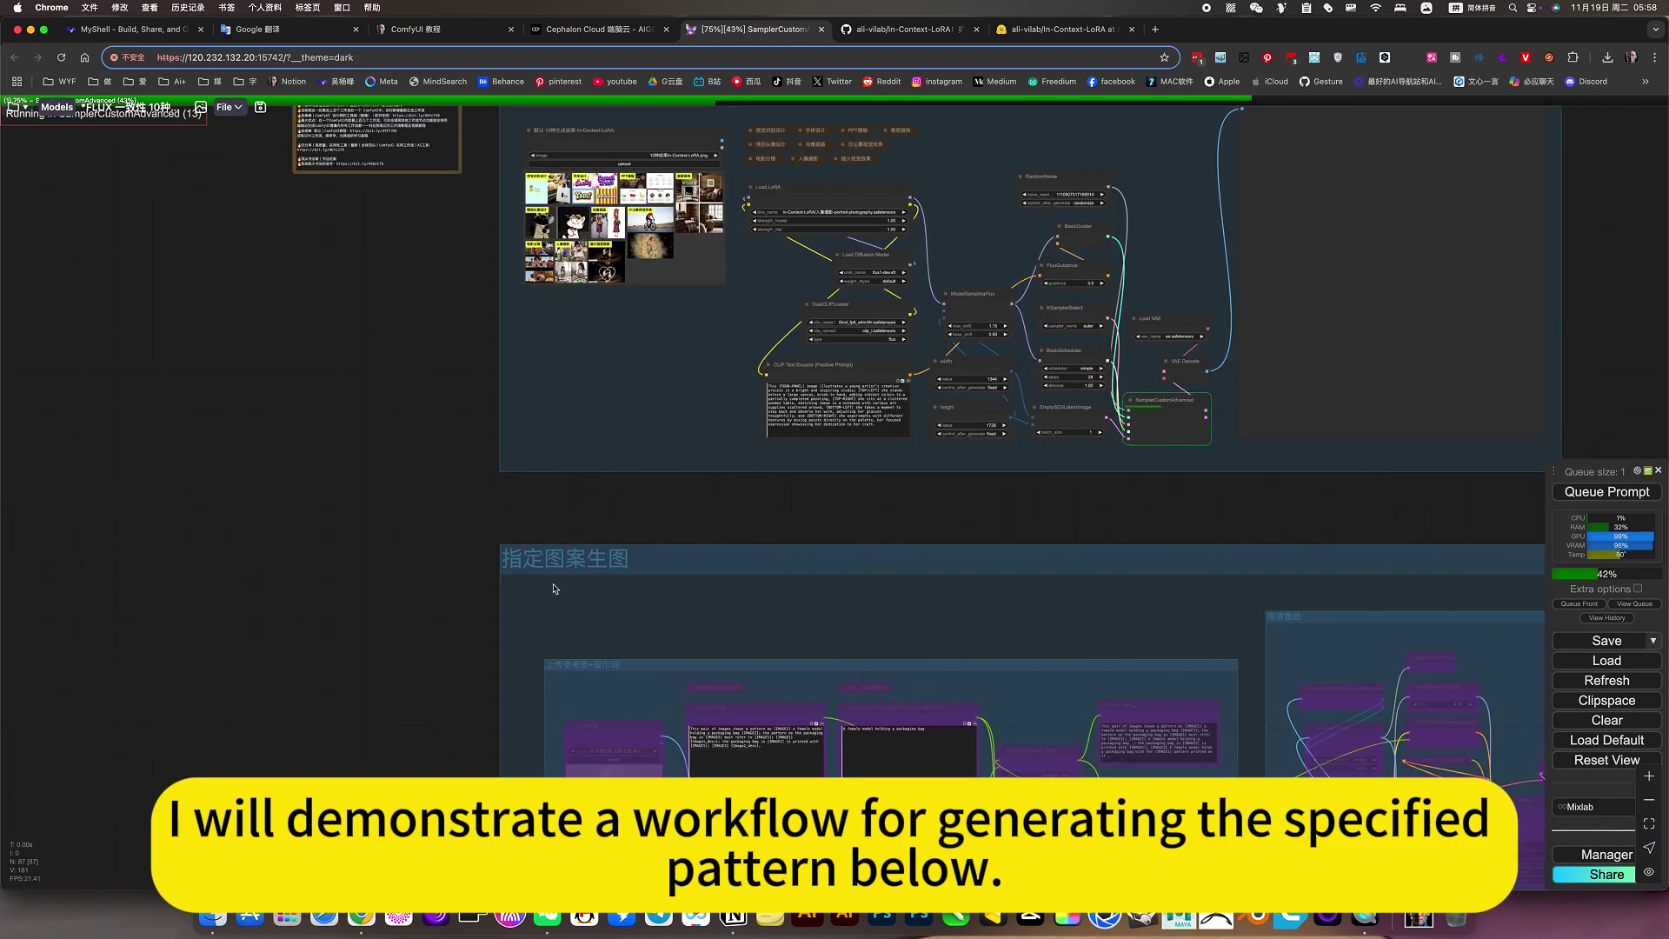
scroll(553, 588, "down", 5)
scroll(797, 418, "up", 6)
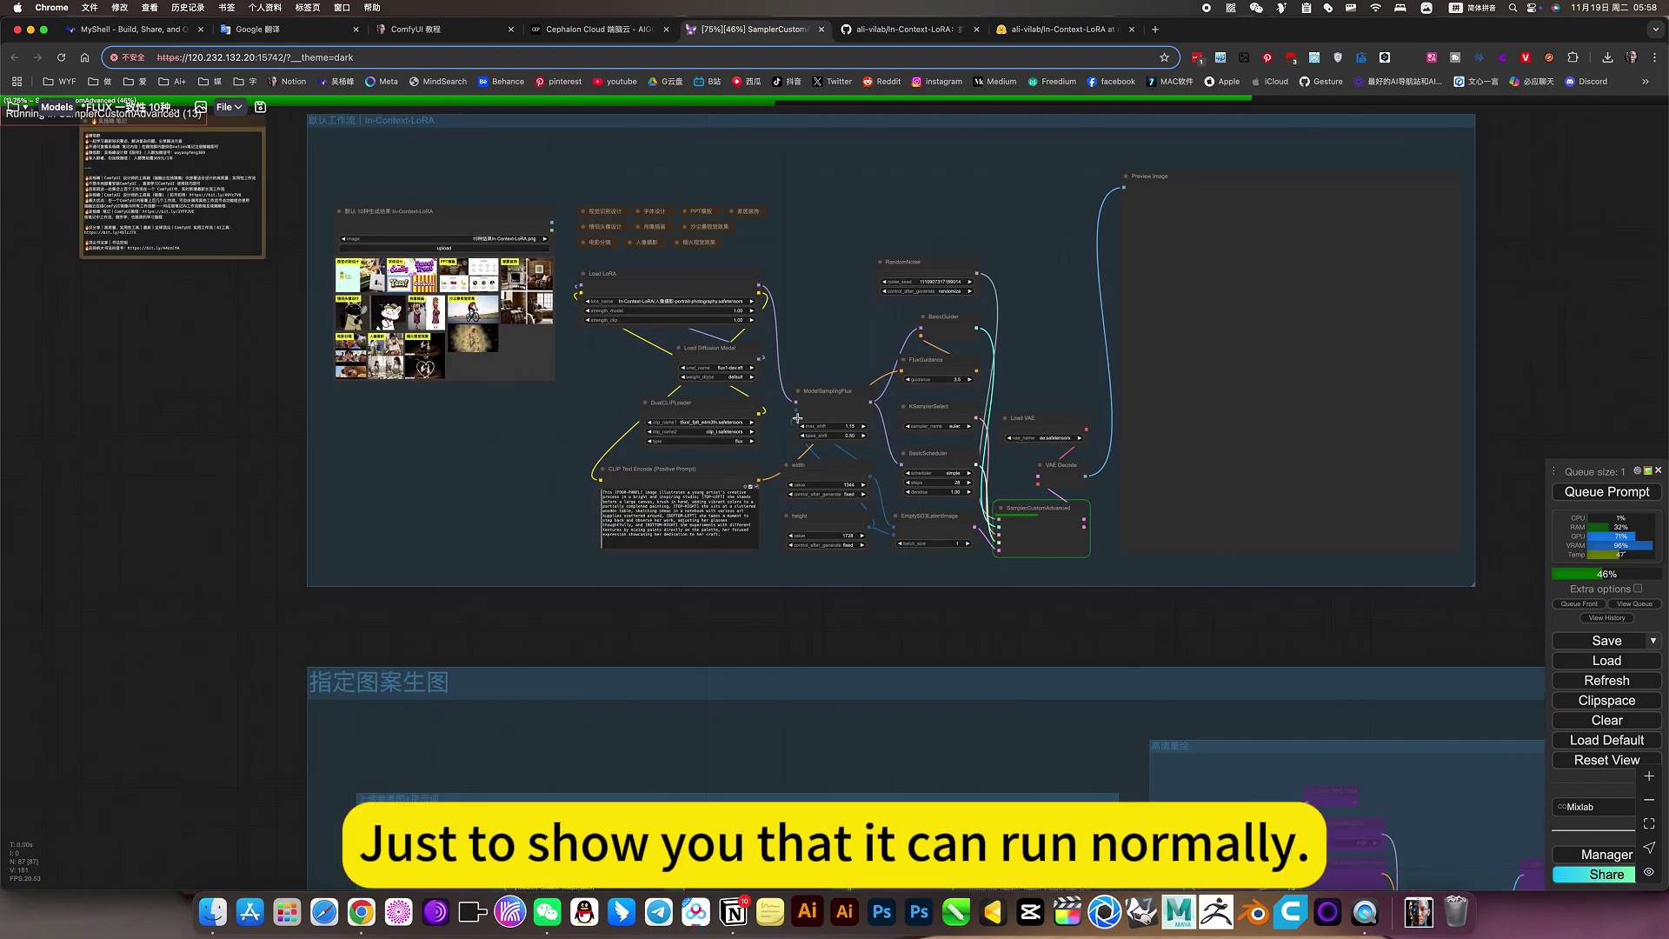
scroll(797, 418, "up", 1)
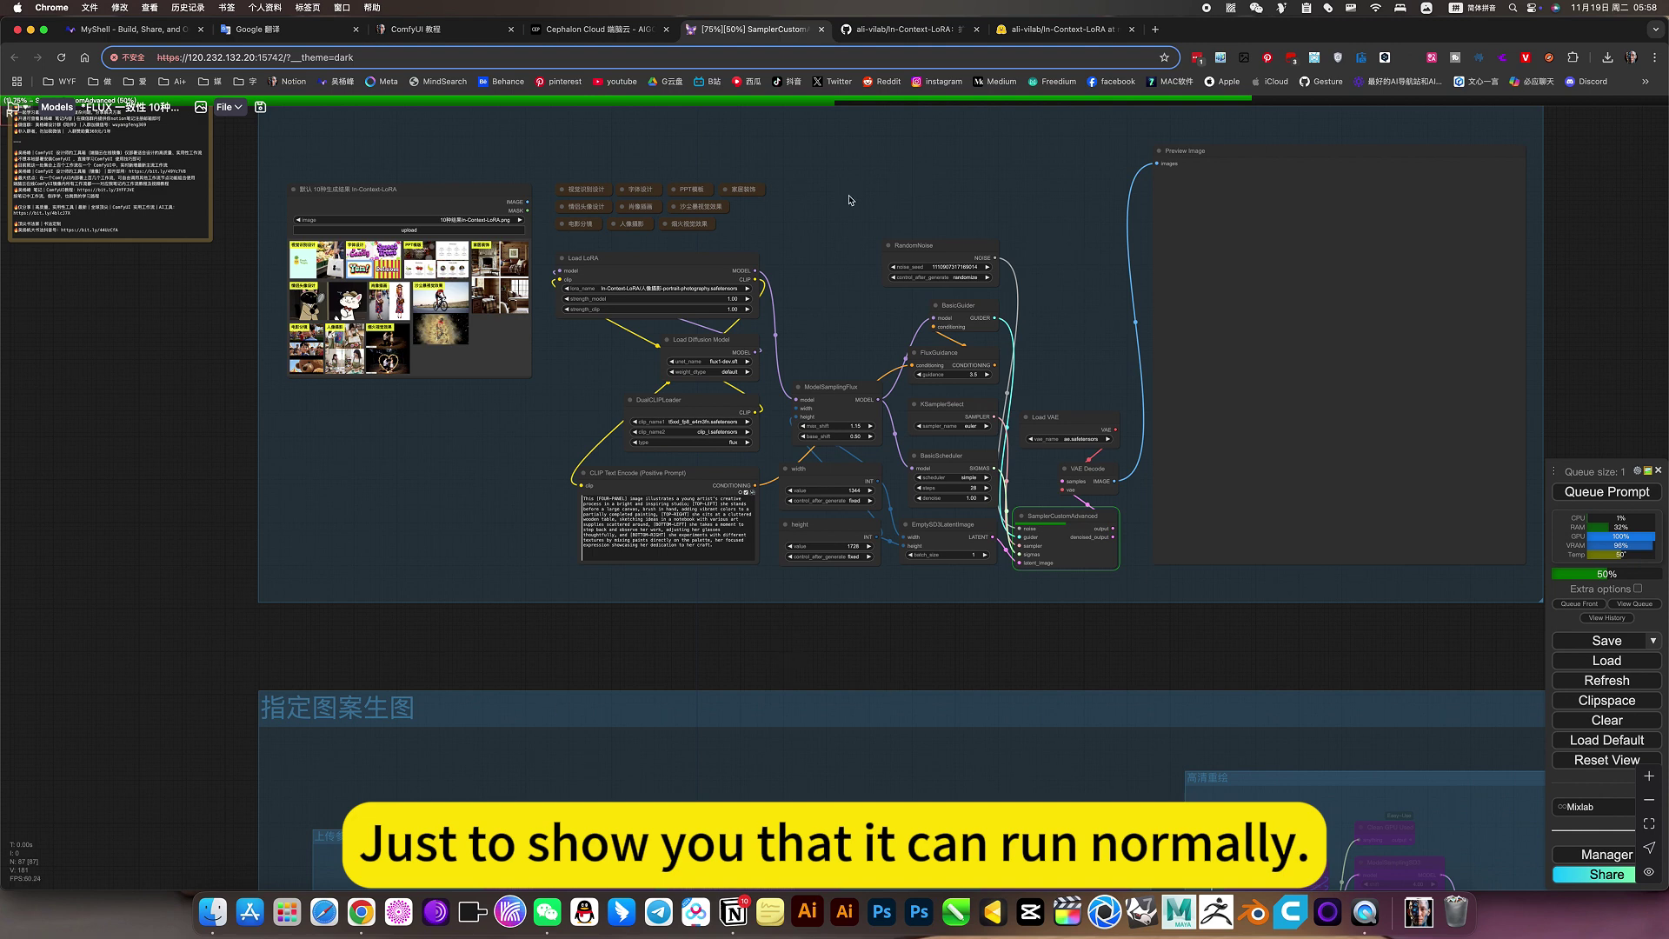
scroll(850, 200, "down", 4)
left_click_drag(872, 171, 886, 335)
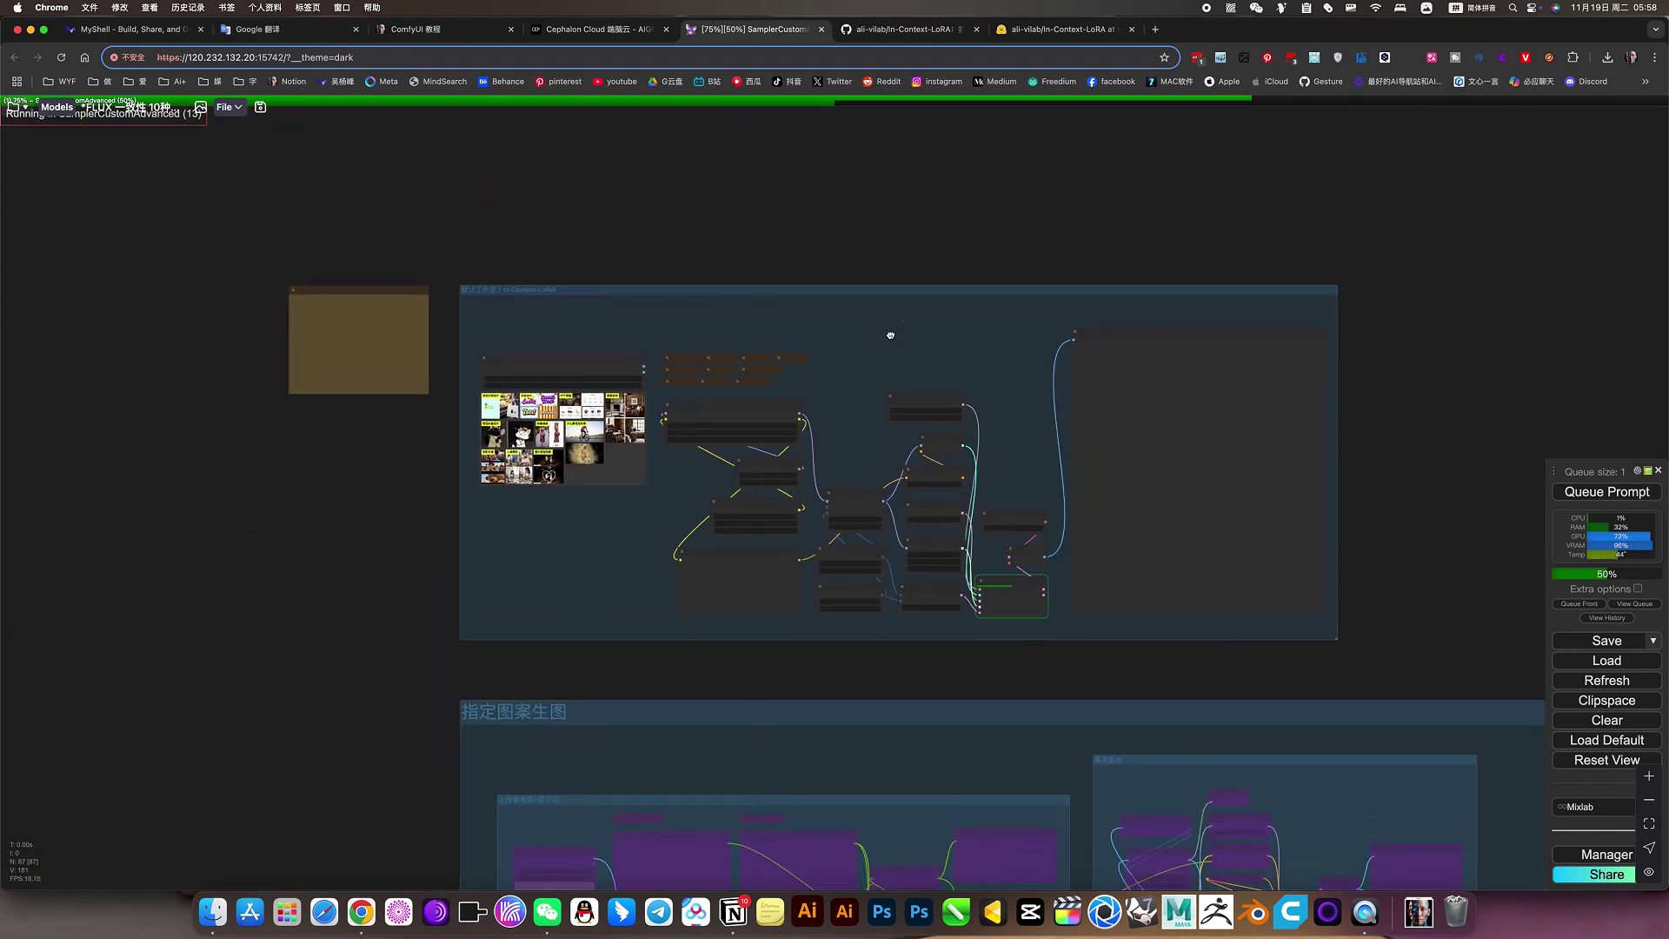
Step: Review the In-Context-LoRA model files on Hugging Face and the project introduction and example images in its GitHub README
left_click(997, 26)
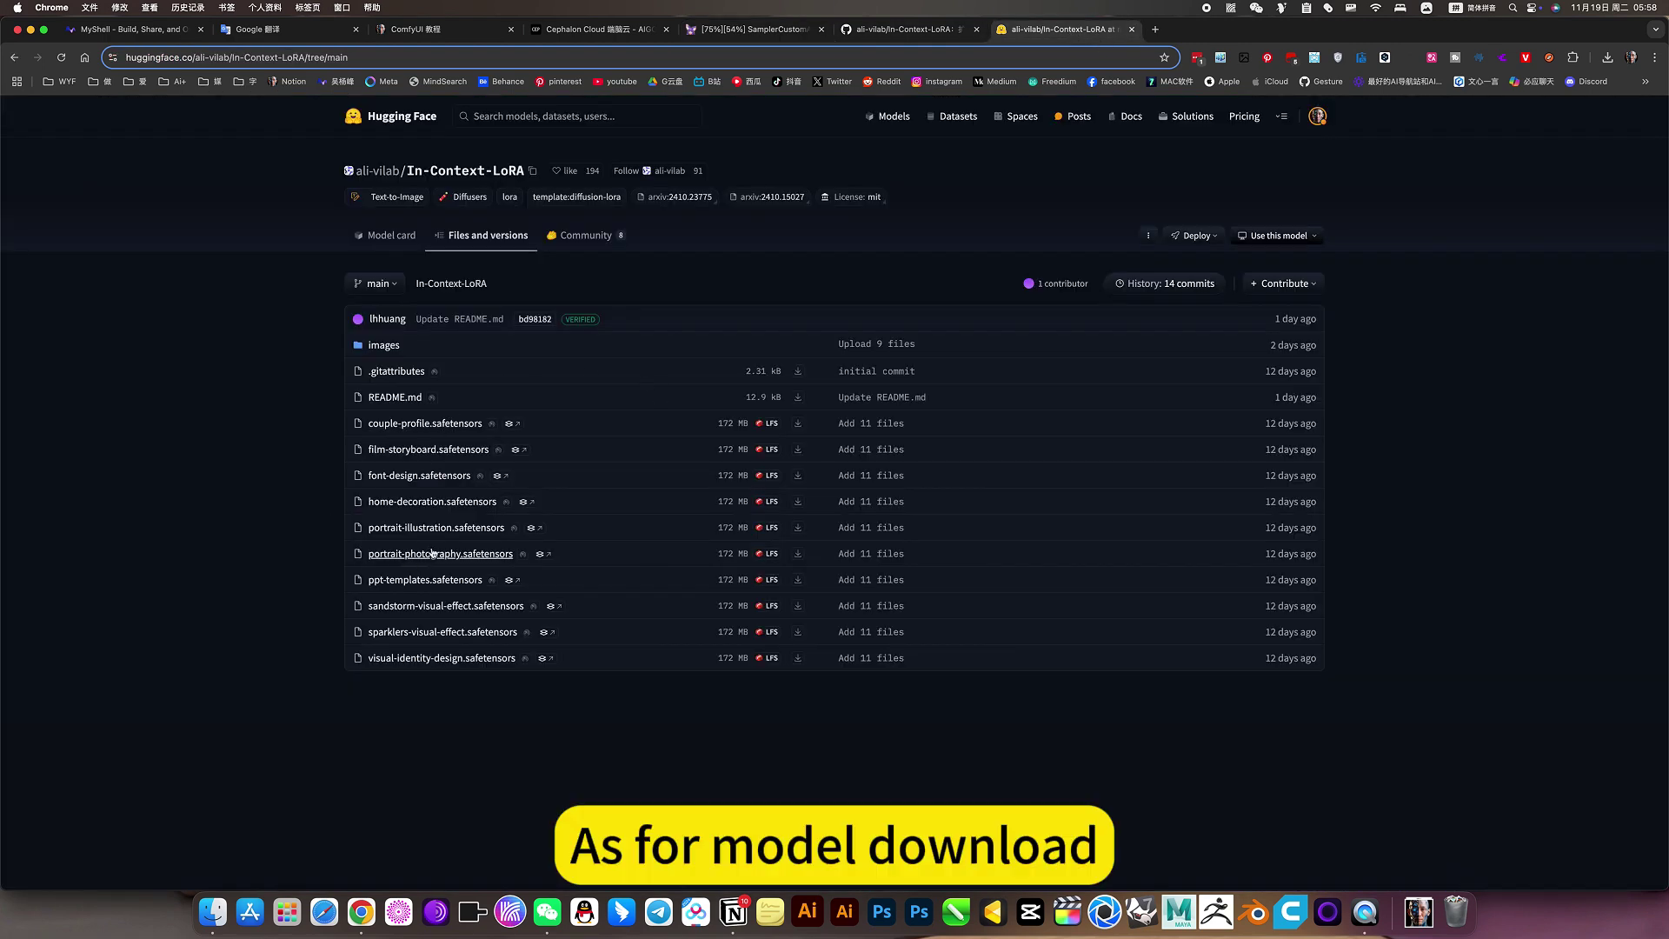
left_click(904, 28)
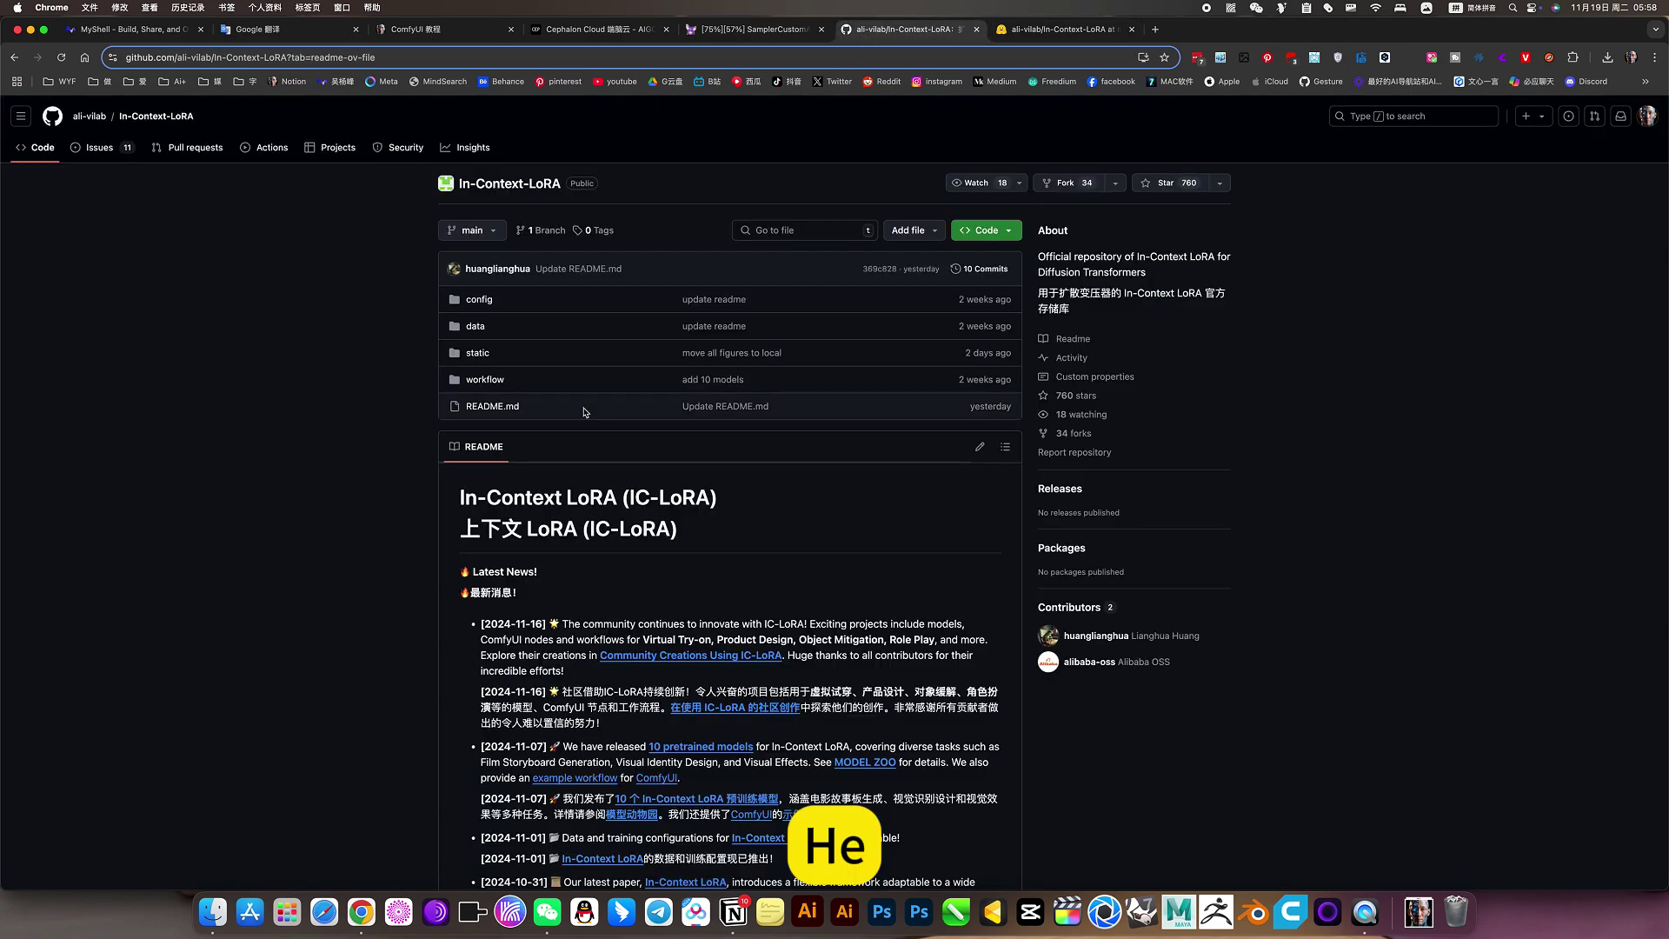
scroll(849, 652, "down", 20)
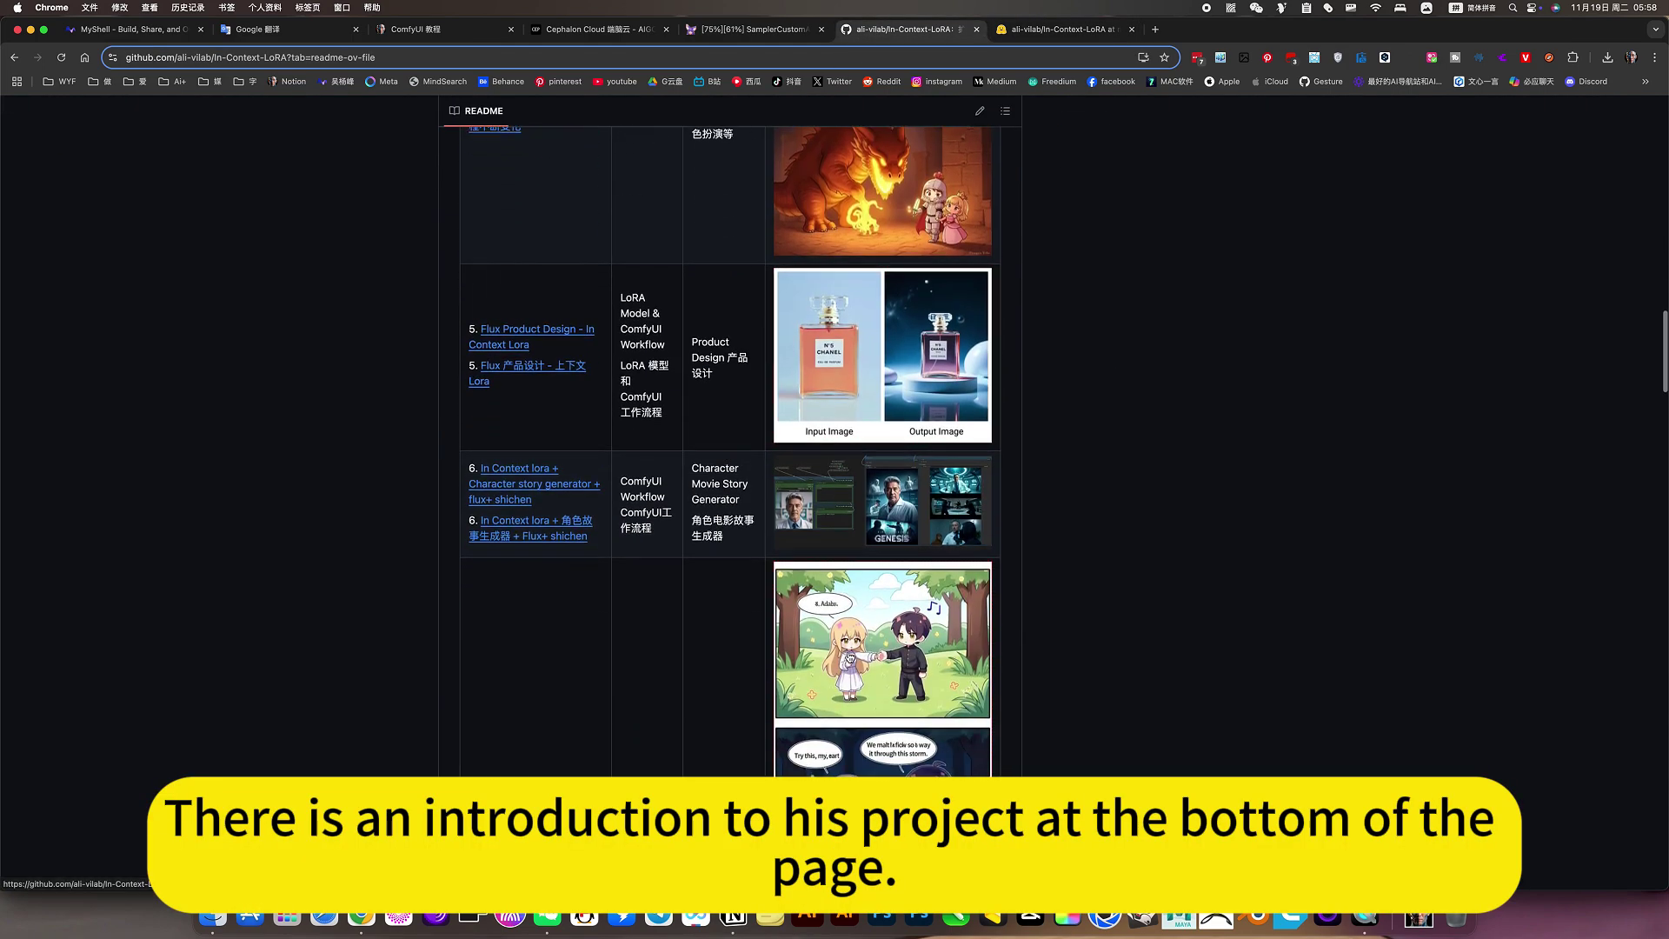
scroll(872, 538, "down", 13)
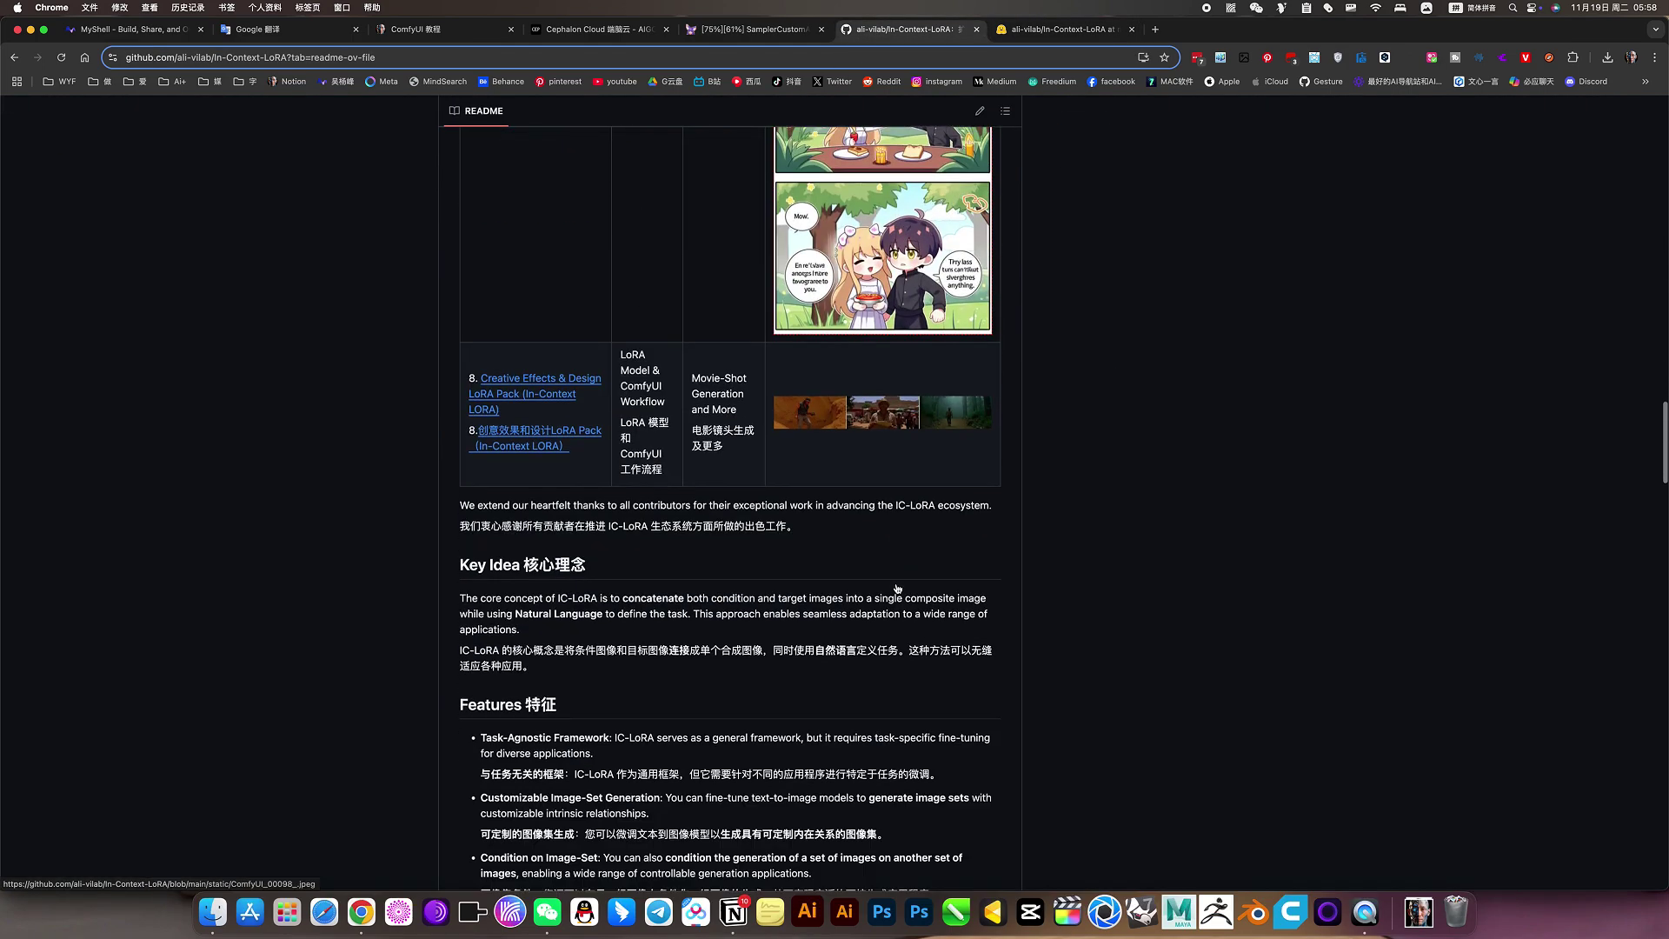
scroll(898, 588, "up", 15)
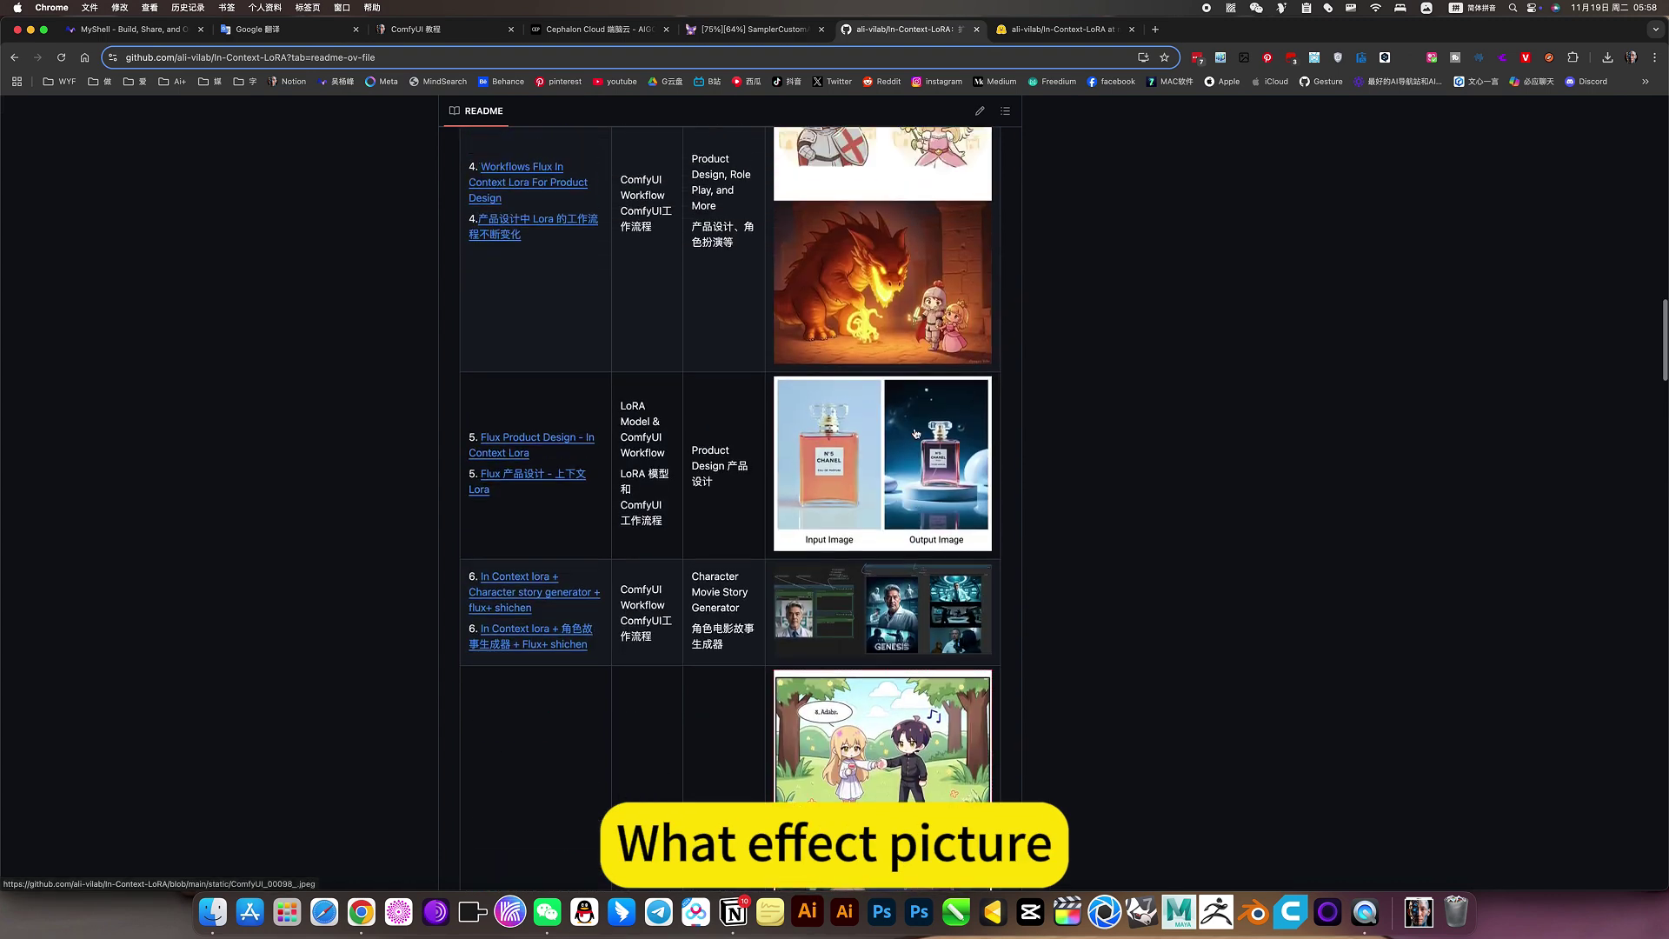
left_click(1051, 31)
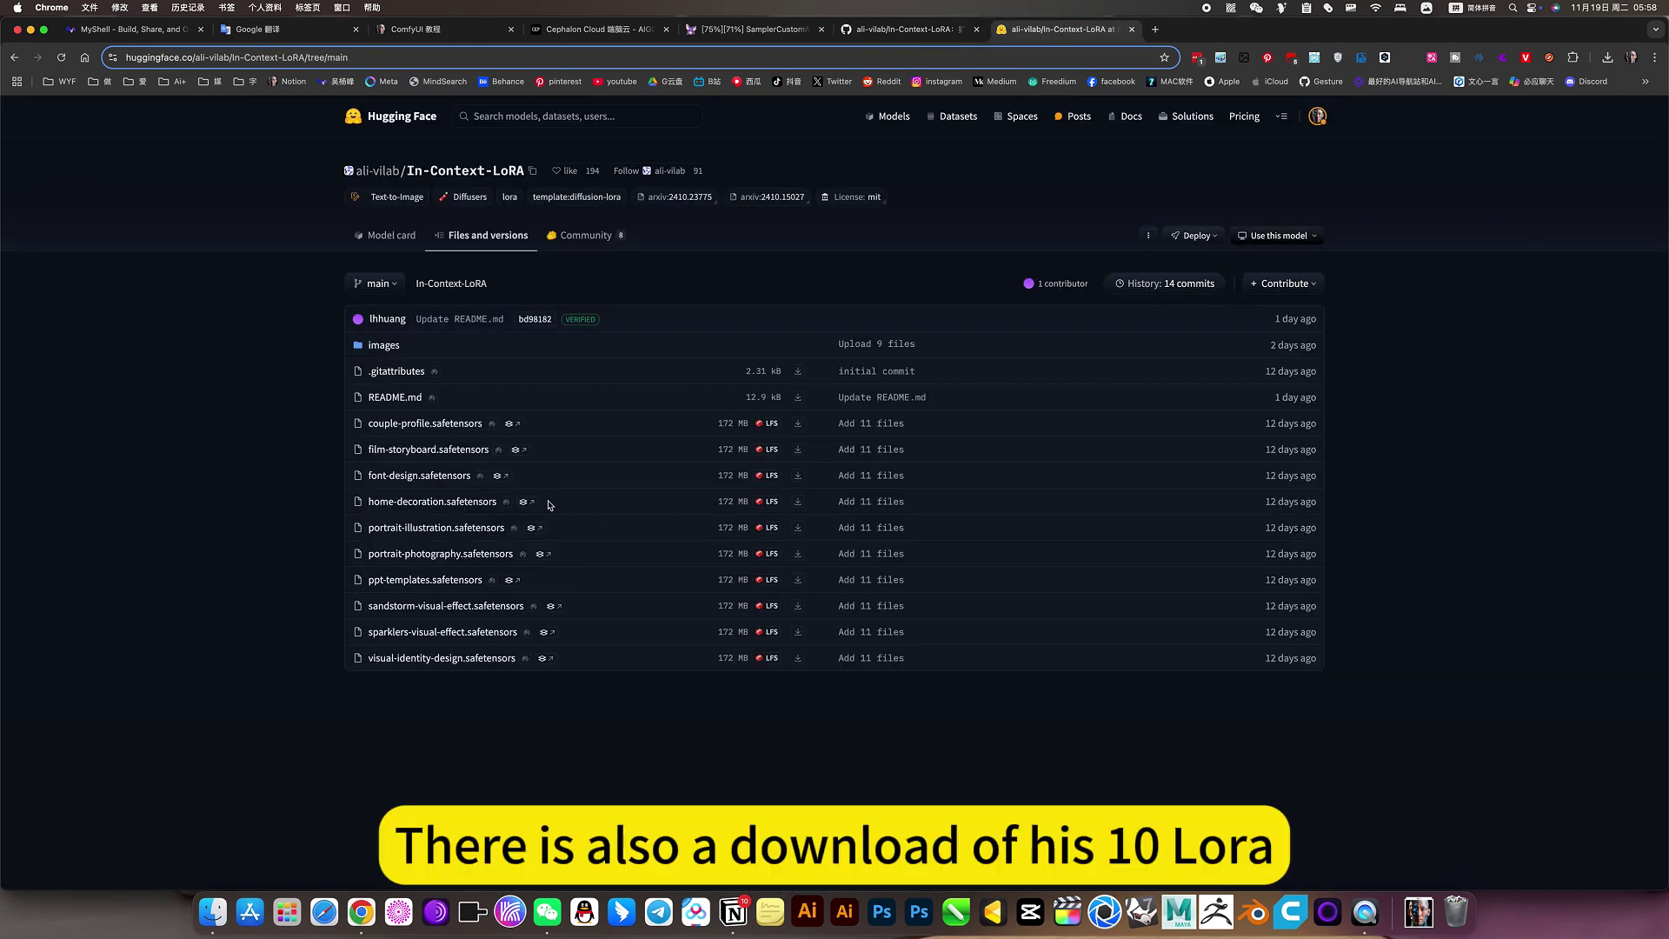
Step: Return to ComfyUI and look through the In-Context-LoRA files available in the Load LoRA node, keeping the portrait-photography LoRA
left_click(726, 29)
scroll(771, 433, "up", 13)
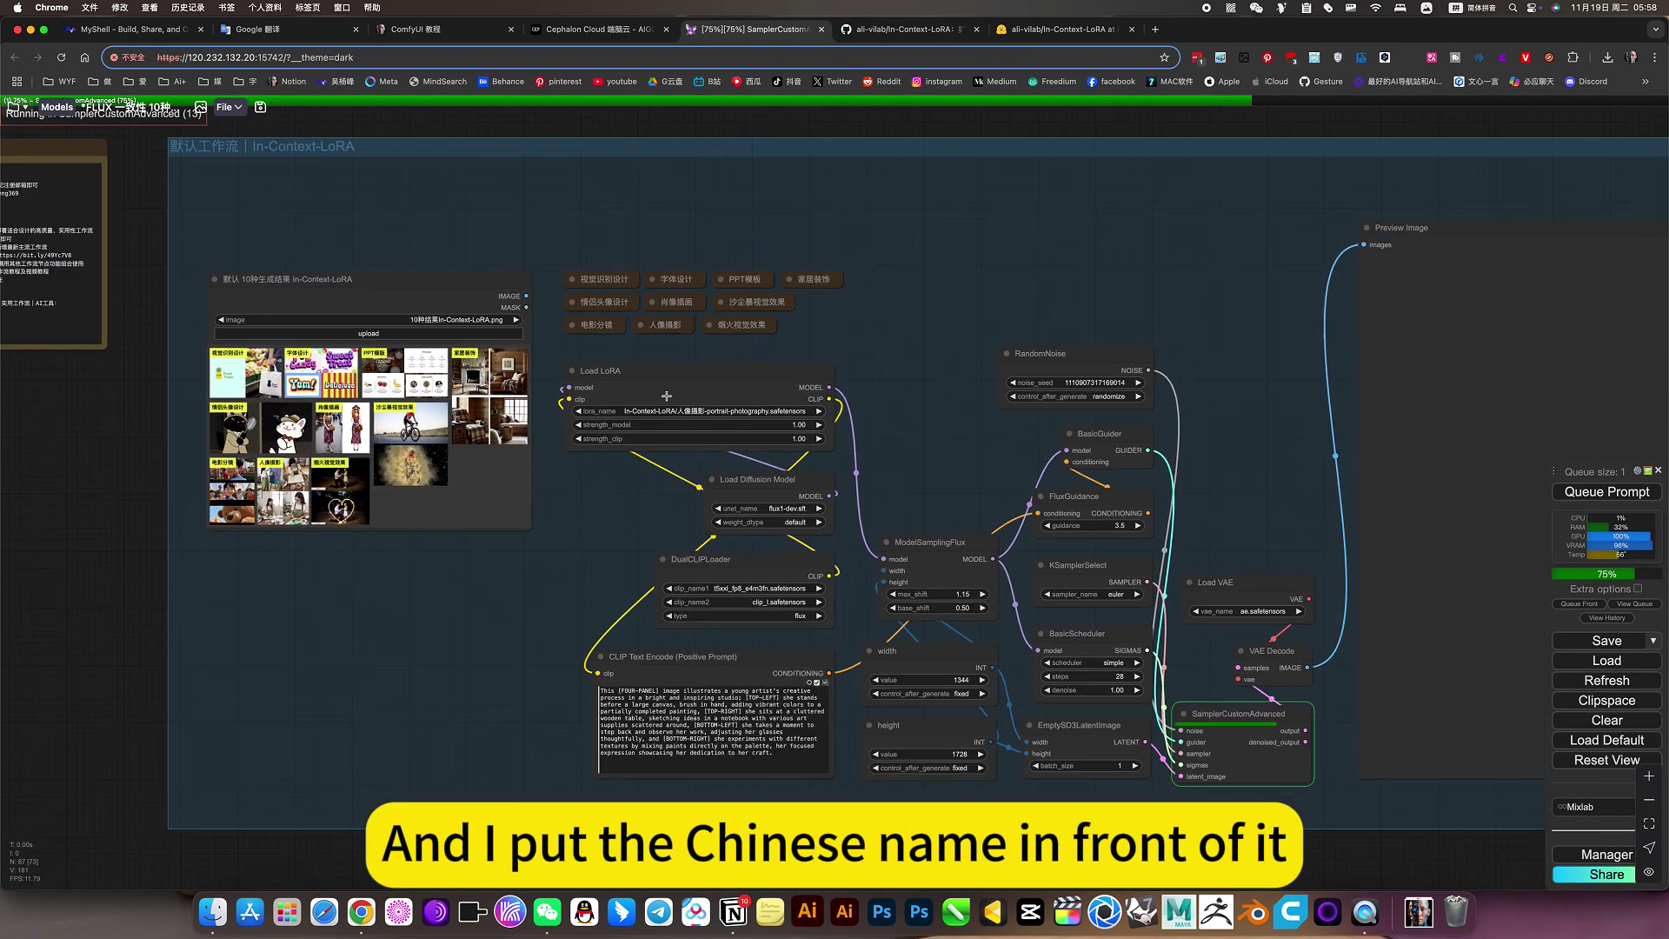
left_click(623, 410)
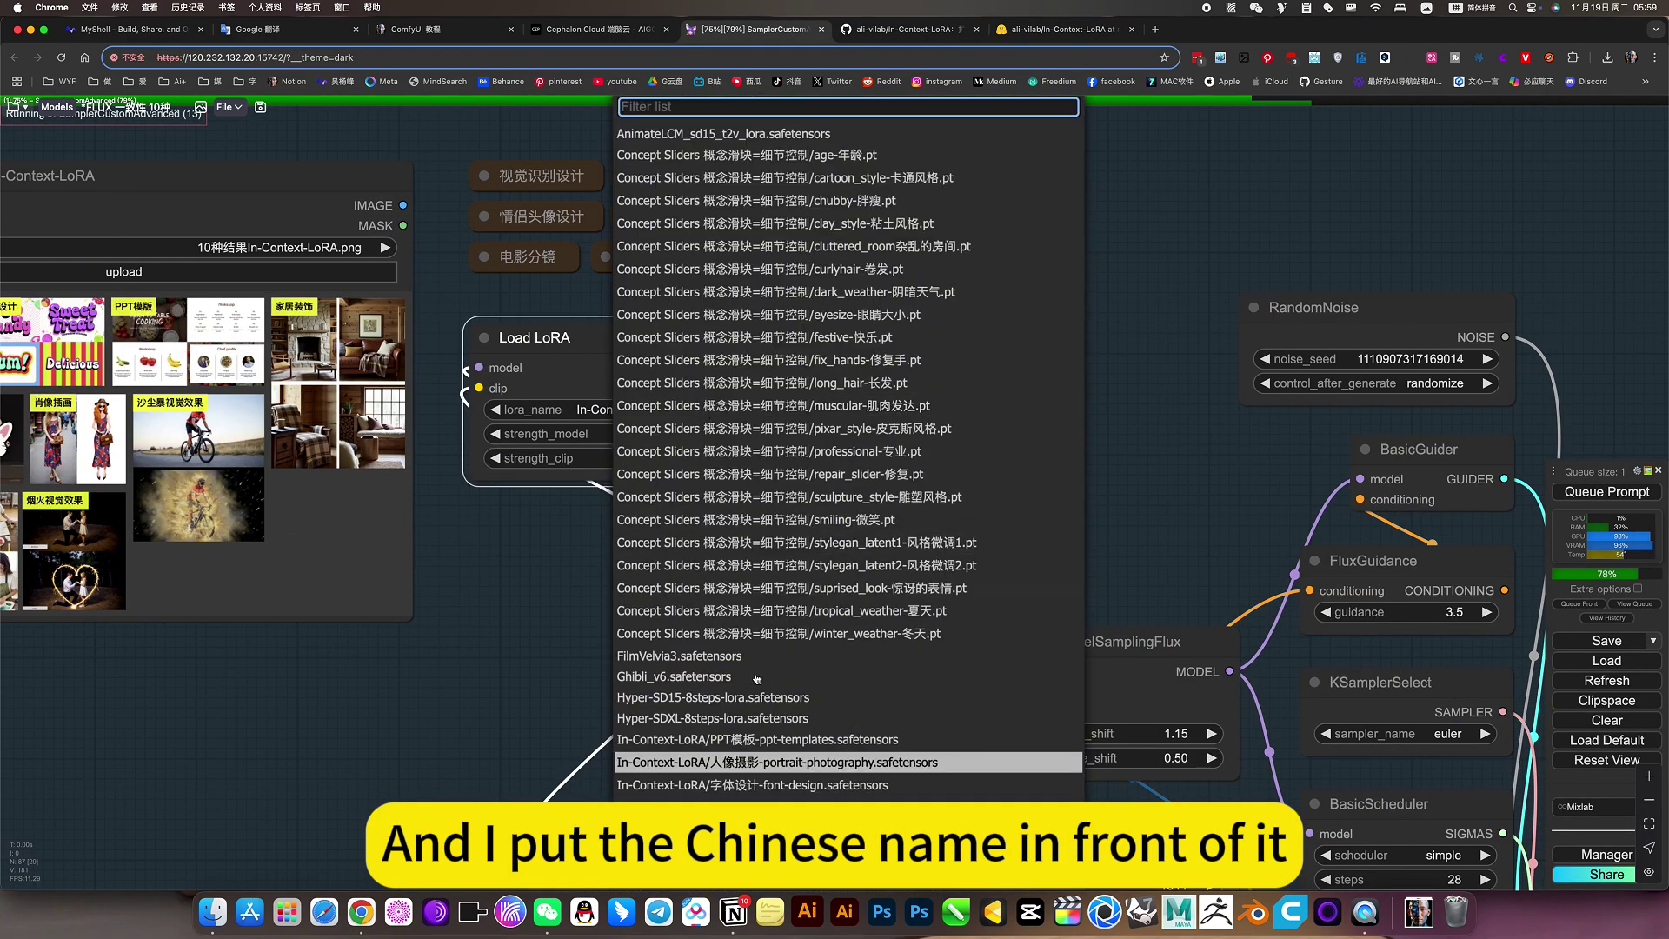
scroll(785, 750, "down", 3)
scroll(785, 749, "down", 1)
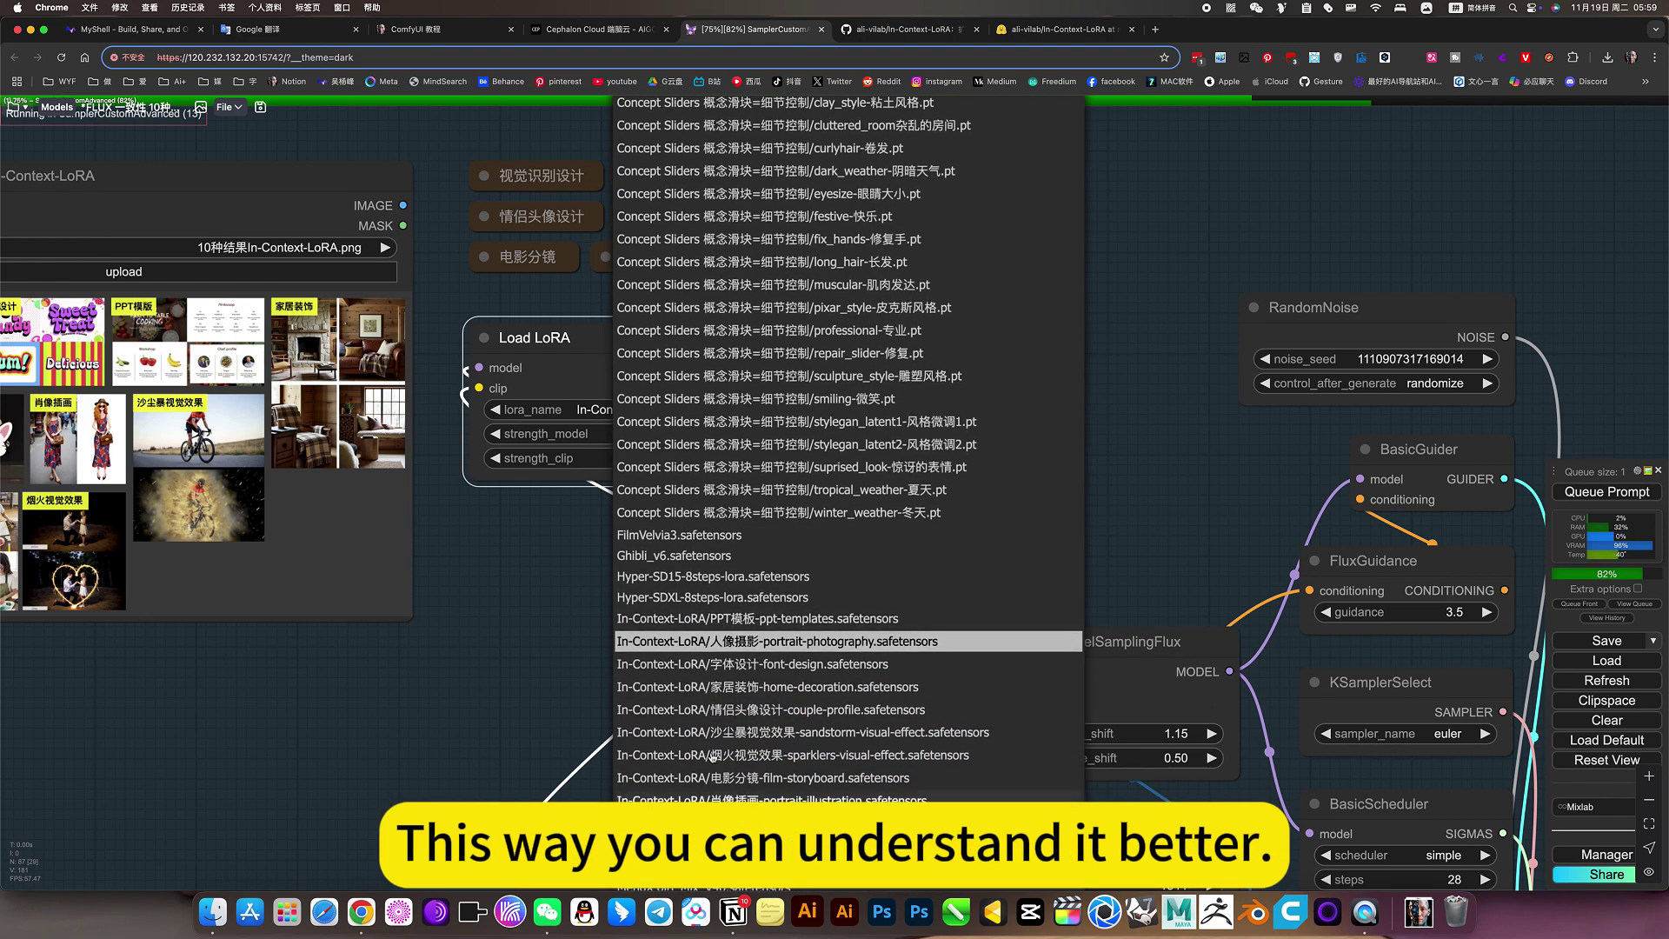
left_click(509, 613)
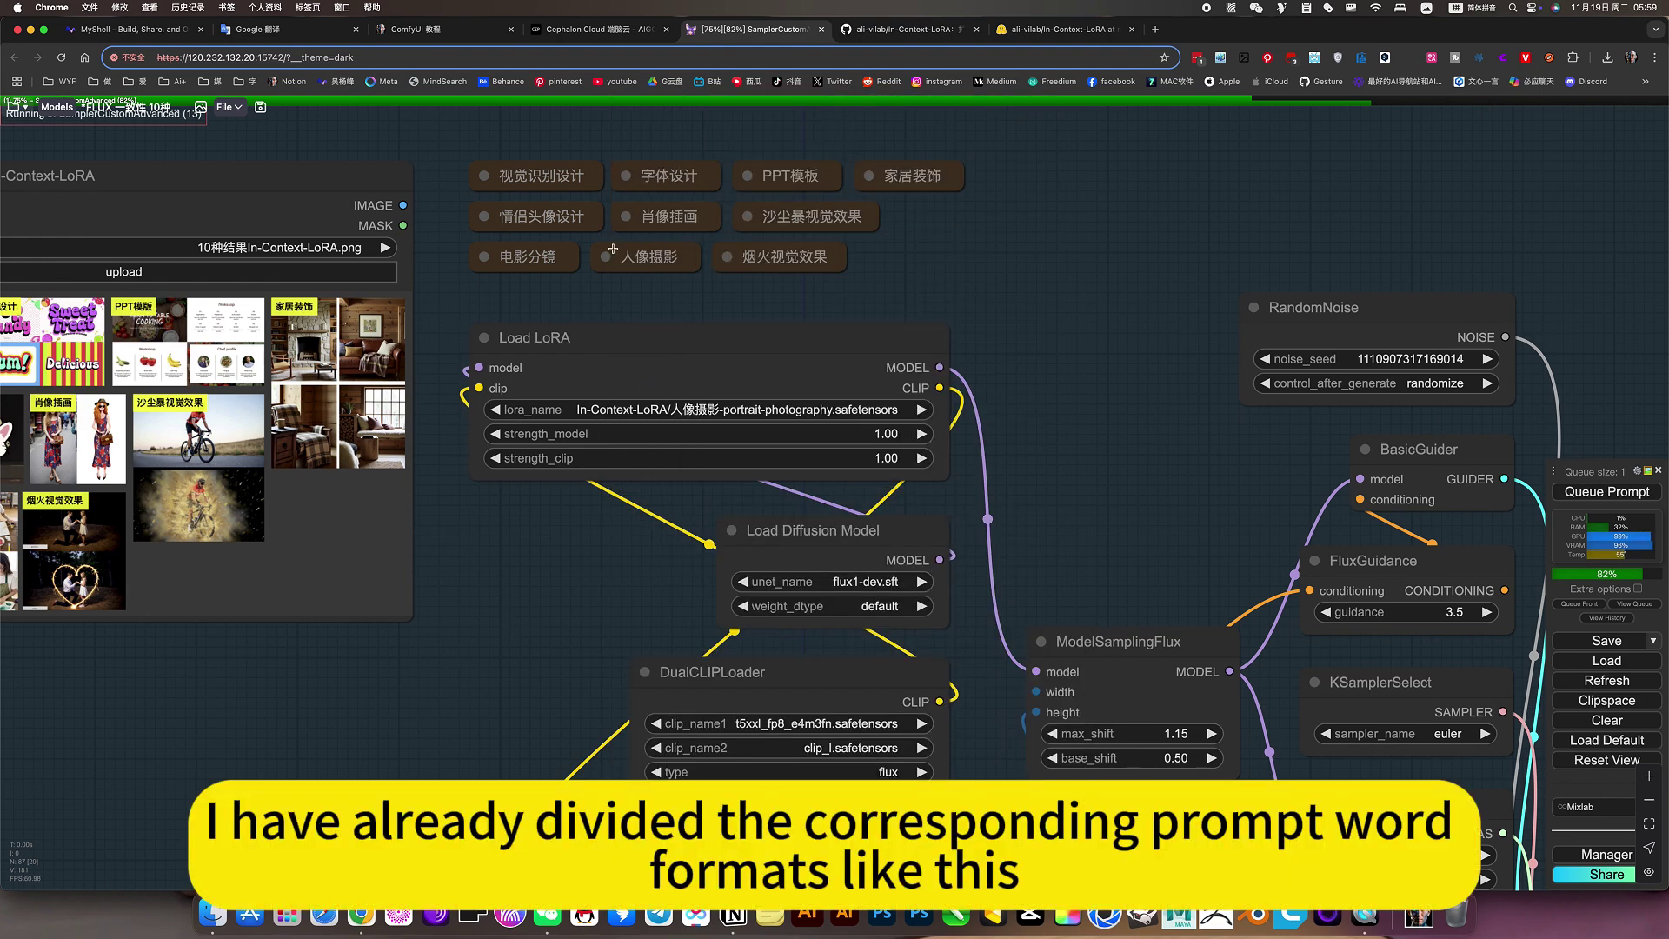
Step: Expand the 人像摄影 note to read its LoRA name, size and prompt, and collapse it again
left_click(604, 257)
scroll(605, 258, "up", 1)
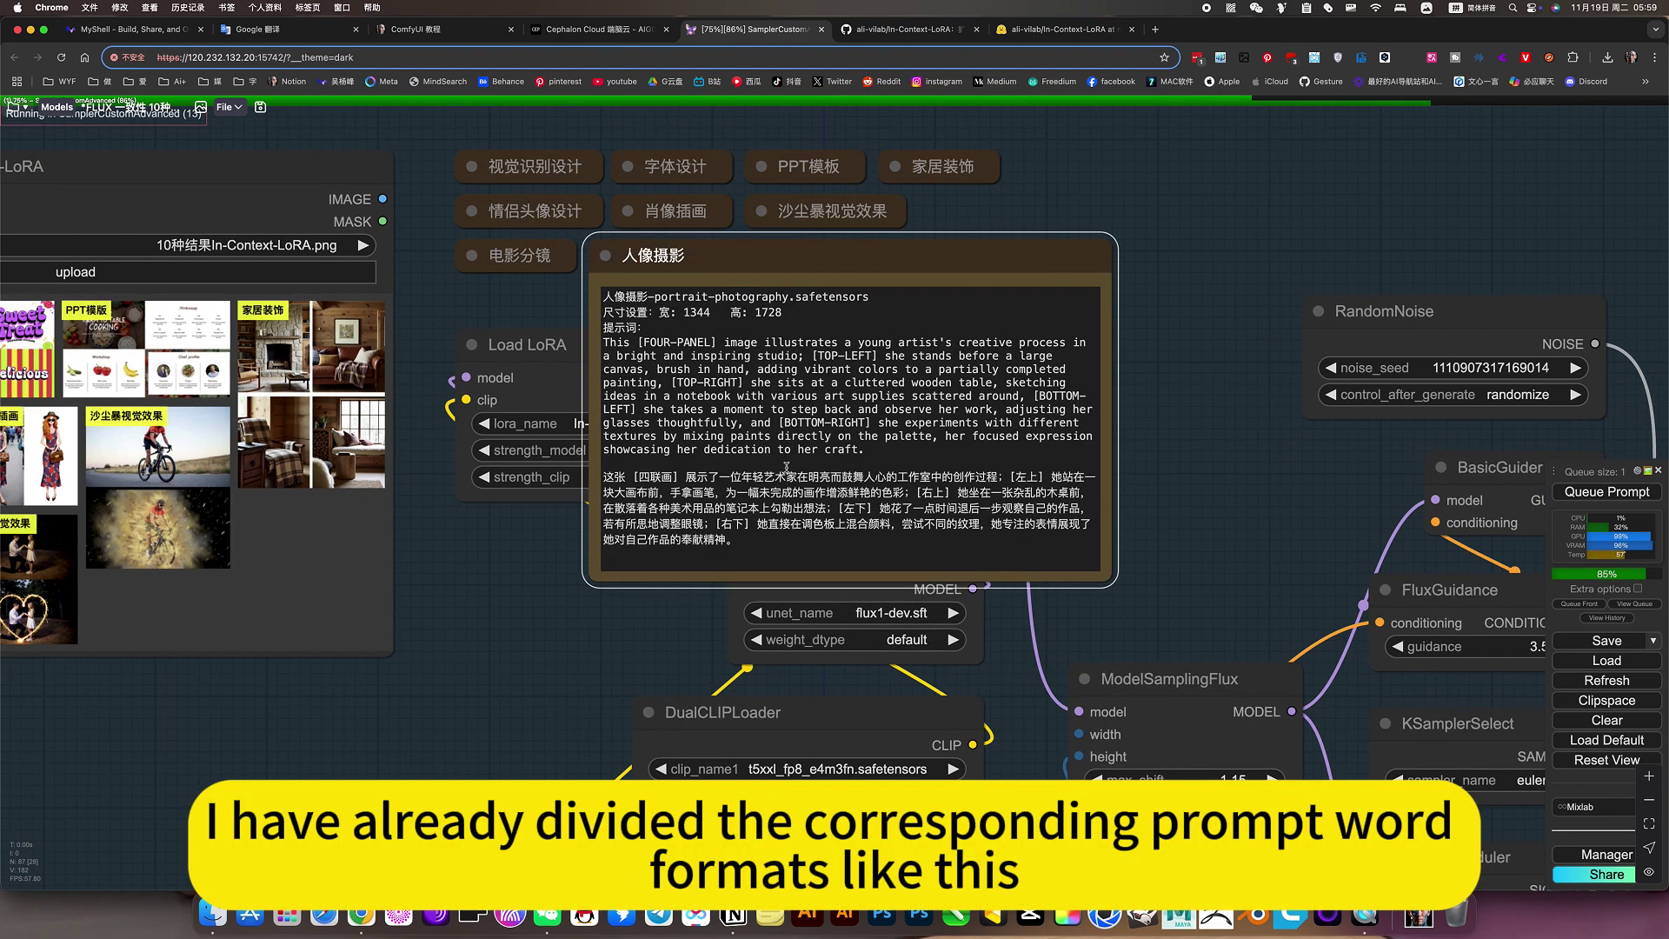
left_click(604, 255)
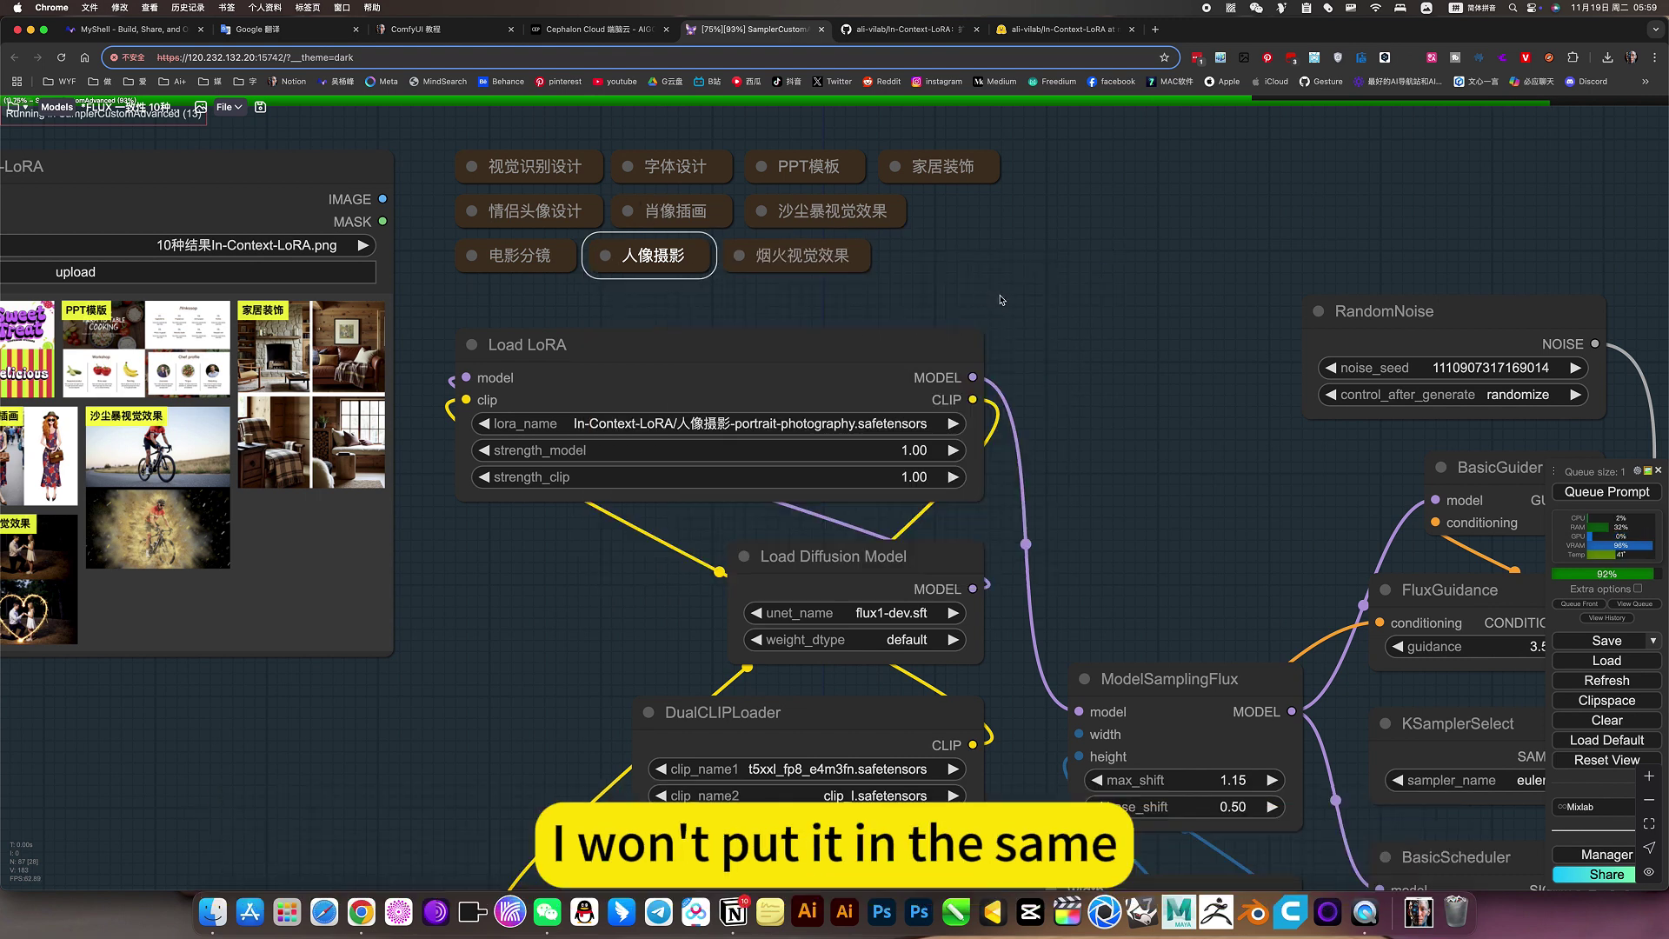
left_click_drag(1047, 308, 1052, 361)
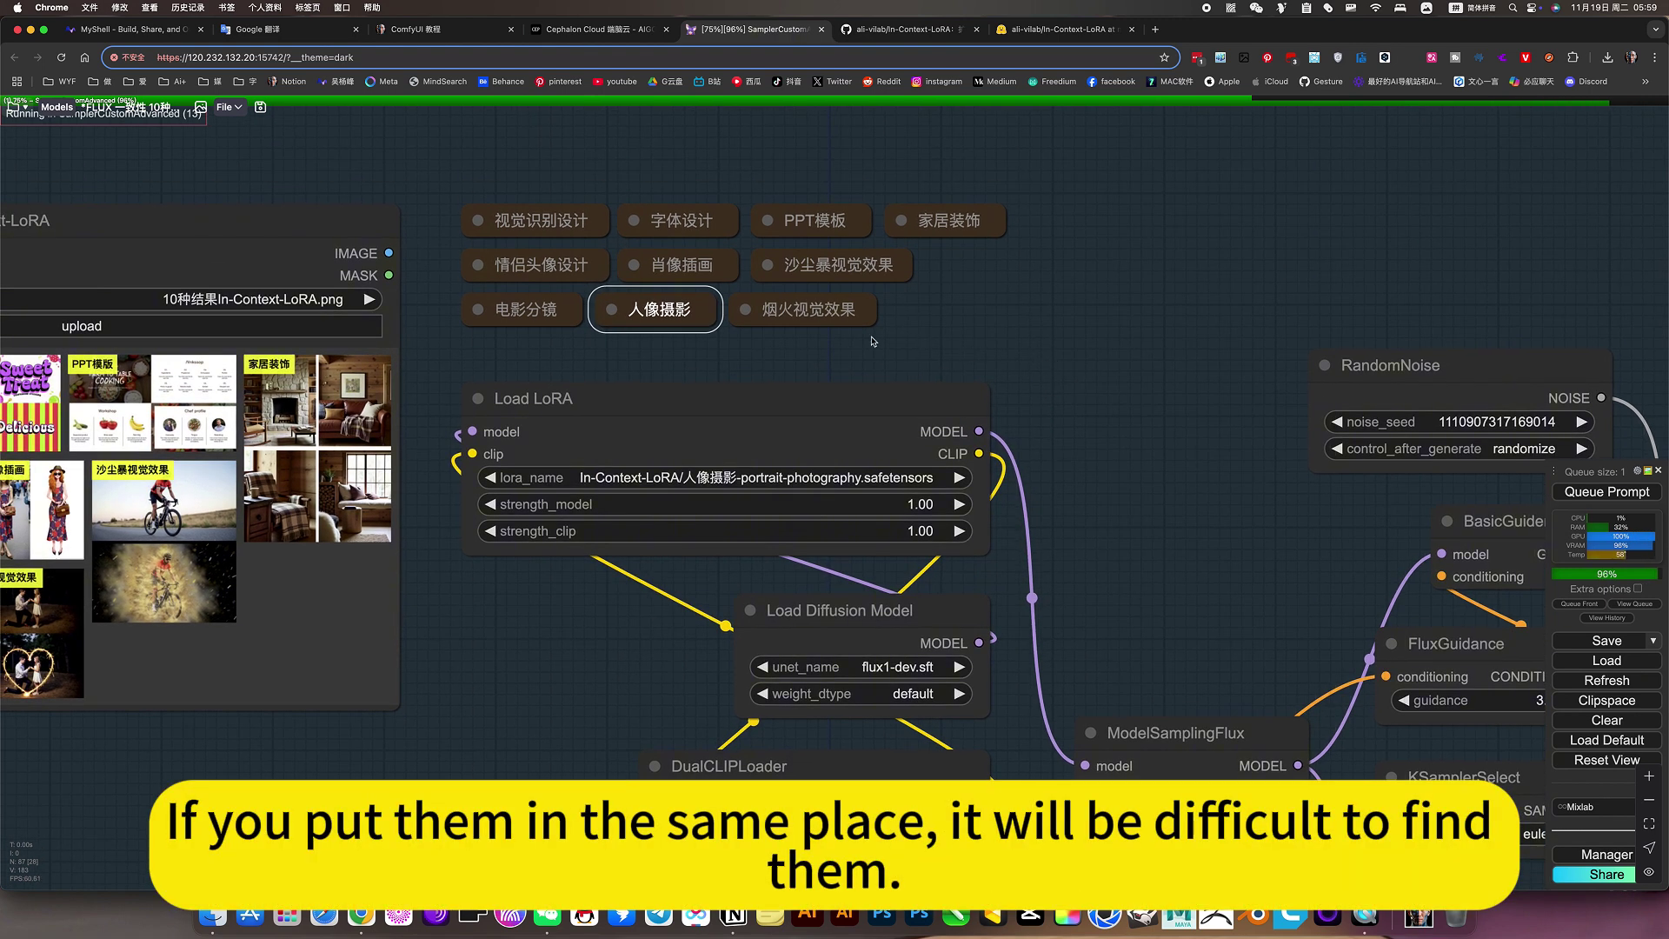
Step: Expand the 烟火视觉效果 note to show its size and prompt settings, and collapse it again
left_click(744, 309)
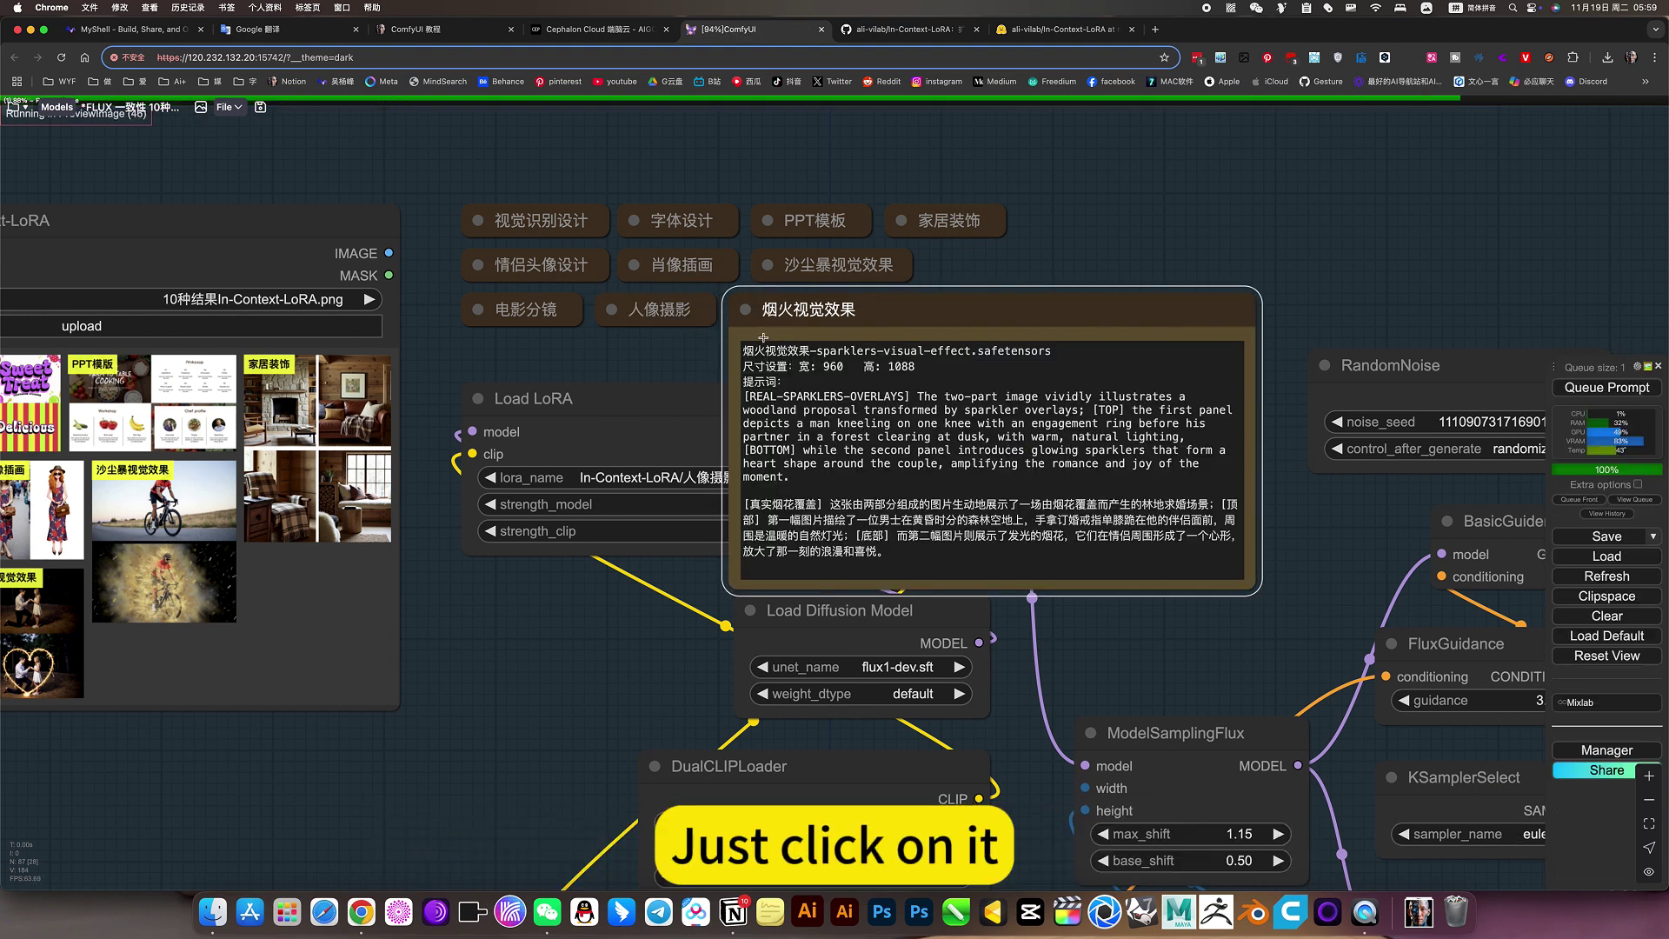
left_click(745, 308)
left_click(1036, 352)
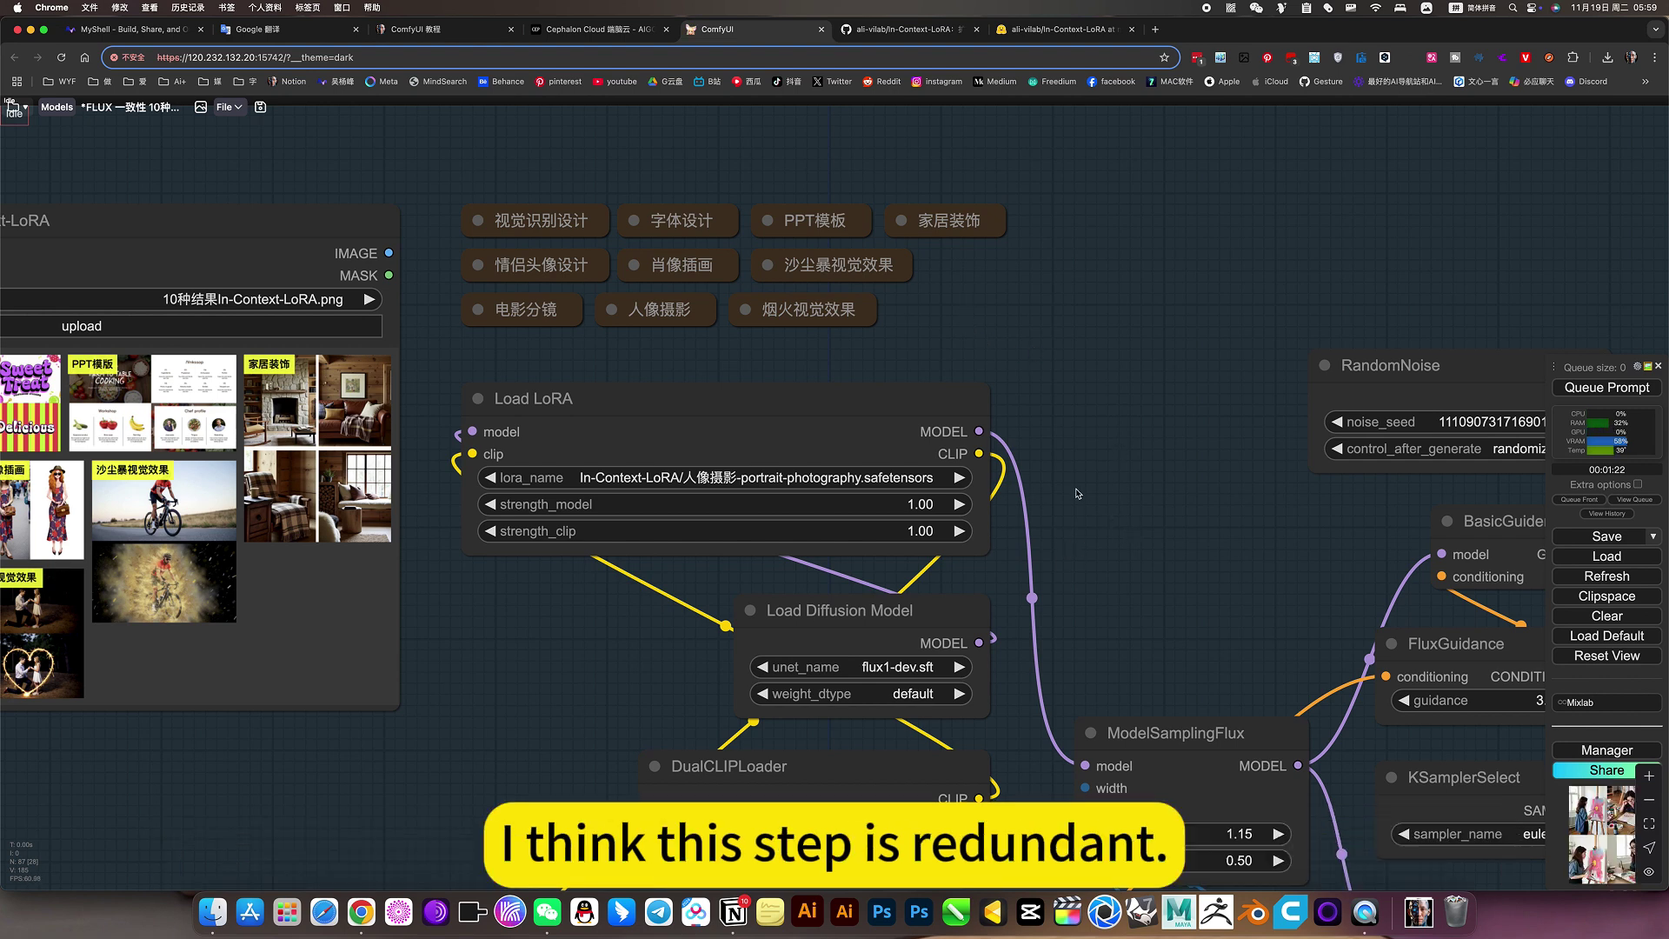
left_click(744, 310)
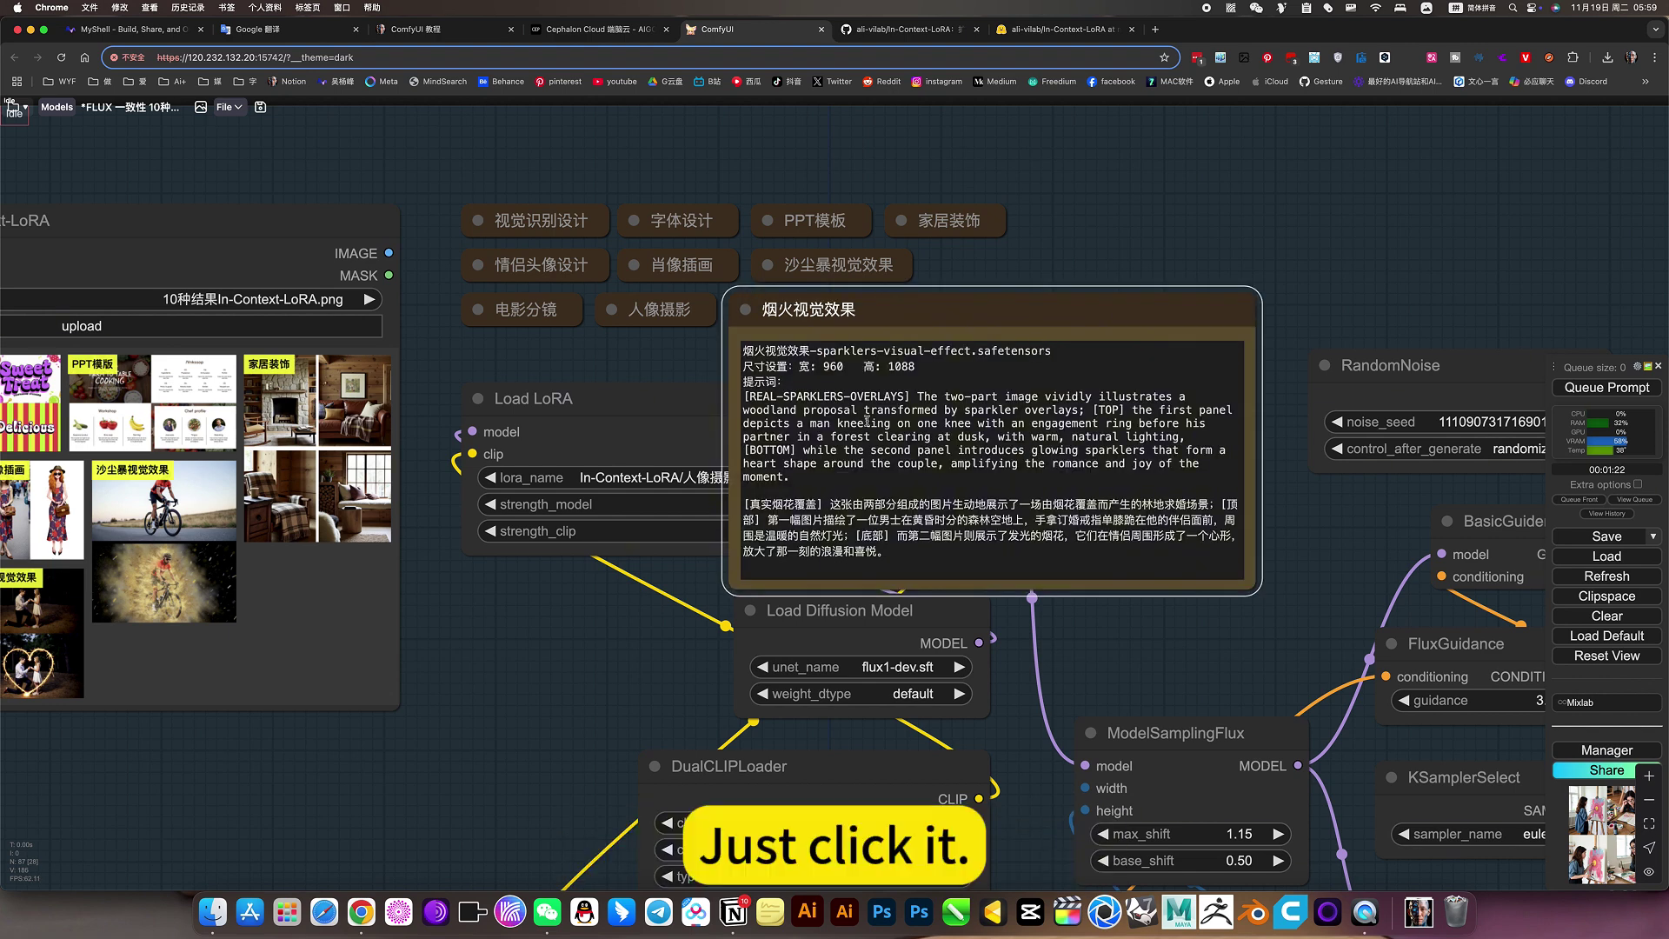
left_click(763, 308)
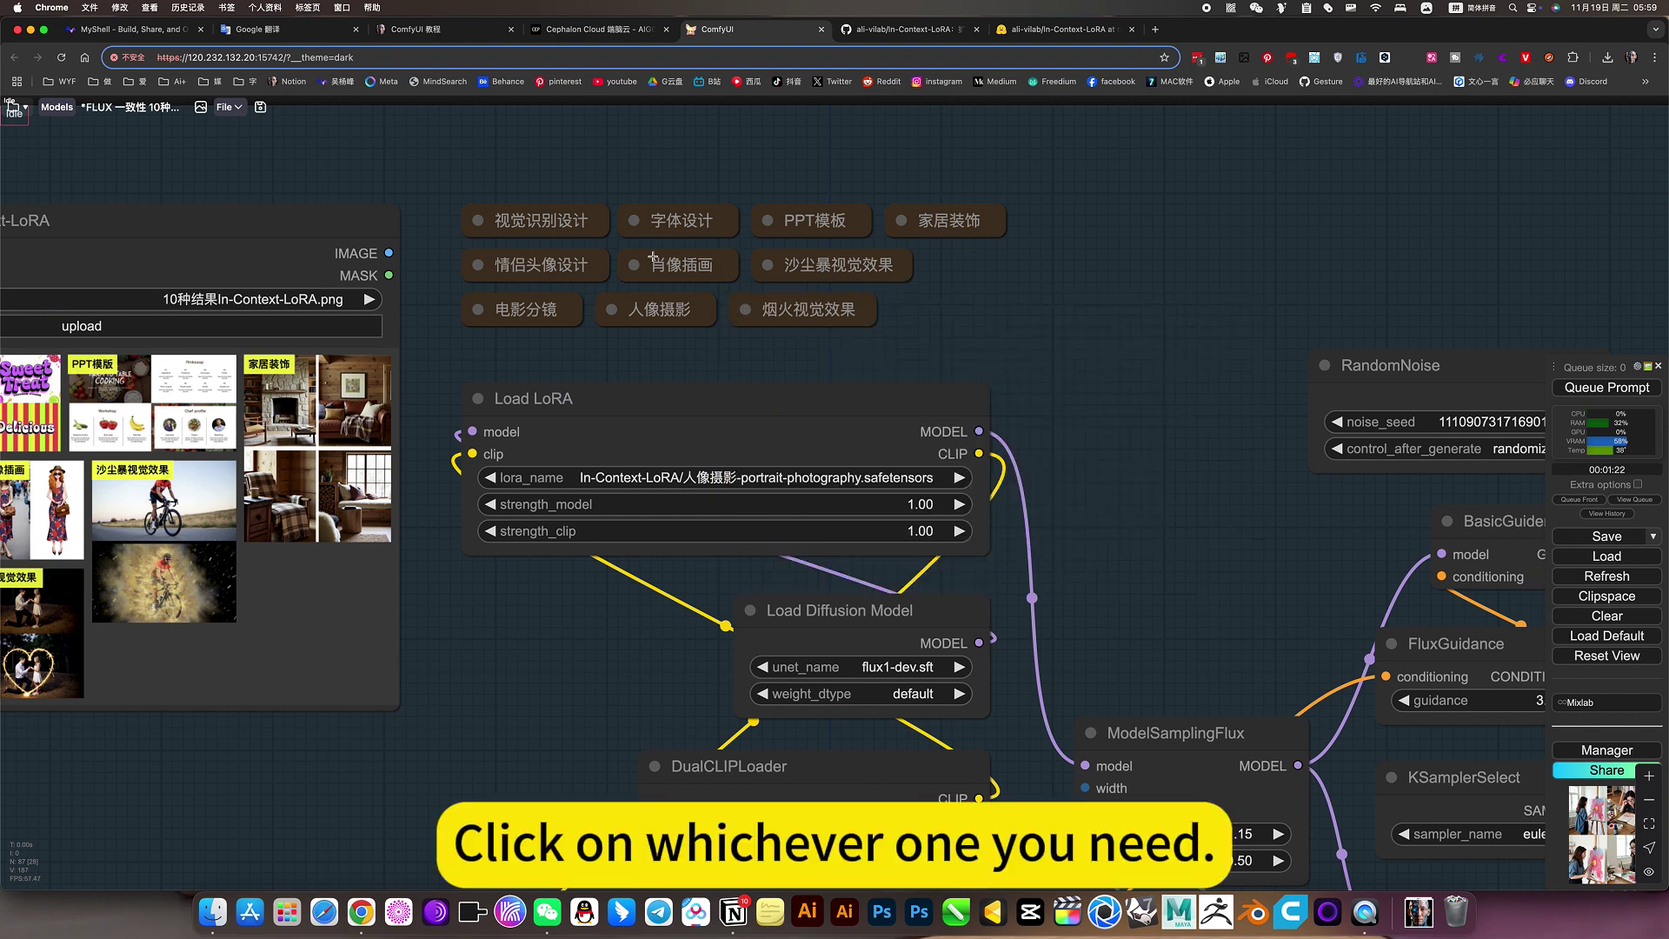
Step: Compare the example results image with the 肖像插画 note by expanding the note, reading it and collapsing it
left_click_drag(1043, 341, 1513, 306)
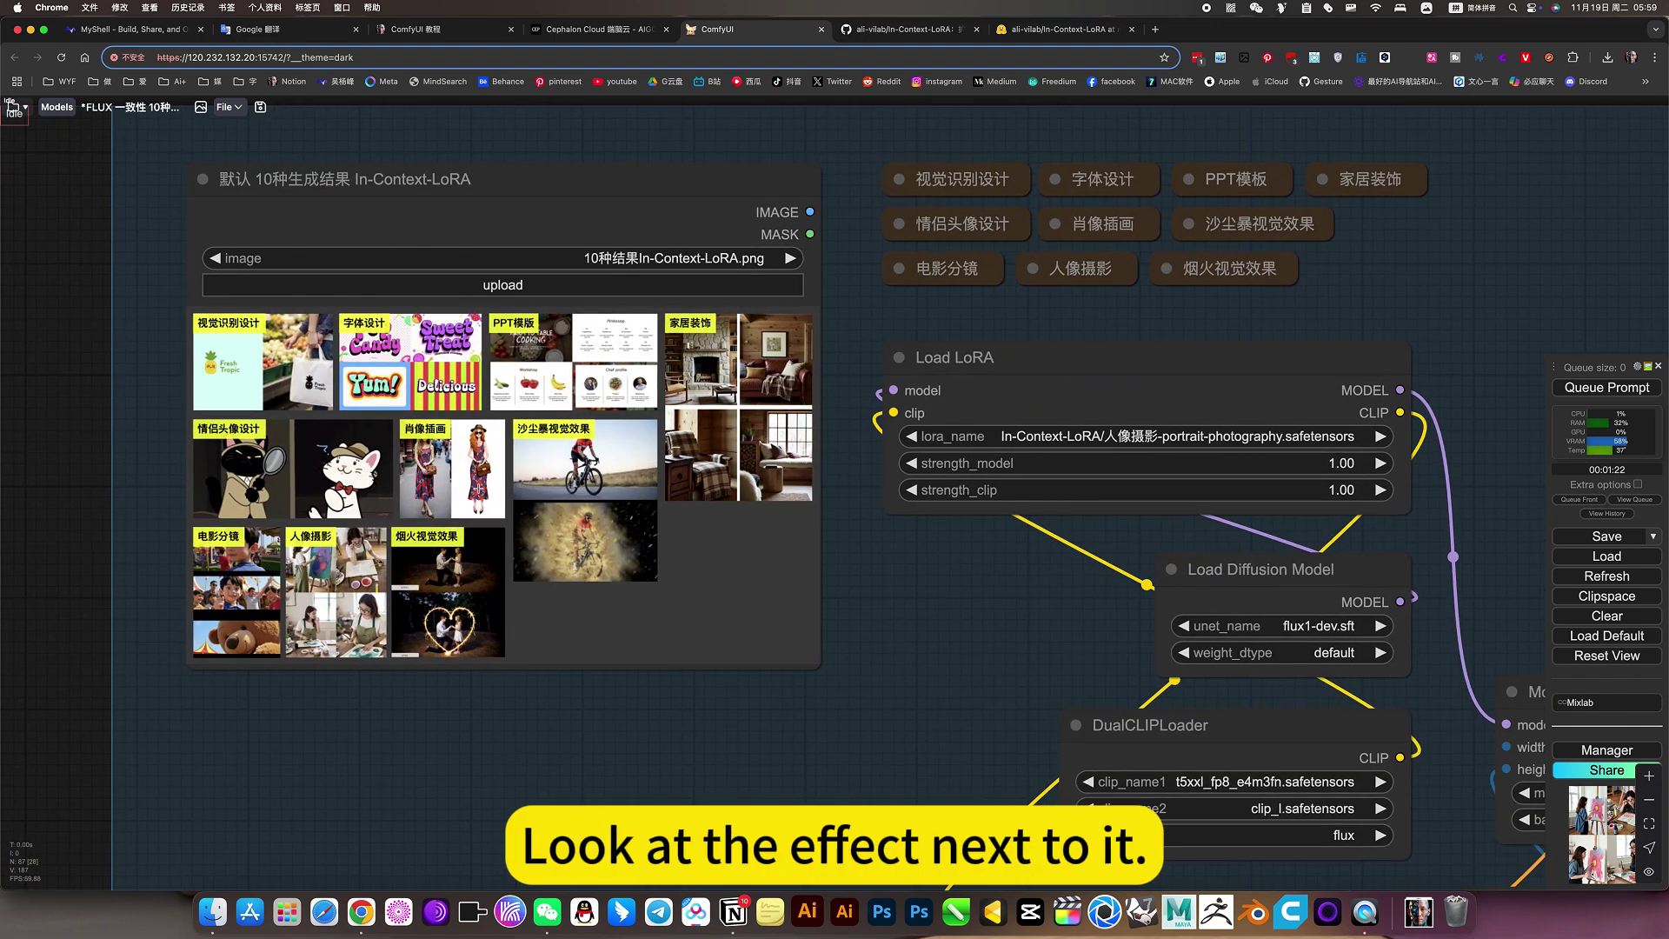
scroll(376, 483, "up", 6)
scroll(403, 505, "down", 6)
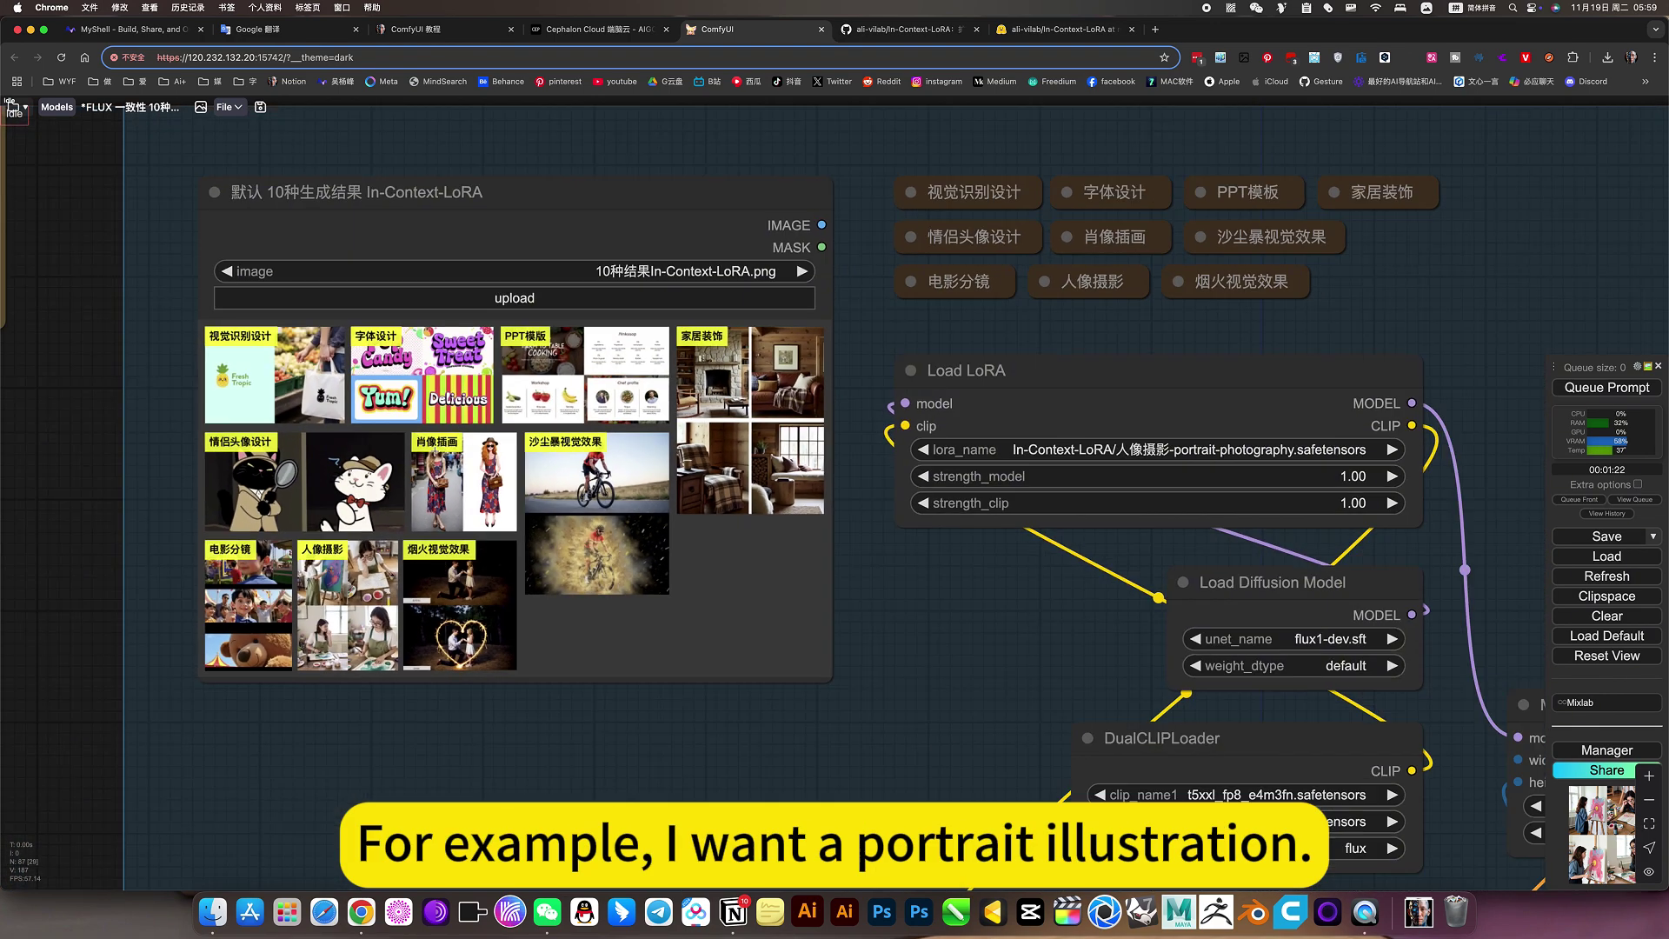
scroll(1100, 372, "right", 5)
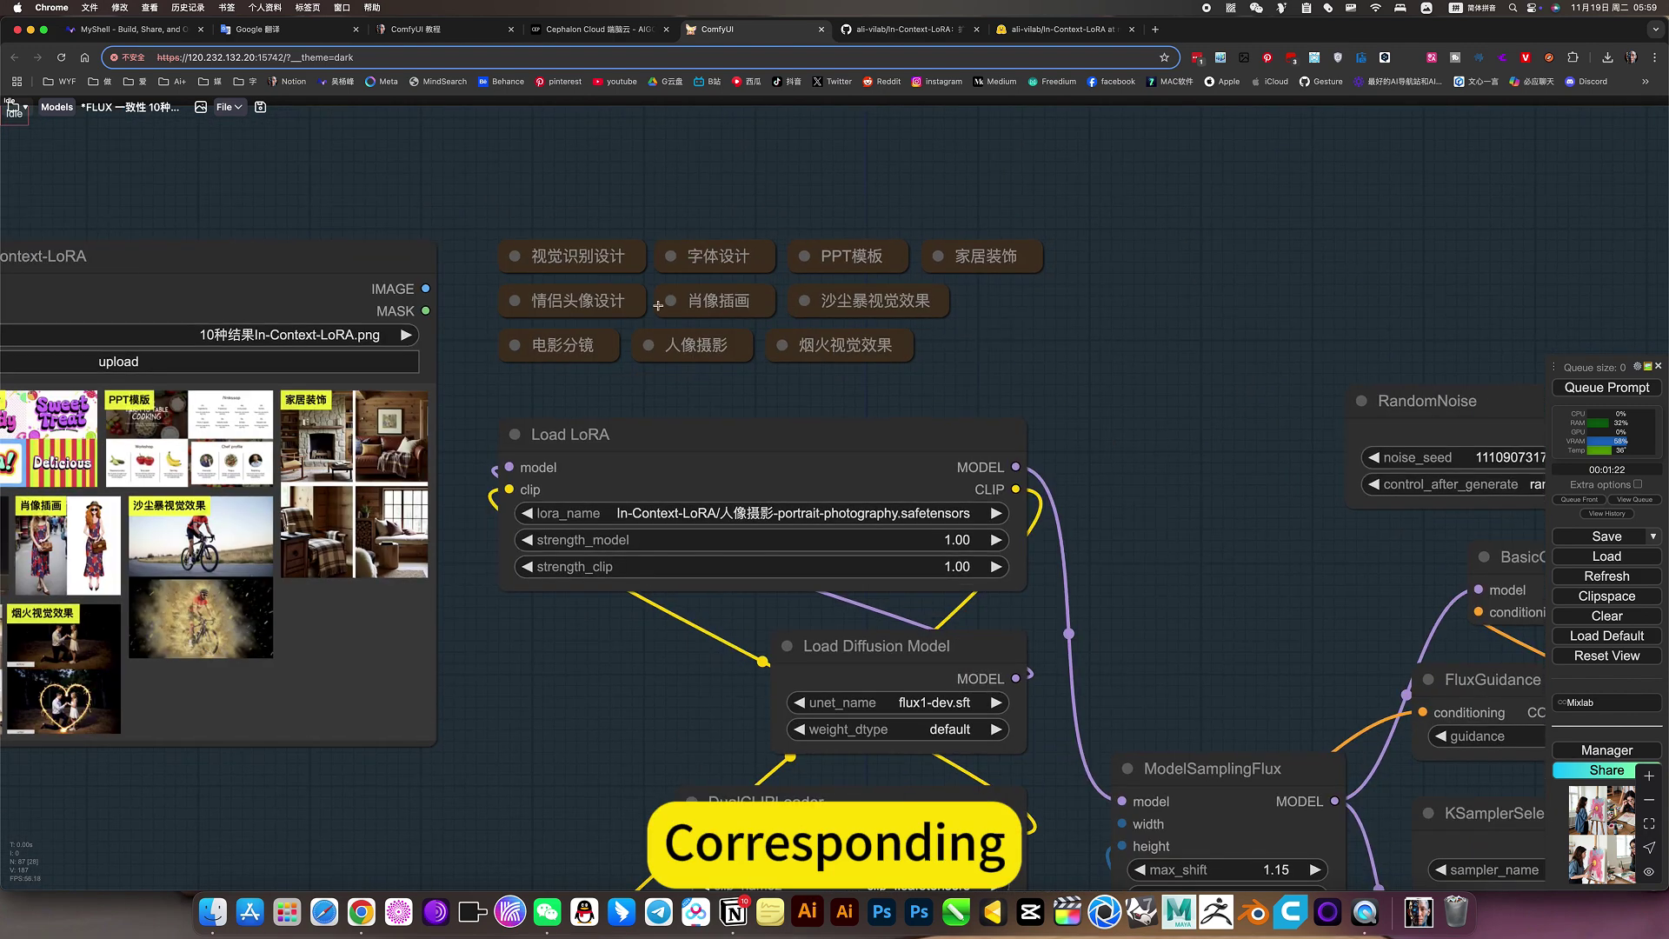
left_click(671, 301)
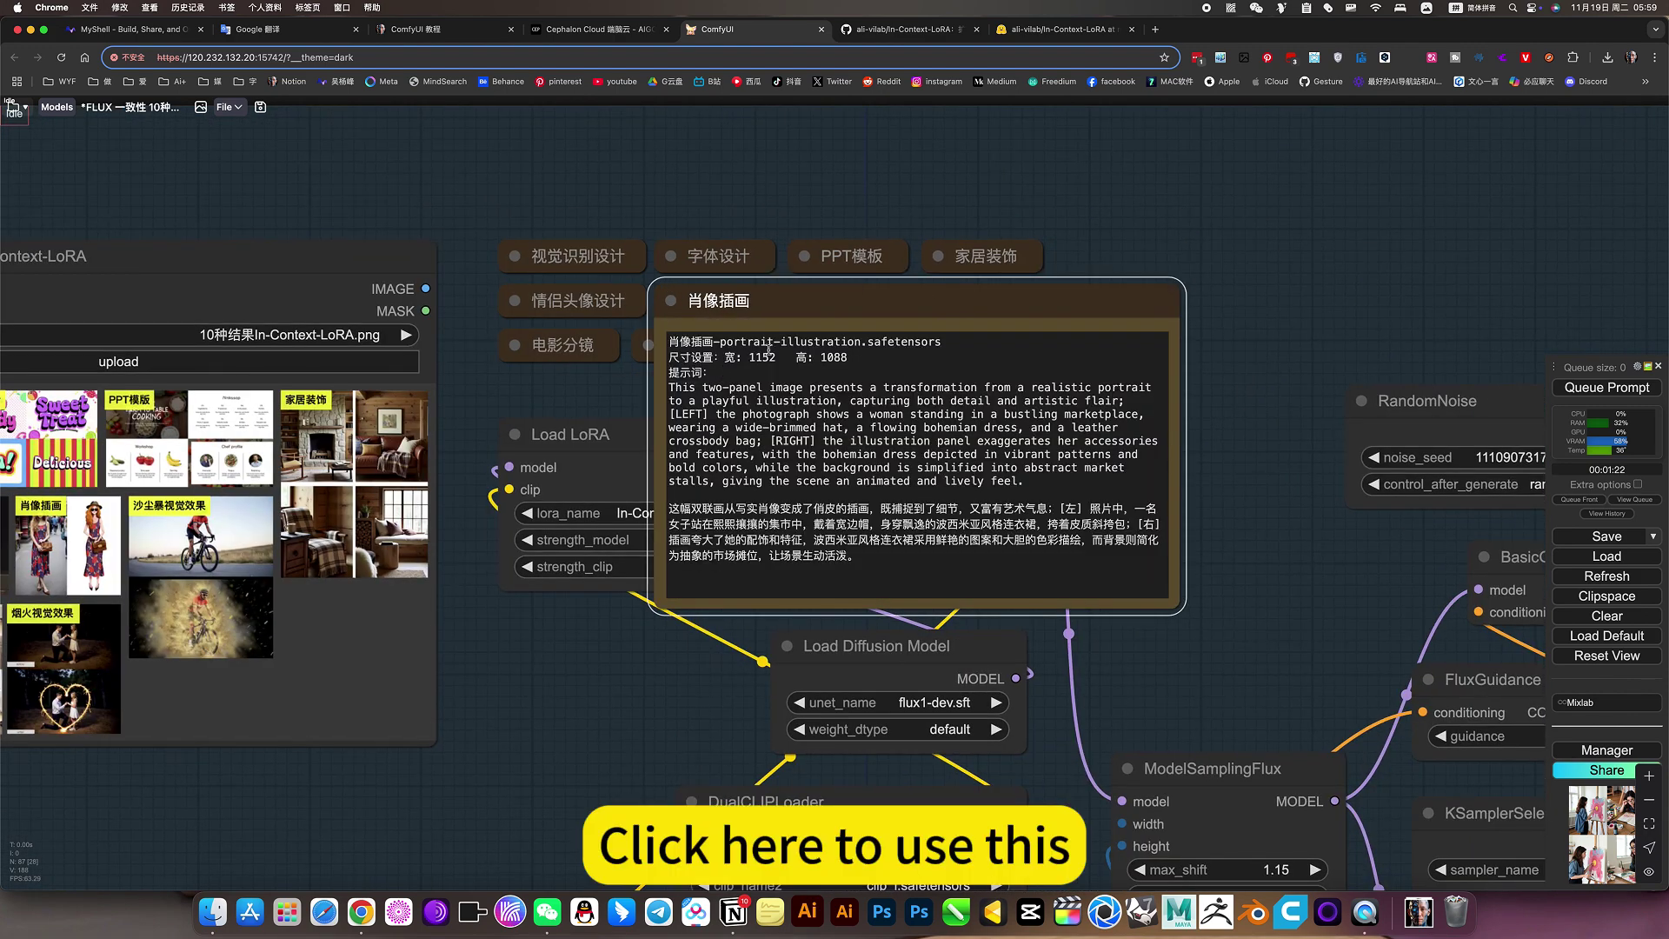
left_click(669, 300)
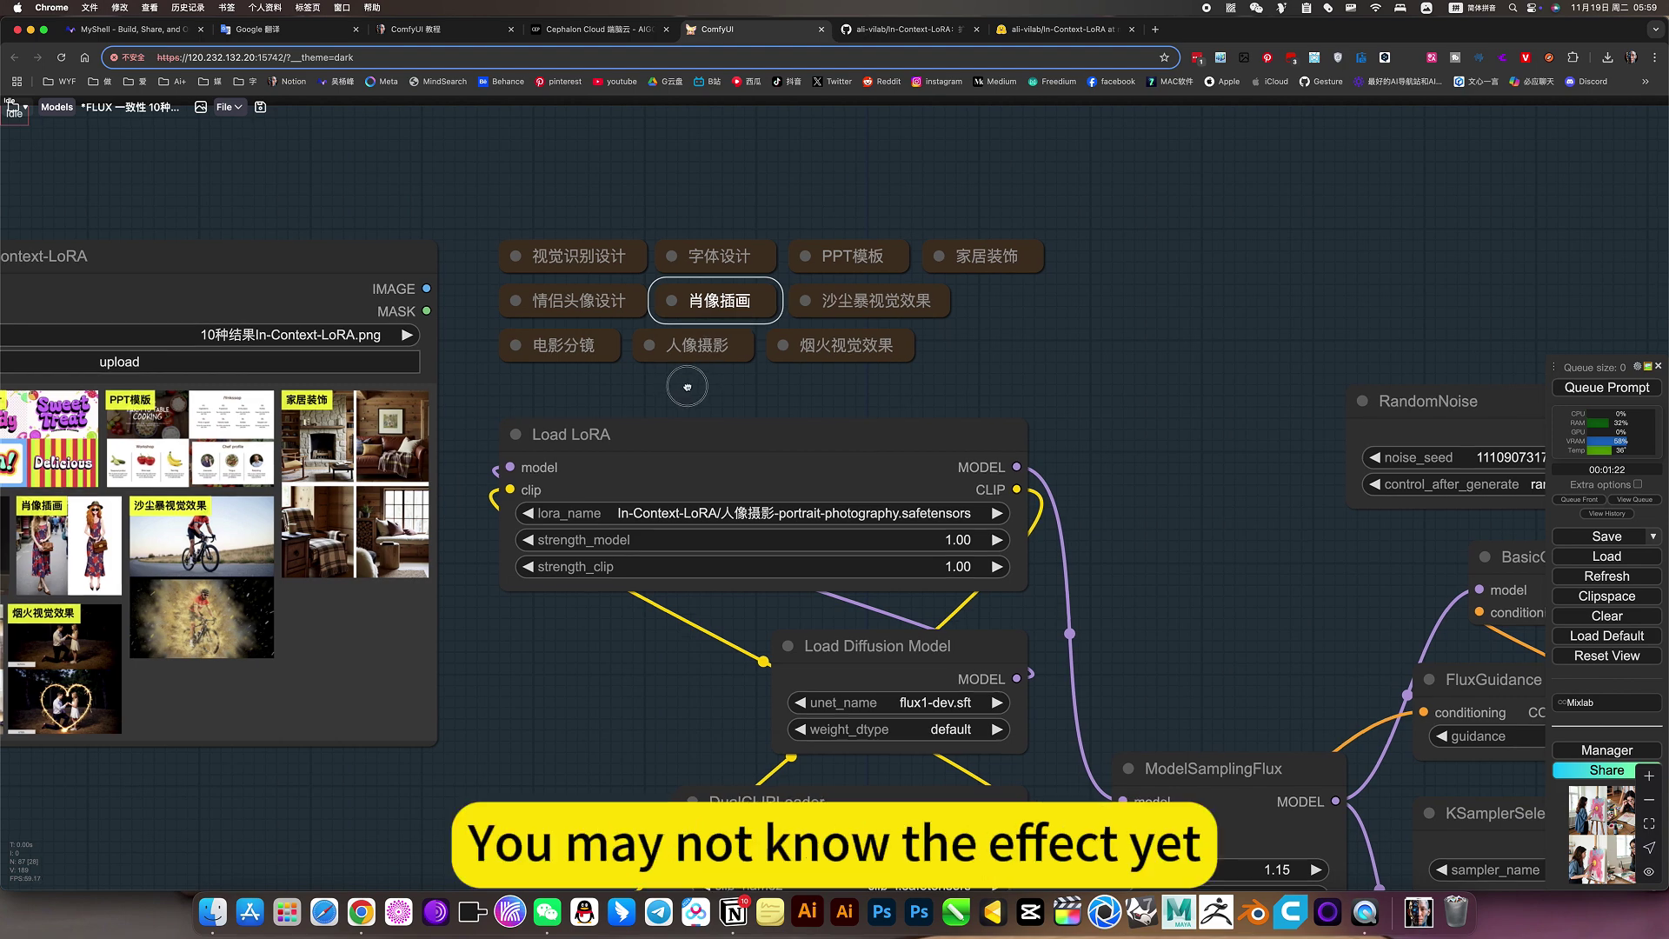
Step: Look over the sample results image and the generated four-panel picture in the default group's Preview Image node
scroll(678, 390, "left", 8)
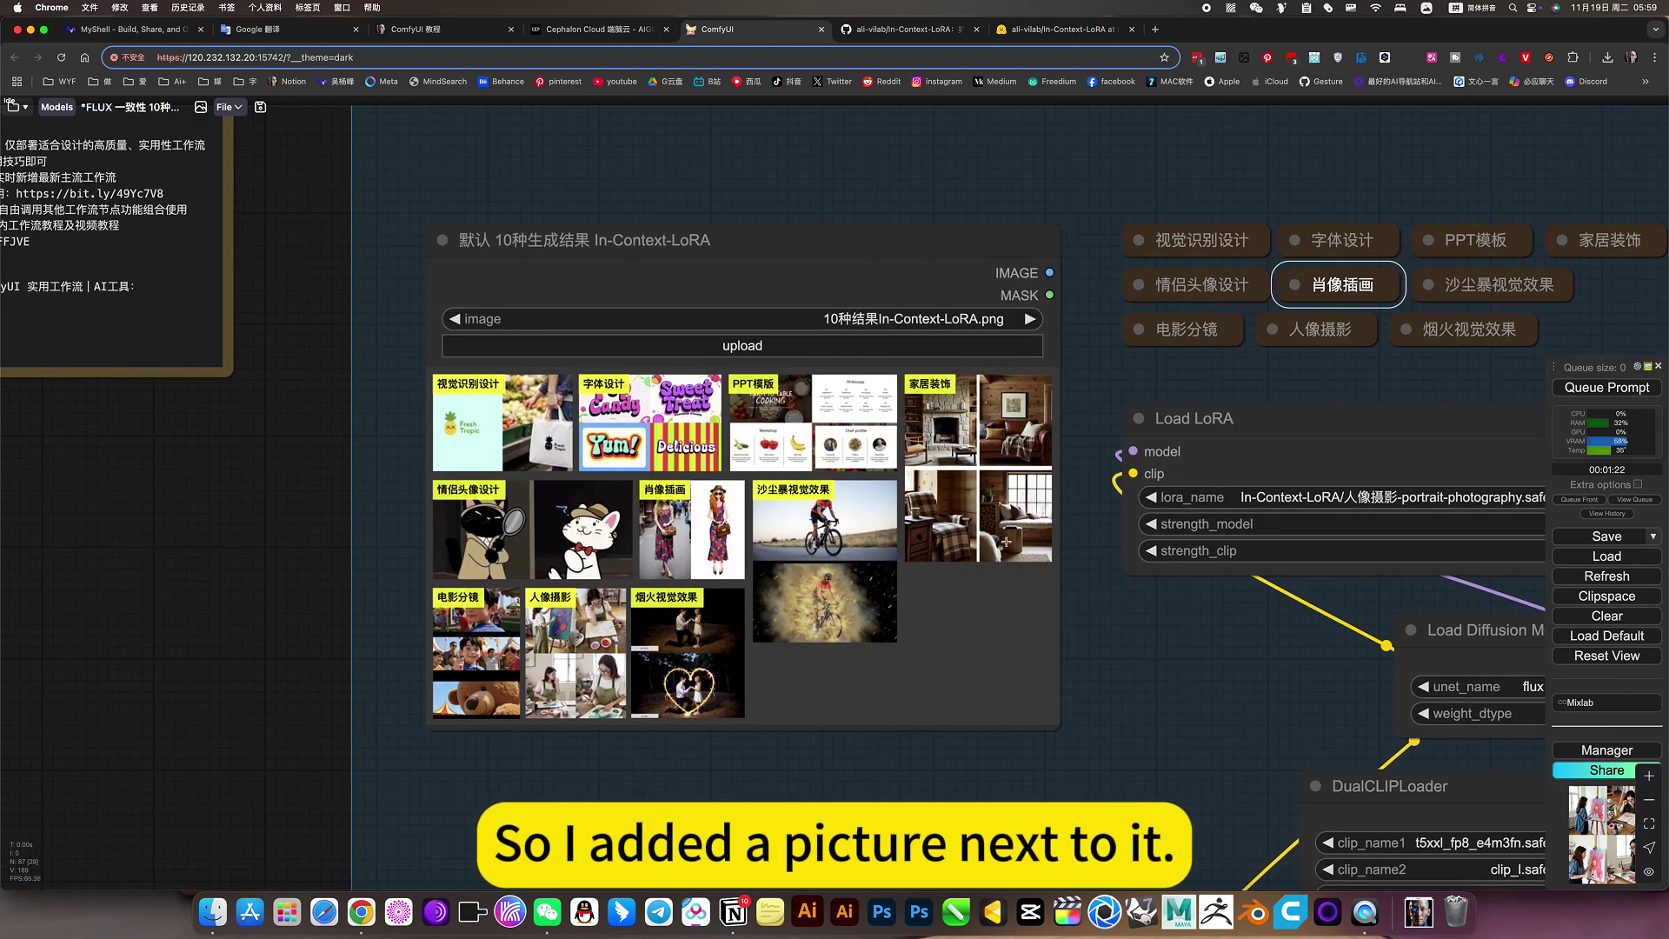
scroll(1006, 541, "down", 6)
scroll(1141, 629, "right", 5)
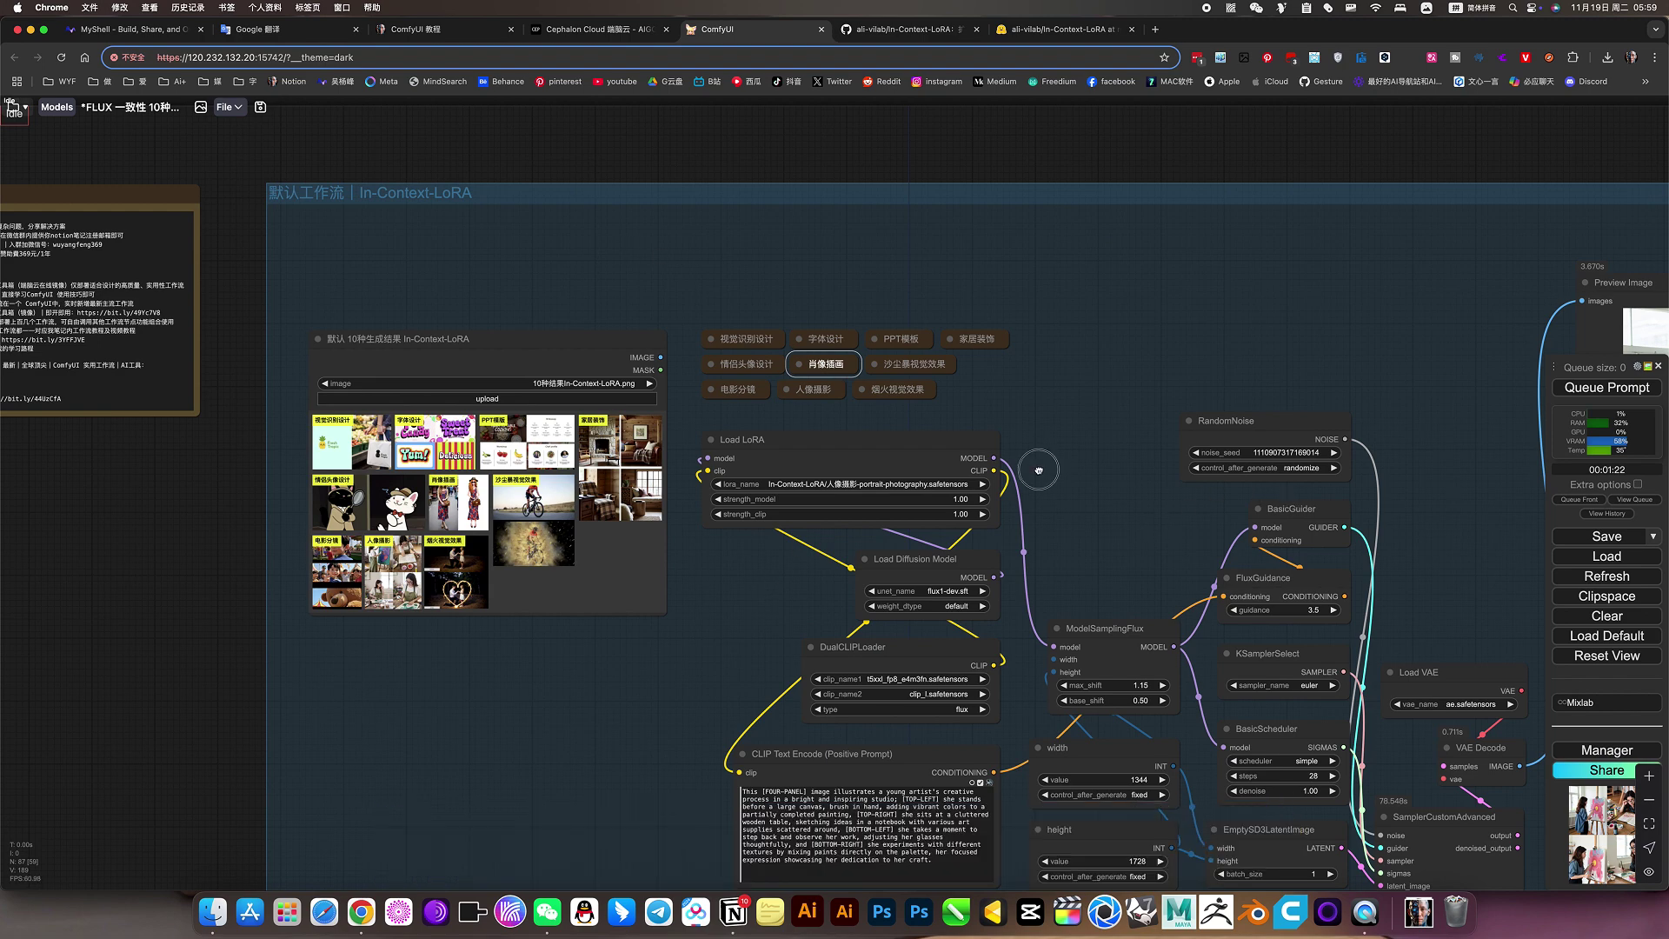
scroll(1039, 466, "right", 7)
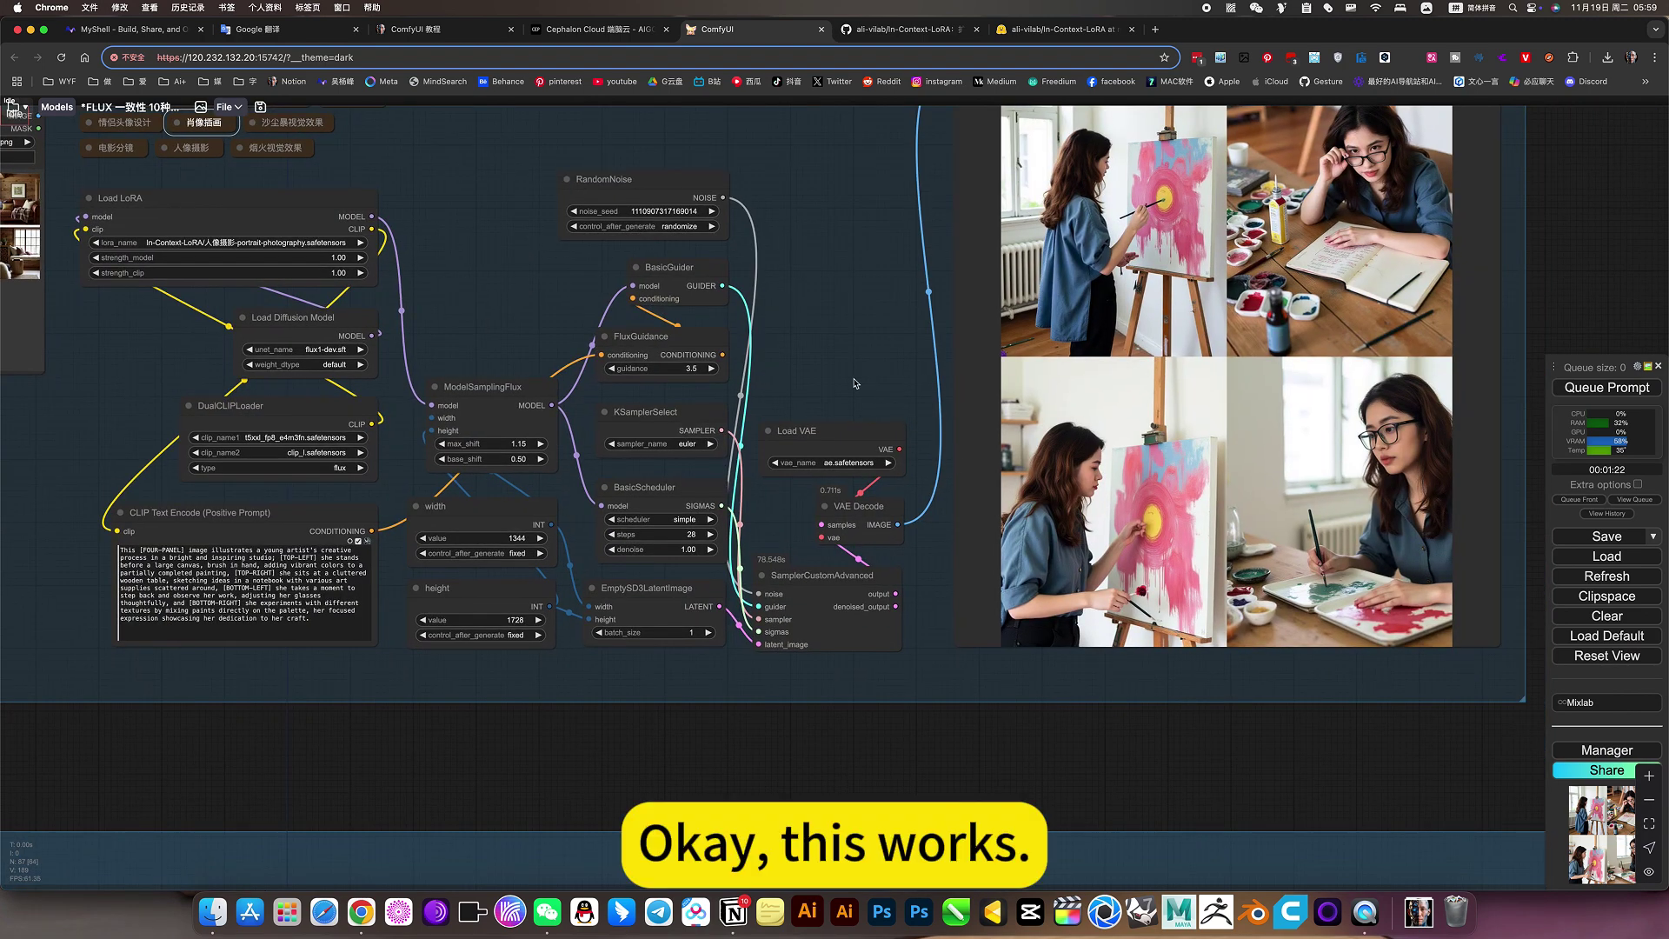
Step: Bypass all nodes in the default In-Context-LoRA group
scroll(856, 383, "down", 5)
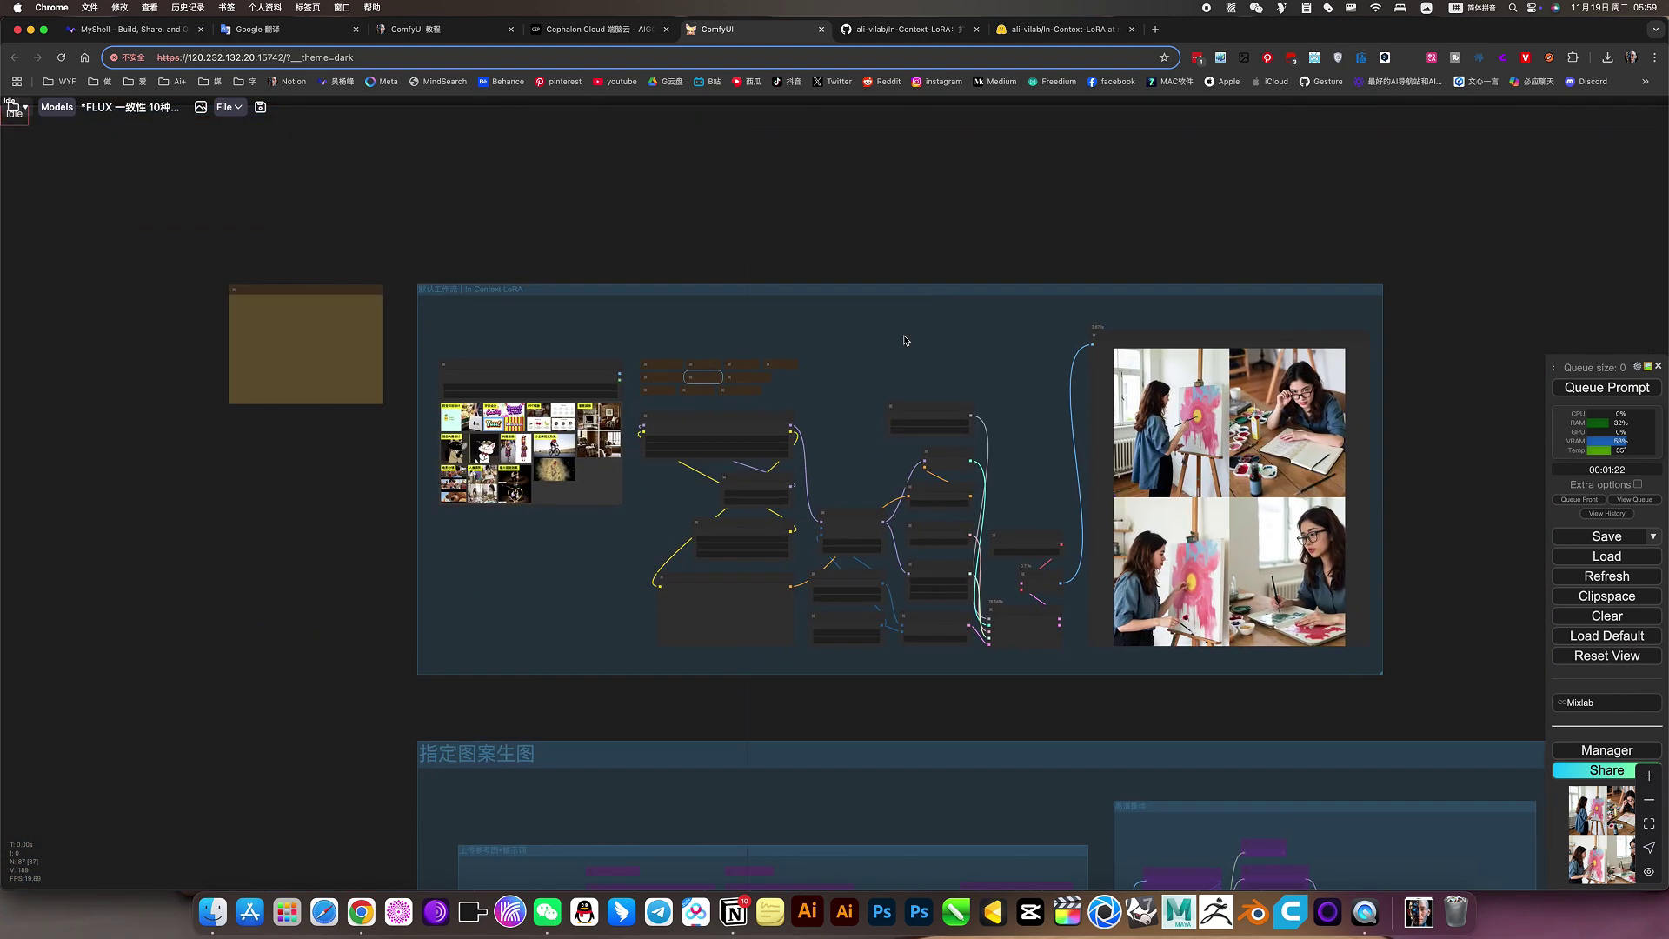
right_click(906, 339)
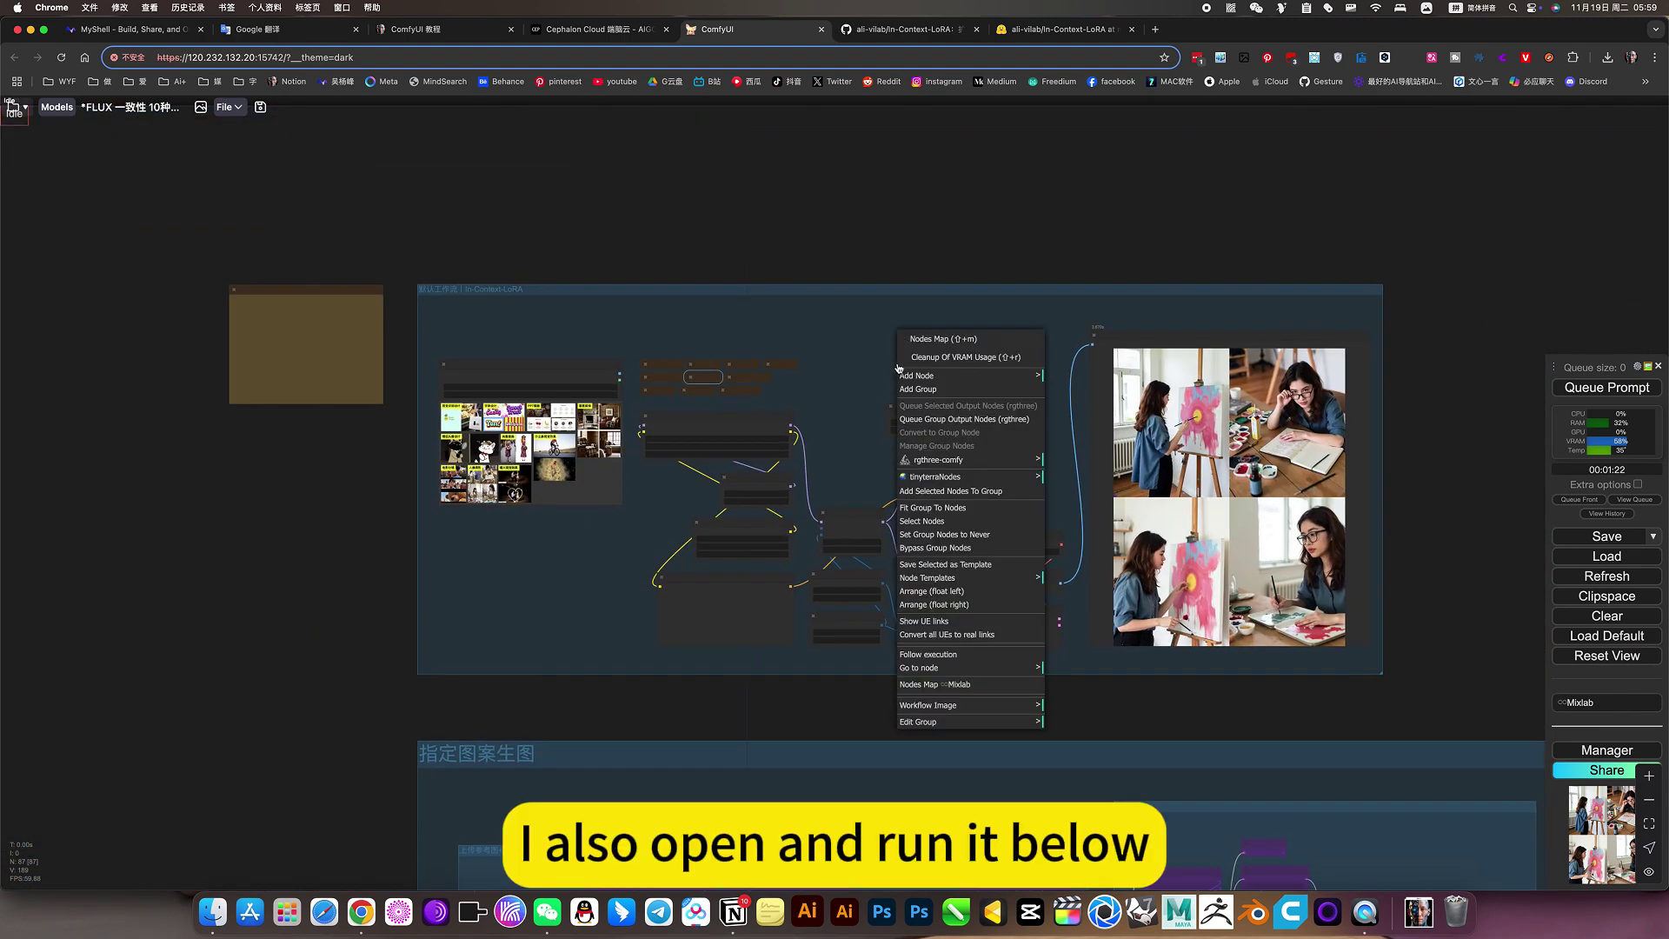
left_click(946, 548)
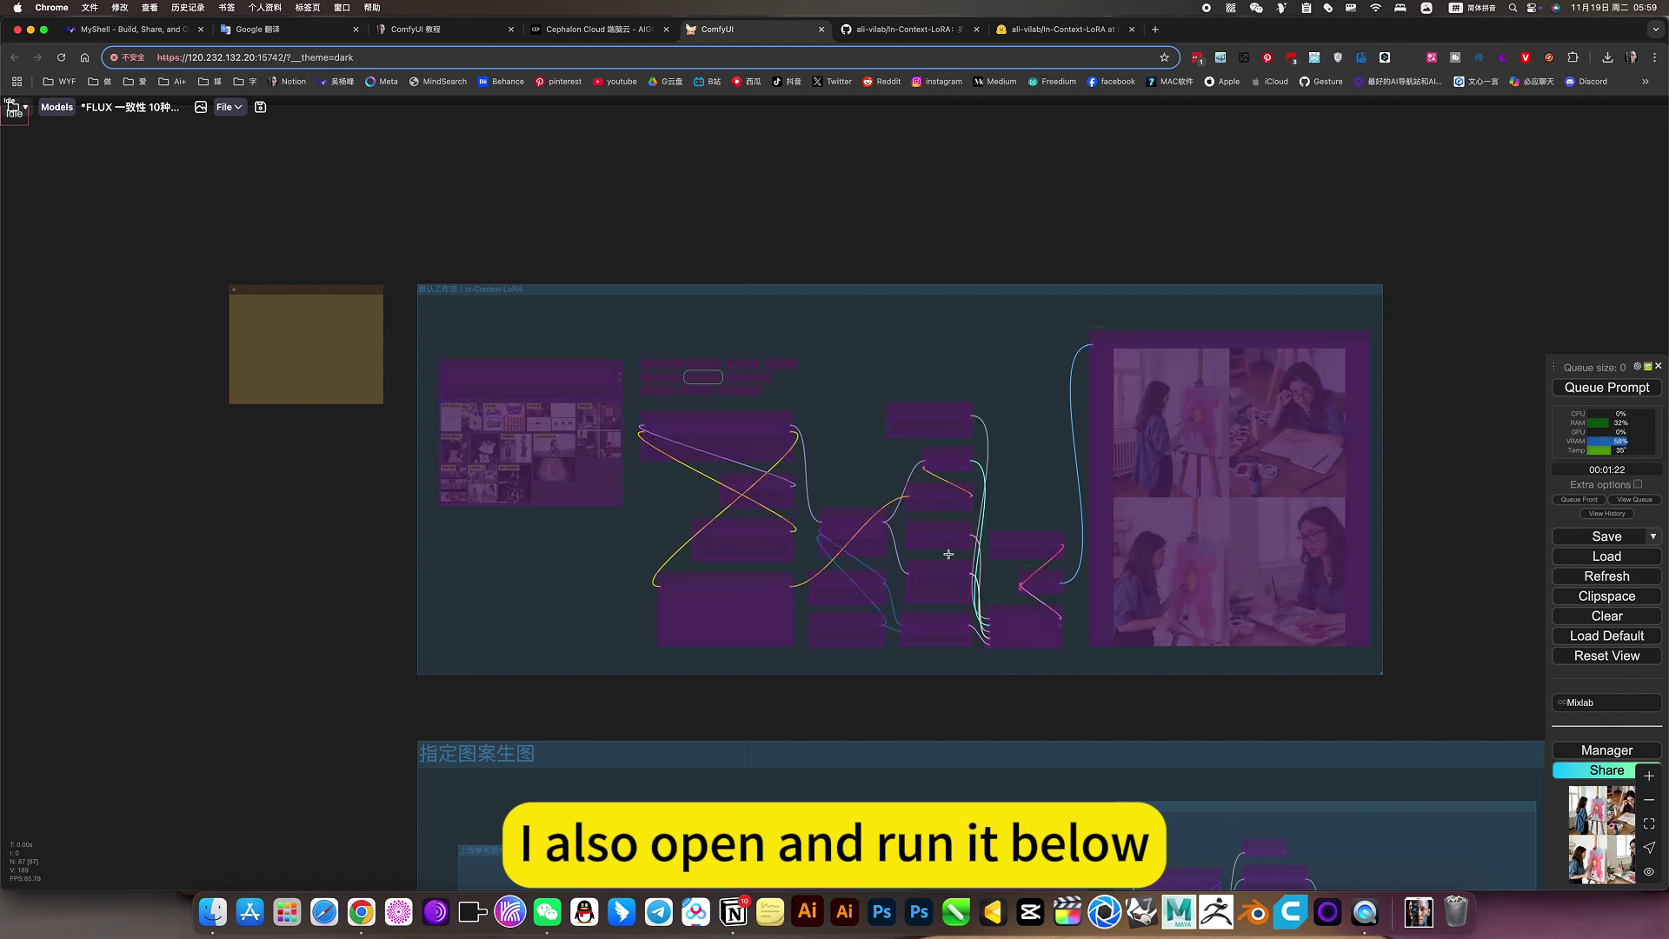
Step: Reactivate the bypassed nodes of the 指定图案生图 group and queue the workflow
scroll(883, 484, "down", 4)
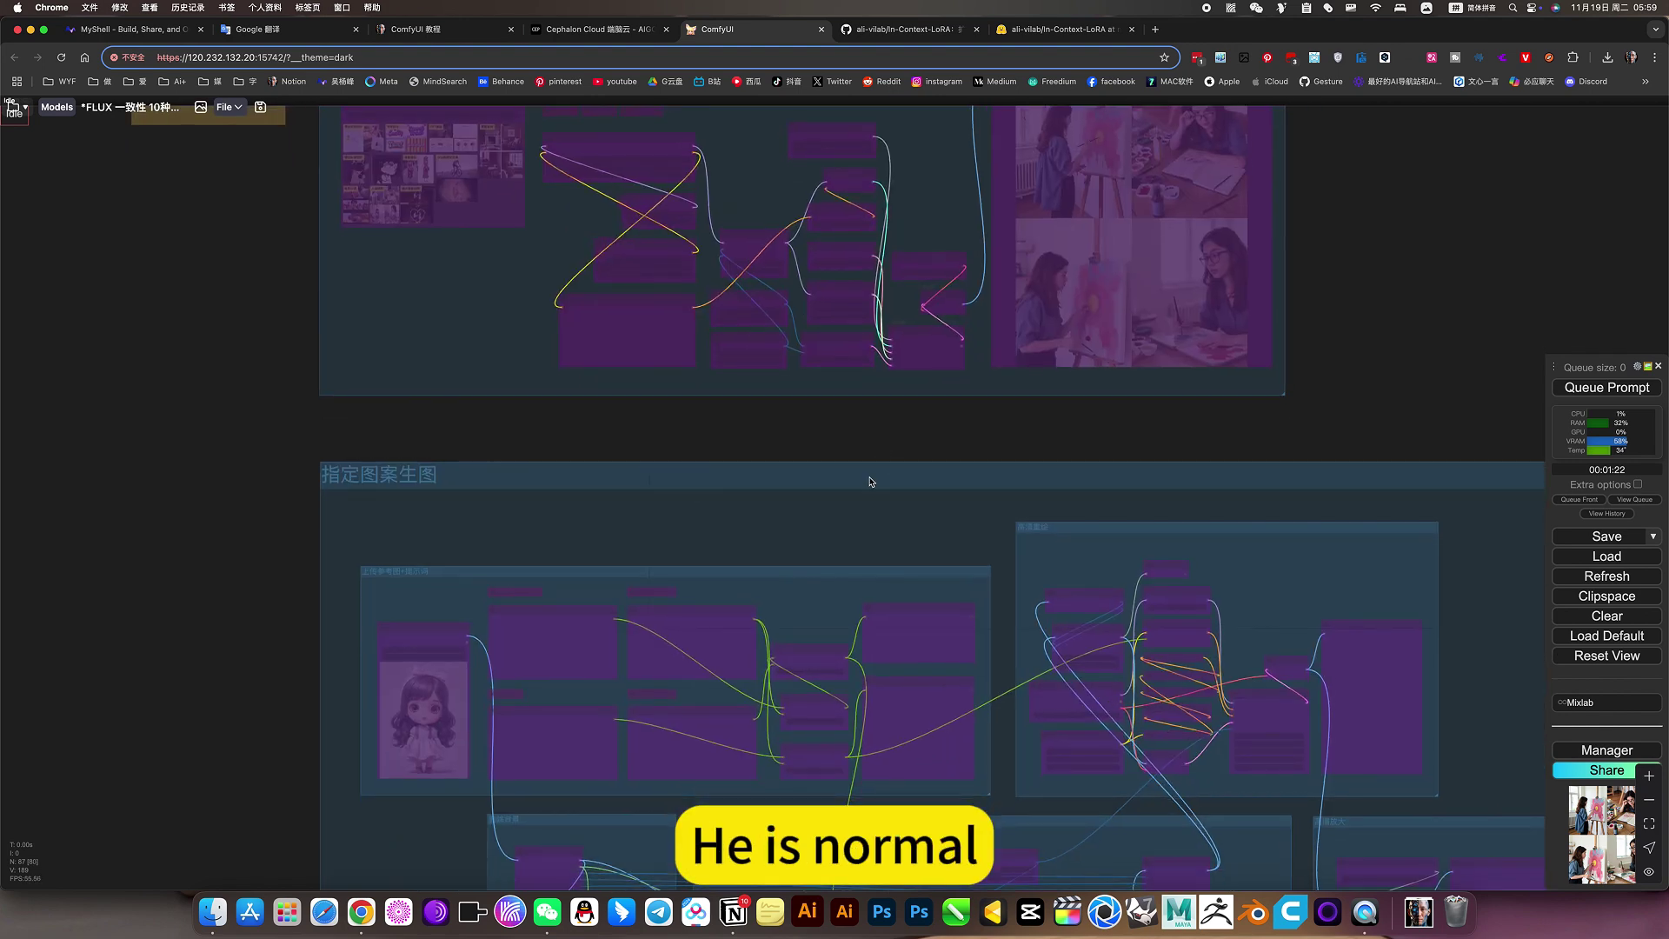
right_click(871, 481)
left_click(937, 676)
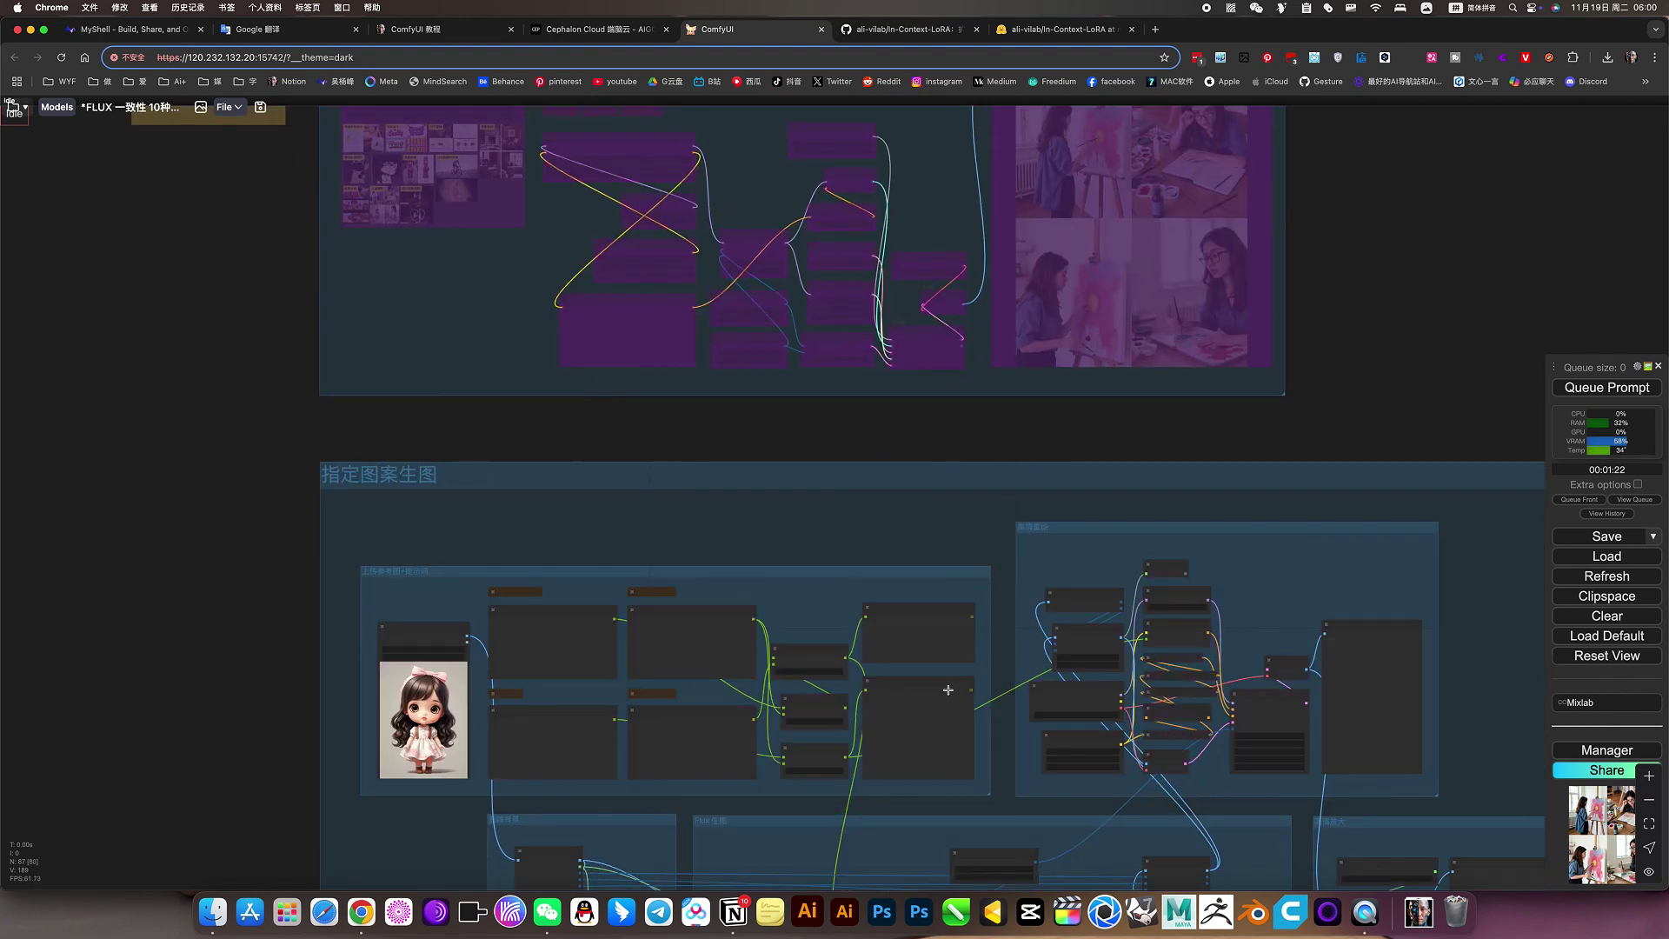
scroll(763, 328, "down", 3)
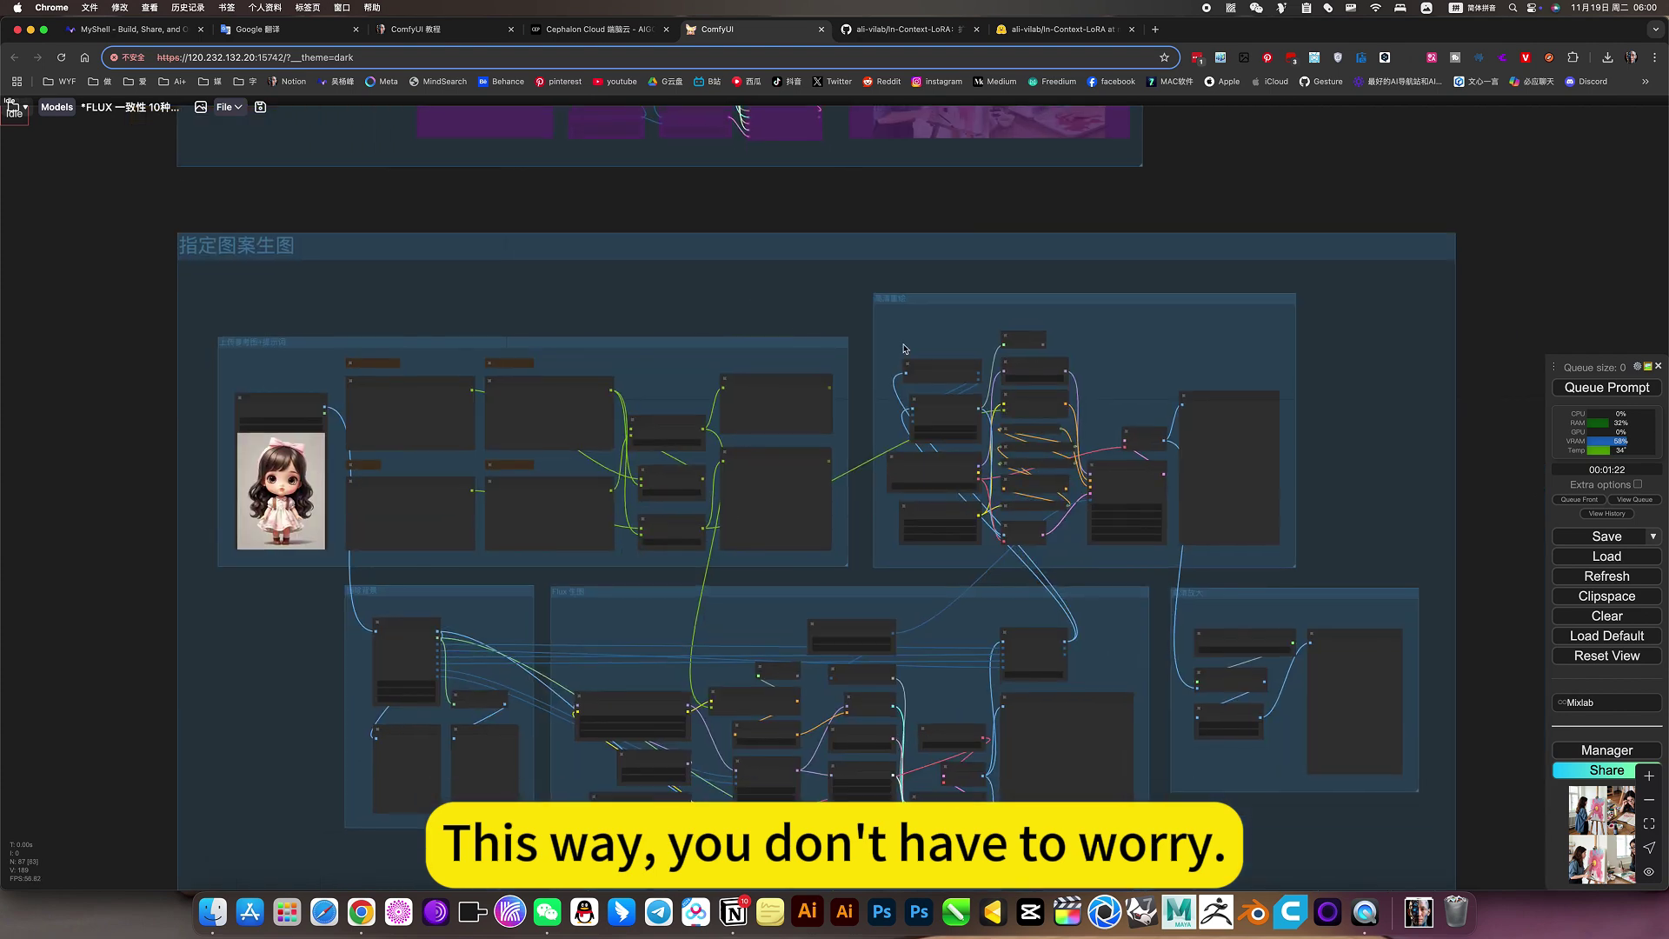
left_click(1619, 391)
Step: Look over the 指定图案生图 group's reference image, prompt and Flux nodes while the workflow runs
scroll(1391, 441, "down", 3)
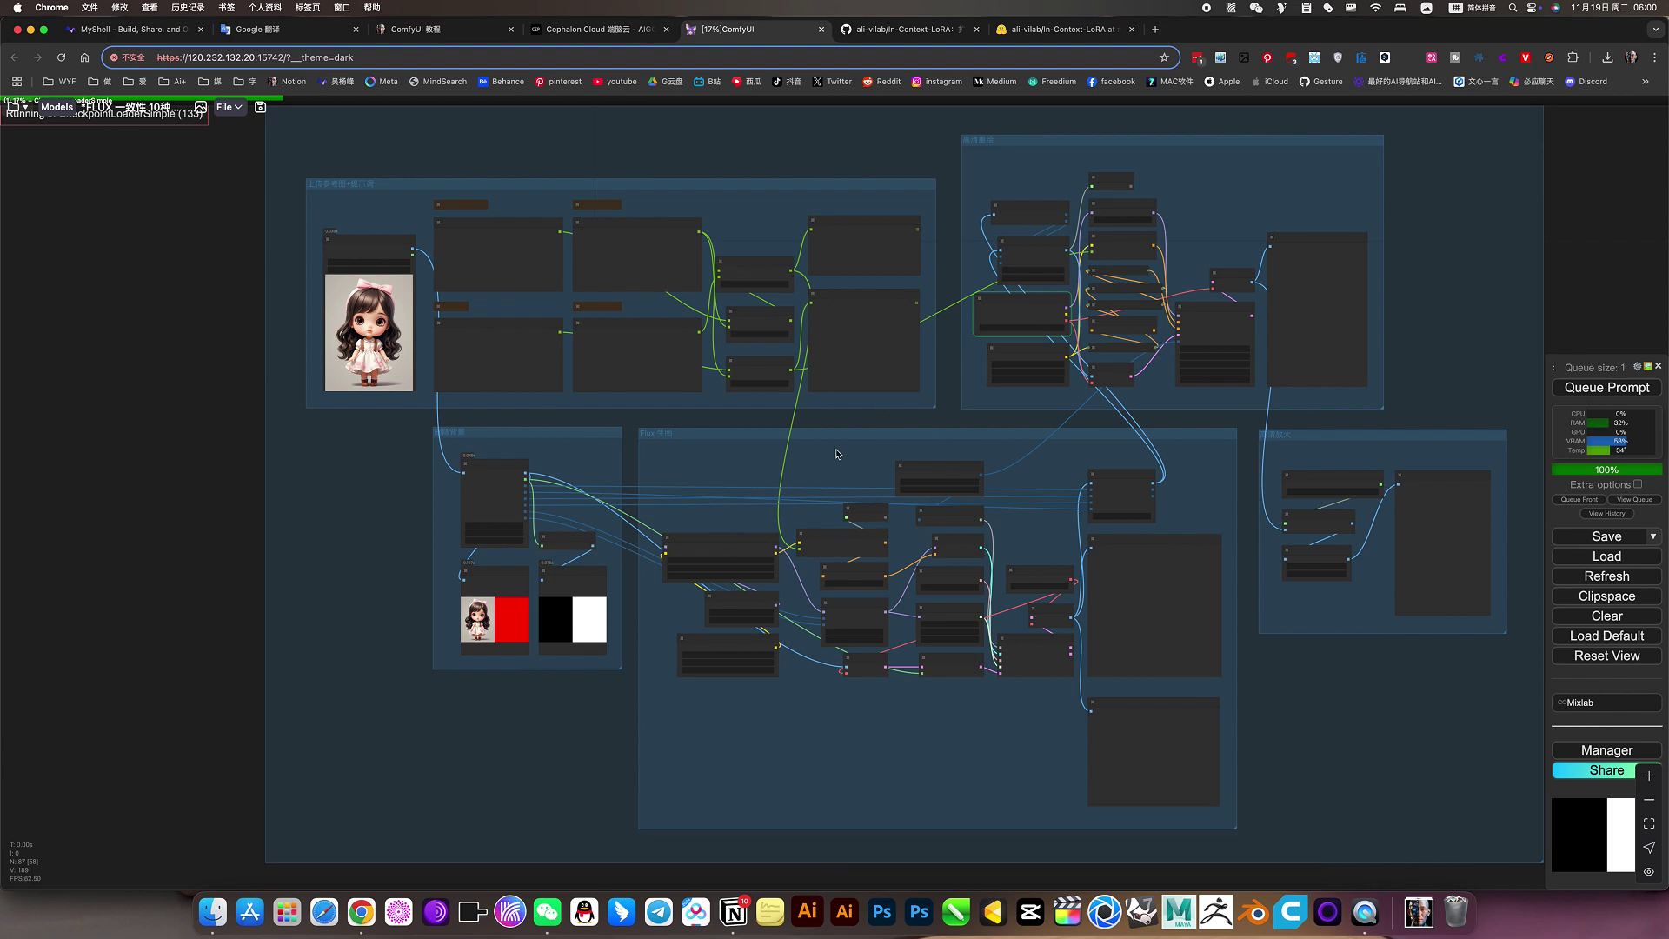
scroll(790, 473, "right", 3)
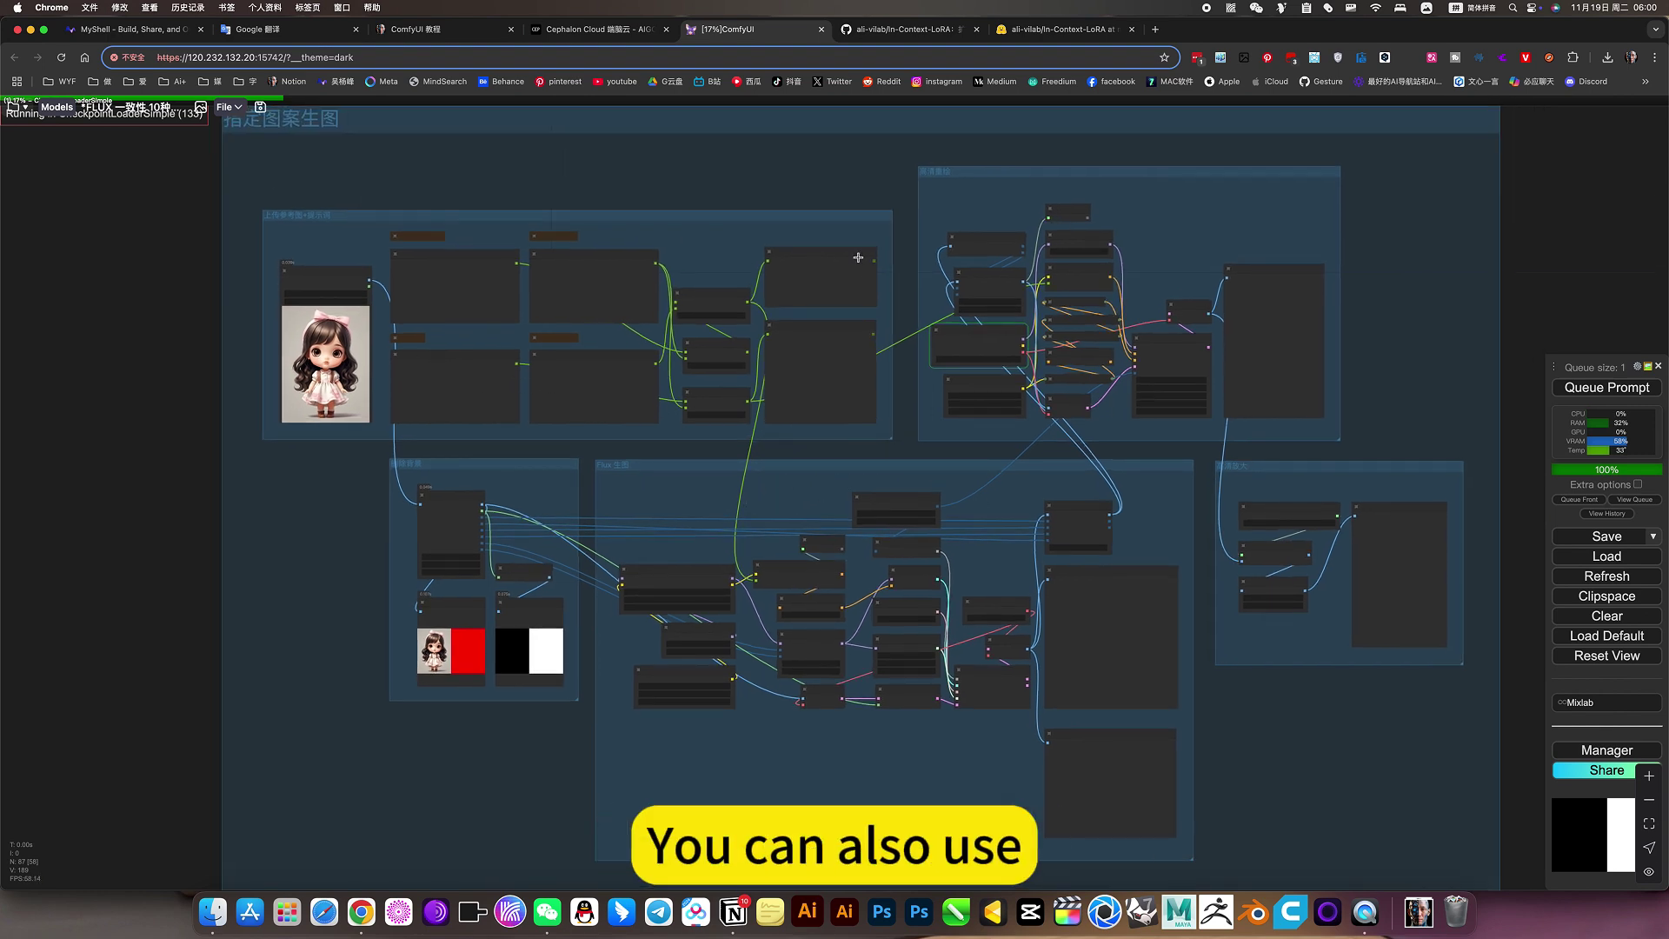
scroll(388, 306, "up", 4)
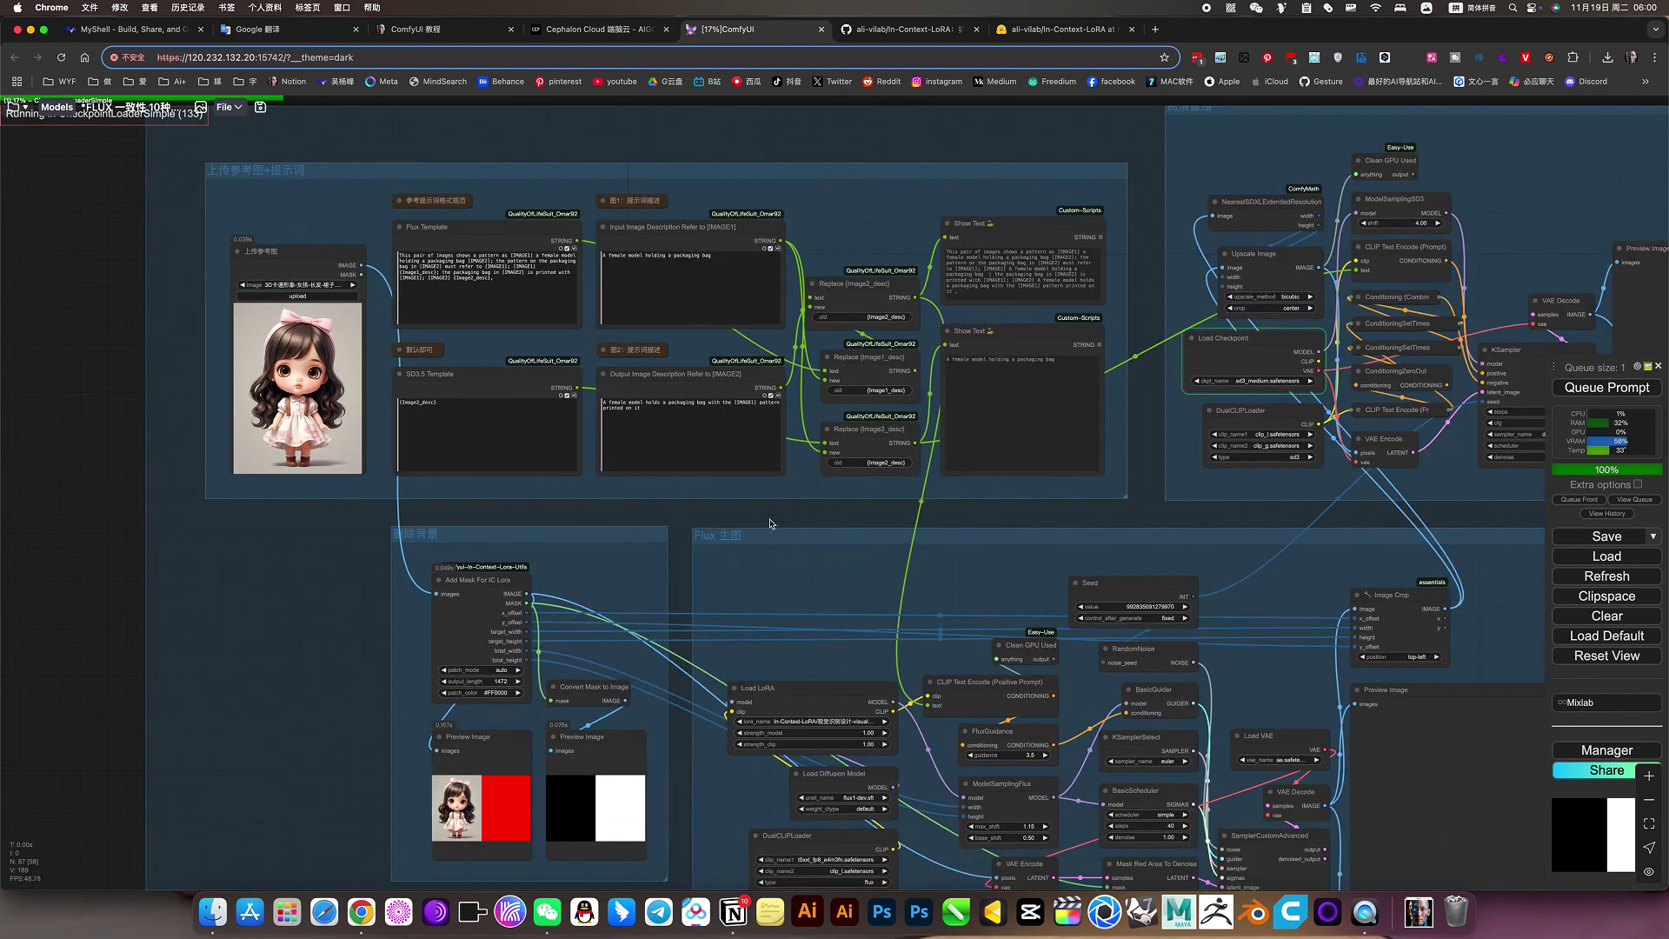
scroll(769, 524, "down", 5)
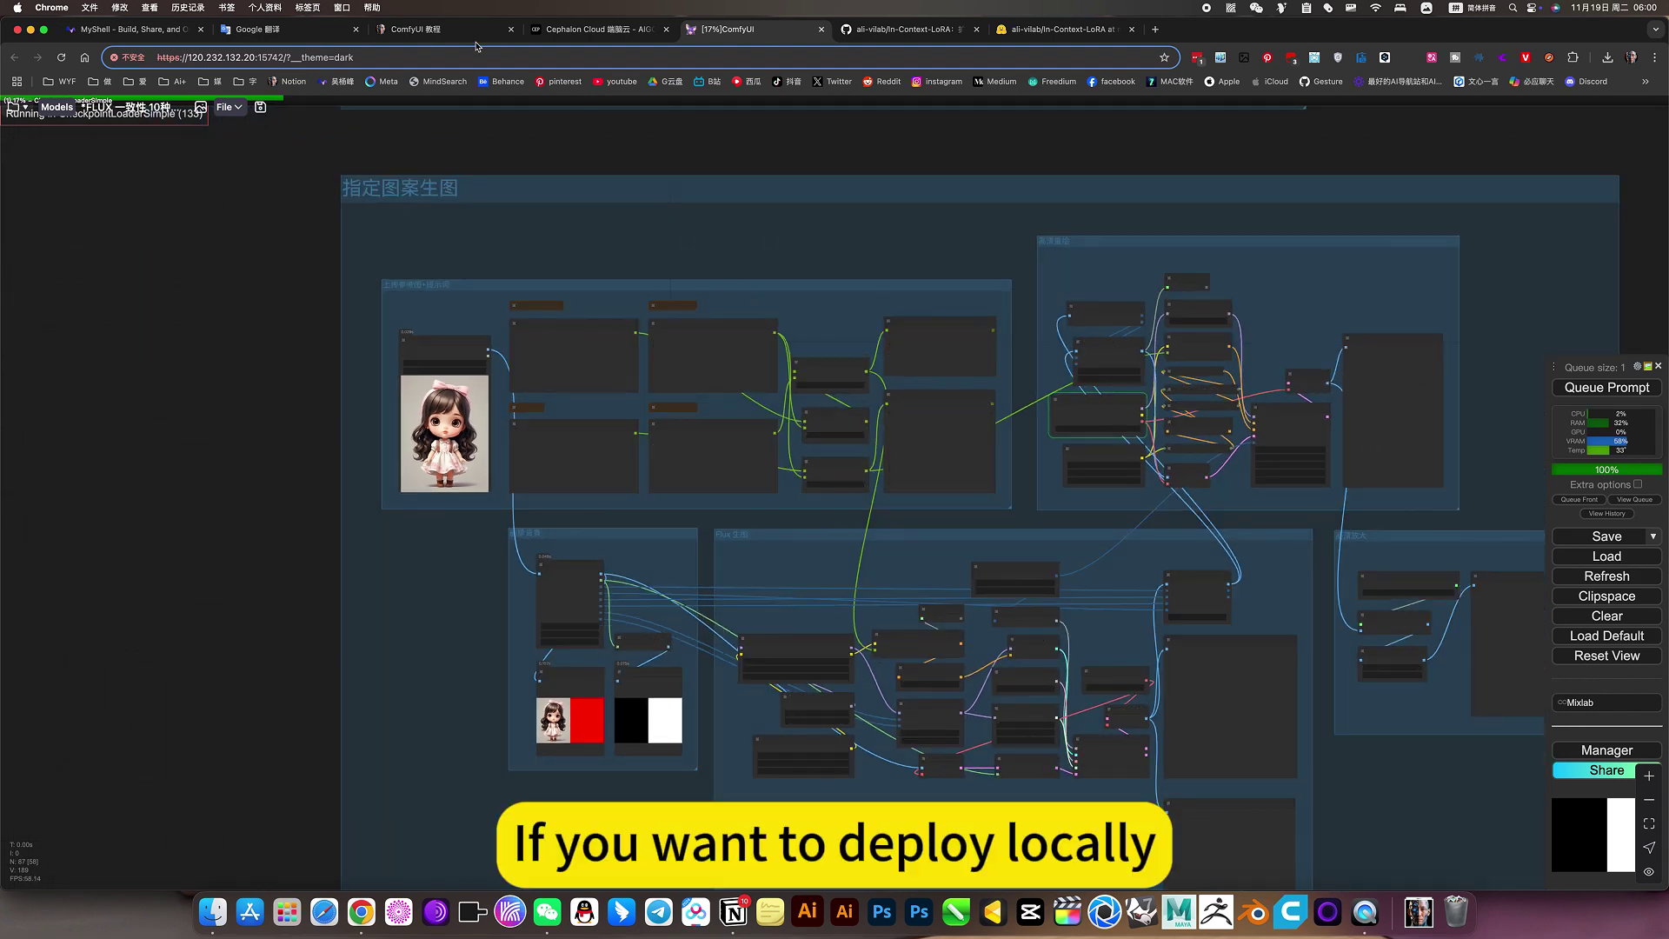
Step: Open the ComfyUI 教程 notes and expand the download settings of FLUX 一致性 10种 | IC Lora under 图像类
left_click(421, 33)
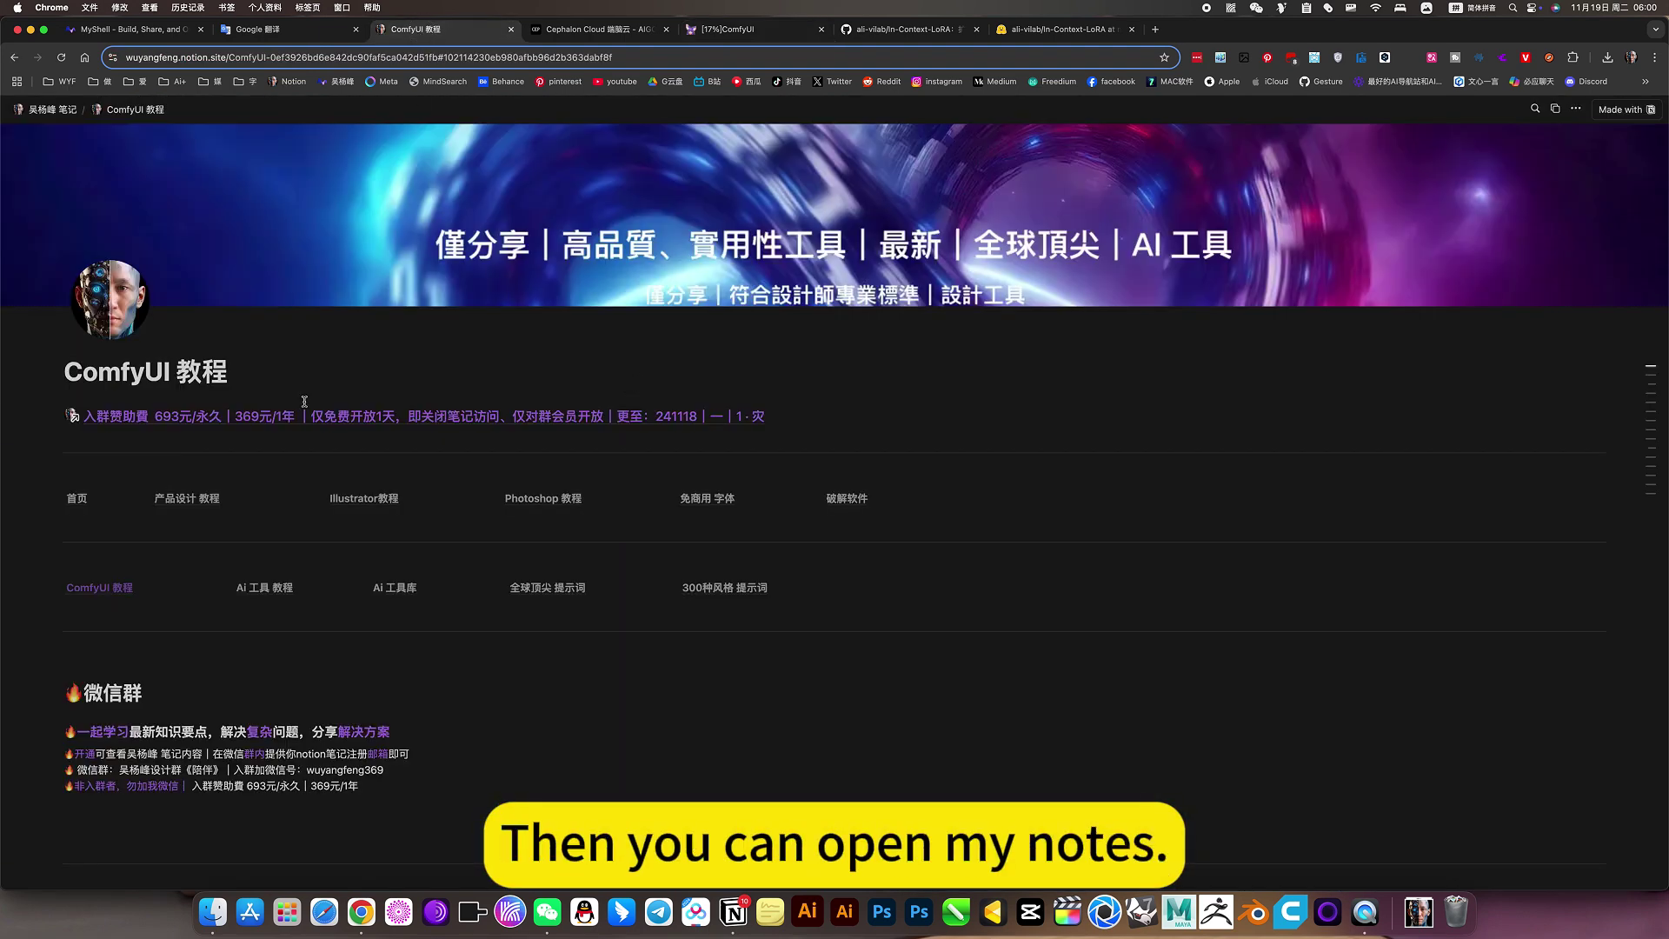
left_click(110, 588)
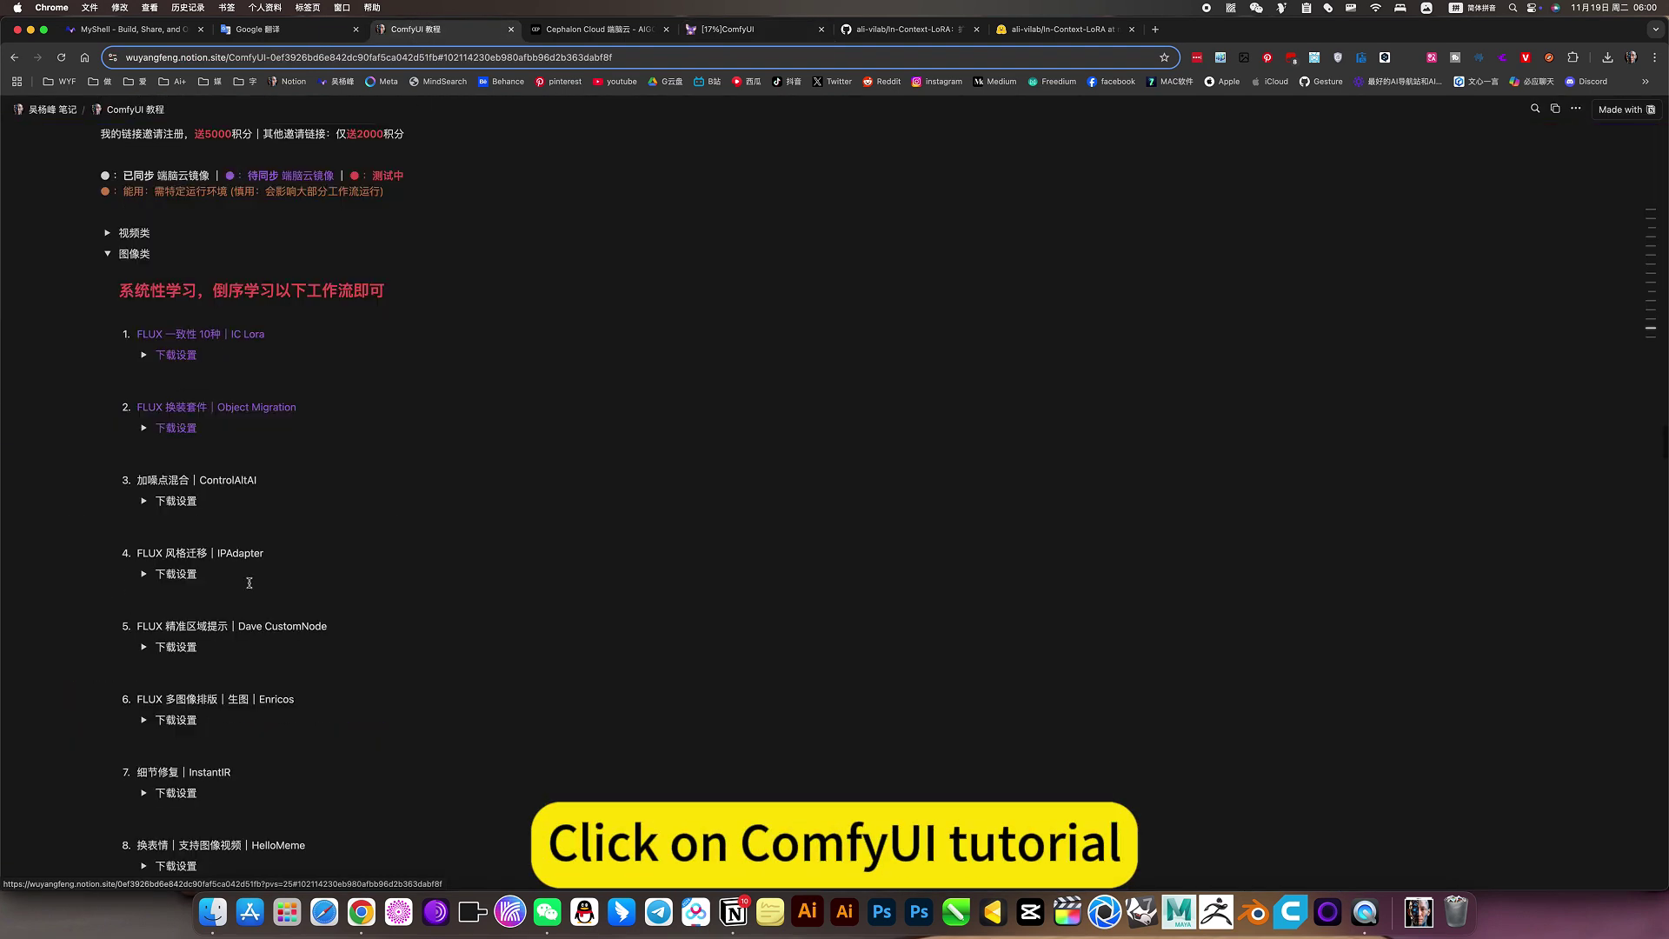
left_click(108, 253)
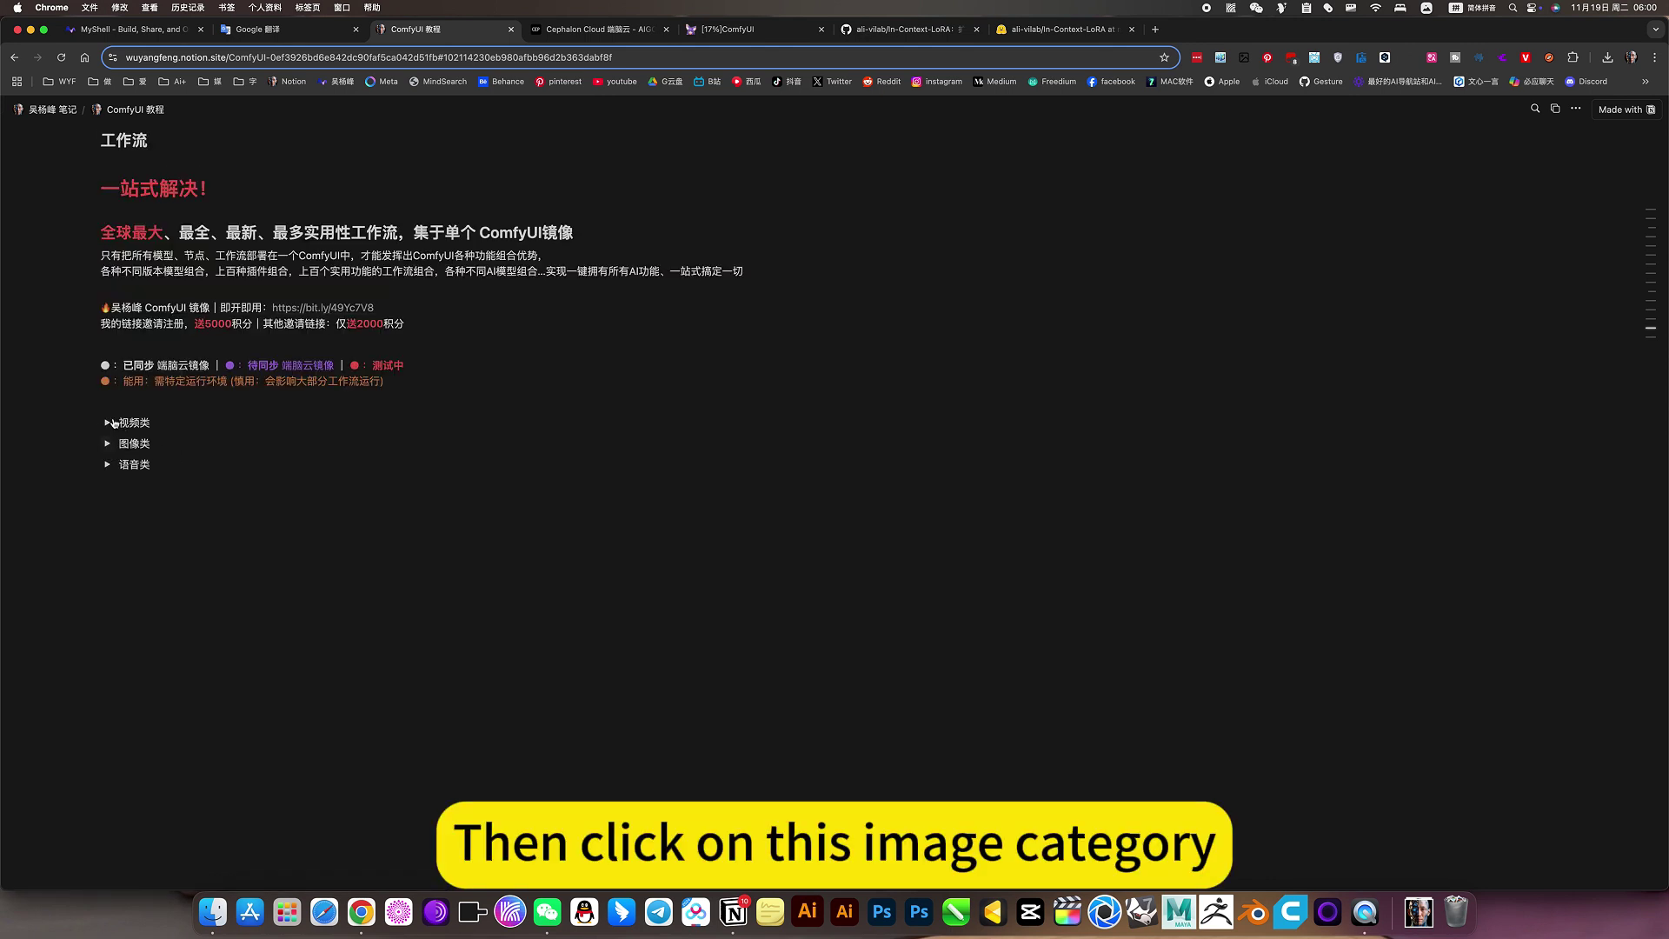
left_click(107, 443)
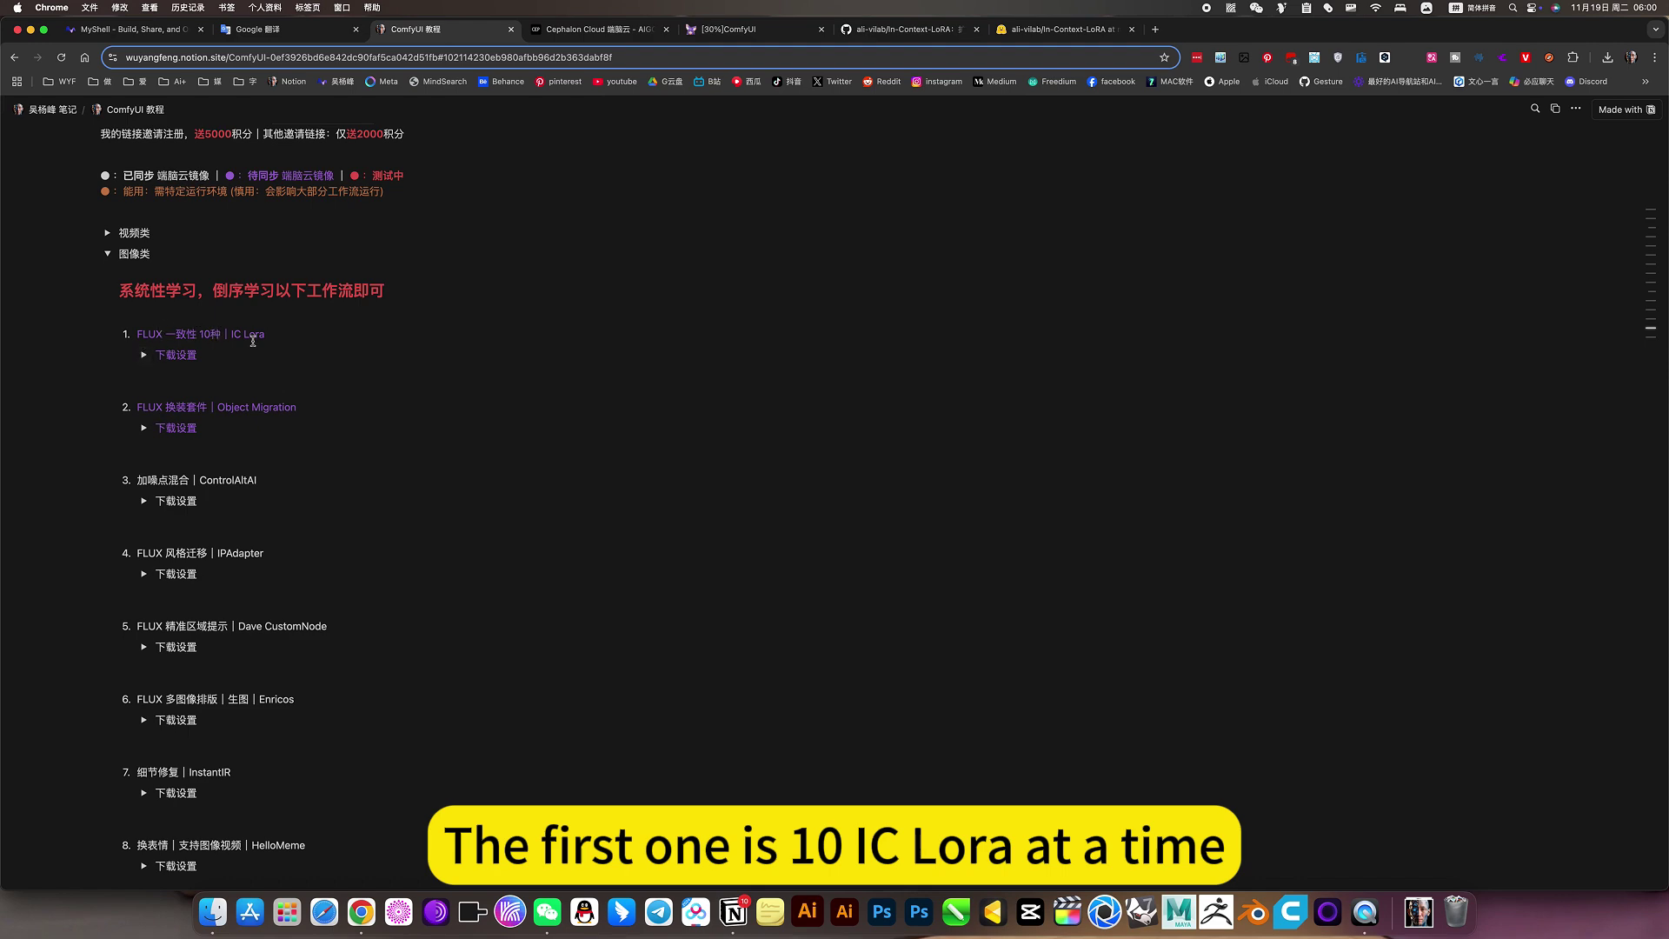
left_click(144, 355)
scroll(1231, 347, "down", 3)
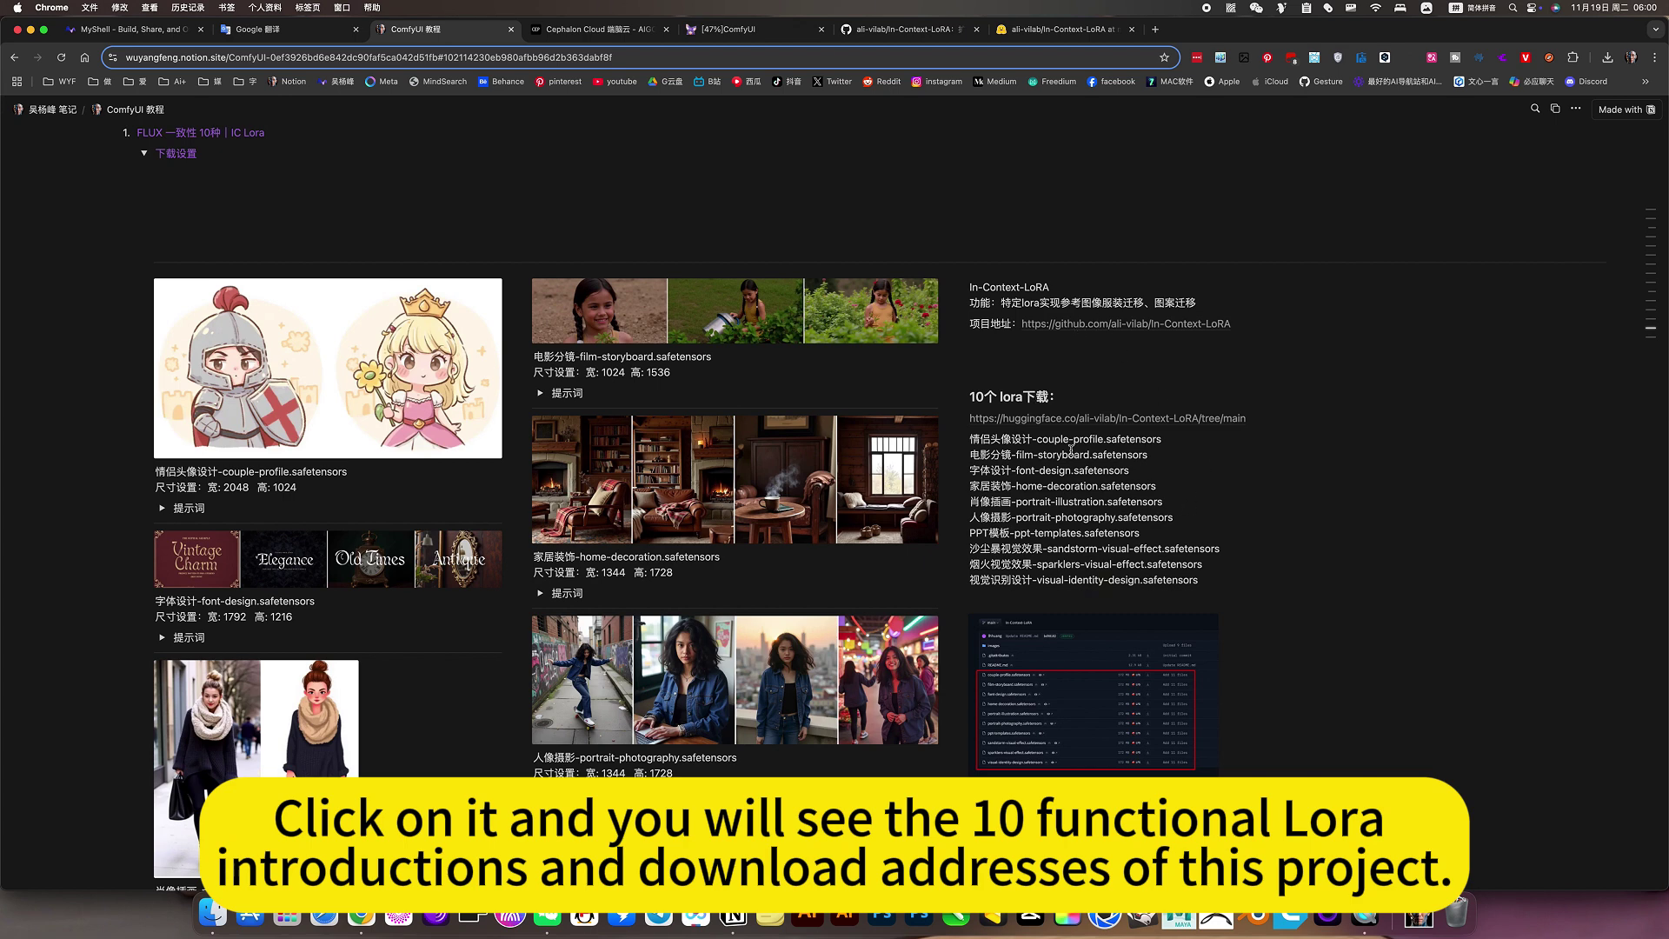
Step: Look over the ten LoRA examples, their size settings and download links, including the prompt for portrait-photography.safetensors
scroll(1088, 646, "down", 2)
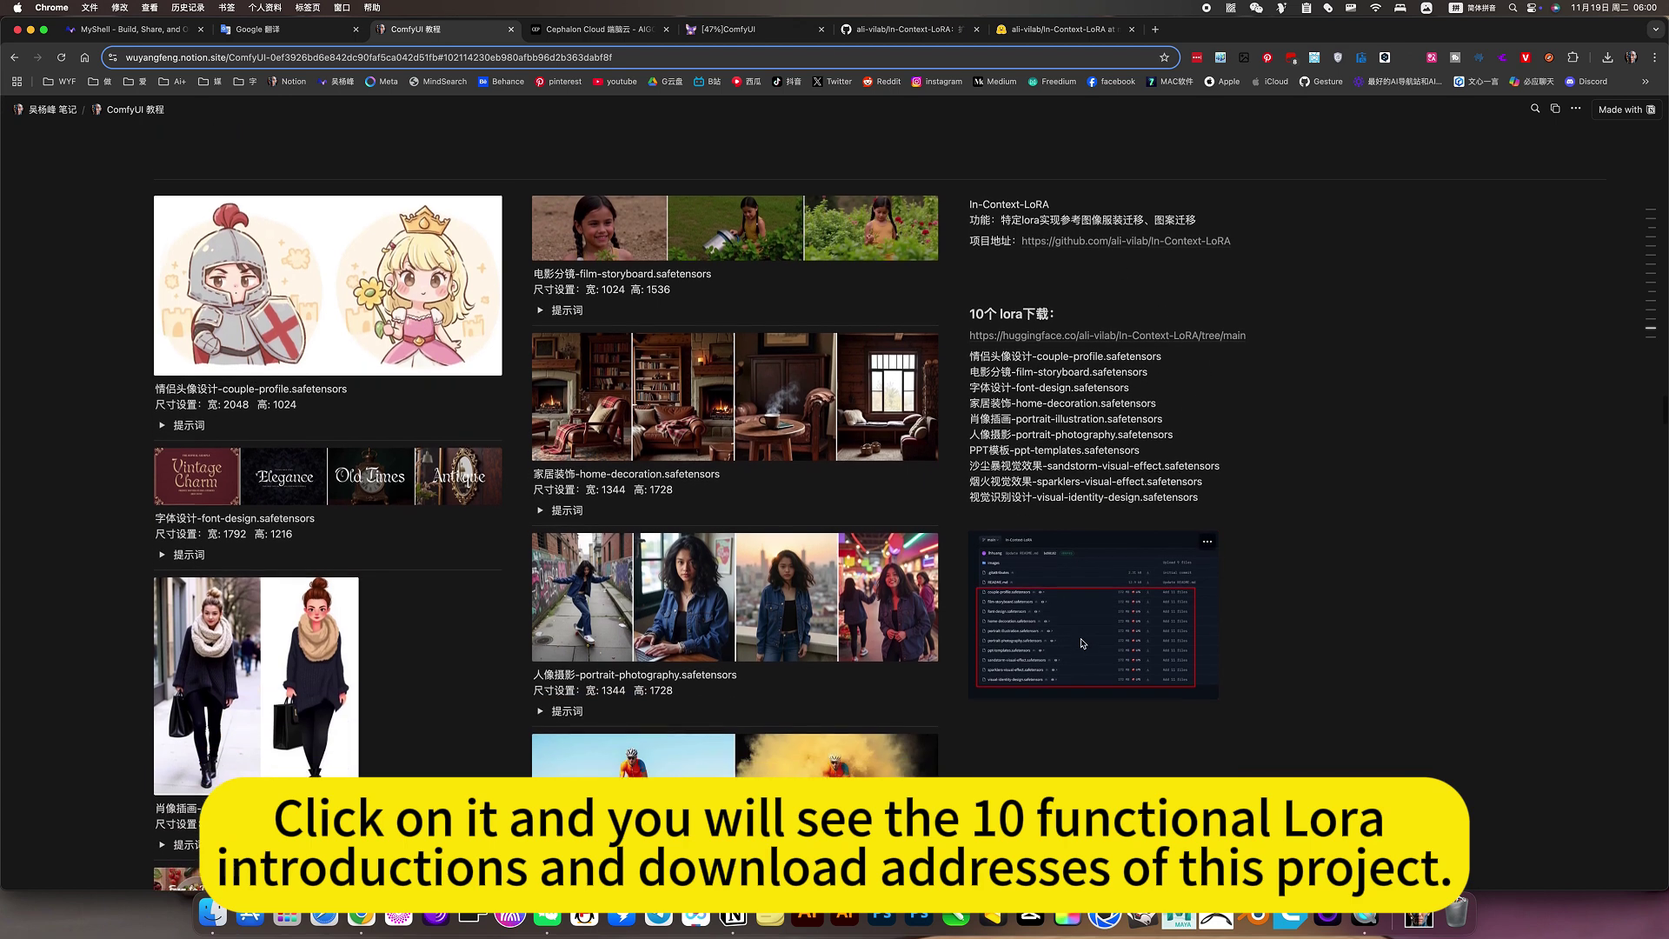
scroll(811, 612, "down", 1)
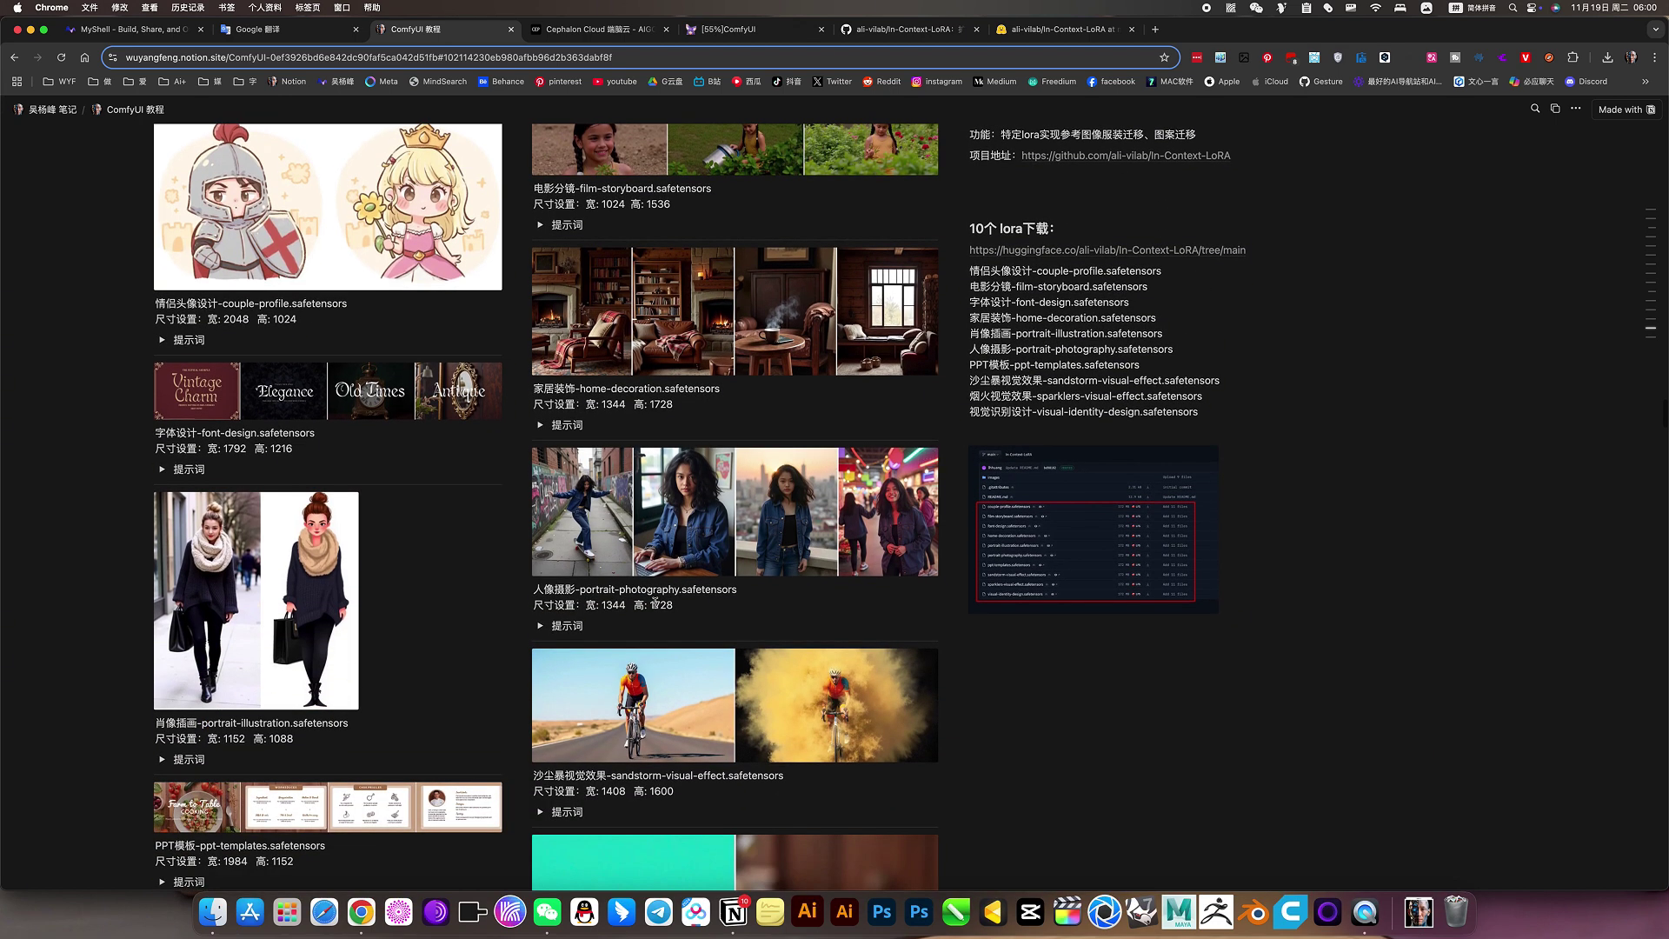
left_click(539, 695)
scroll(652, 498, "down", 4)
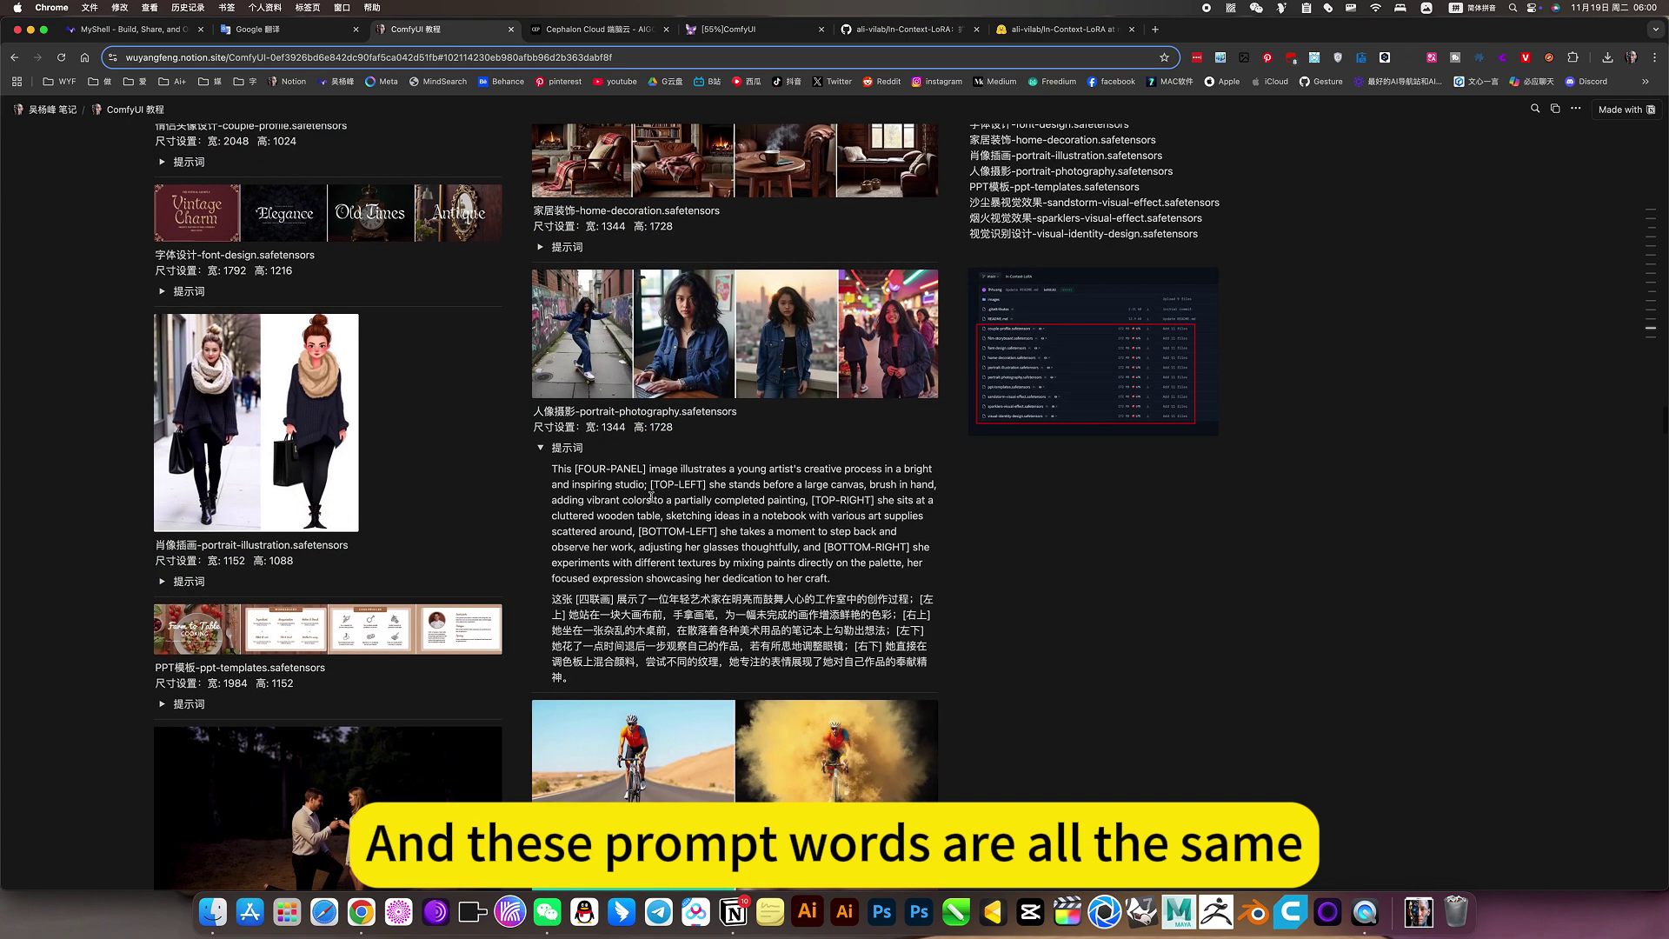
left_click(540, 448)
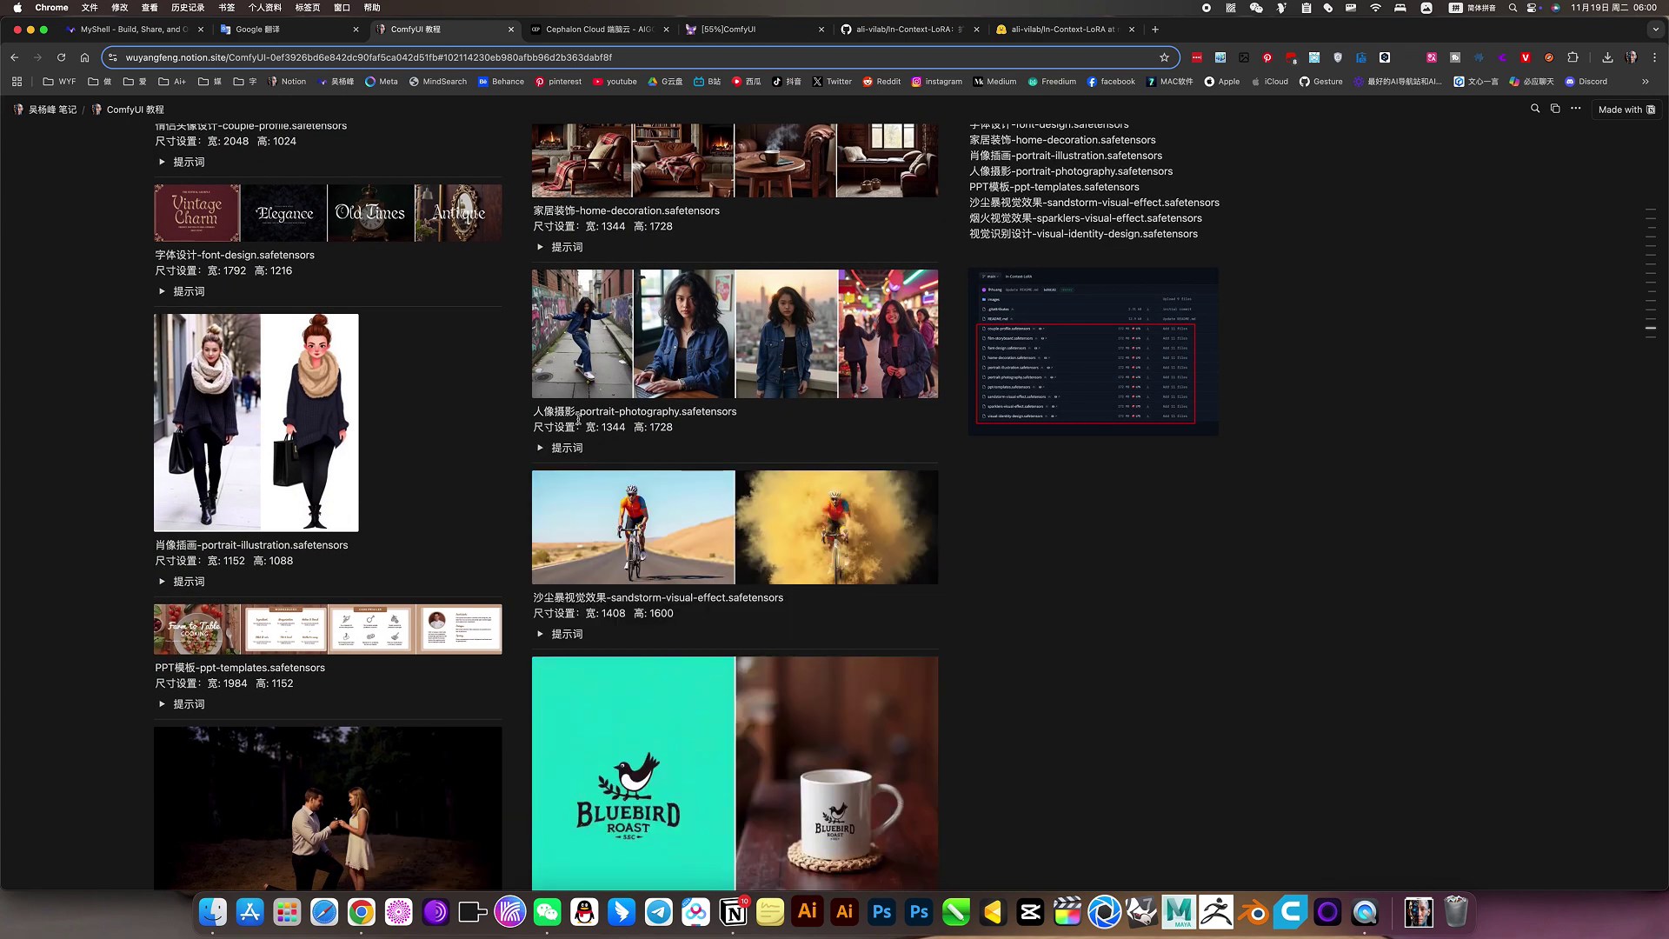
scroll(579, 426, "up", 6)
scroll(578, 426, "down", 3)
scroll(579, 426, "down", 1)
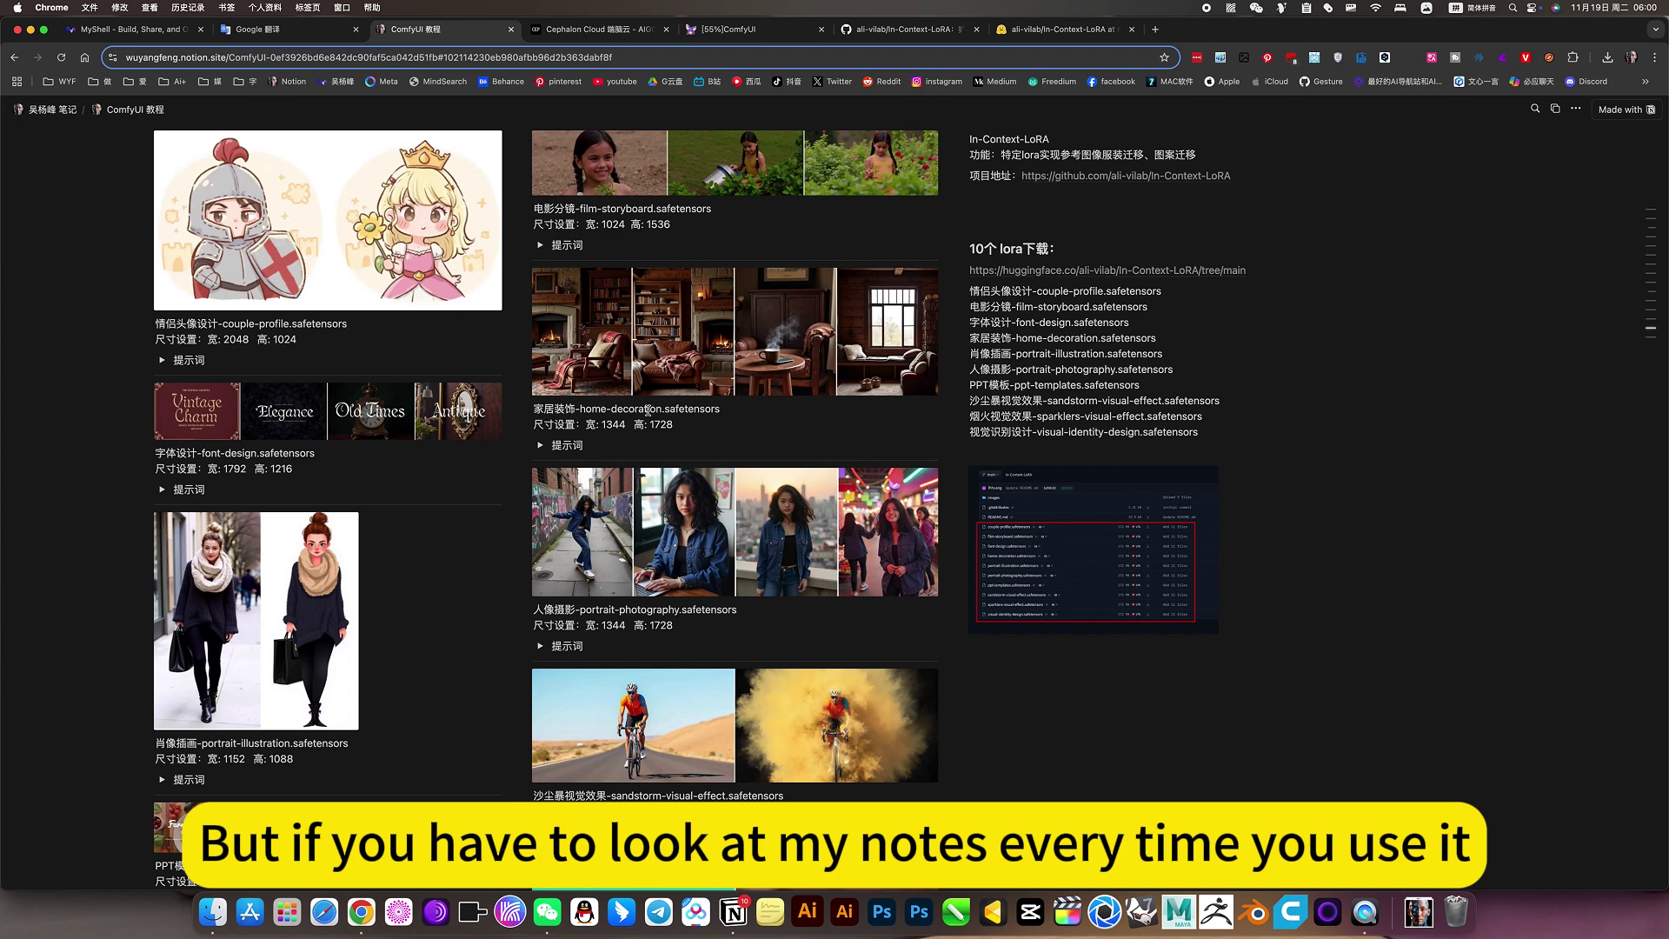
scroll(711, 433, "up", 3)
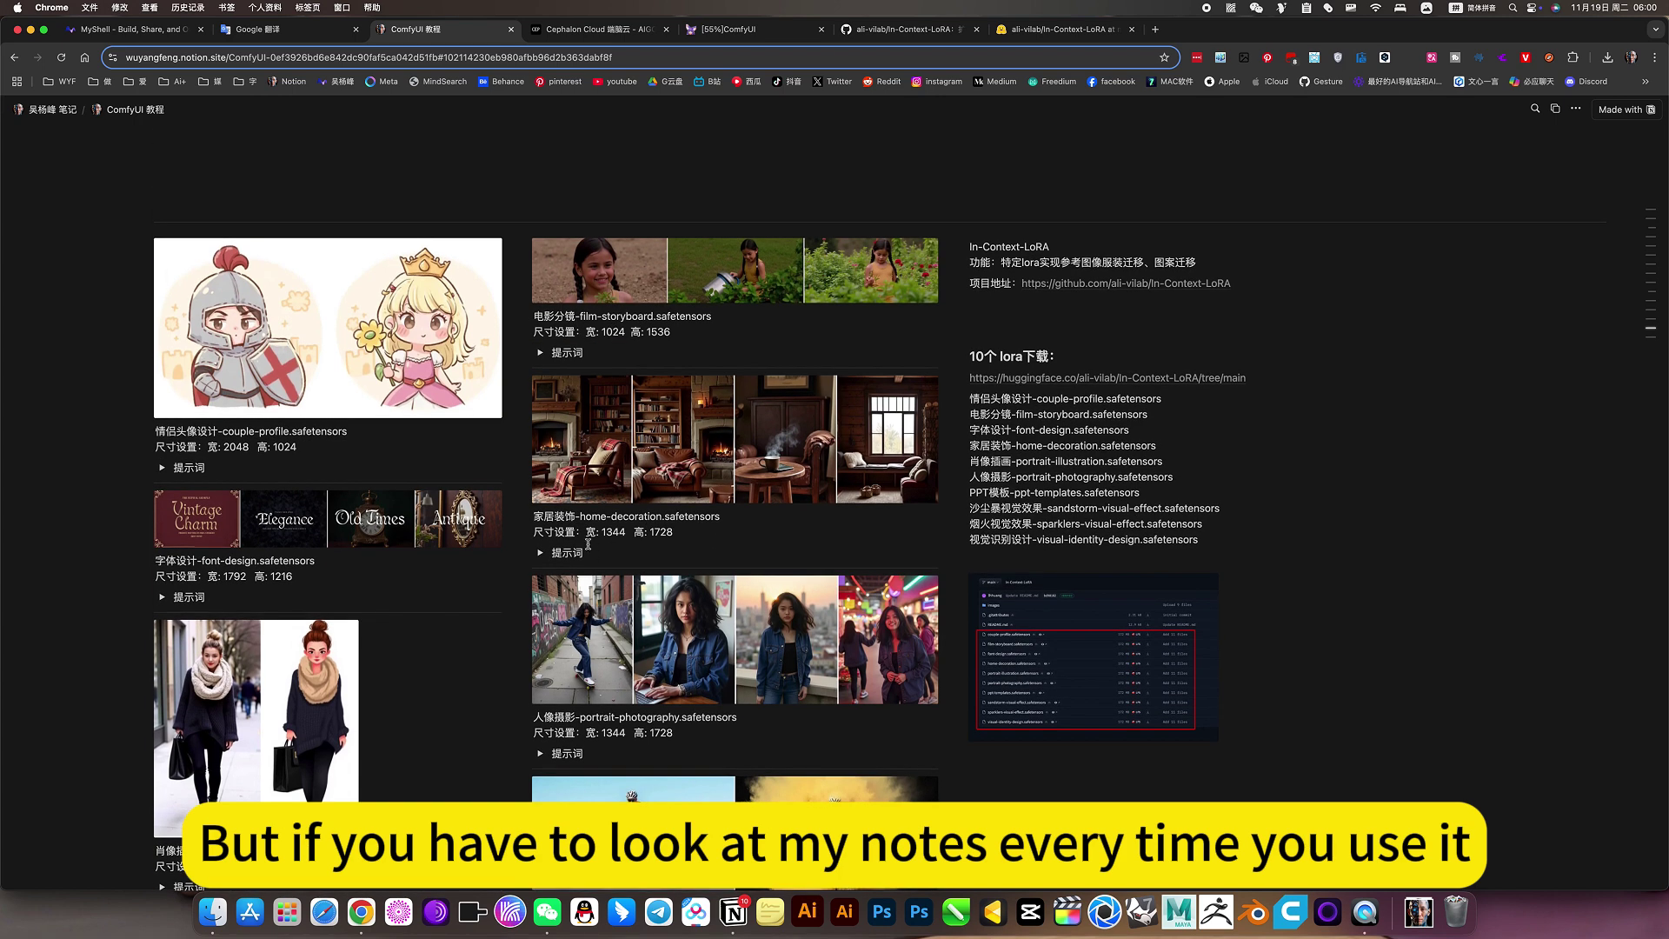
left_click(753, 28)
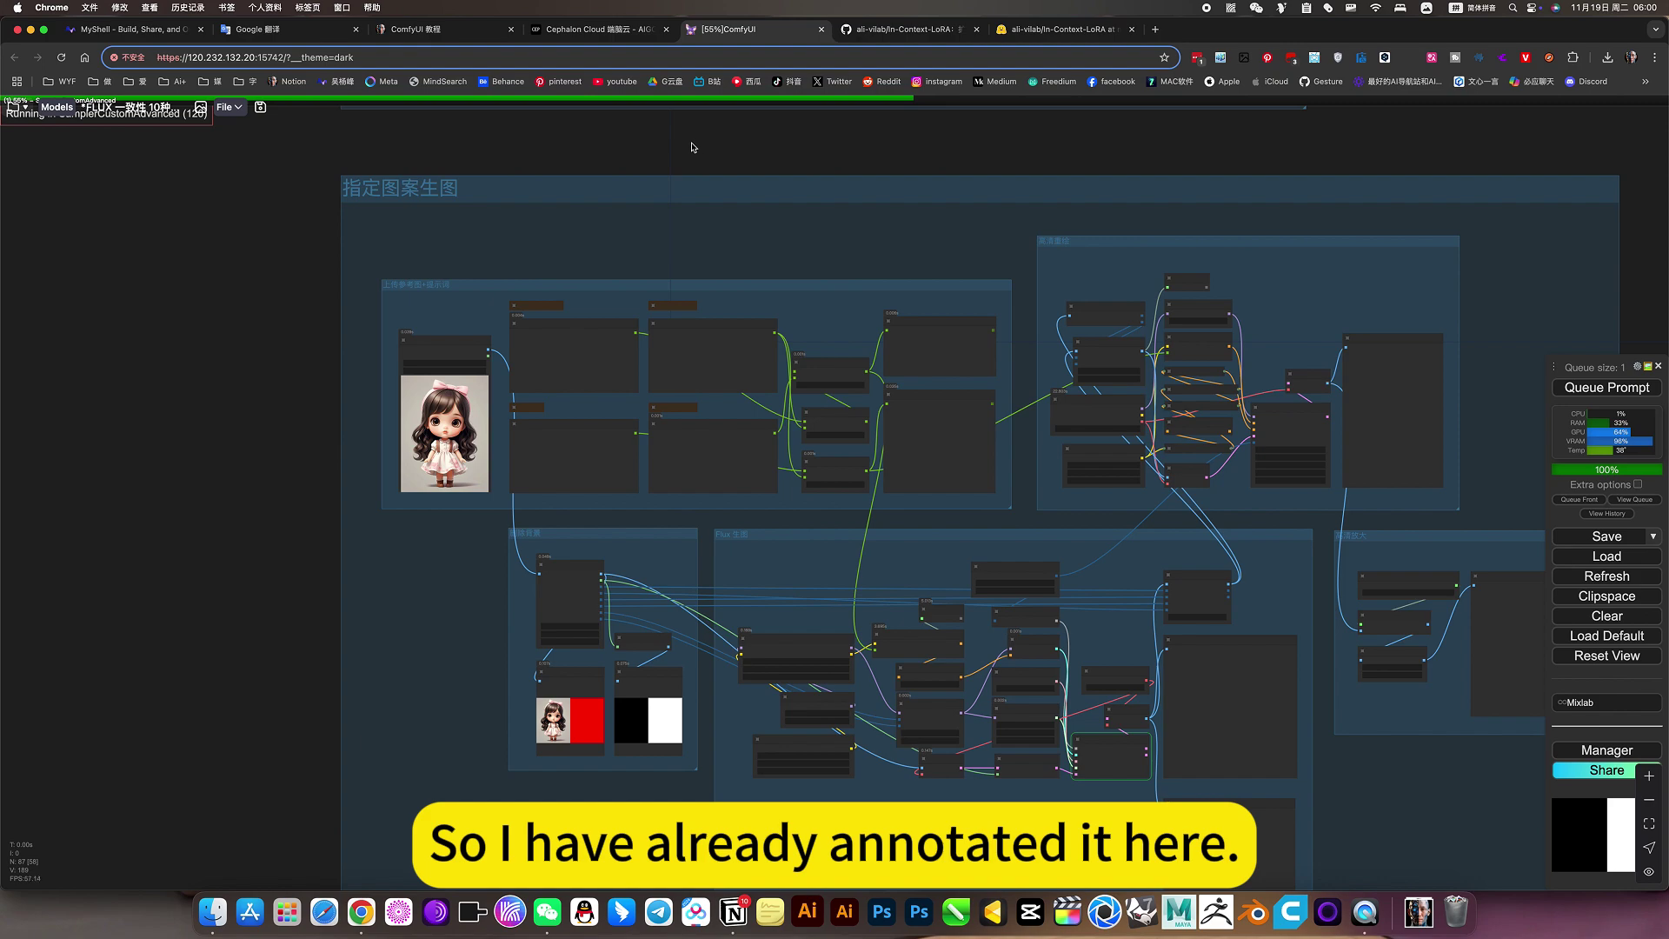
left_click(439, 29)
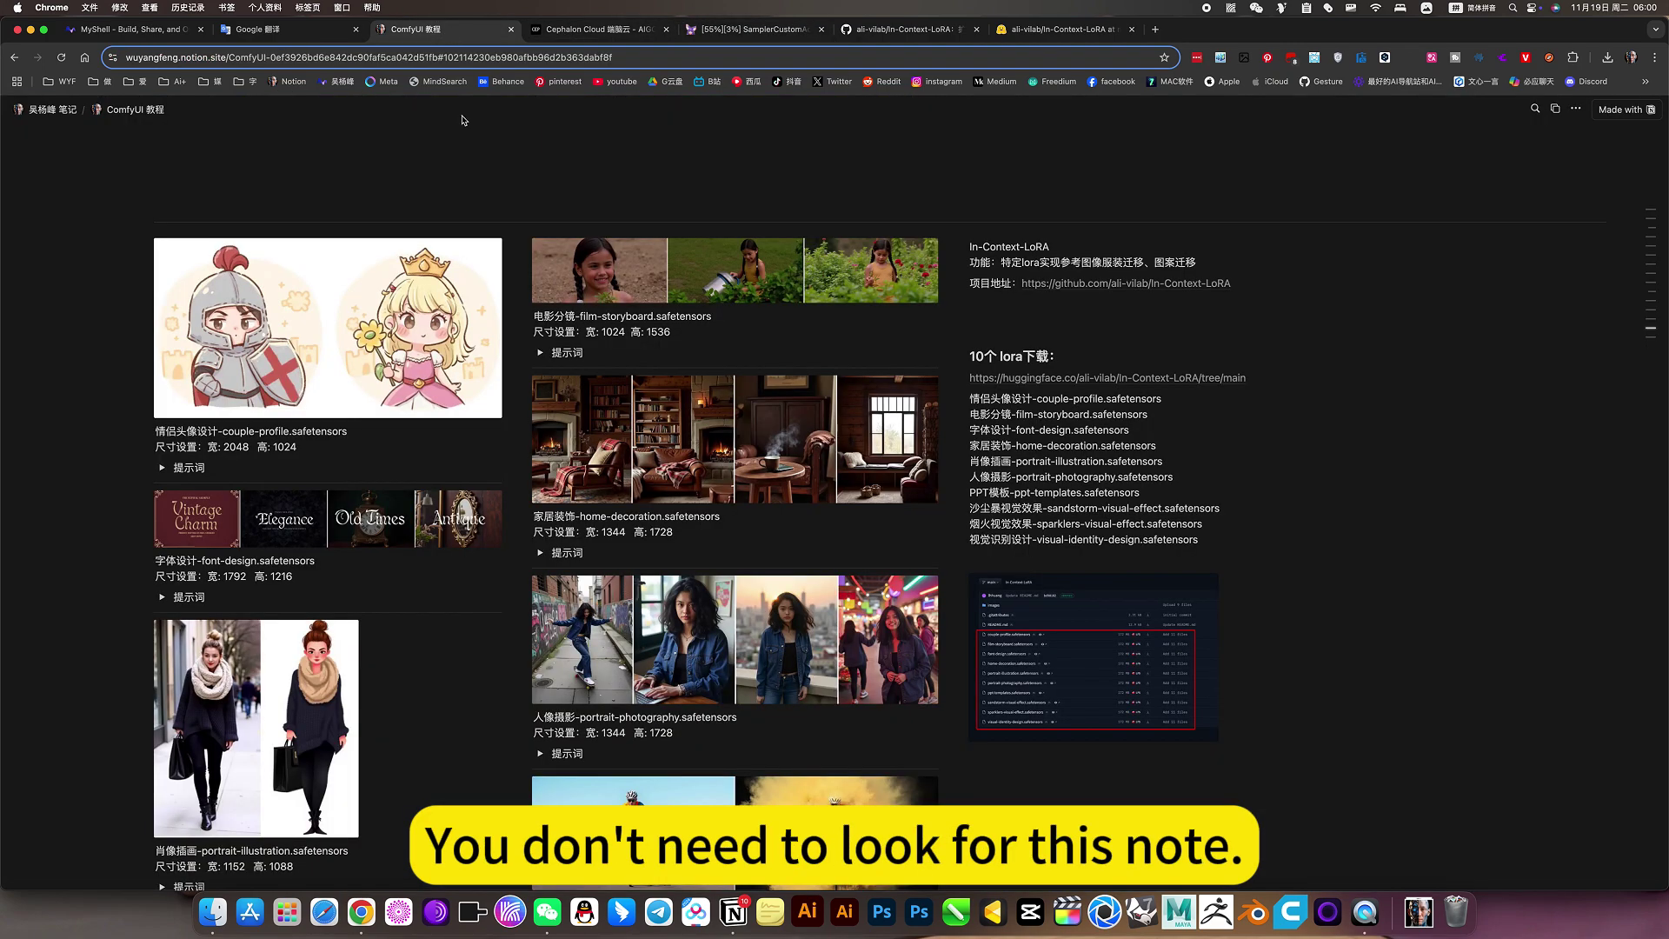
Step: Review the two workflow screenshots and the IC Lora.json attachment, and collapse the IC Lora entry's download settings
scroll(724, 513, "down", 15)
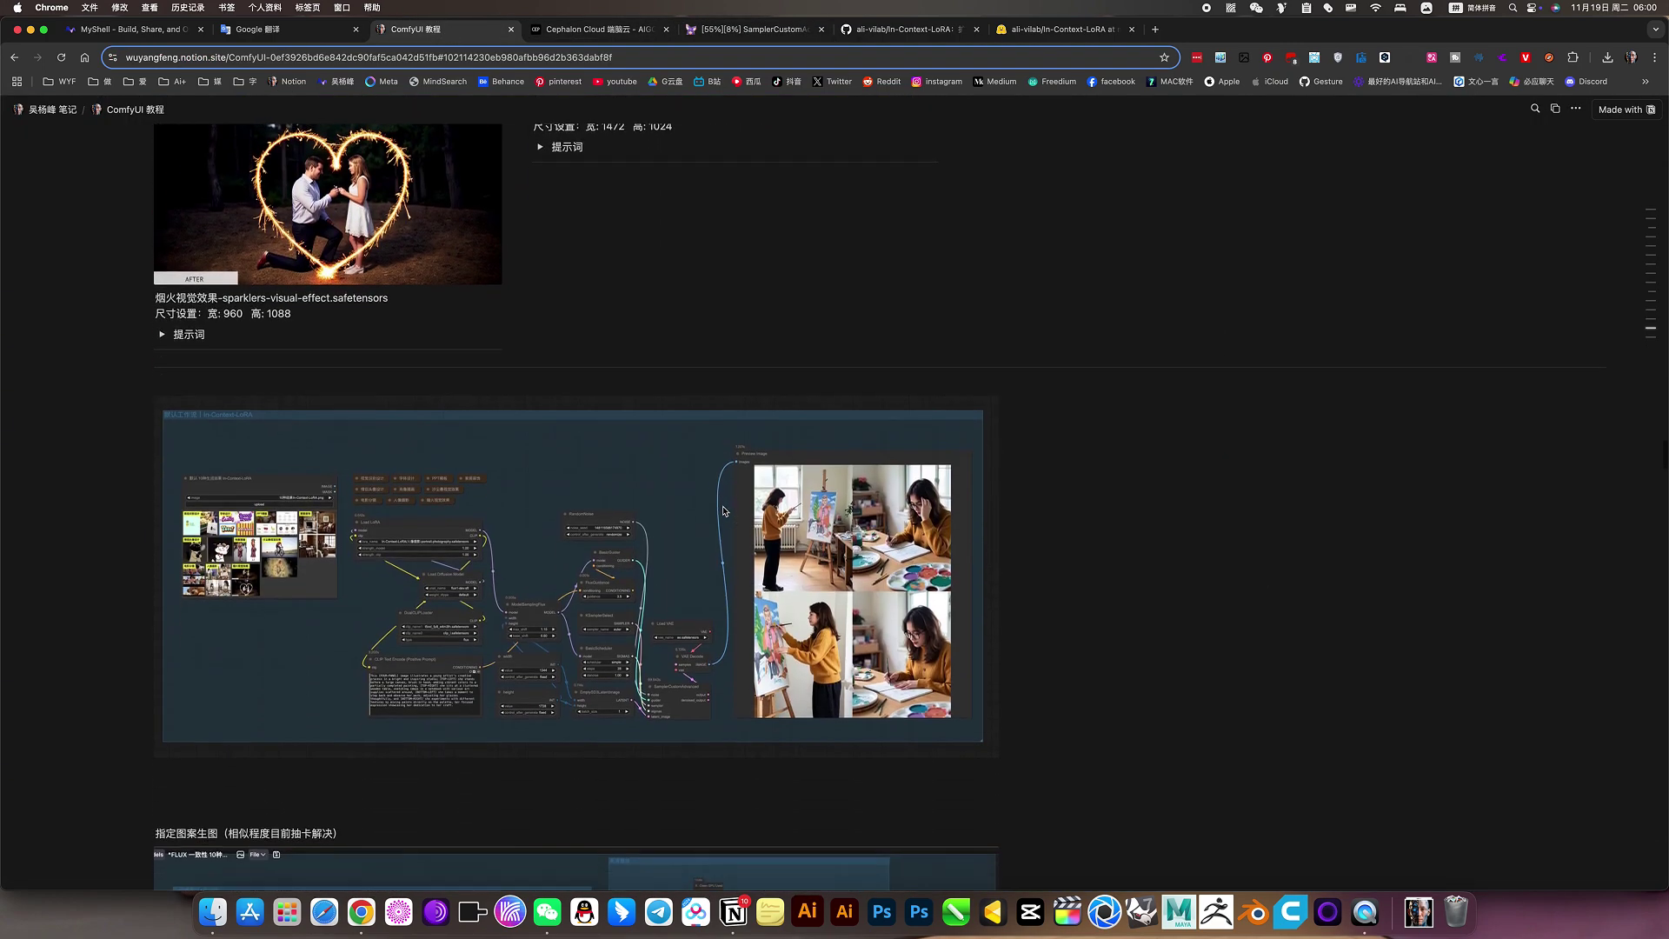
scroll(724, 511, "down", 5)
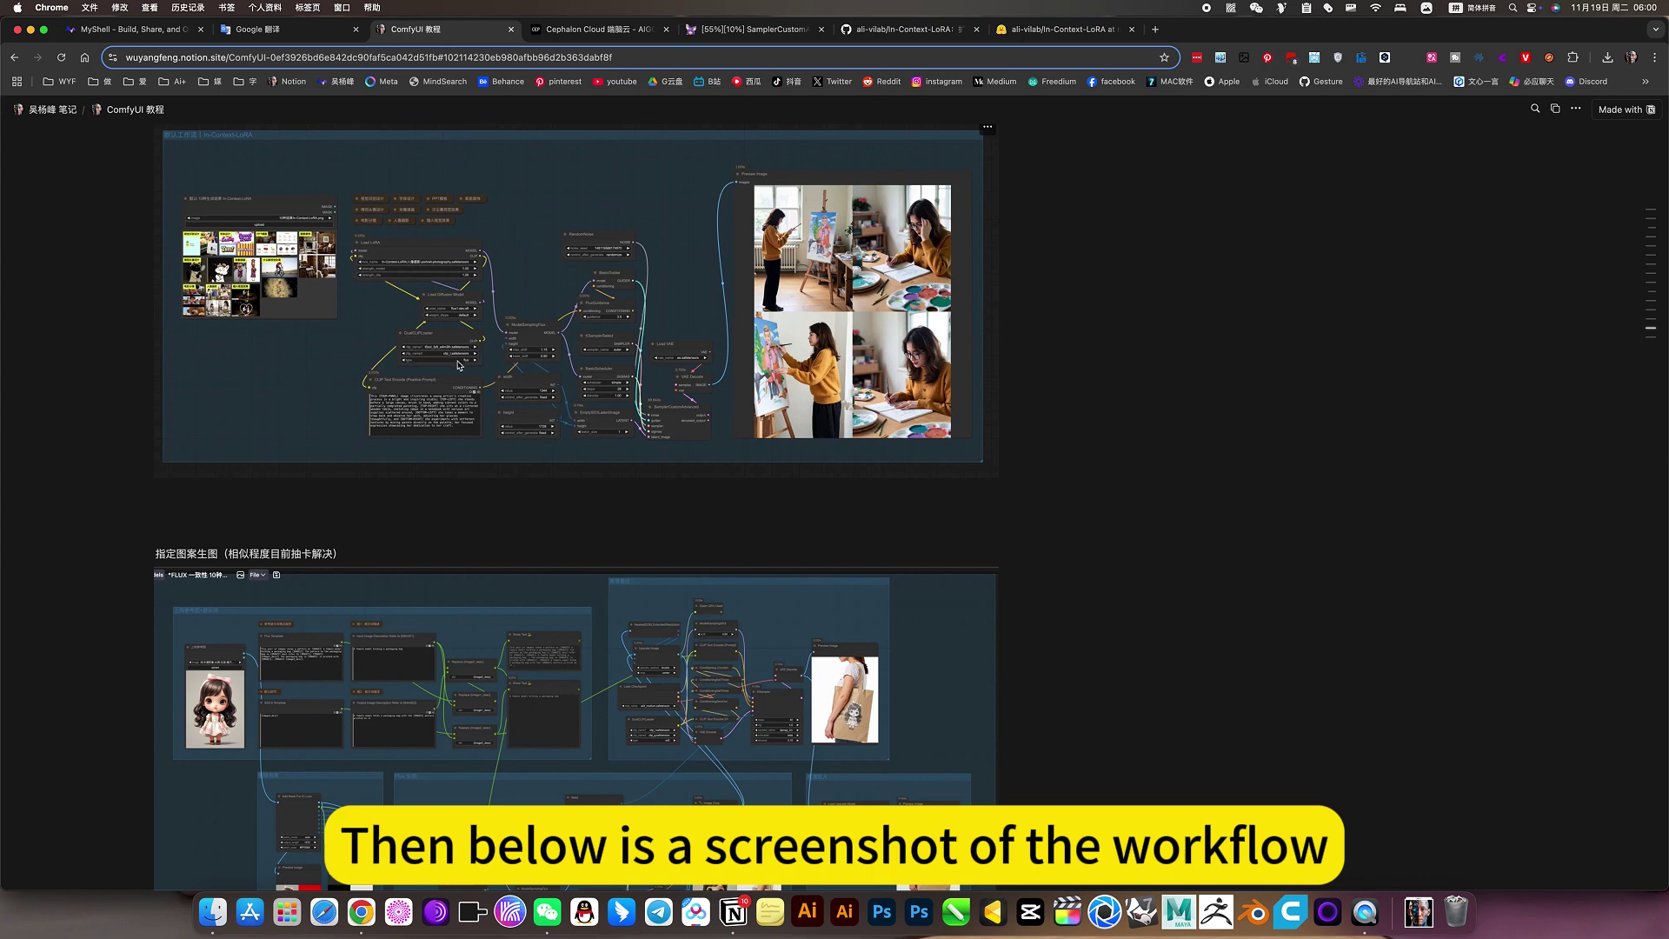
scroll(481, 377, "down", 7)
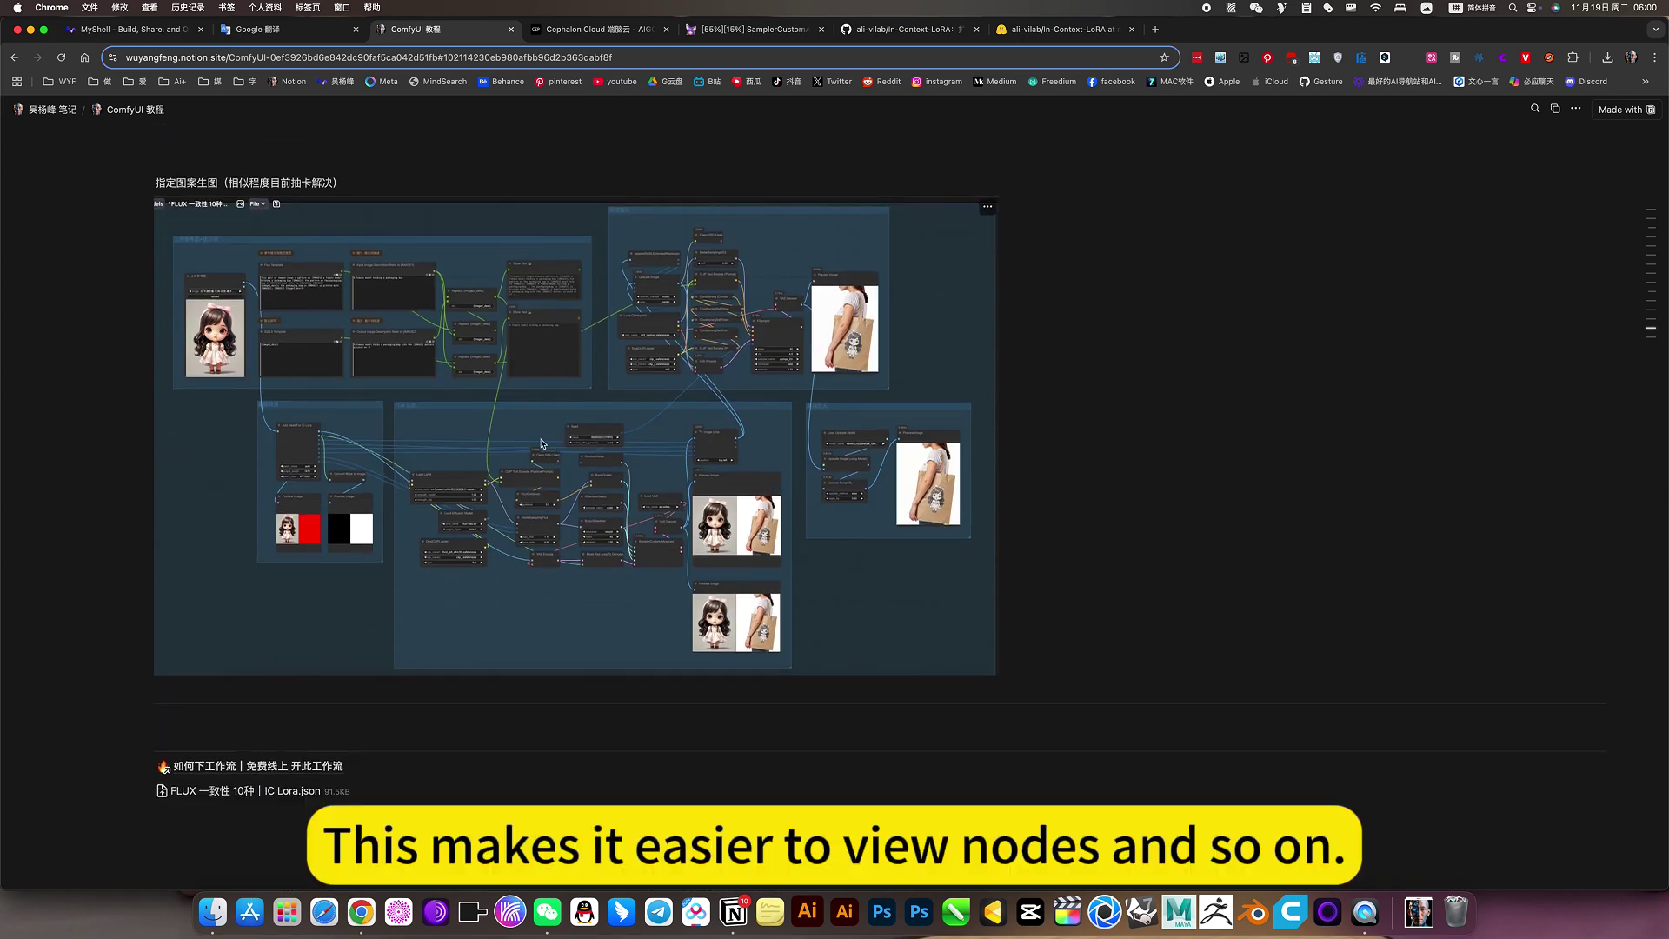
scroll(720, 428, "down", 6)
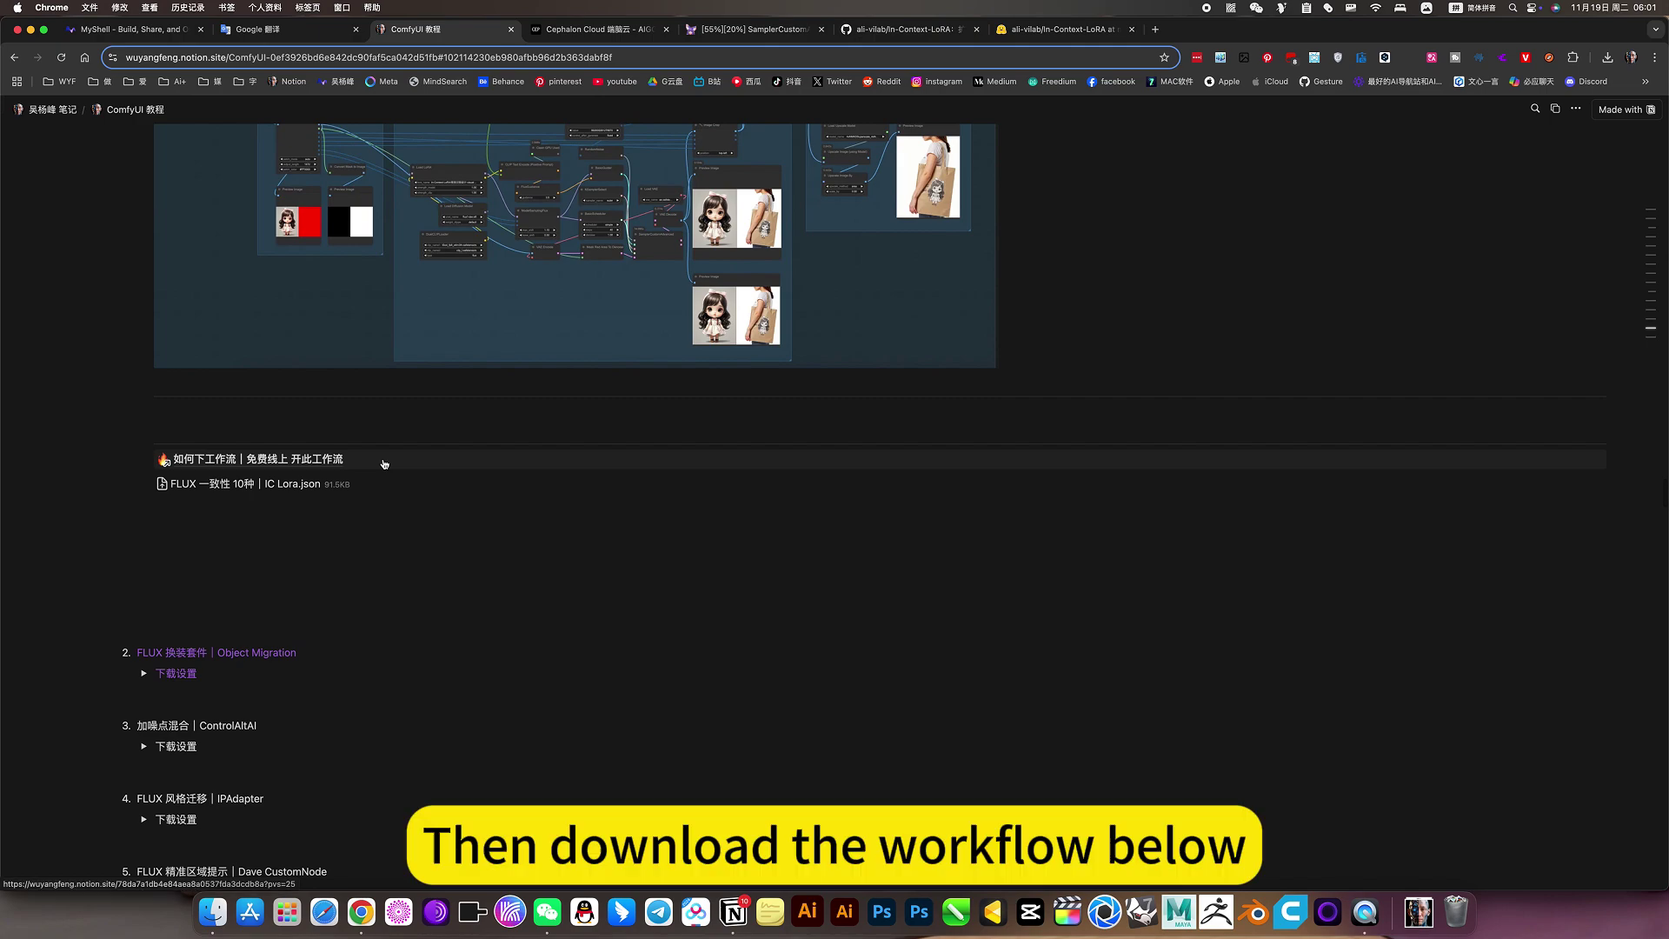
scroll(287, 482, "up", 20)
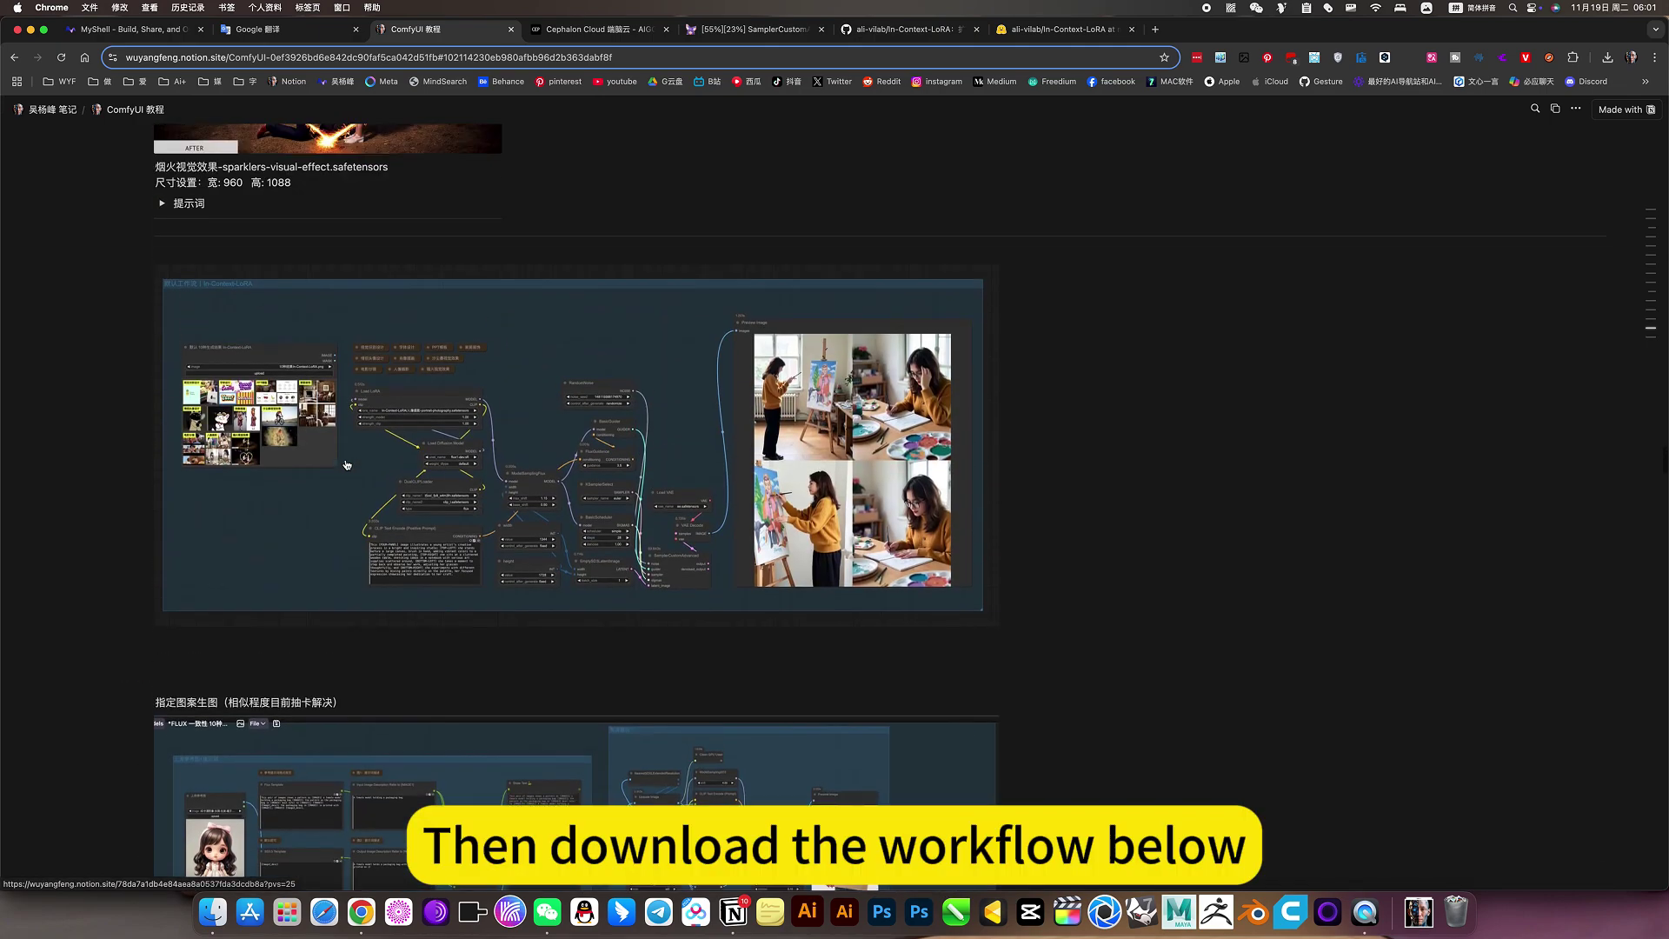
scroll(346, 464, "up", 5)
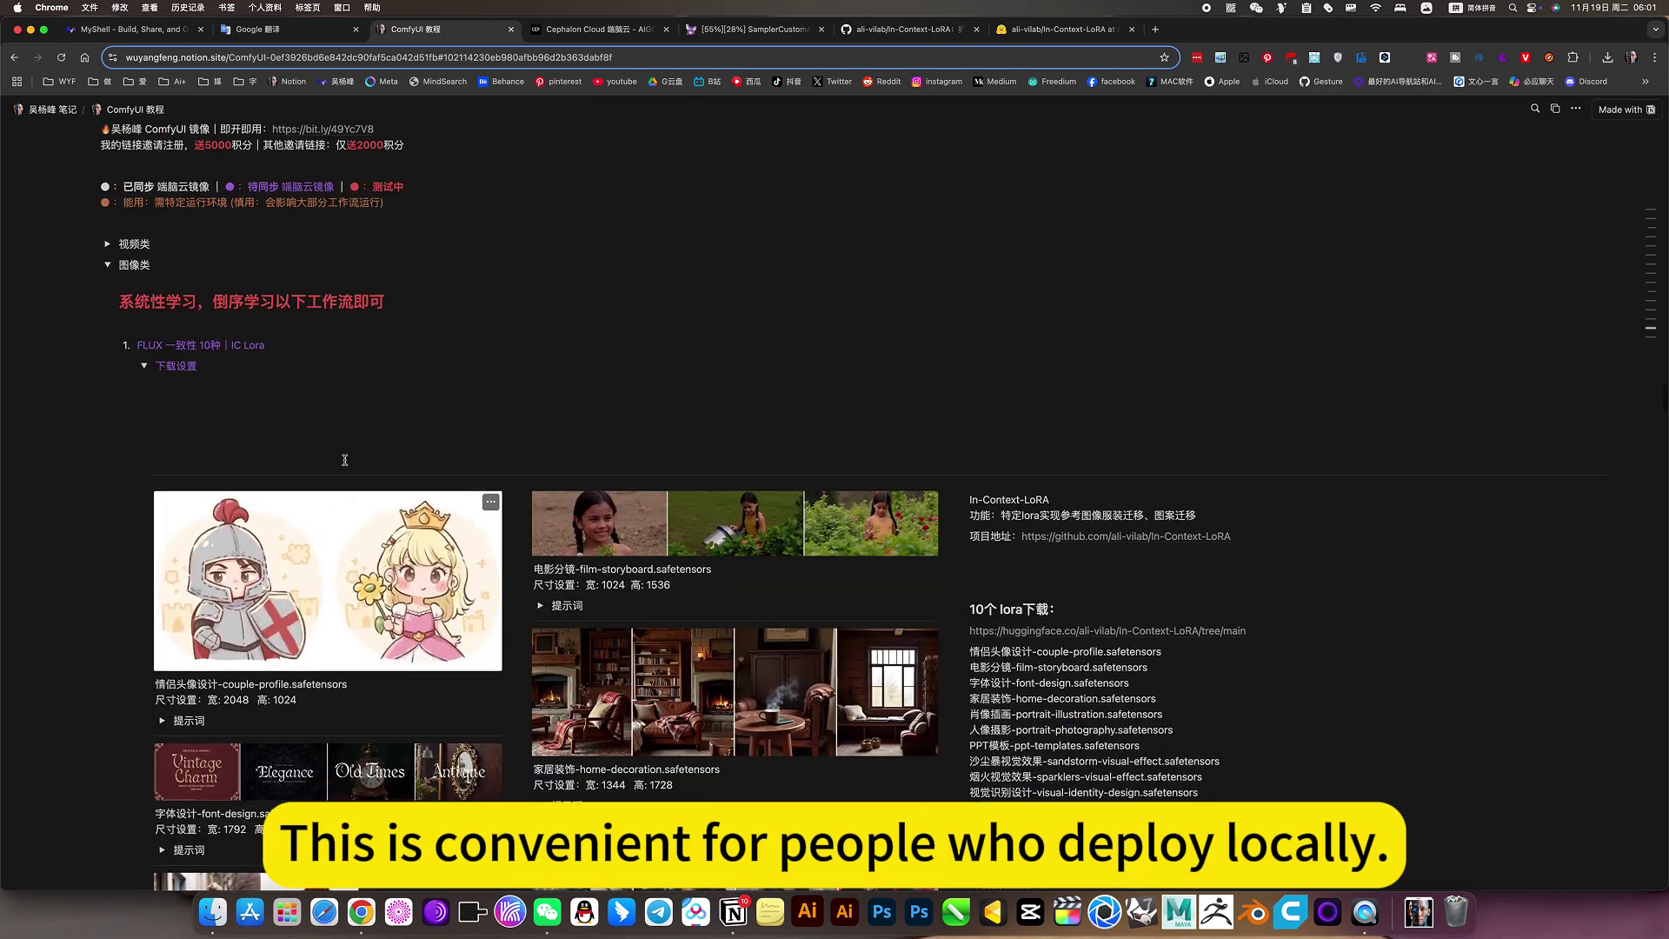
left_click(146, 368)
scroll(148, 370, "up", 5)
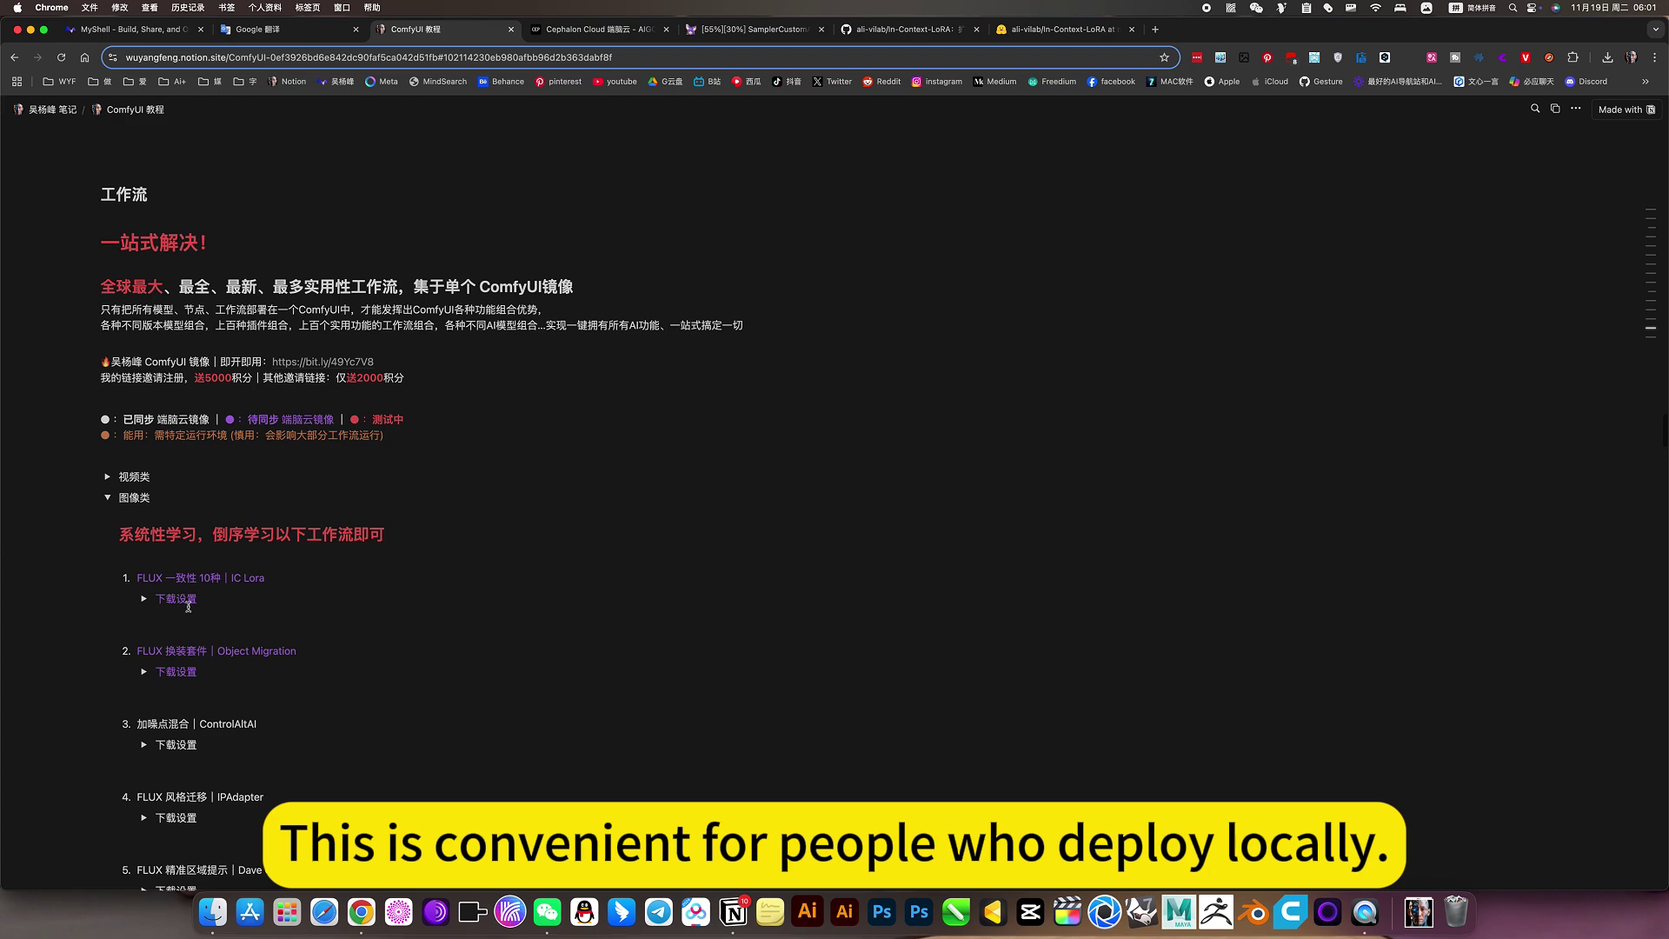
Step: Switch back to the ComfyUI canvas and check the progress of the running 指定图案生图 group
left_click(741, 31)
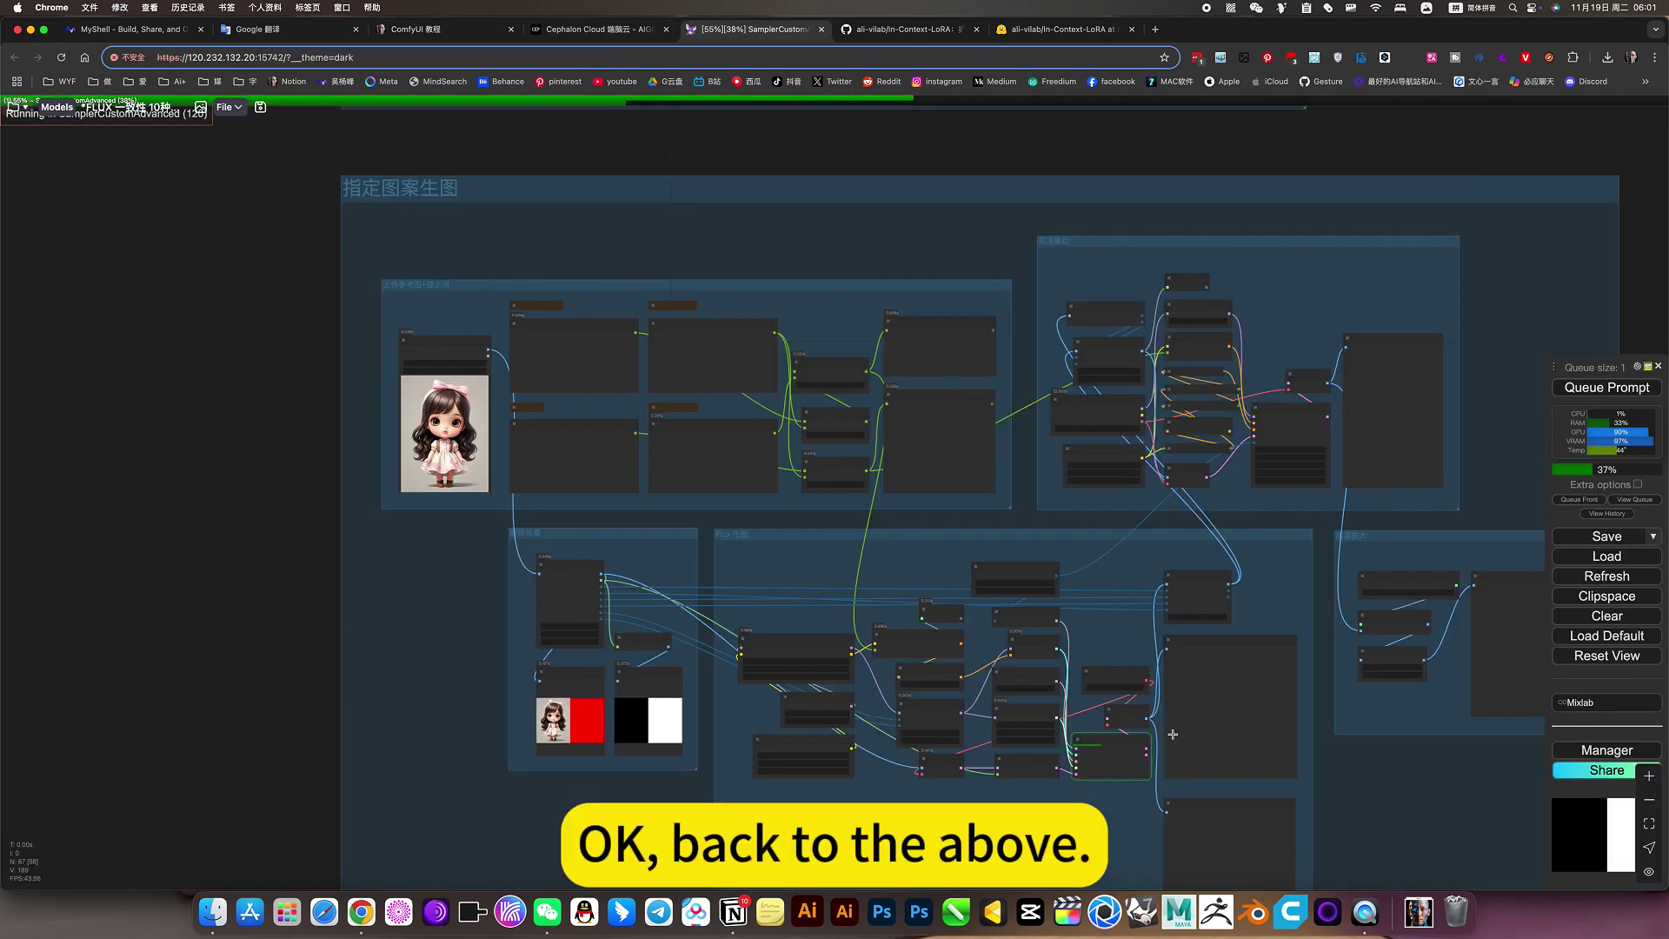
scroll(1173, 735, "up", 5)
left_click_drag(1471, 812, 1401, 672)
scroll(988, 437, "down", 5)
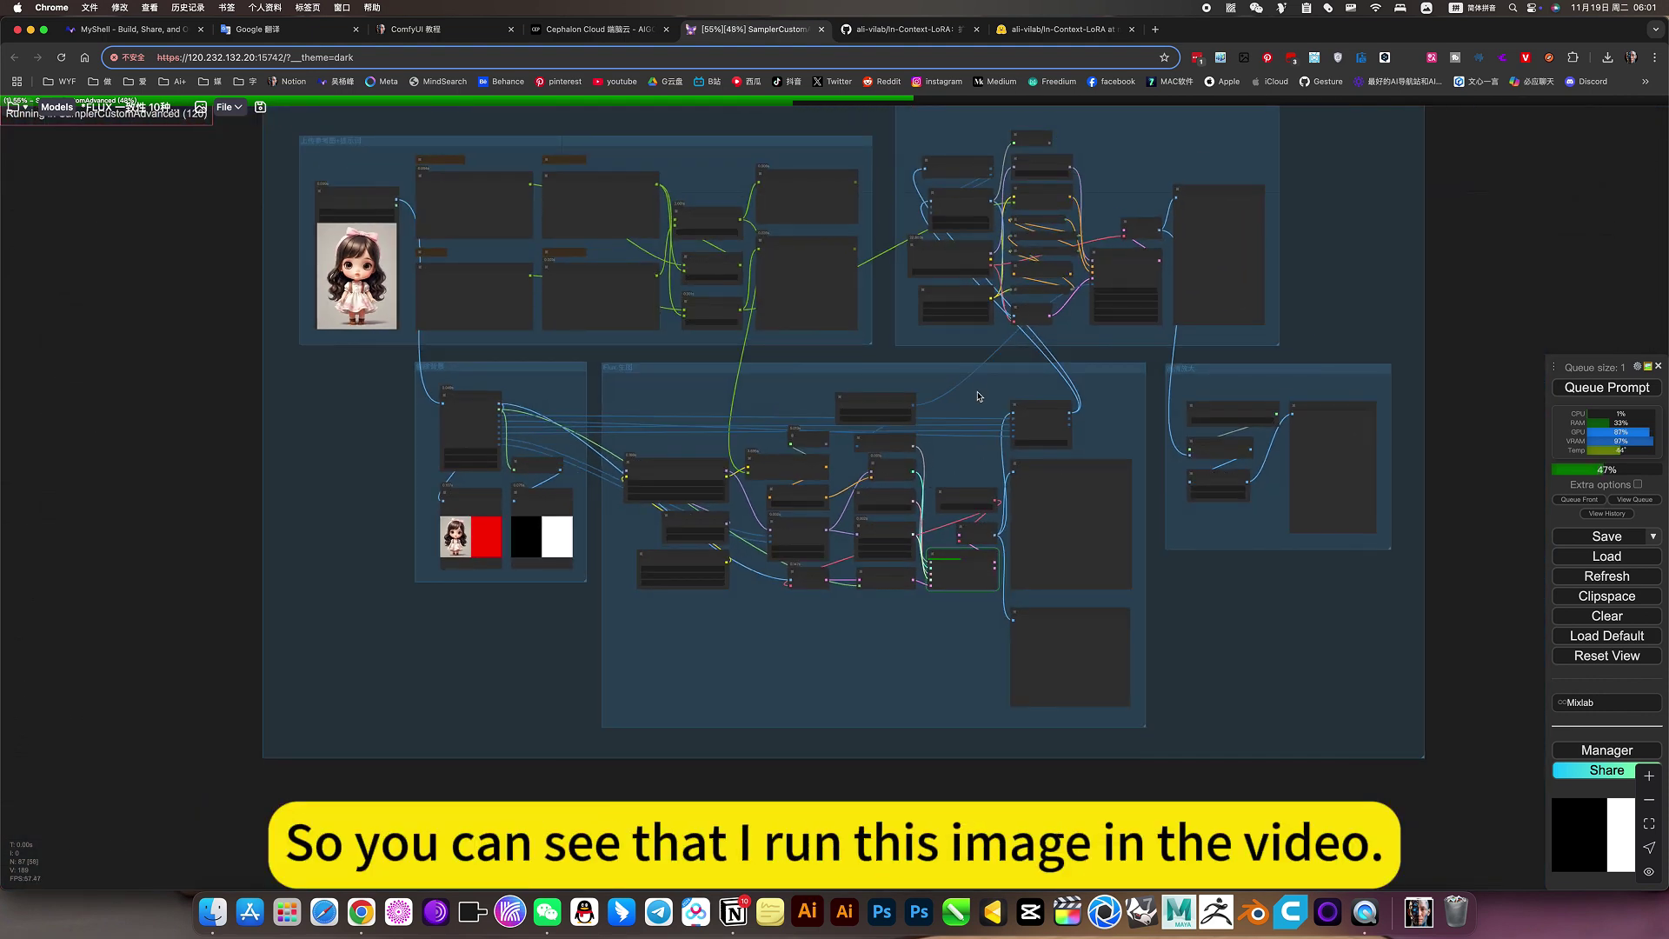
left_click_drag(975, 393, 929, 474)
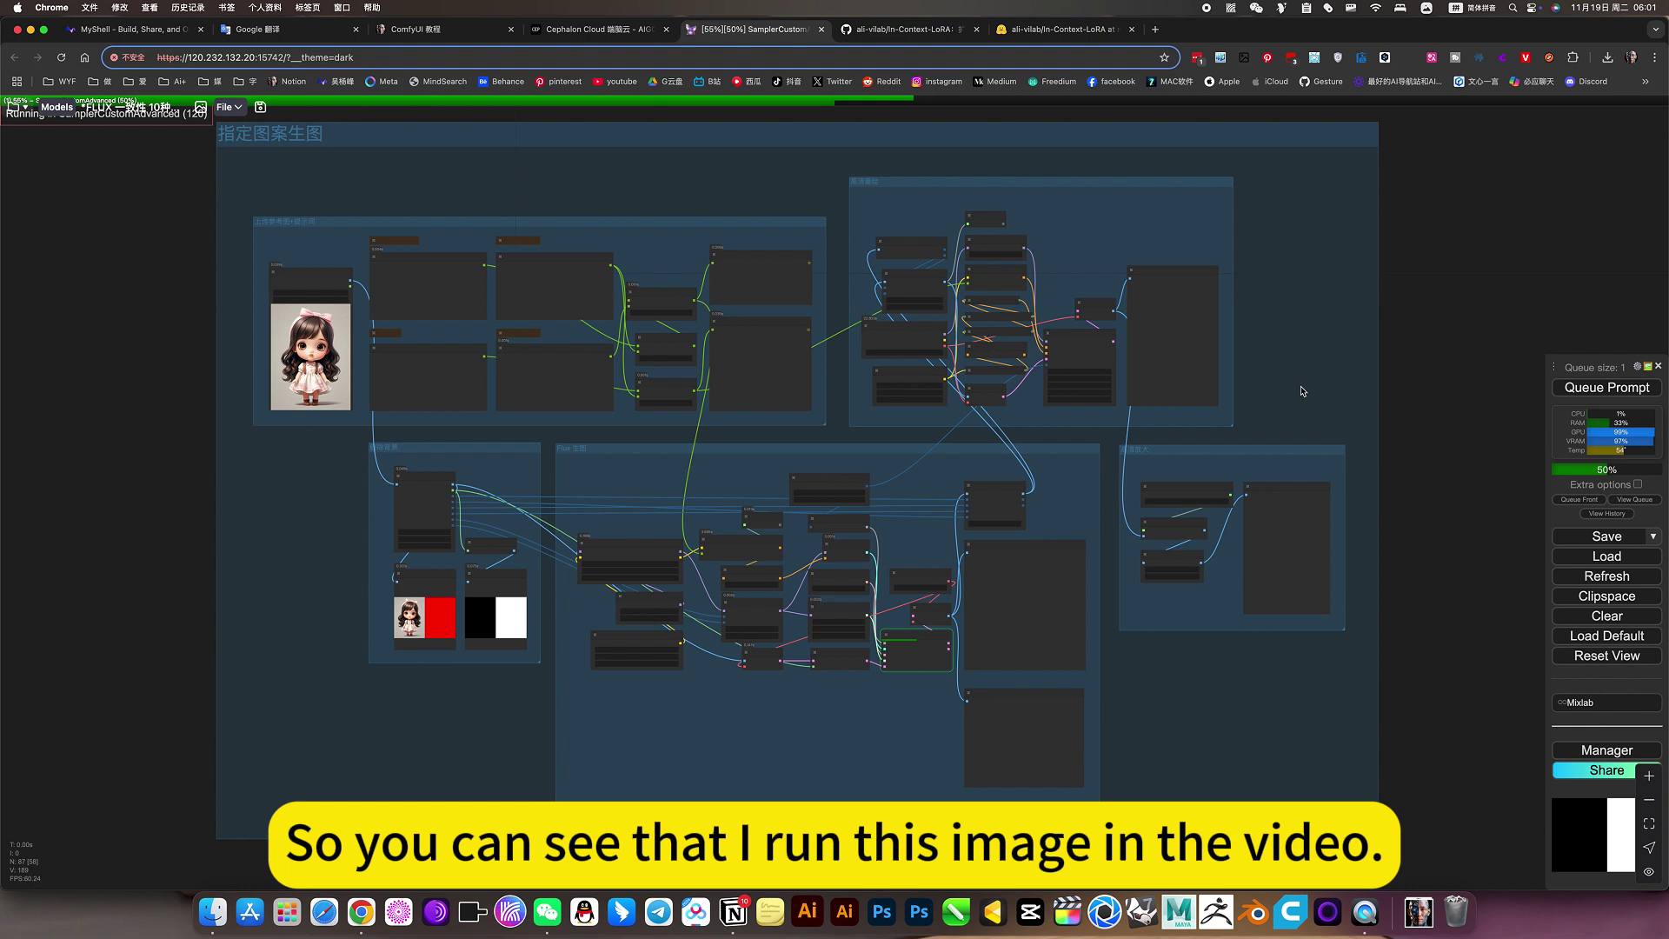
scroll(1300, 417, "up", 3)
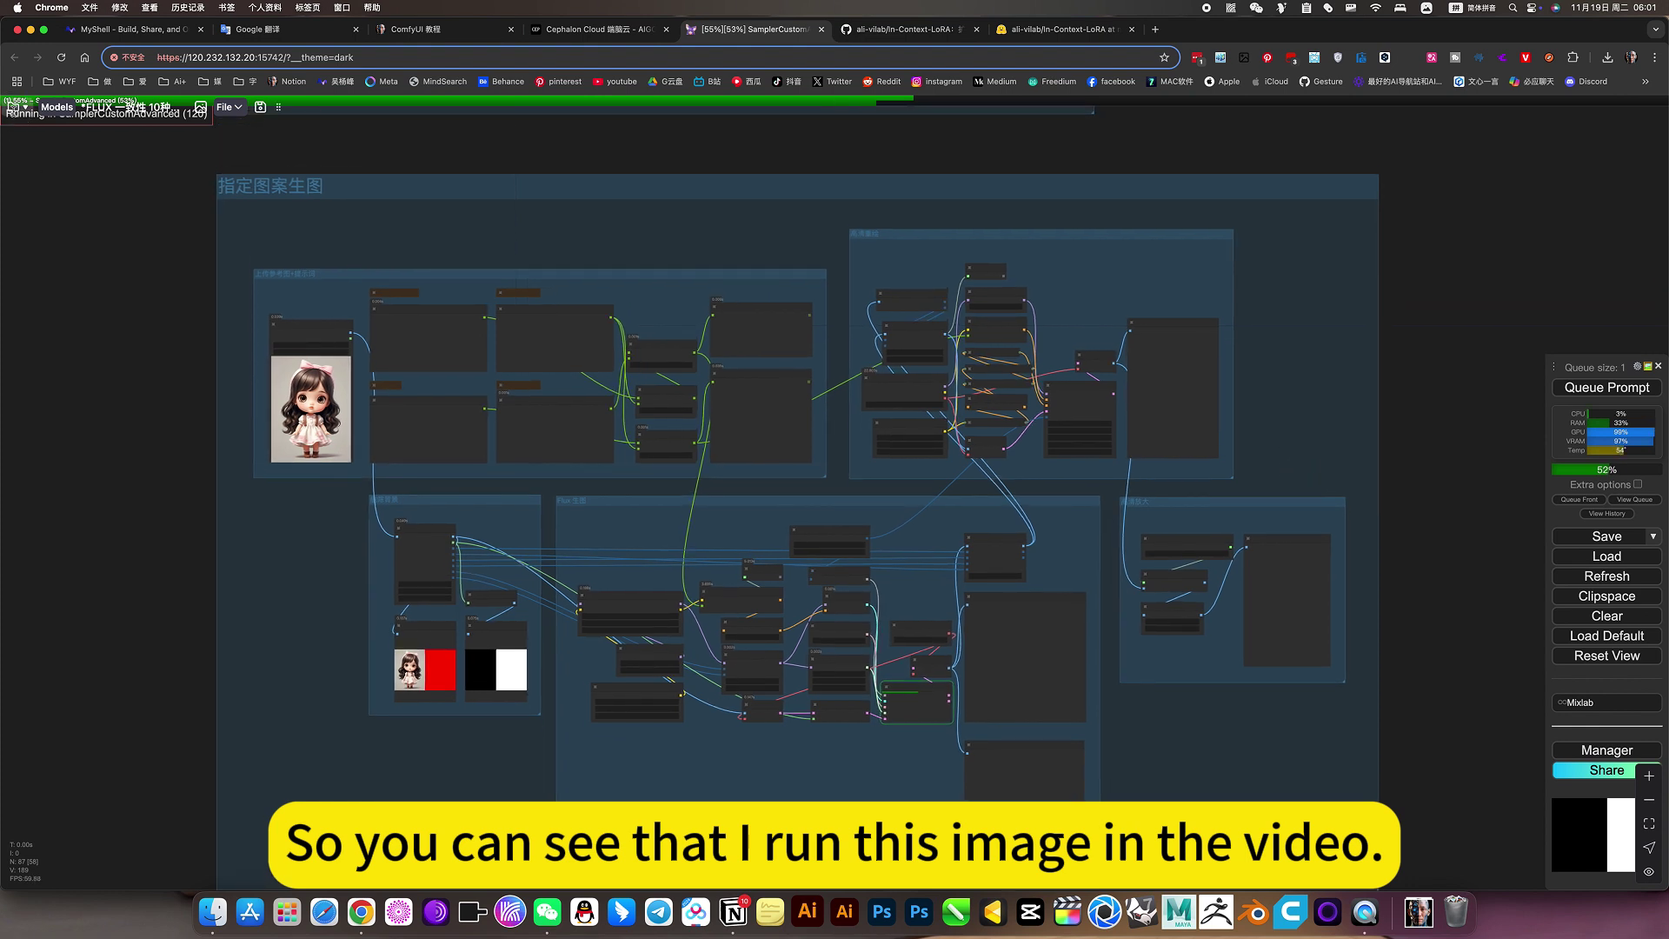
Step: Browse the 图像类 workflows in the workspace's author folder, collapse that category and close the workspace list
left_click(13, 107)
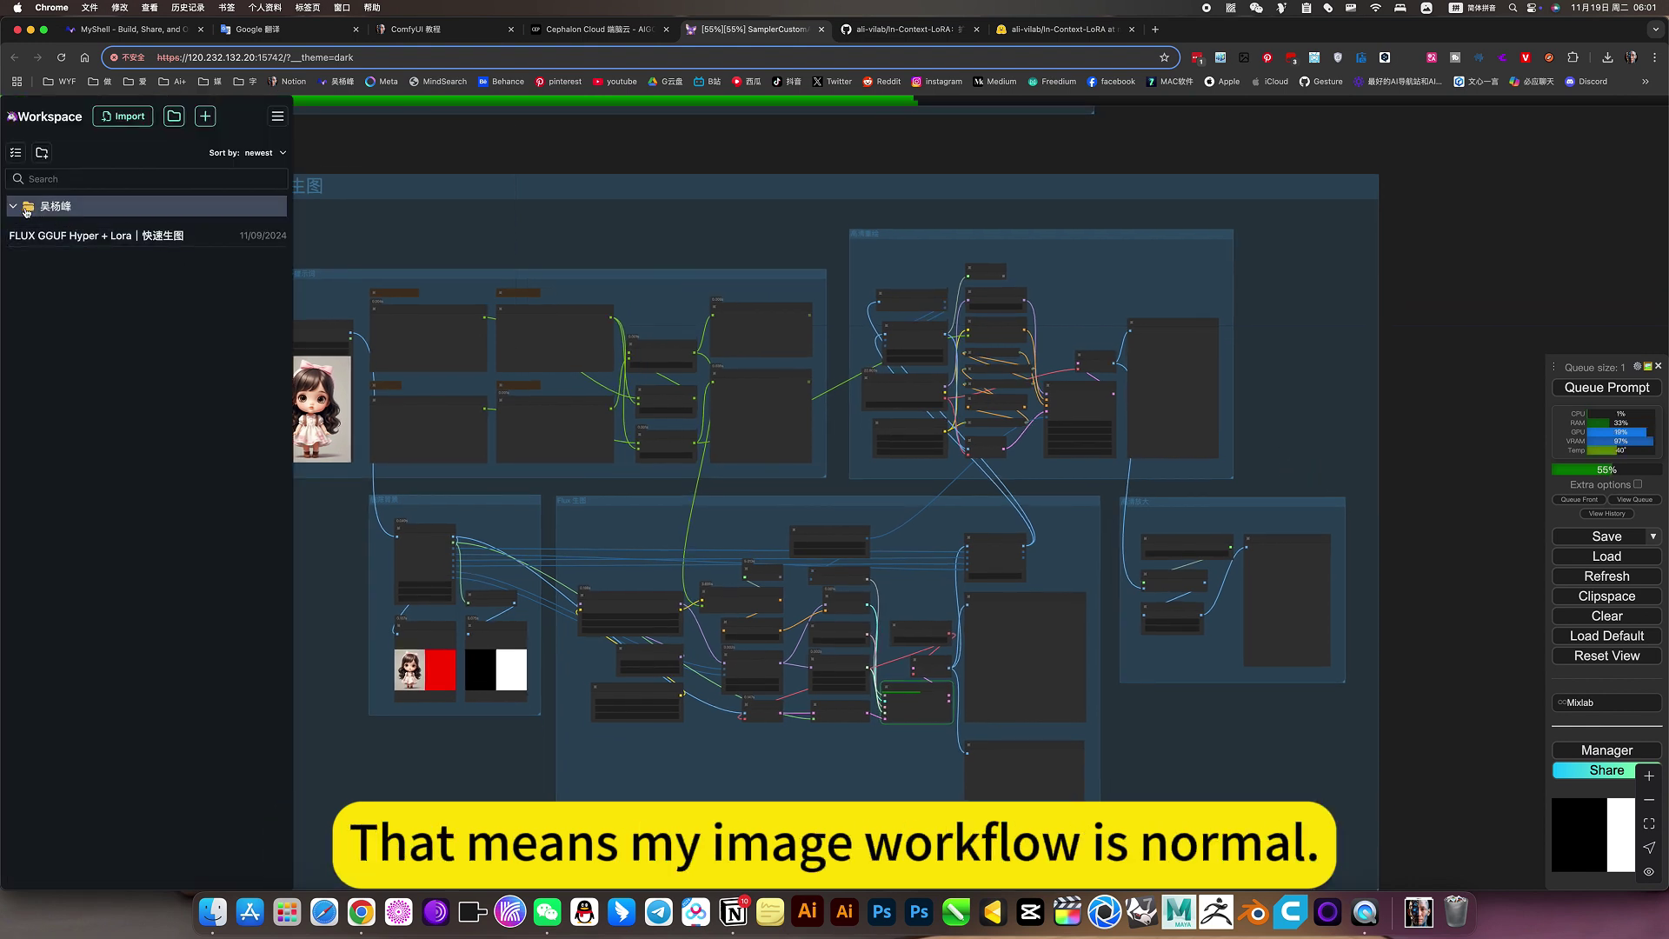
left_click(15, 207)
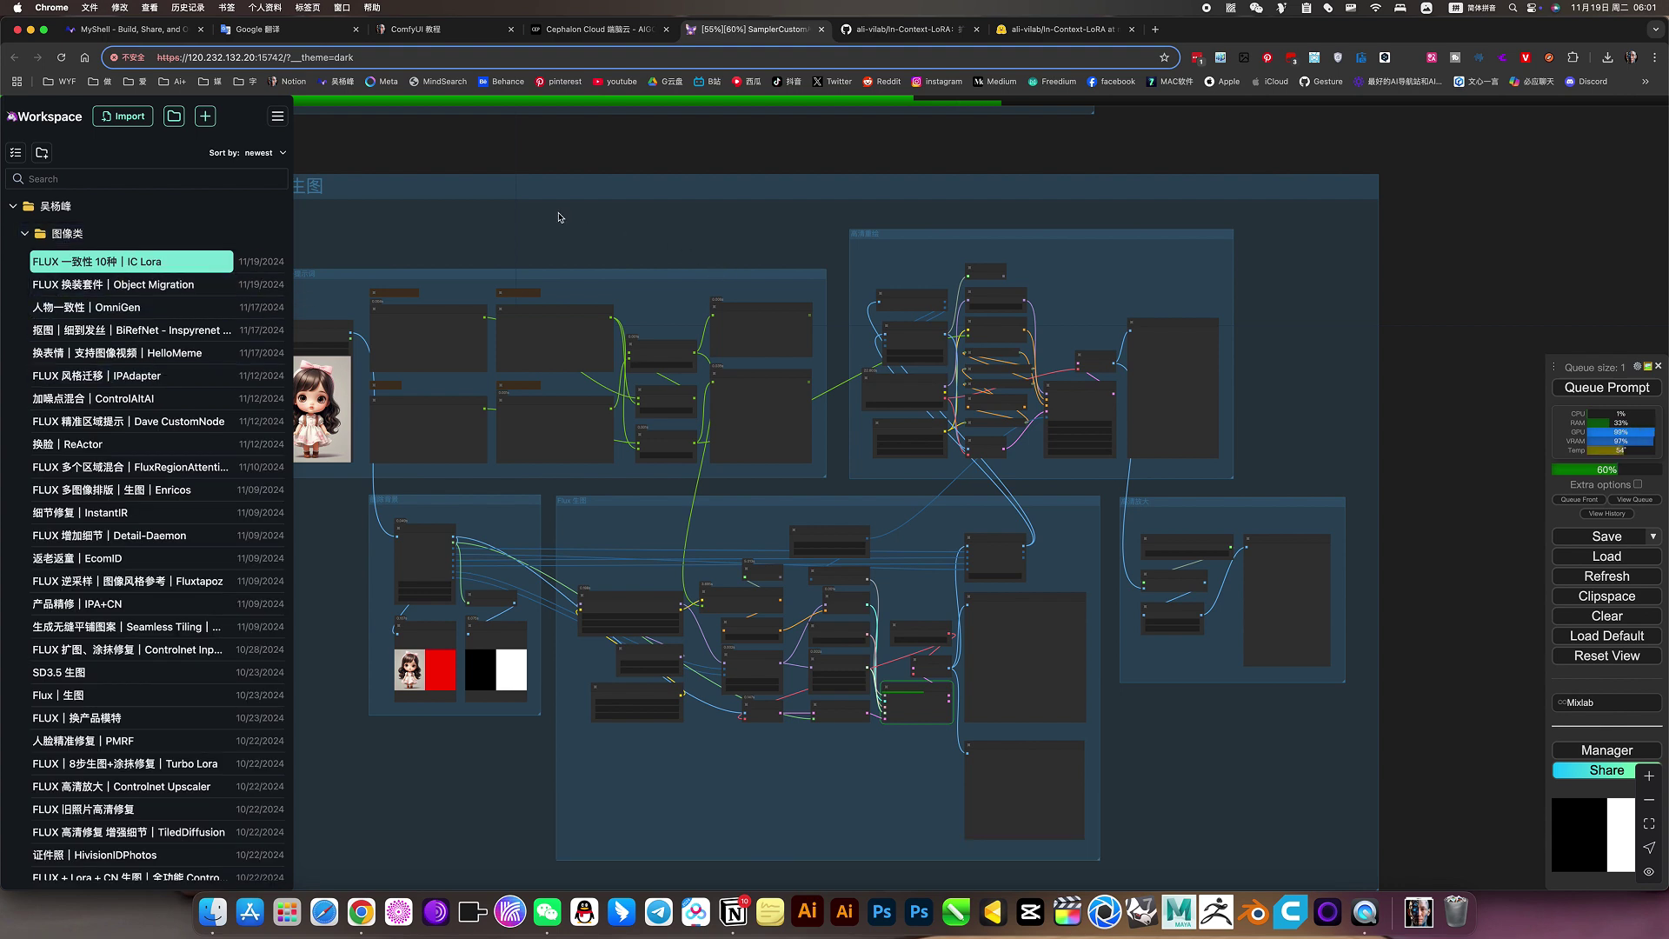
left_click(26, 233)
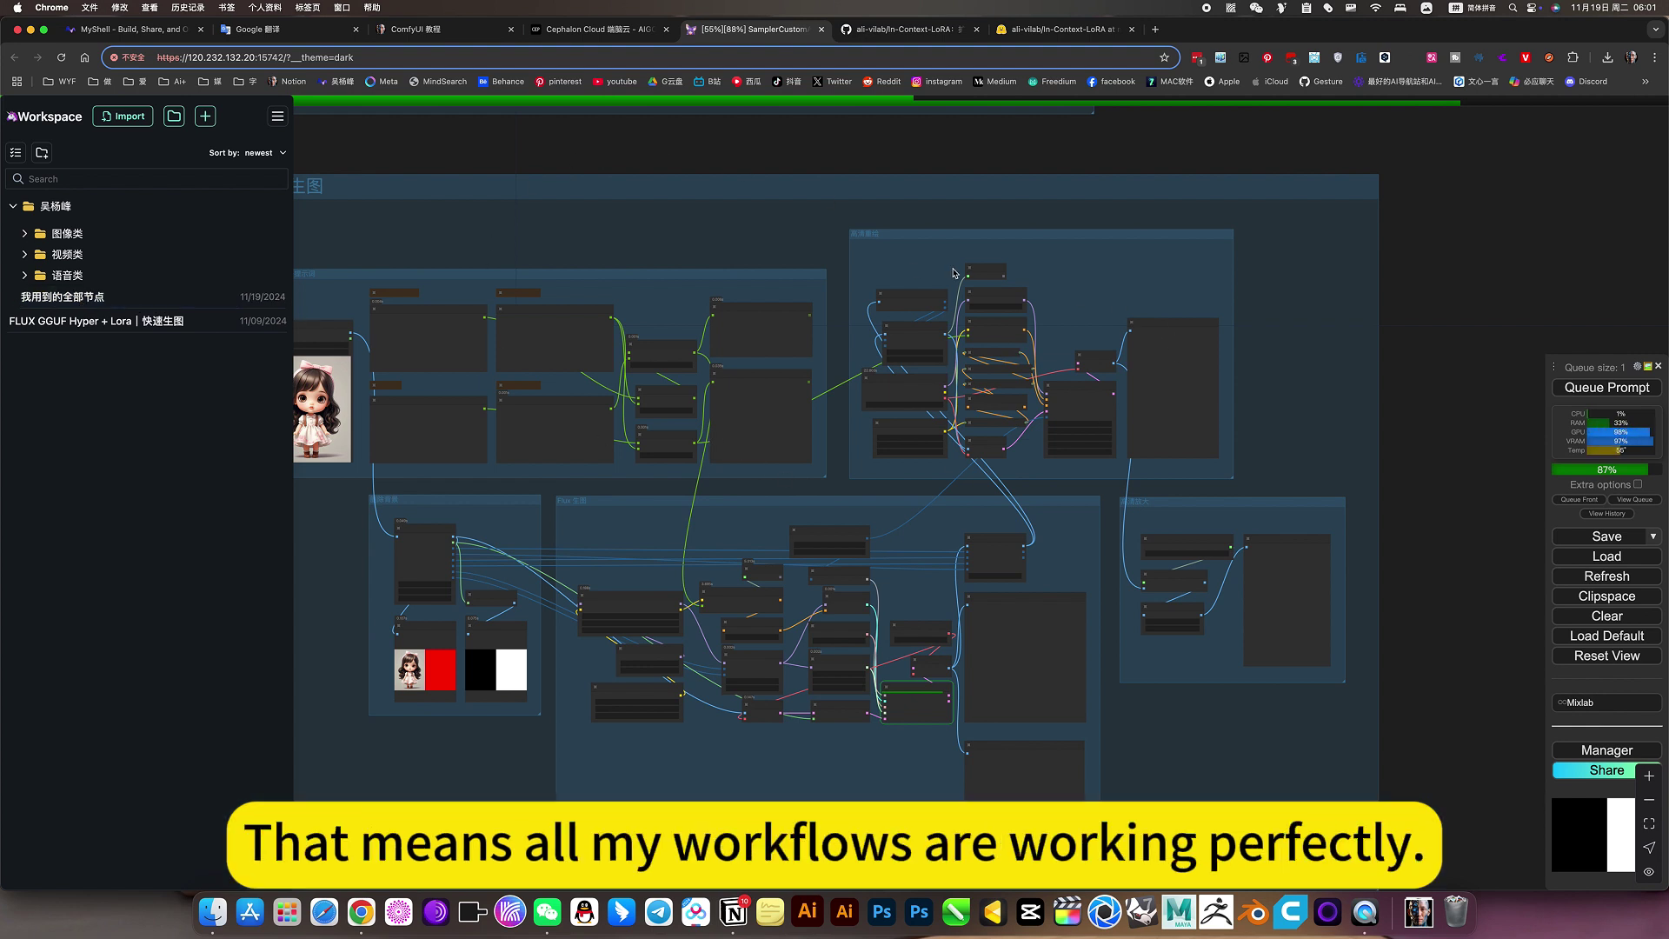
left_click(1439, 455)
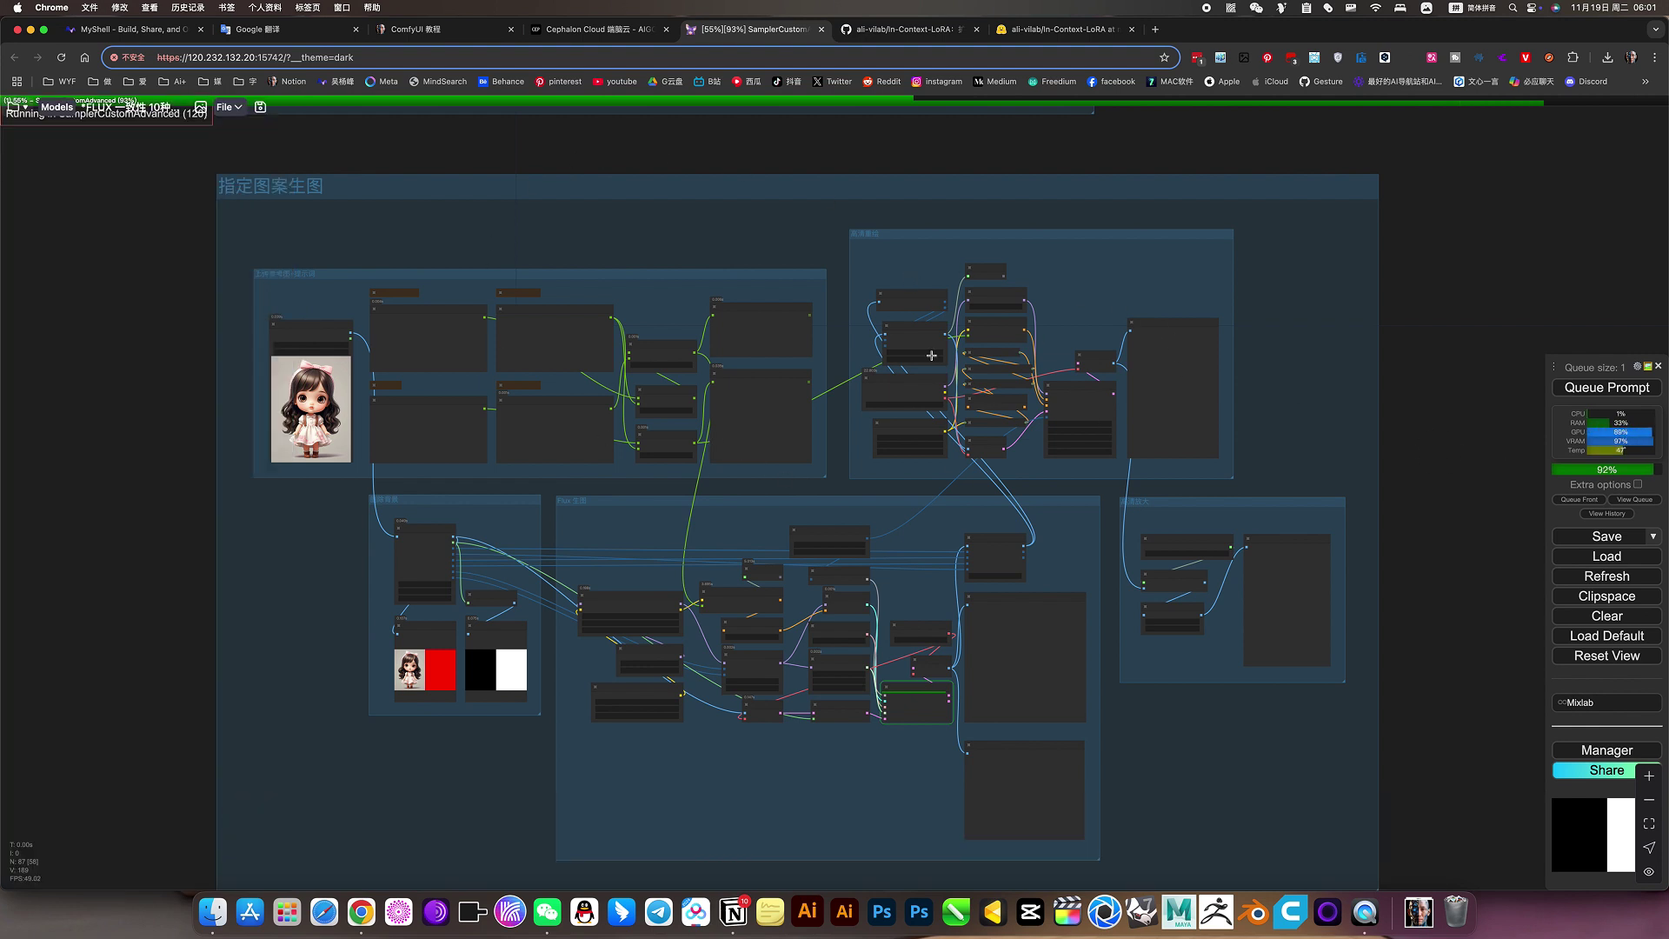
Step: Examine the Flux 生图 group's nodes and its Preview Image results as the workflow runs
scroll(932, 356, "down", 5)
scroll(925, 540, "up", 7)
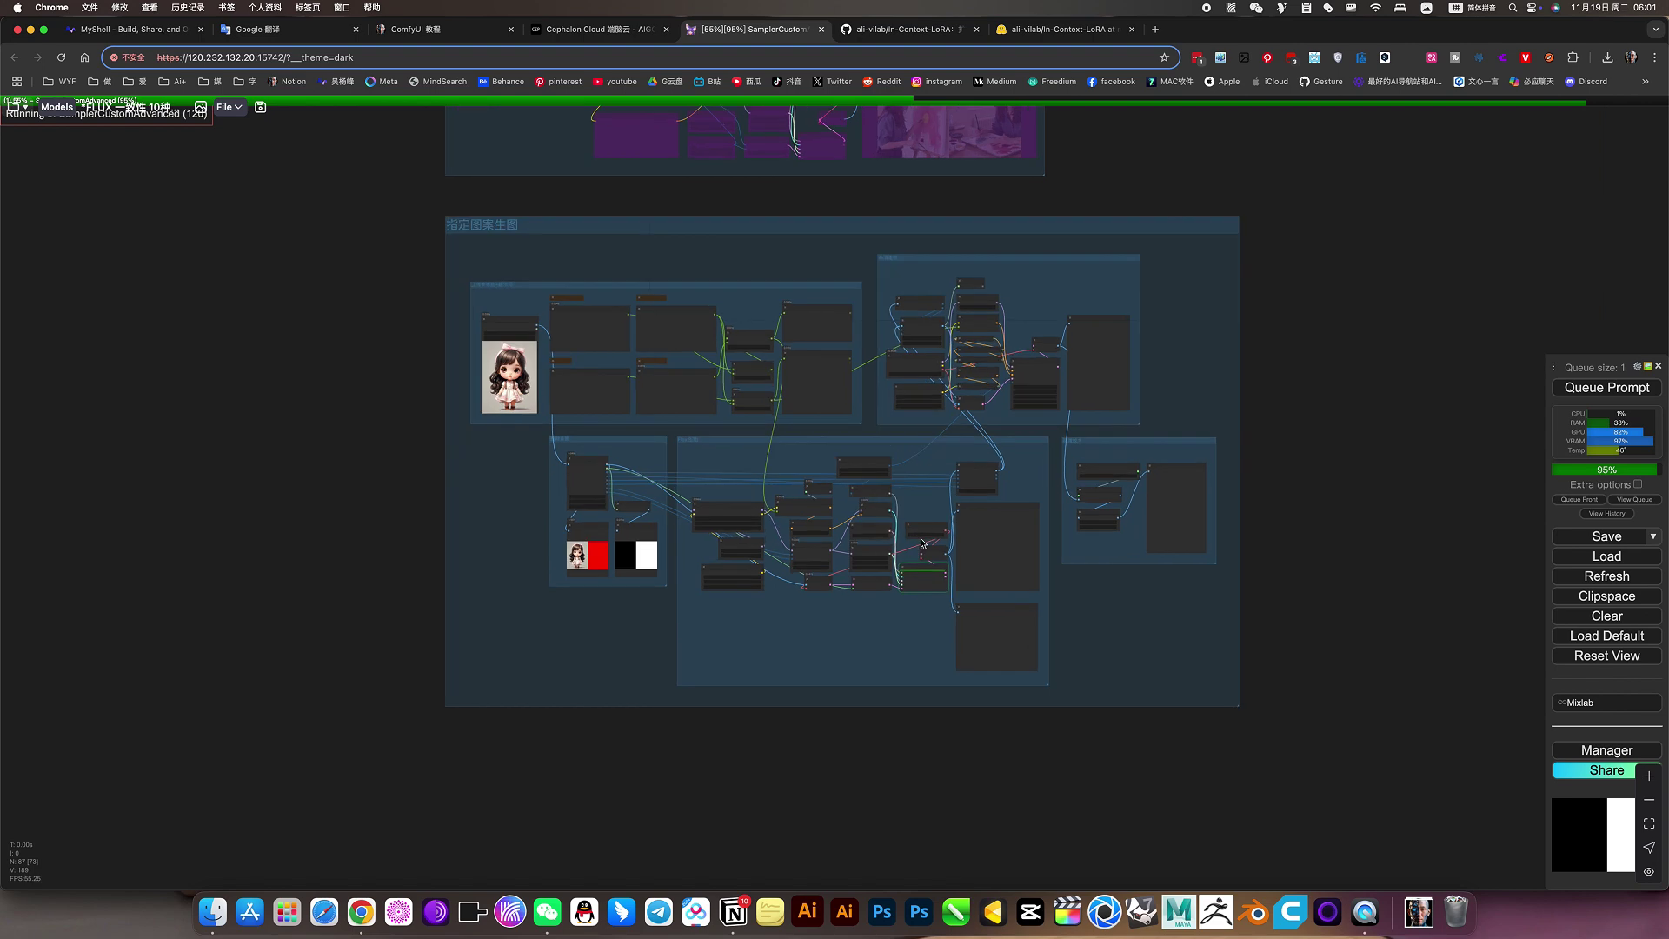
scroll(1022, 591, "up", 5)
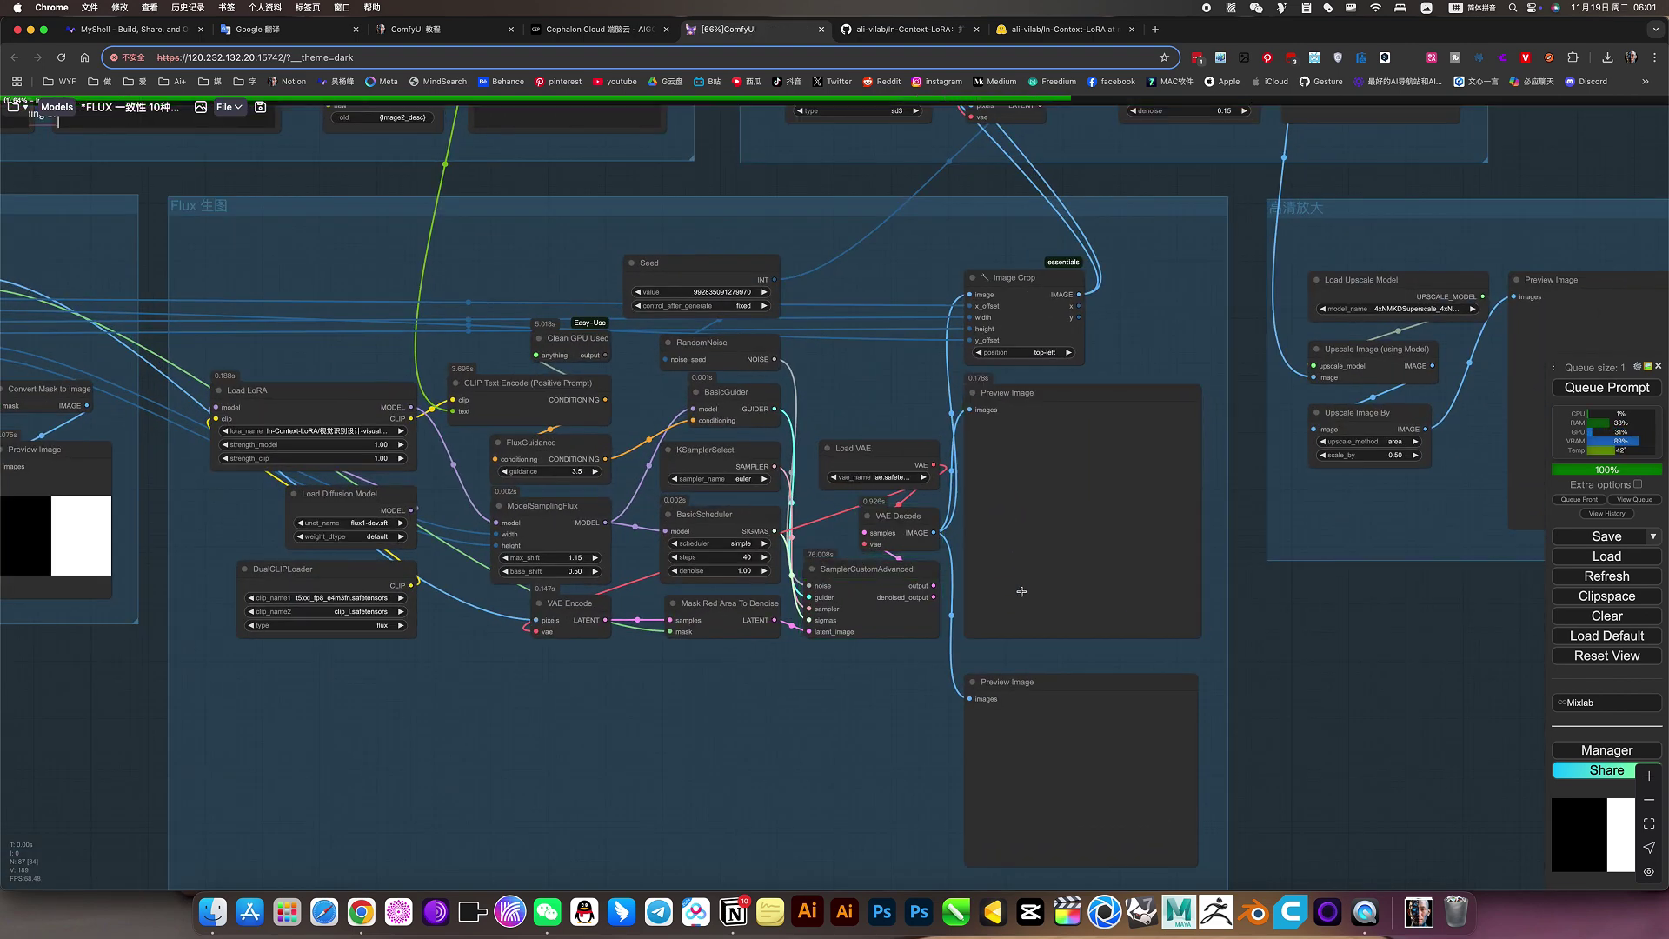
scroll(1022, 591, "down", 5)
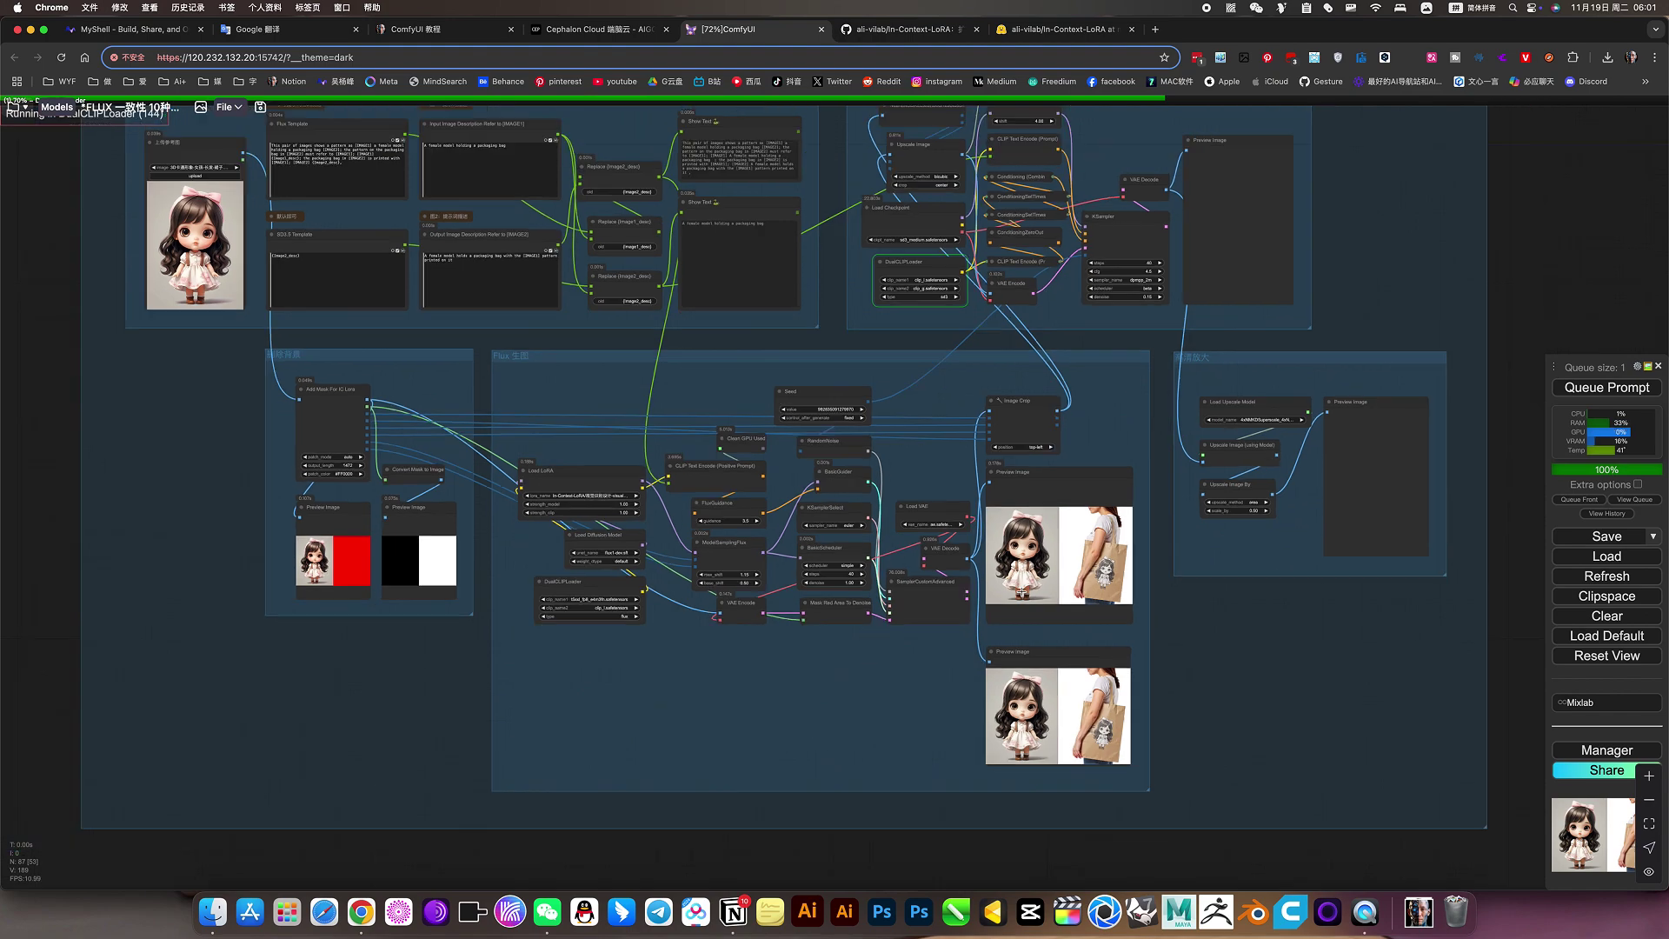
scroll(727, 345, "up", 5)
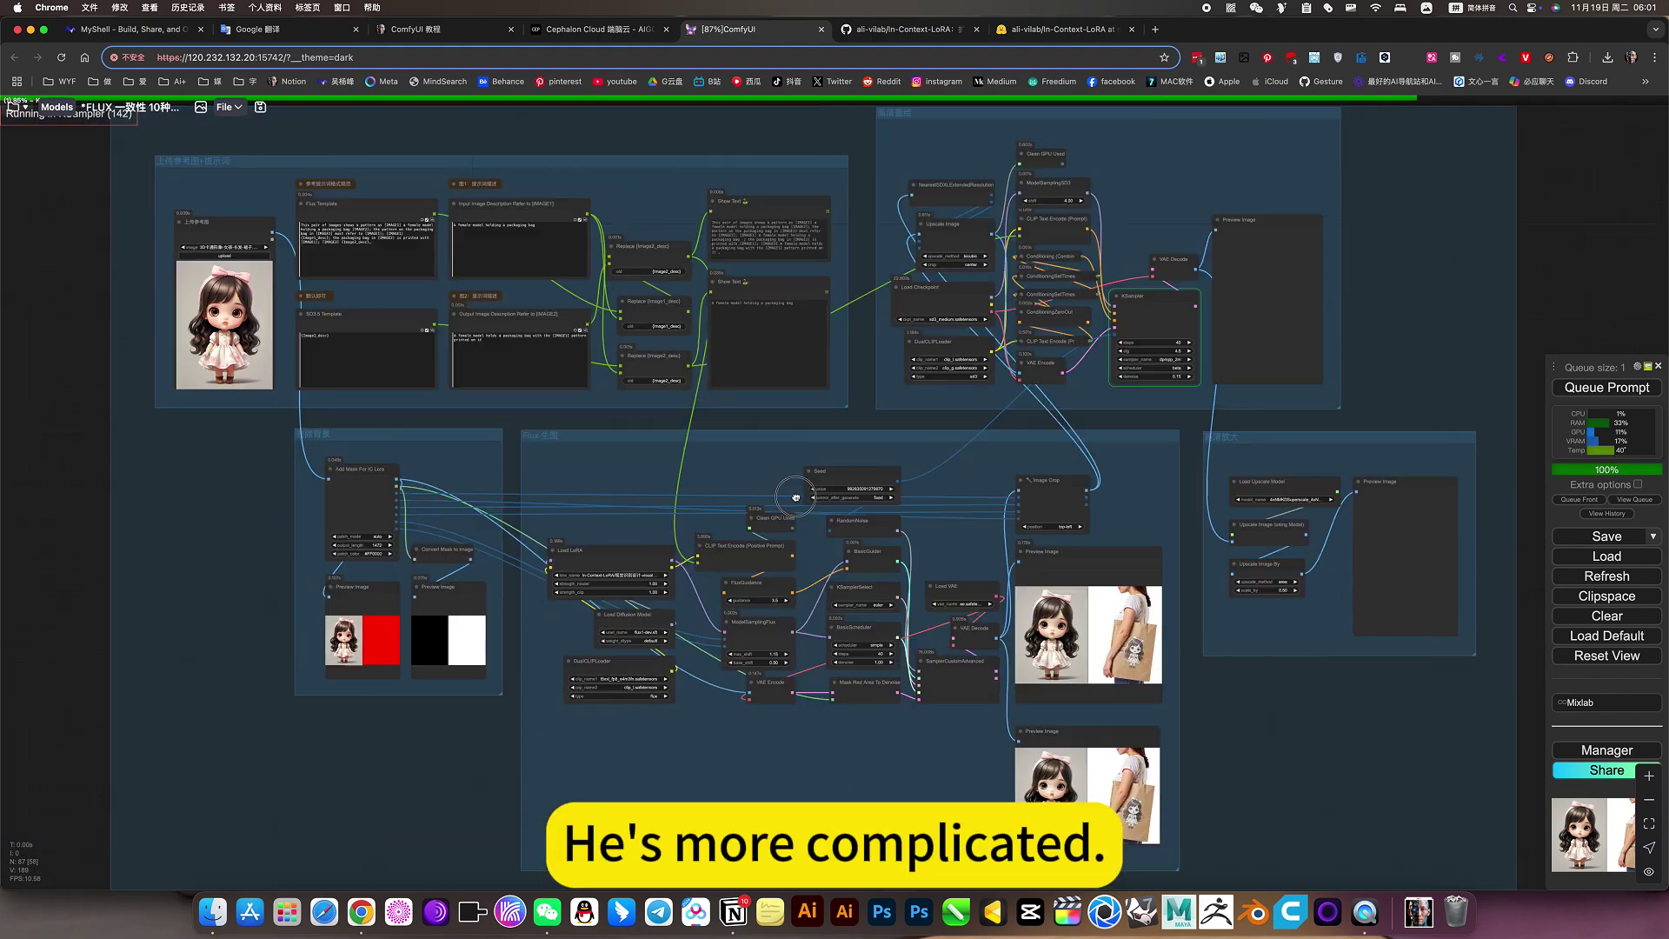
Step: Examine the reference image, prompt templates and text replacement nodes in the 上传参考图+提示词 group
scroll(487, 361, "up", 5)
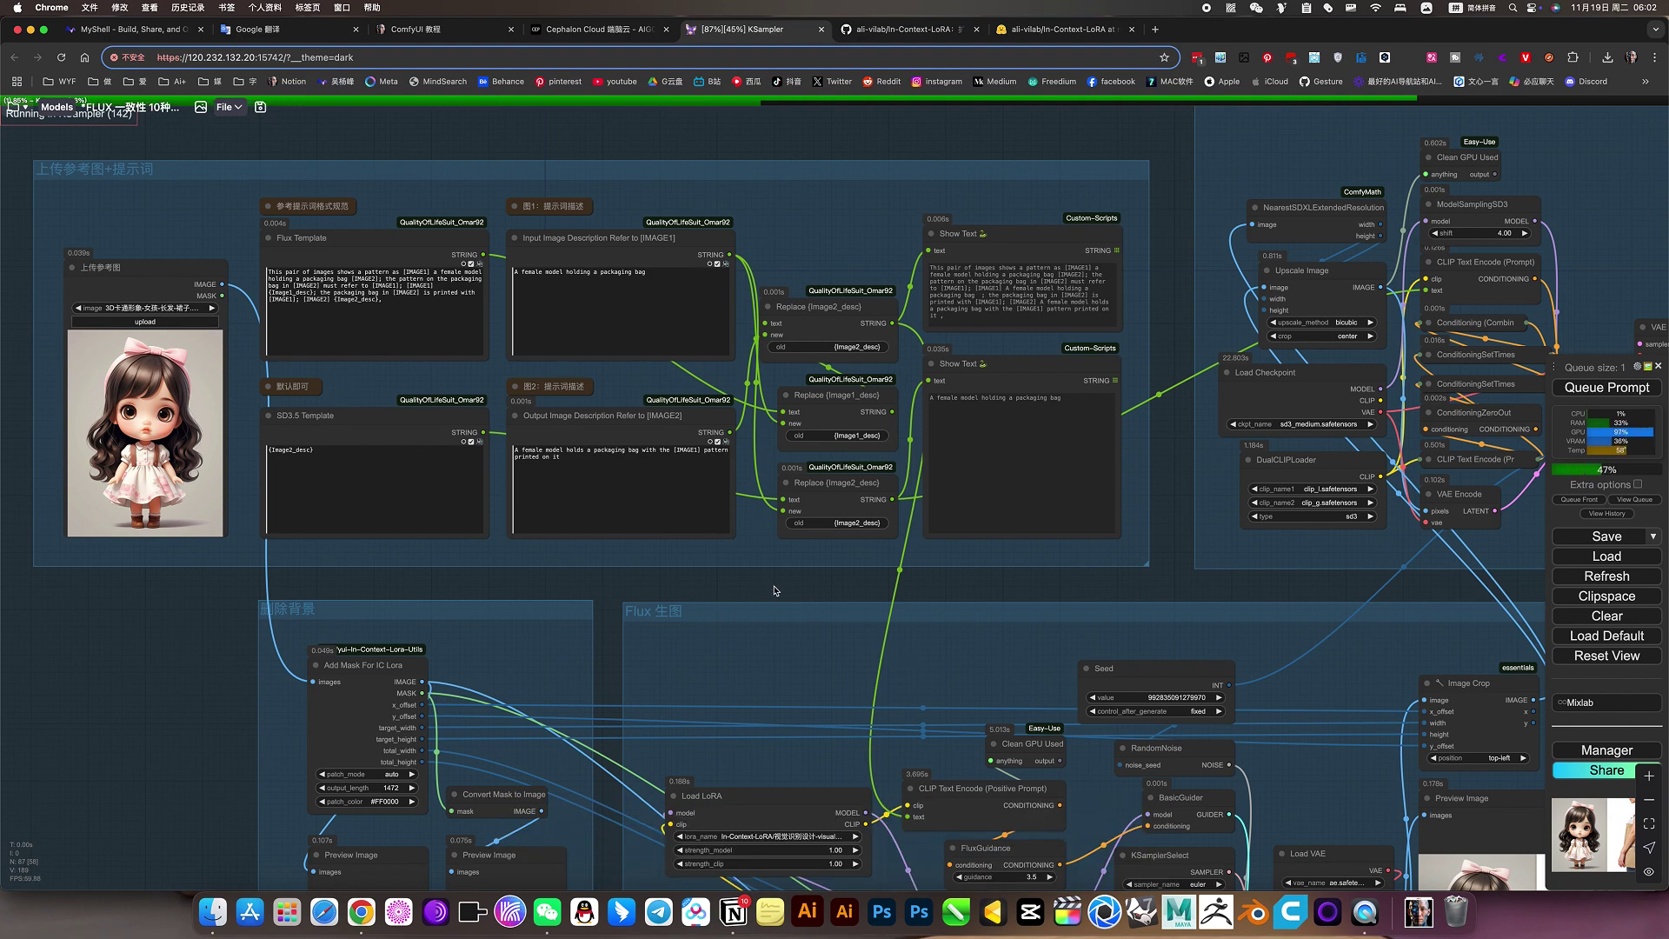
left_click_drag(217, 140, 462, 217)
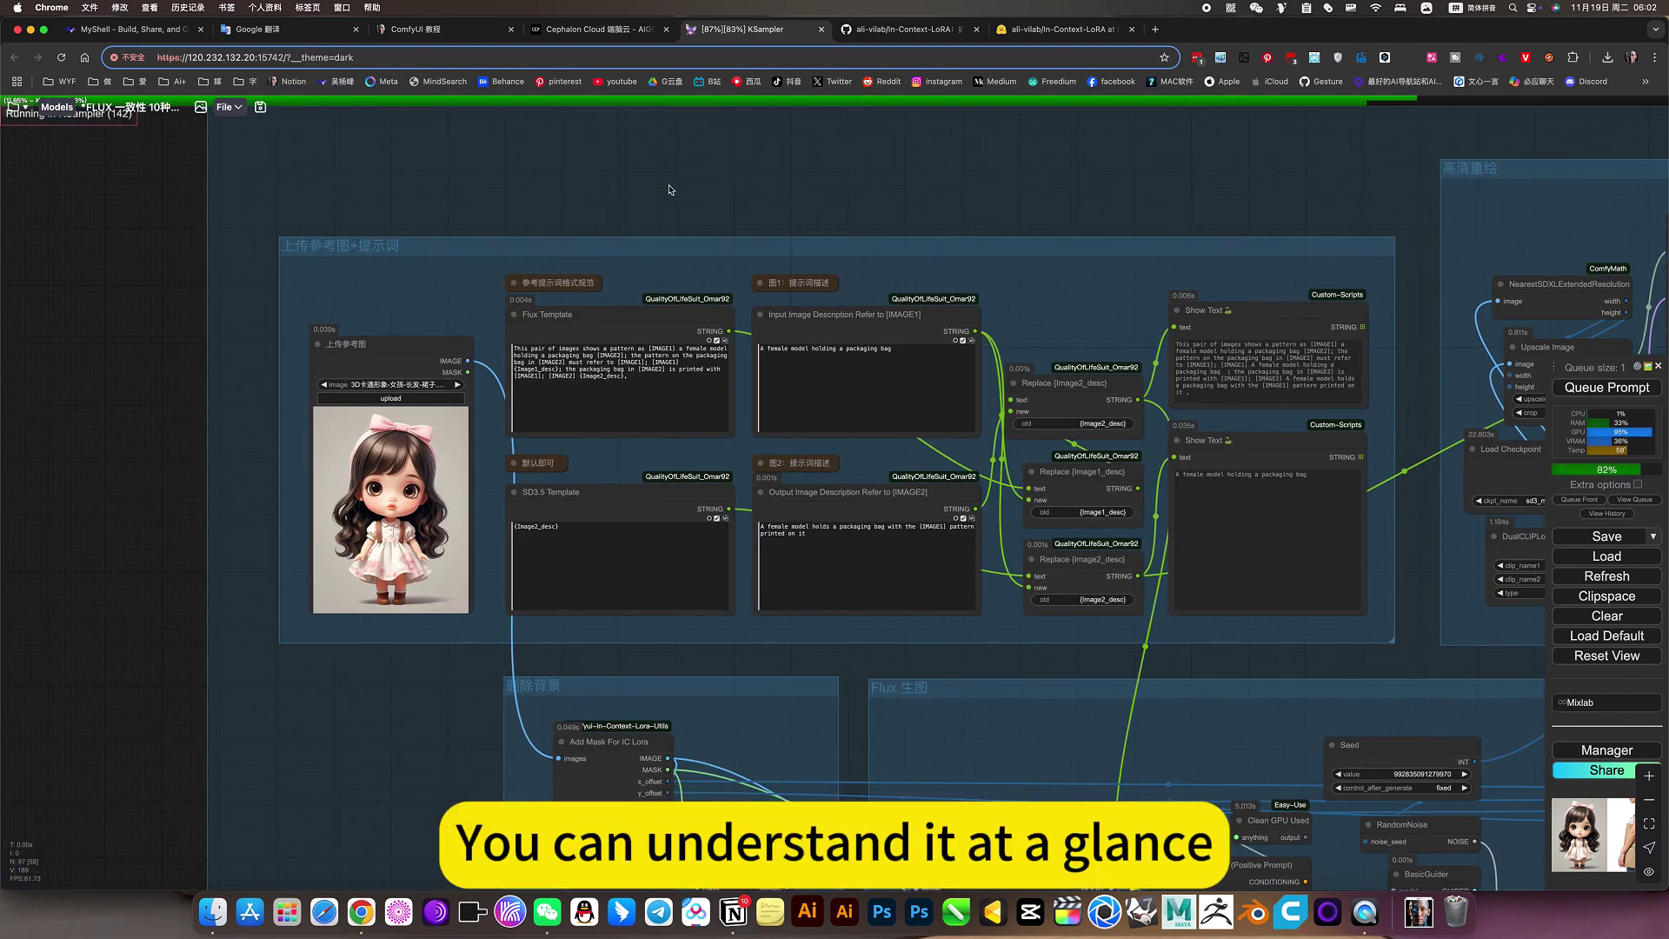
left_click_drag(681, 185, 600, 162)
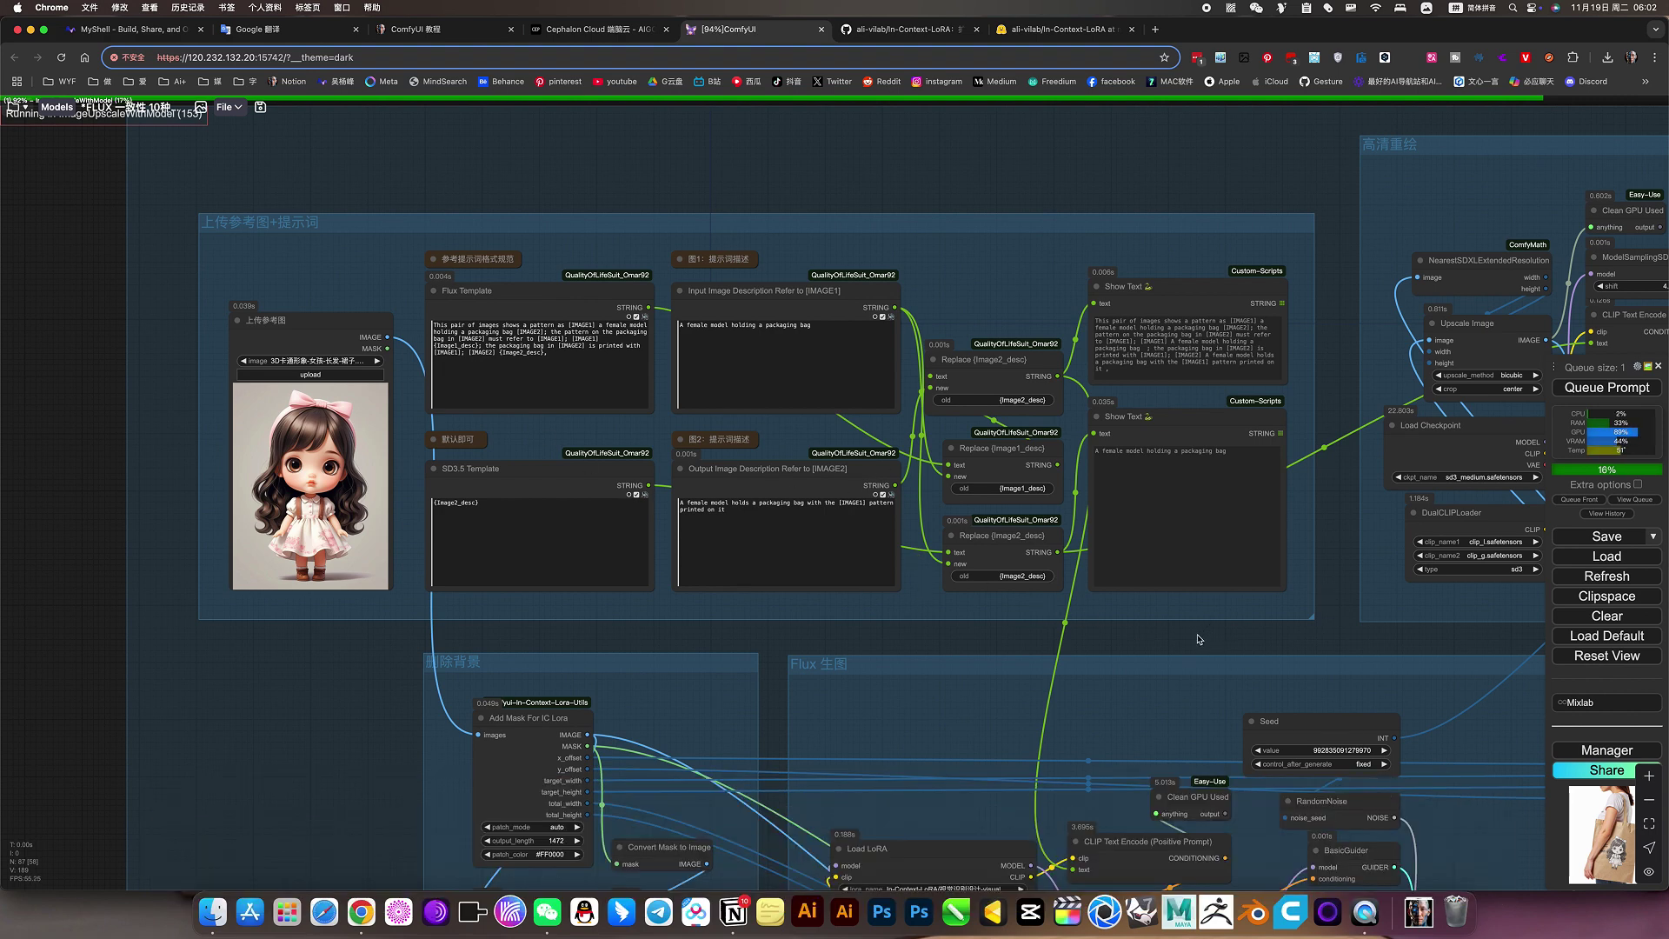
Step: Examine the 删除背景 group's mask previews and the Load LoRA and sampling nodes in the Flux 生图 group
left_click_drag(1041, 609, 865, 614)
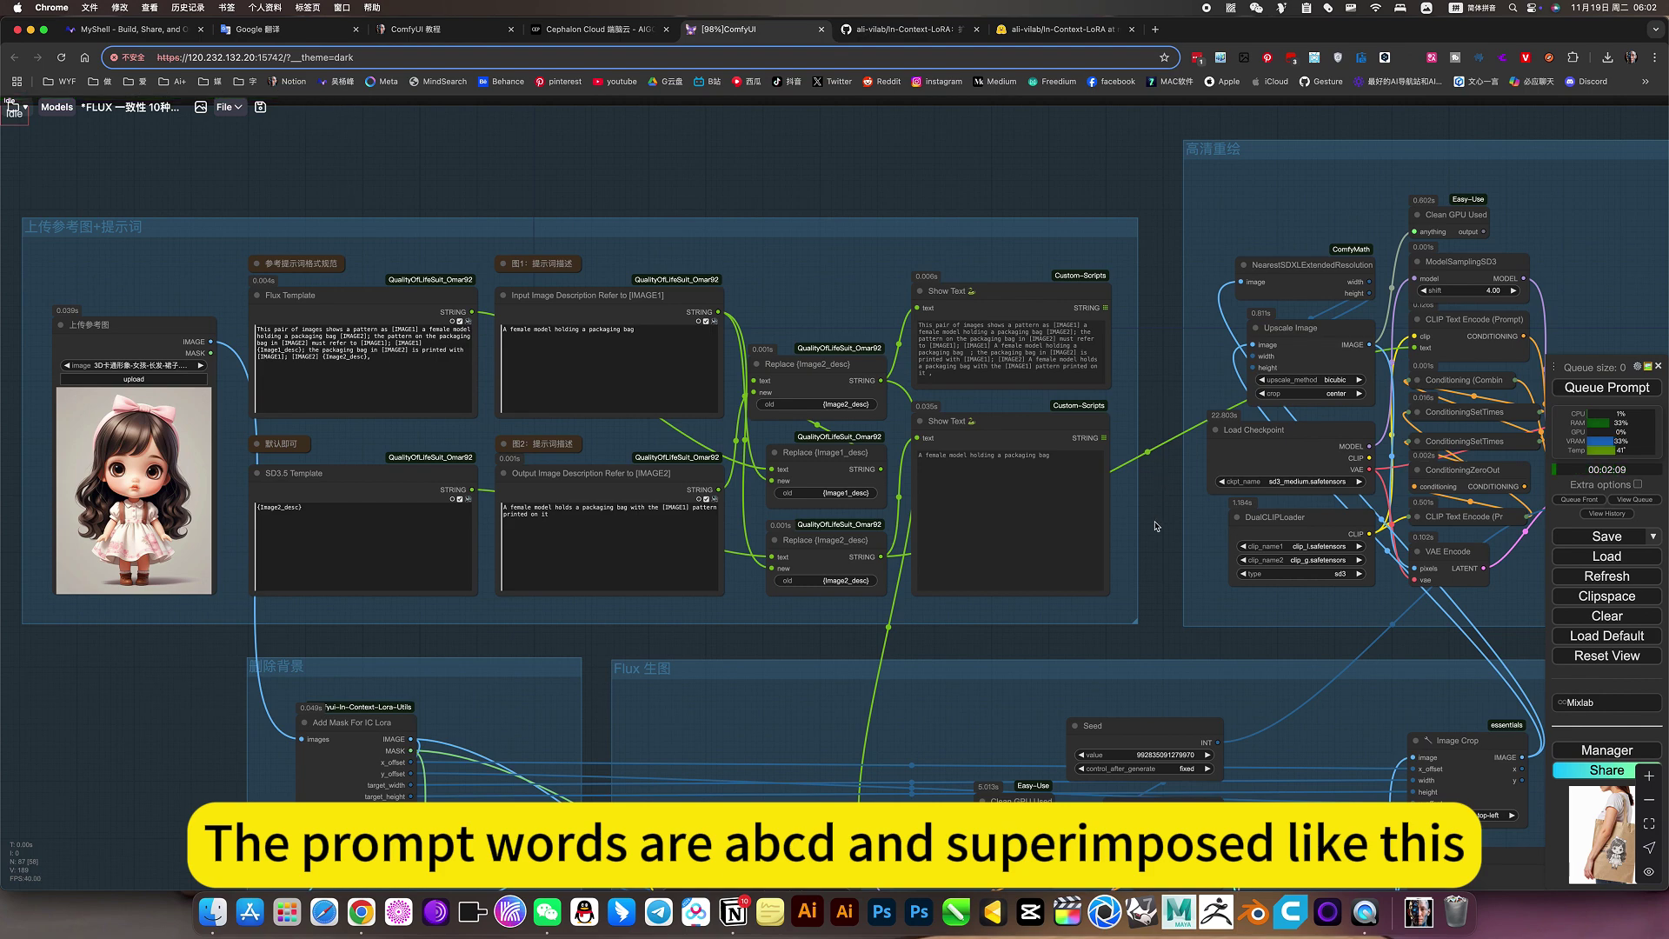
left_click_drag(1166, 544, 1201, 304)
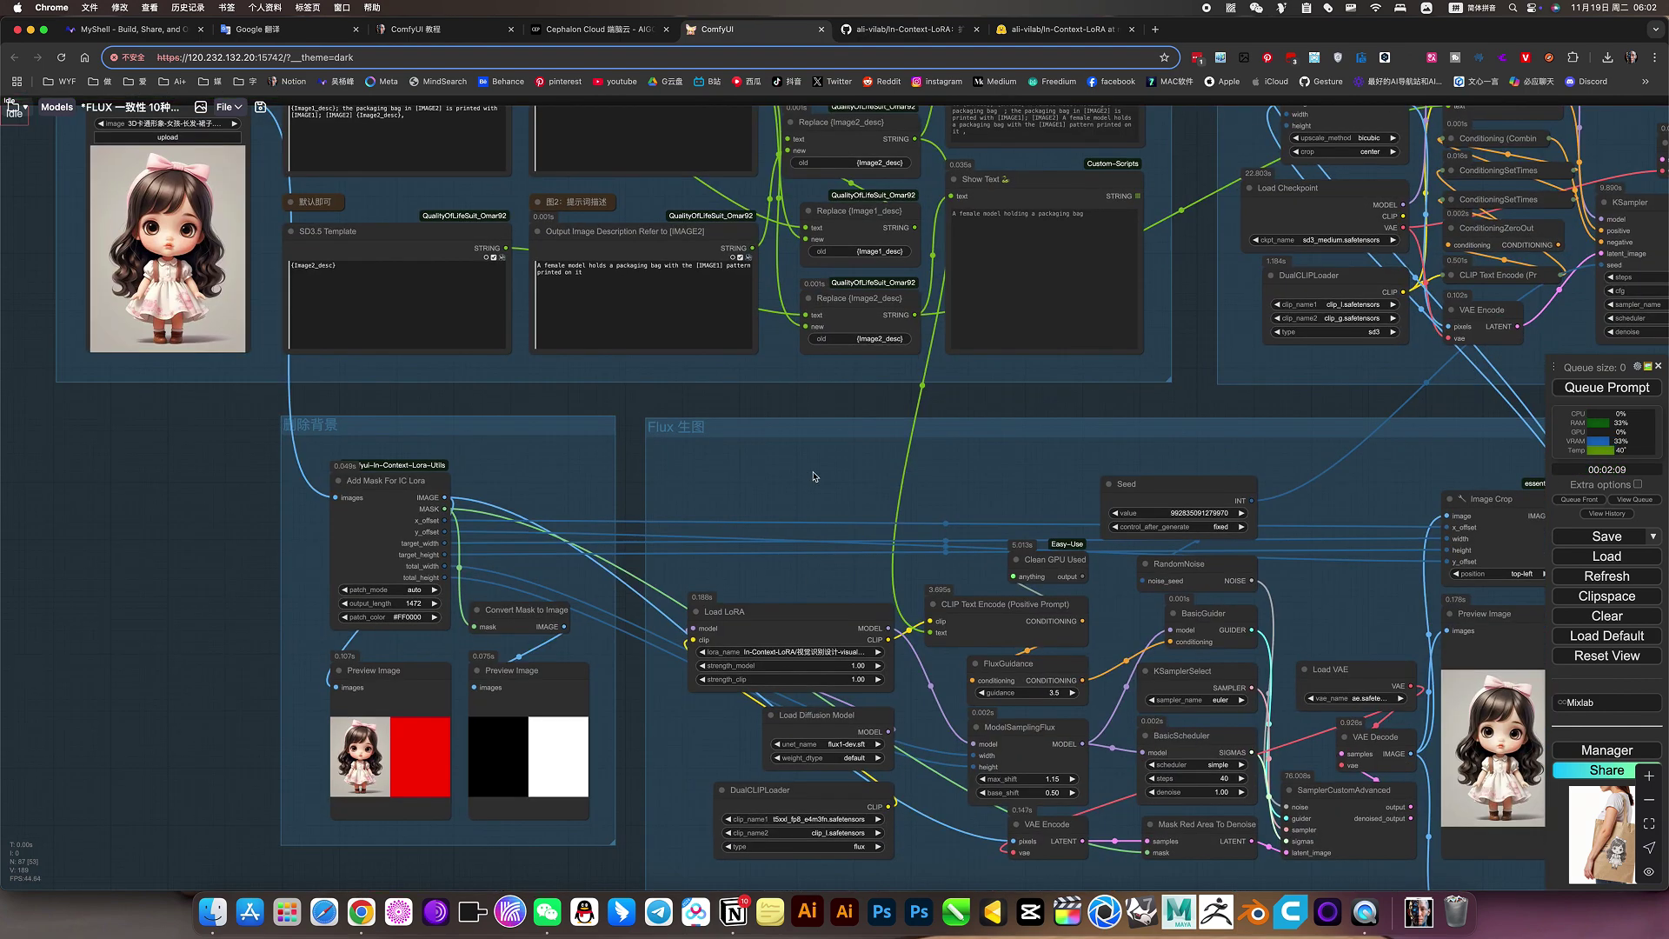
left_click_drag(834, 395, 870, 308)
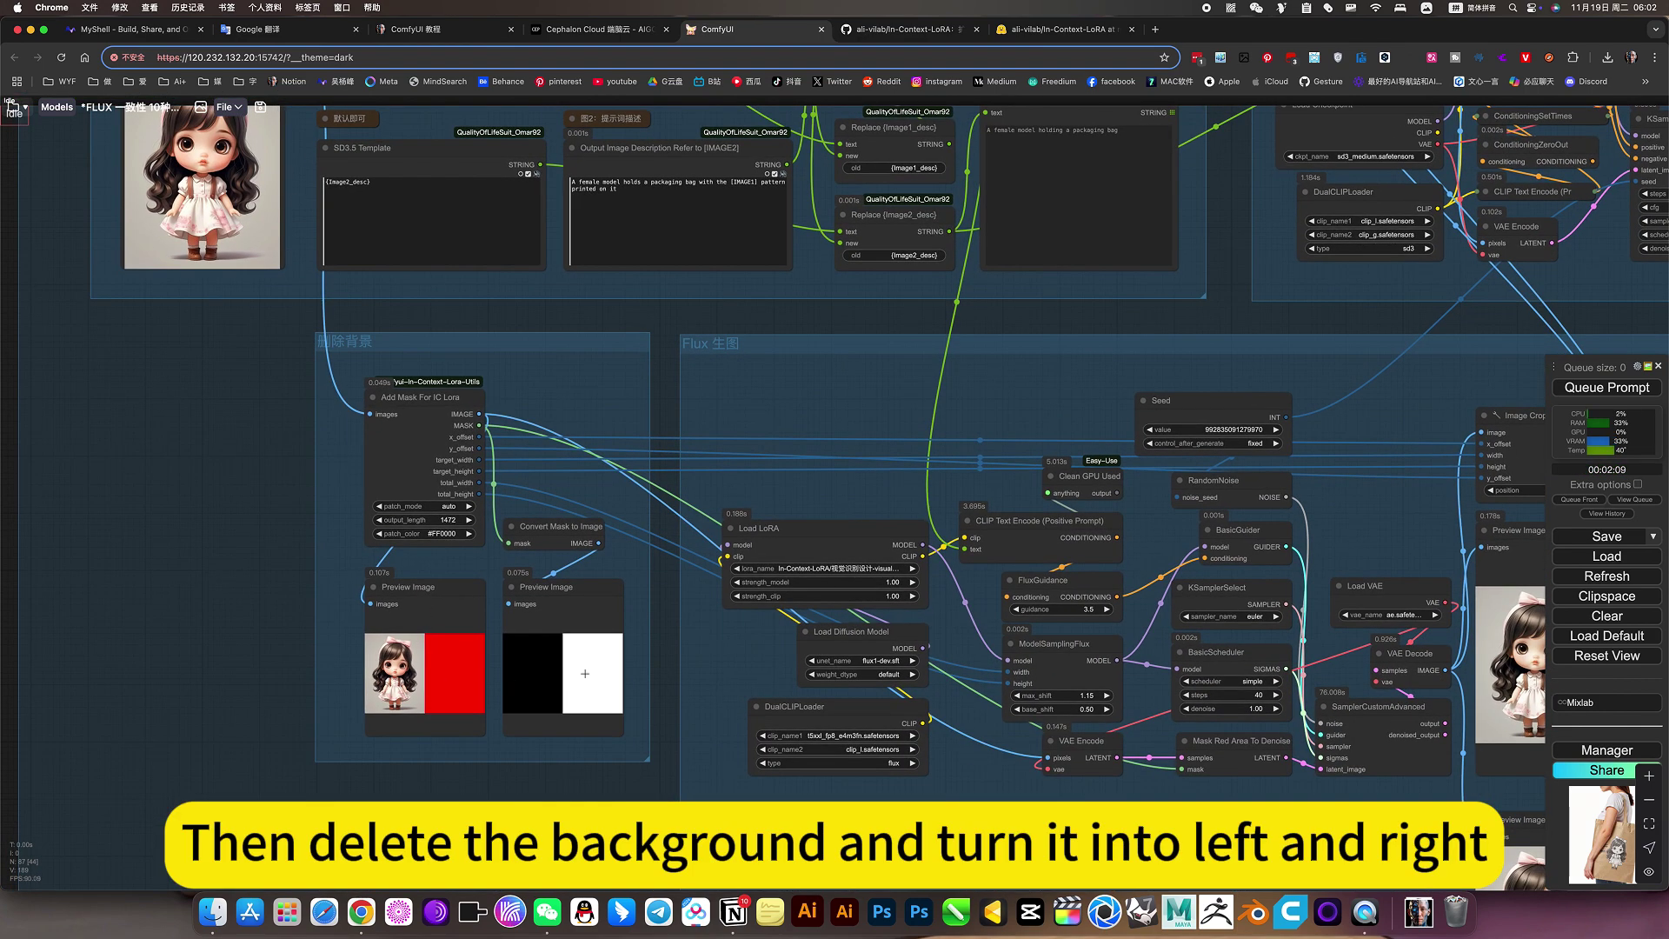
left_click_drag(623, 803, 267, 646)
left_click_drag(730, 684, 714, 737)
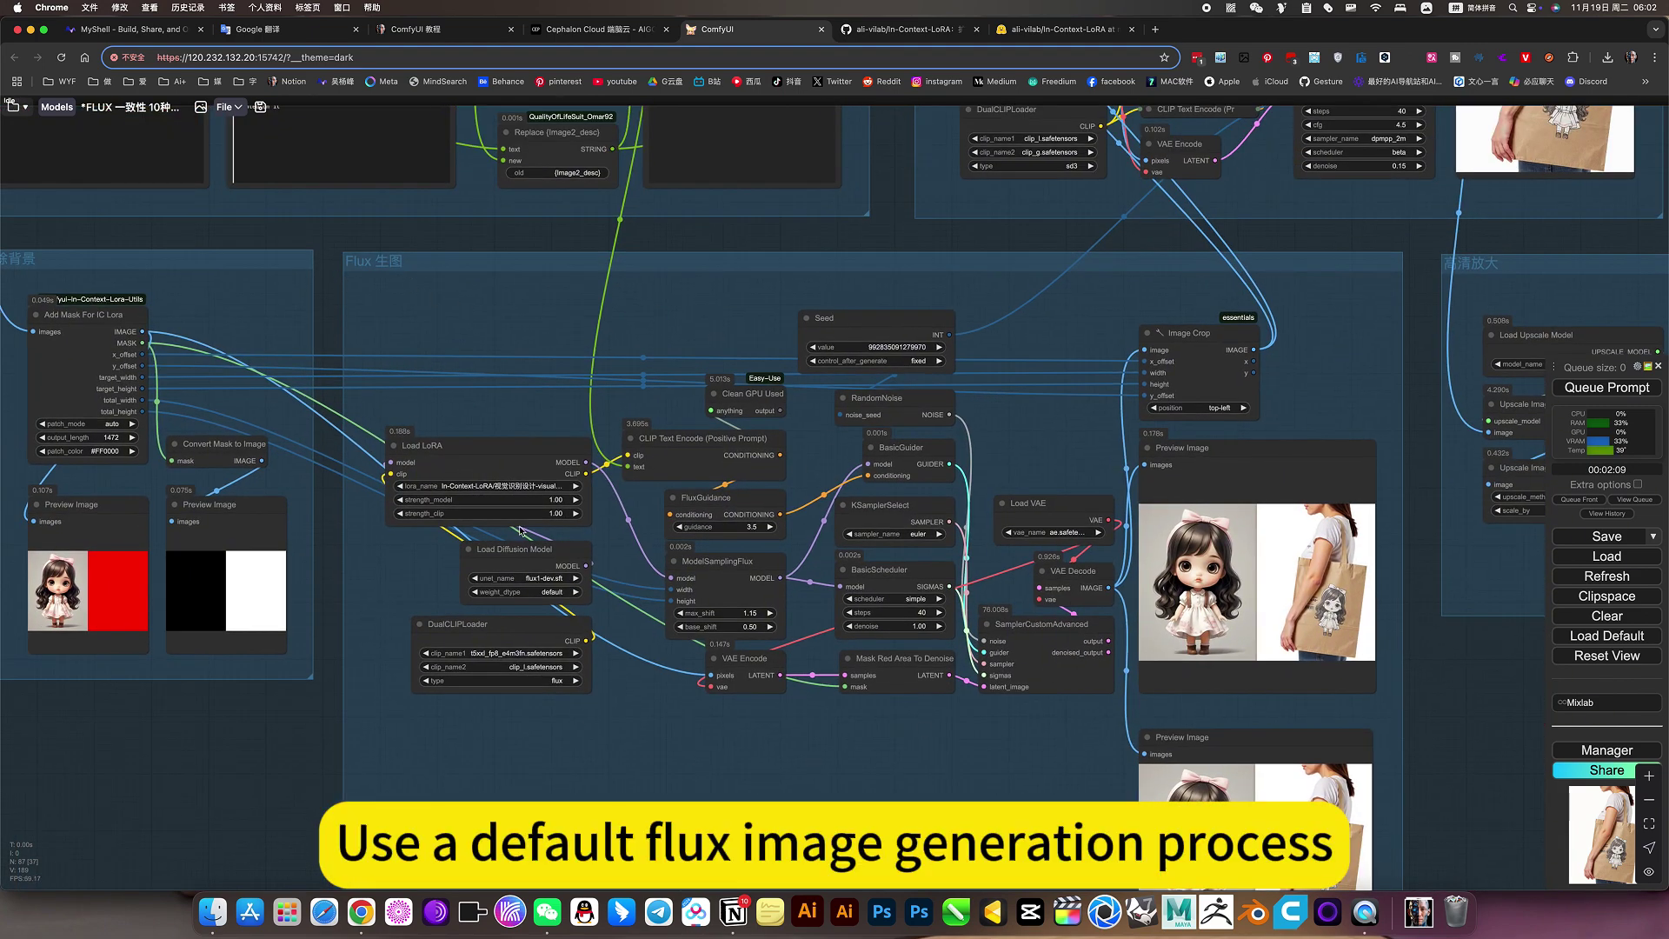
left_click(508, 485)
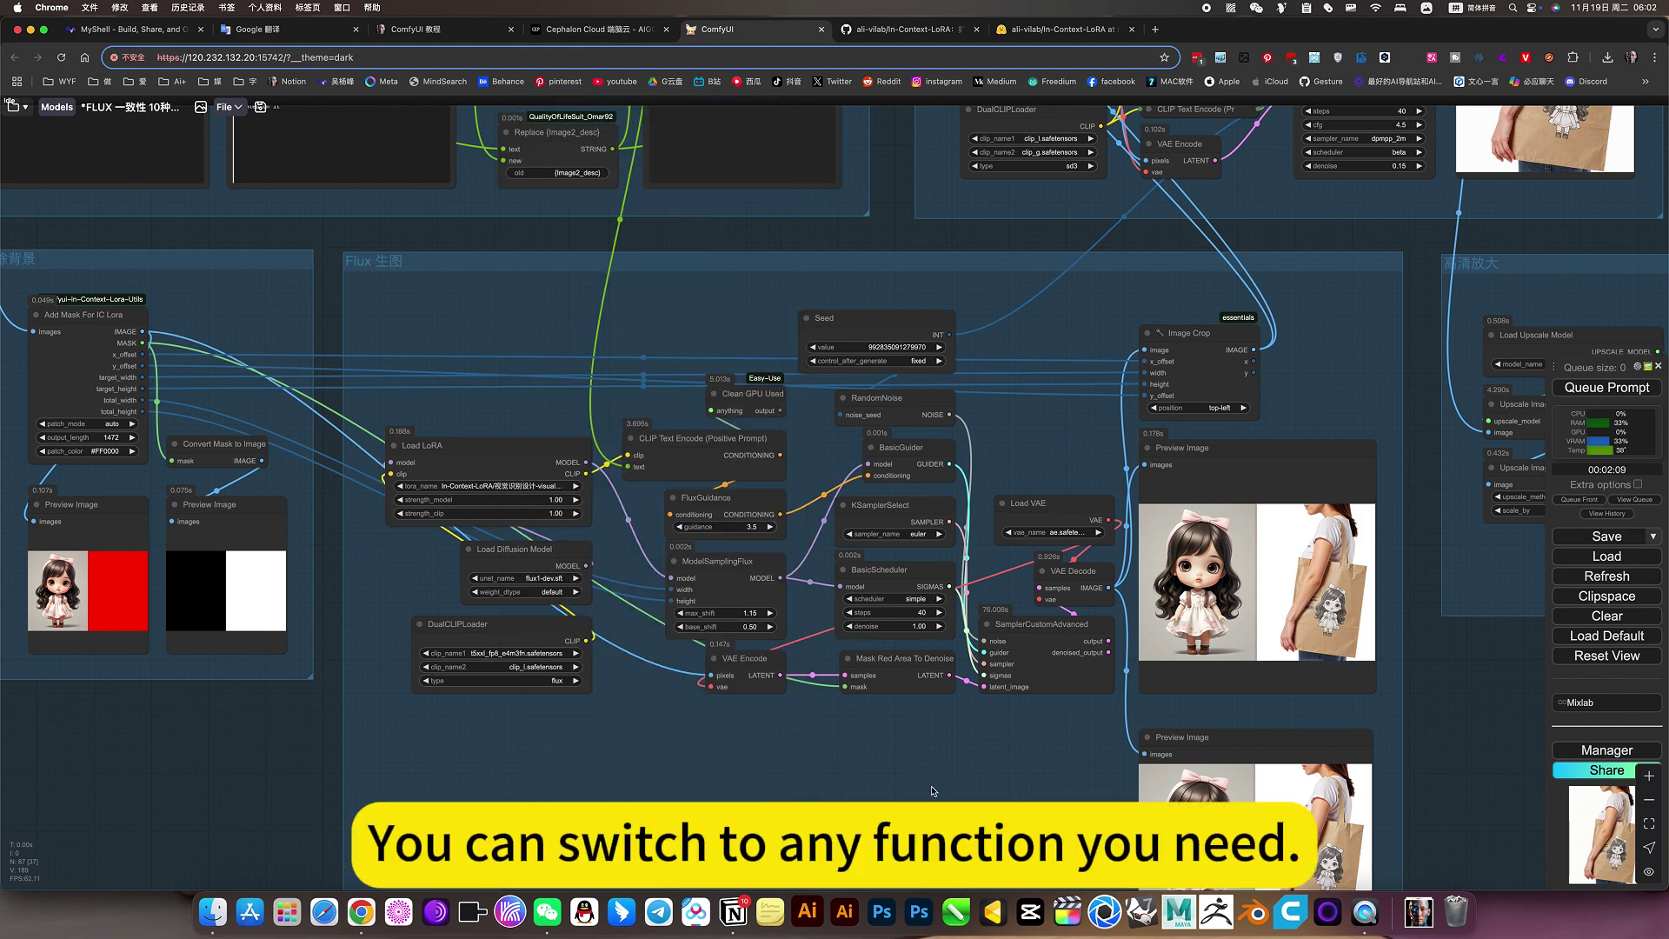
Step: Examine the 高清重绘 group's SD3 redraw nodes, focusing on the KSampler's denoise setting
scroll(932, 791, "down", 5)
left_click_drag(949, 793, 793, 807)
scroll(999, 221, "up", 2)
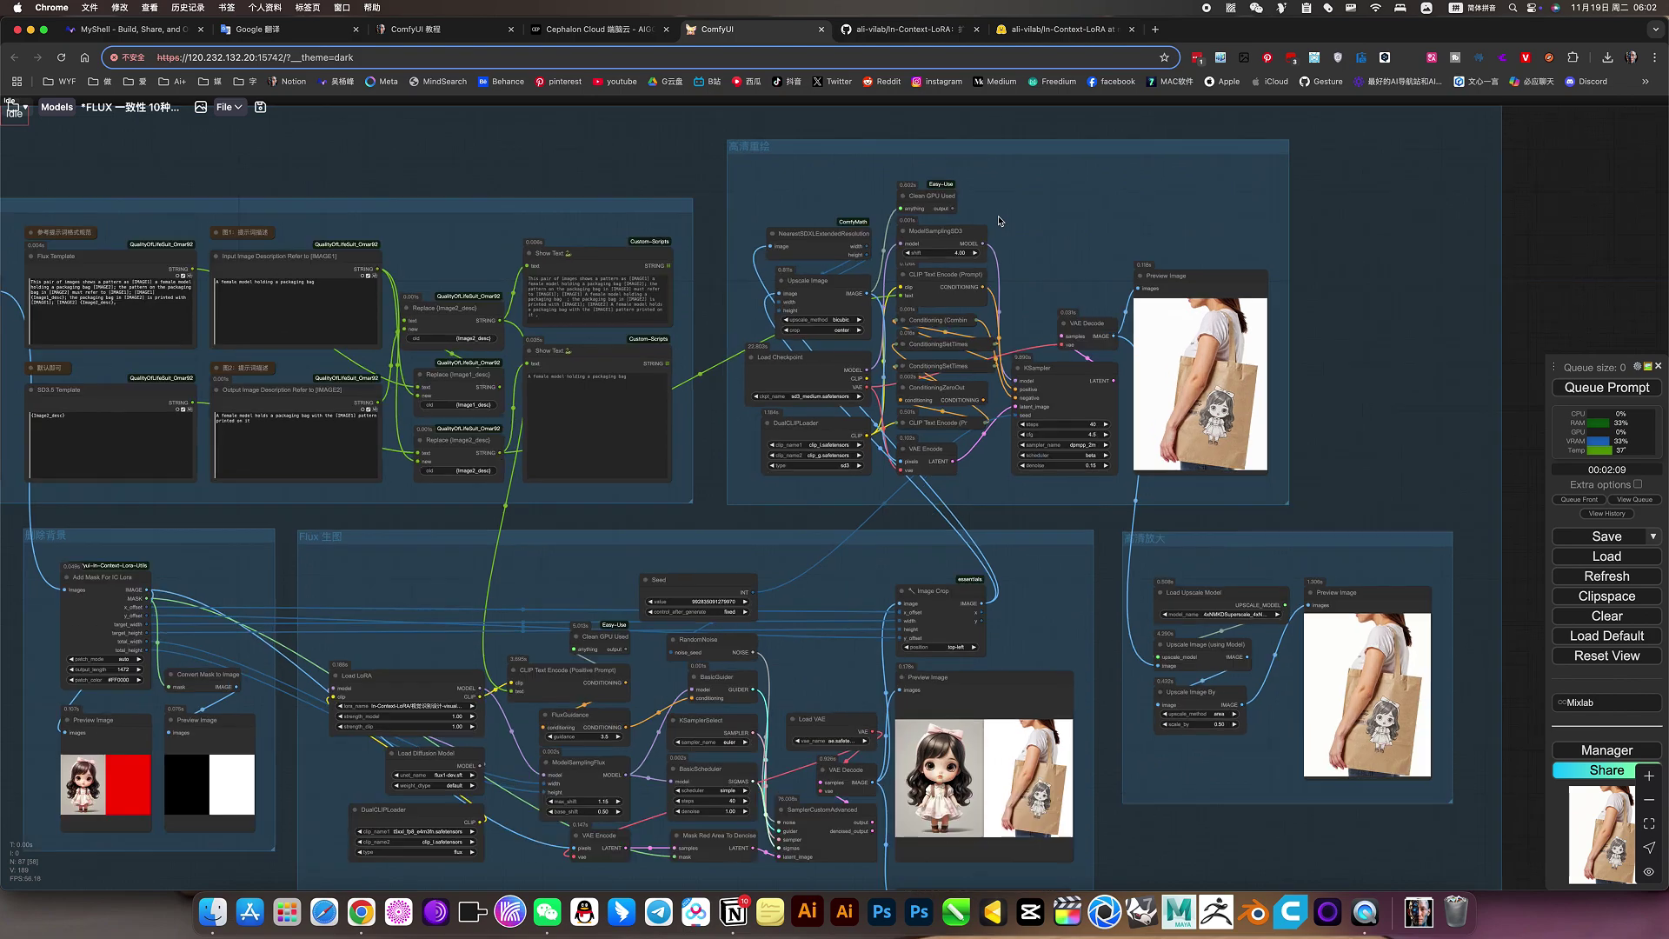
scroll(999, 221, "up", 4)
scroll(1119, 460, "down", 5)
left_click_drag(1372, 323, 1353, 88)
scroll(1060, 637, "up", 4)
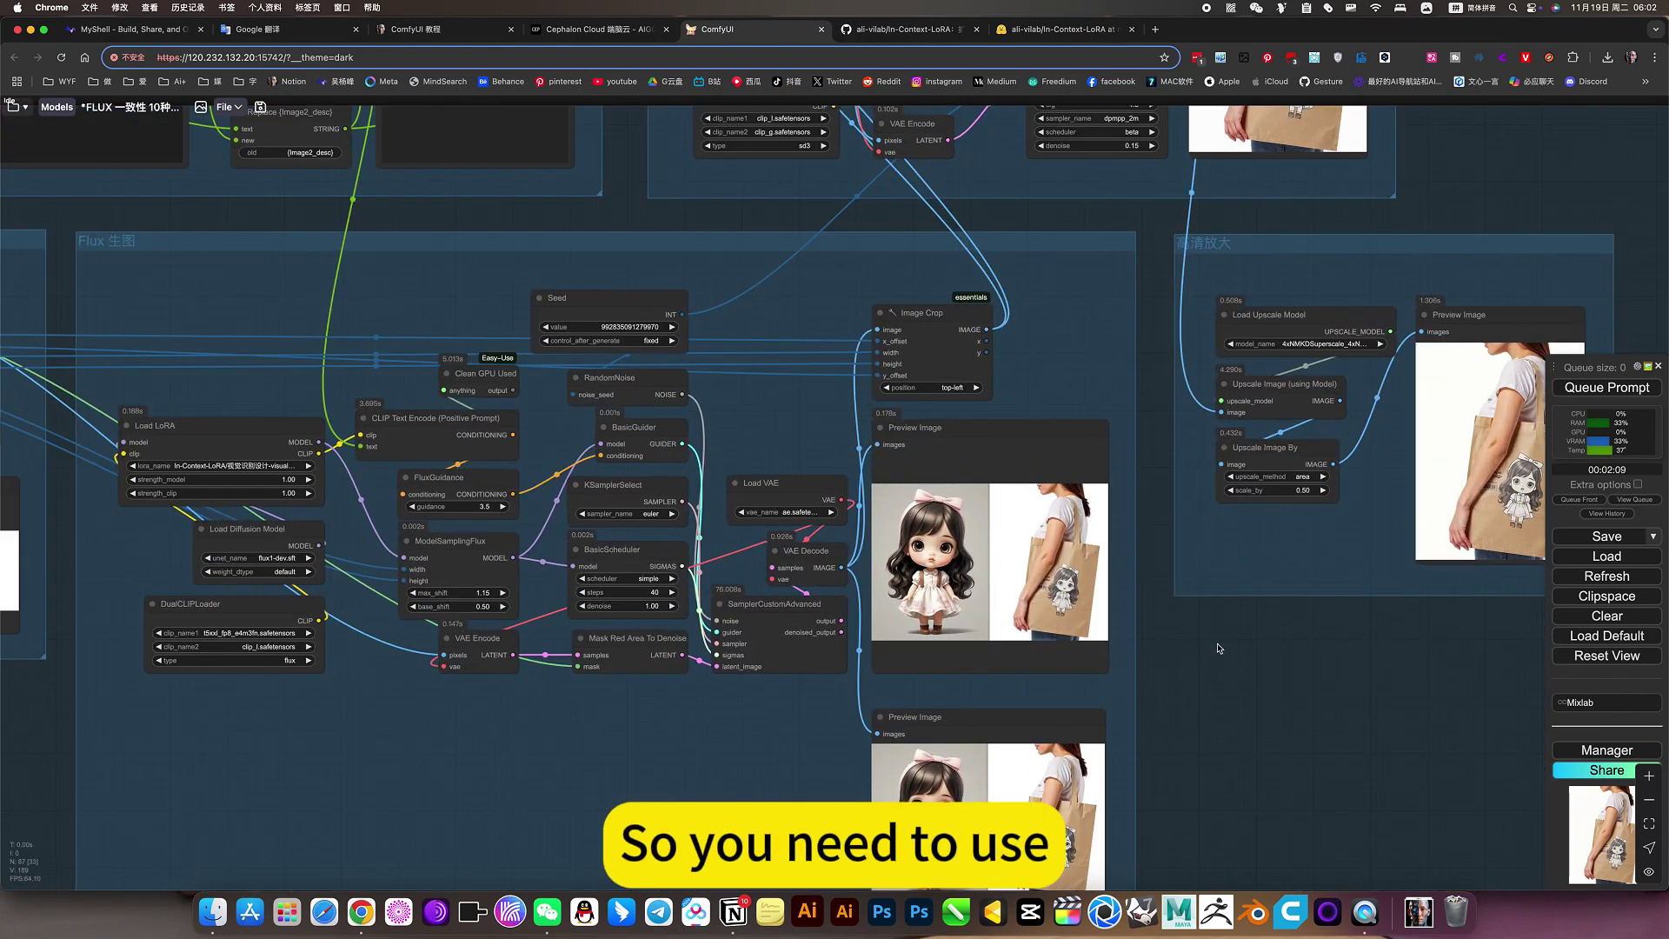
left_click_drag(1218, 648, 1250, 850)
left_click_drag(1483, 313, 1284, 673)
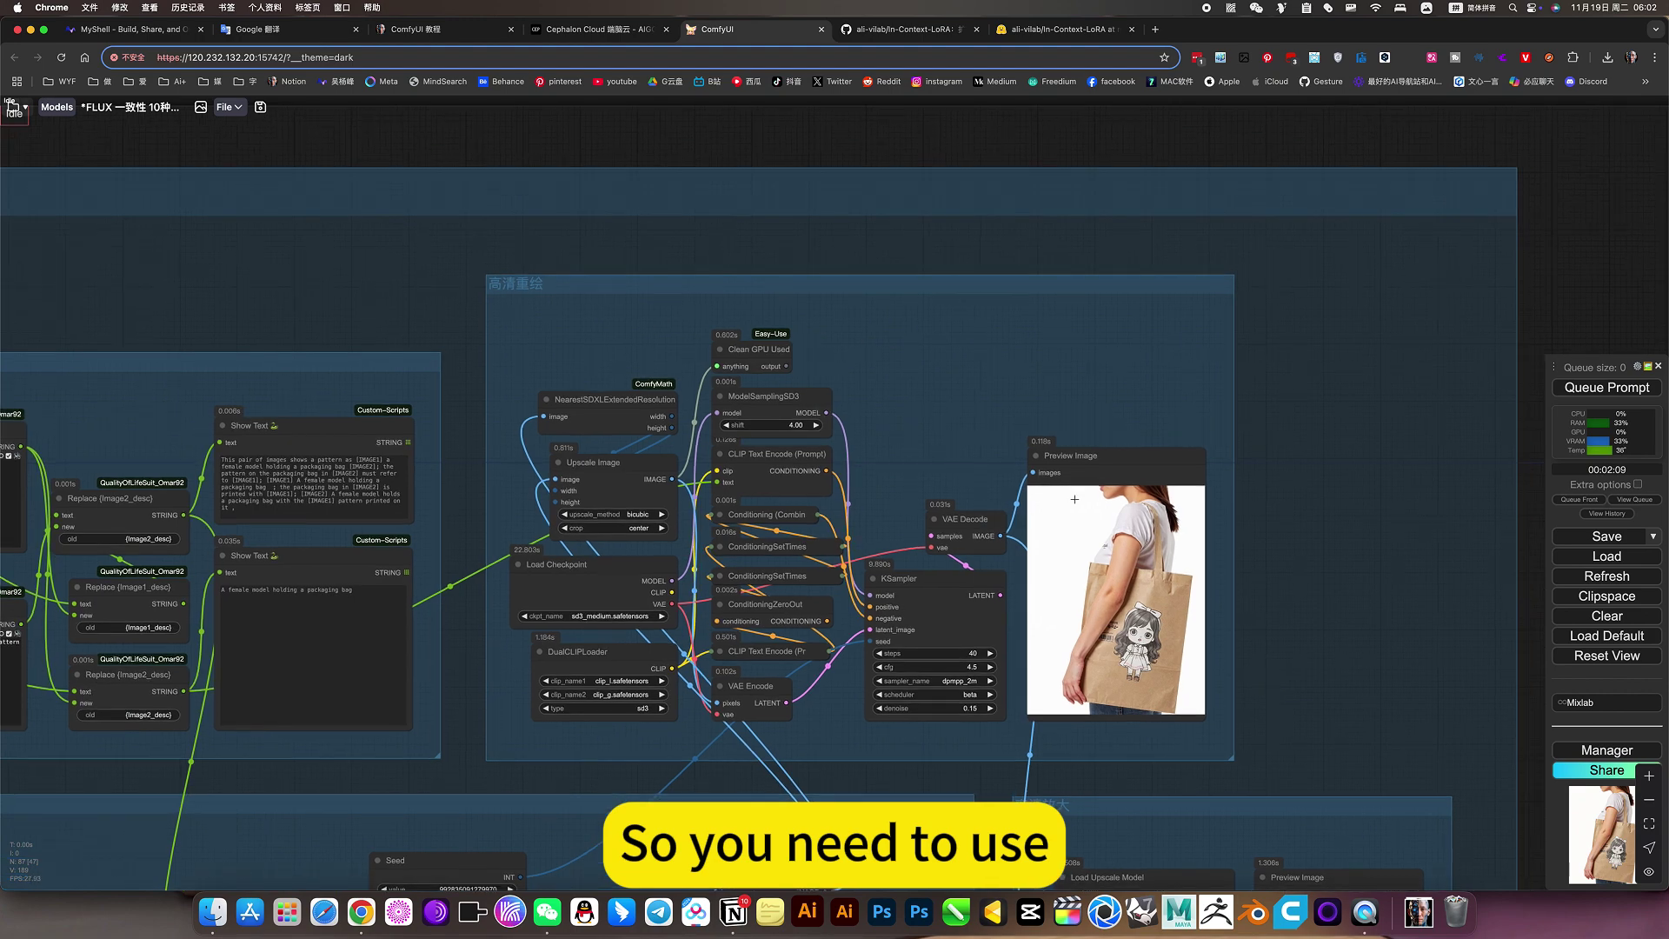
scroll(634, 501, "up", 2)
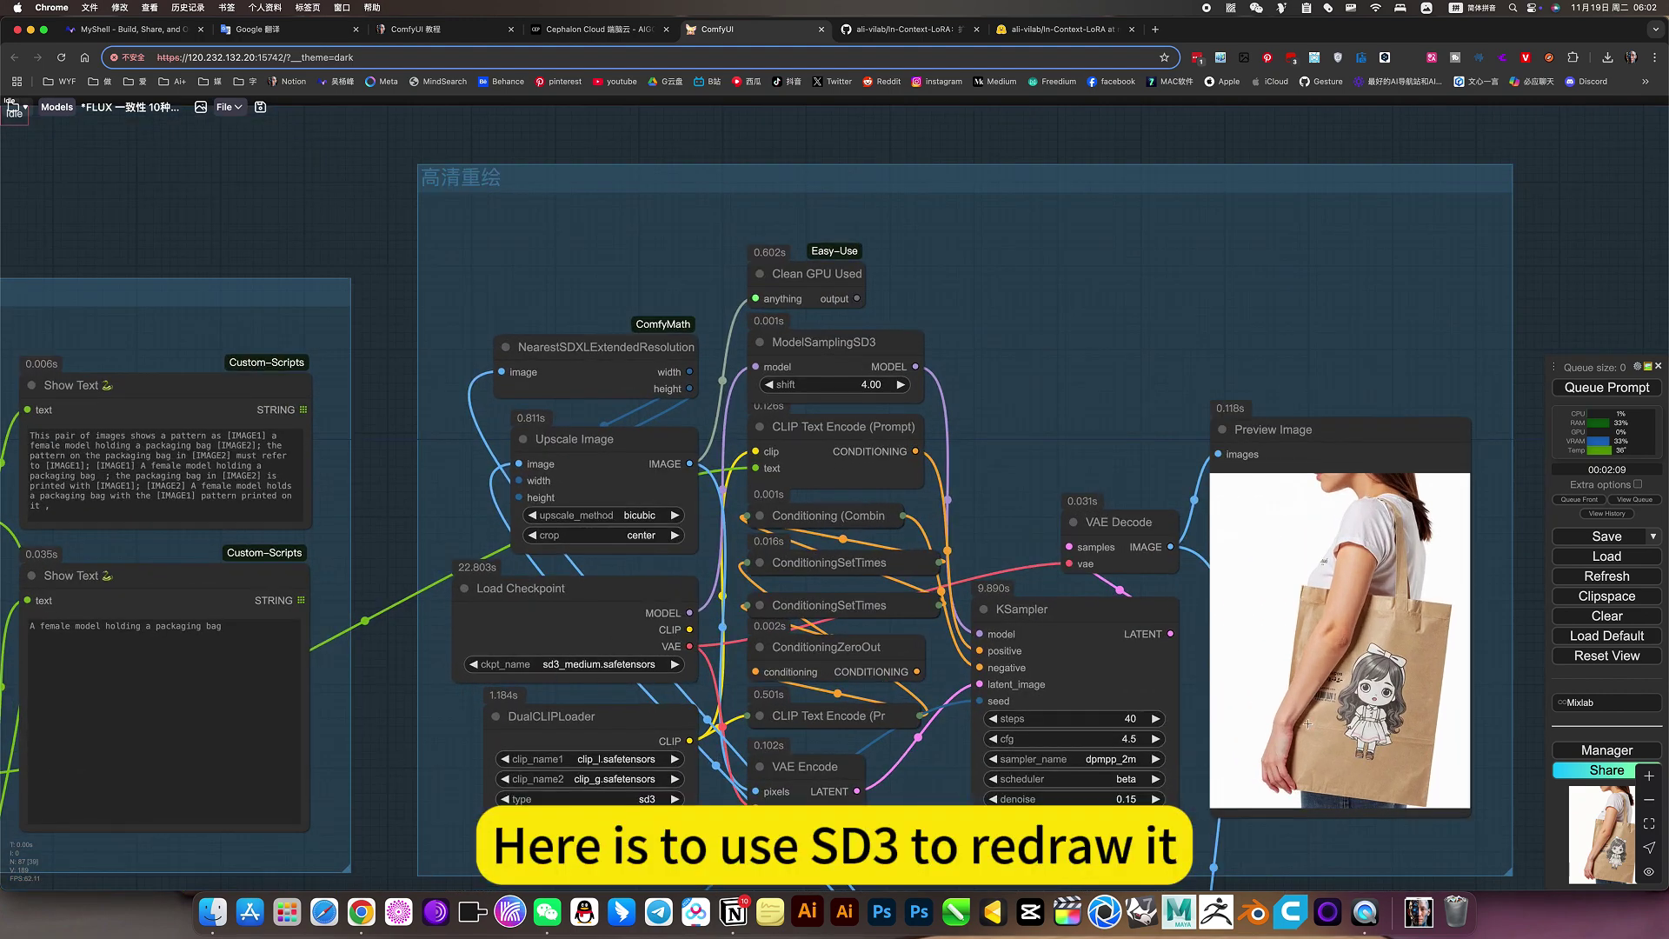
scroll(1148, 835, "up", 5)
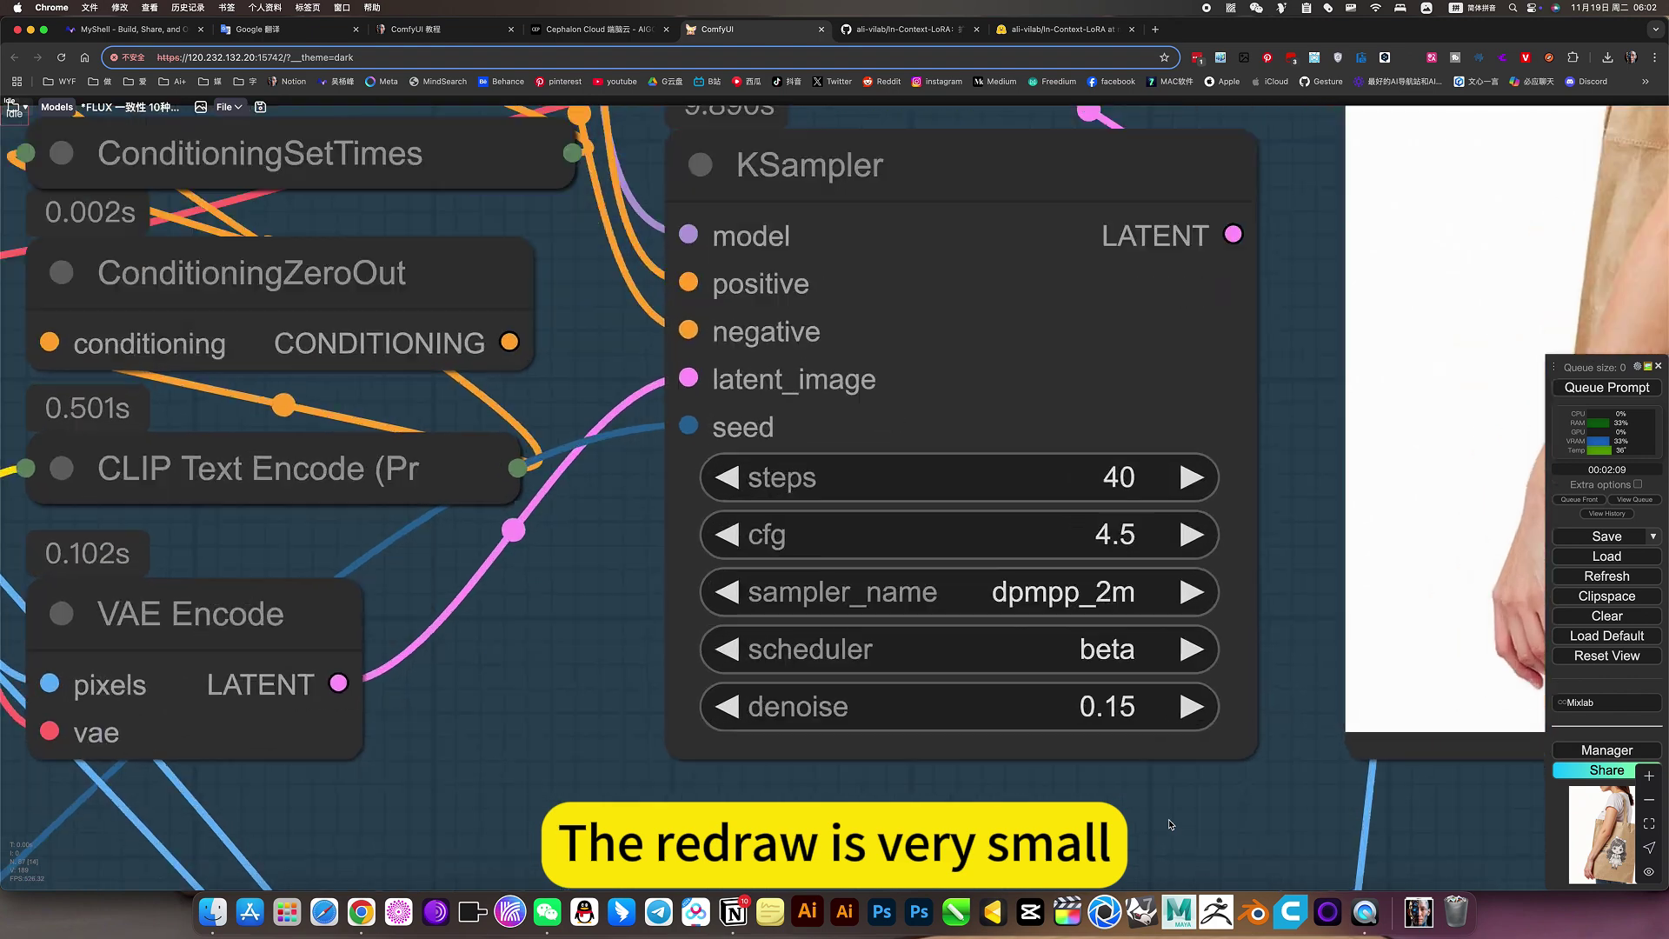
scroll(1170, 825, "up", 2)
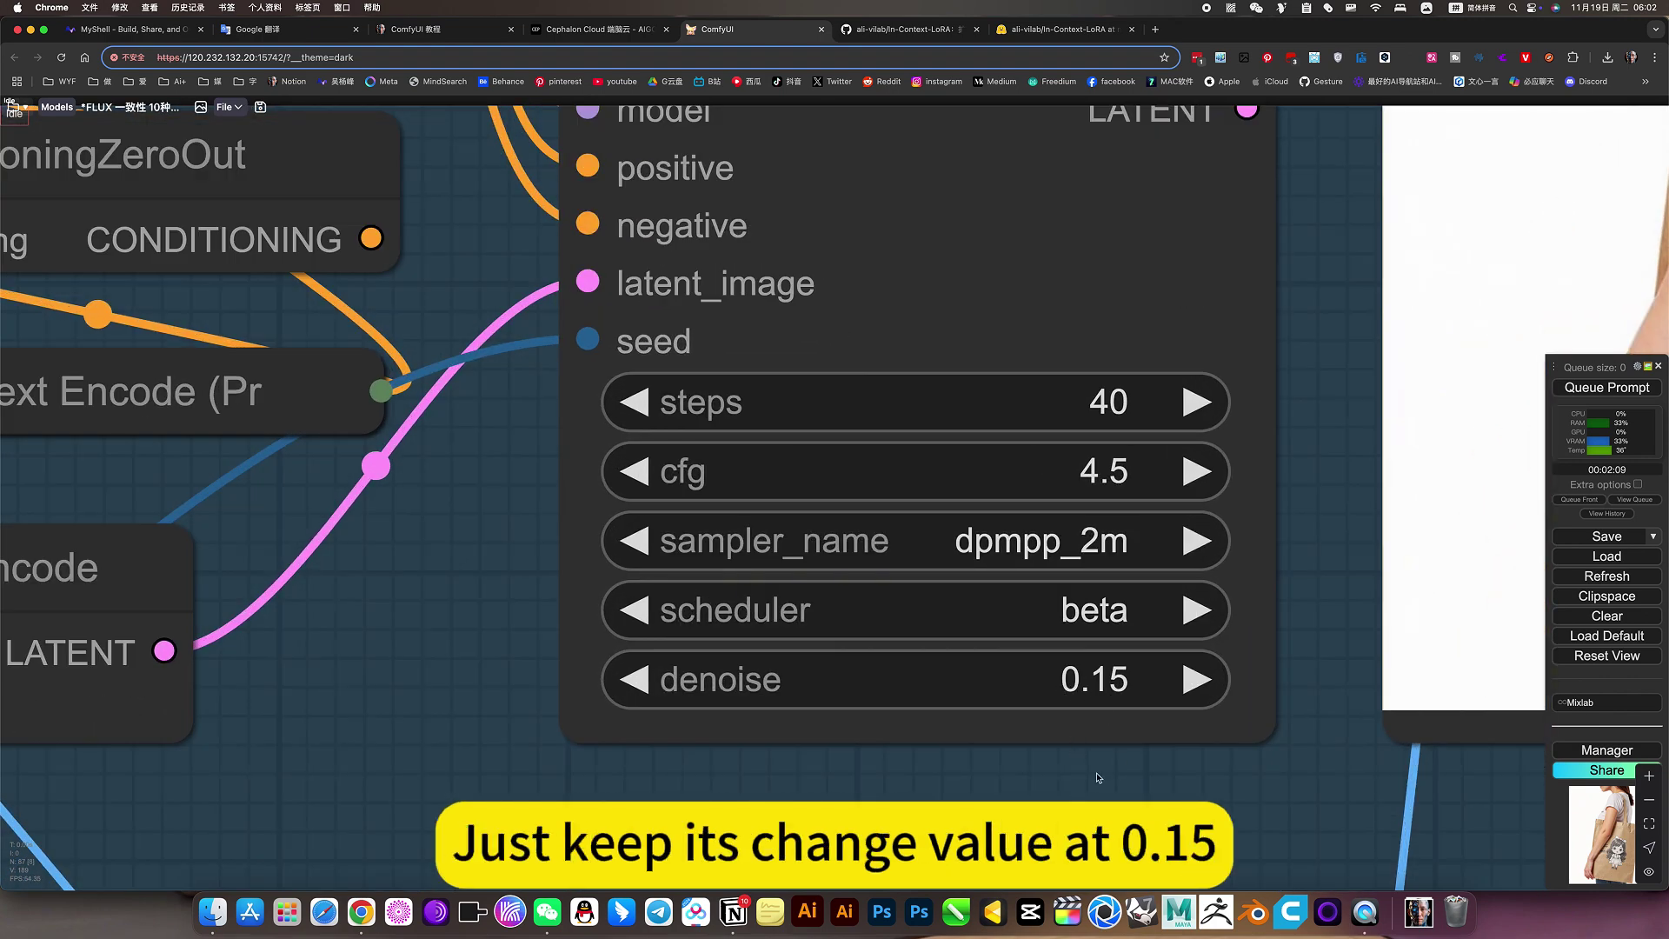
scroll(1098, 777, "down", 6)
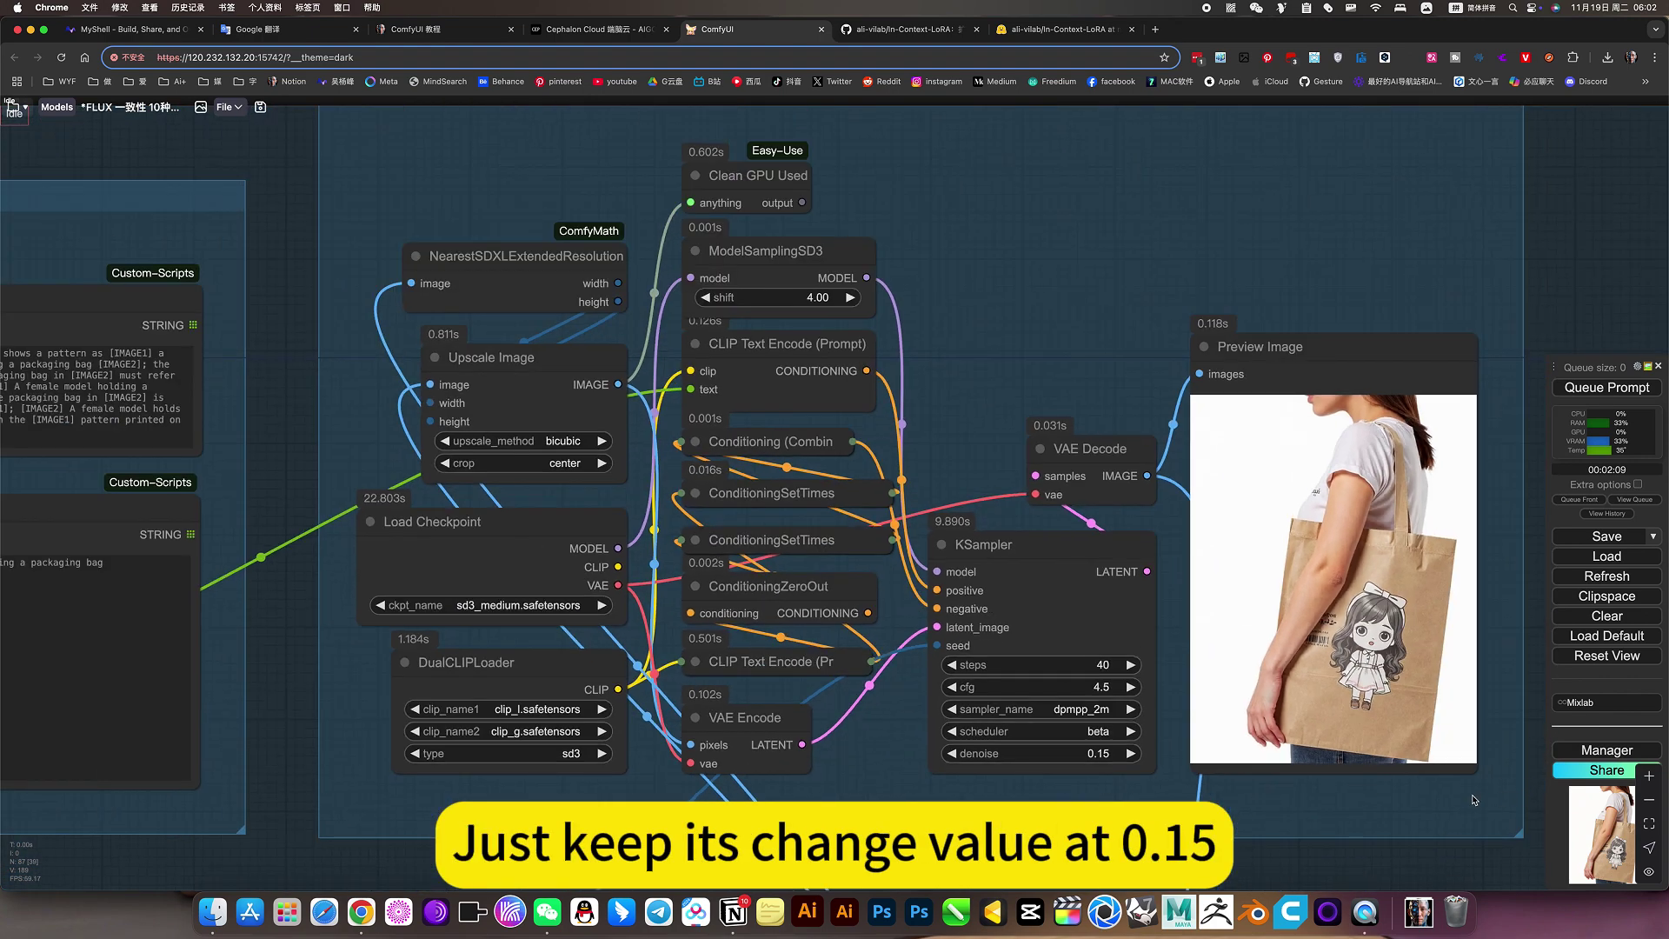
Step: Examine the 高清放大 group's upscale nodes and inspect the fine detail of its Preview Image
scroll(1465, 800, "down", 6)
left_click_drag(1517, 811, 1042, 302)
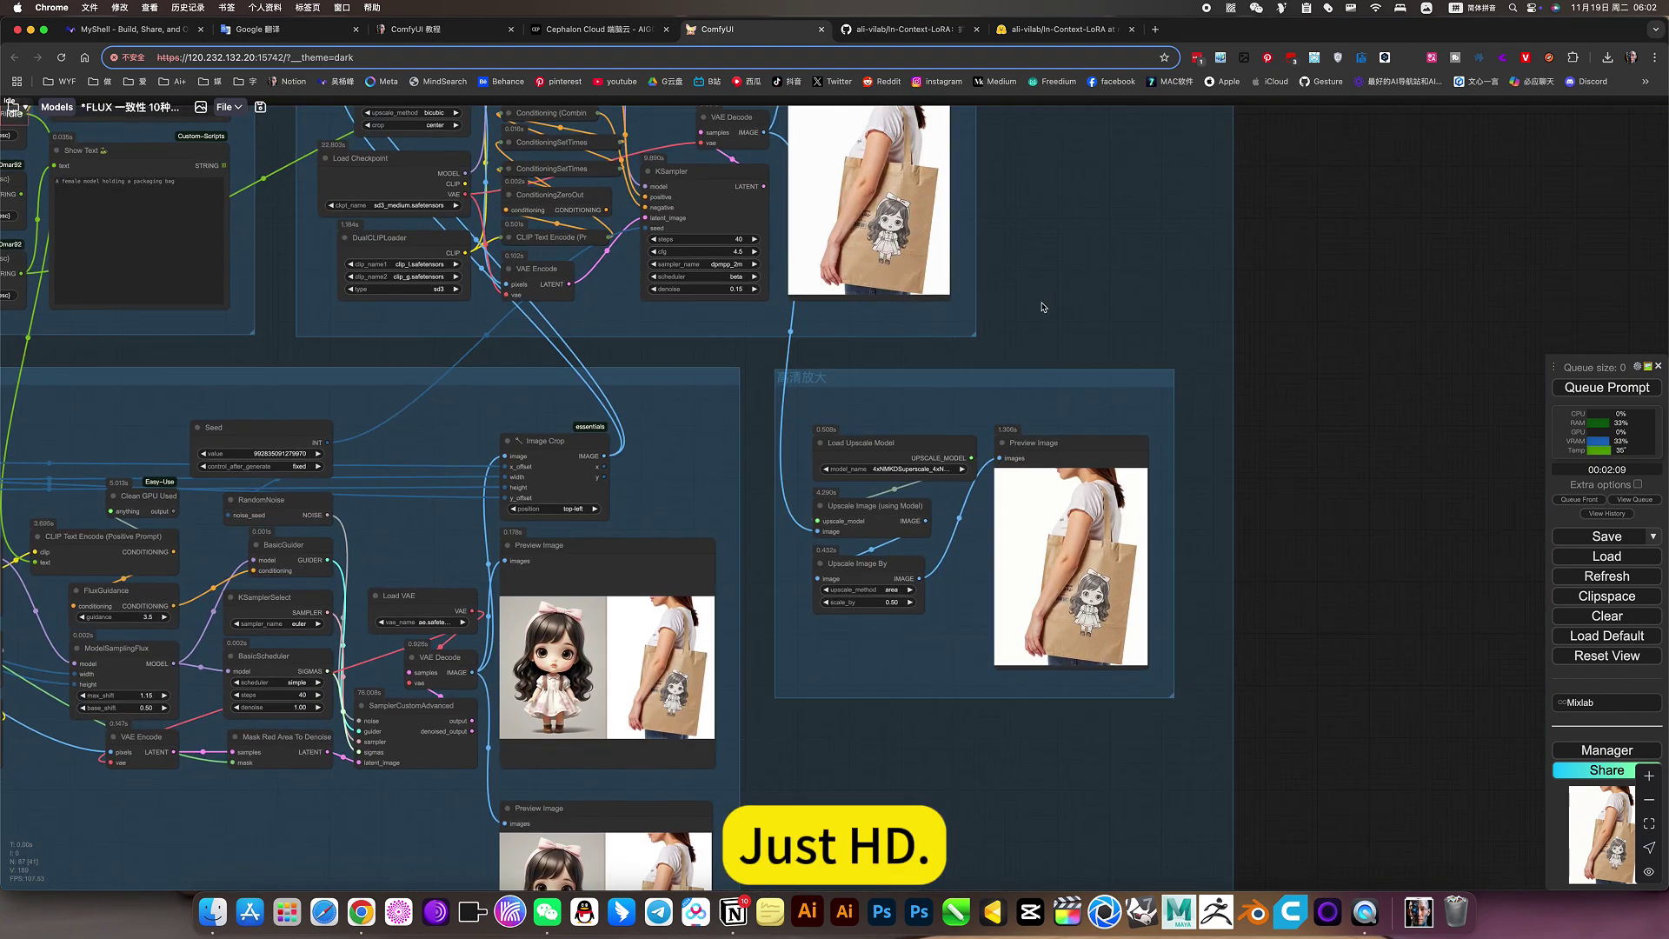
scroll(937, 559, "up", 4)
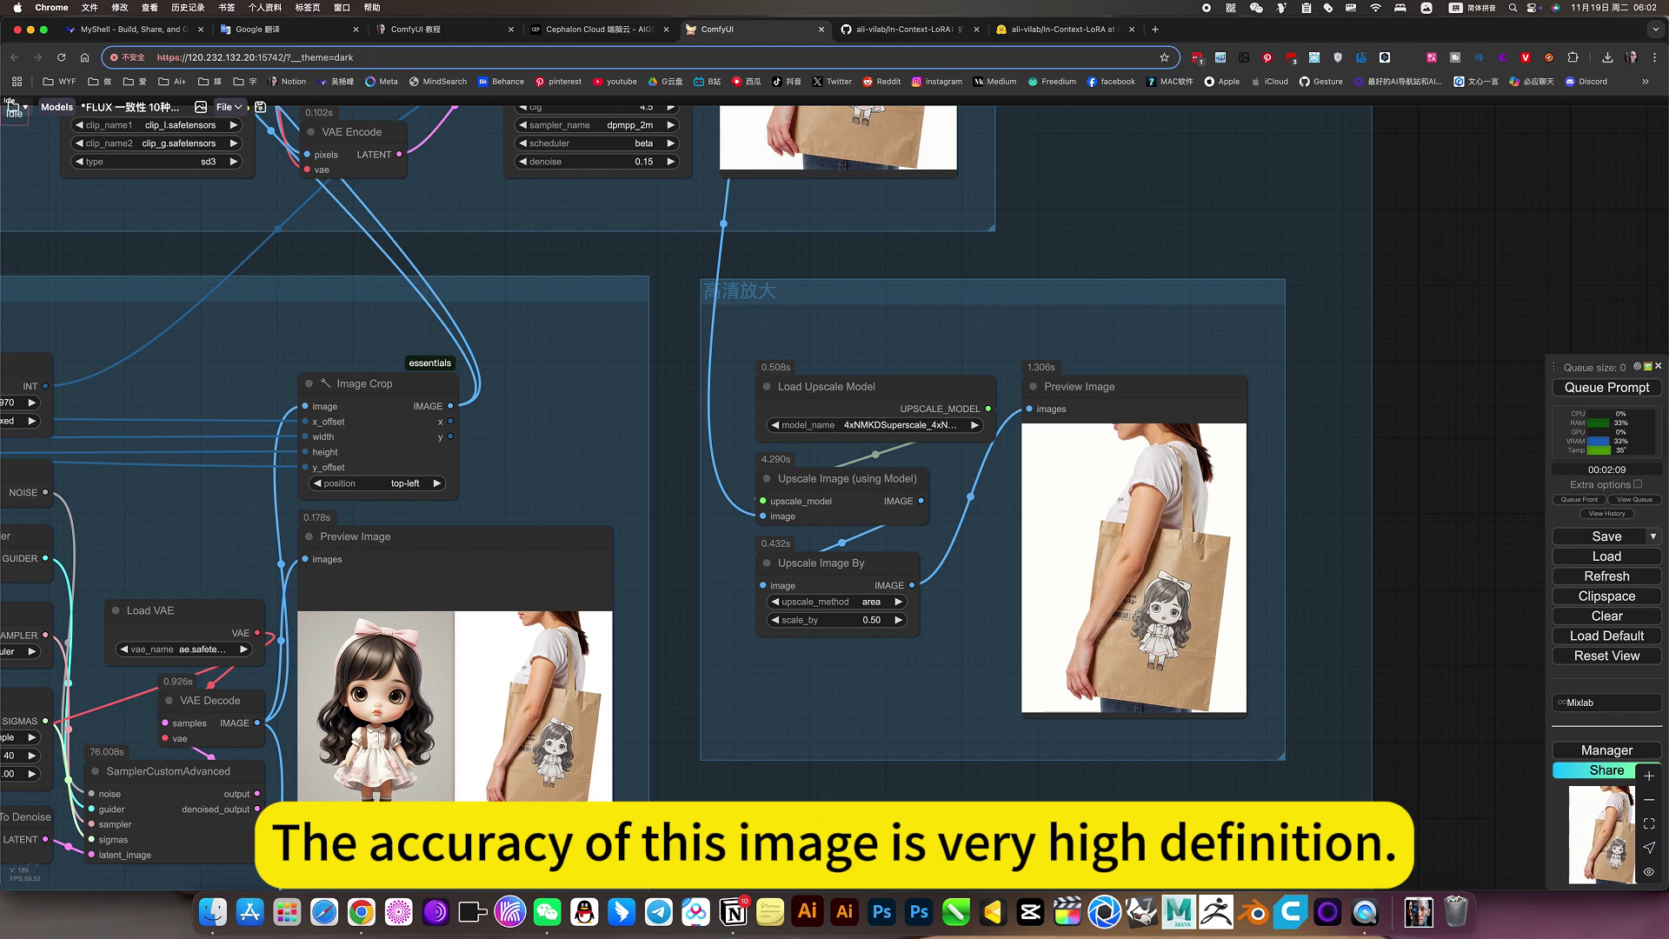
scroll(1091, 660, "up", 15)
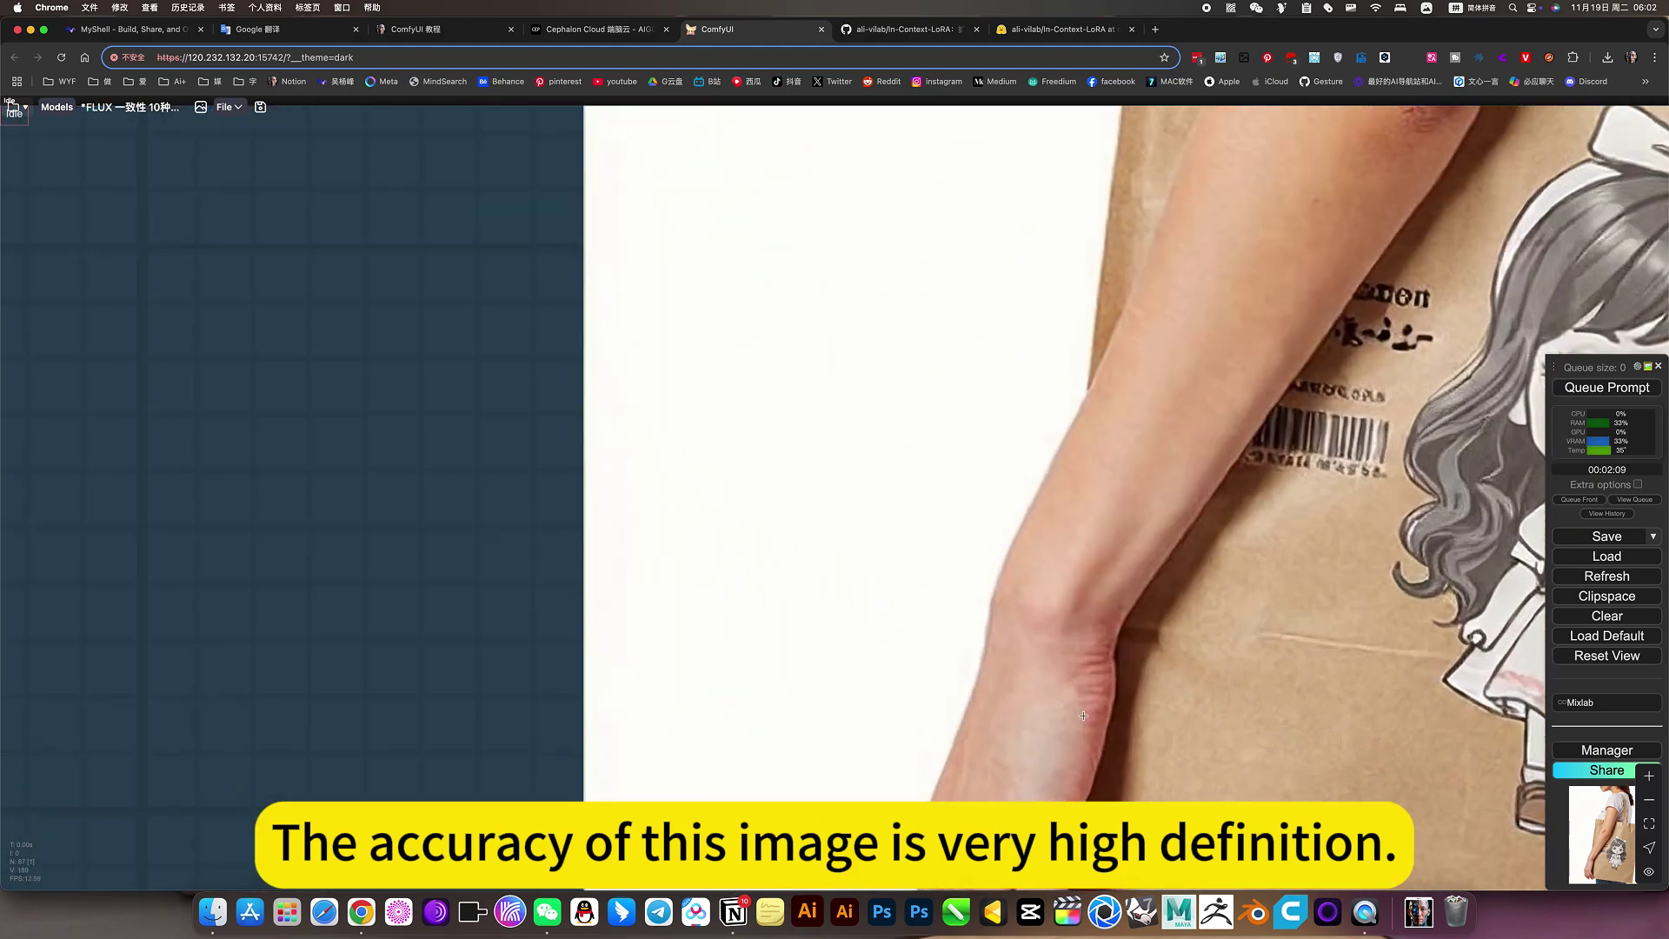
scroll(1086, 711, "down", 10)
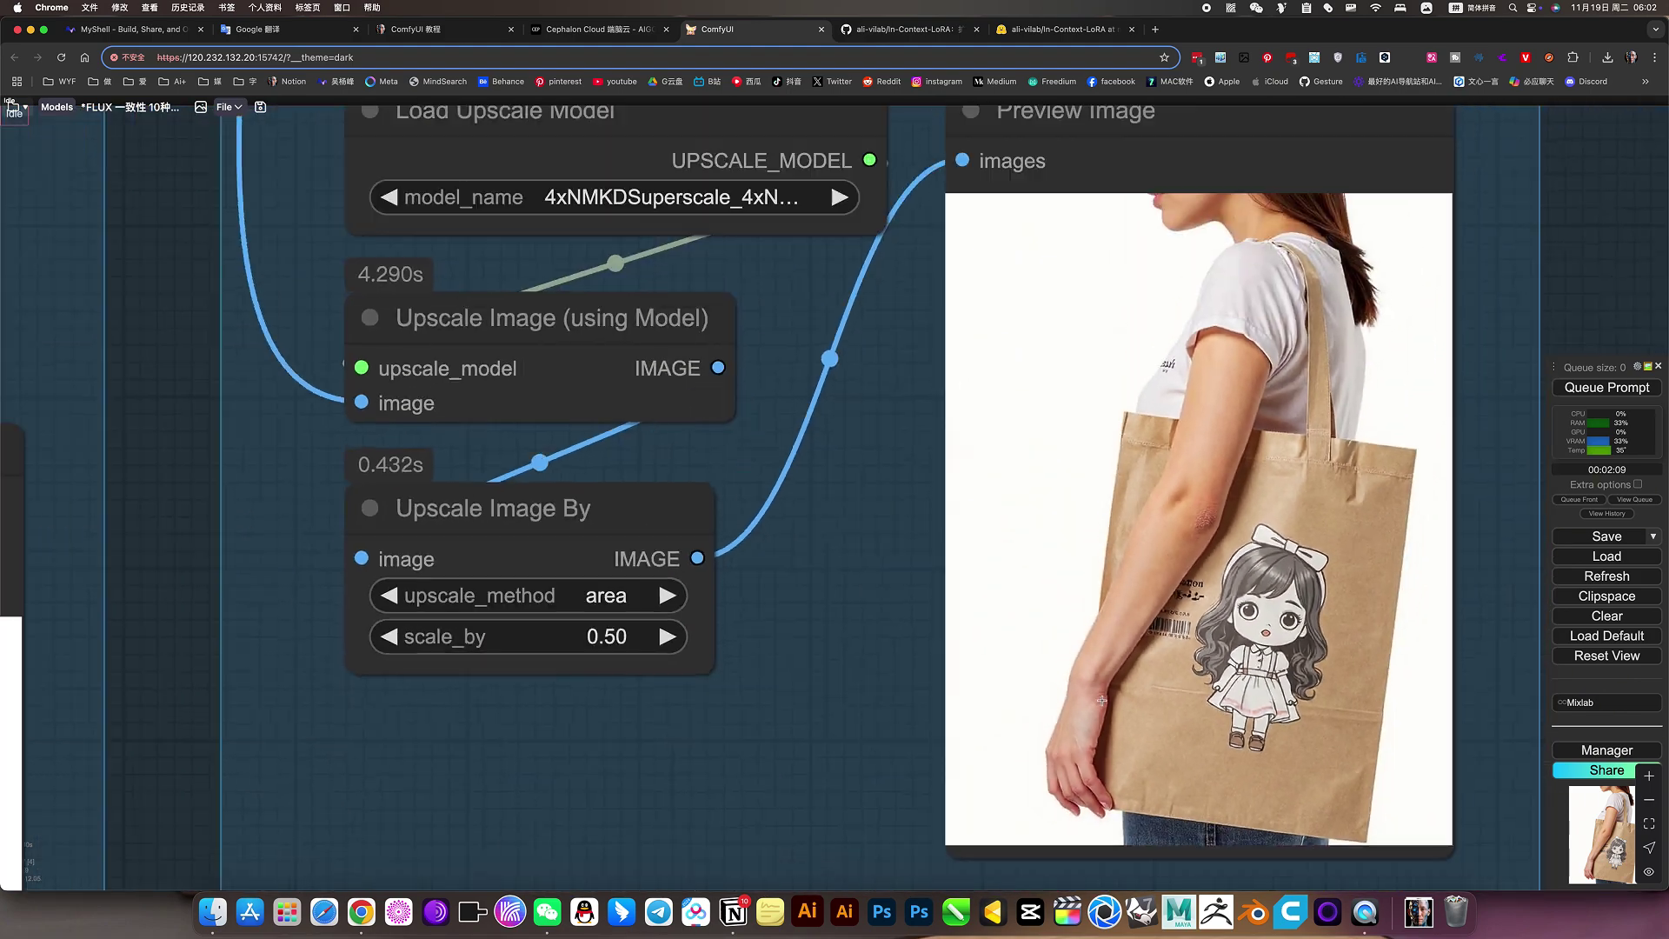
scroll(1102, 700, "down", 6)
scroll(819, 745, "down", 5)
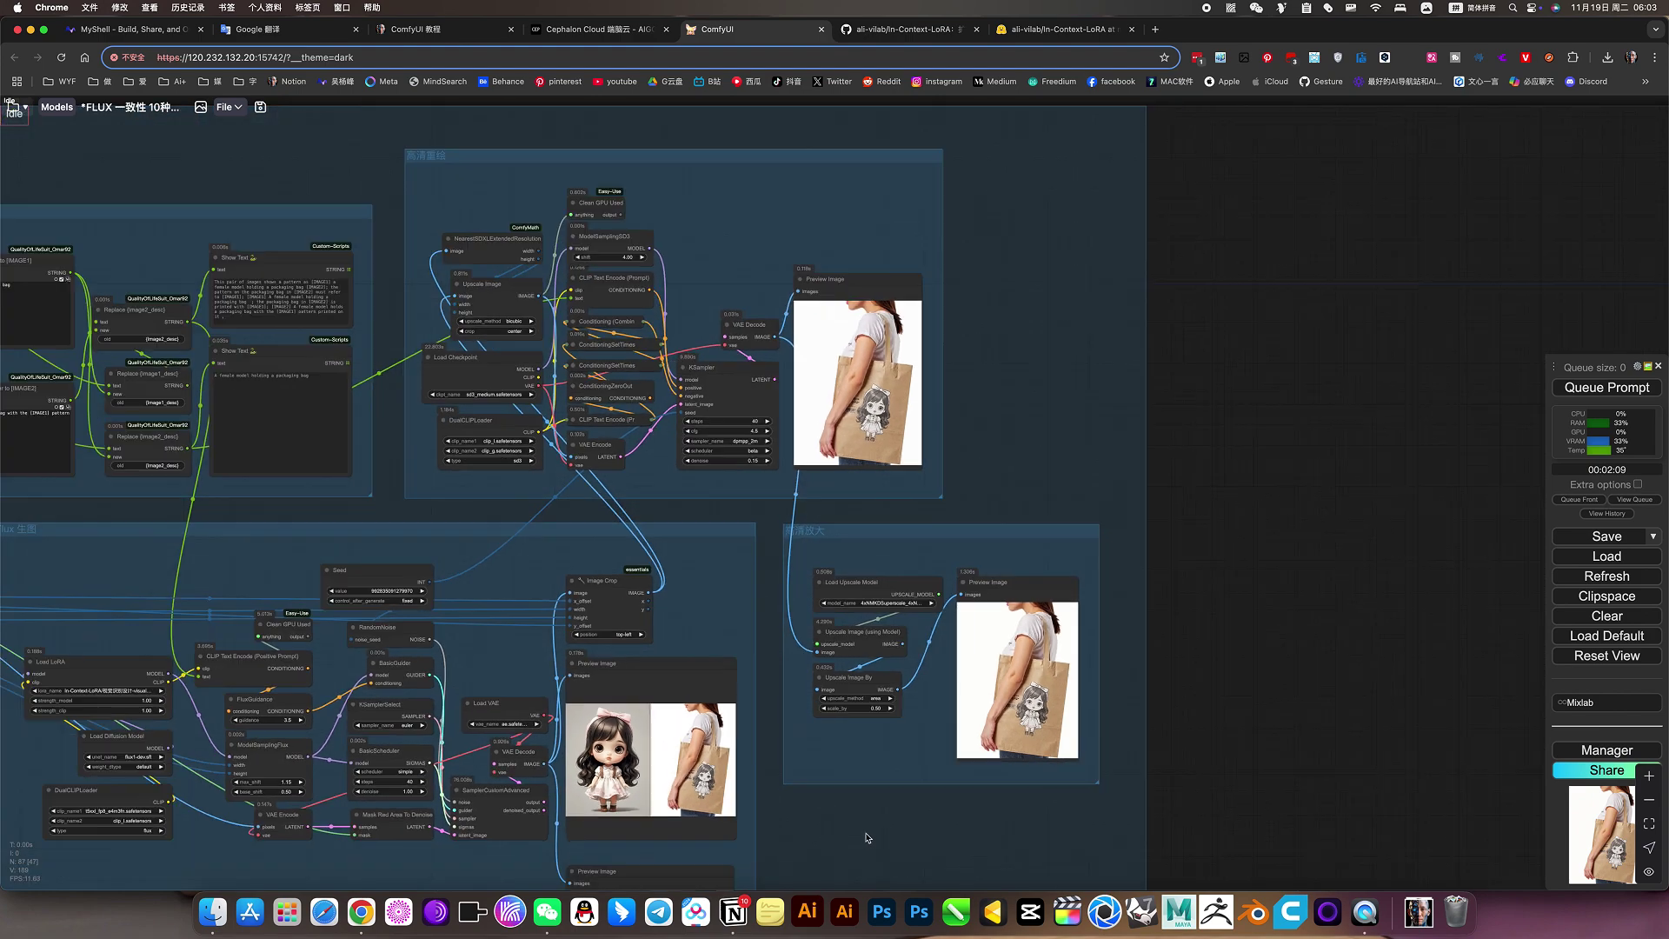
Step: Review the complete 指定图案生图 workflow, from the reference image through to the upscaled result
left_click_drag(830, 833, 1294, 664)
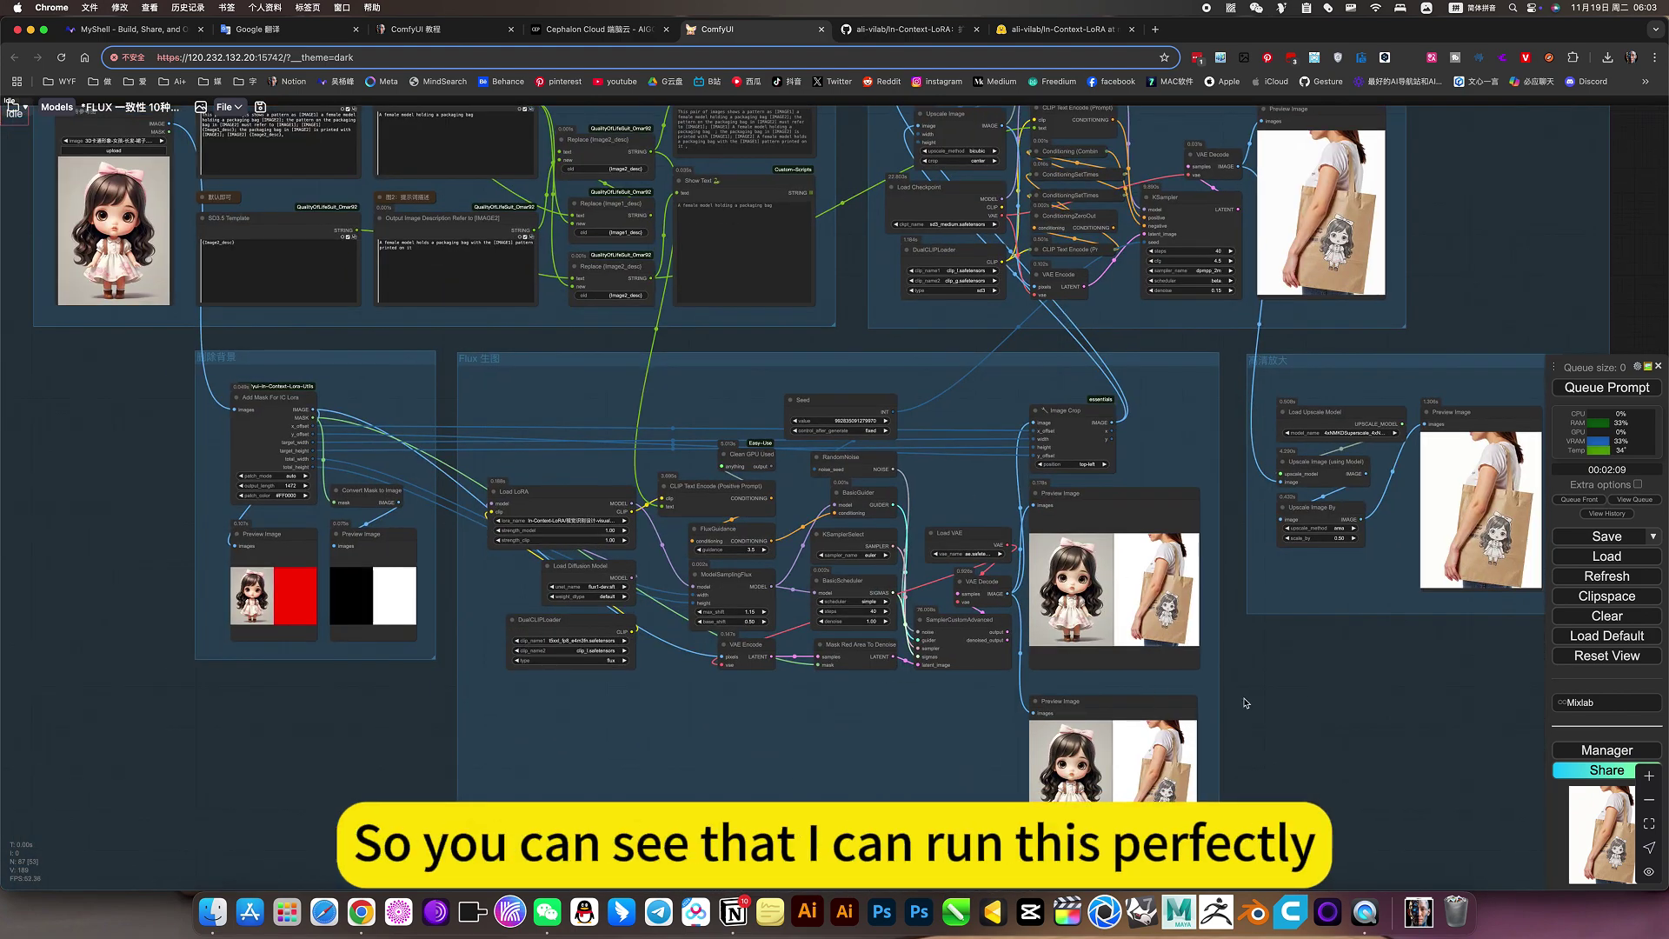
scroll(1291, 691, "up", 2)
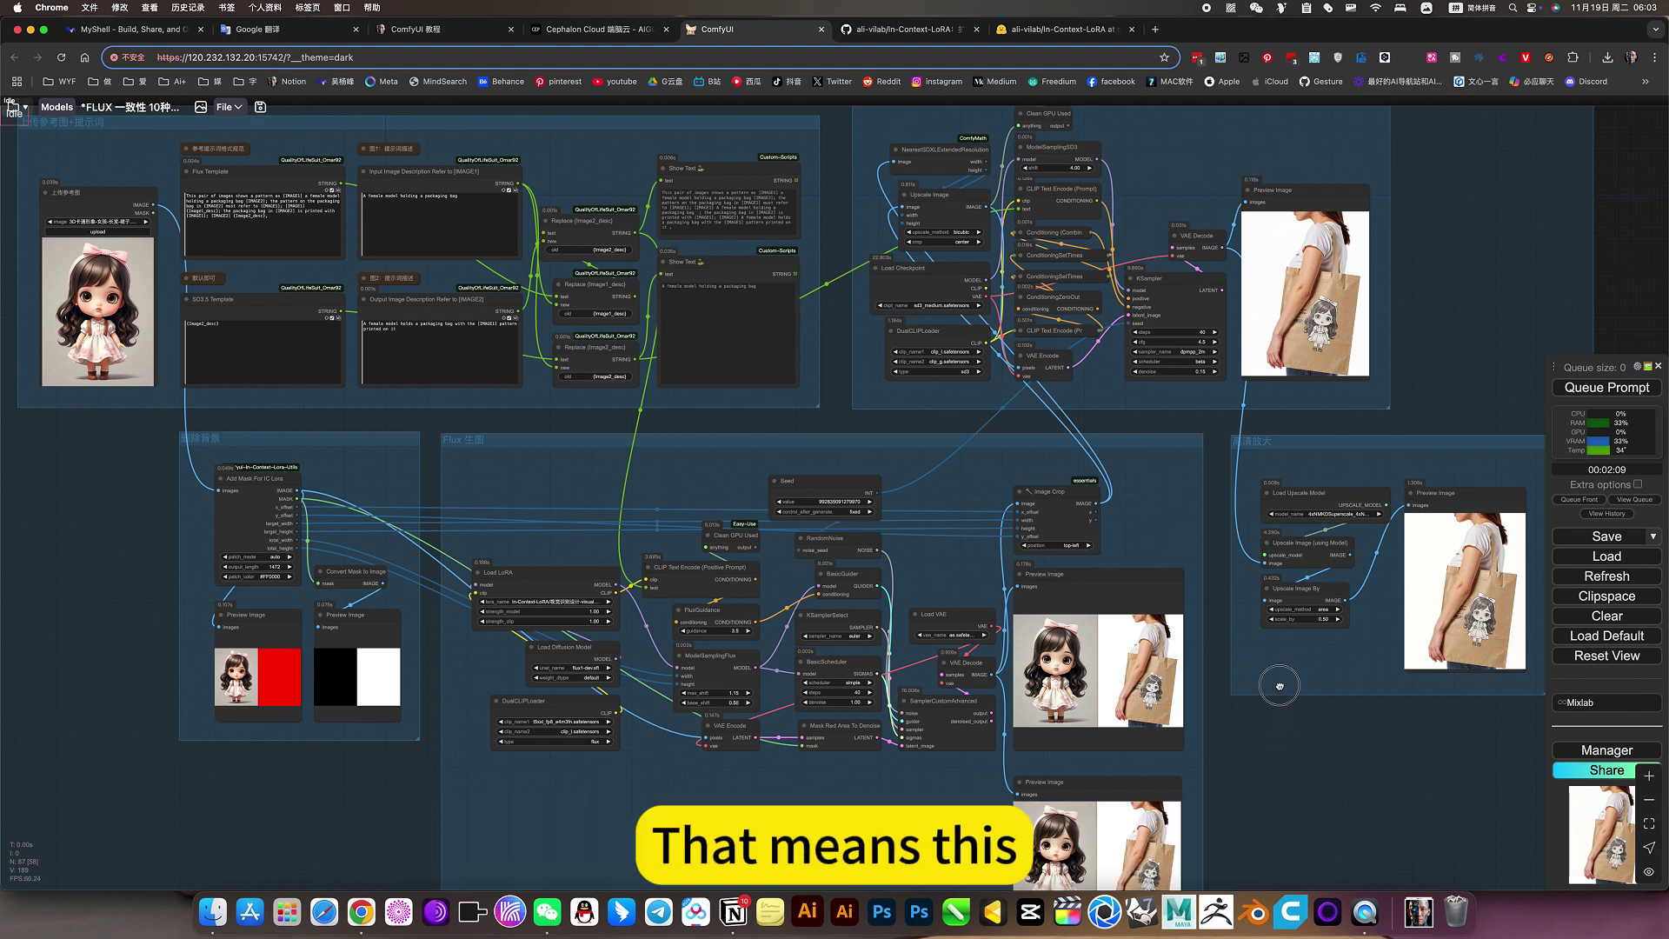
scroll(1275, 678, "down", 2)
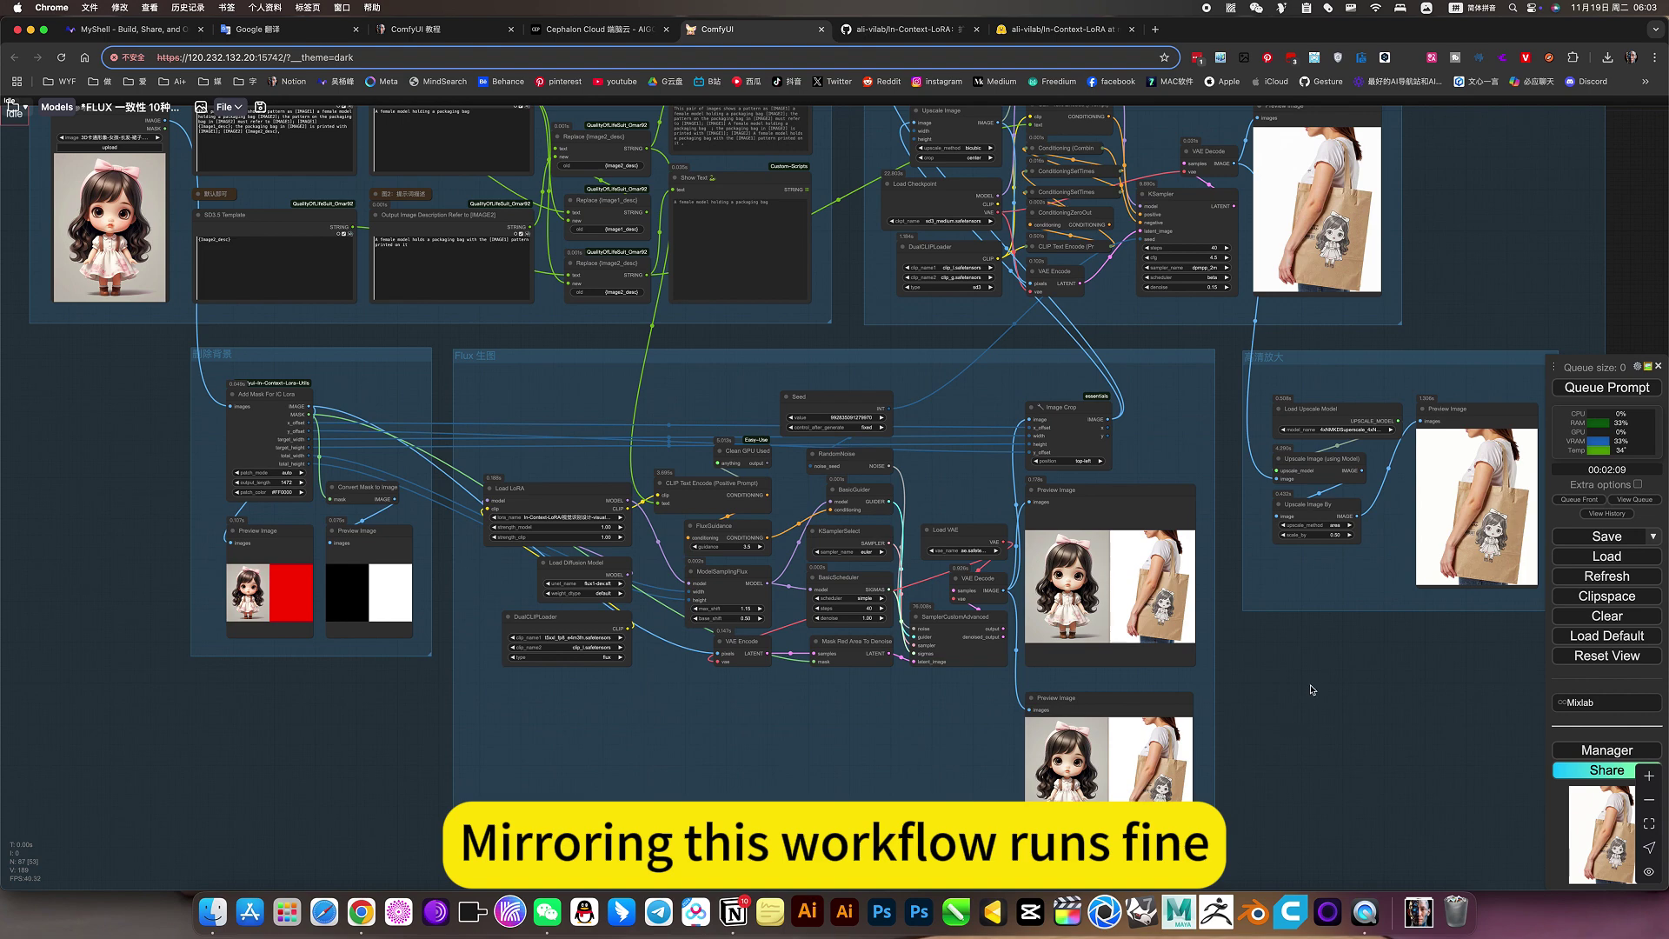
left_click_drag(1310, 691, 1296, 699)
scroll(1295, 706, "down", 3)
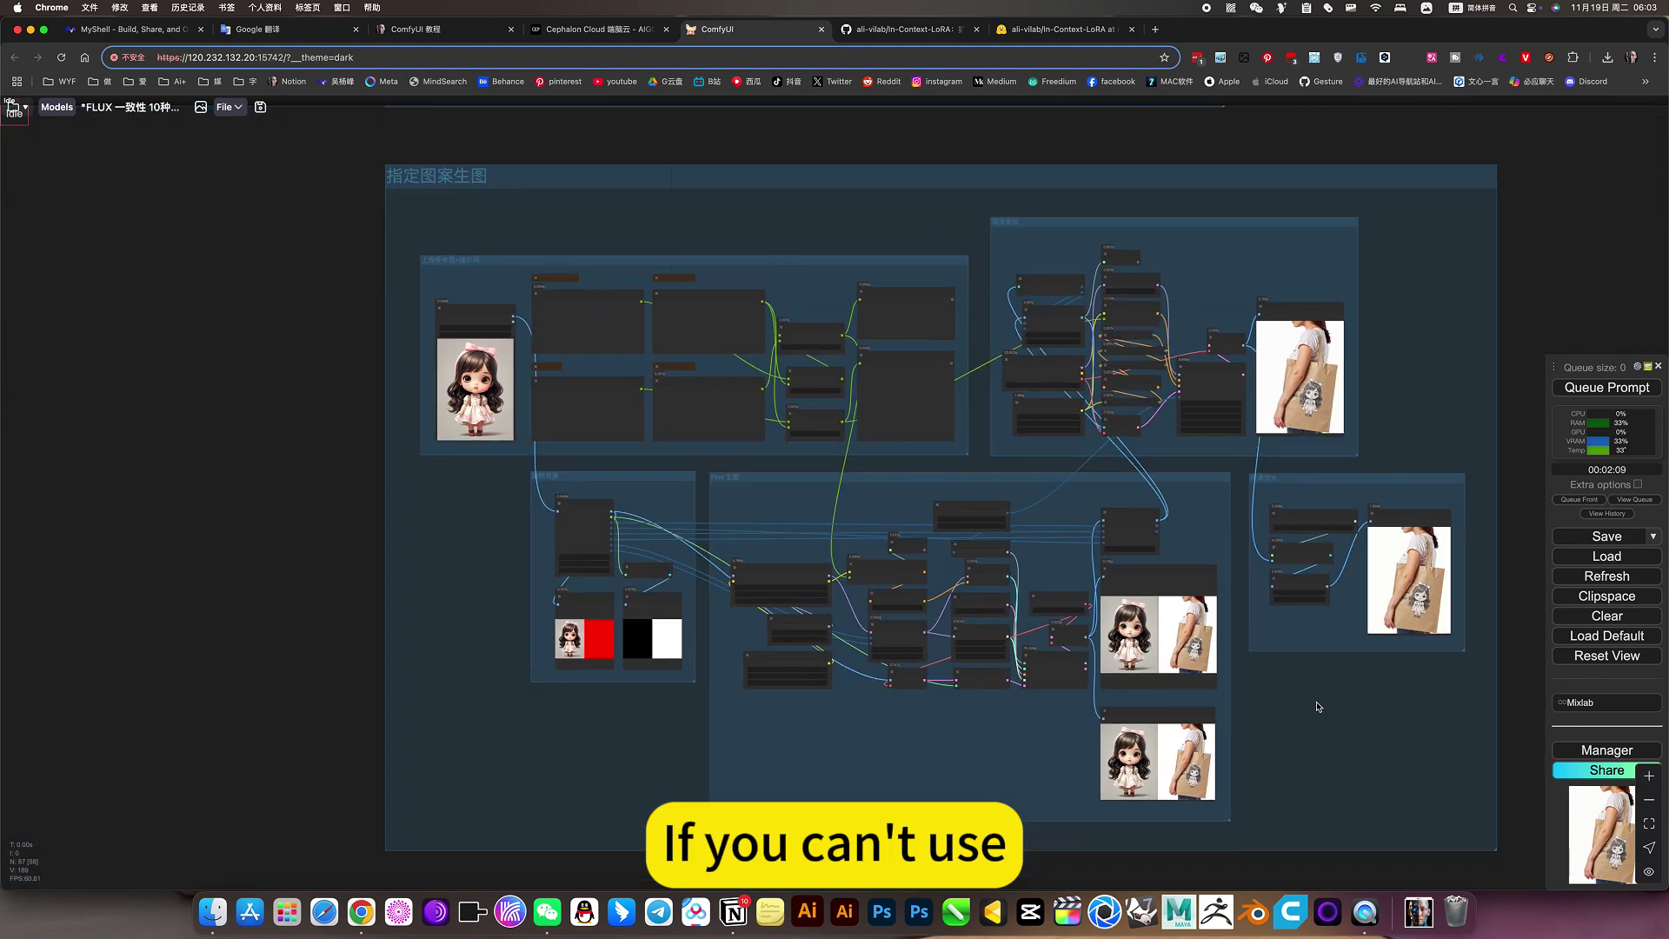
scroll(1263, 703, "down", 2)
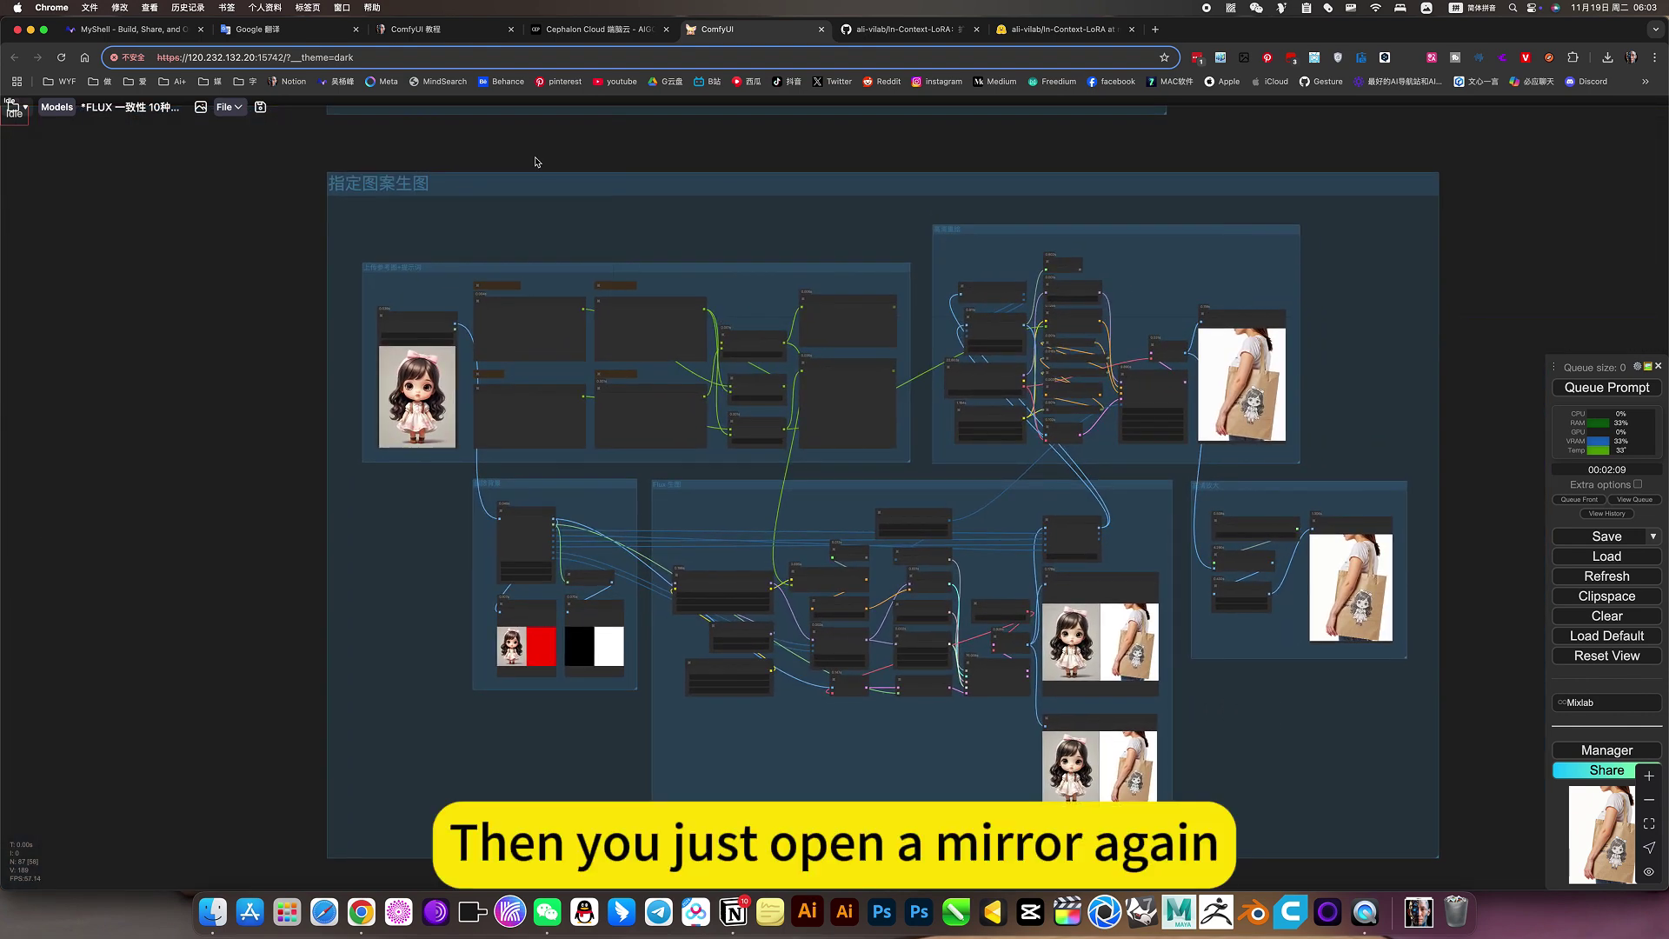
Step: Check the Cephalon Cloud AIGC application page, then view the workspace's workflow list from the ComfyUI canvas and close it
left_click(574, 28)
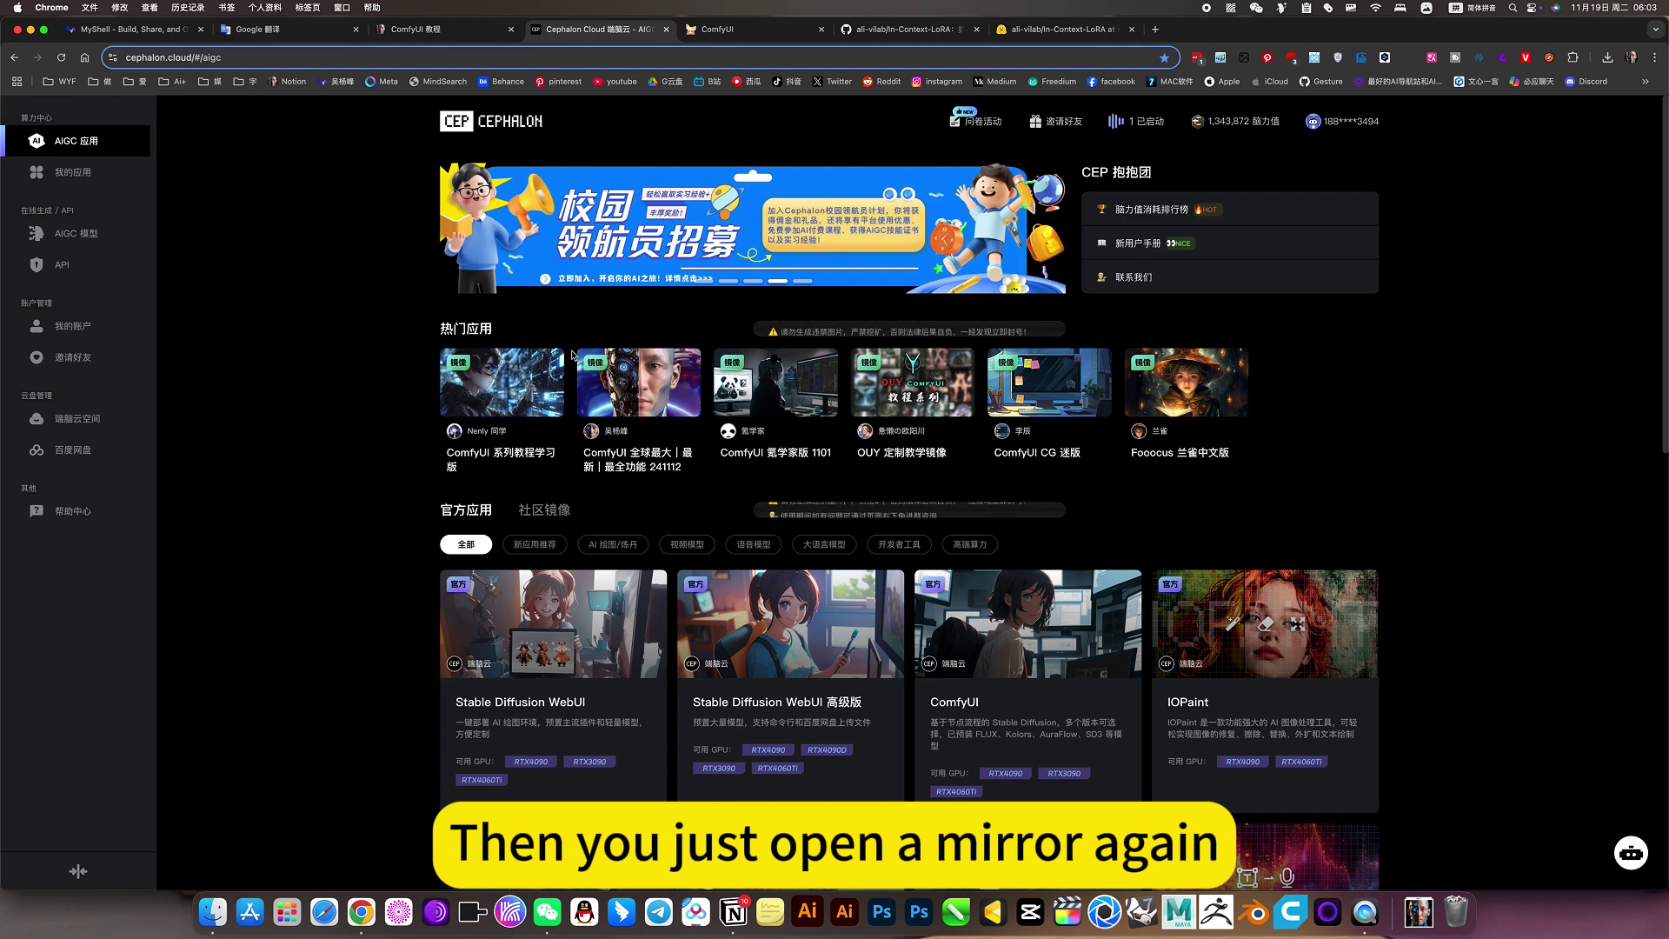
left_click(717, 29)
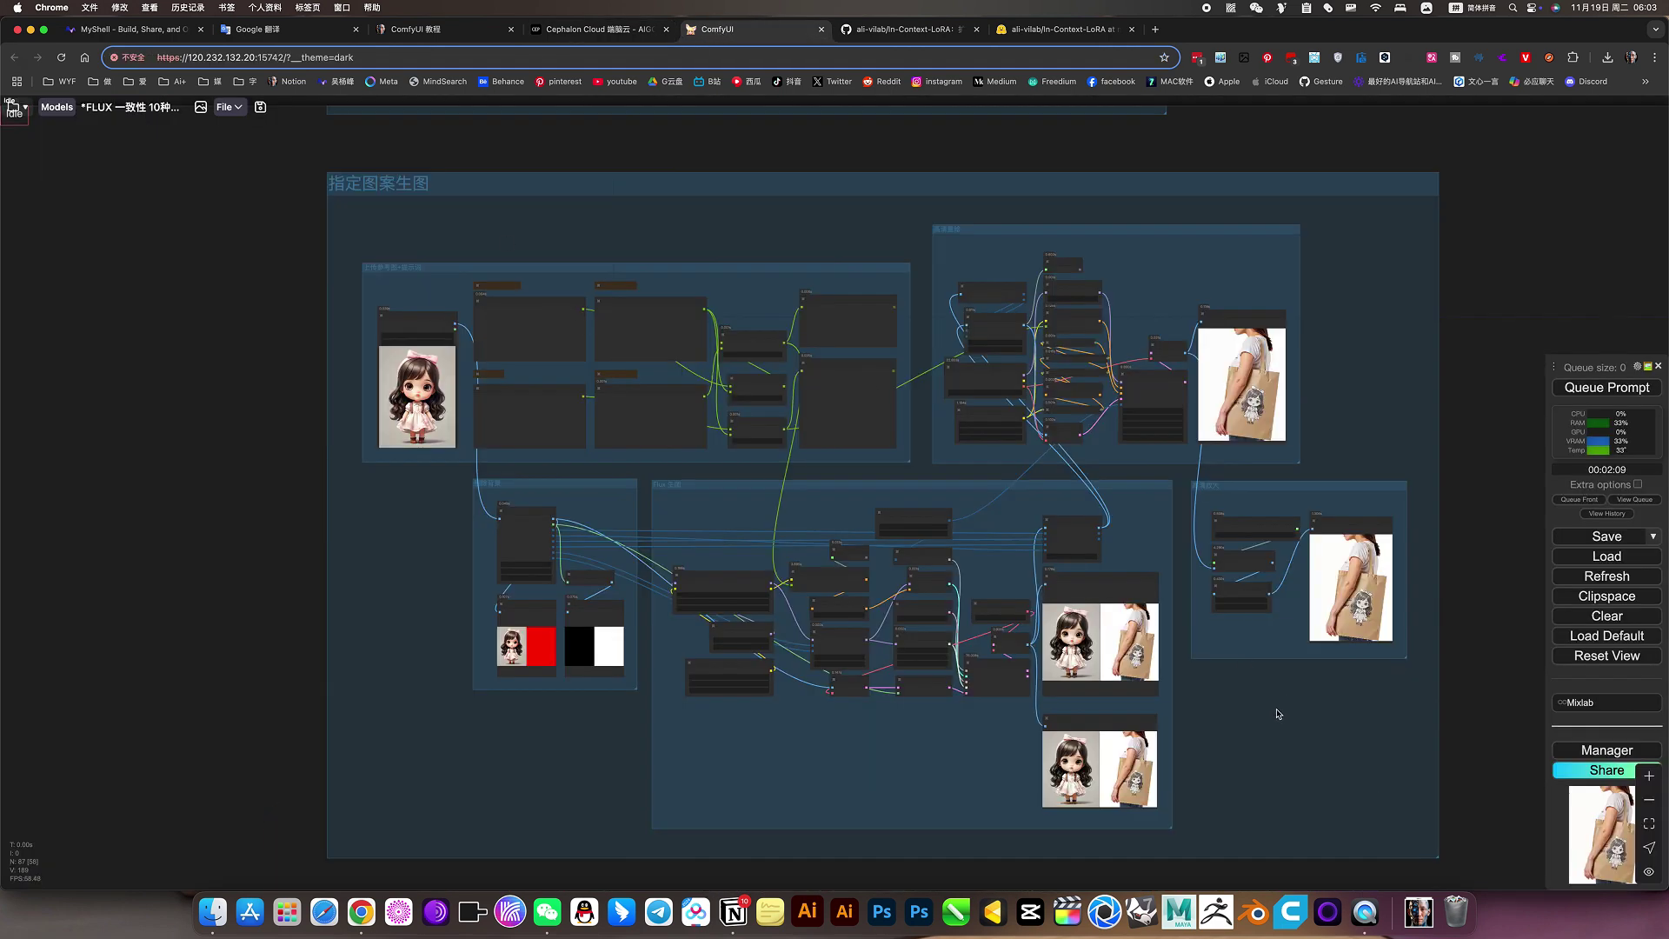
left_click_drag(1277, 714, 1230, 671)
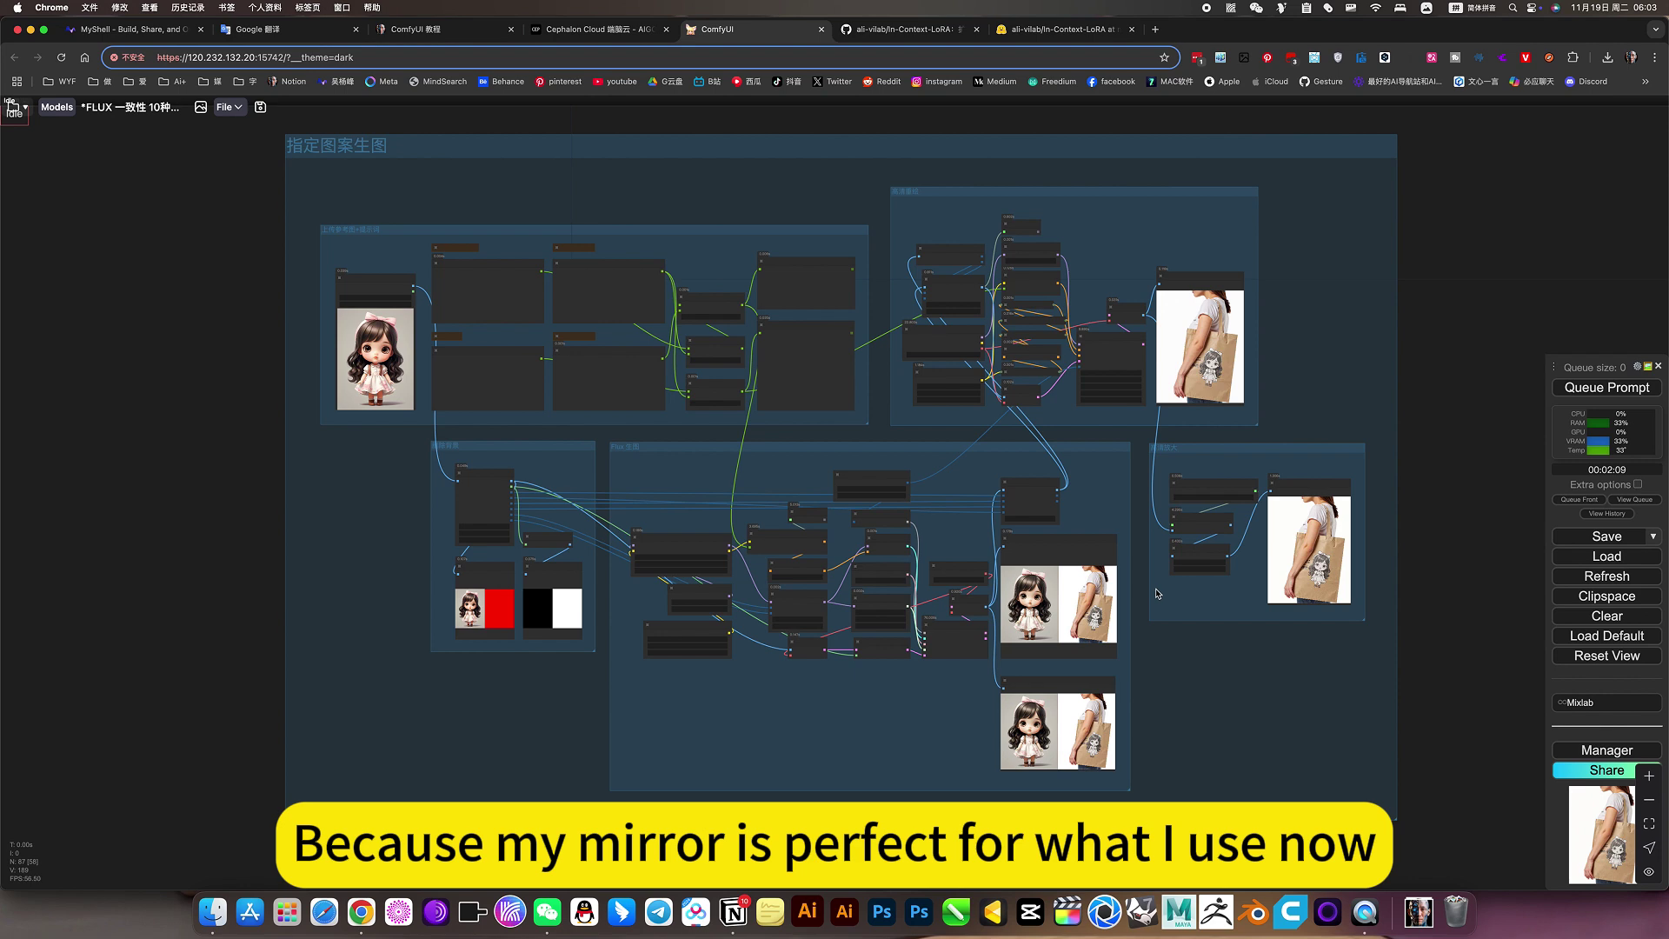
left_click(14, 107)
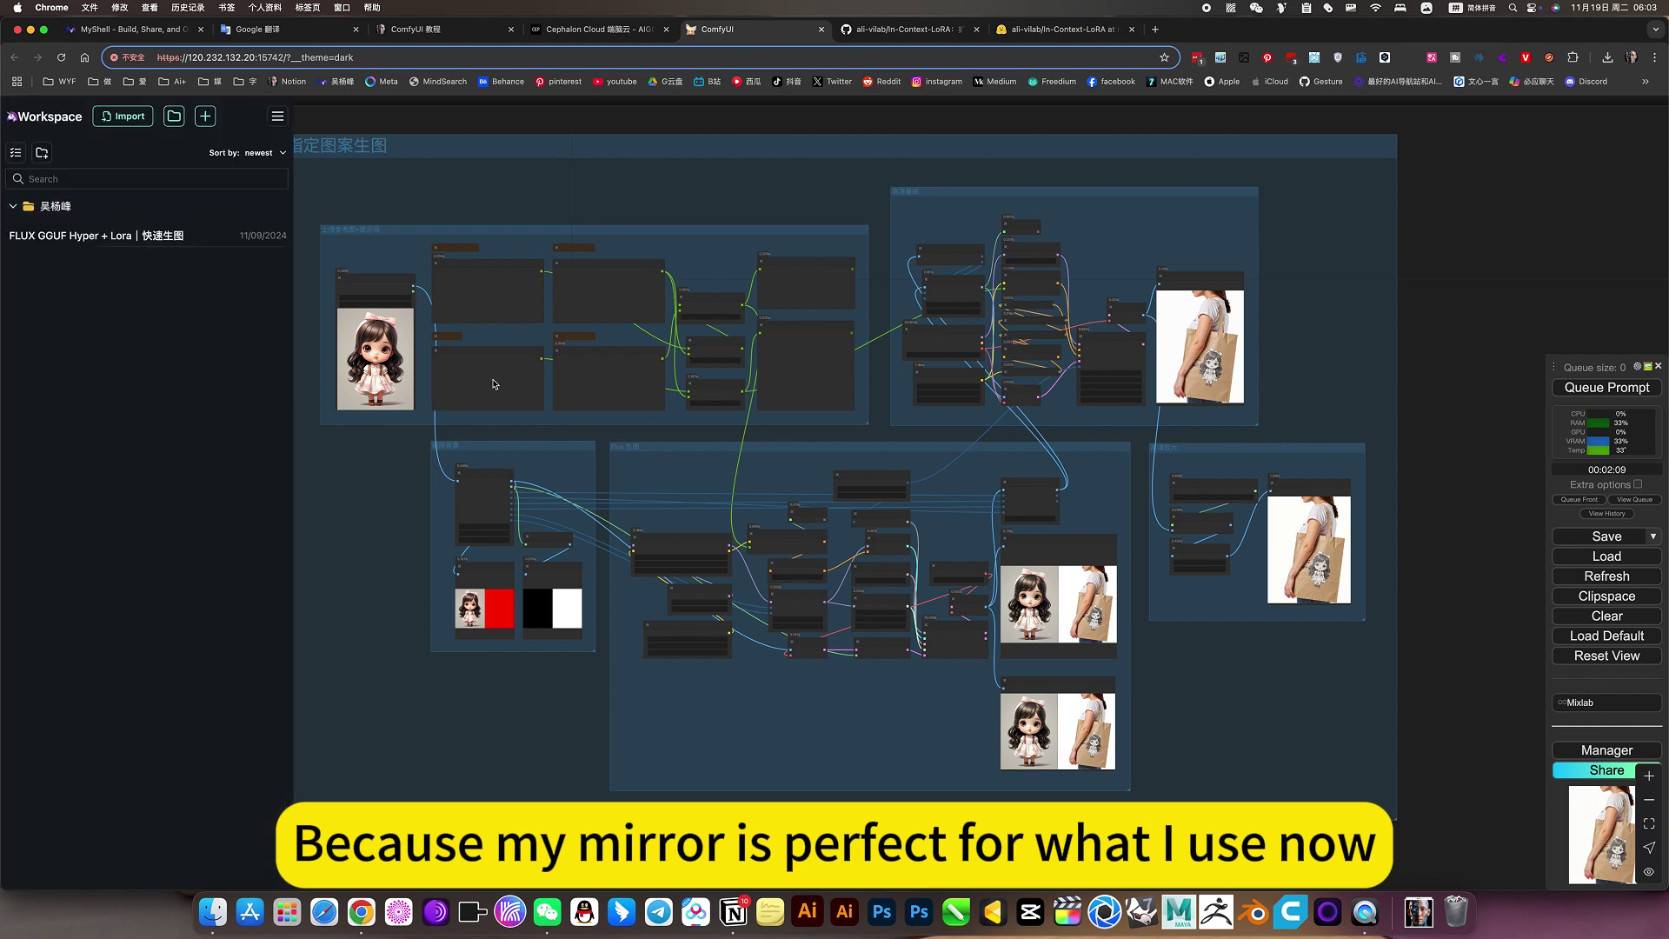
left_click(1213, 698)
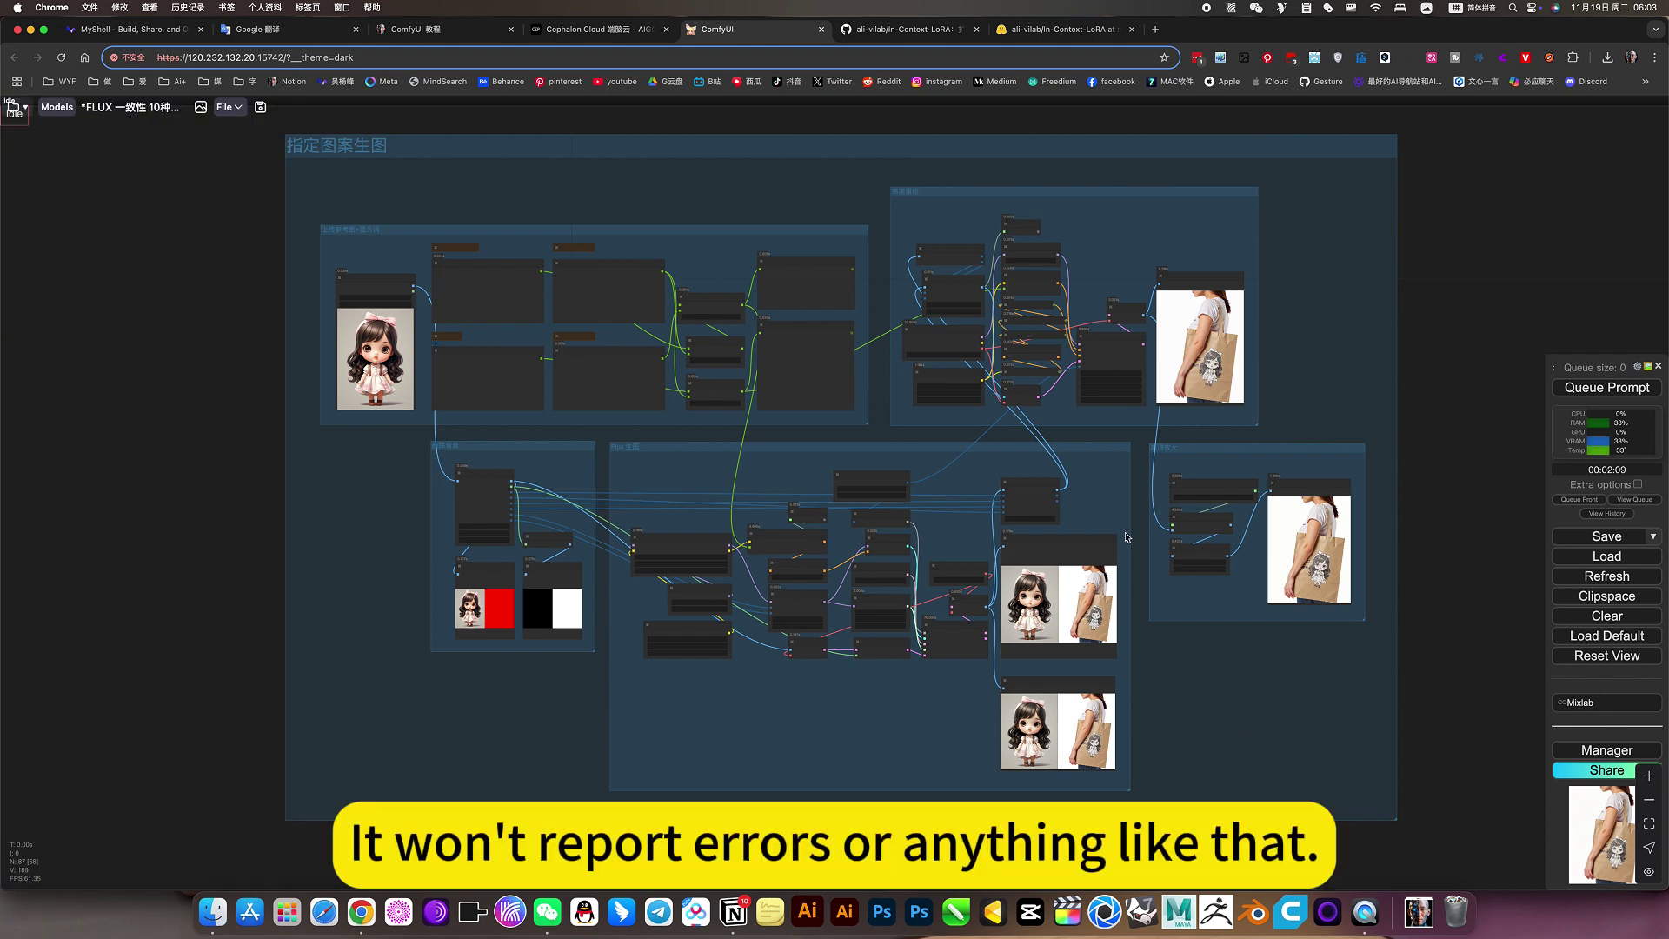
Step: Compare the doll reference with the pattern printed on the bag in the Flux 生图 group's Preview Image
scroll(1082, 599, "up", 10)
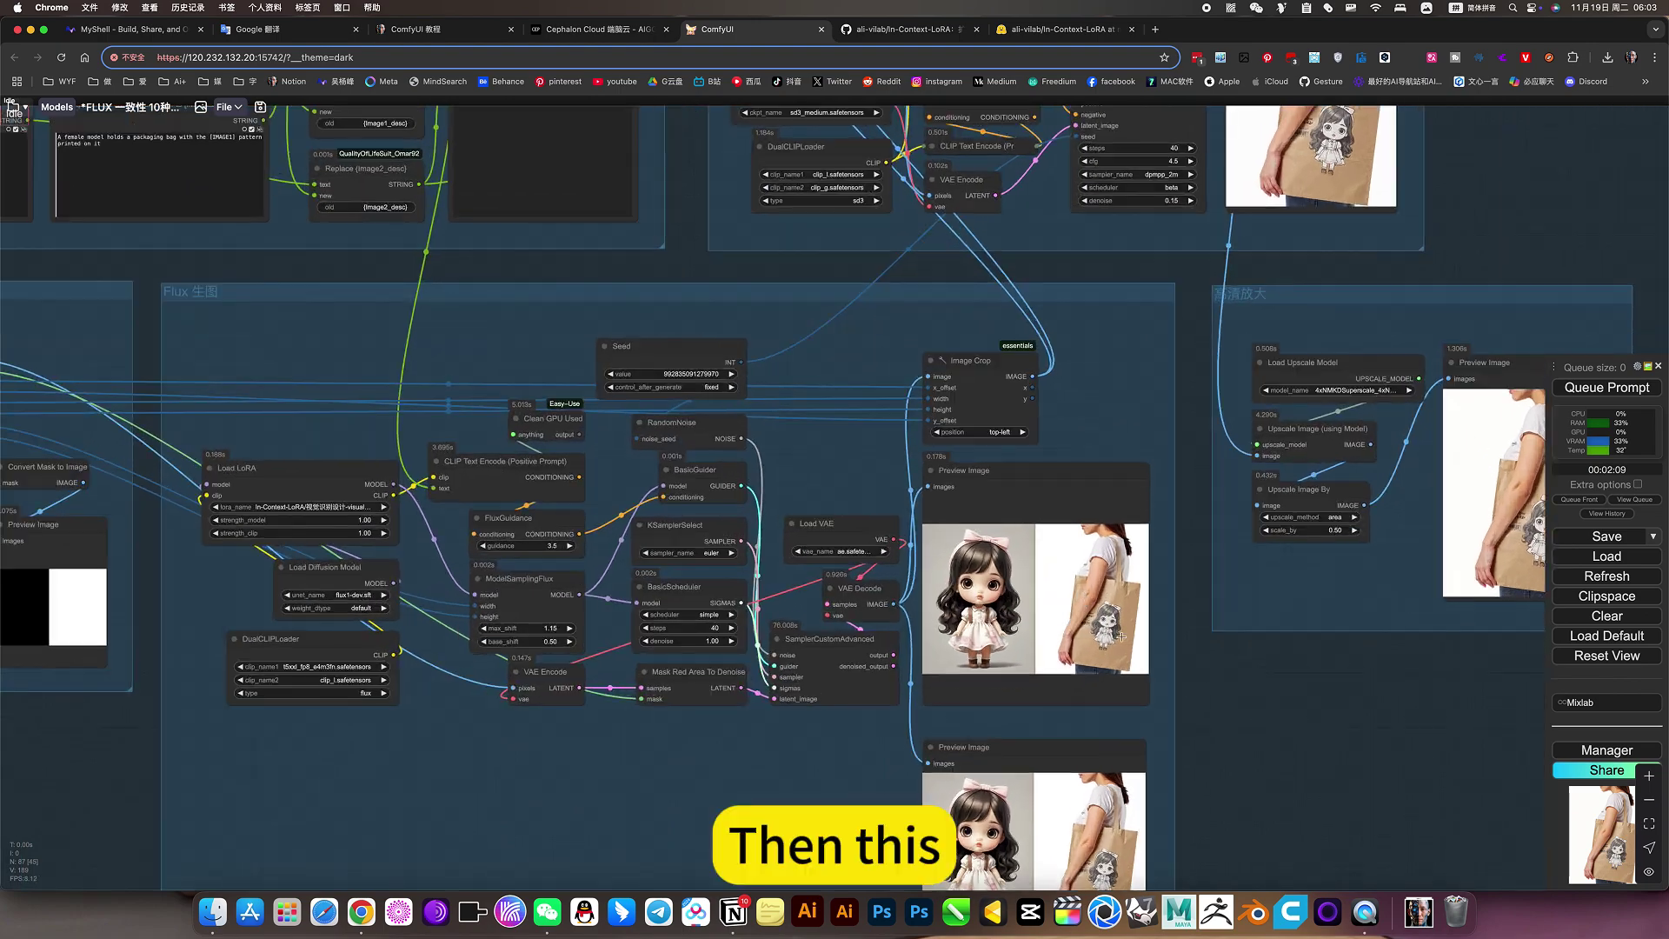
scroll(1118, 652, "up", 8)
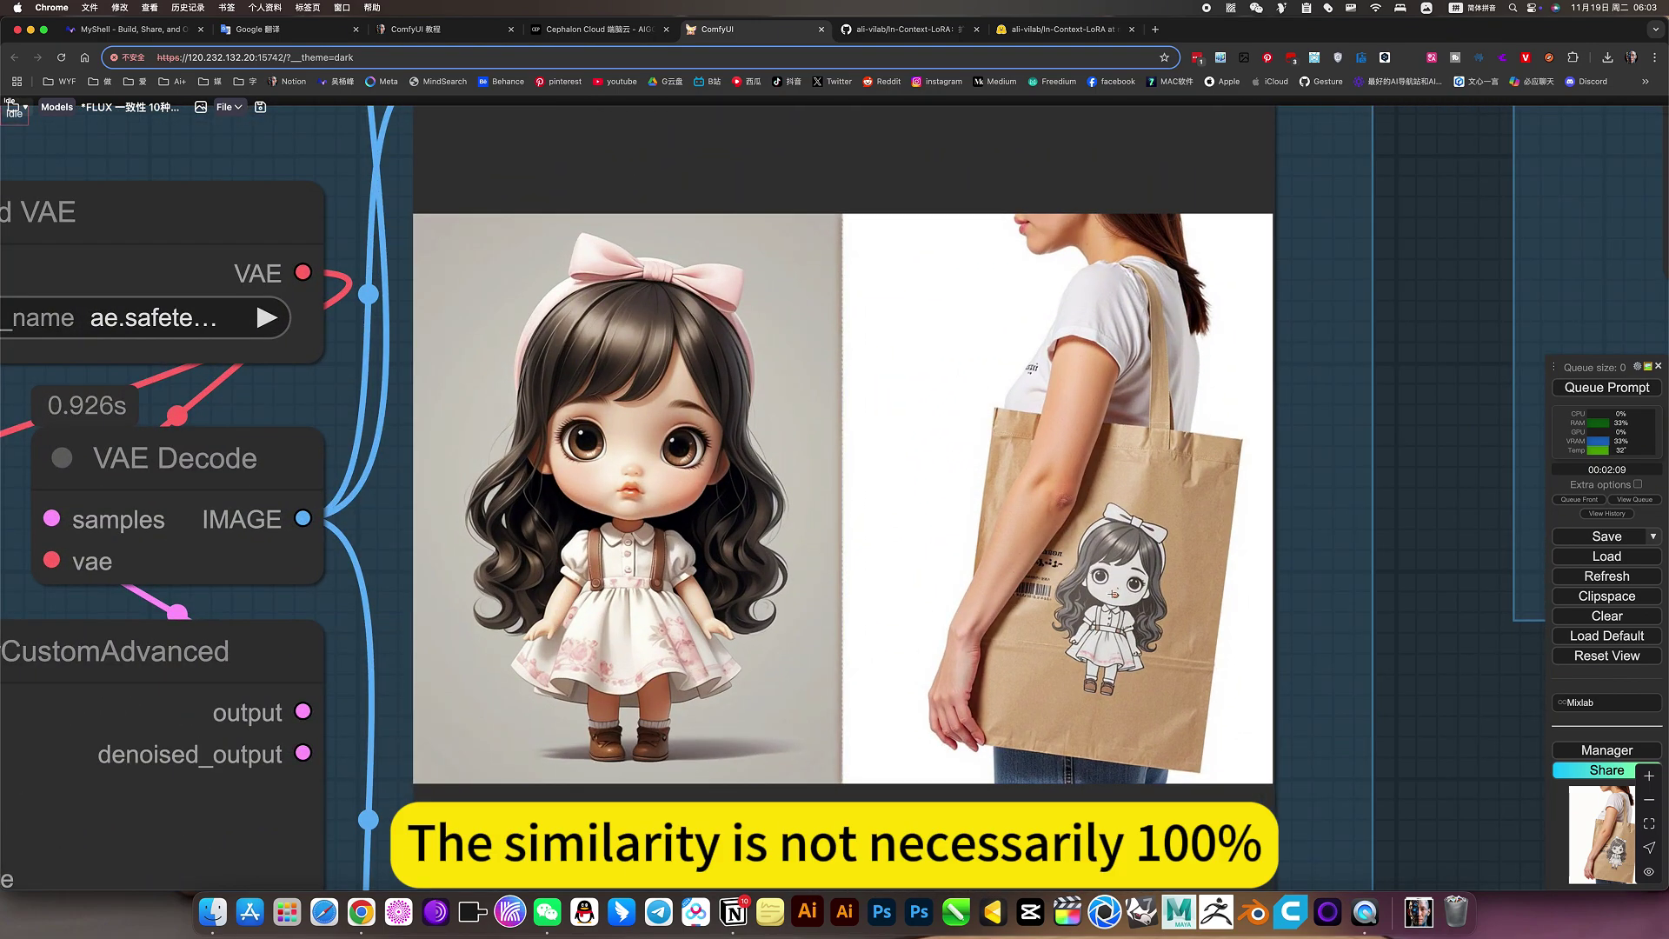
scroll(984, 608, "down", 15)
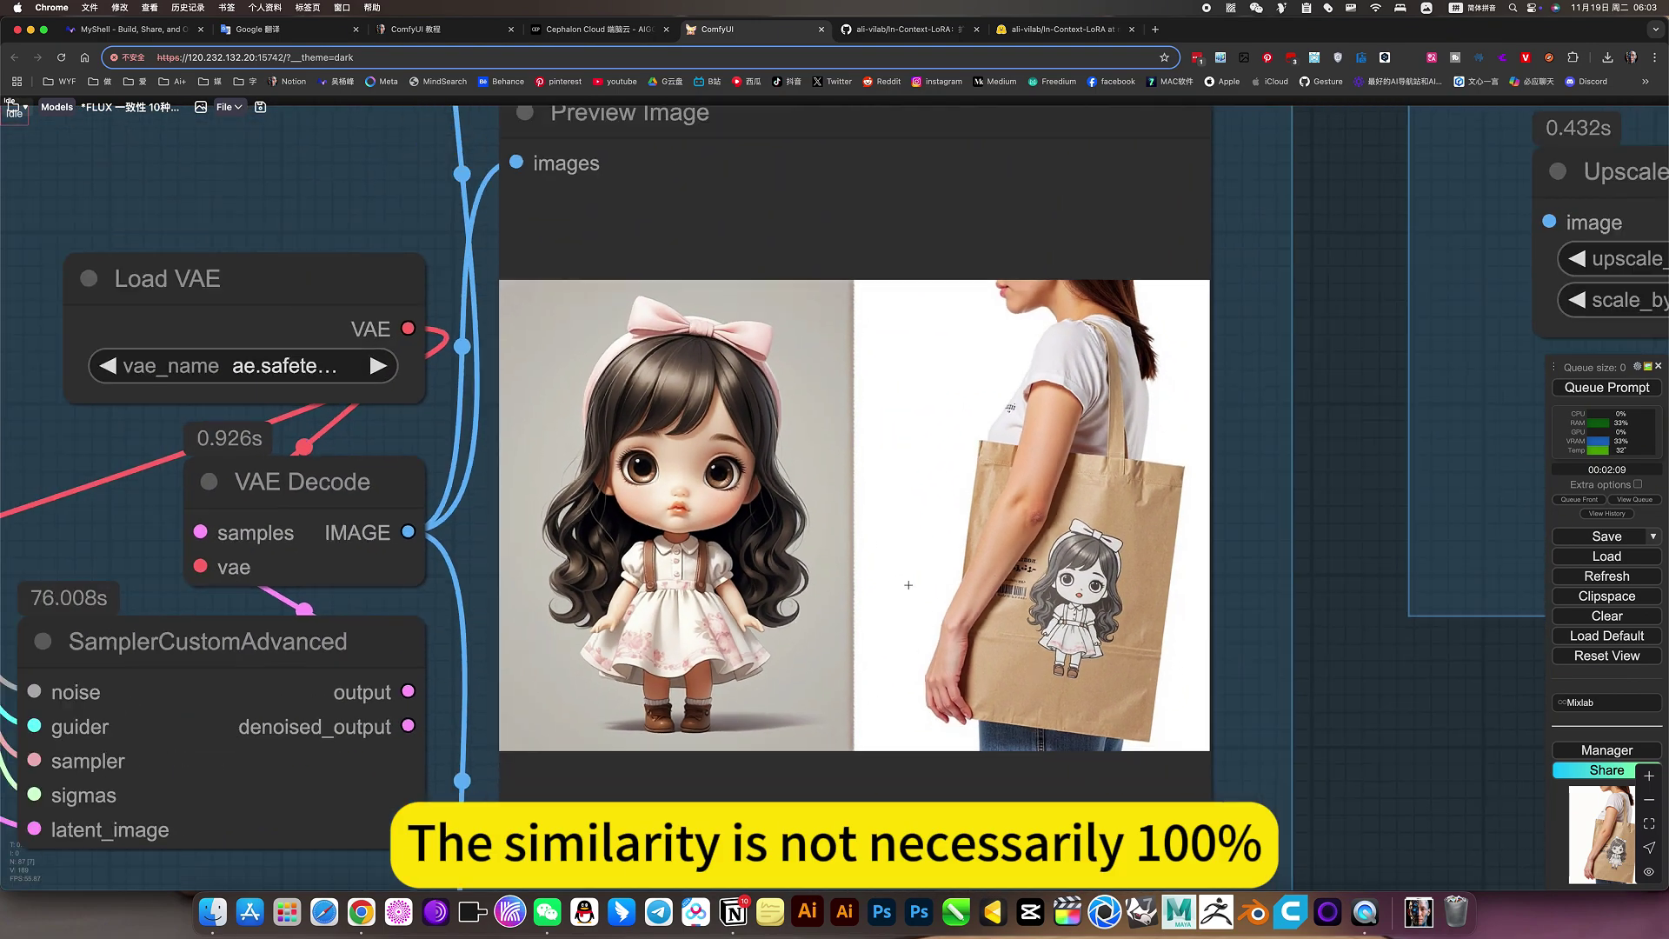
scroll(908, 584, "down", 10)
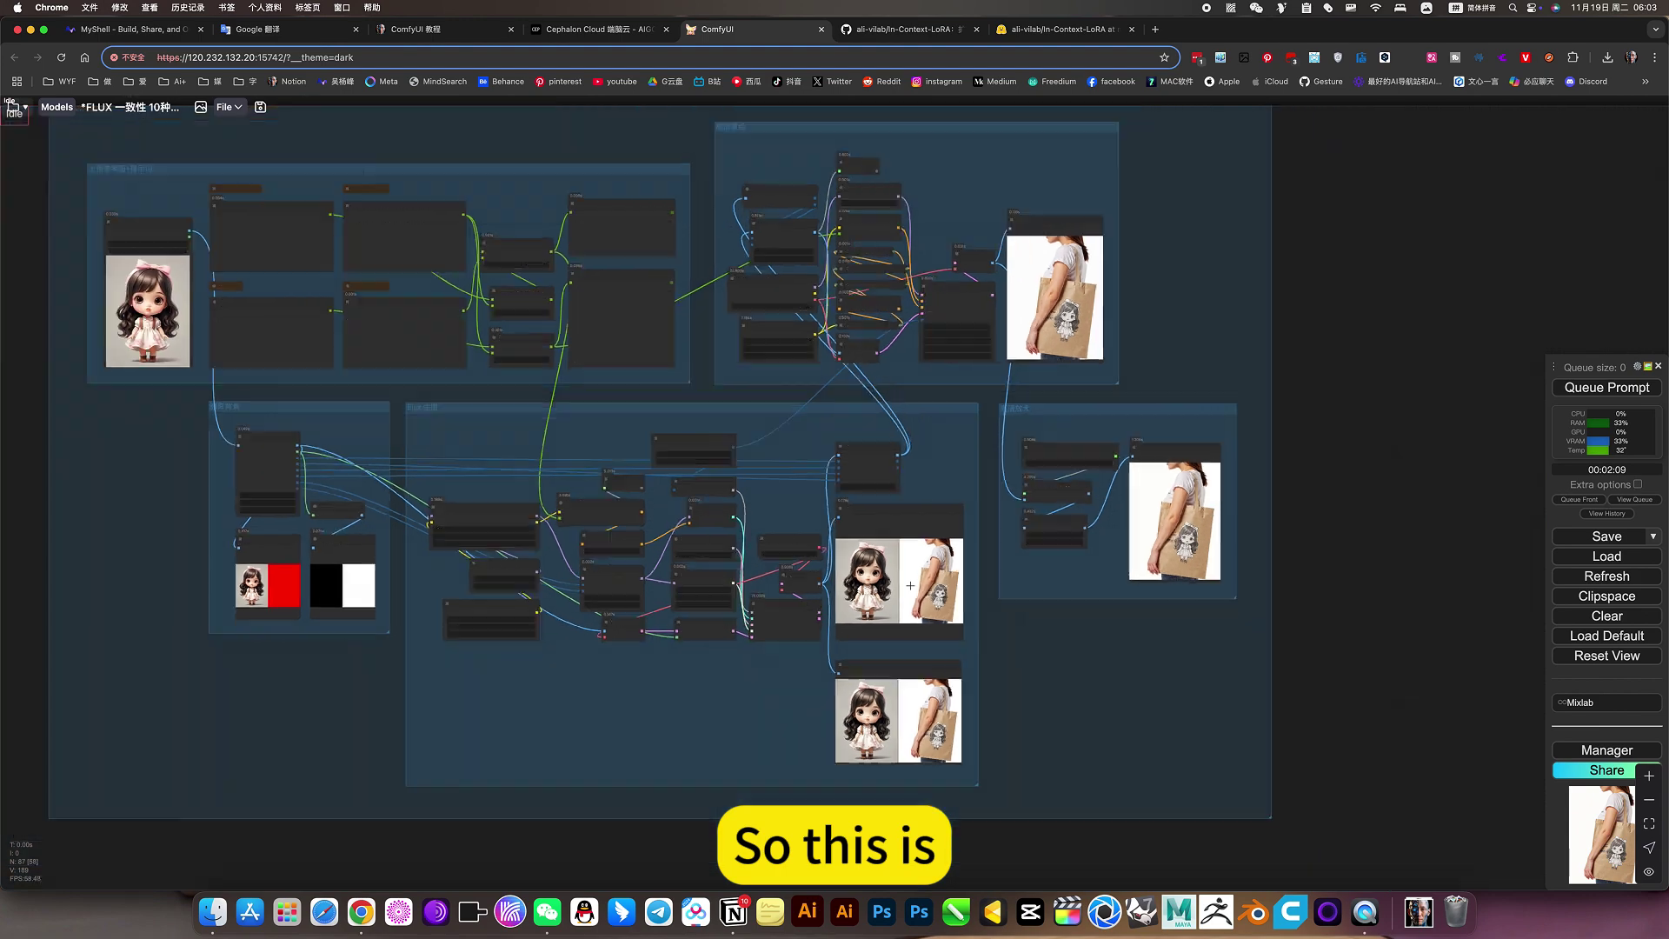
Step: Look over the 指定图案生图 group's layout together with the bypassed image-generation group above it
scroll(339, 236, "up", 5)
scroll(338, 237, "up", 6)
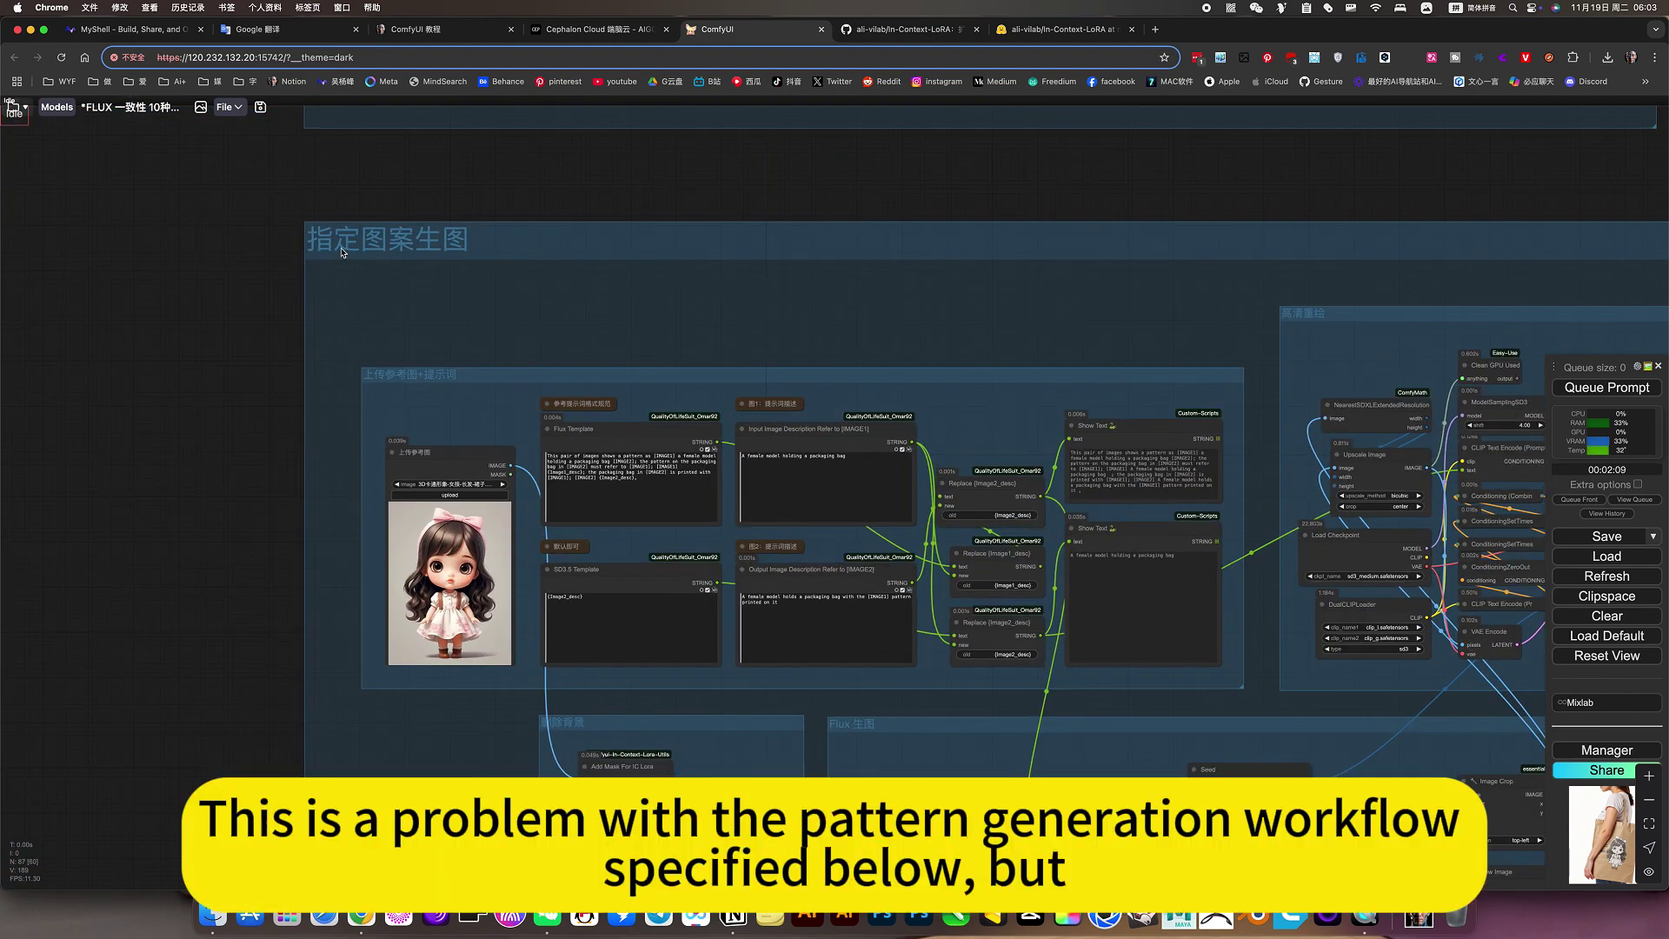
scroll(560, 334, "down", 5)
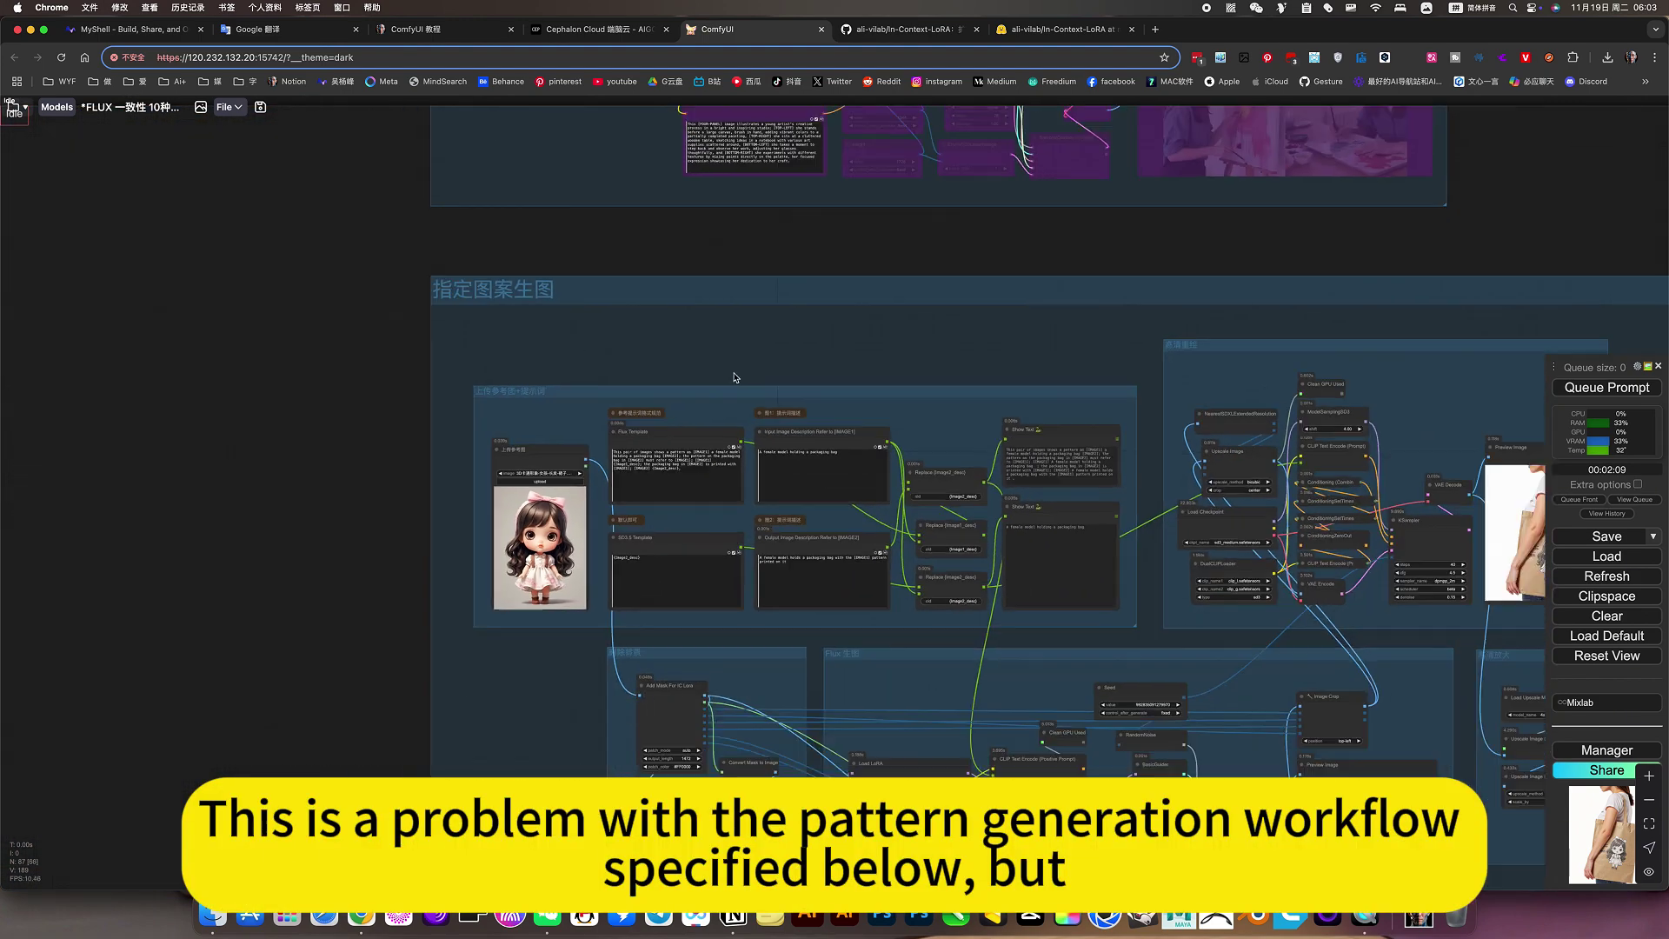
left_click_drag(905, 347, 718, 376)
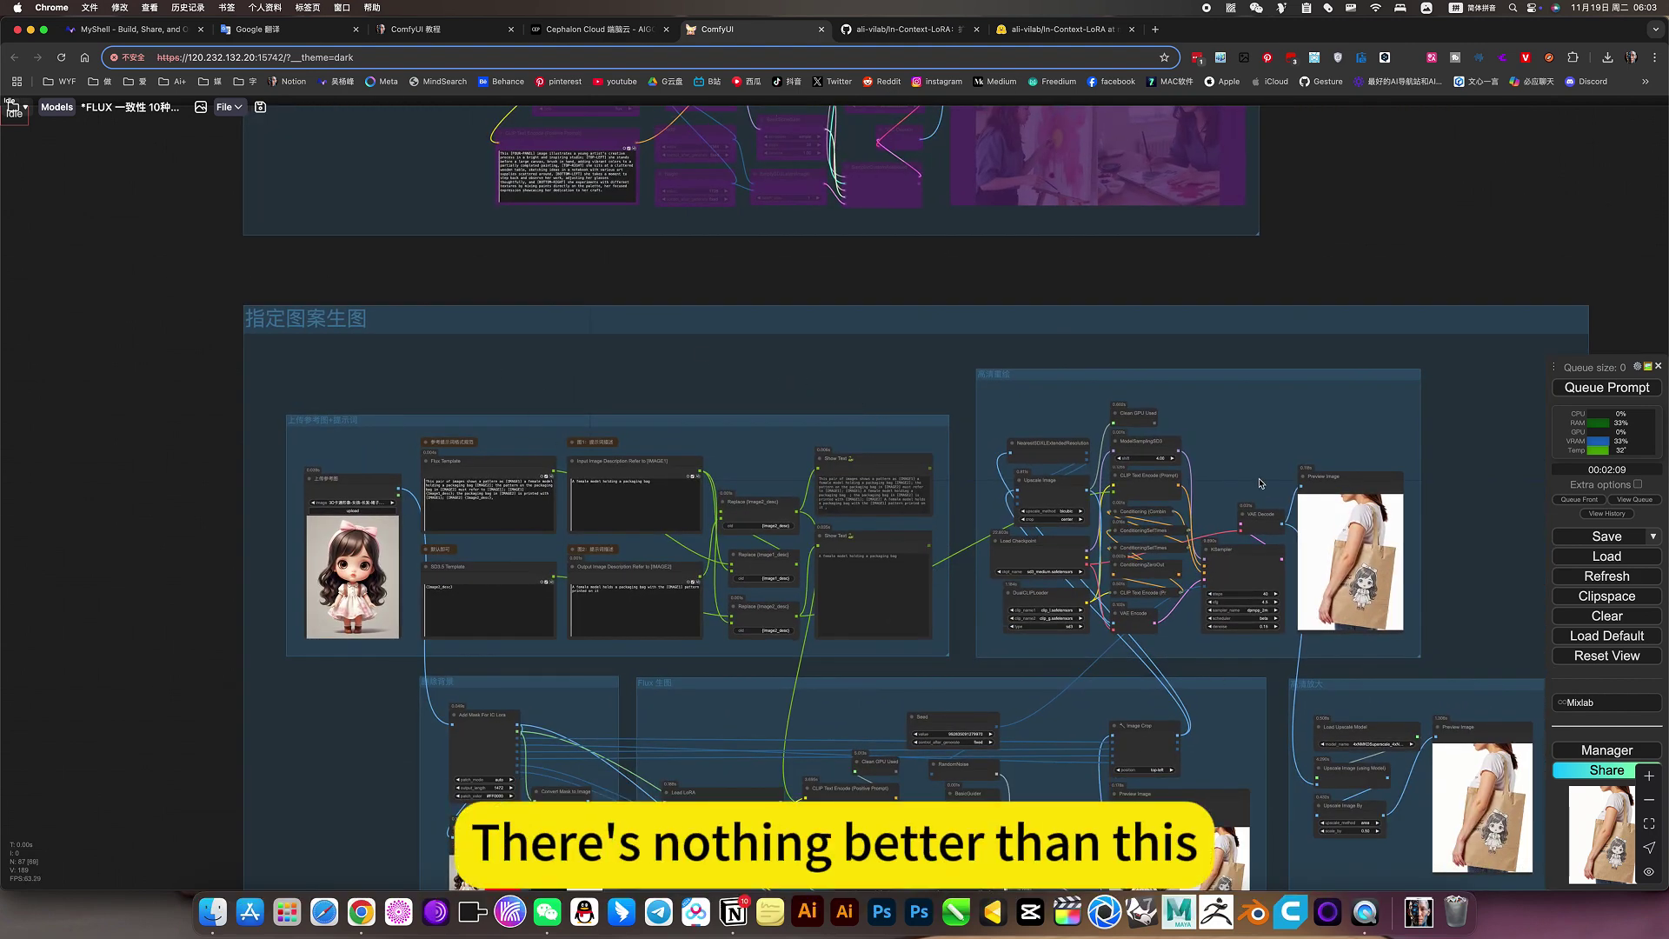
scroll(897, 367, "down", 10)
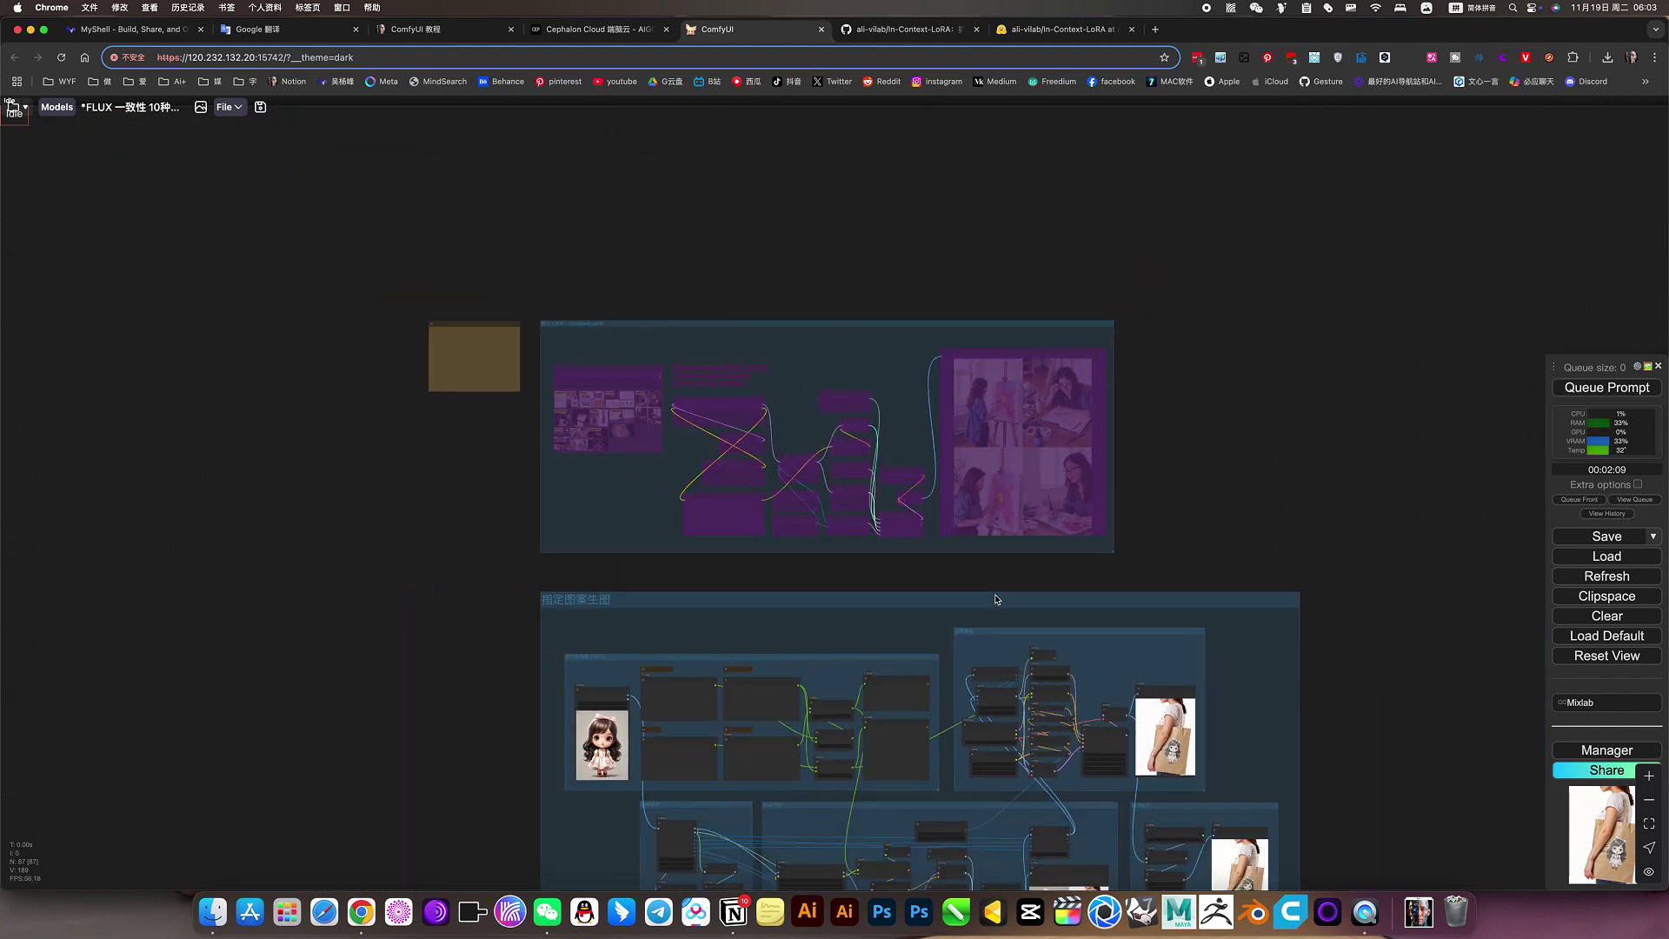
left_click_drag(1250, 527, 1237, 298)
scroll(1276, 366, "up", 1)
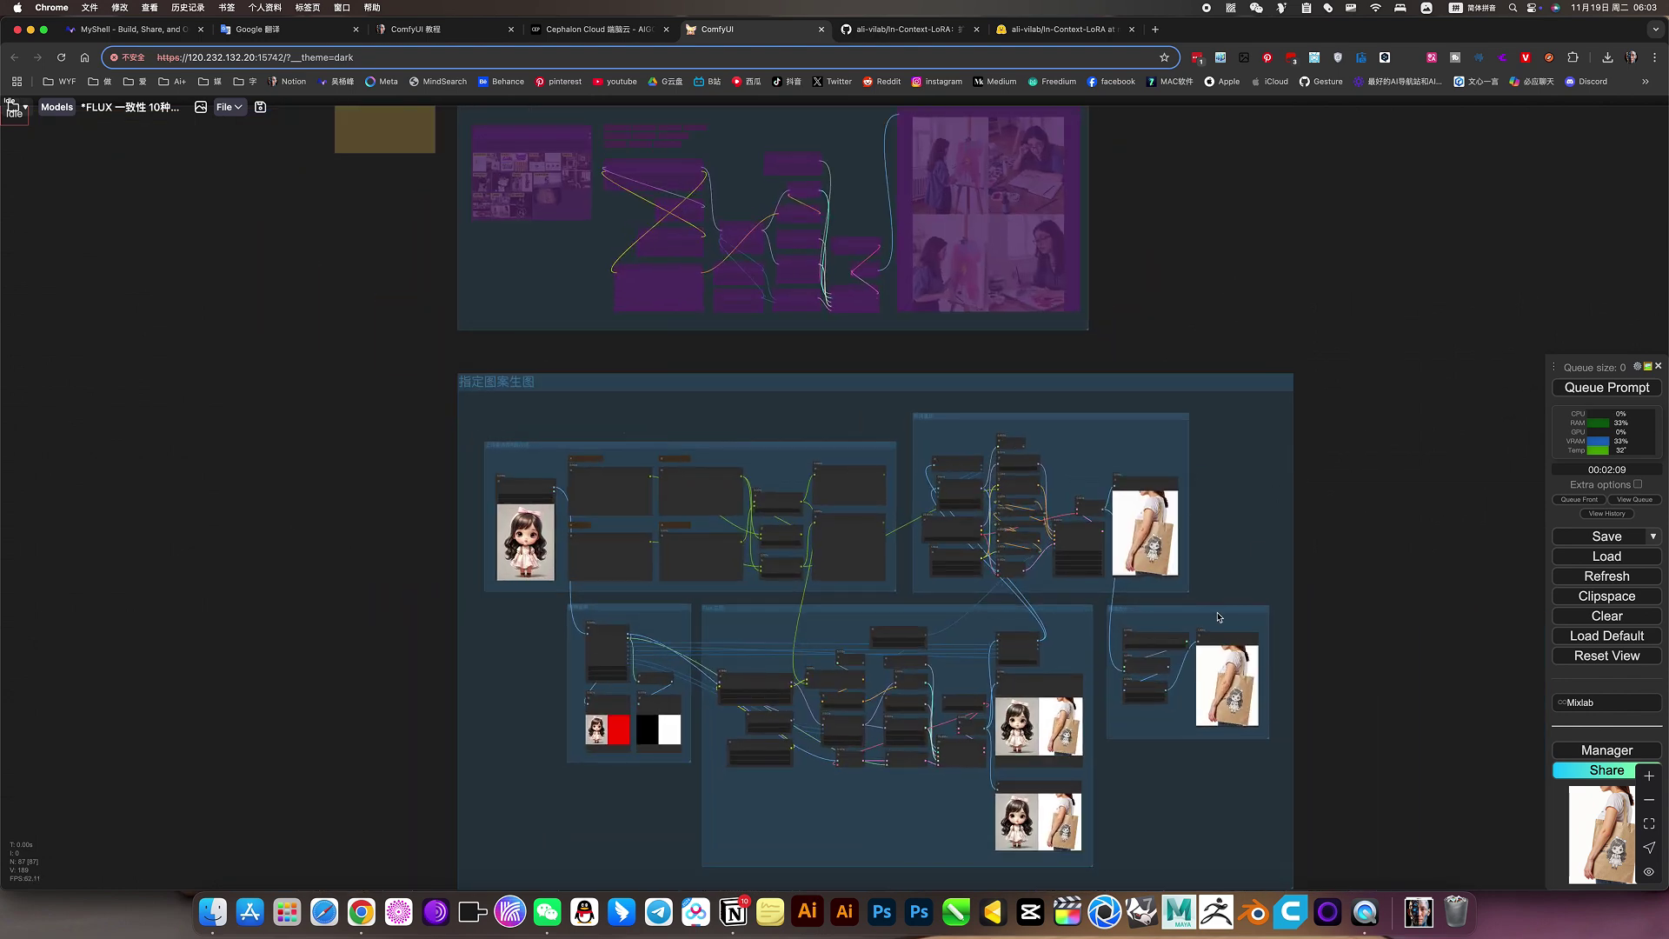